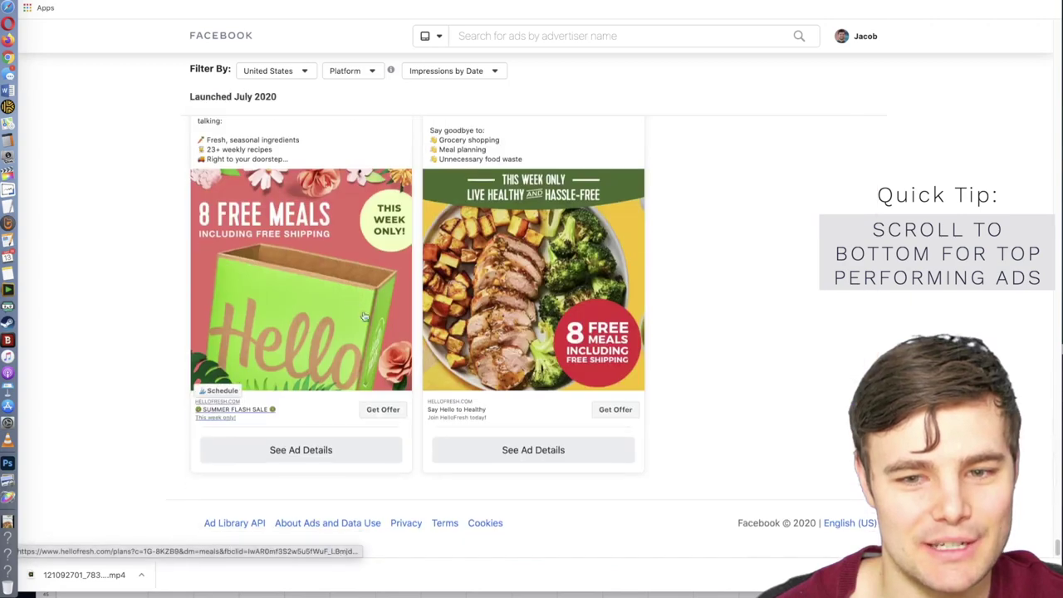
Step: Browse HelloFresh's October and September 2020 ads in the Ad Library grid
scroll(274, 231, up, 1)
scroll(274, 230, up, 3)
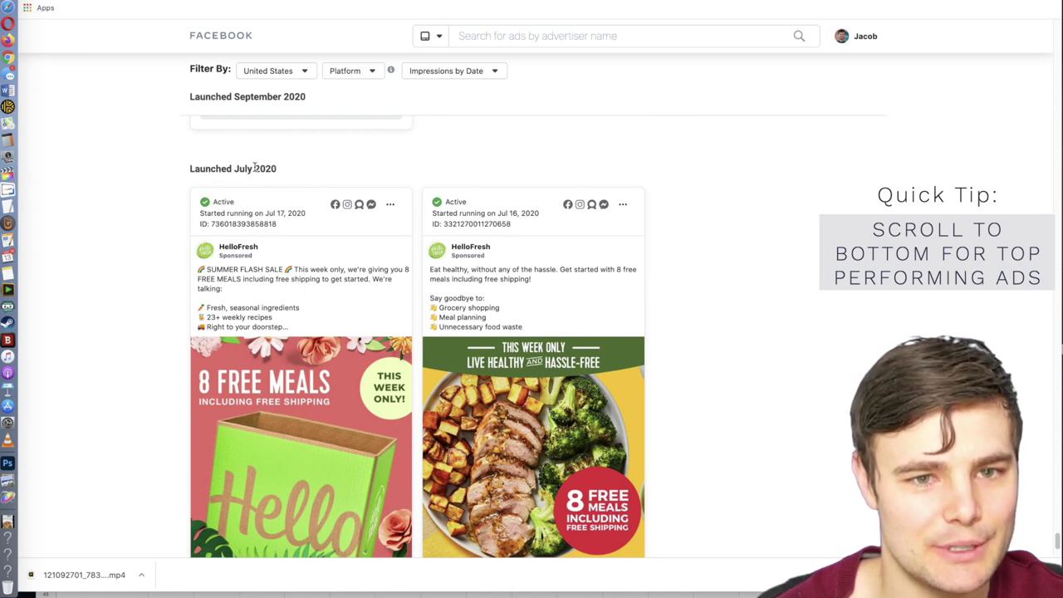
scroll(179, 209, down, 1)
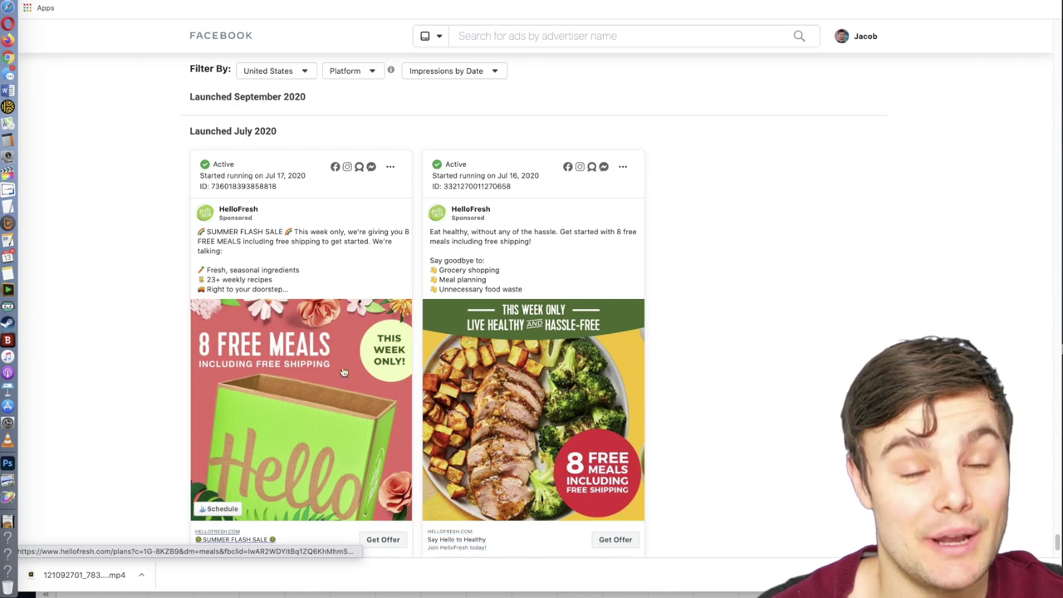
scroll(458, 362, down, 2)
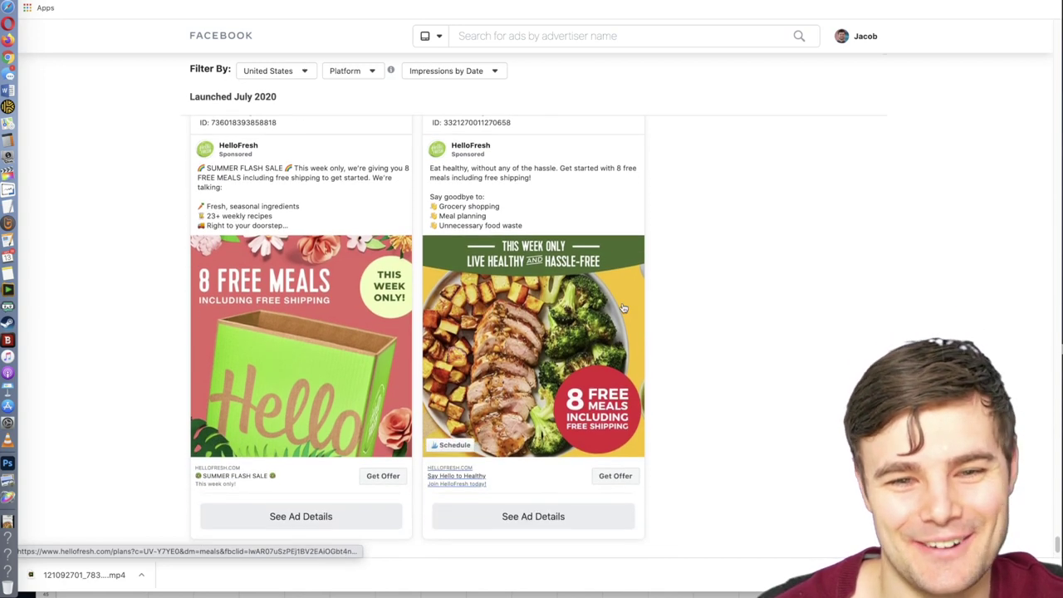
scroll(565, 297, up, 5)
scroll(565, 297, up, 6)
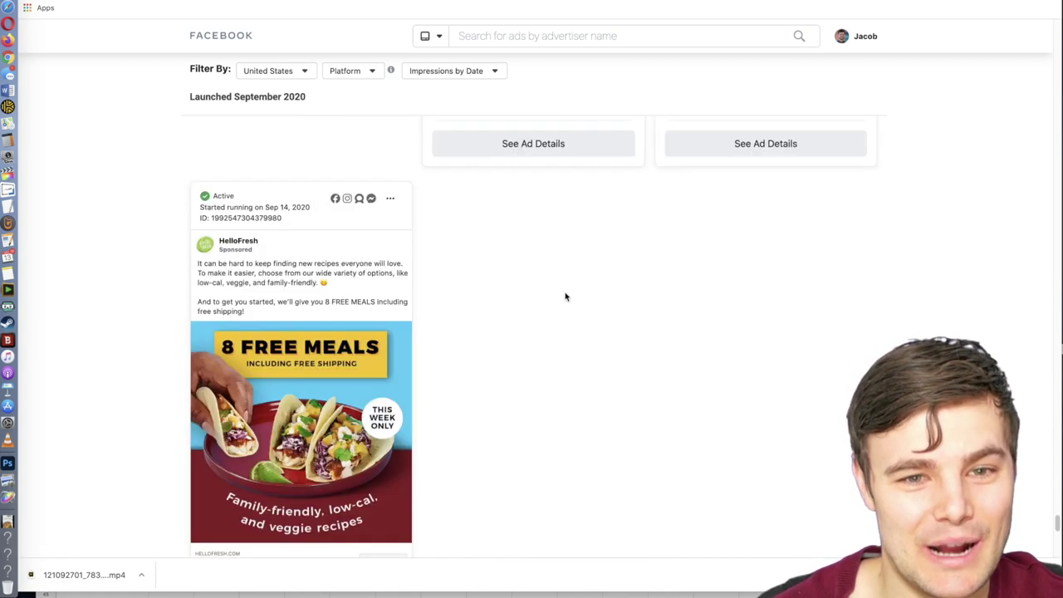
scroll(304, 300, up, 5)
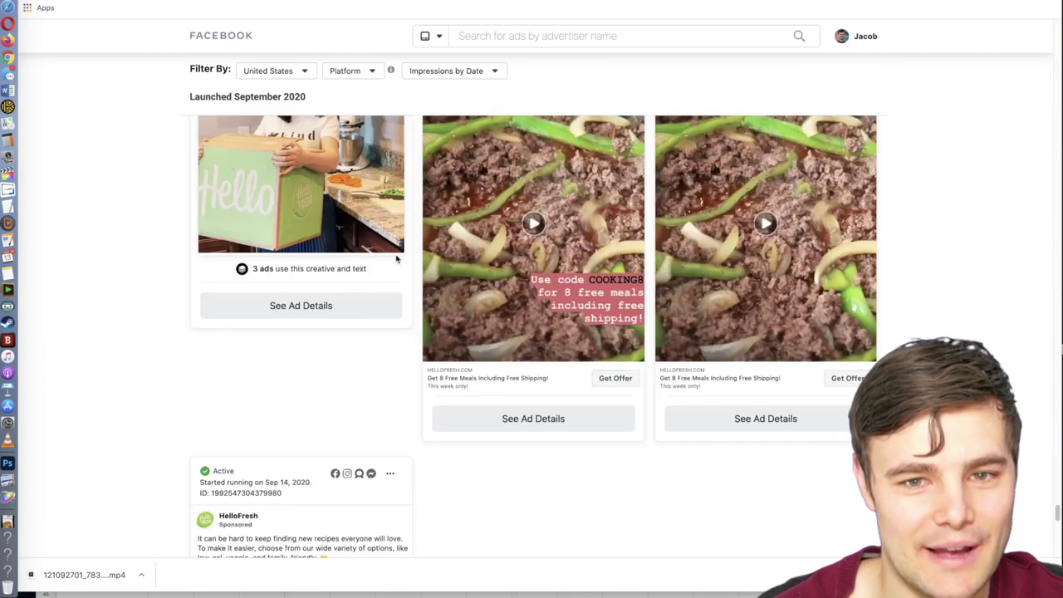
scroll(233, 133, up, 1)
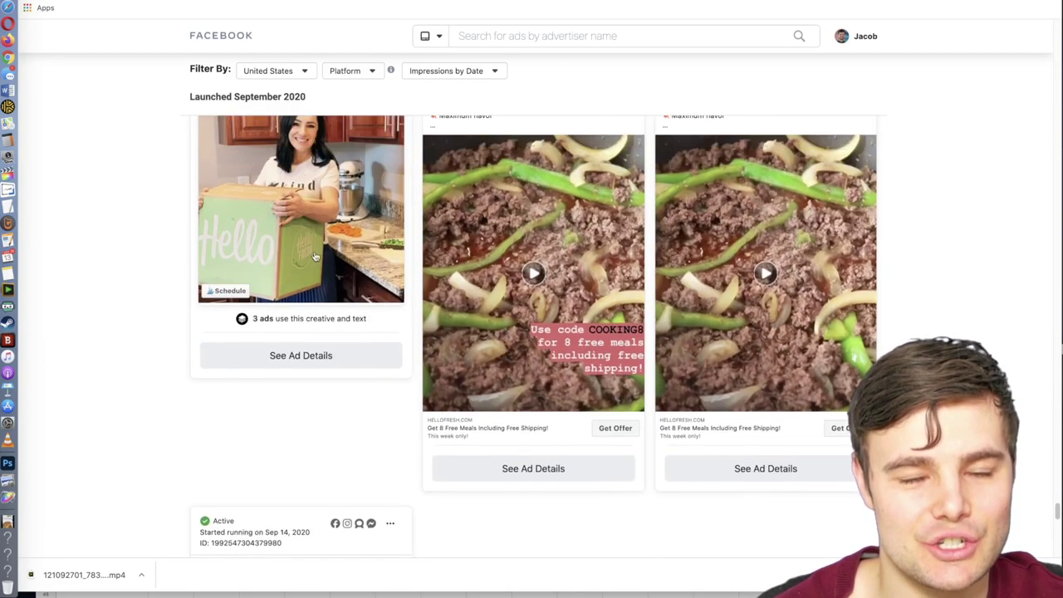
scroll(375, 261, up, 5)
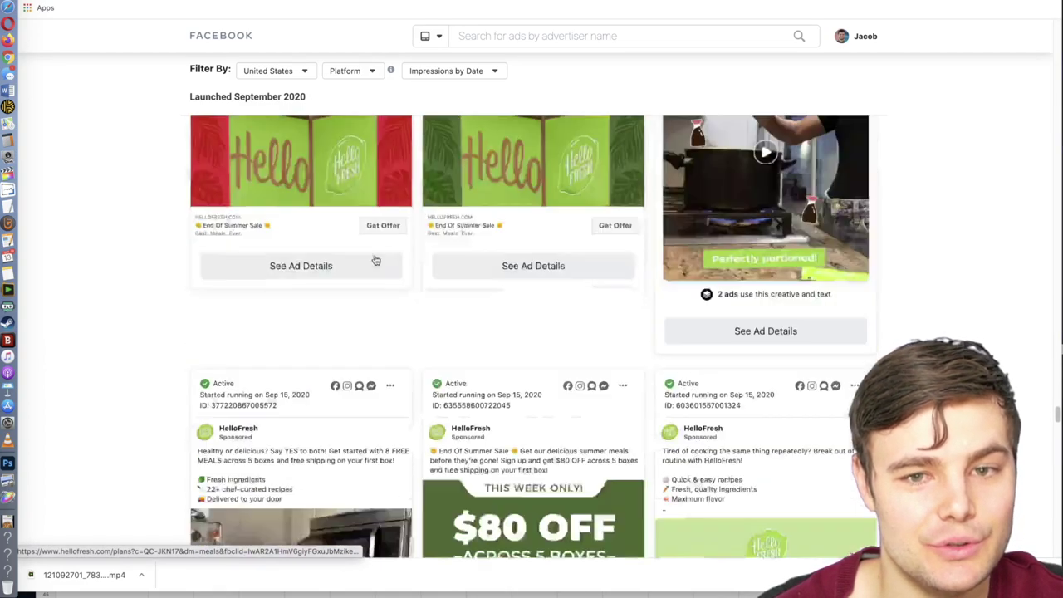
scroll(376, 260, up, 10)
scroll(376, 261, down, 5)
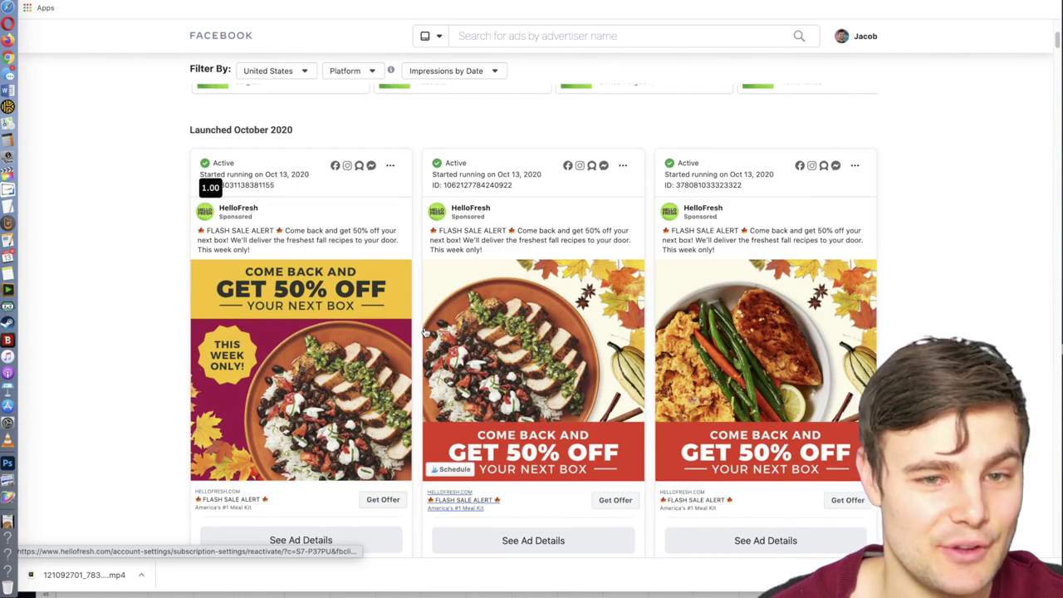
scroll(424, 332, down, 2)
scroll(425, 331, down, 3)
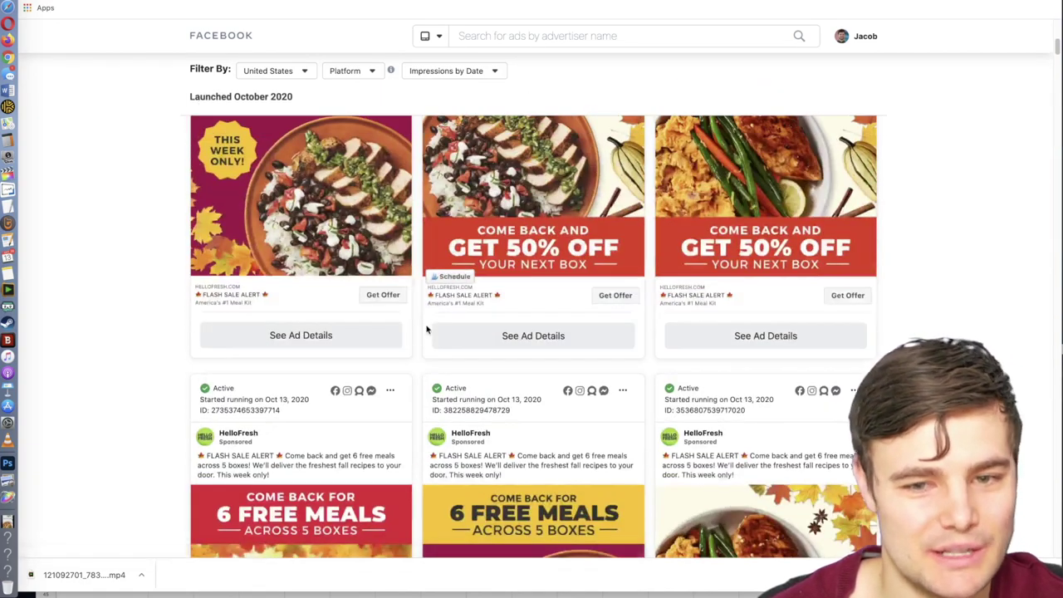
scroll(427, 329, down, 10)
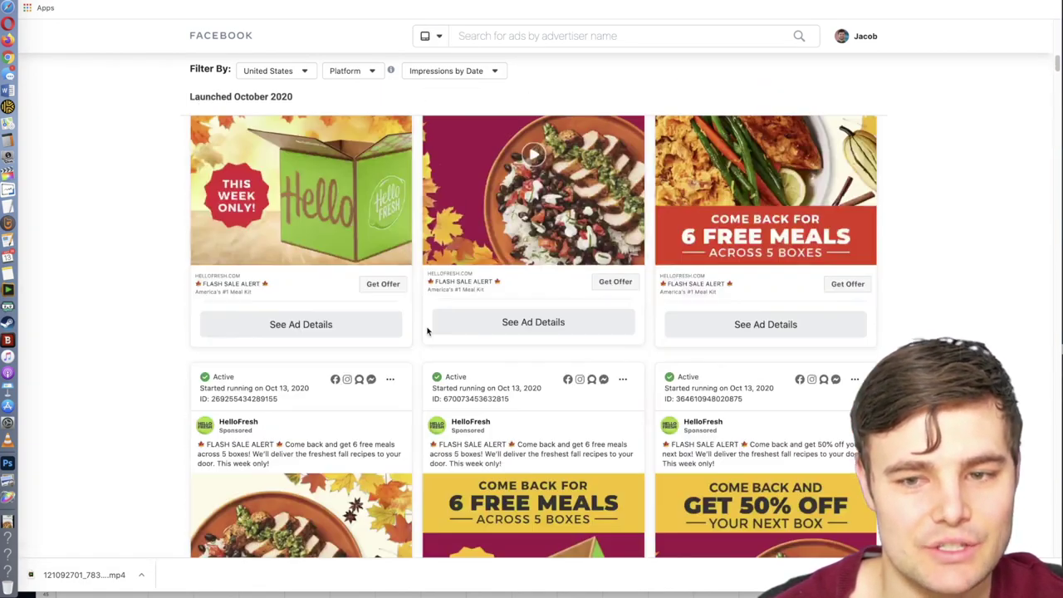
scroll(594, 421, down, 15)
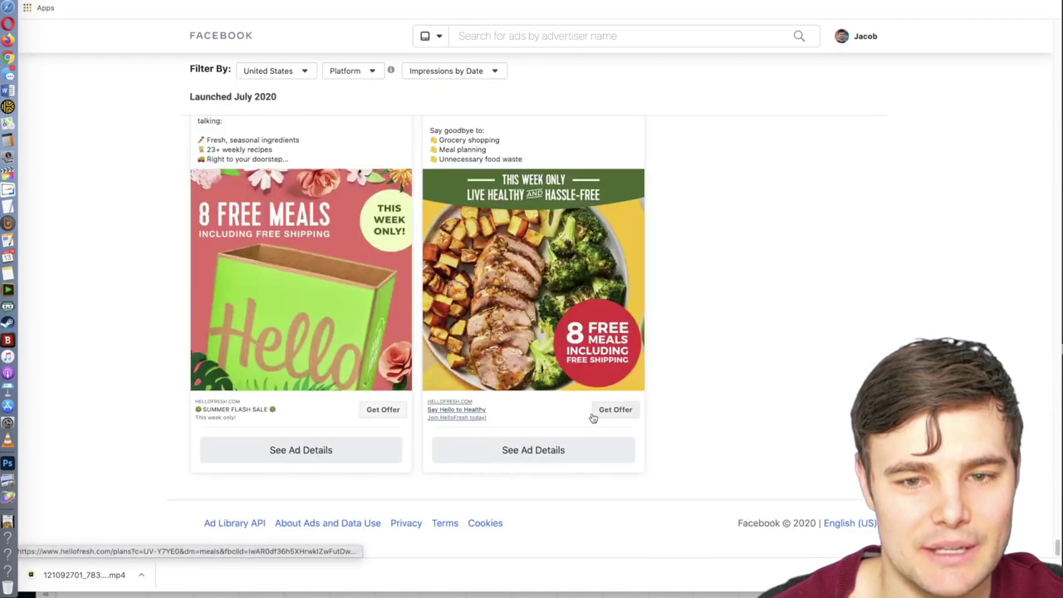
scroll(480, 264, up, 5)
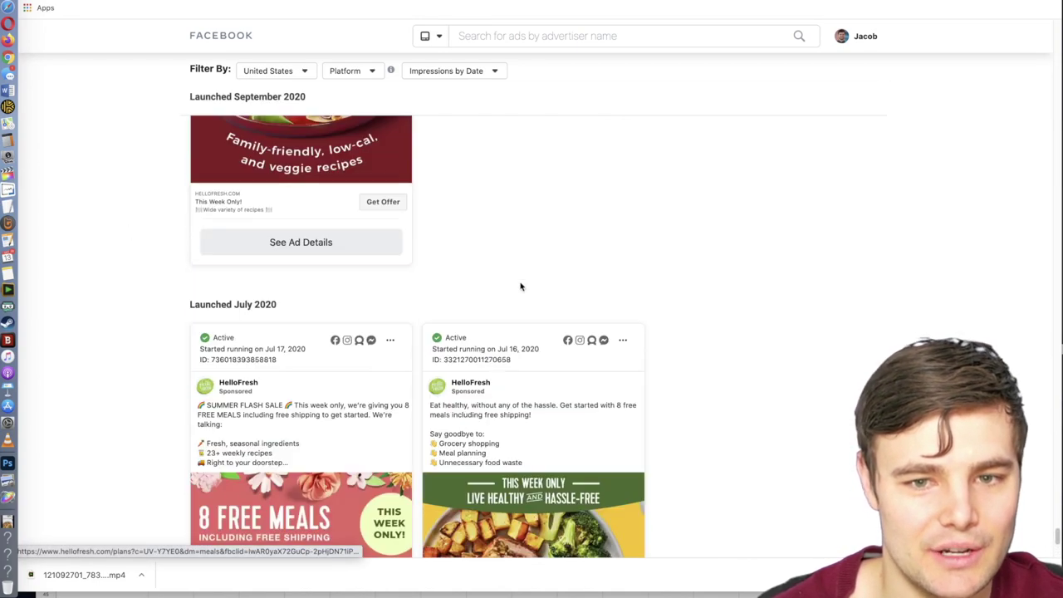
scroll(444, 284, up, 4)
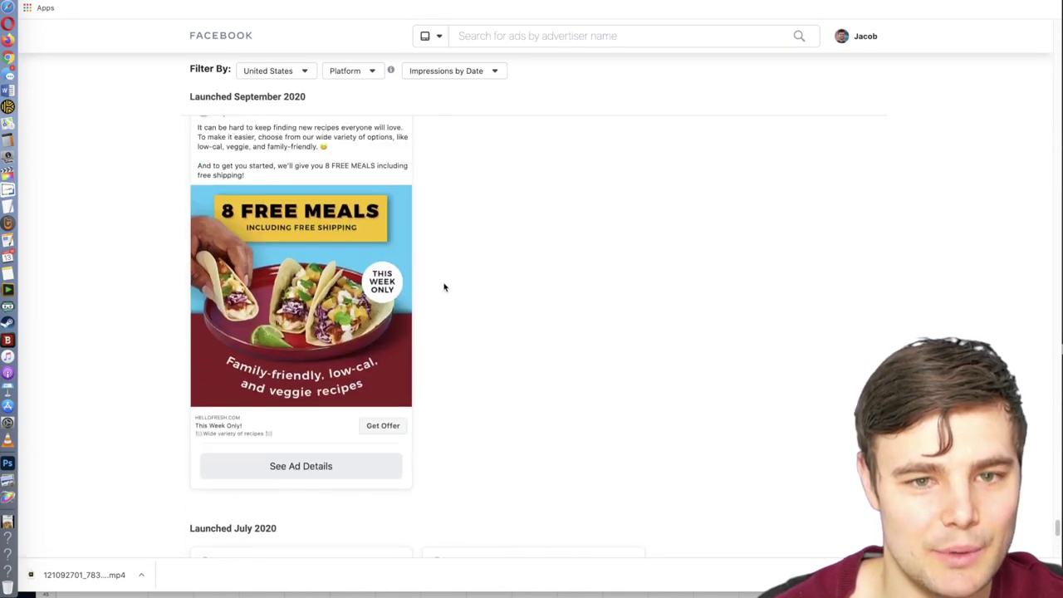
scroll(295, 249, up, 8)
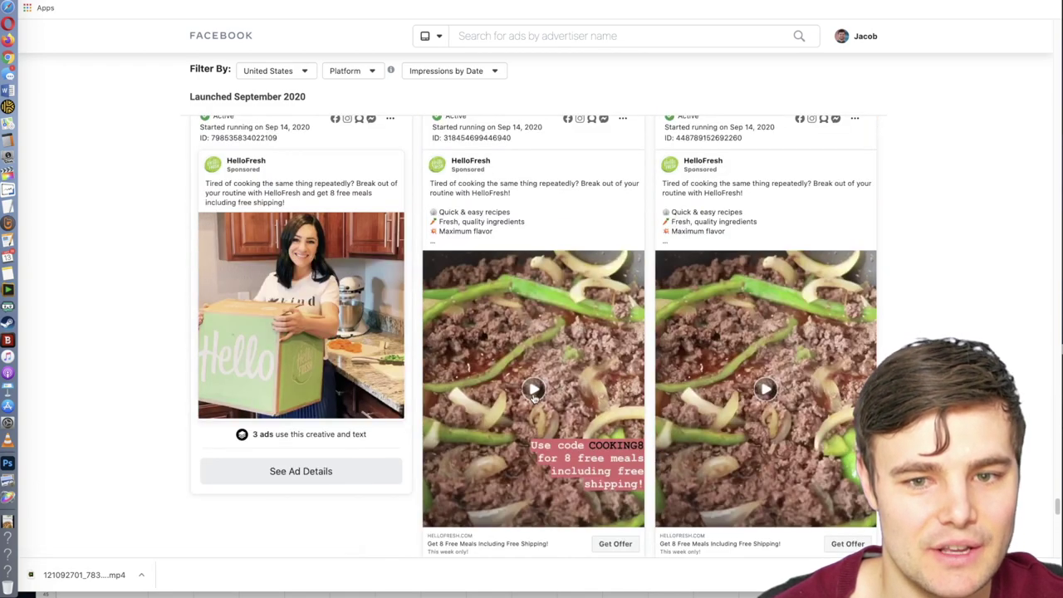
Step: Play the middle COOKING8 video ad, pause it, and skip ahead to 0:18
click(534, 388)
click(437, 499)
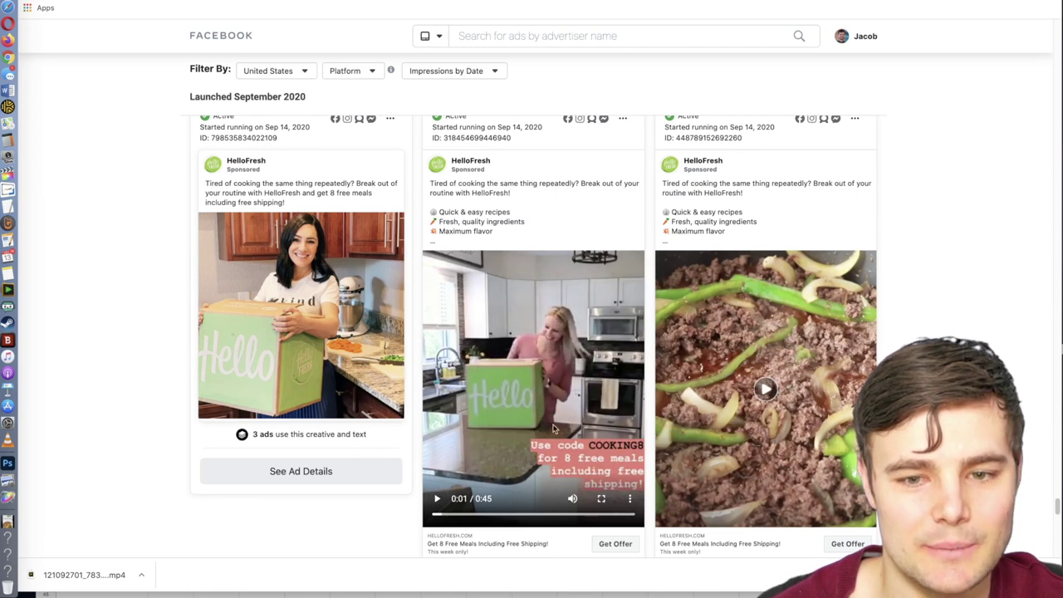
drag(465, 517, 541, 517)
scroll(508, 435, up, 2)
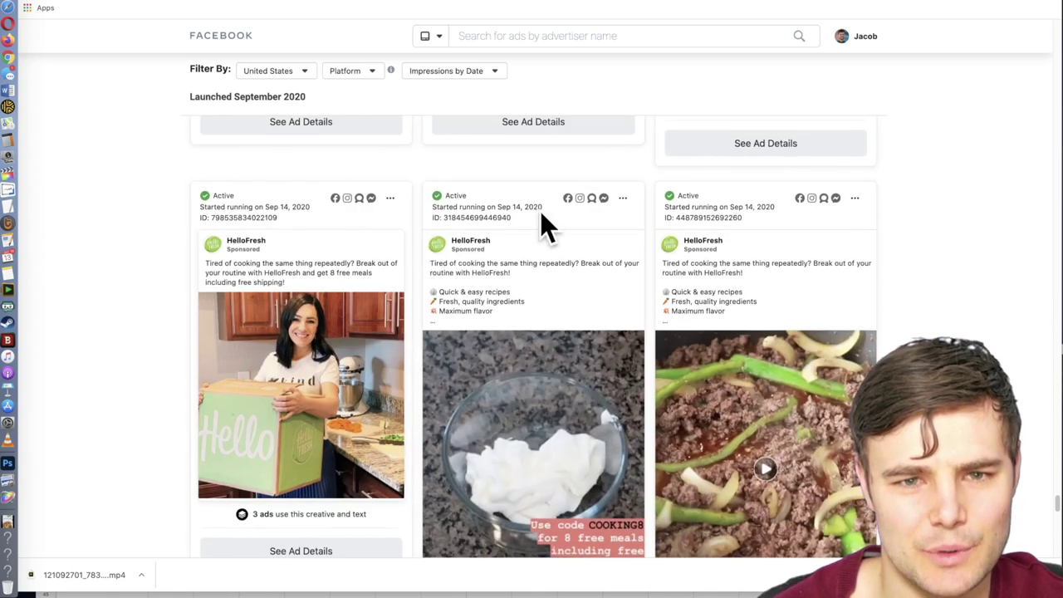
scroll(583, 382, down, 10)
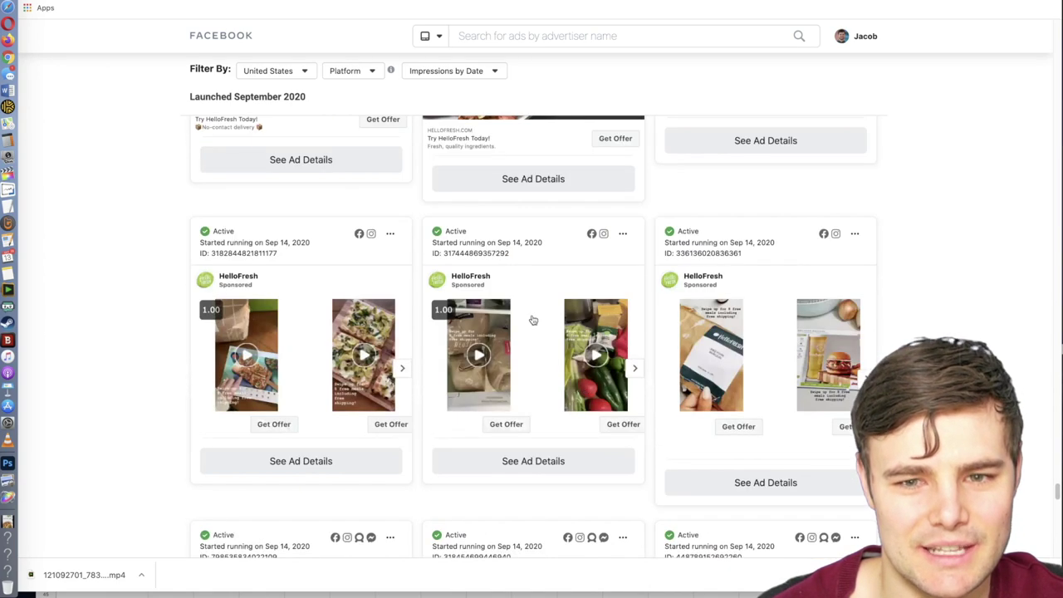
scroll(531, 324, up, 4)
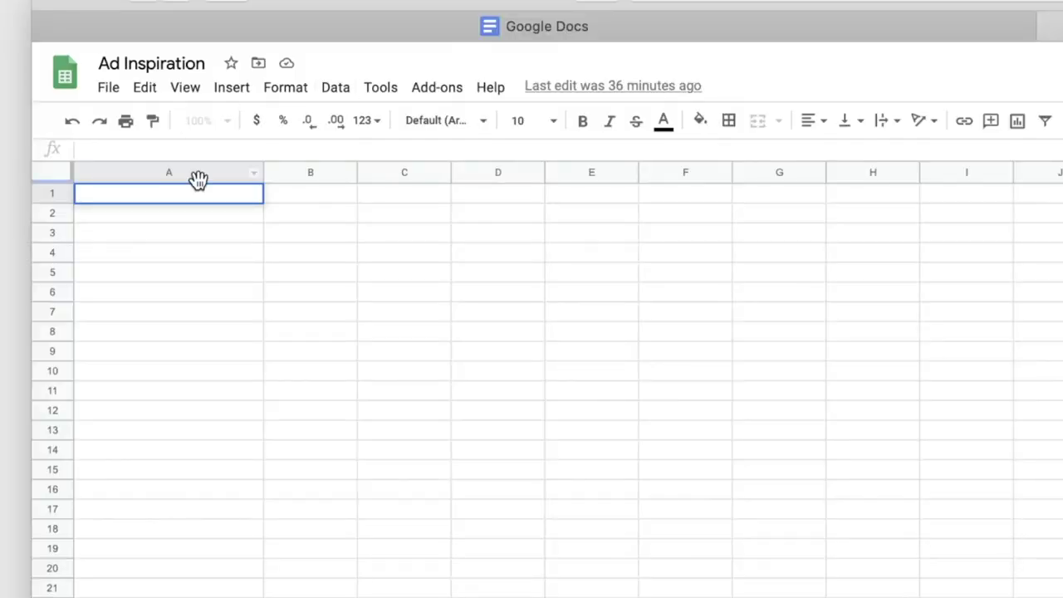
Step: Enter 'Headlines' as the header in cell A1
click(203, 232)
click(187, 195)
double_click(187, 196)
text(Headlines)
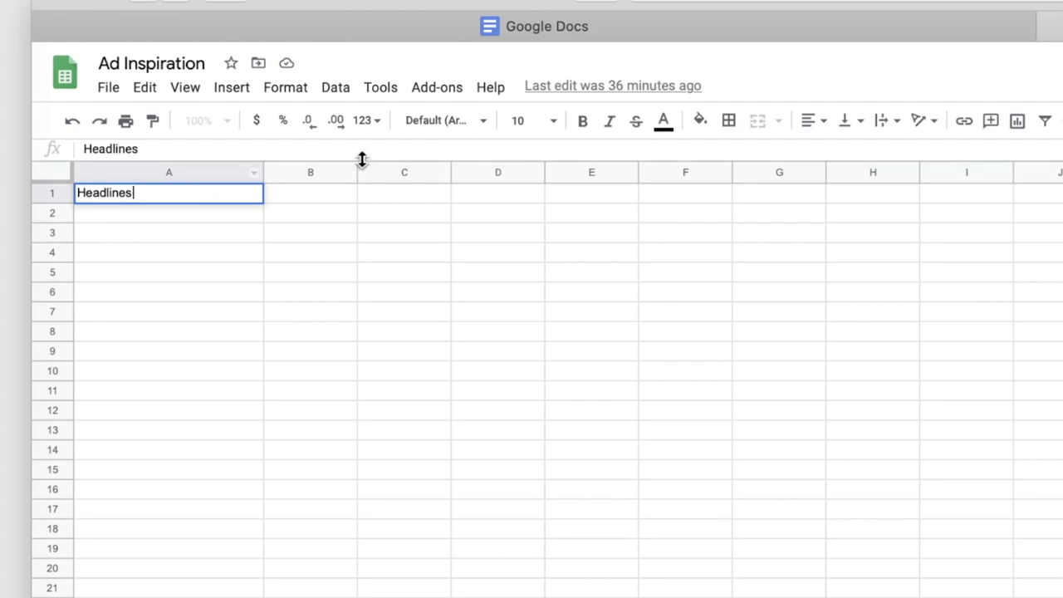
Step: Widen column B and start editing cell B1
drag(358, 171, 449, 171)
double_click(495, 192)
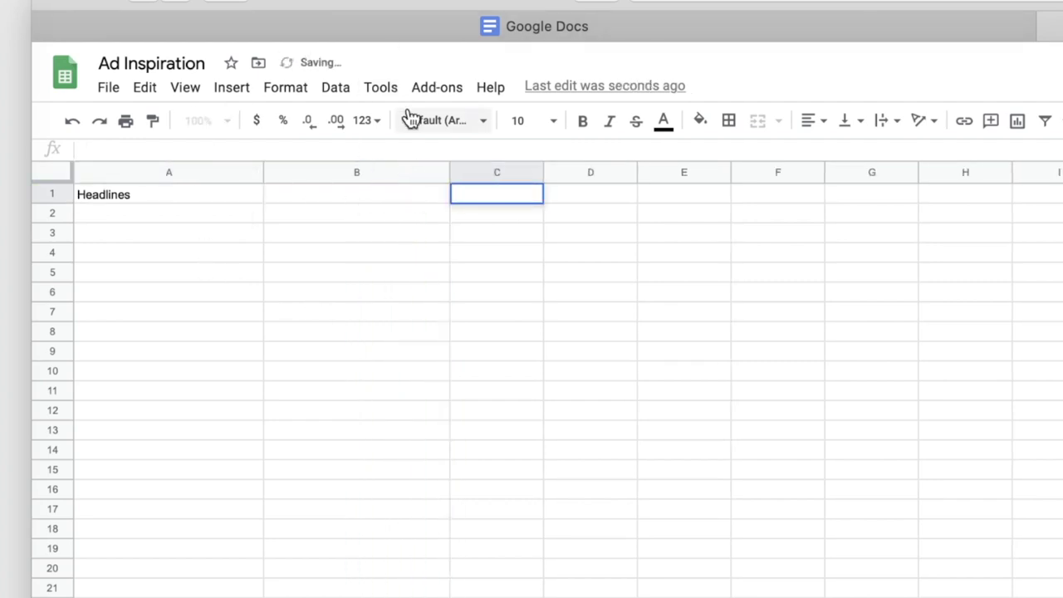
double_click(307, 192)
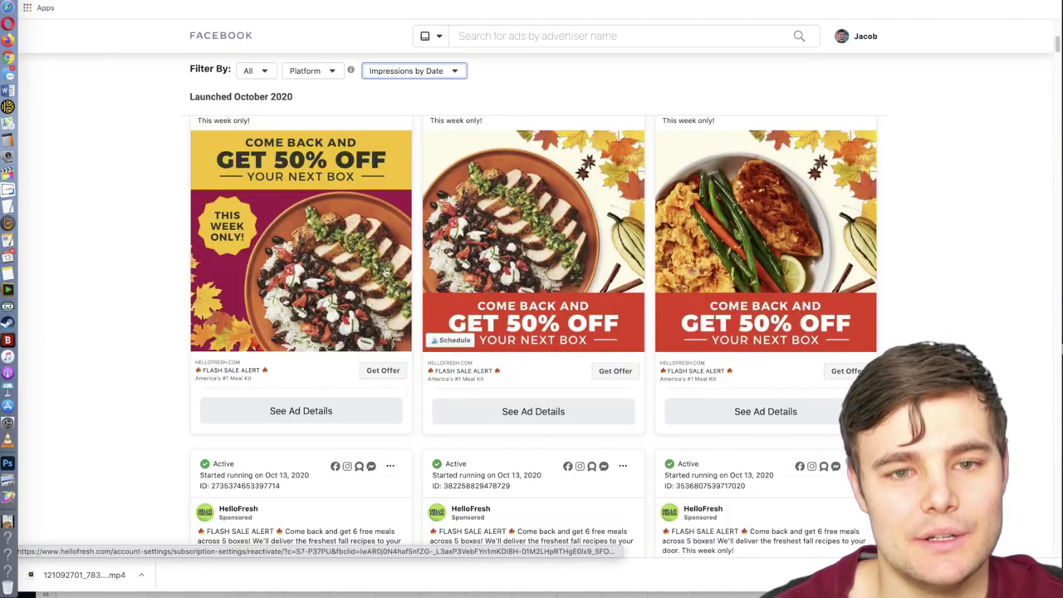
Step: Scroll through HelloFresh's 'Come back for 6 free meals' ads, pausing the middle video ad
scroll(820, 418, down, 4)
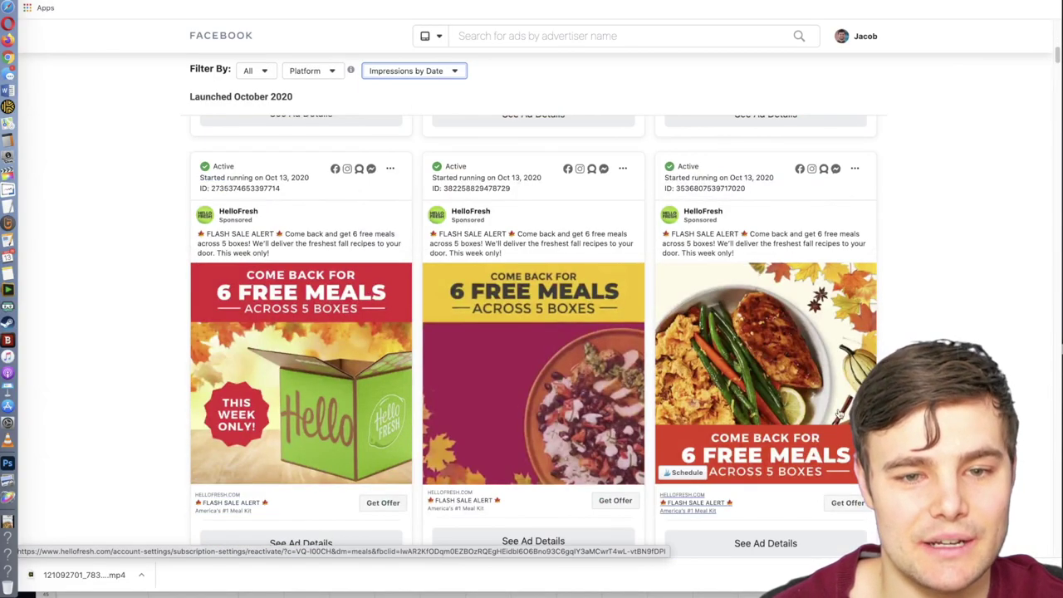
click(437, 455)
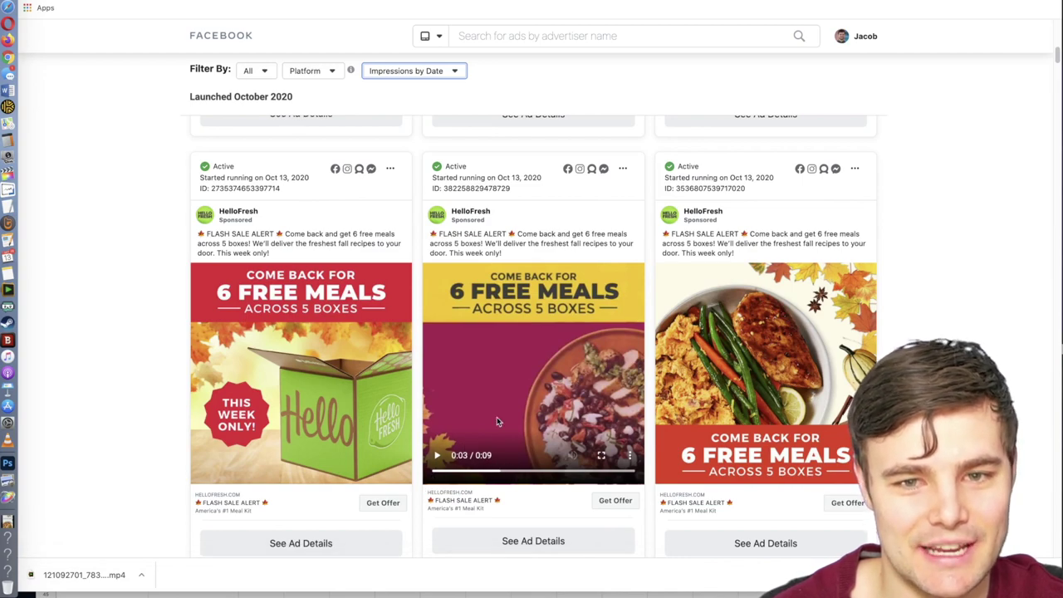
scroll(328, 310, up, 2)
scroll(371, 348, up, 6)
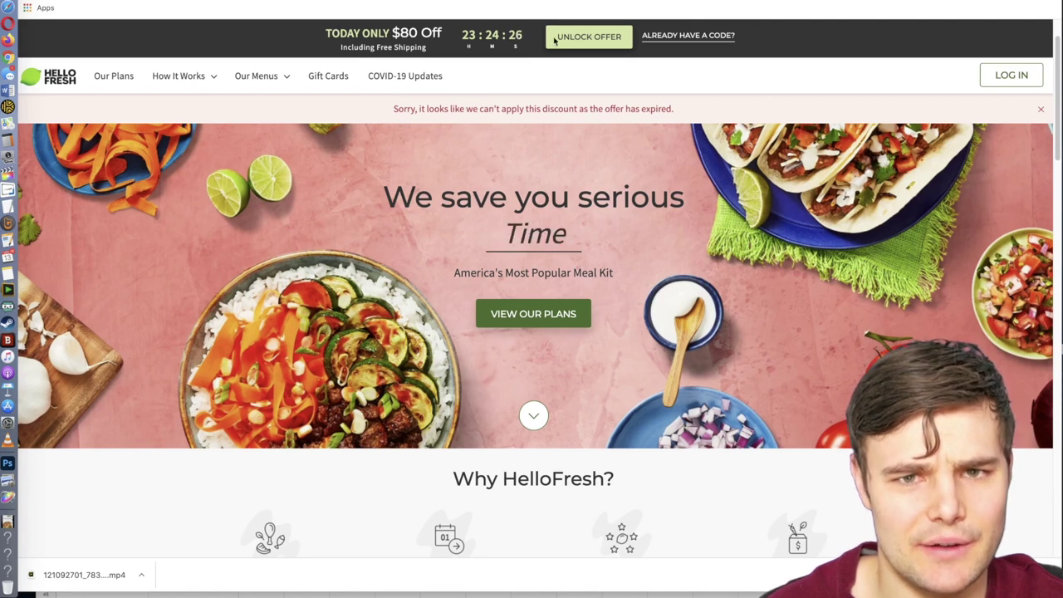
Step: View HelloFresh's Personalize Your Plan page with Meat & Veggies pricing, then switch to the sheet
scroll(331, 180, down, 1)
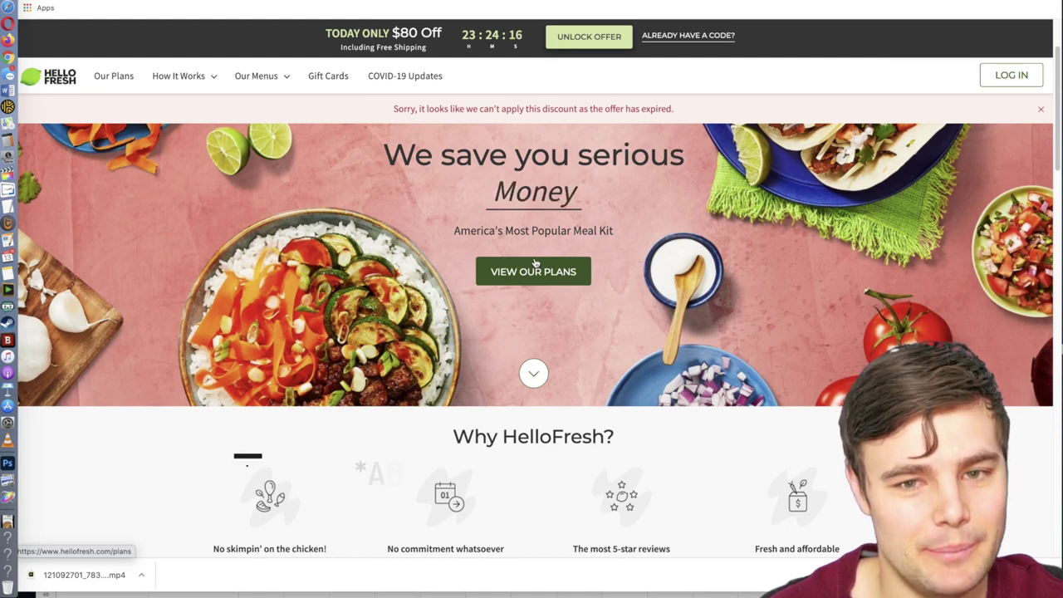
click(534, 272)
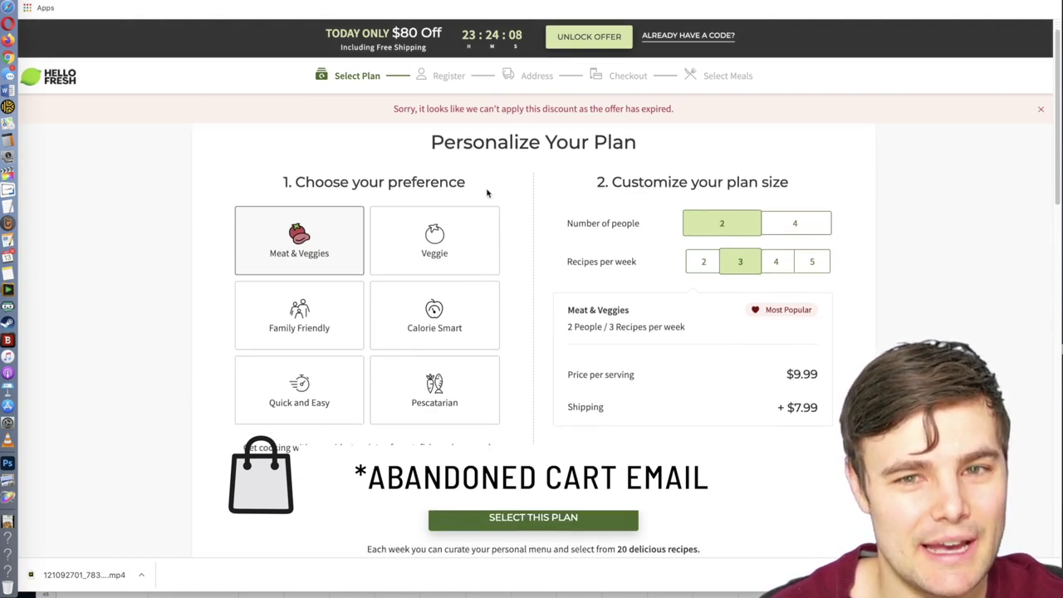
scroll(488, 195, down, 2)
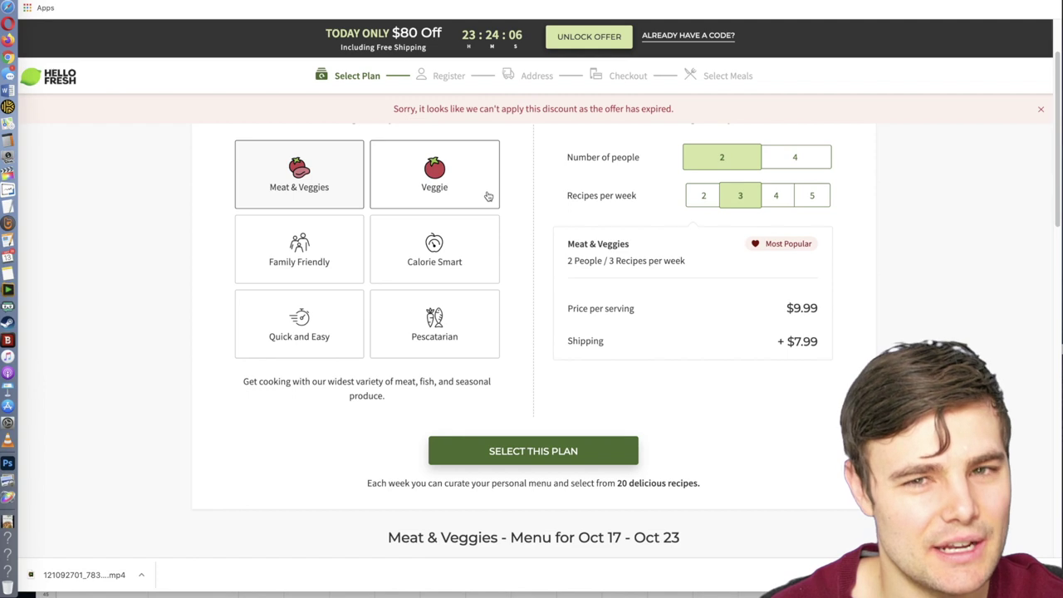
click(8, 17)
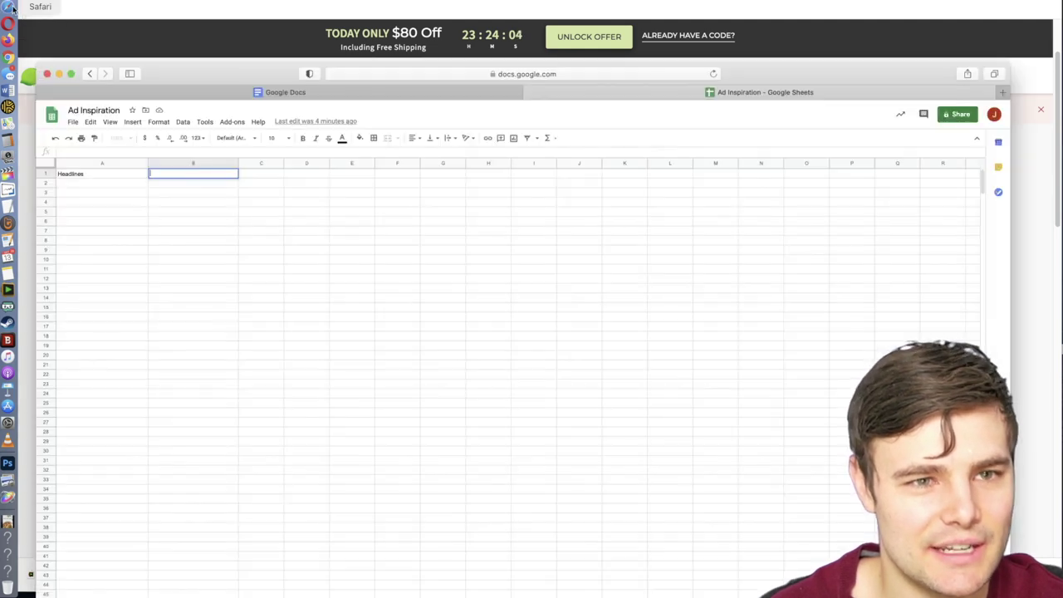
Step: Check cells under Headlines, edit A7, then go back to the HelloFresh plan page
click(118, 213)
click(86, 233)
double_click(85, 232)
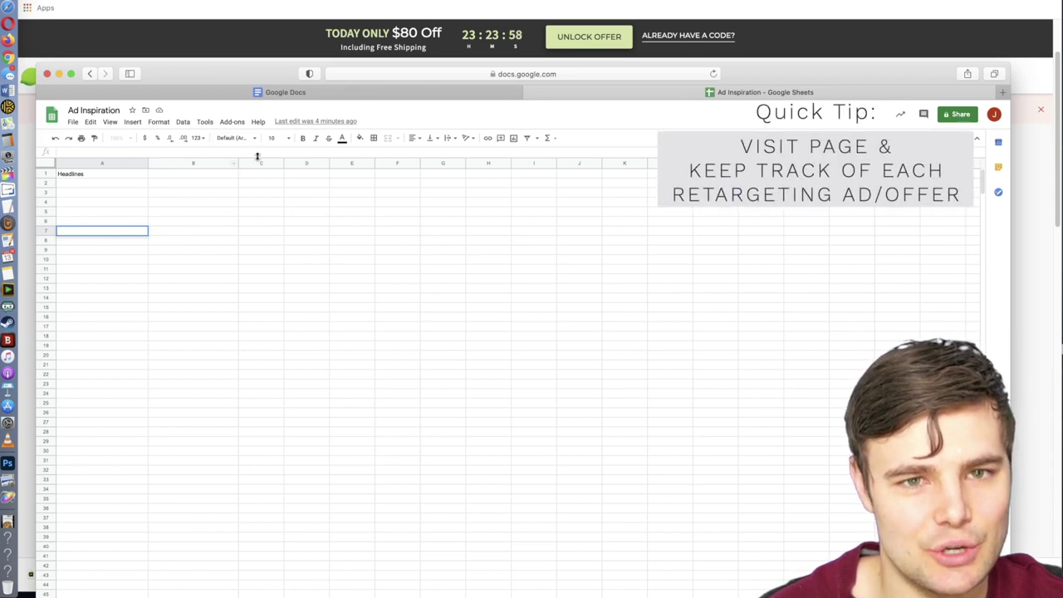
click(225, 48)
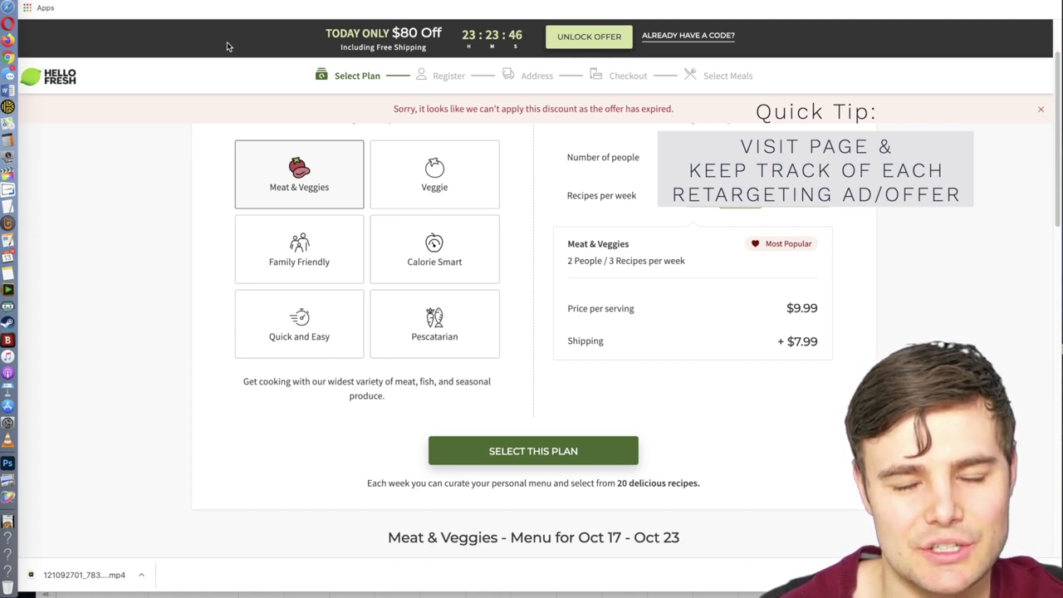
Step: Choose Veggie as the HelloFresh plan preference
click(434, 174)
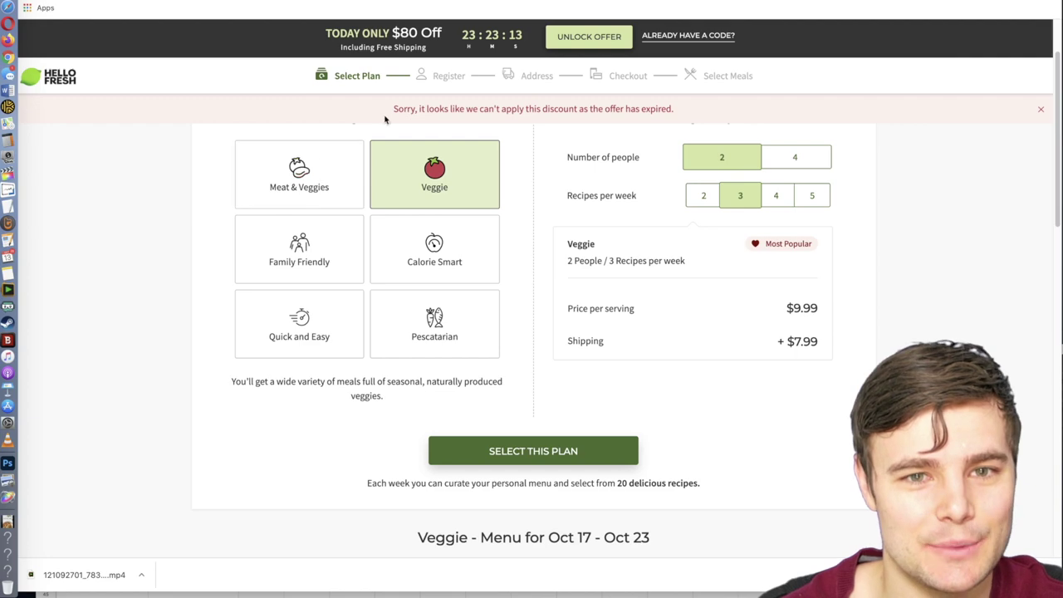
scroll(518, 323, down, 3)
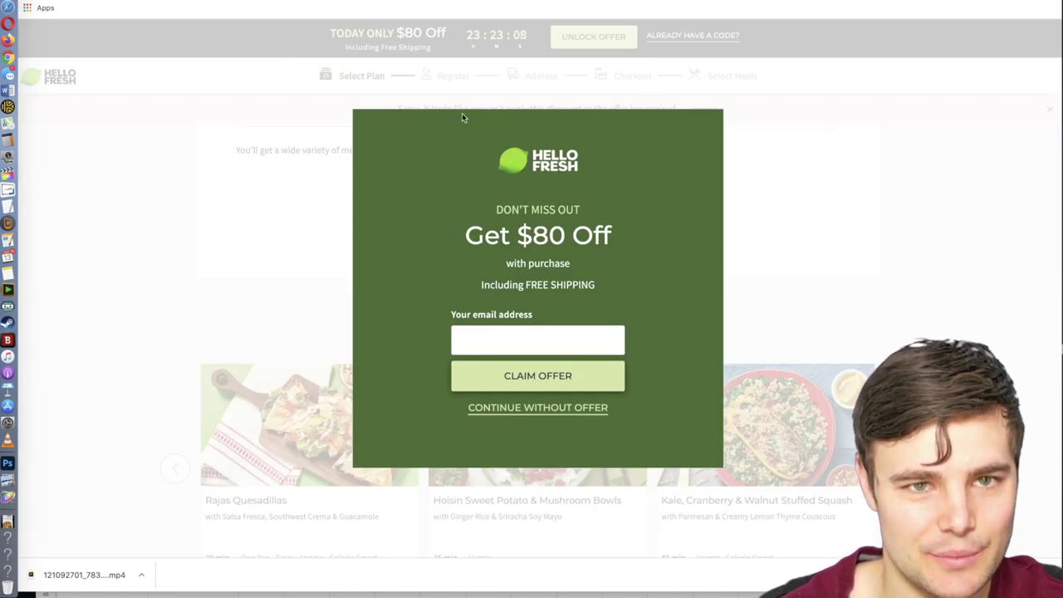
click(7, 8)
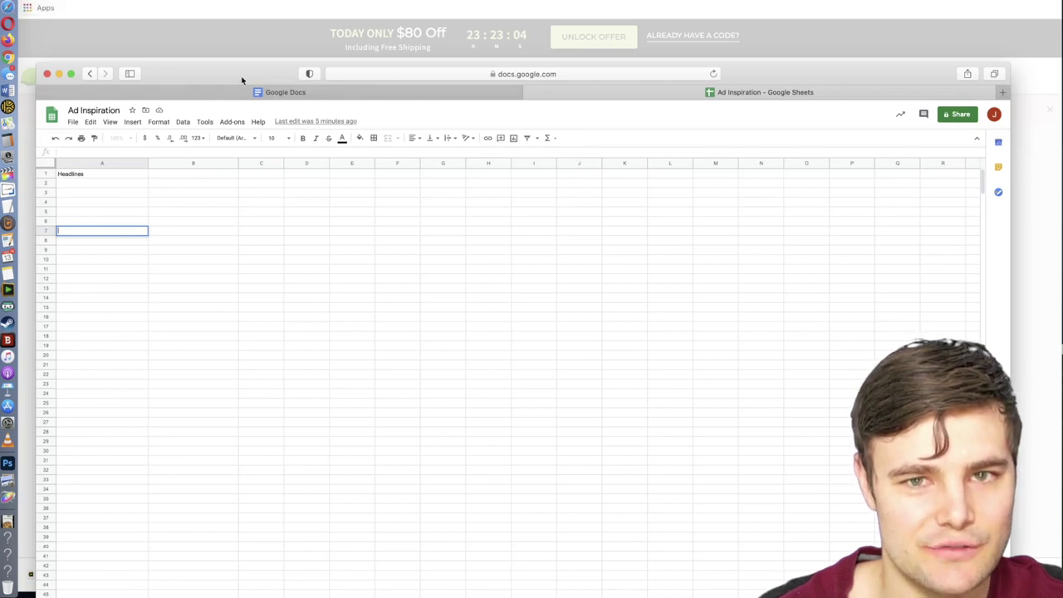
key(super+Tab)
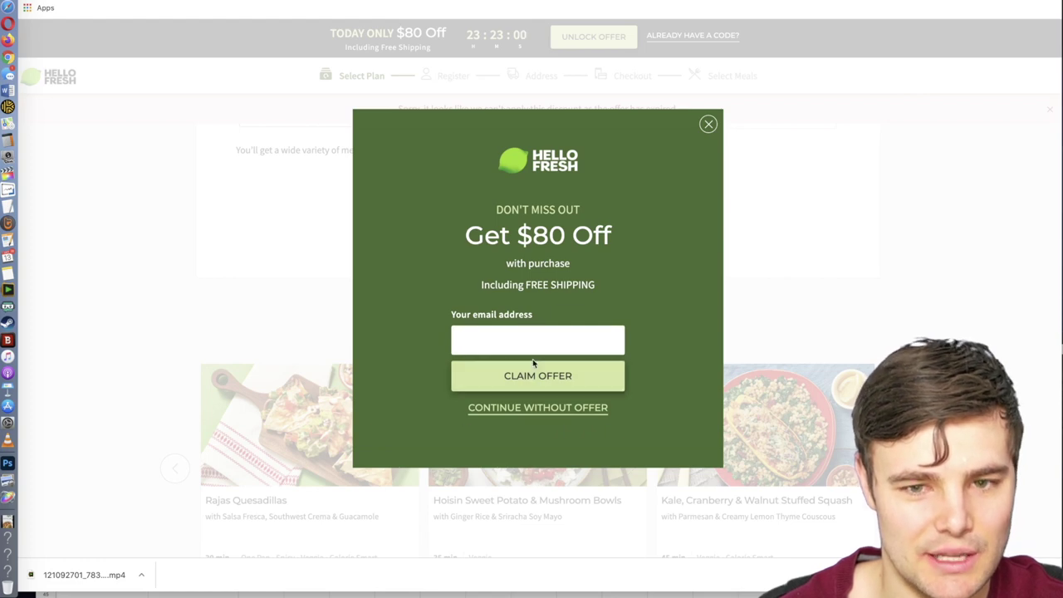
Step: Dismiss the $80-off email popup, reopen it via Unlock Offer, and close it again
click(708, 124)
click(571, 41)
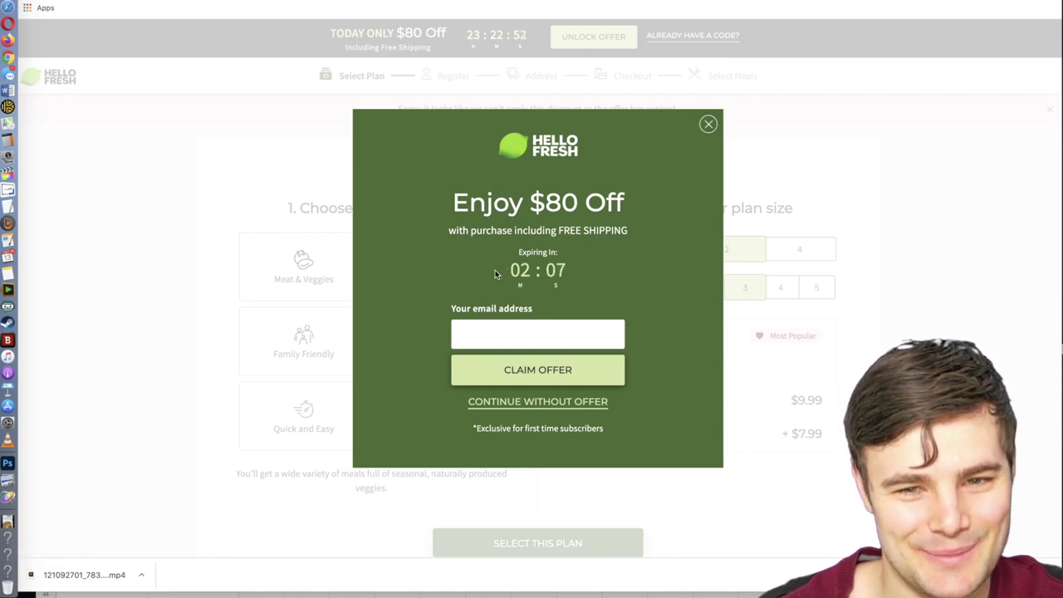
click(709, 124)
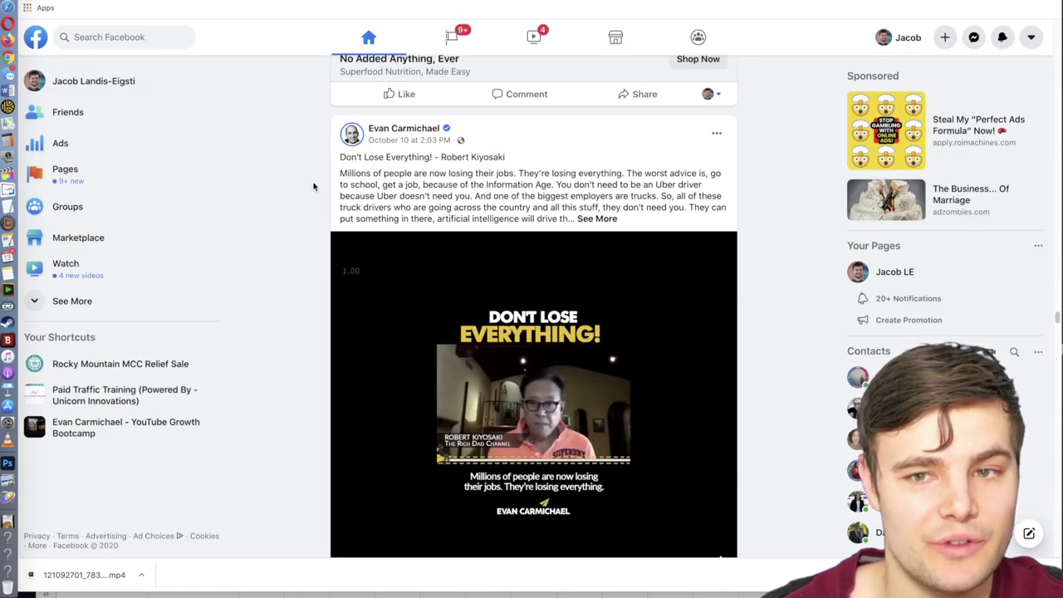
Step: Scroll up to the Atlas Bar 40%-off sponsored post and open, then close, its options menu
scroll(313, 186, up, 5)
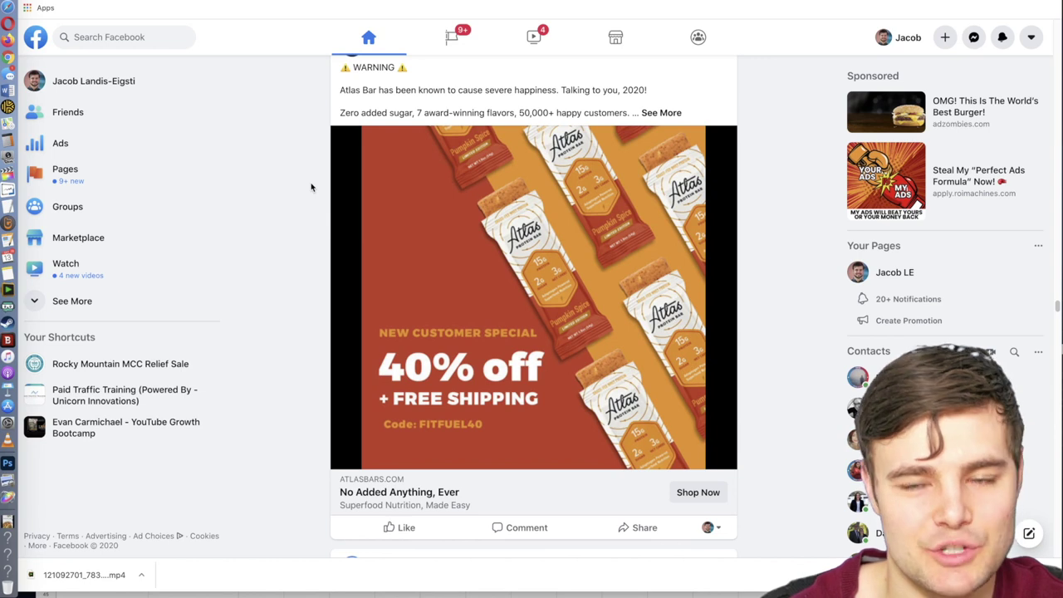
scroll(347, 194, up, 1)
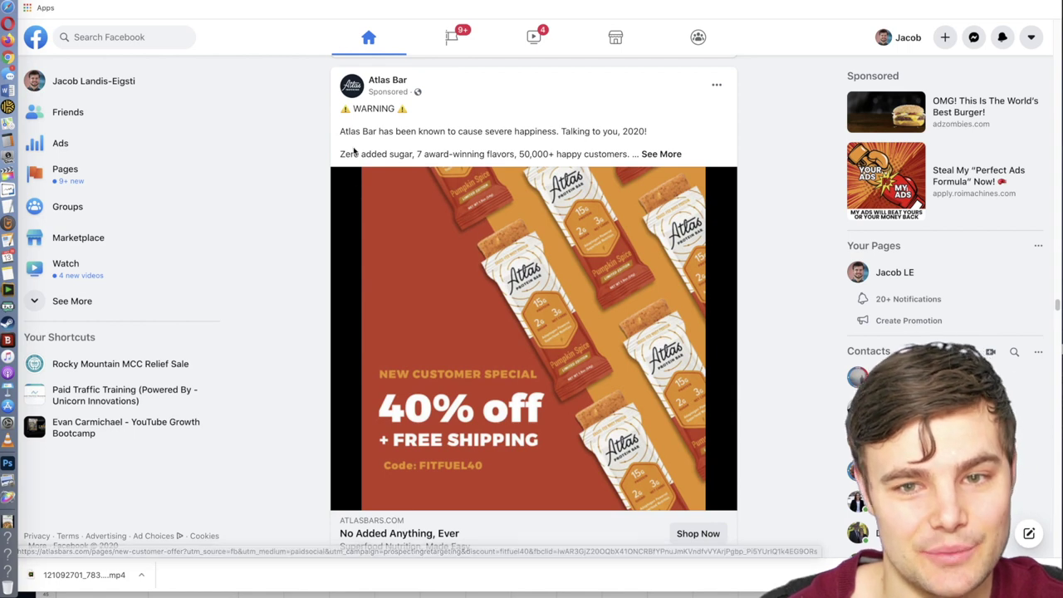
mouse_move(414, 196)
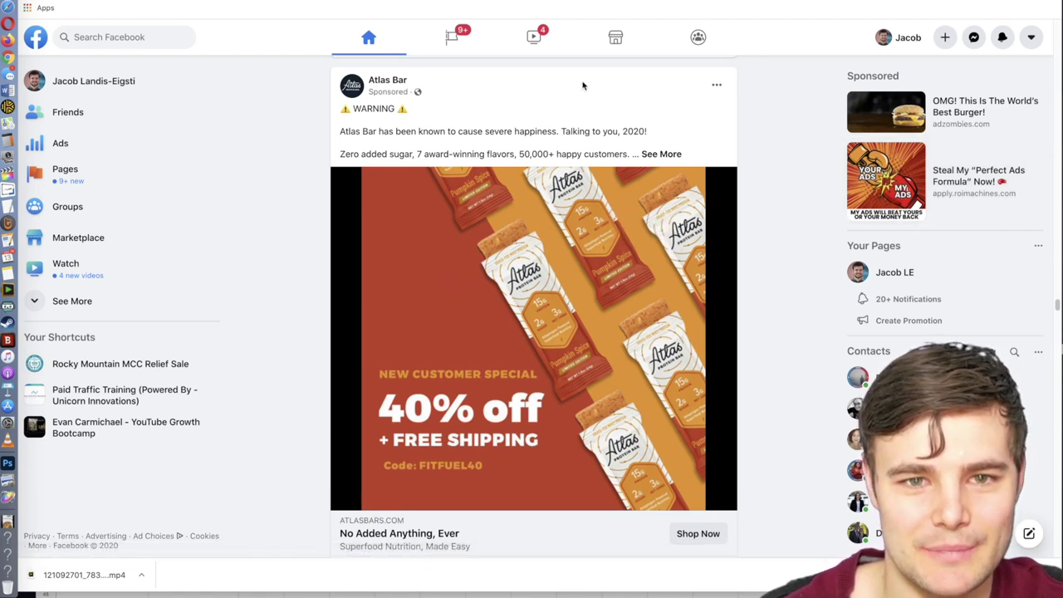
click(715, 85)
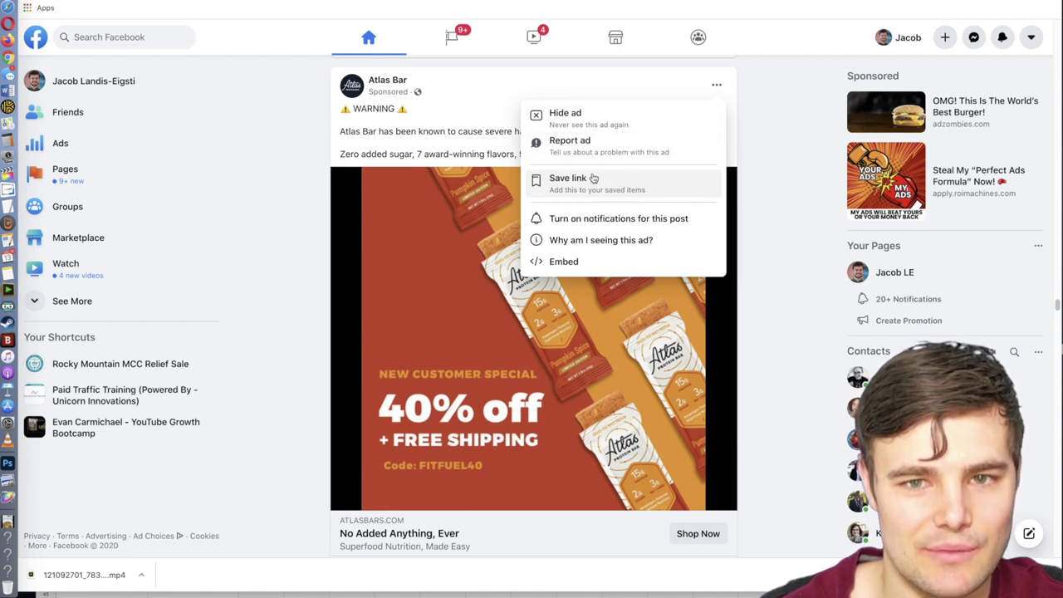
click(751, 128)
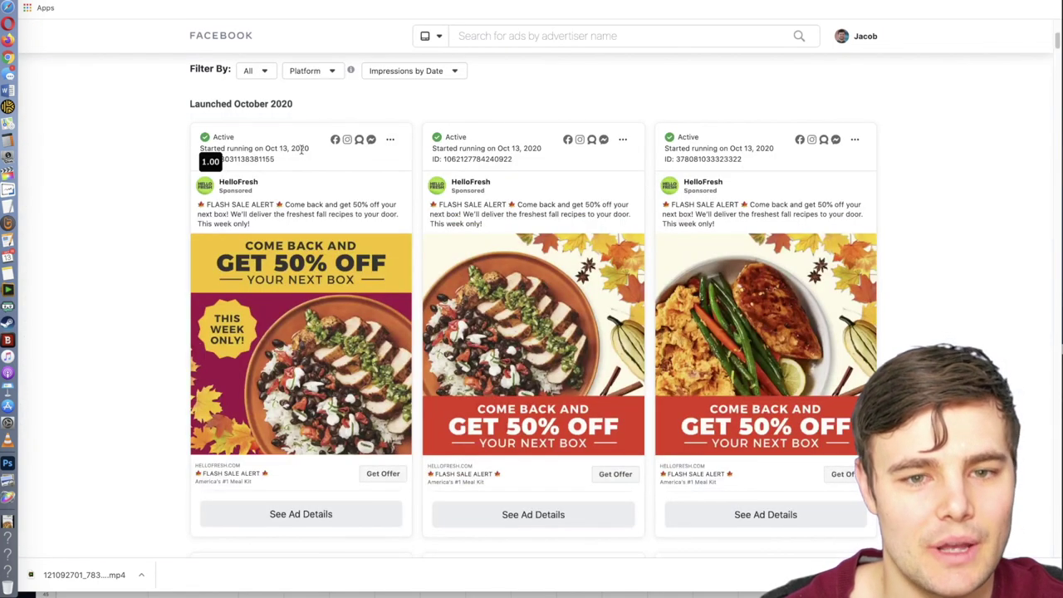
Step: Screenshot the middle HelloFresh 'Get 50% off your next box' ad card with Cmd+Shift+4
click(390, 139)
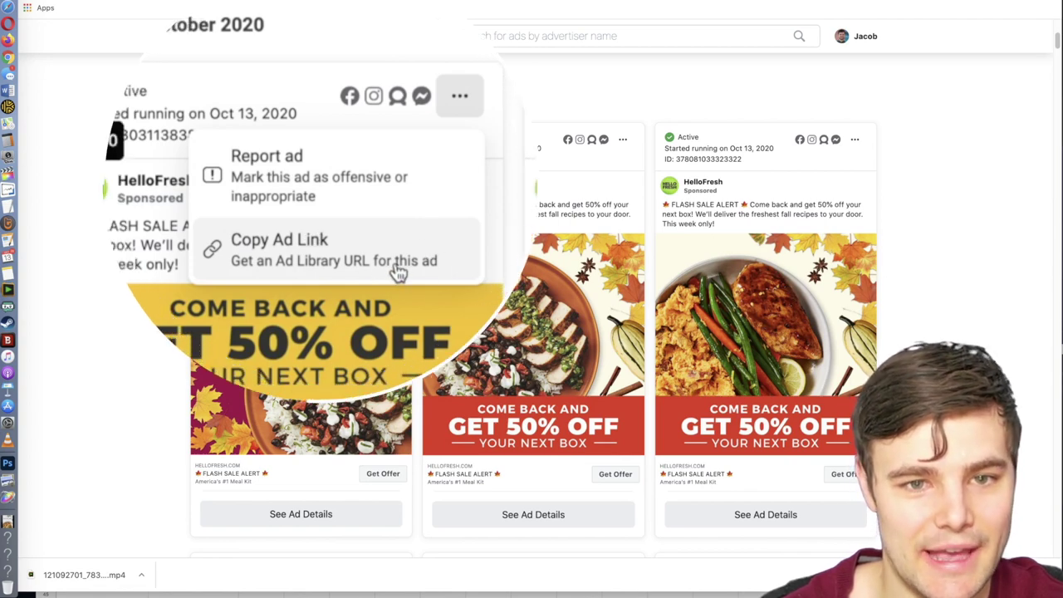
click(95, 190)
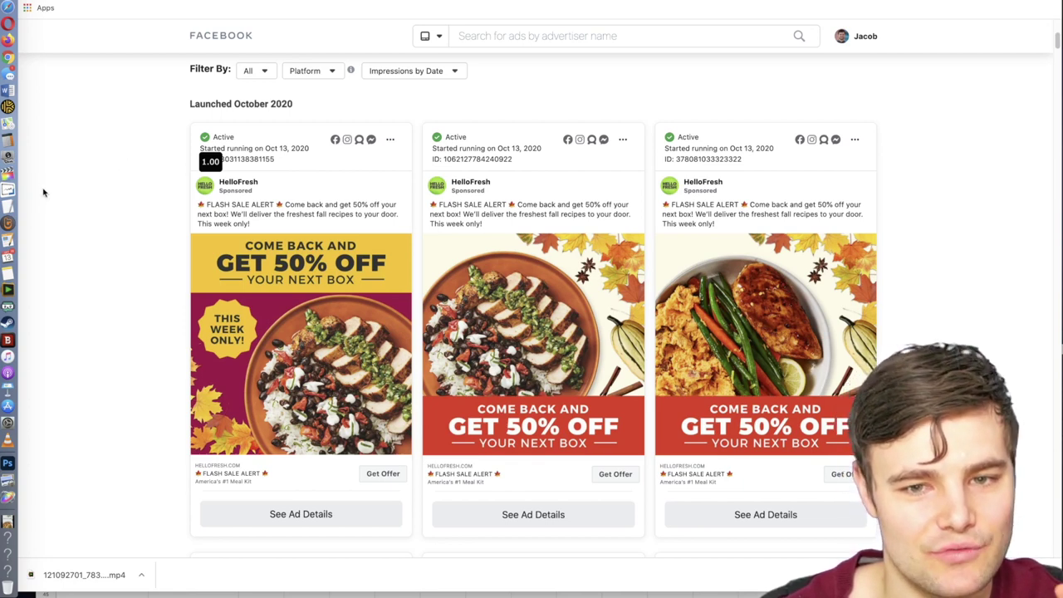
mouse_move(233, 160)
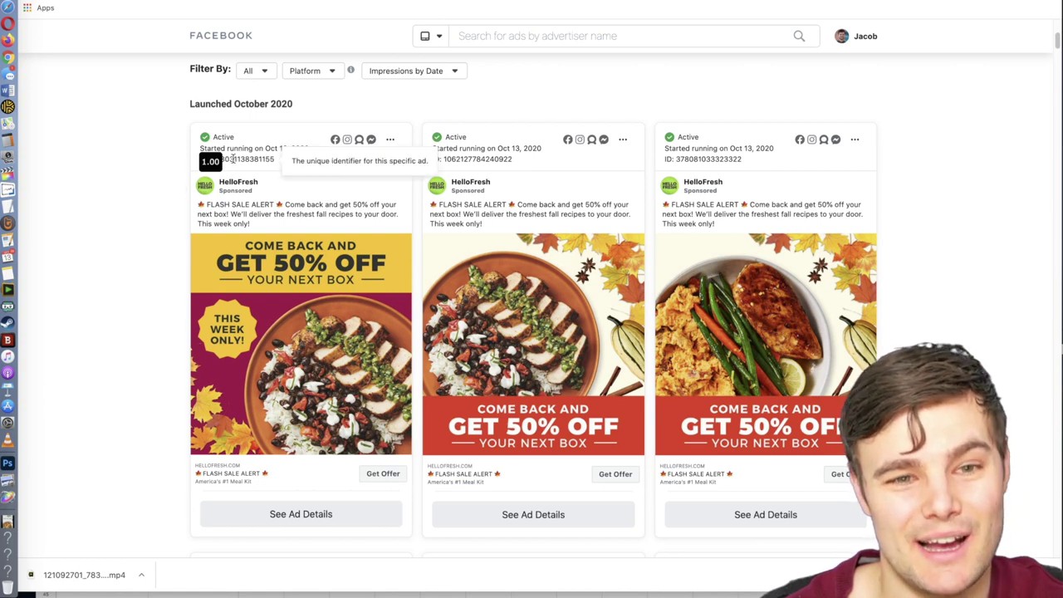
key(super+shift+4)
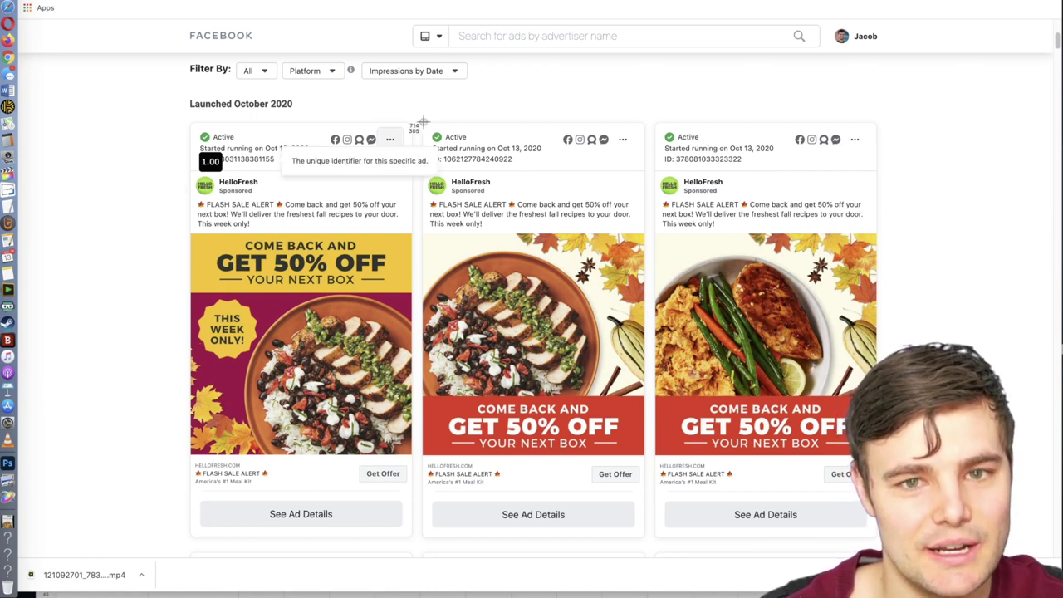
key(Escape)
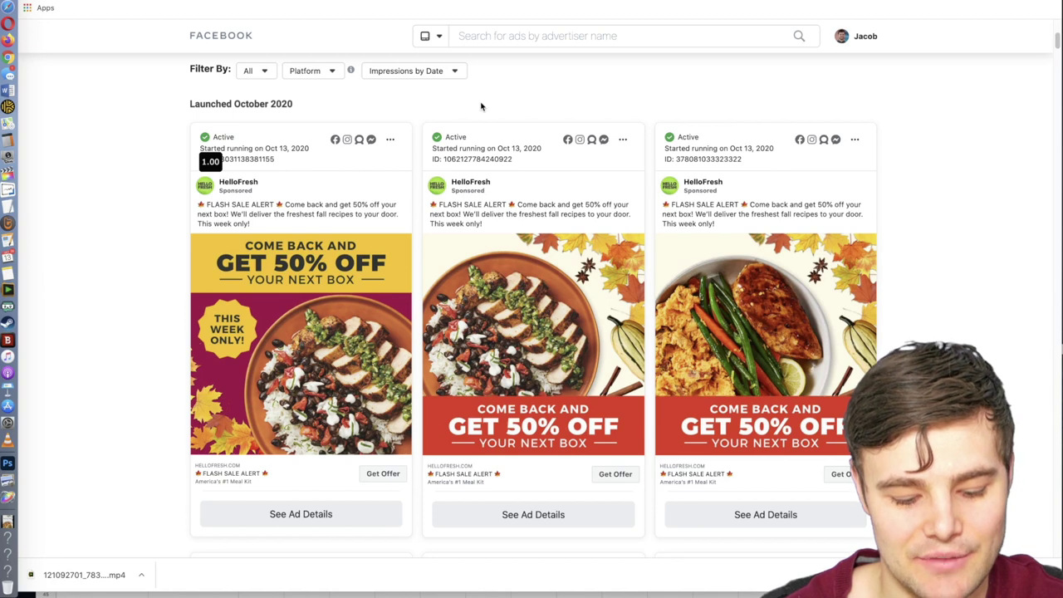
key(super+shift+4)
drag(419, 117, 651, 530)
key(super+Tab)
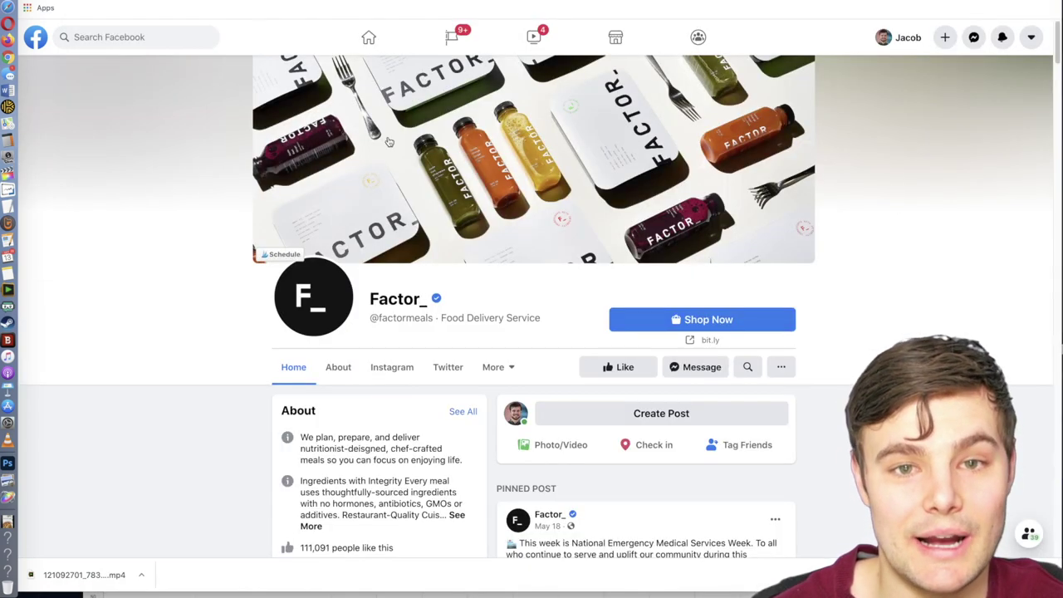
Step: Scroll to the Factor_ pinned post's comments and select the nurse's testimonial text
scroll(773, 316, down, 3)
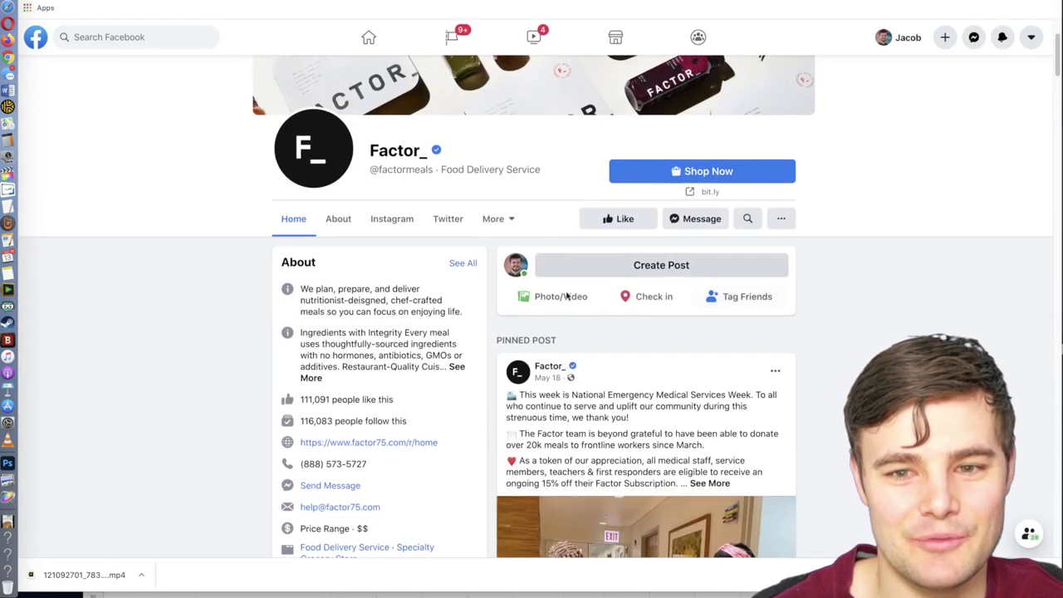
scroll(777, 295, down, 2)
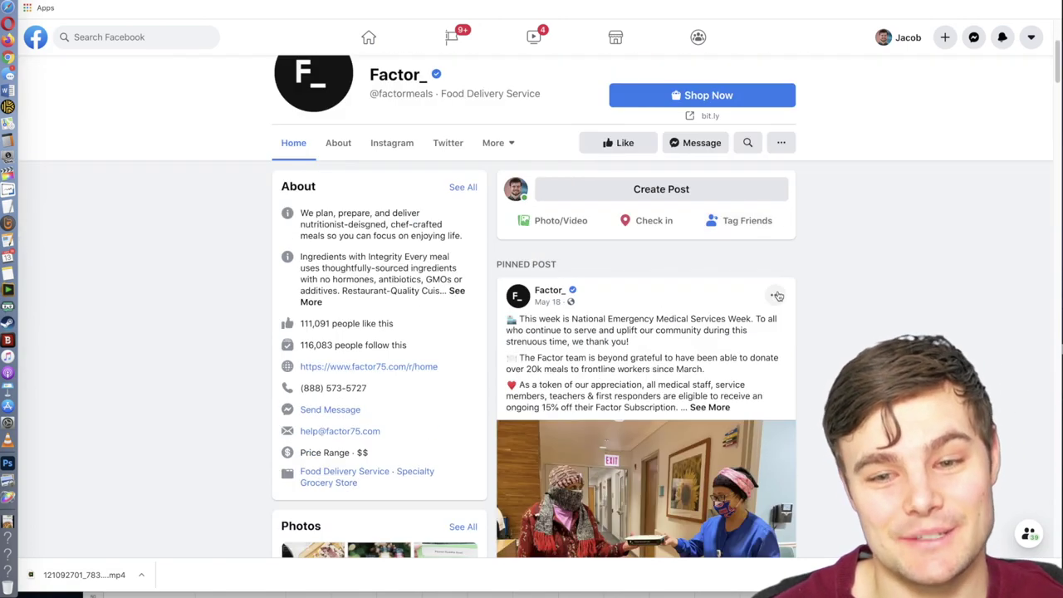
scroll(800, 280, down, 5)
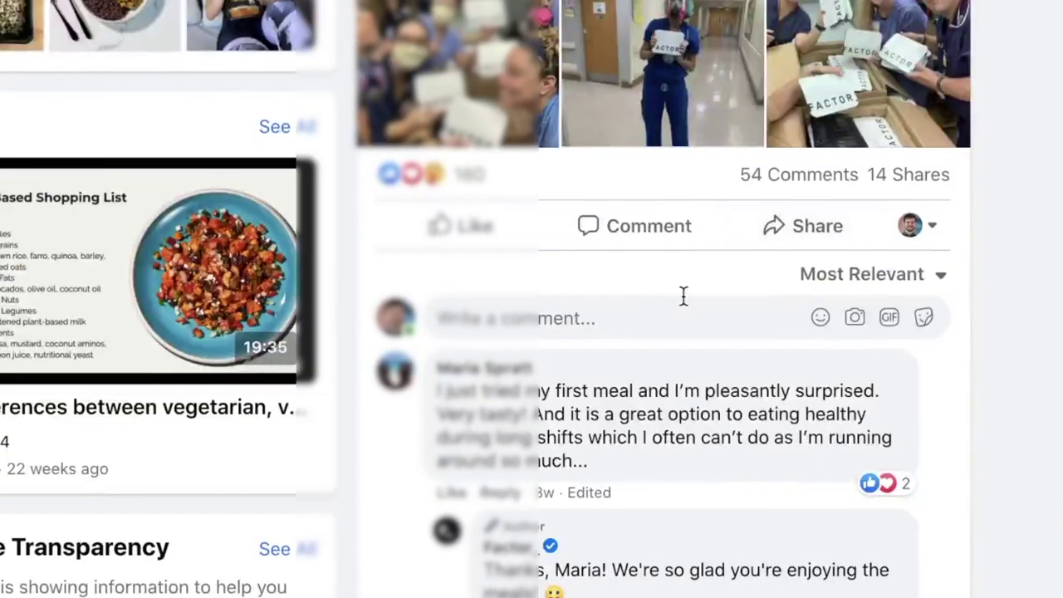
scroll(648, 299, down, 1)
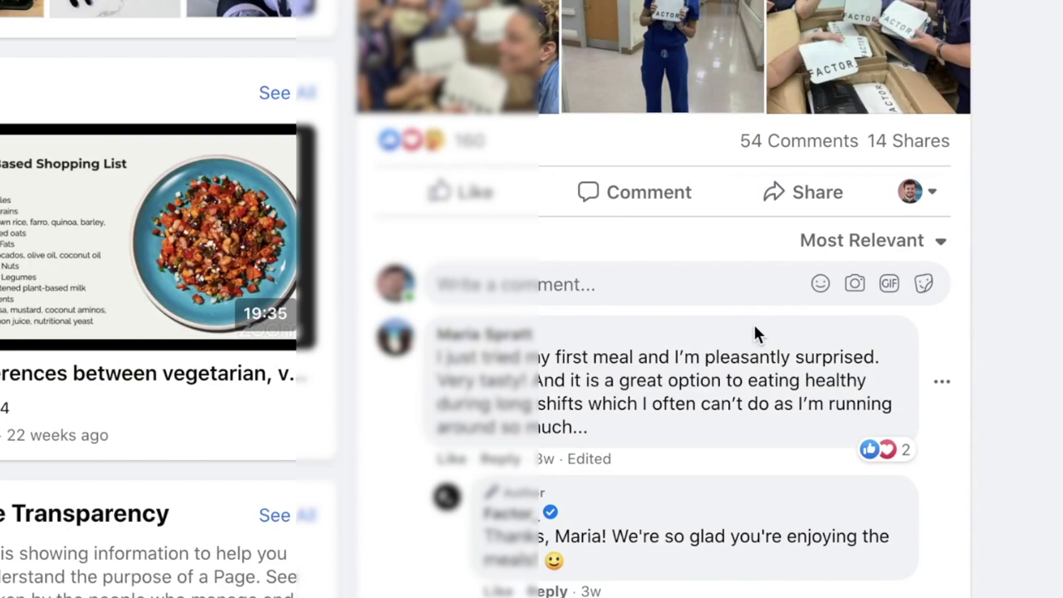
scroll(908, 341, down, 3)
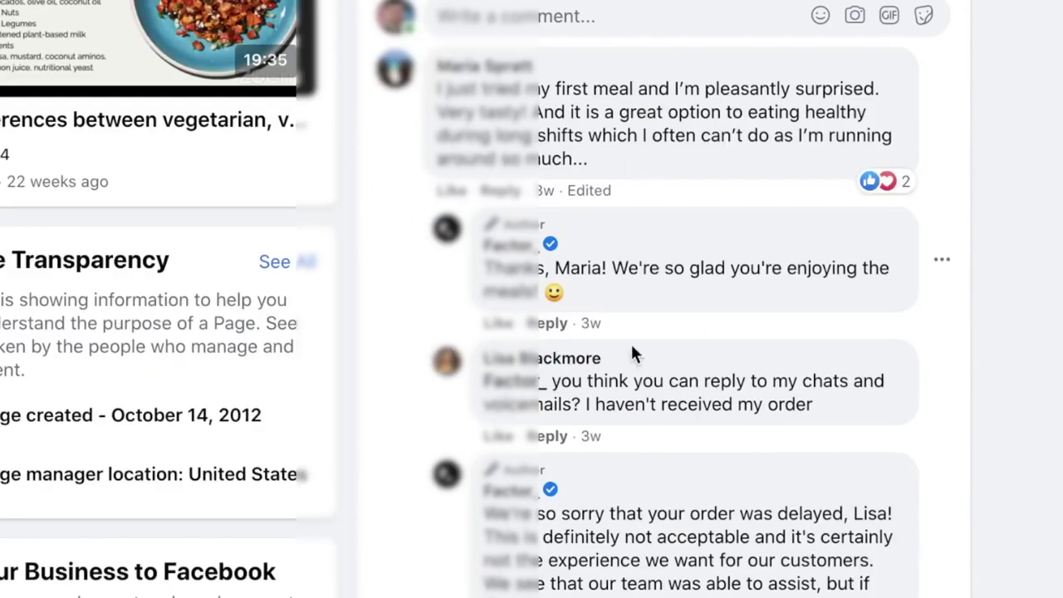
scroll(646, 349, down, 1)
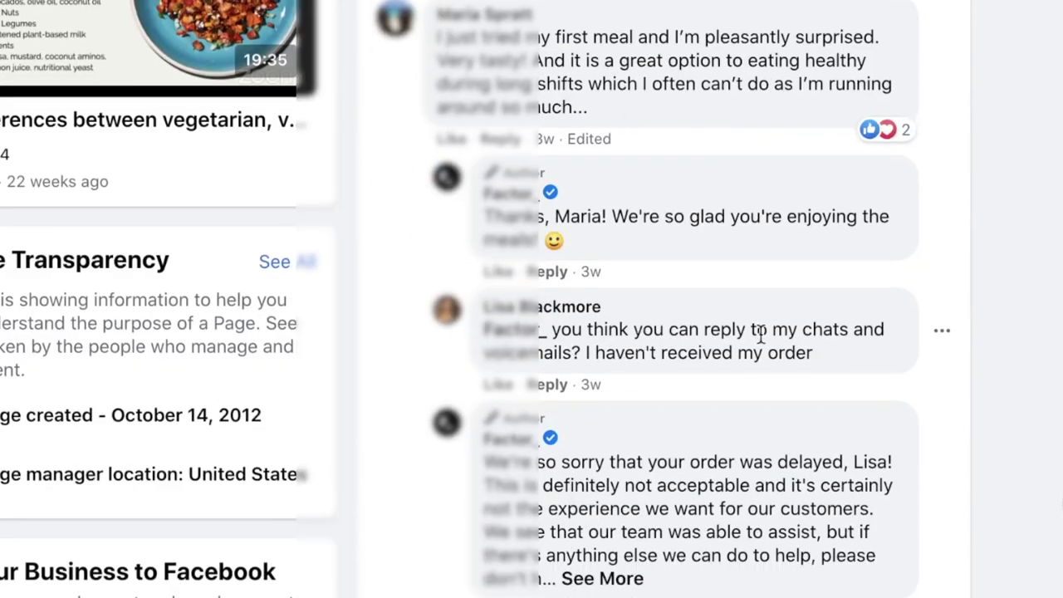
scroll(708, 364, down, 1)
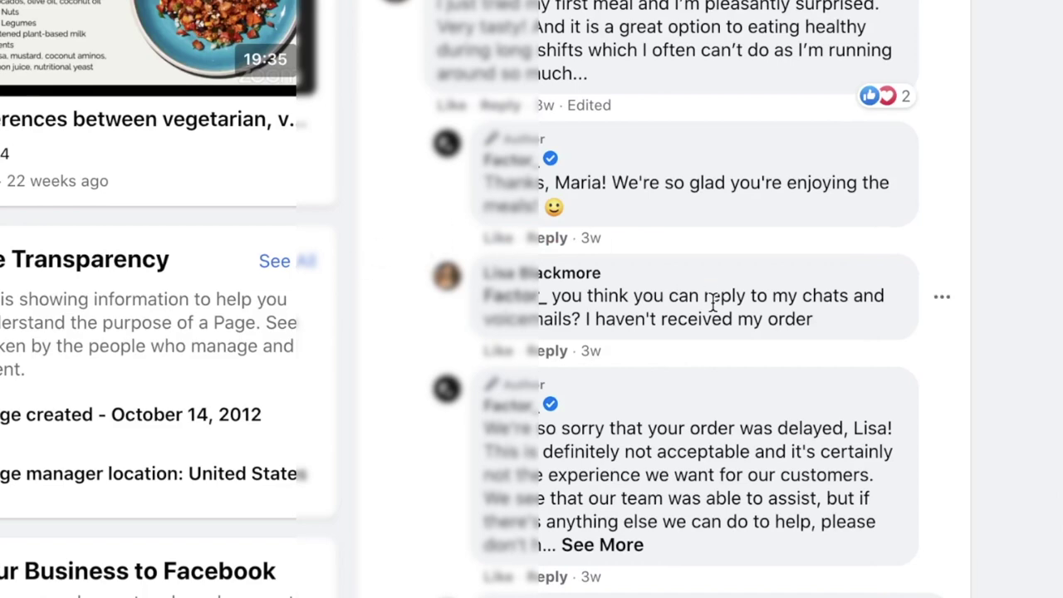
scroll(713, 300, down, 5)
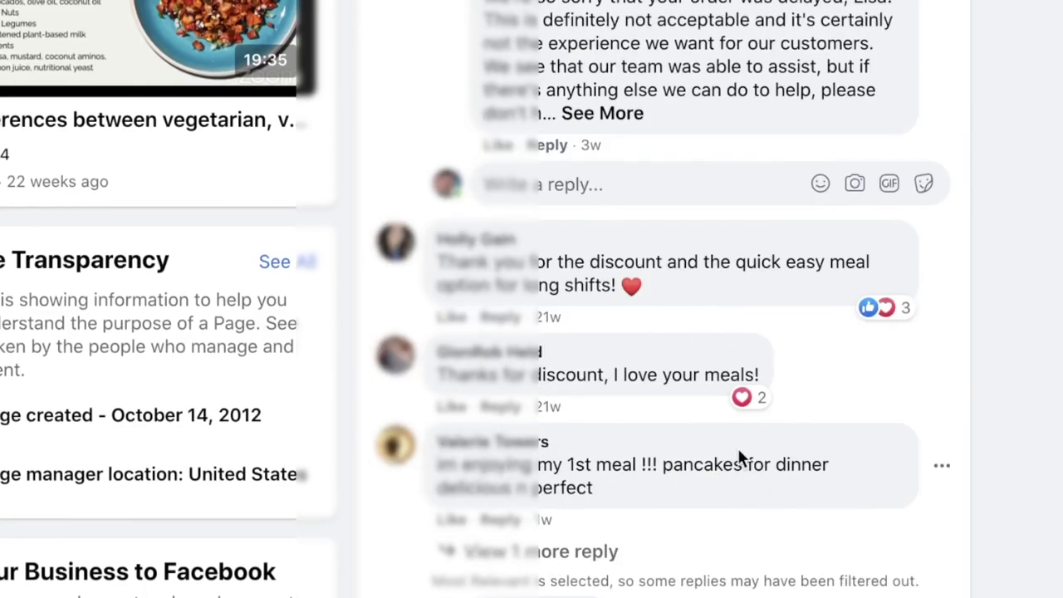
scroll(863, 448, down, 2)
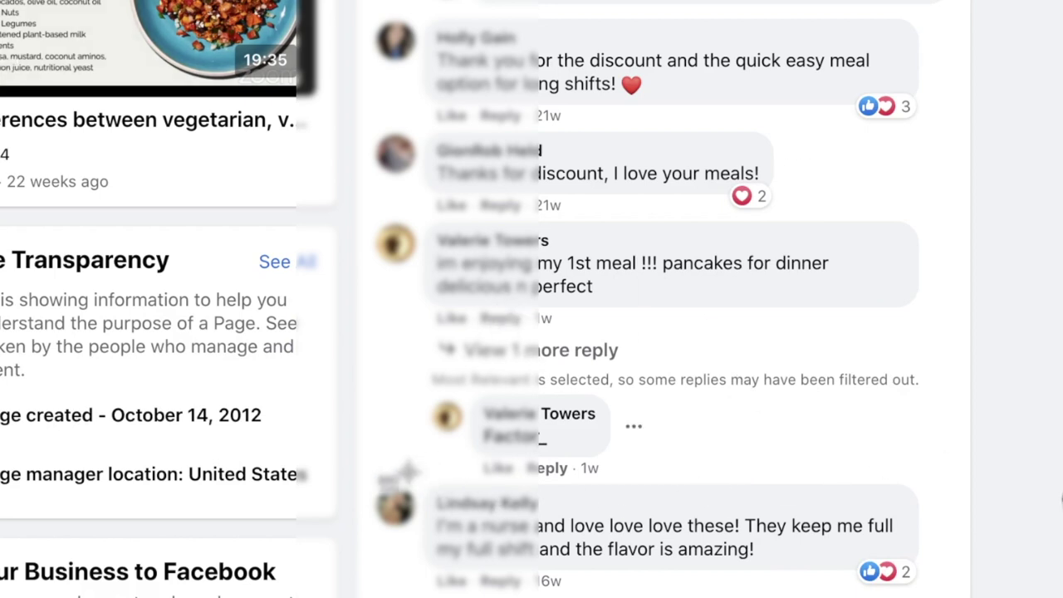
drag(371, 473, 935, 595)
drag(766, 556, 436, 502)
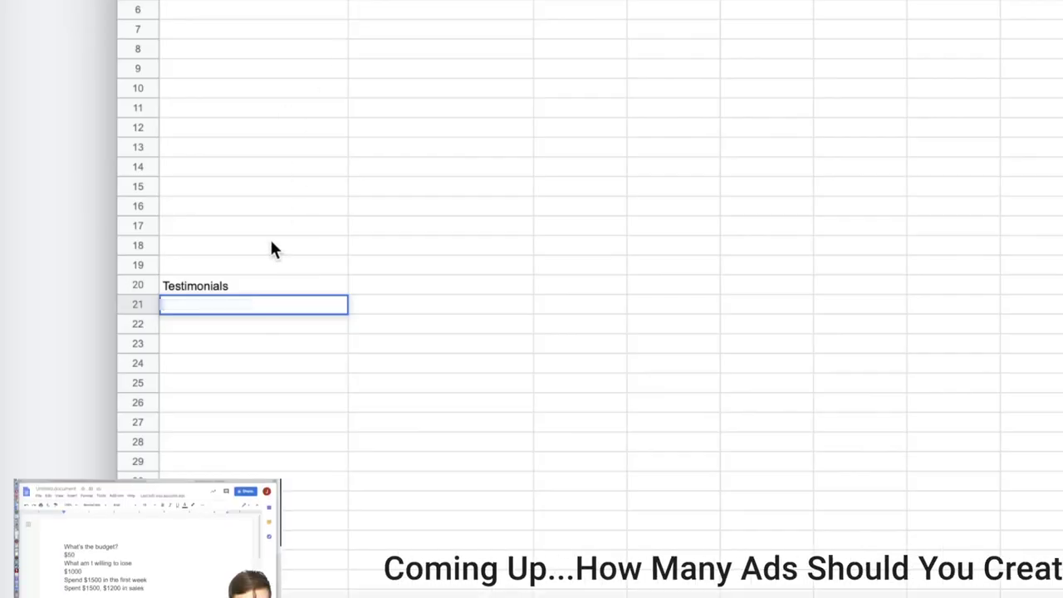
Step: Paste the copied nurse testimonial into cell A21 with Cmd+V and commit it
right_click(260, 308)
click(264, 328)
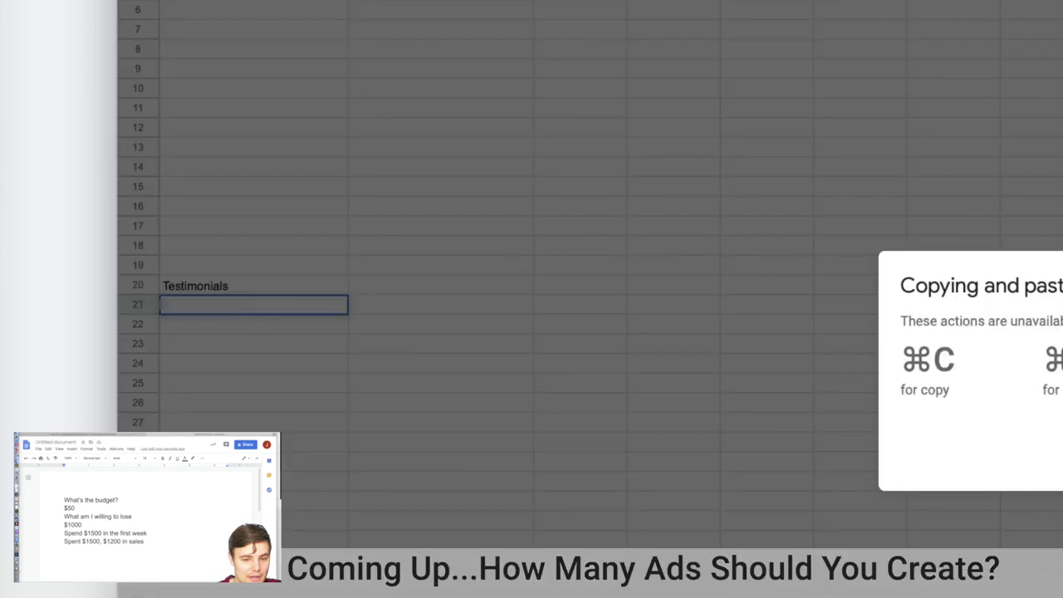
key(Escape)
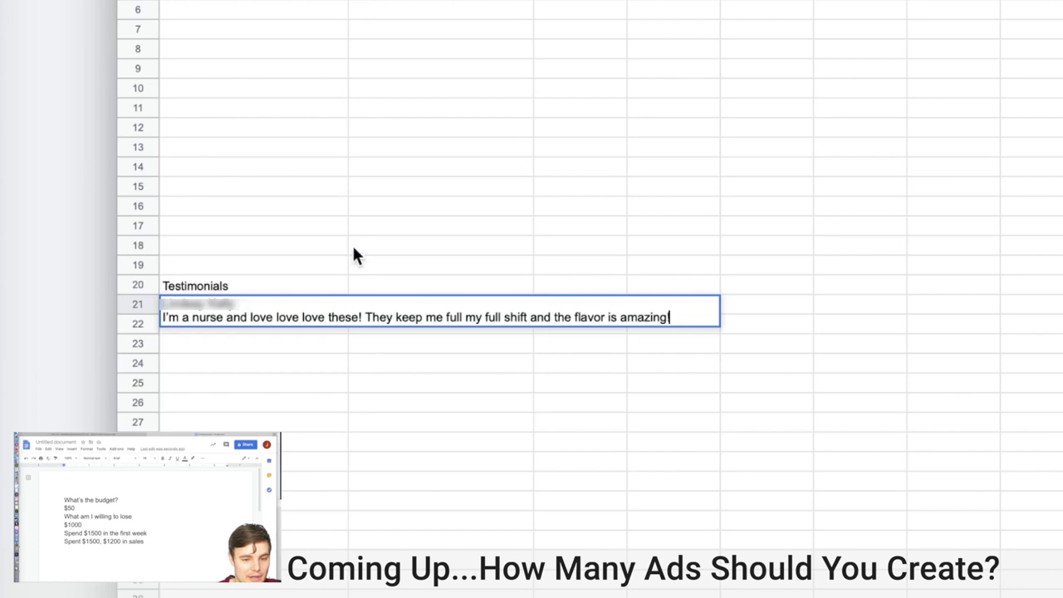
click(451, 226)
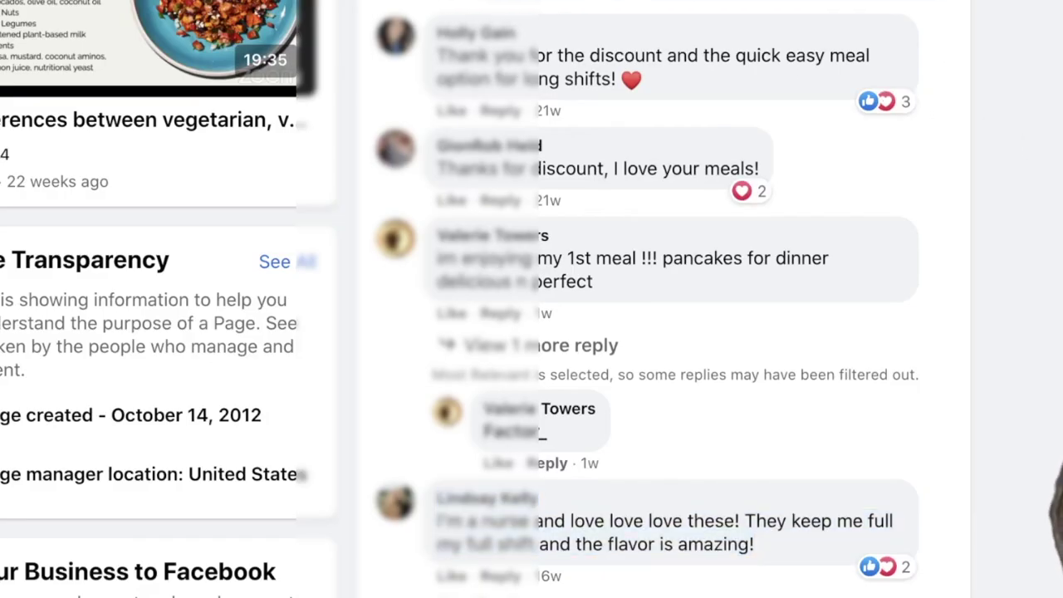
scroll(647, 332, down, 5)
scroll(648, 332, down, 6)
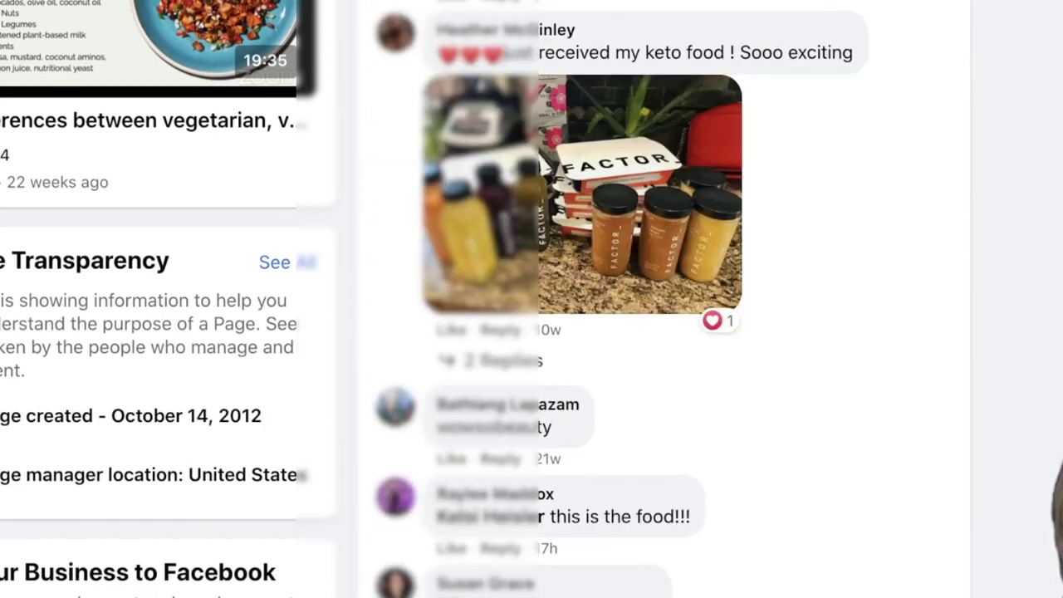
scroll(757, 390, down, 2)
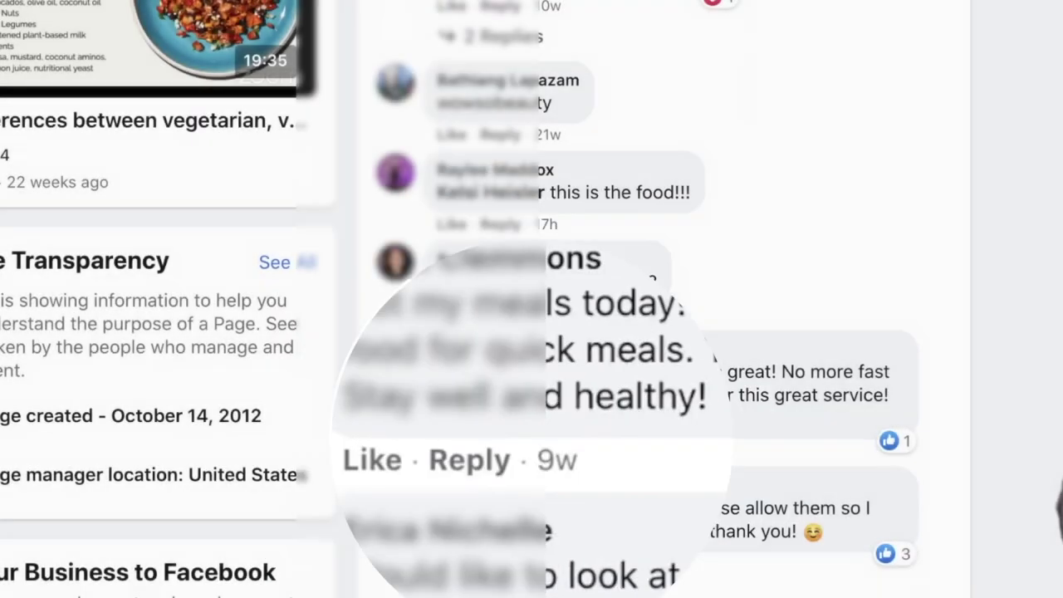
scroll(665, 333, down, 10)
scroll(665, 332, down, 10)
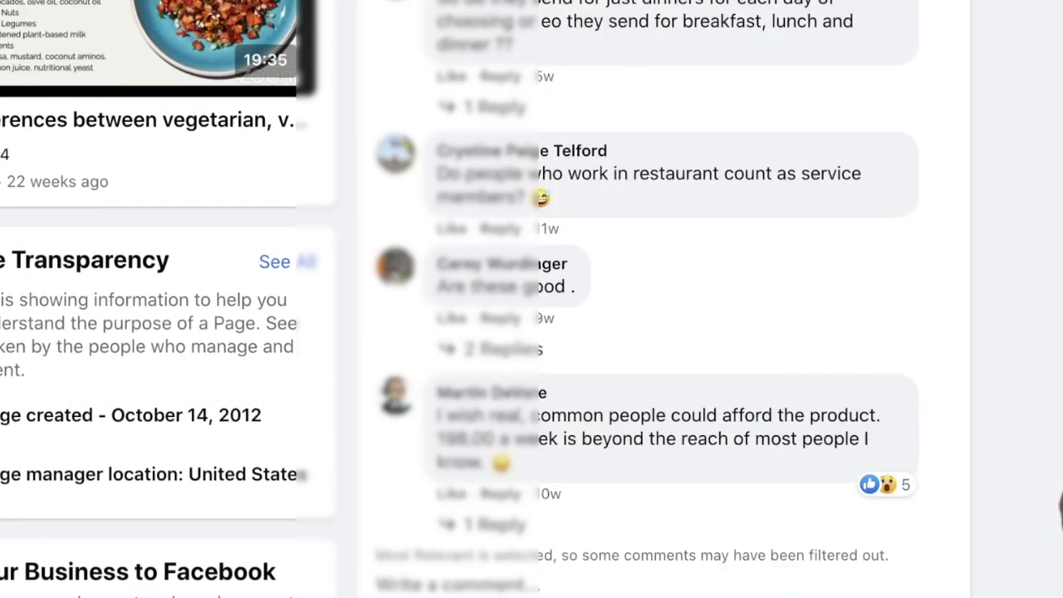
scroll(664, 333, down, 15)
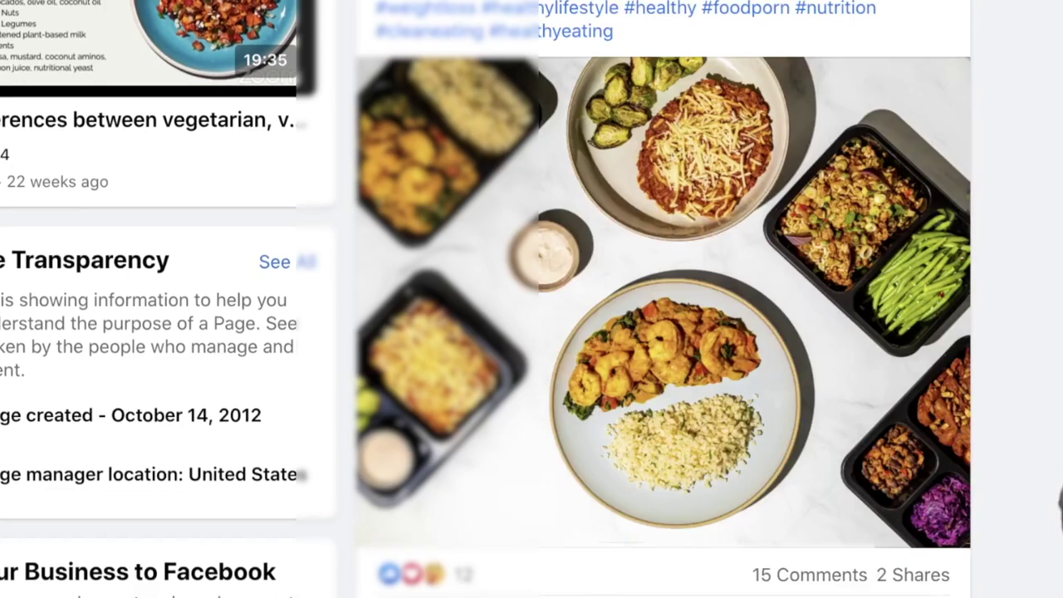
scroll(664, 332, down, 4)
scroll(664, 333, up, 2)
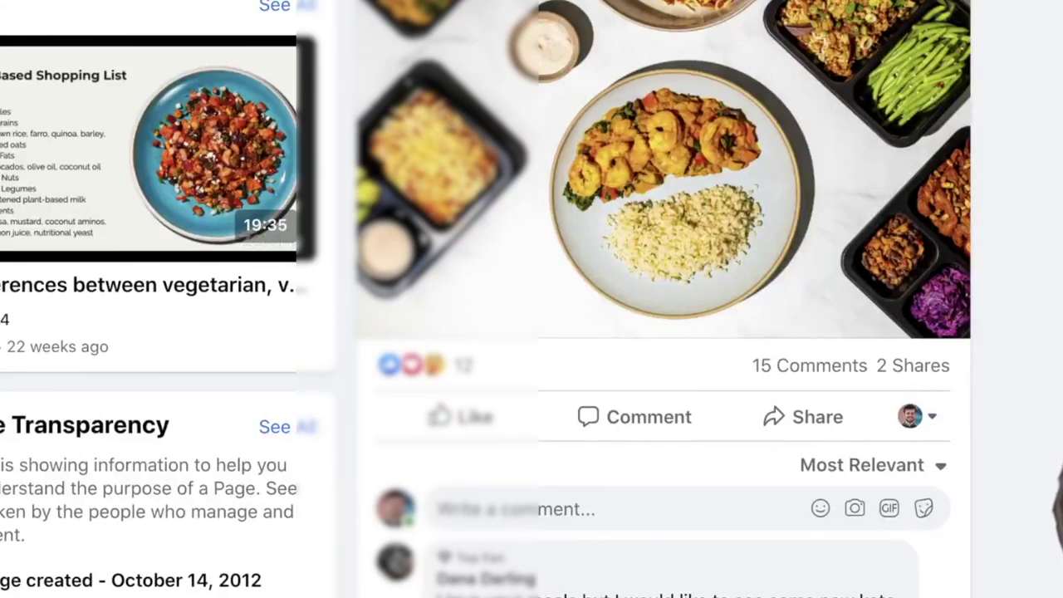
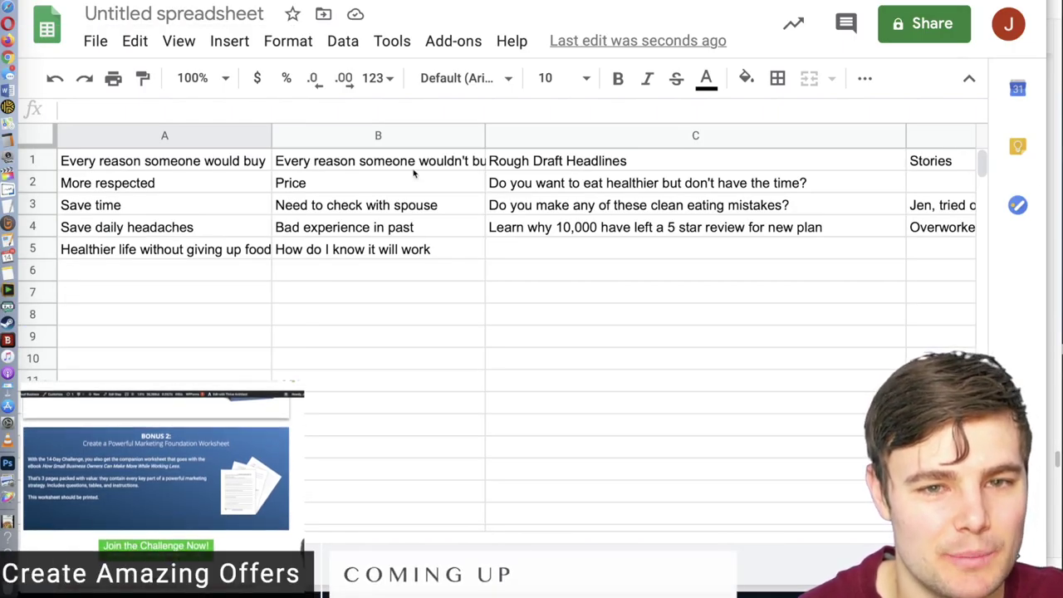
Step: Widen column B so its heading fits
drag(481, 137, 507, 135)
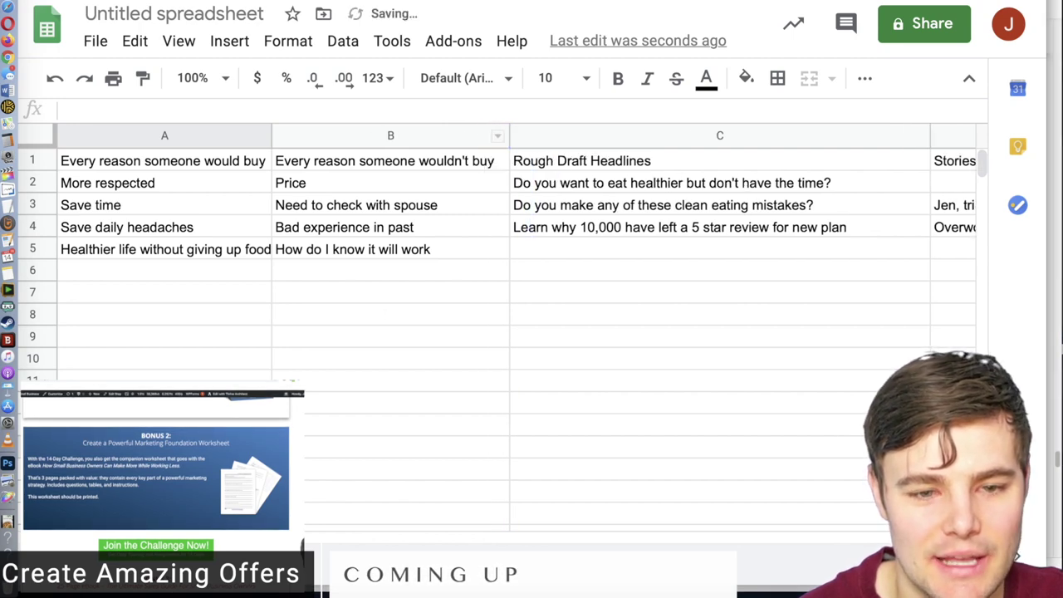
scroll(507, 135, right, 3)
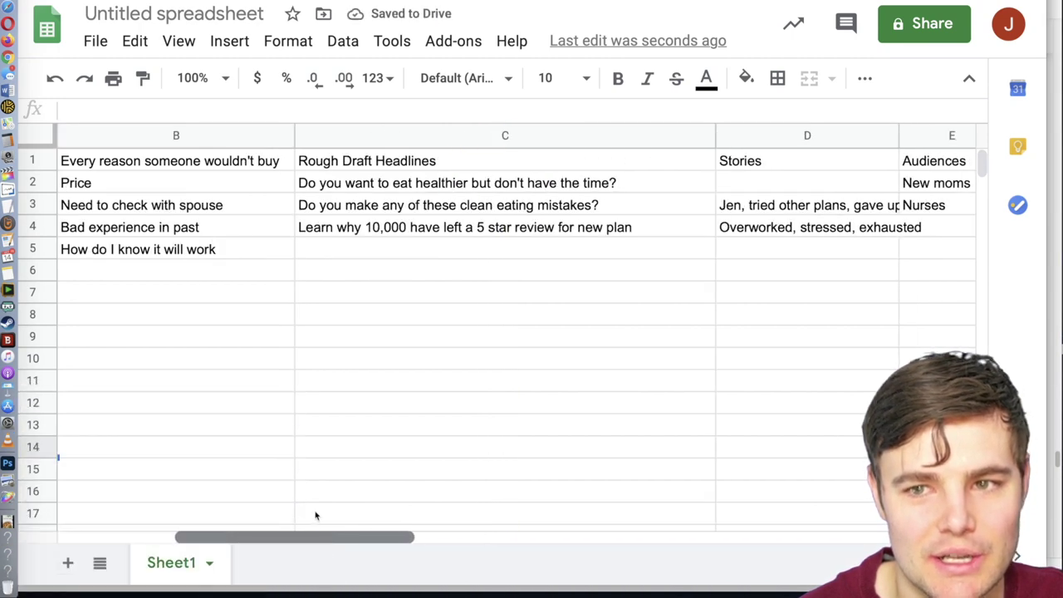
scroll(370, 513, right, 3)
Step: Enter the heading 'Bonus' in cell F1 and click away into empty cells
click(800, 167)
double_click(802, 165)
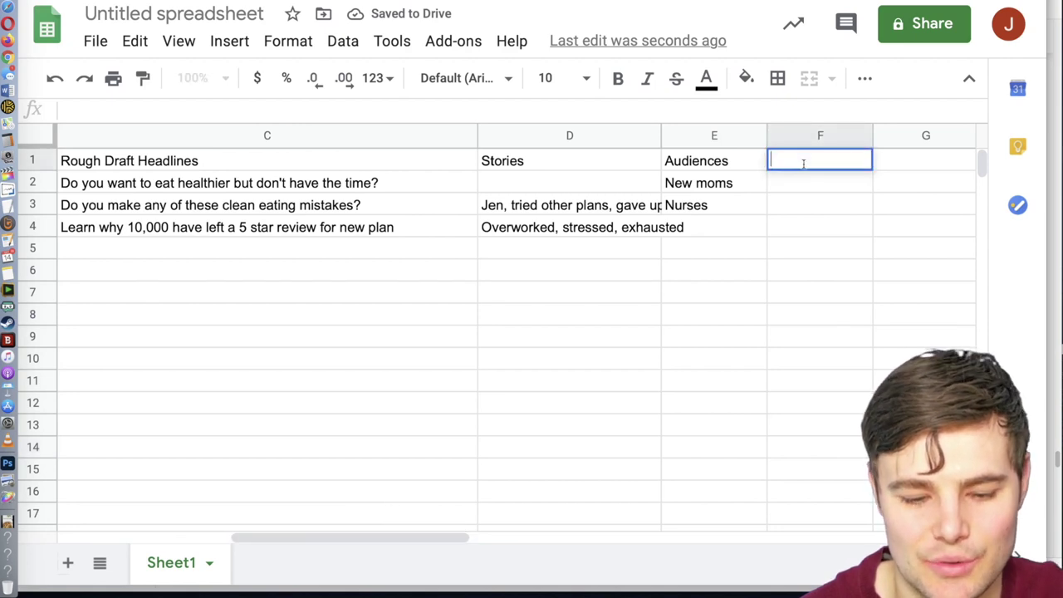
text(Bonus)
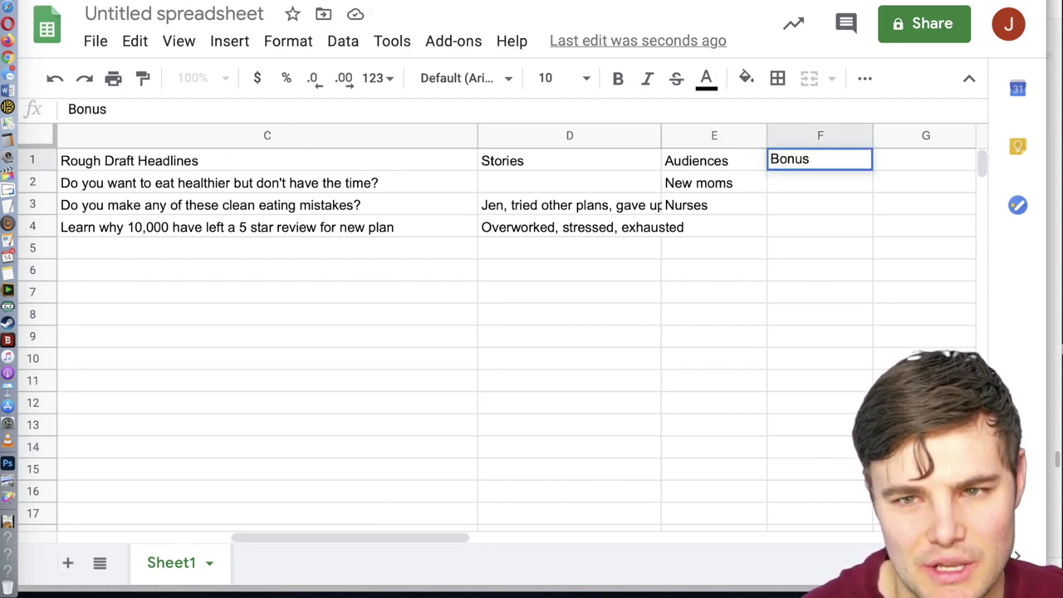
click(745, 314)
drag(415, 536, 216, 521)
click(215, 409)
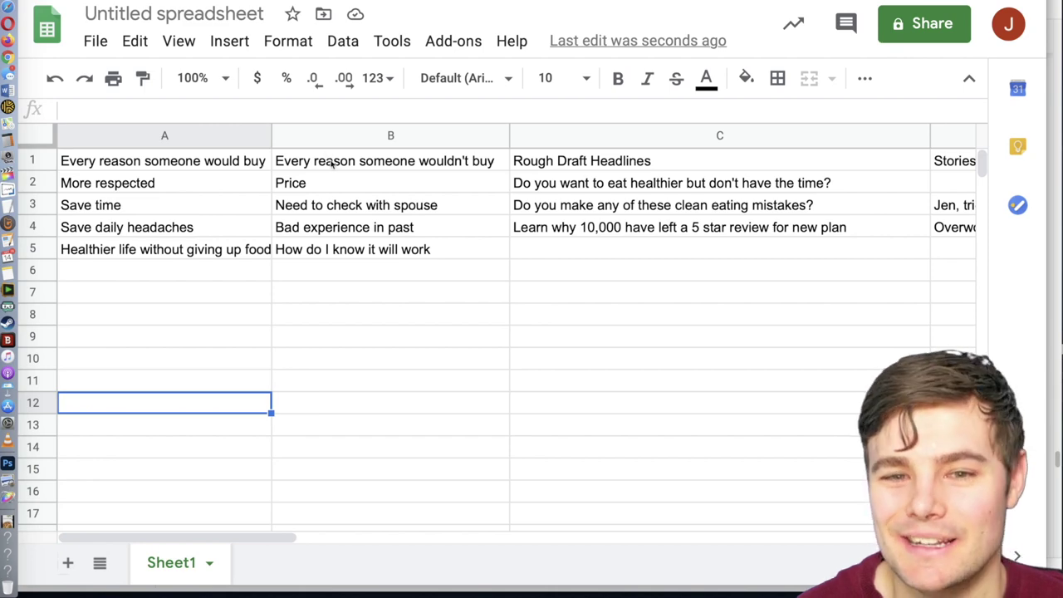
click(323, 273)
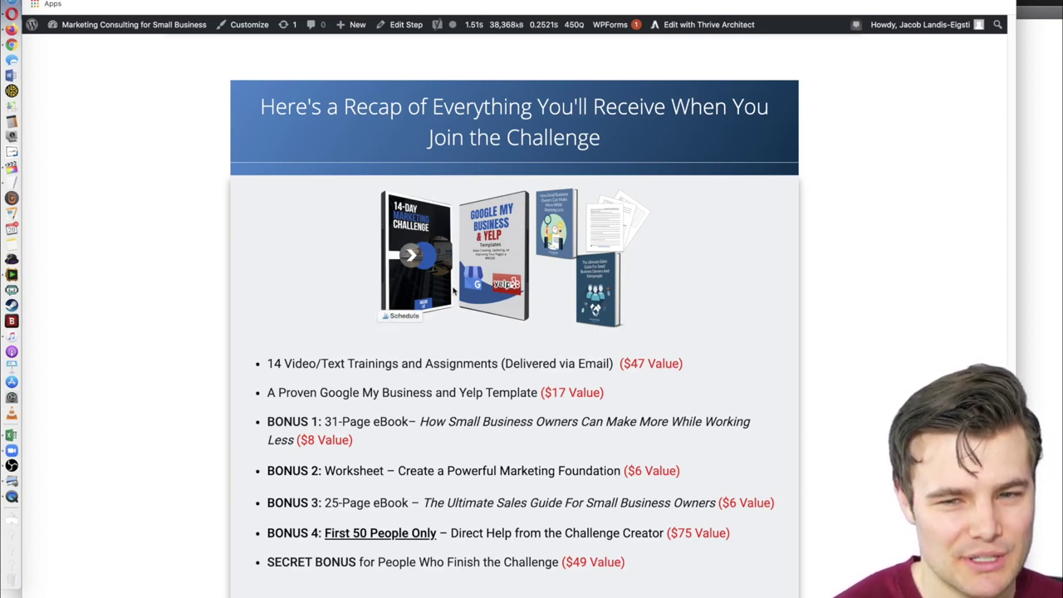
Step: Scroll up the challenge page past the recap to the BONUS 3 and BONUS 2 boxes
scroll(278, 336, up, 10)
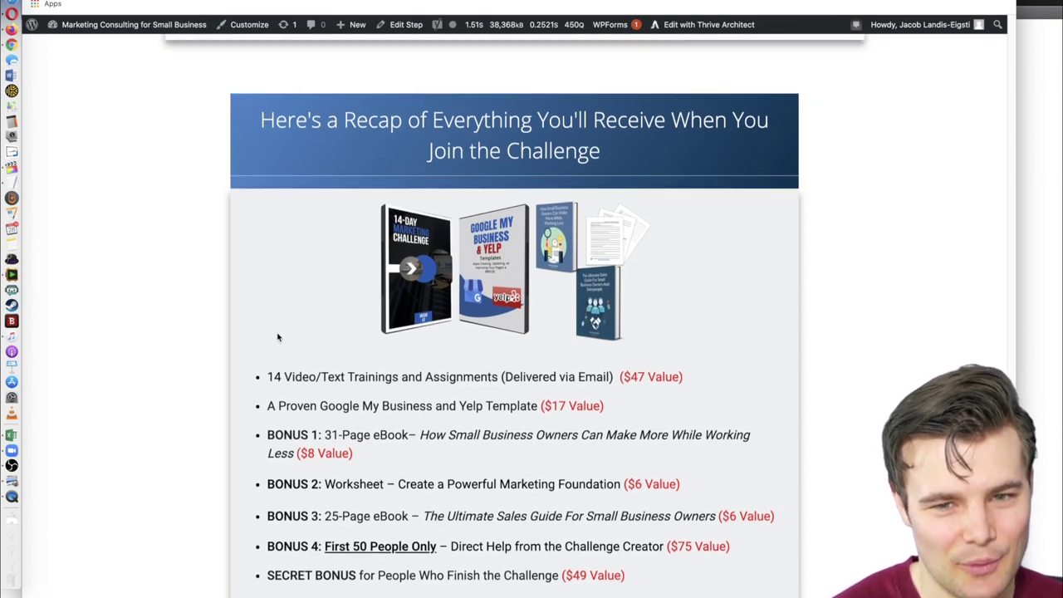
scroll(279, 336, up, 12)
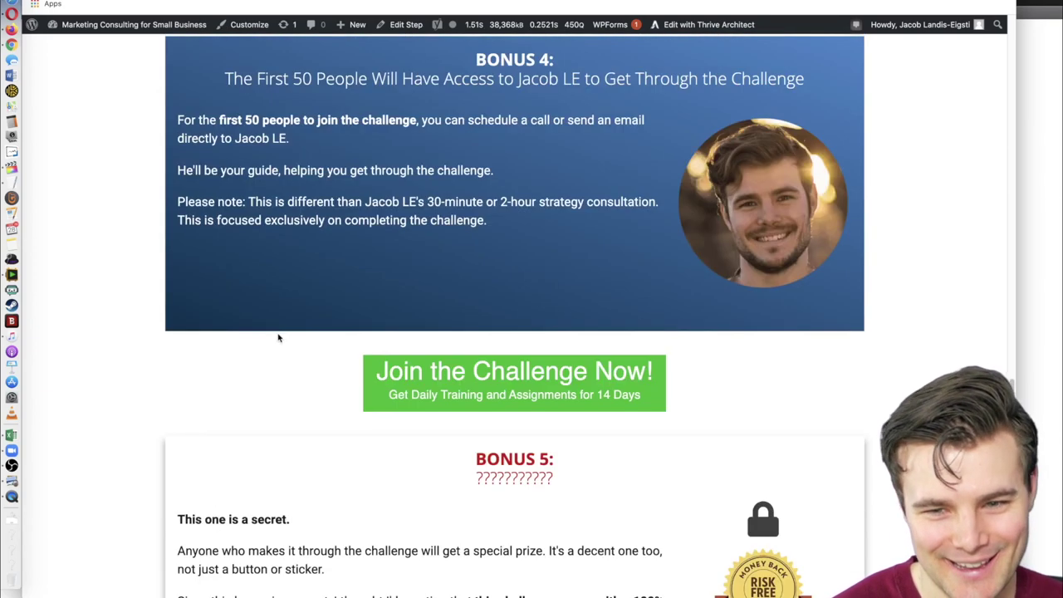
scroll(278, 333, up, 2)
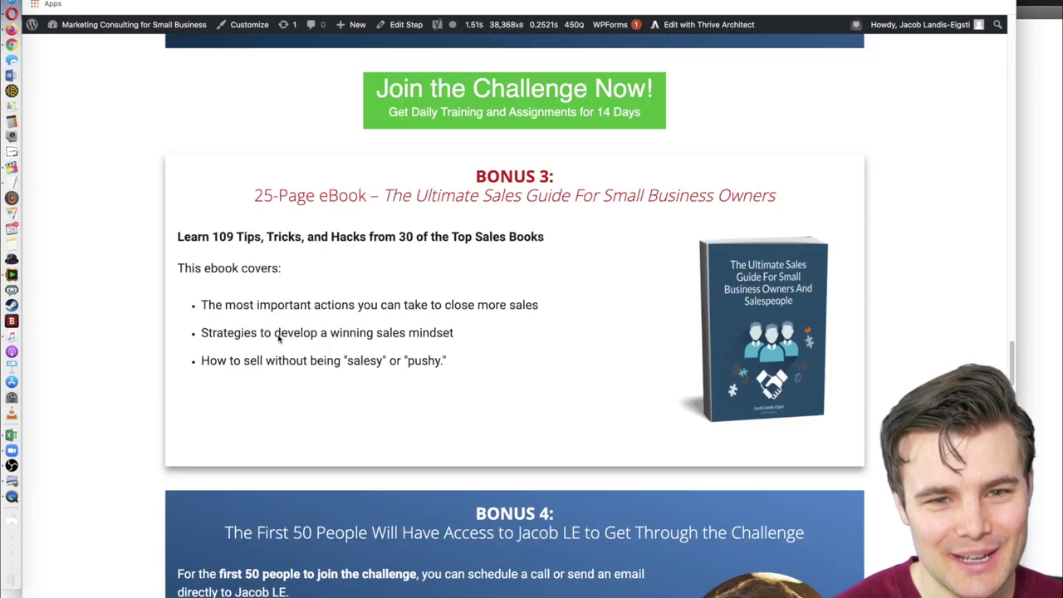
scroll(278, 335, up, 3)
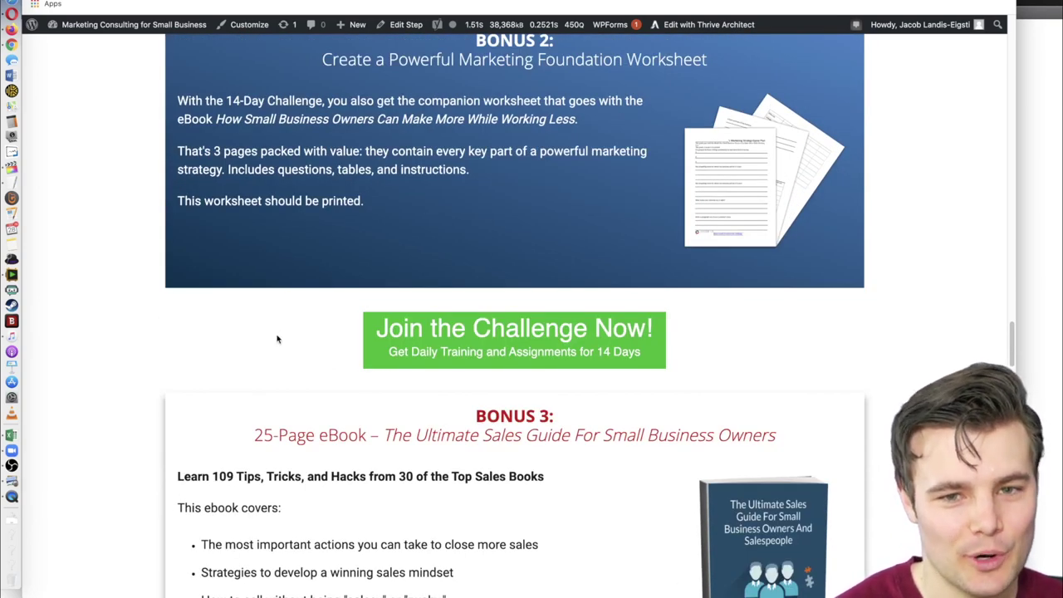
scroll(268, 296, up, 2)
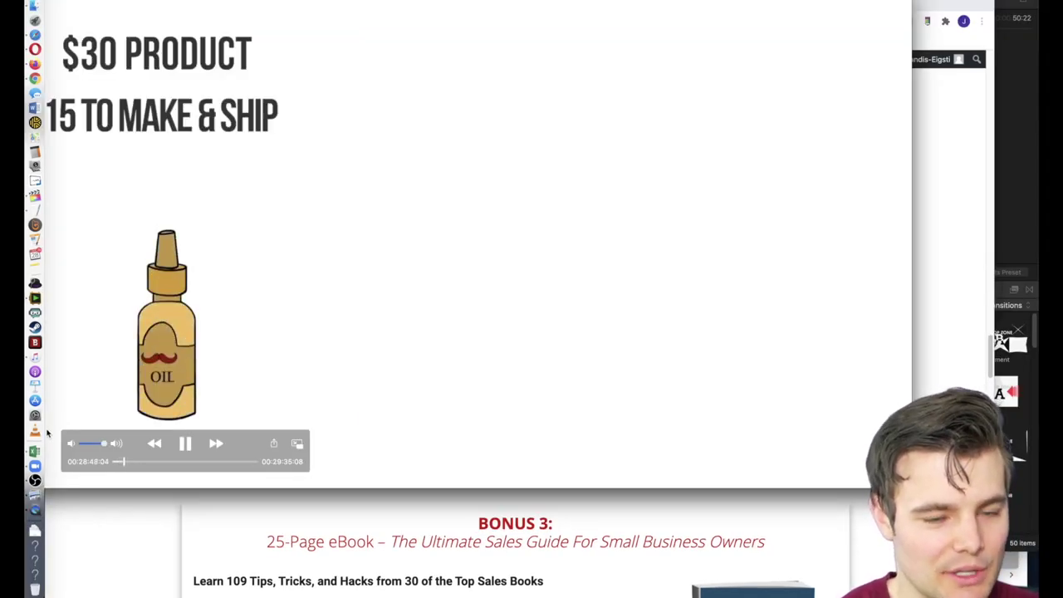
Step: Play the upsell video, pause on the $100 bundle slide, and step back two seconds
click(186, 444)
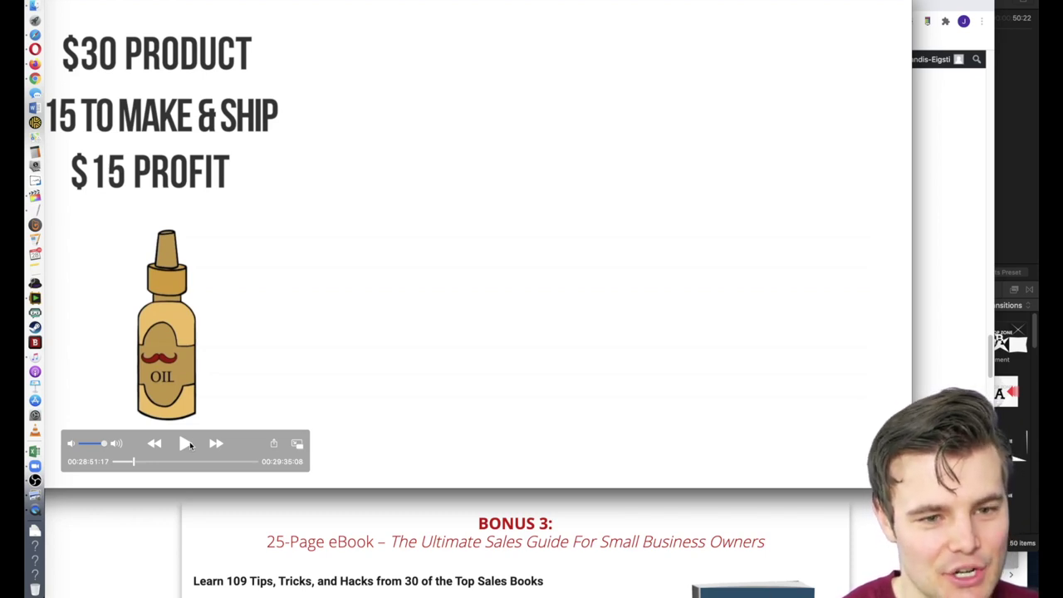
click(185, 444)
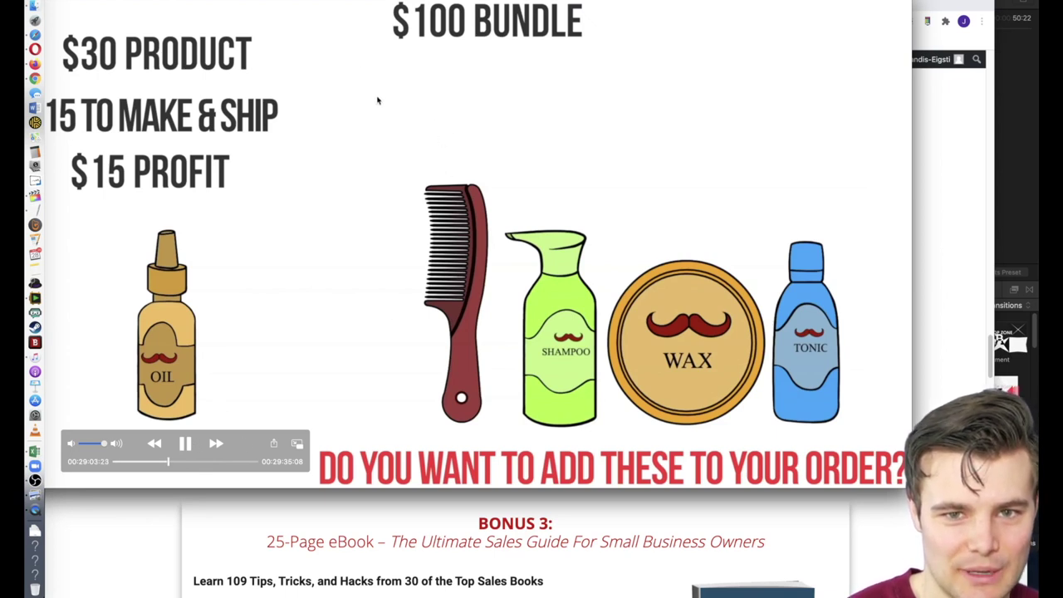
click(185, 443)
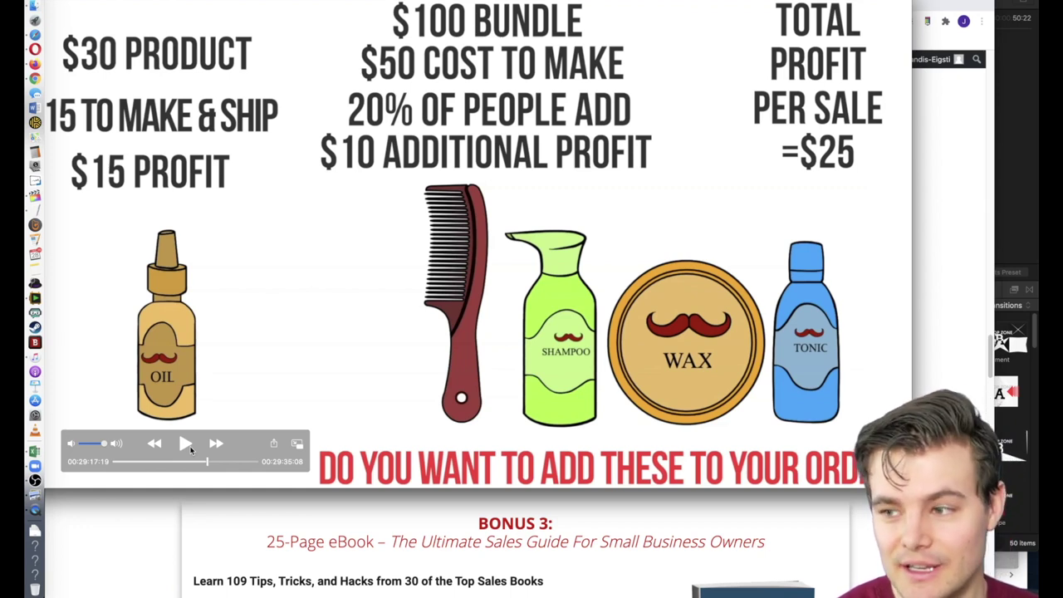
key(Left)
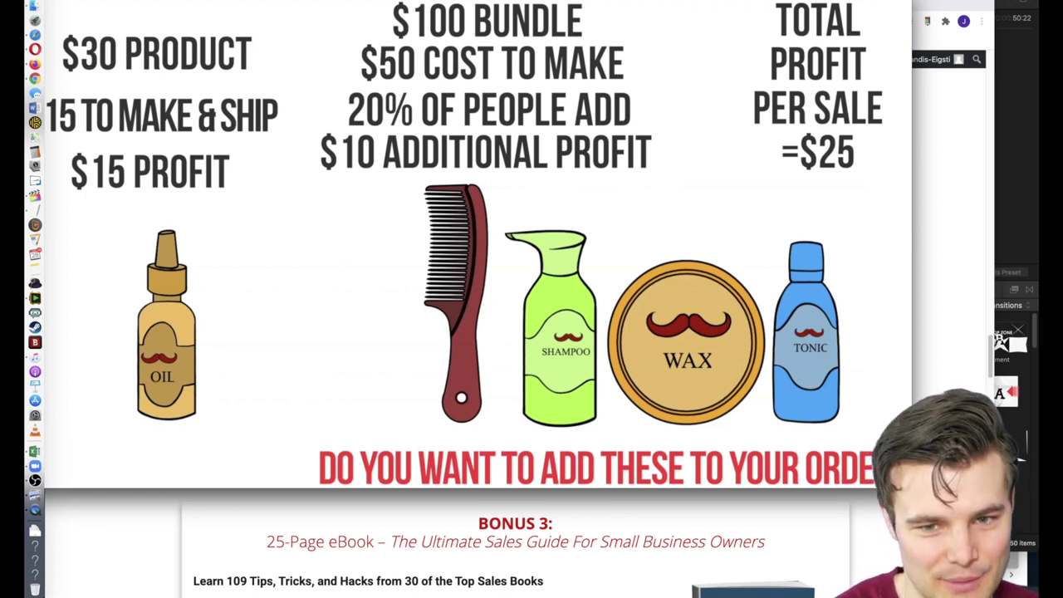
mouse_move(139, 174)
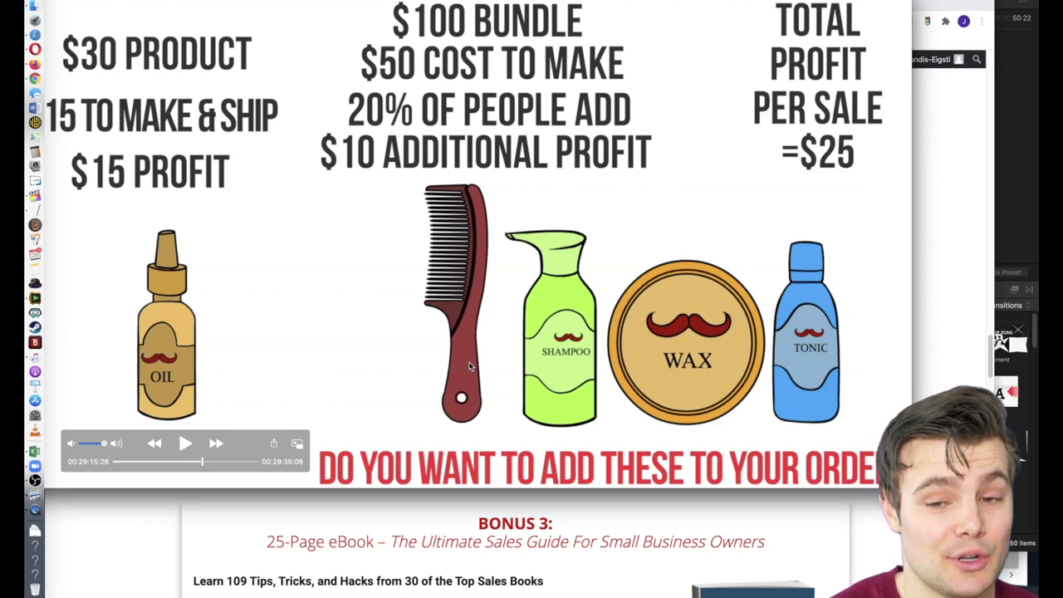
mouse_move(512, 275)
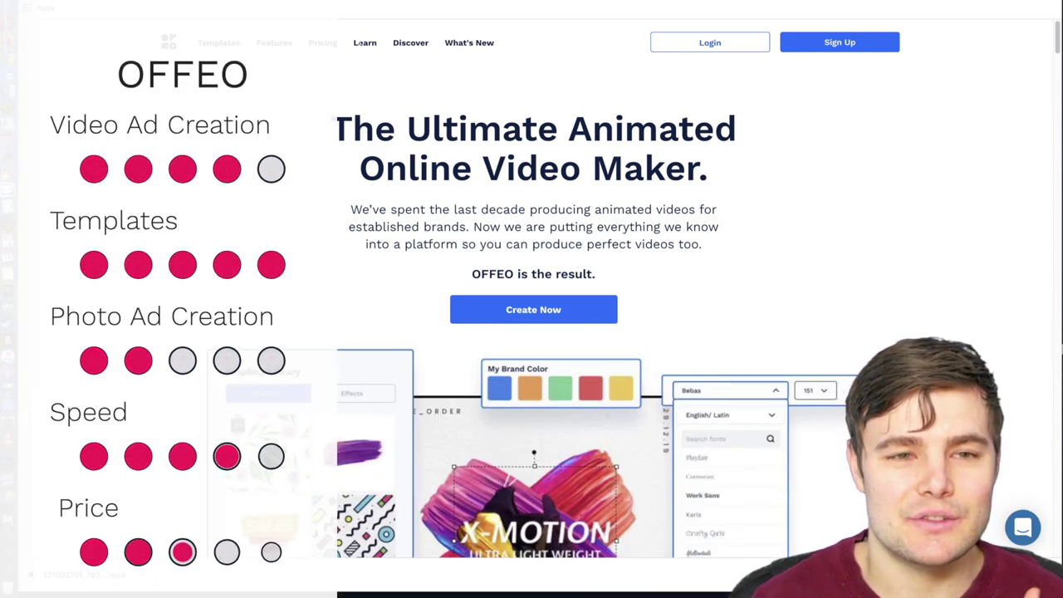
Step: Switch the pricing section to Monthly billing, showing Premium at $19 per month
scroll(614, 525, down, 1)
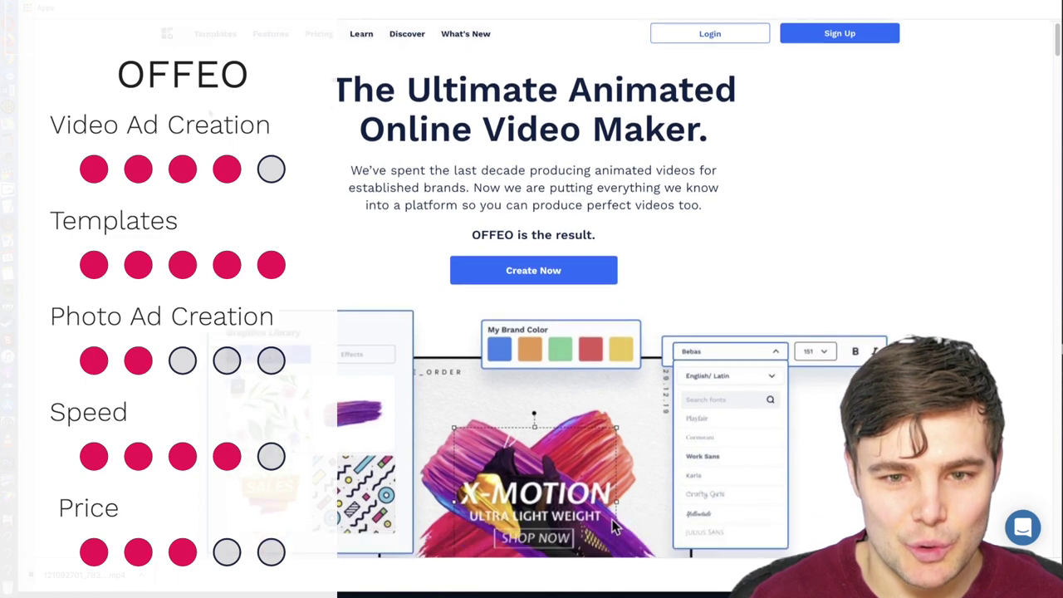
scroll(401, 244, down, 3)
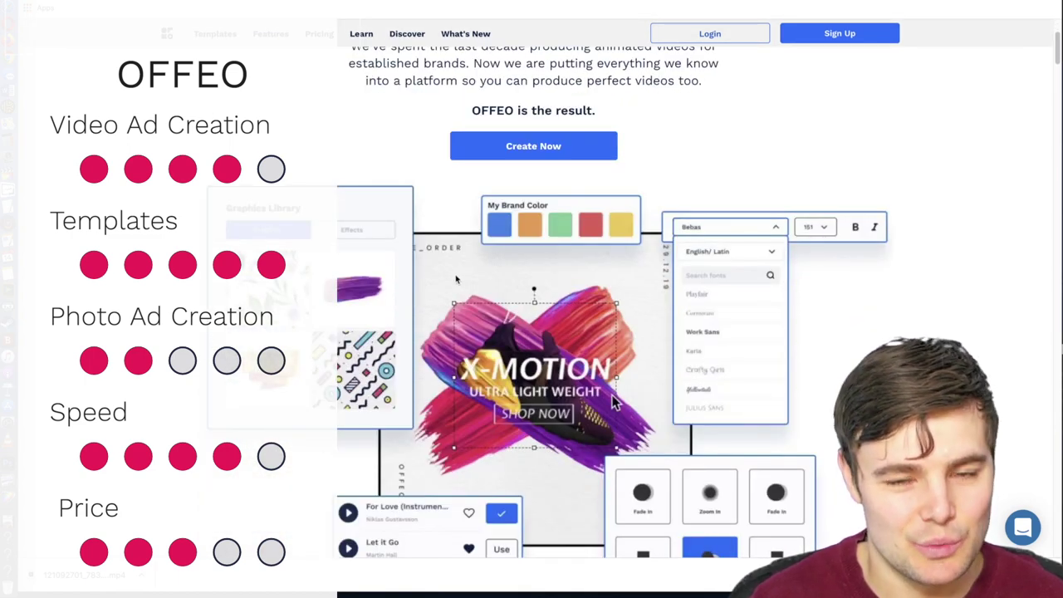
scroll(450, 307, down, 4)
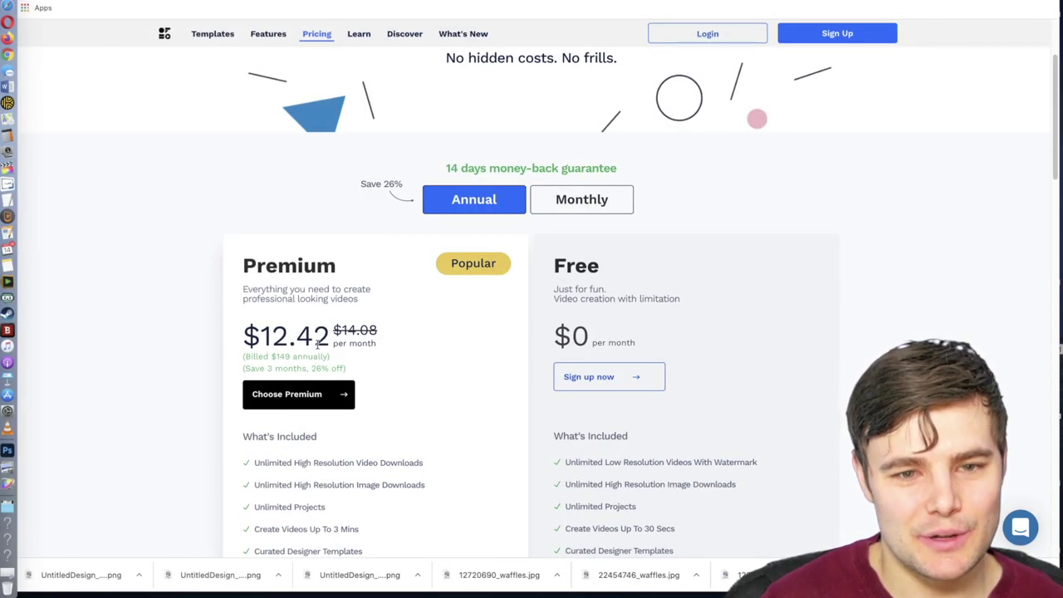
click(577, 211)
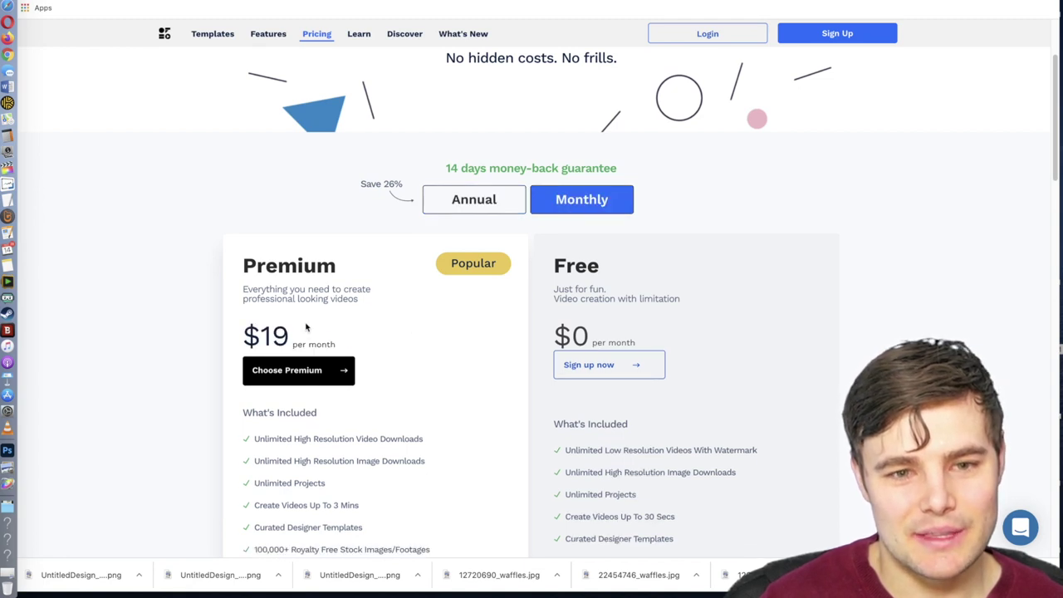
scroll(630, 226, down, 2)
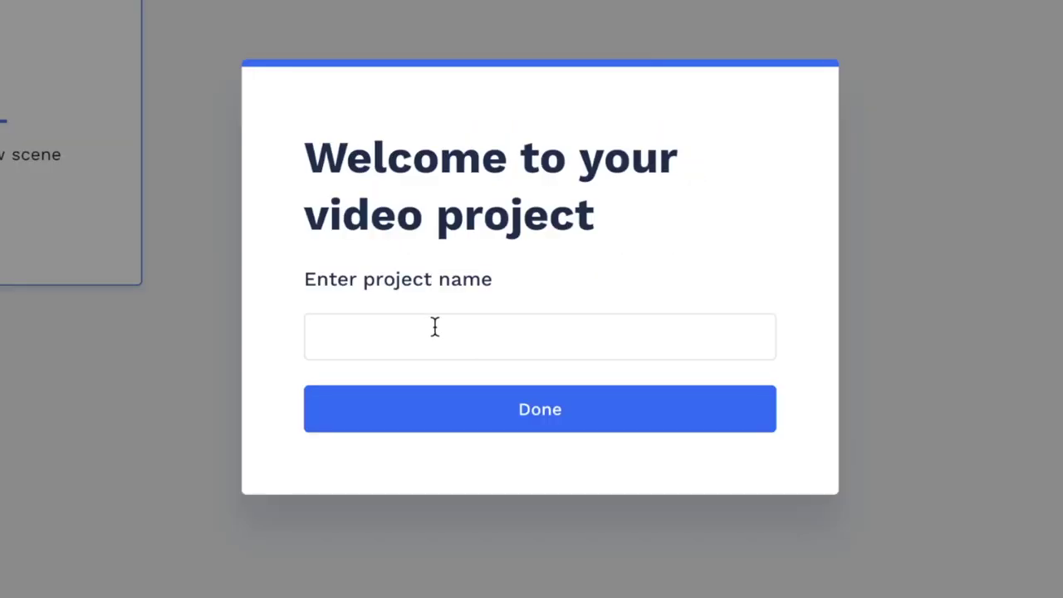
Step: Name the project 'Protein Packed Pancakes'
click(434, 328)
text(Protein Packed )
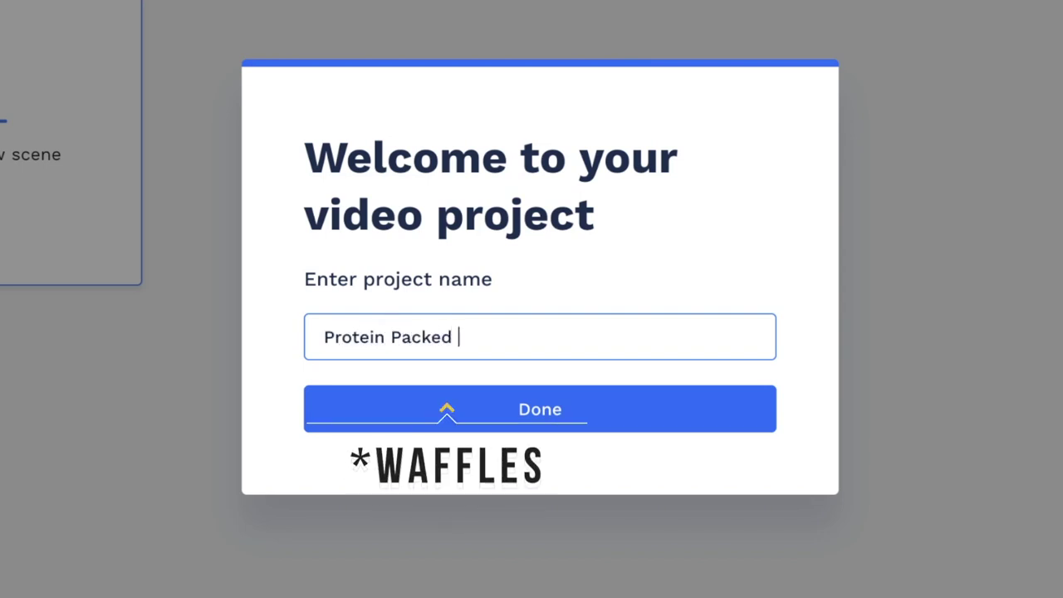
text(Pancake)
key(BackSpace)
key(BackSpace)
key(BackSpace)
text(ncakes)
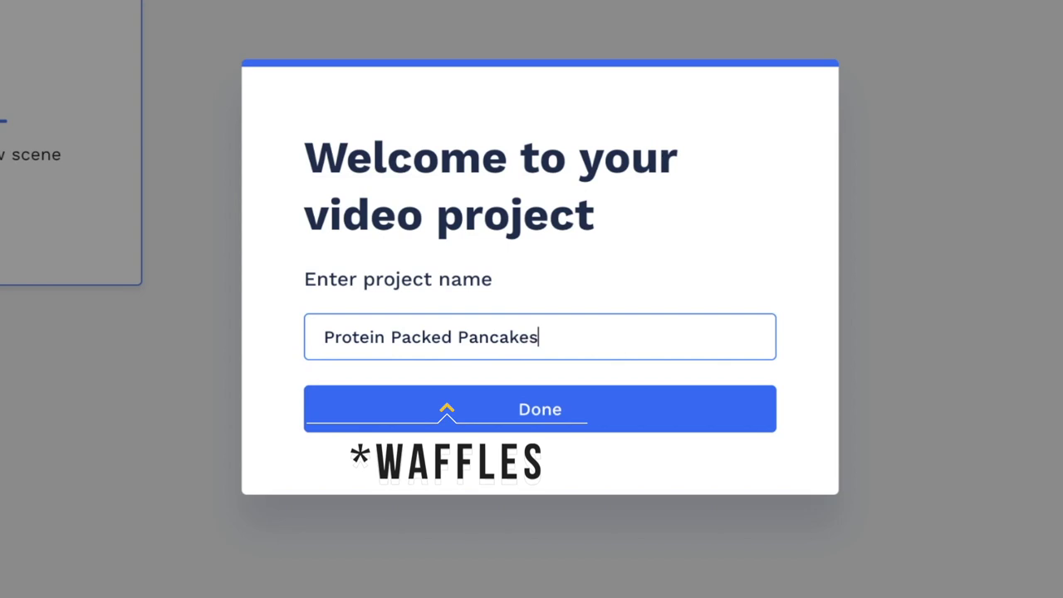
click(577, 409)
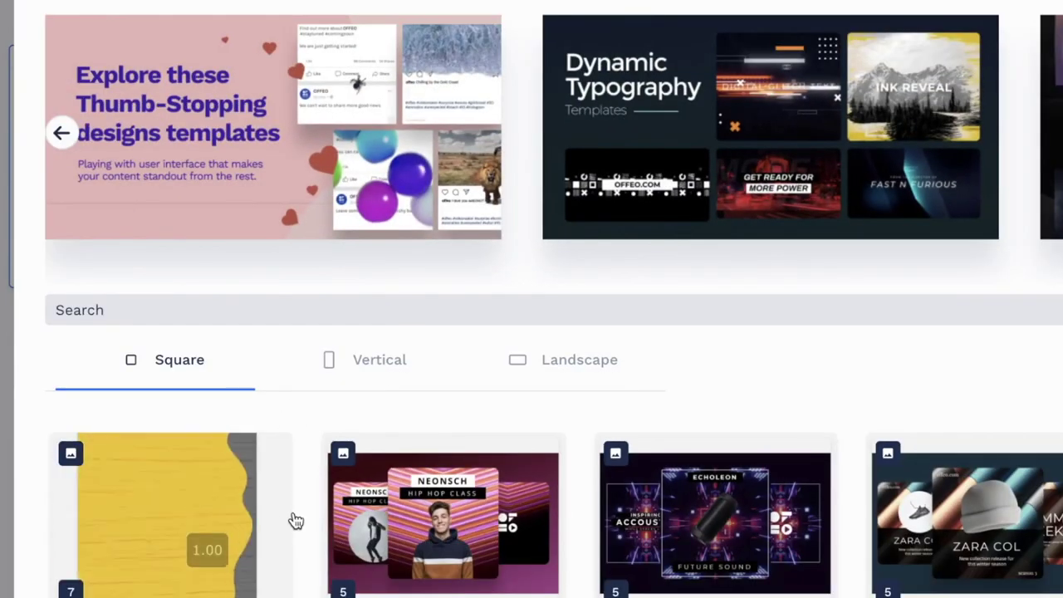
Step: Filter the template library by the Food tag and open the Cafe Promo template
scroll(415, 523, down, 3)
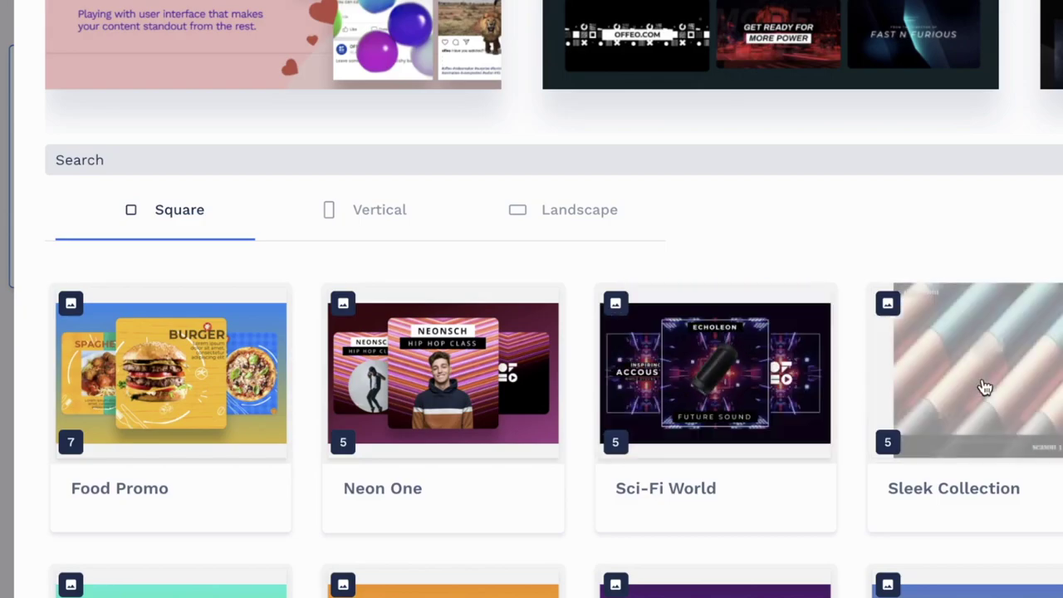
scroll(985, 388, down, 4)
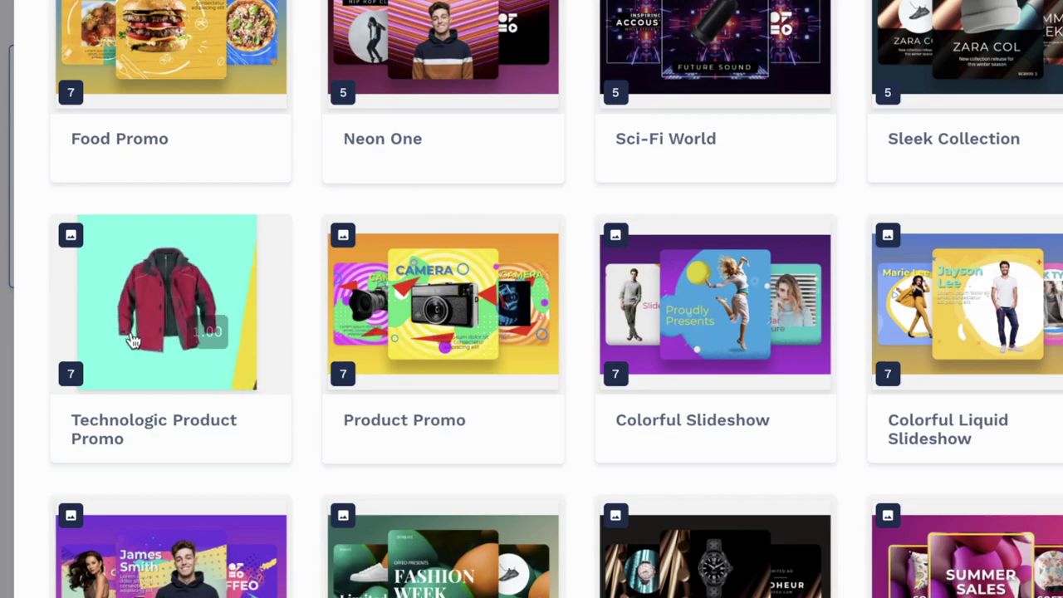
scroll(182, 410, down, 1)
scroll(182, 410, down, 4)
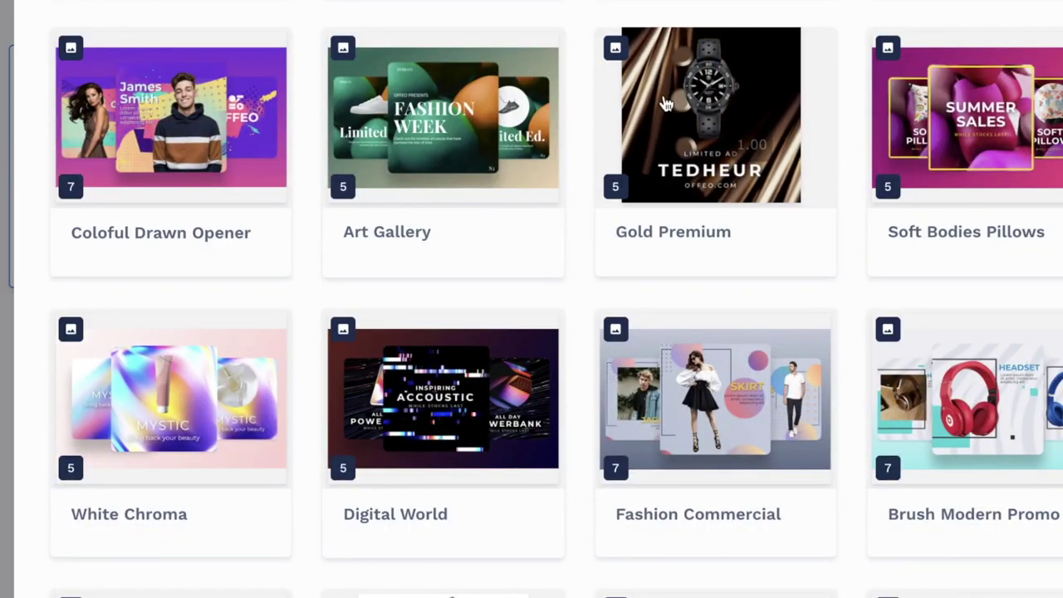
scroll(680, 216, down, 2)
scroll(680, 216, down, 1)
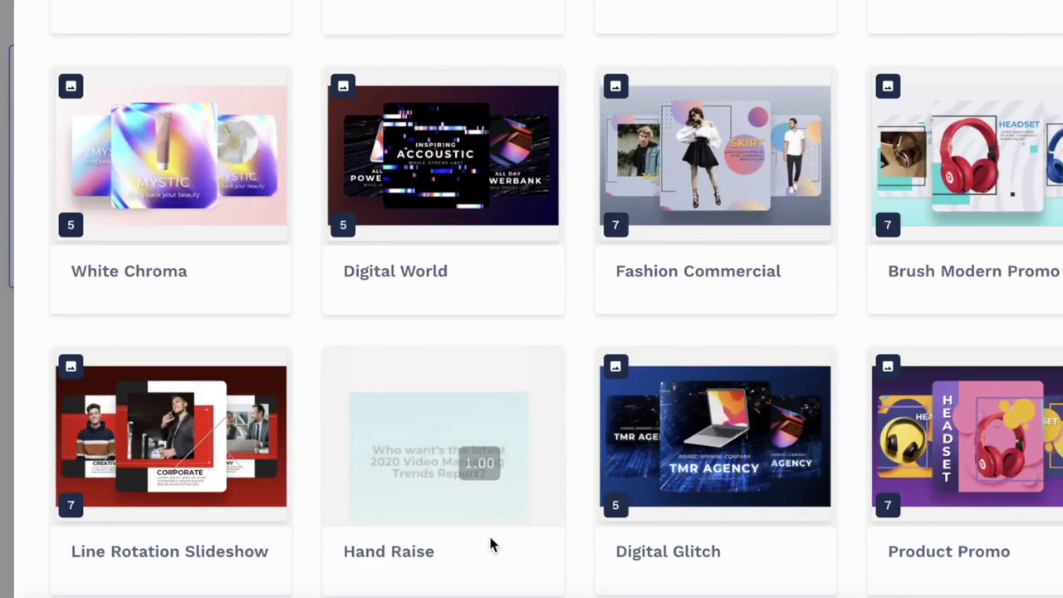
scroll(499, 529, up, 10)
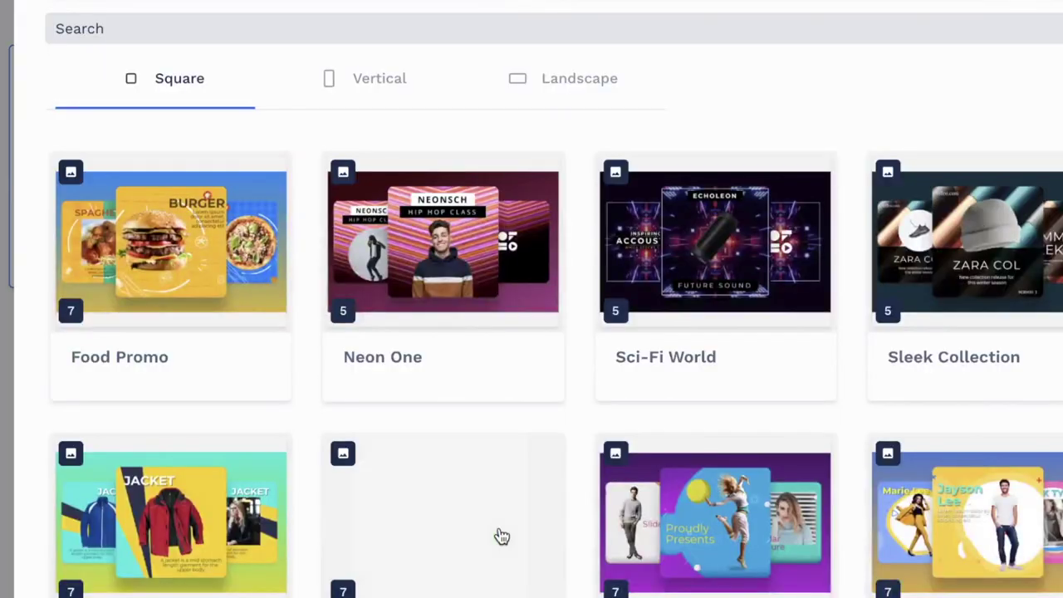
scroll(498, 531, up, 3)
click(449, 307)
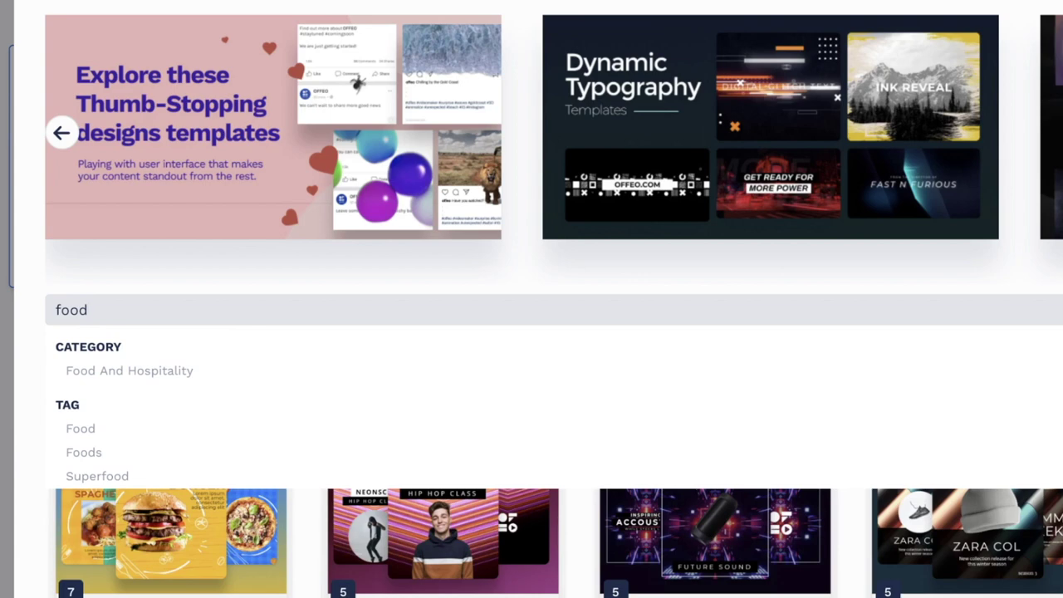
click(115, 429)
scroll(324, 274, down, 3)
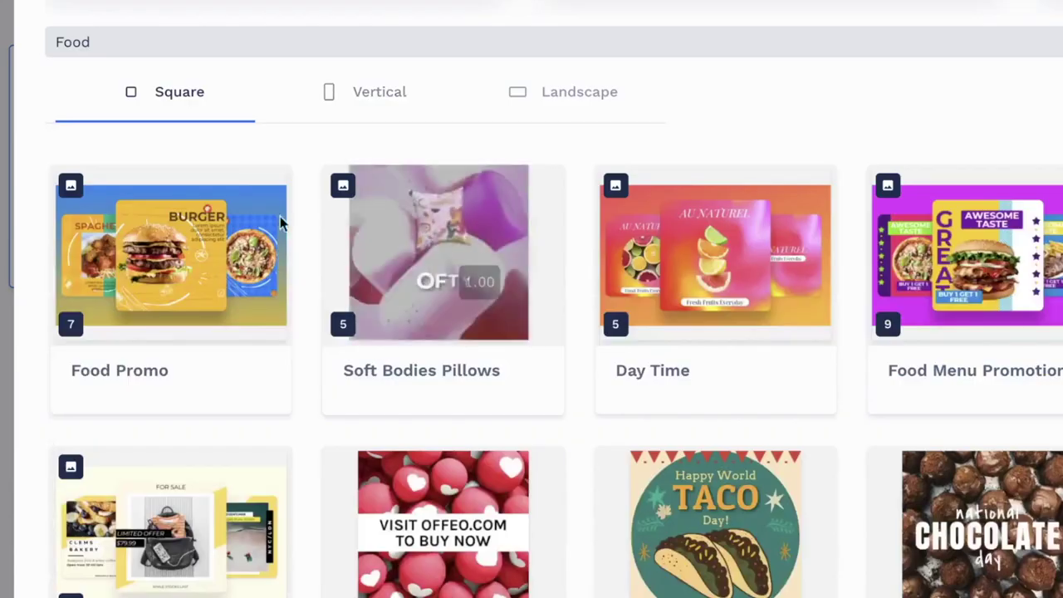
scroll(361, 85, down, 1)
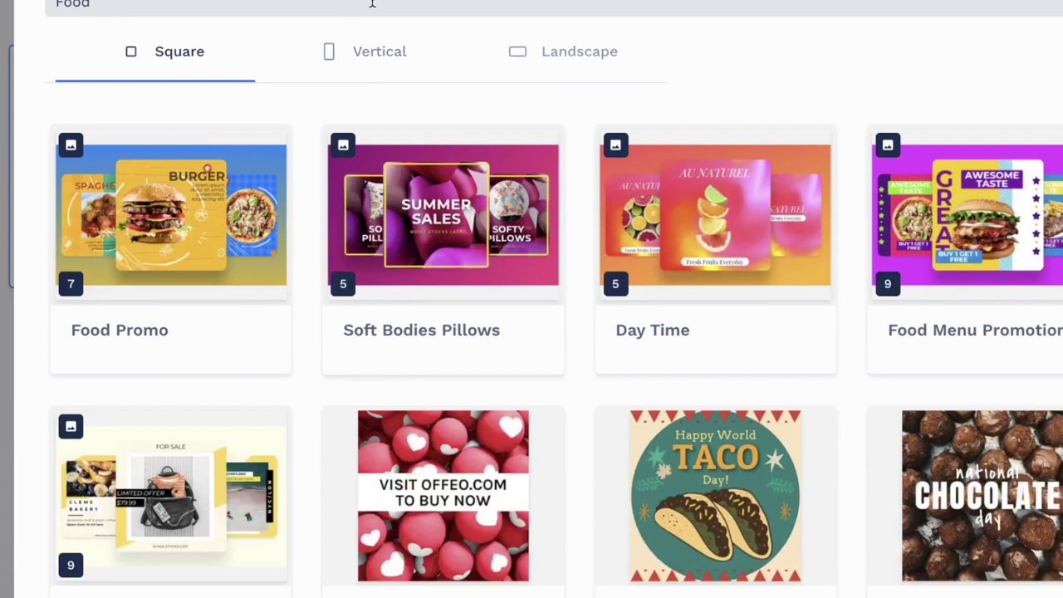
mouse_move(240, 142)
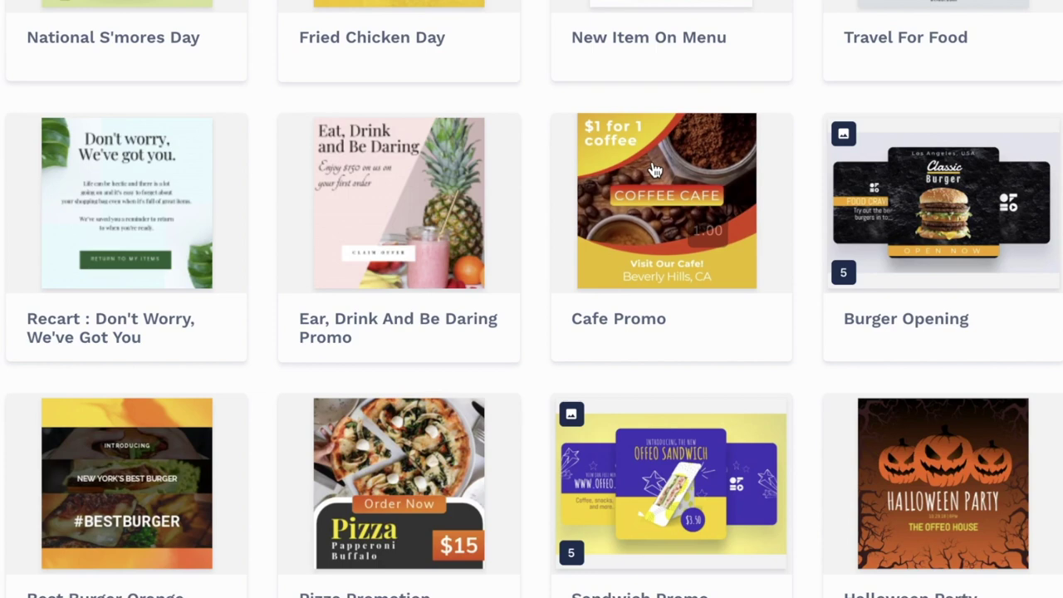
click(654, 201)
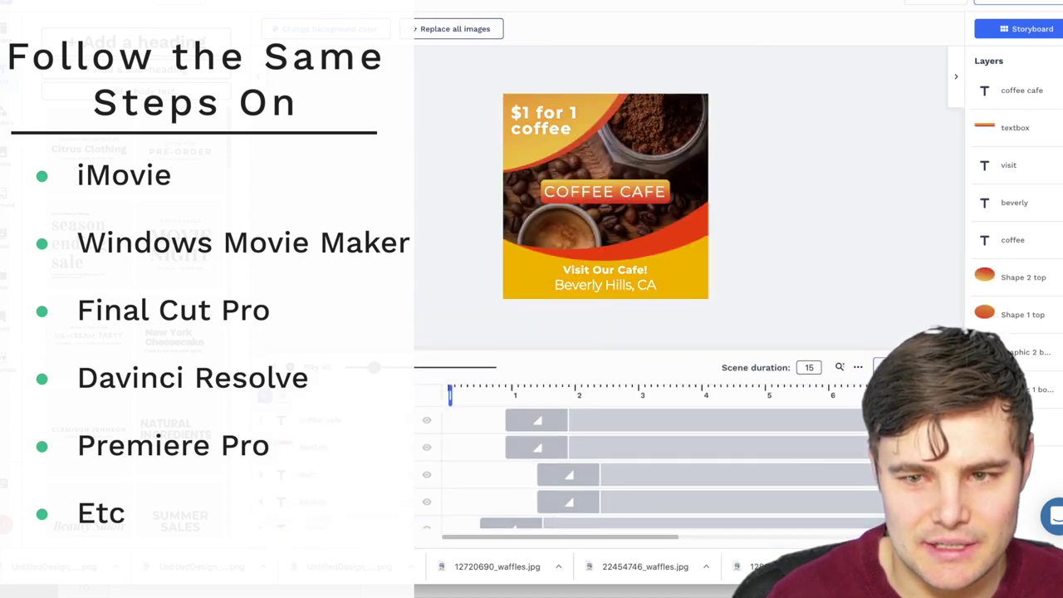
Step: Open the Entrance animation choices for the coffee cafe title clip on the timeline
scroll(669, 498, down, 5)
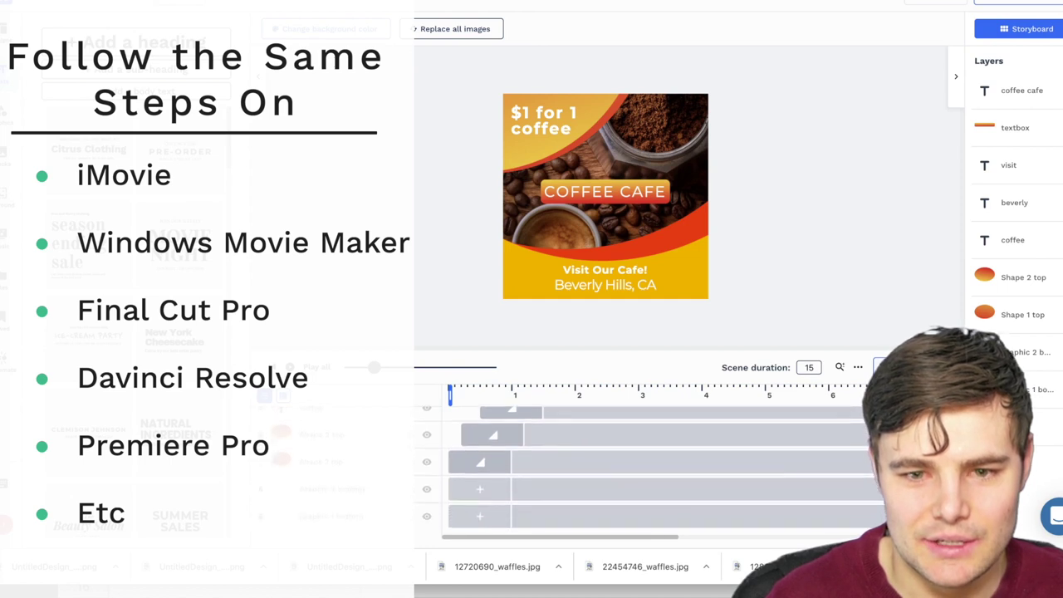
drag(669, 539, 579, 541)
scroll(498, 486, up, 5)
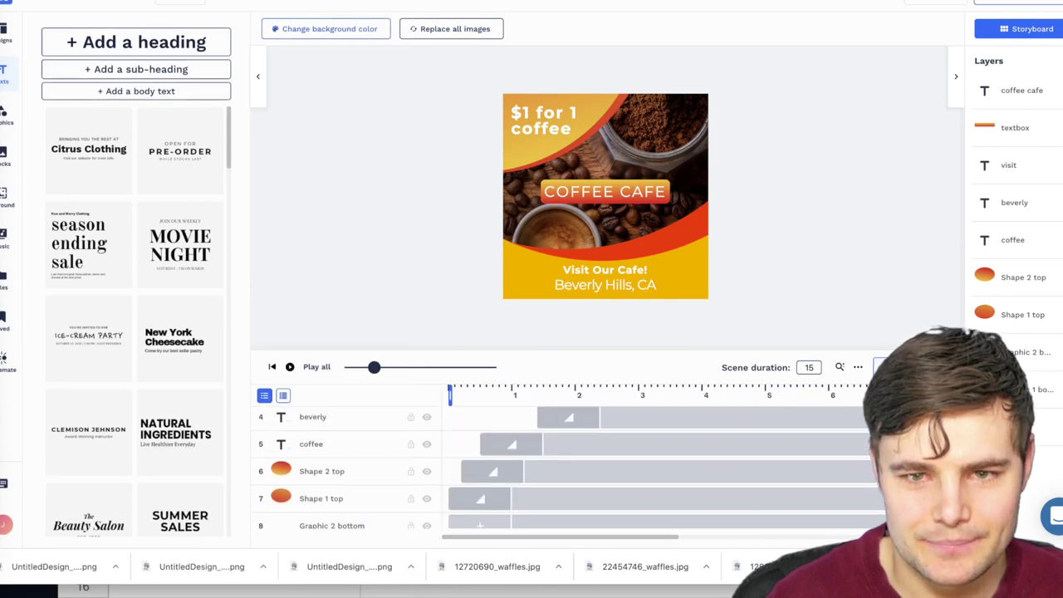
click(540, 428)
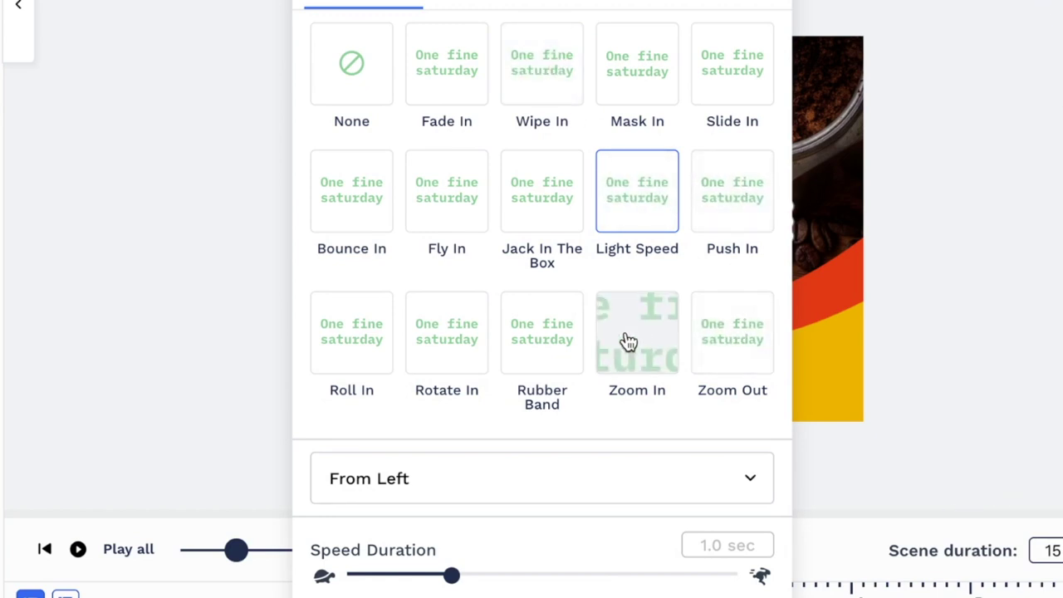
Step: Set the title's entrance animation to Fly In and preview the scene
click(445, 199)
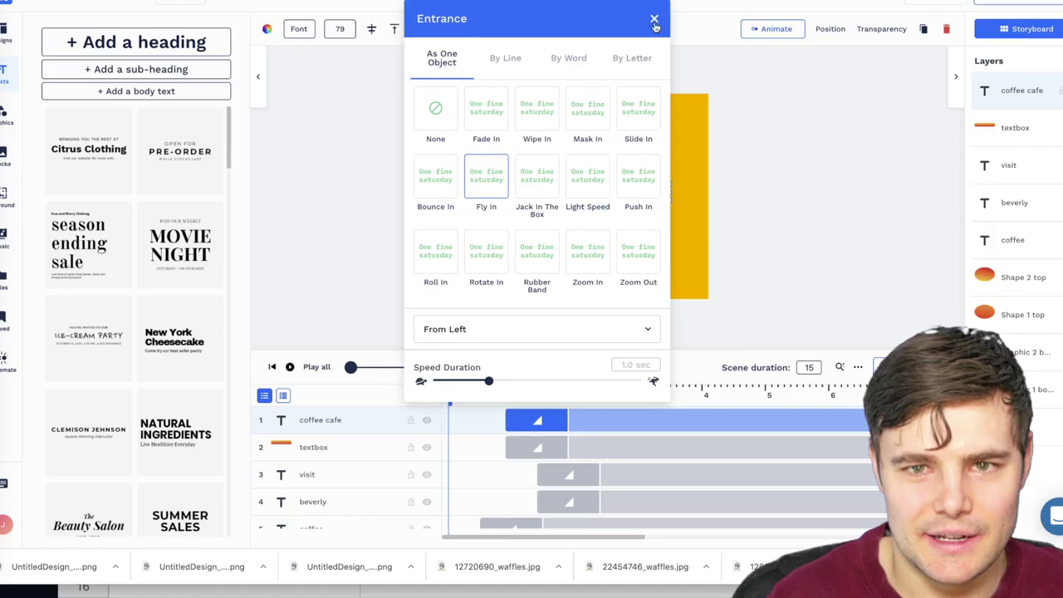
key(Escape)
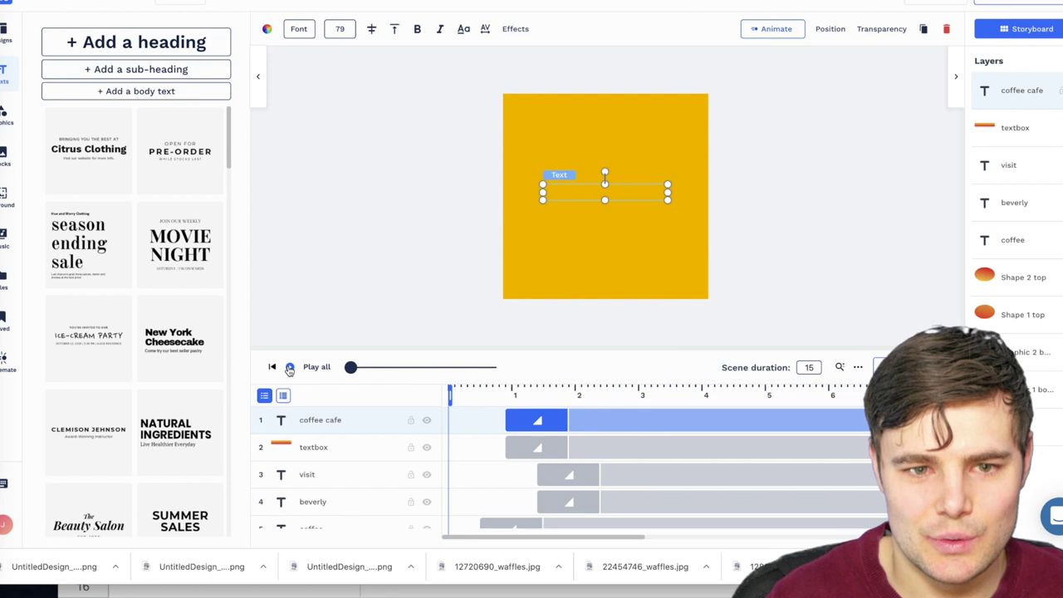
click(289, 368)
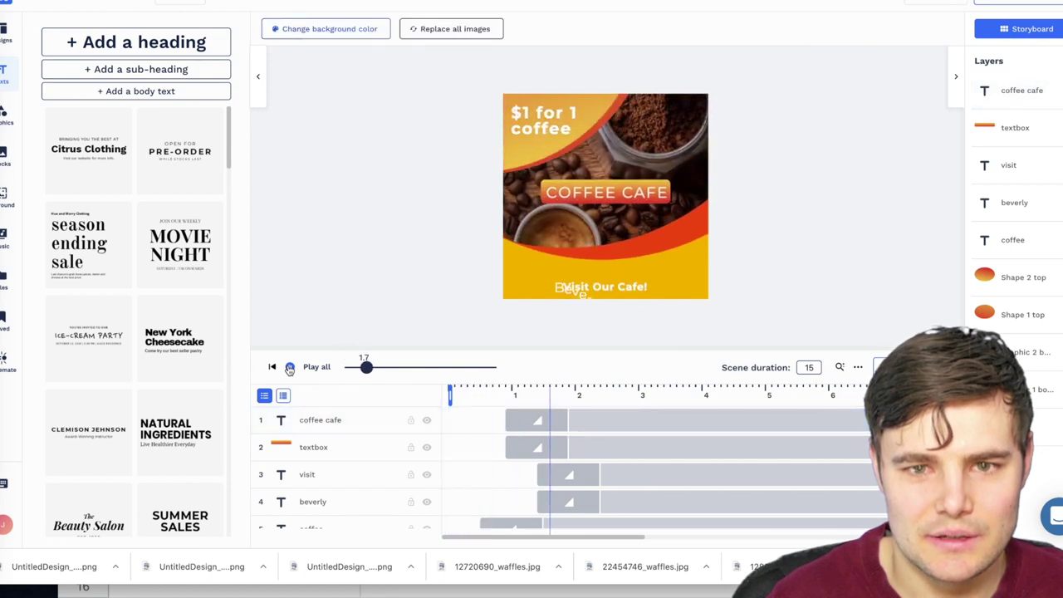
Step: Select the title and its backing shape, then edit the text to PROTEIN PACKED PANCAKES
click(619, 197)
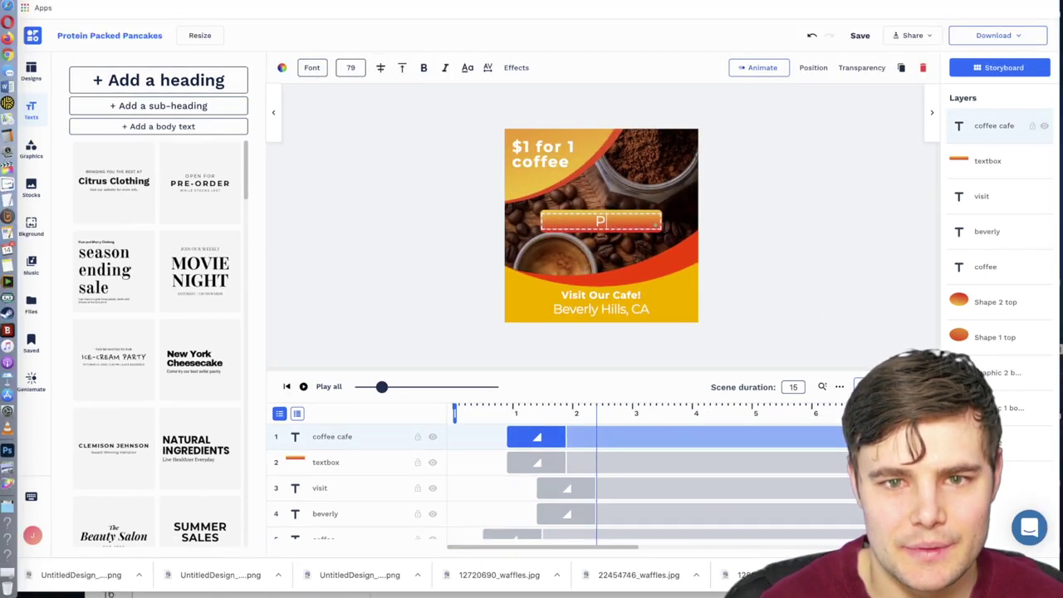
click(560, 238)
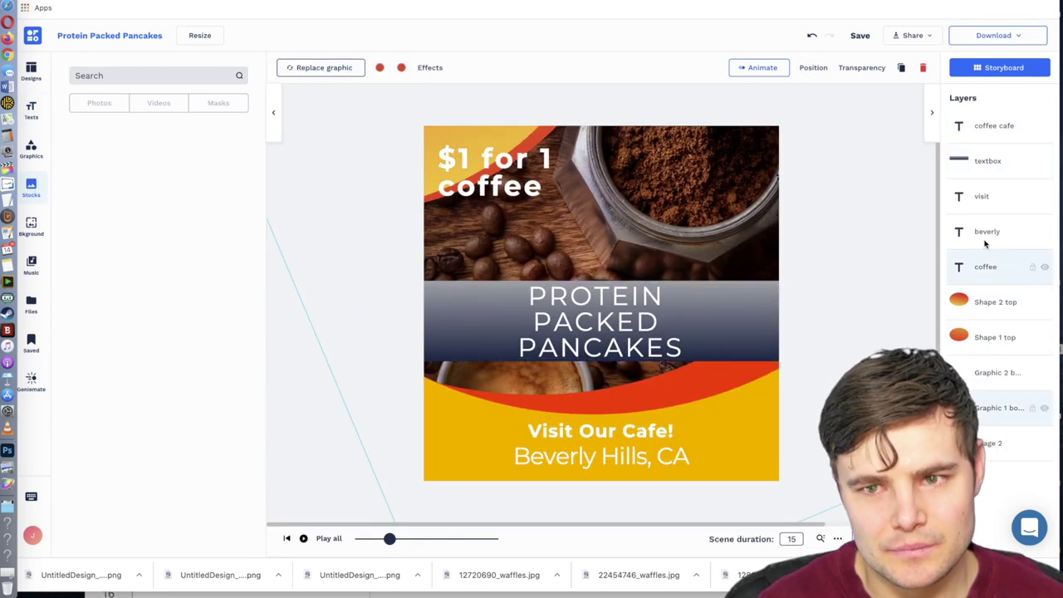
double_click(633, 296)
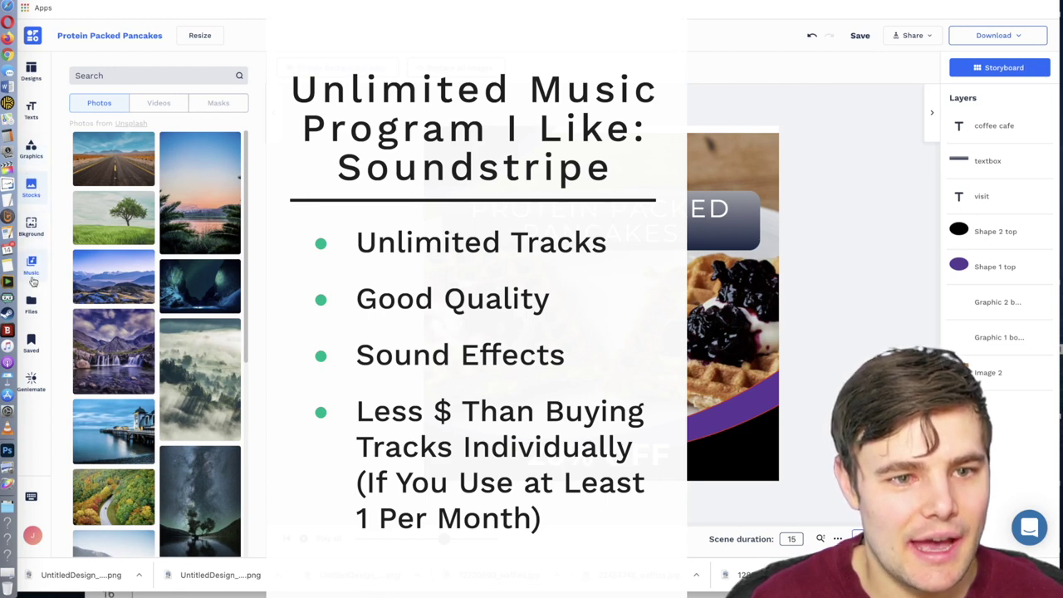
Step: Search music for EPIC and use the Epic track Something Good as the soundtrack
click(32, 279)
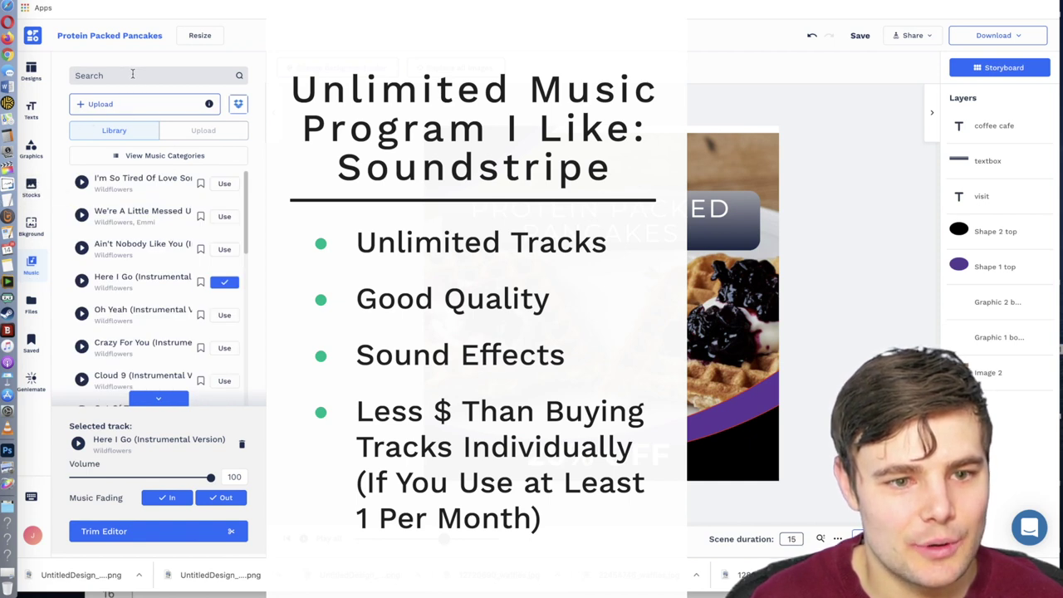
text(EPI)
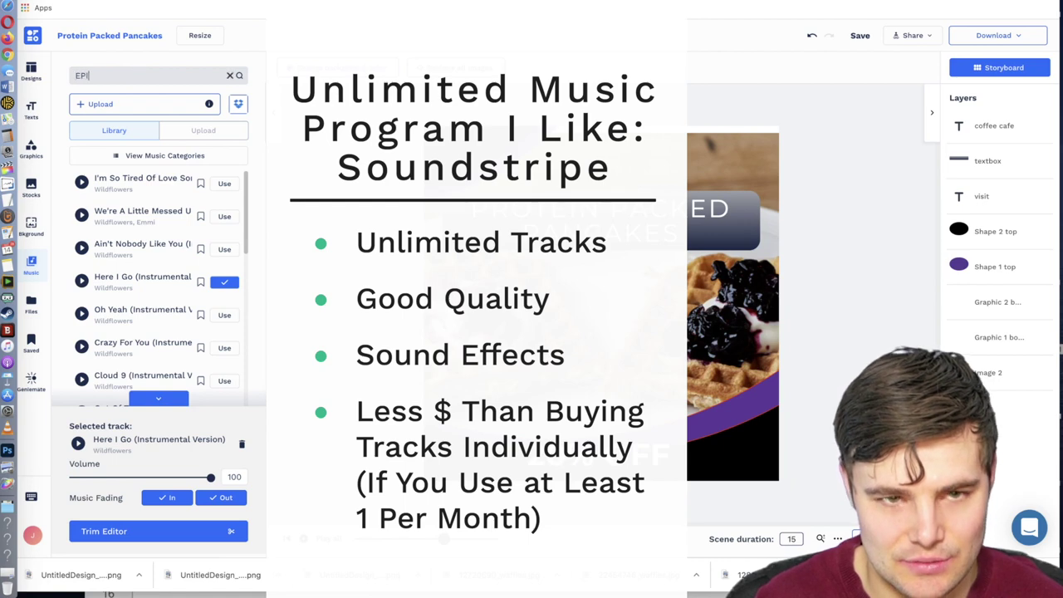
text(C)
click(88, 110)
scroll(158, 290, down, 5)
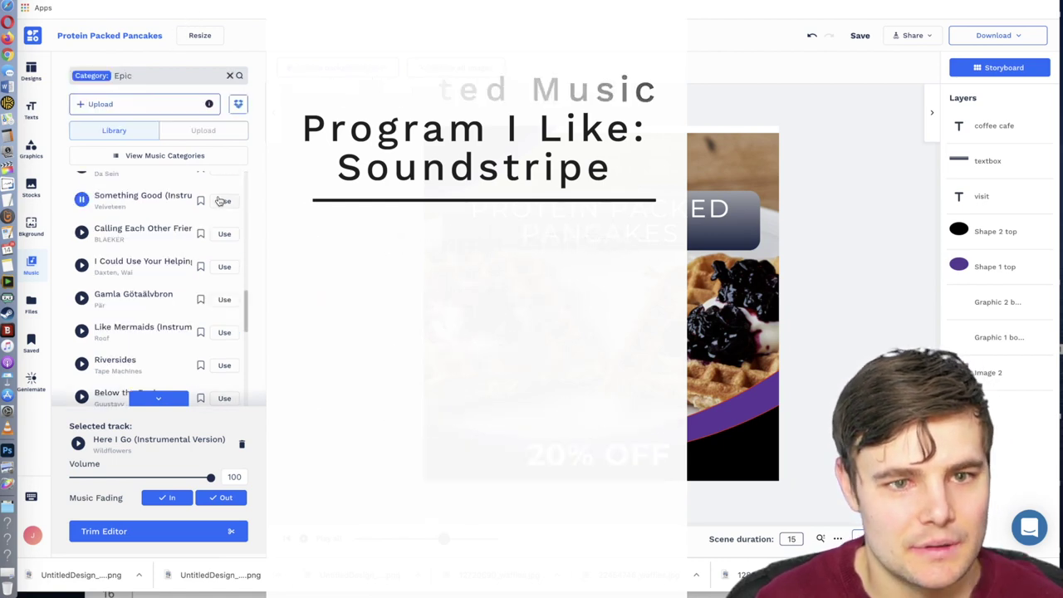
click(225, 200)
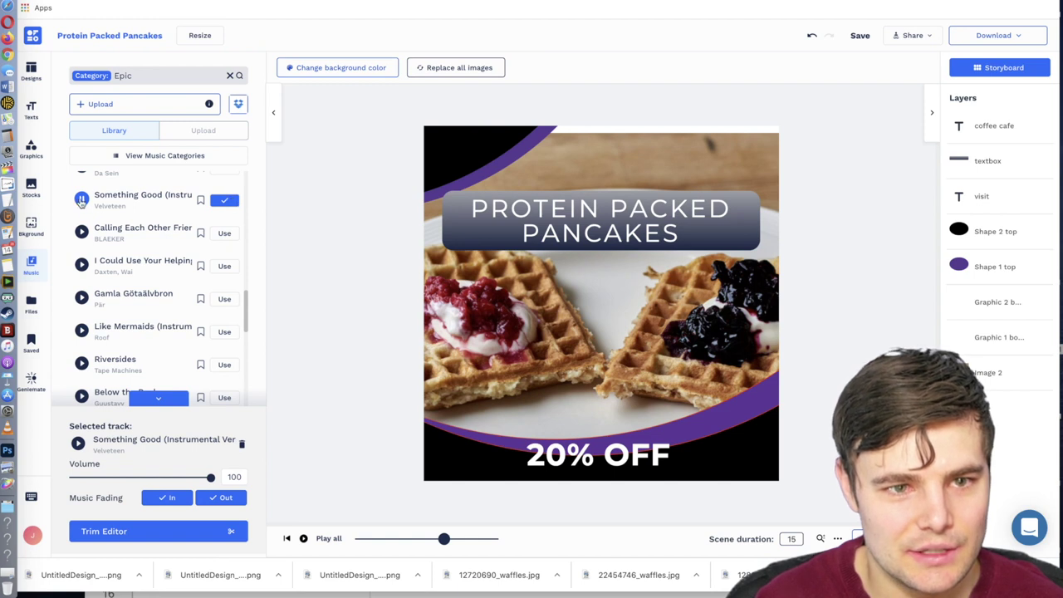
Step: Rewind and play the scene from the start with the new music
click(303, 539)
click(359, 538)
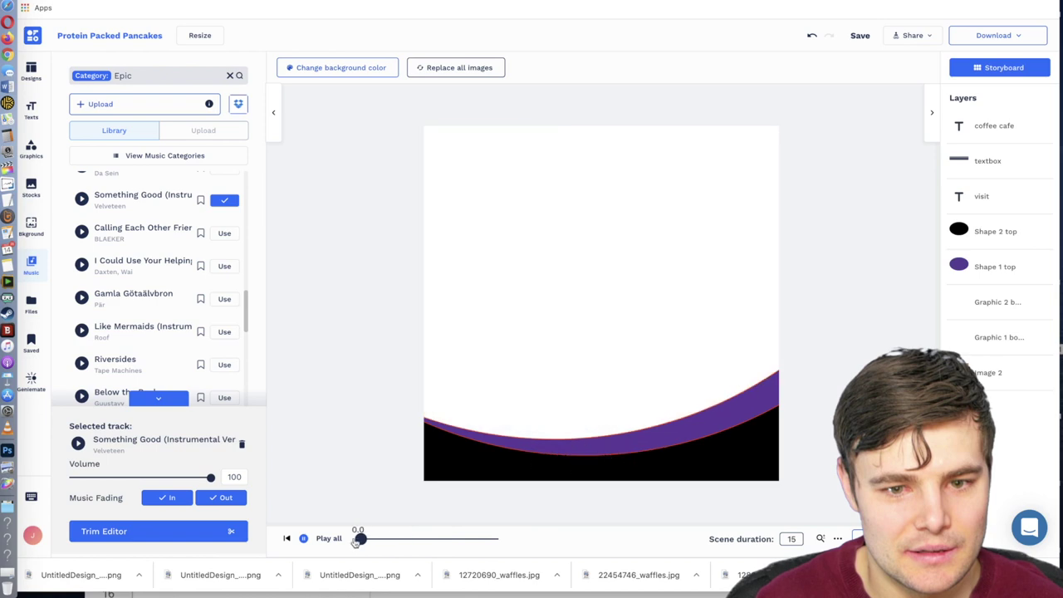
click(304, 538)
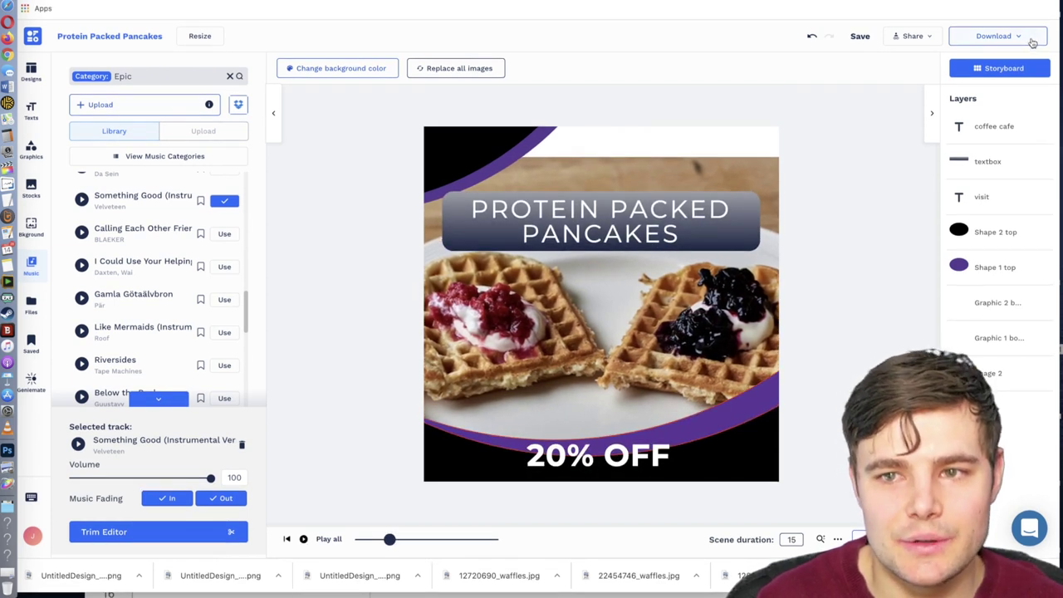
Step: Export the square 1080 × 1080 design as a high-quality MP4 video
click(1033, 43)
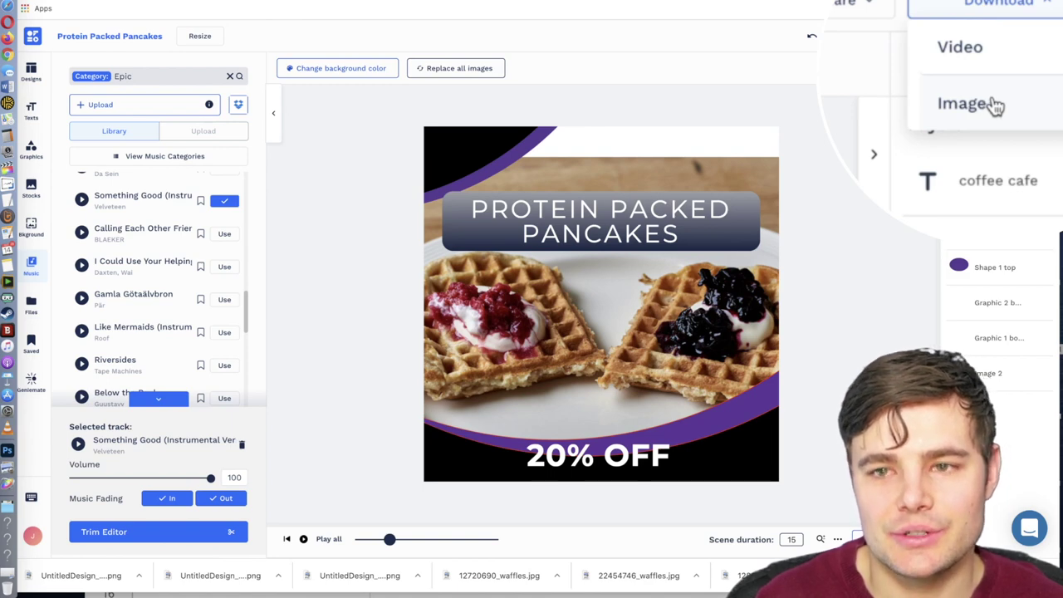
click(970, 53)
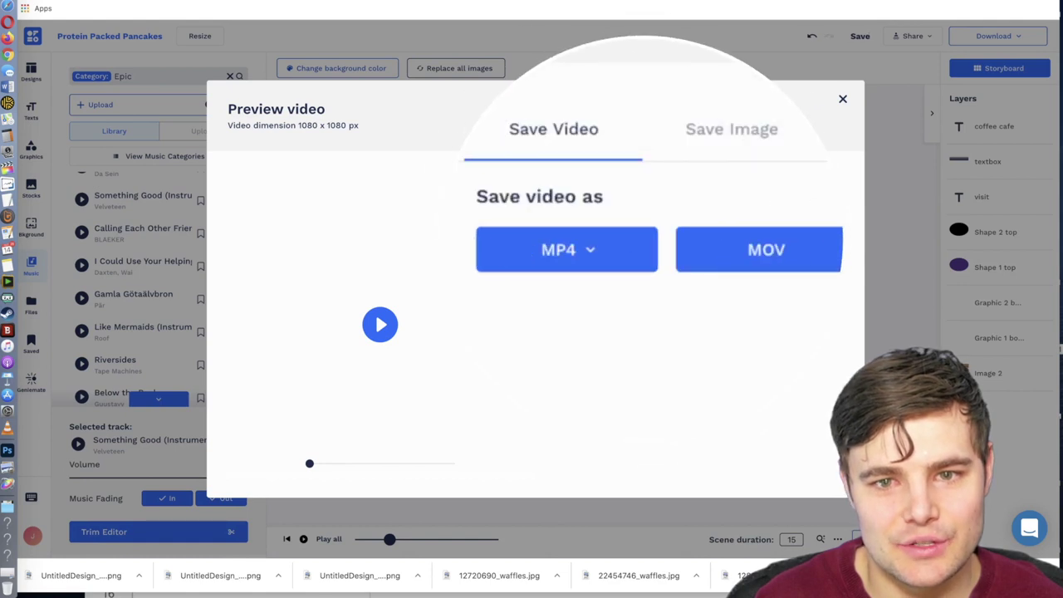
click(541, 240)
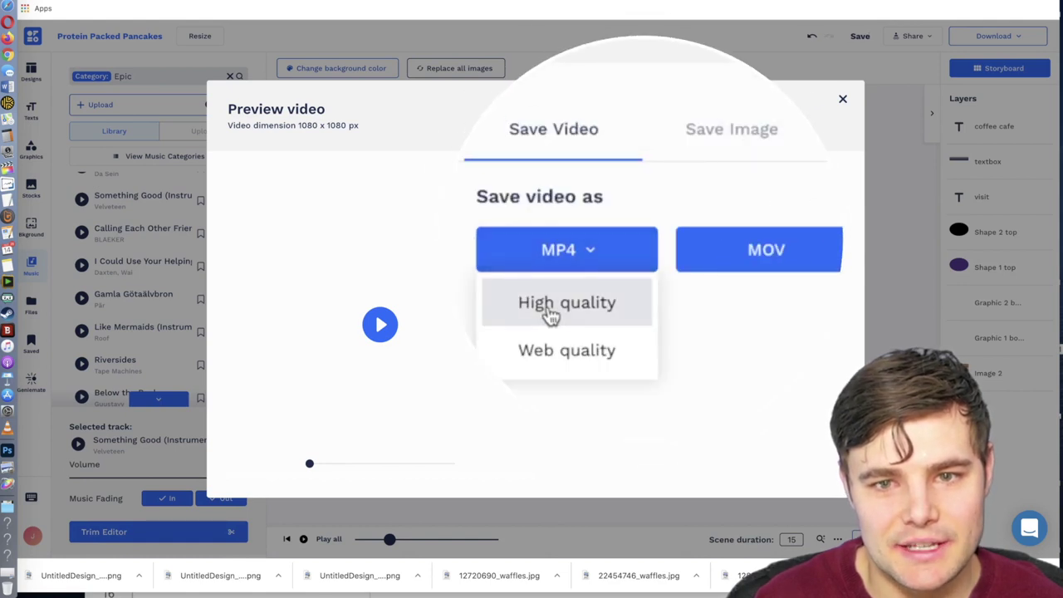
click(598, 273)
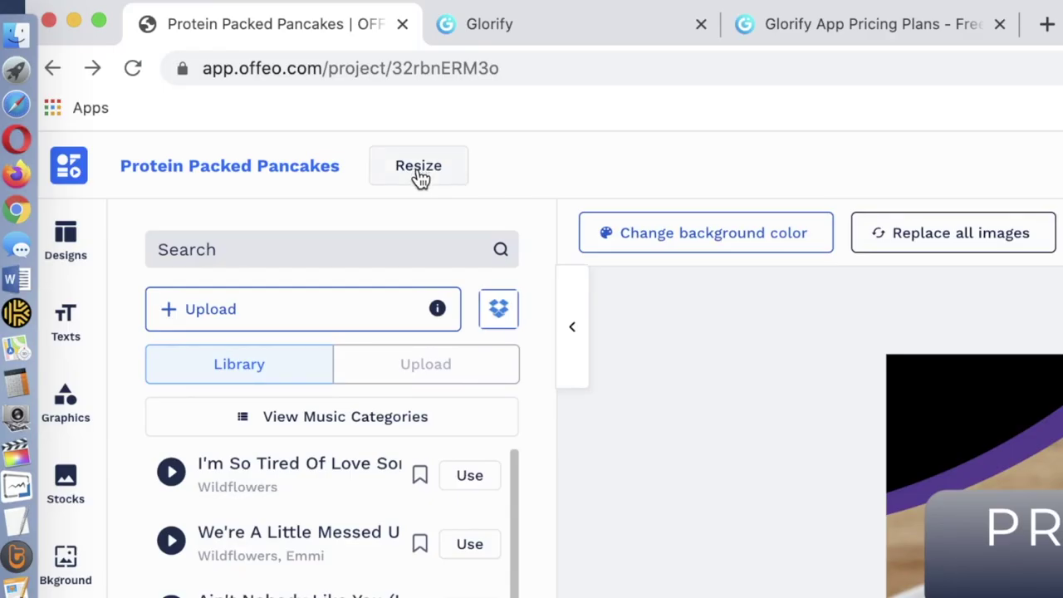
Step: Resize the project to Vertical 1080 × 1920
click(419, 171)
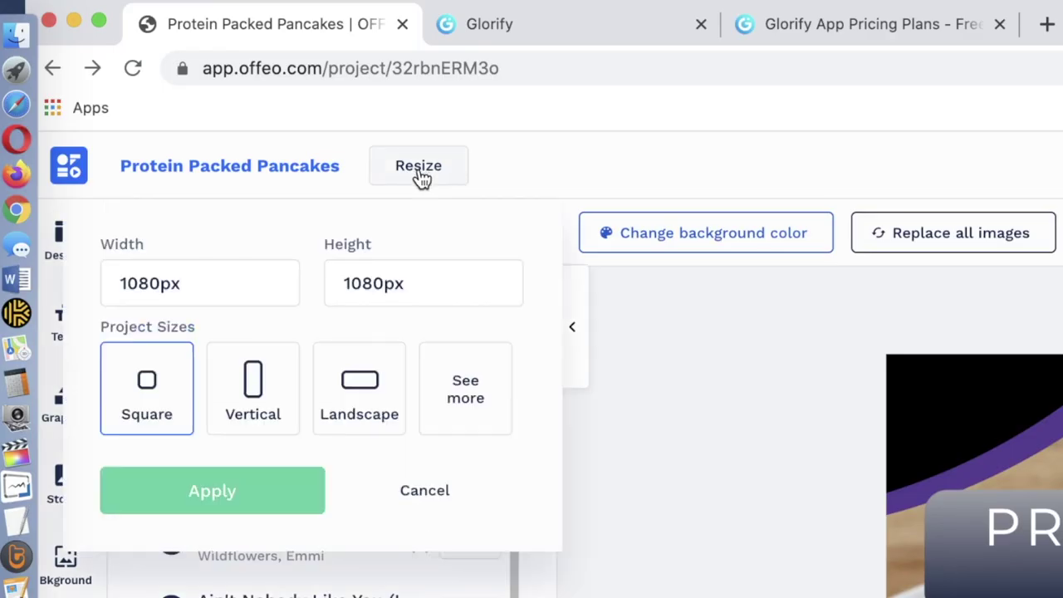
click(268, 382)
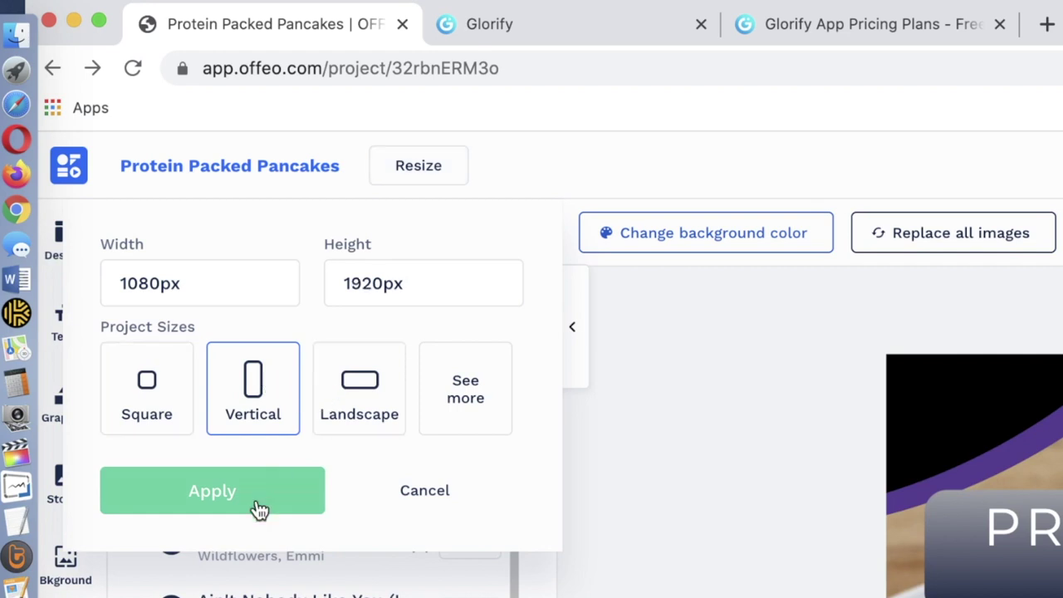
click(258, 508)
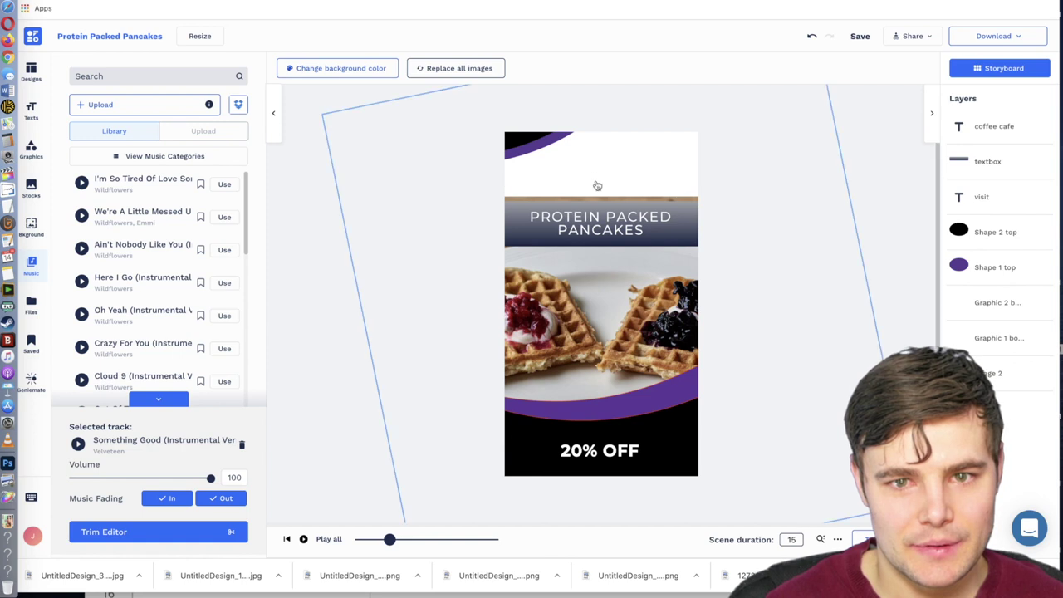
Step: Rearrange the graphics, moving the 20% OFF text just below the purple curve
click(602, 177)
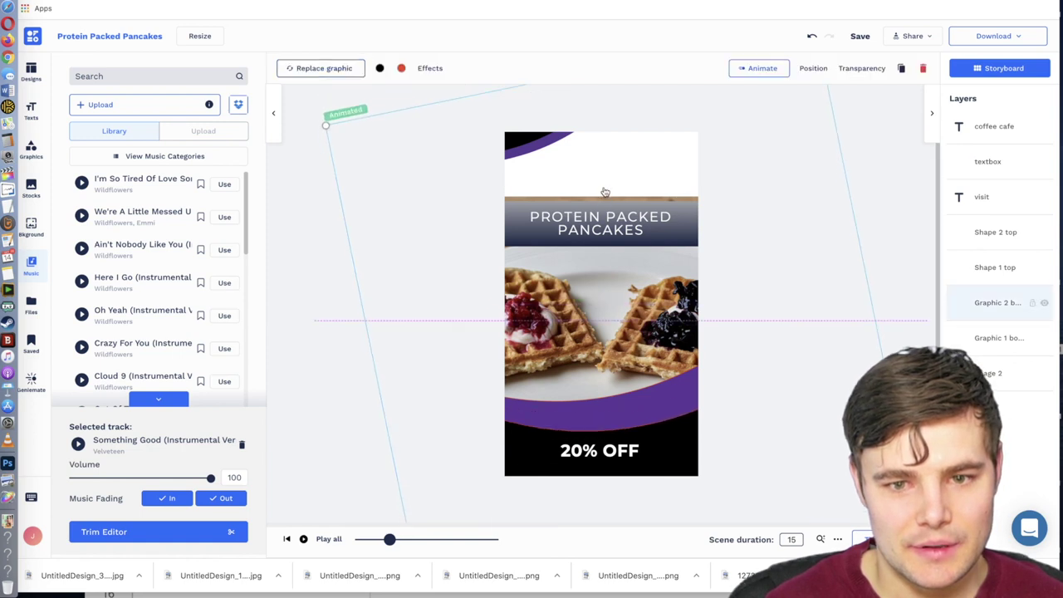
click(1000, 339)
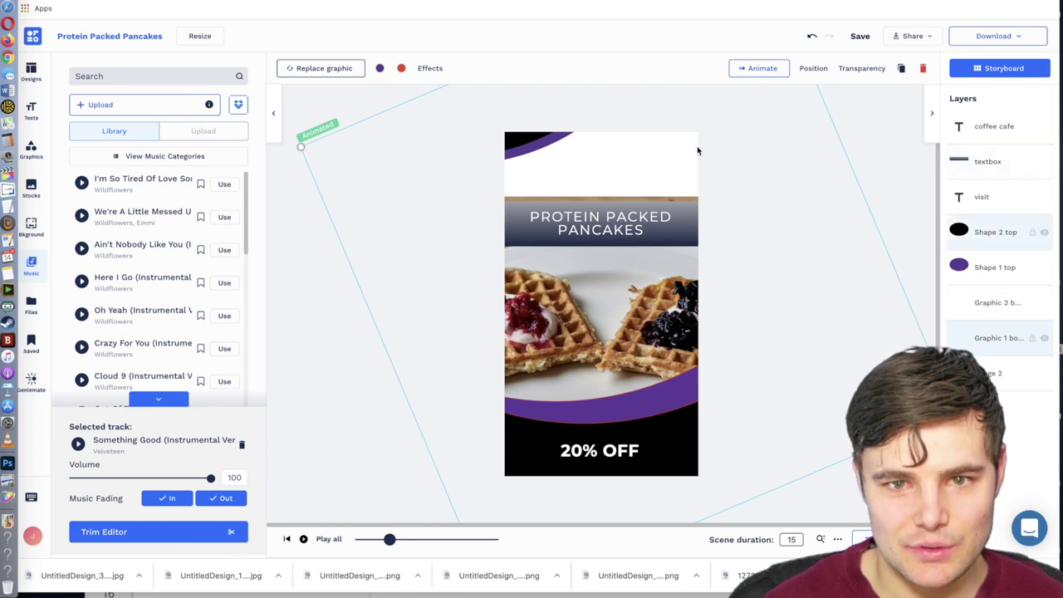
click(538, 139)
drag(593, 463, 593, 424)
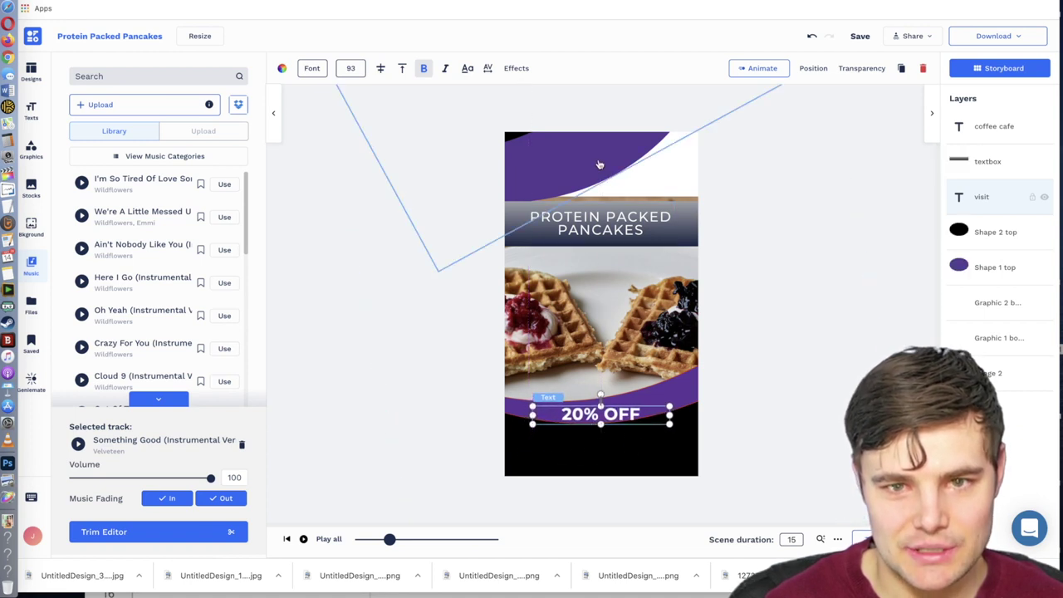
click(619, 332)
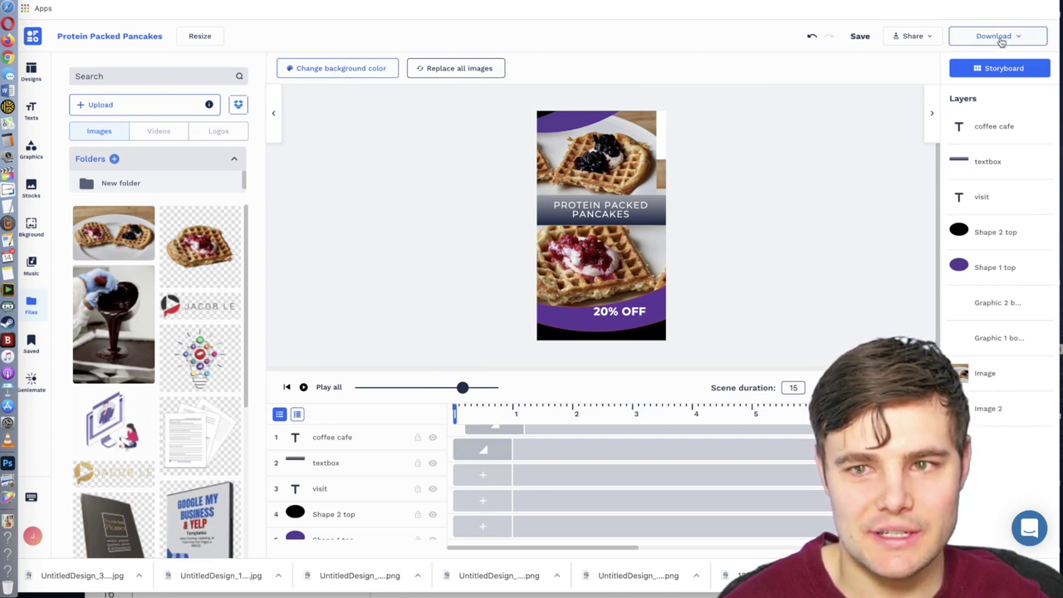
Step: Export the vertical 1080 × 1920 ad as a high-quality MP4 video
click(1001, 37)
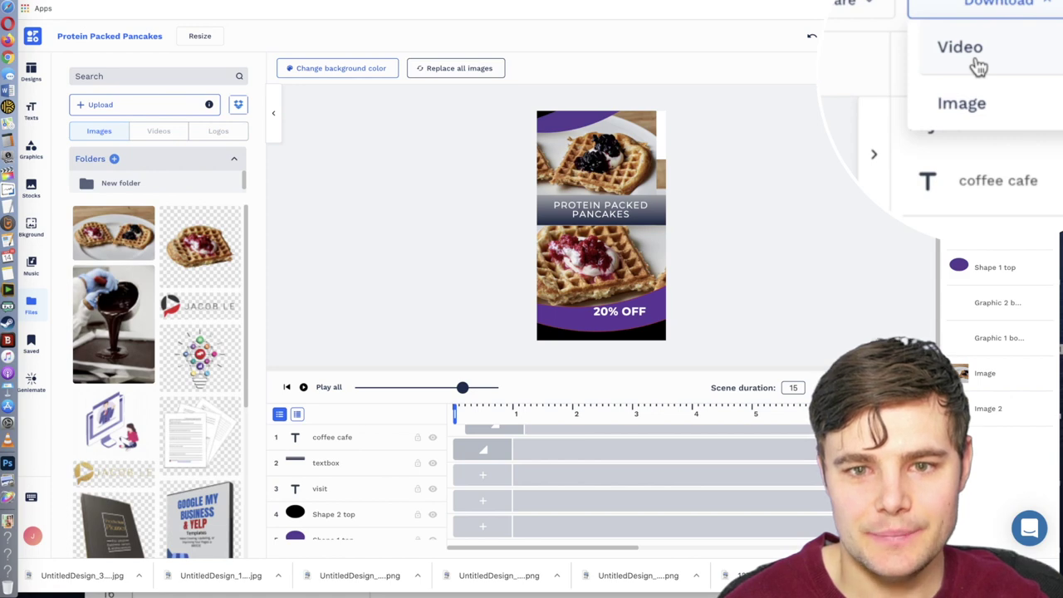
click(978, 65)
click(591, 249)
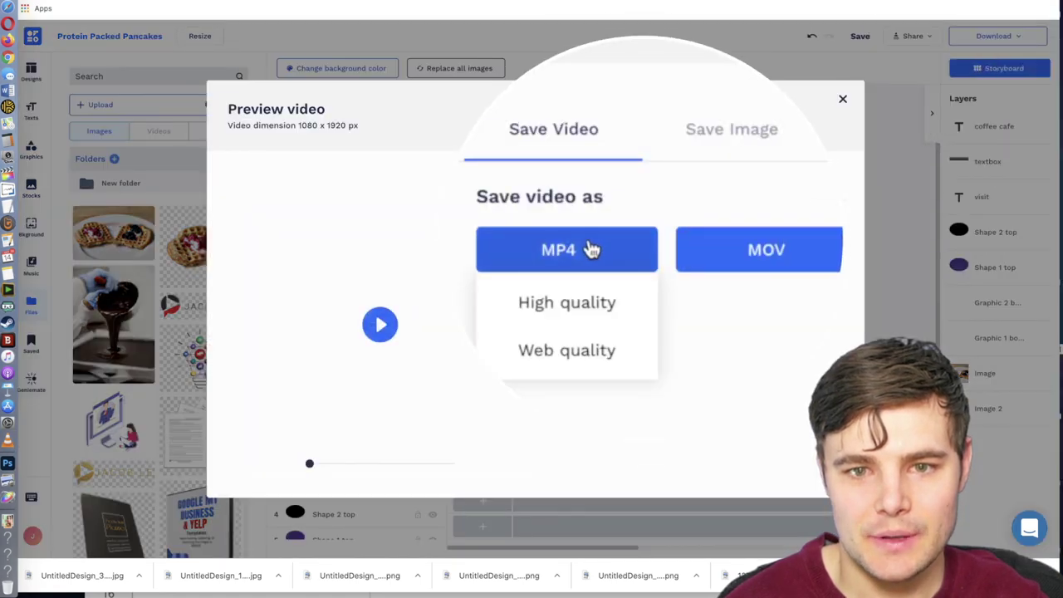
click(570, 301)
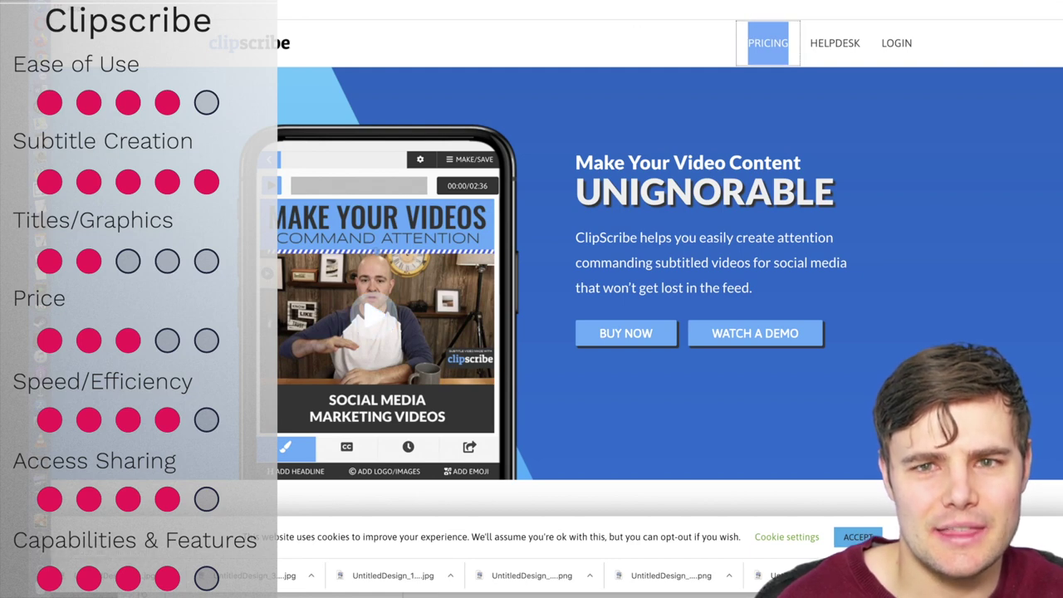
Step: Sign in to the Clipscribe account through the Pricing page's Login link
click(768, 42)
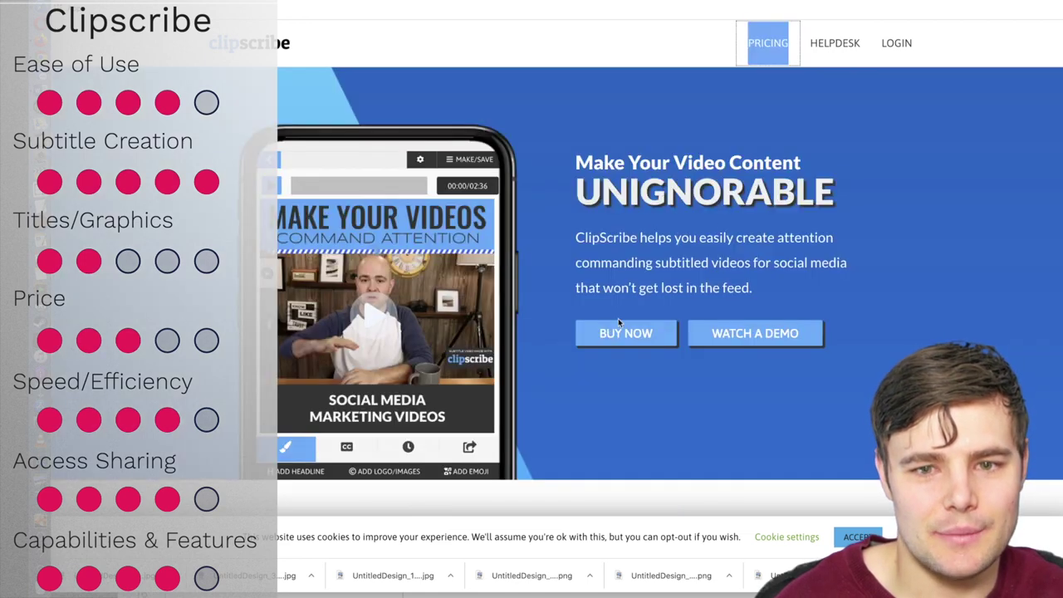
click(909, 57)
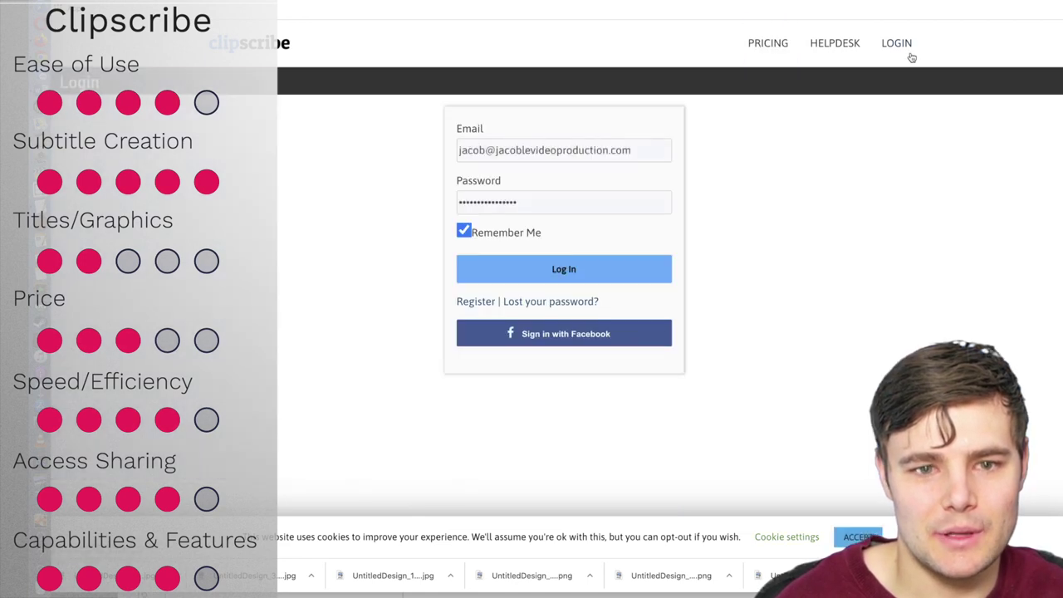
click(585, 268)
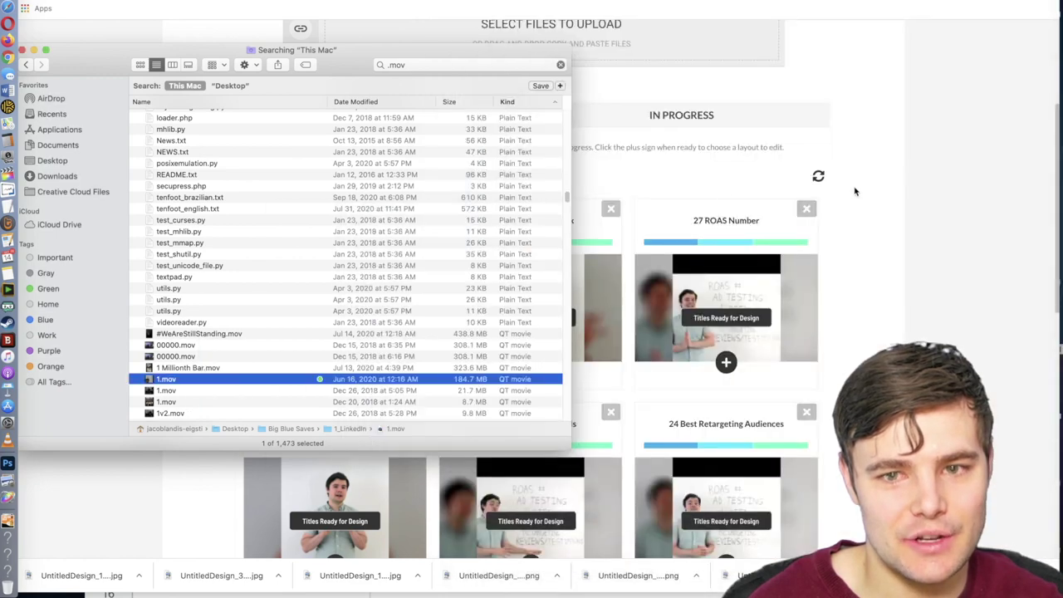
Step: Select 1.mov from the .mov file search results for upload
key(Escape)
scroll(582, 166, up, 5)
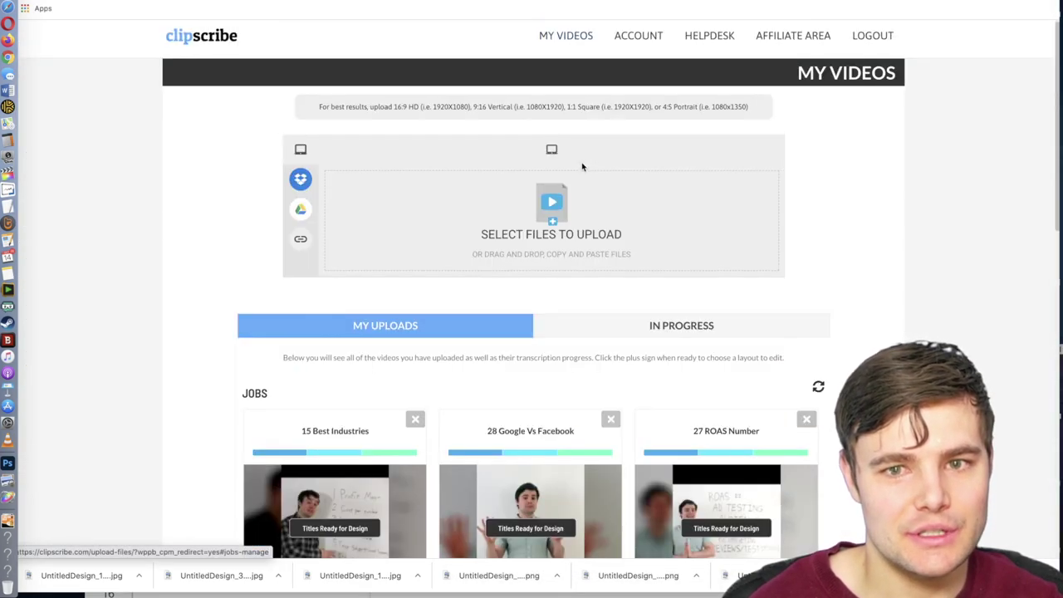
click(555, 218)
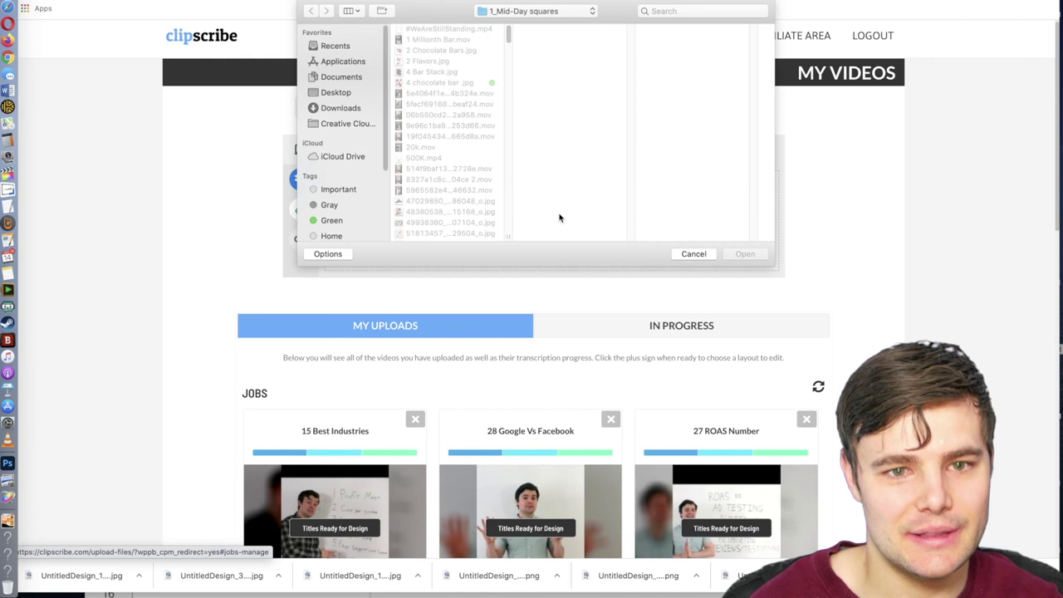
key(super+Tab)
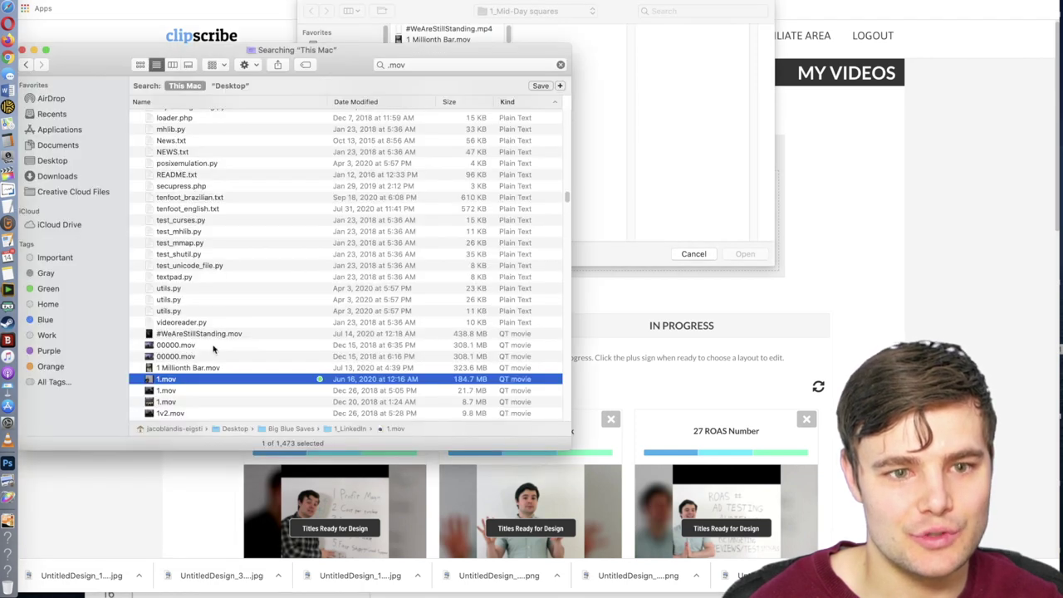
drag(581, 23, 586, 25)
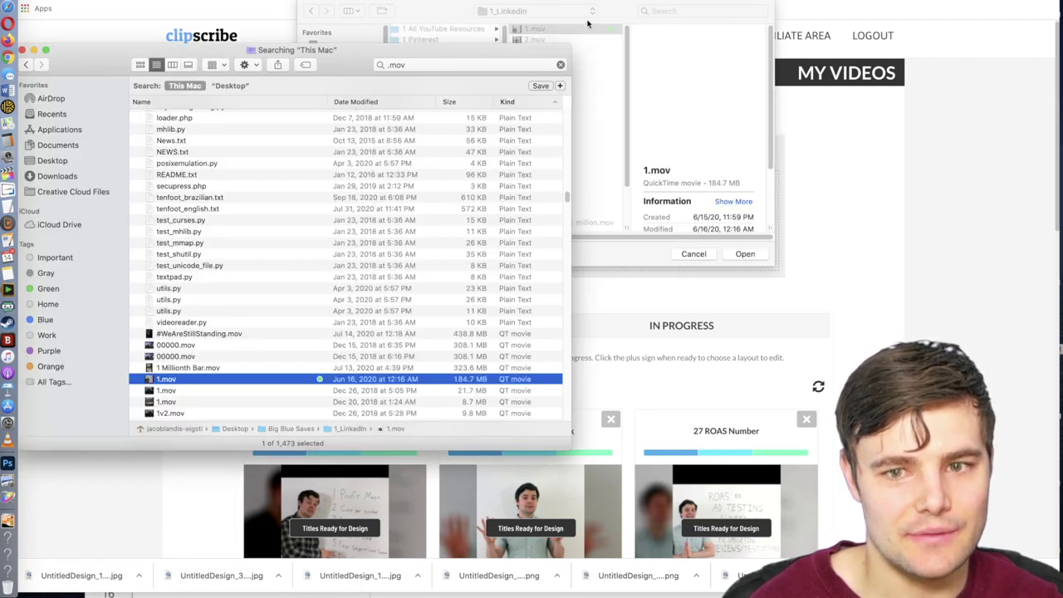
click(745, 253)
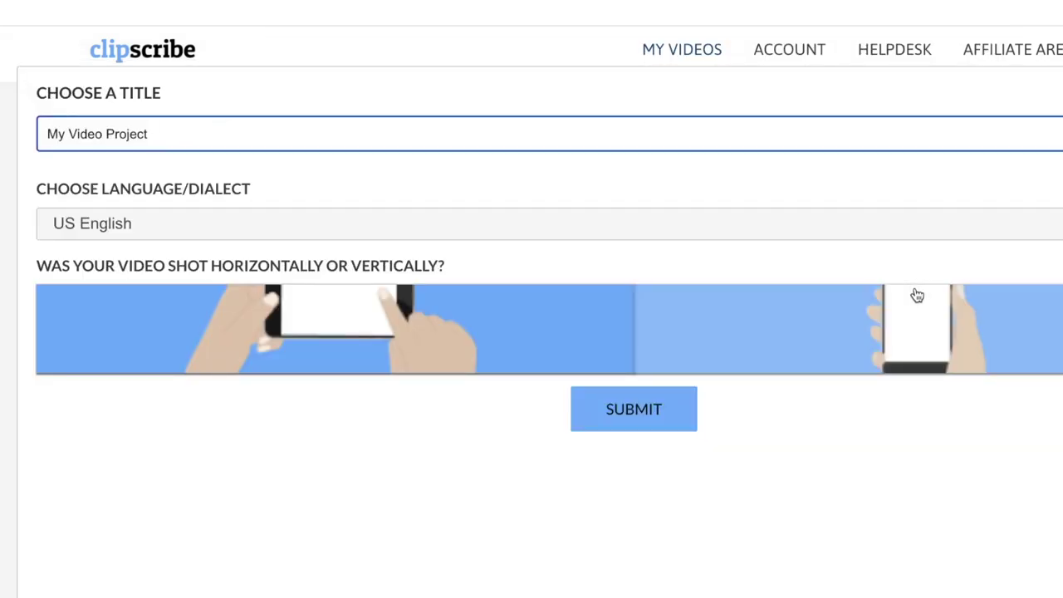
Step: Title the horizontal video 'Facebook Training 14' and submit it for transcription
text(Facebook Training 14)
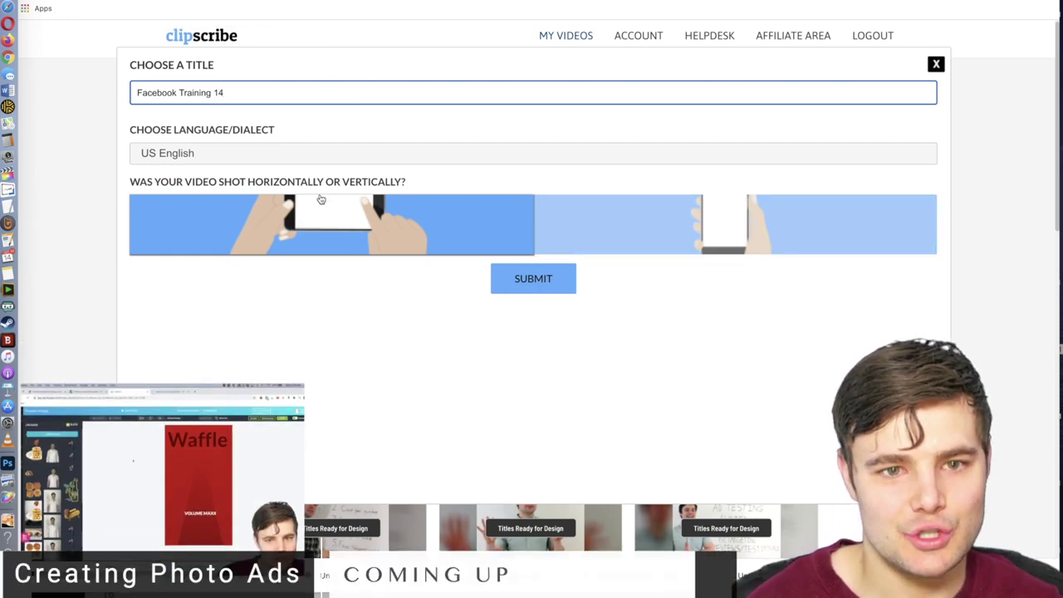
click(528, 279)
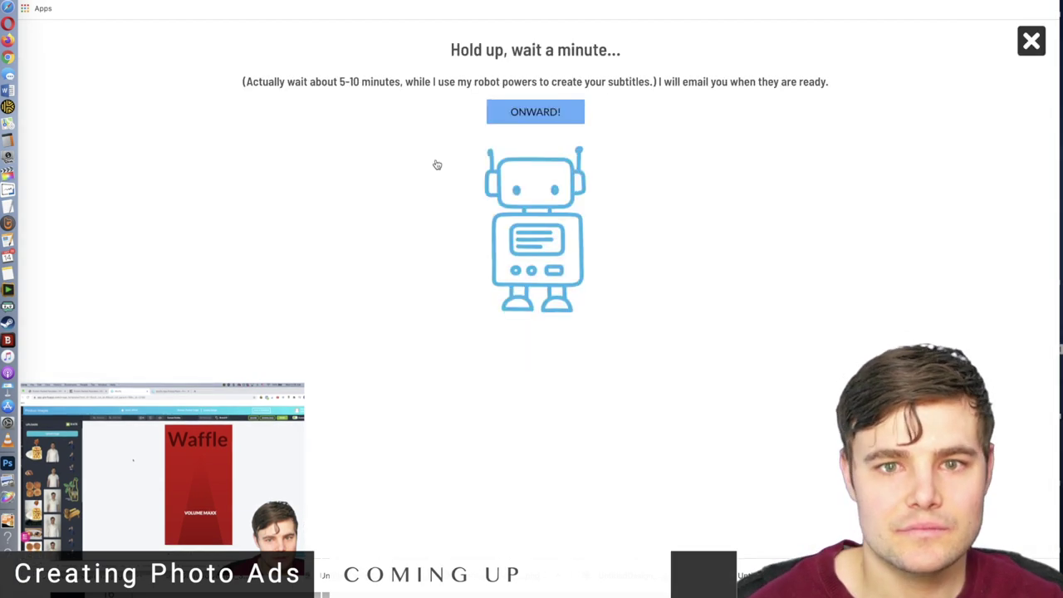
click(544, 111)
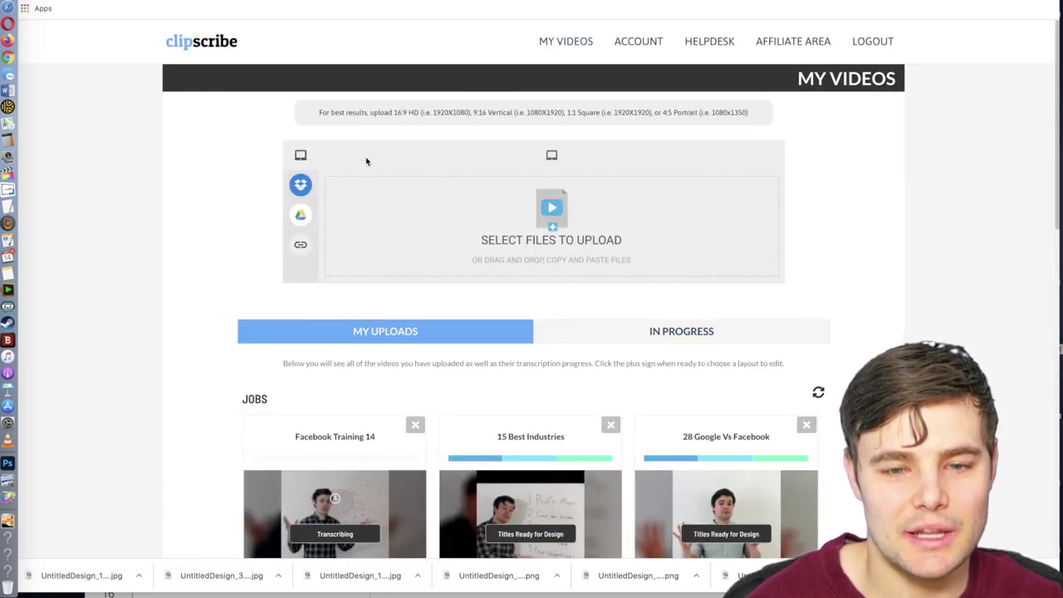
scroll(205, 210, down, 3)
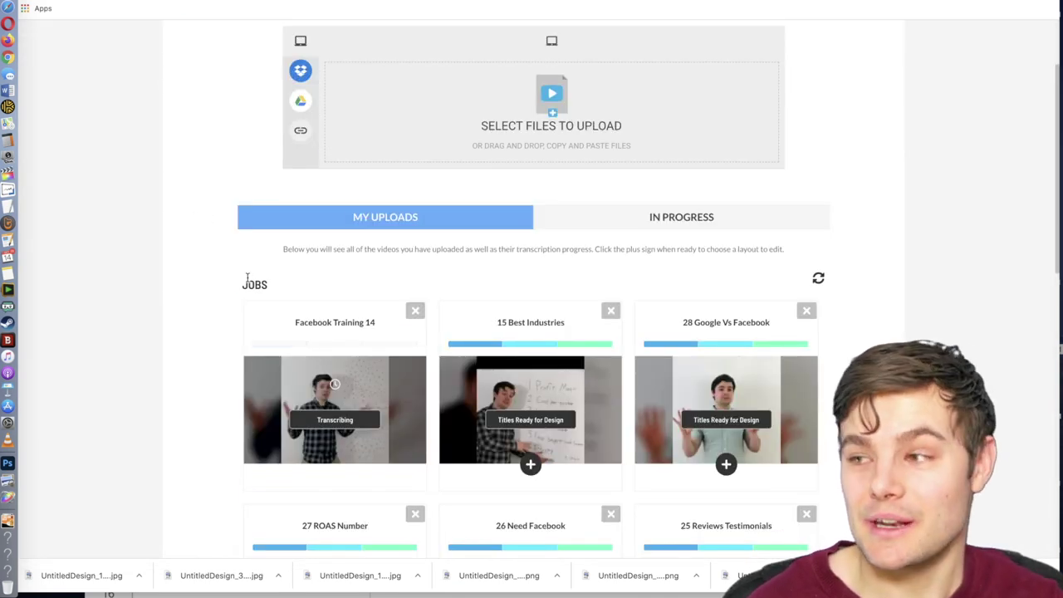
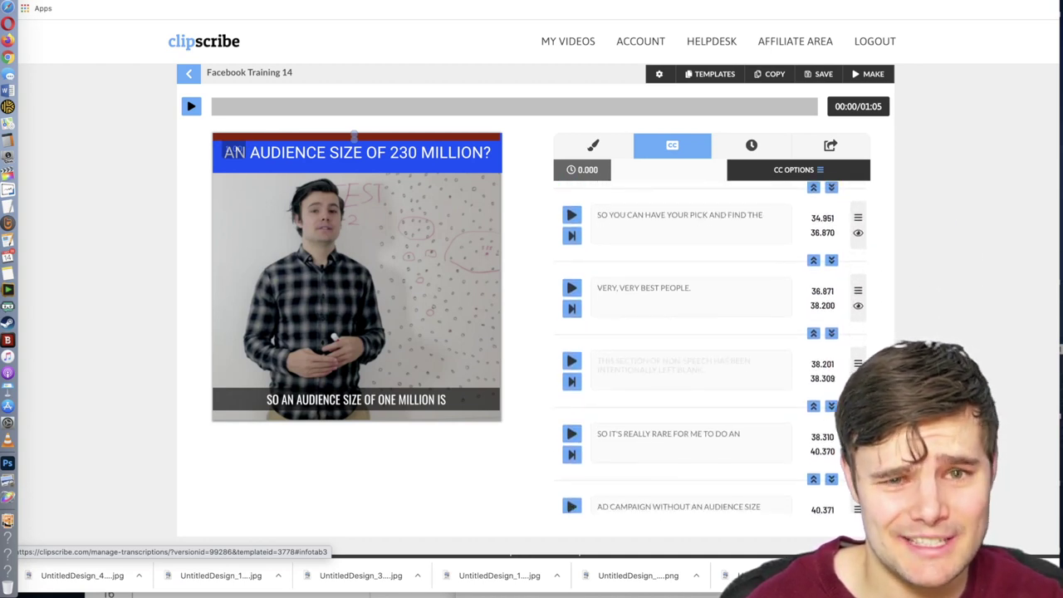
Step: Scroll through the captions and select the top, then the bottom caption box on the preview
scroll(855, 378, down, 6)
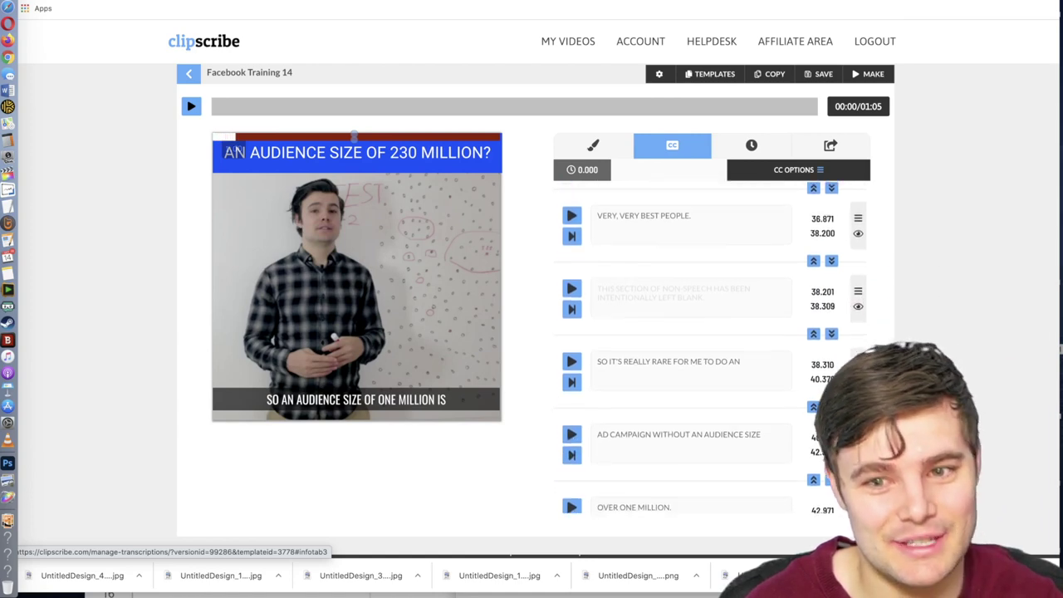
scroll(856, 379, down, 6)
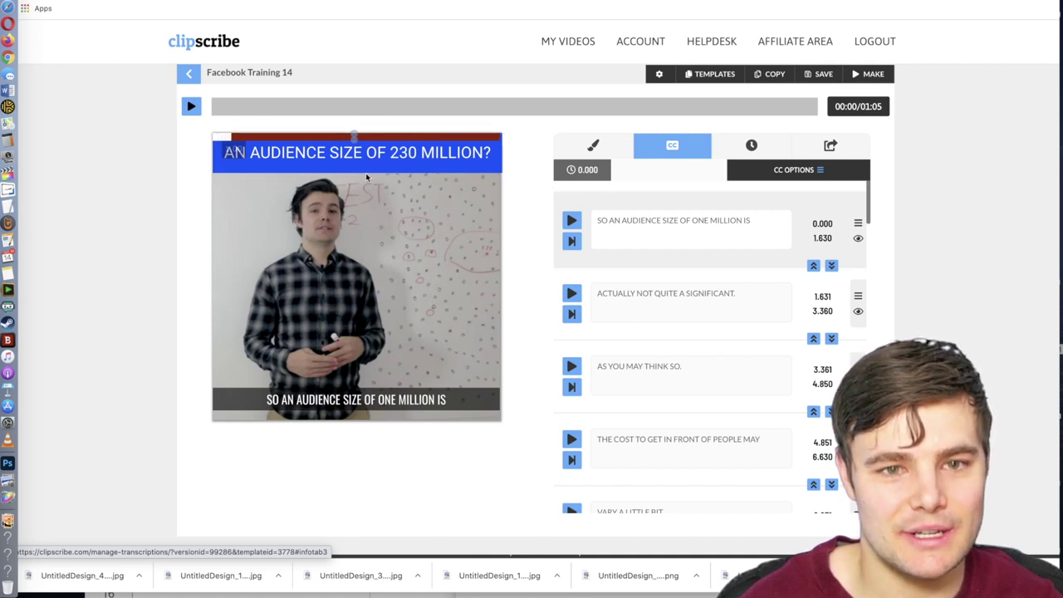
click(314, 179)
click(181, 260)
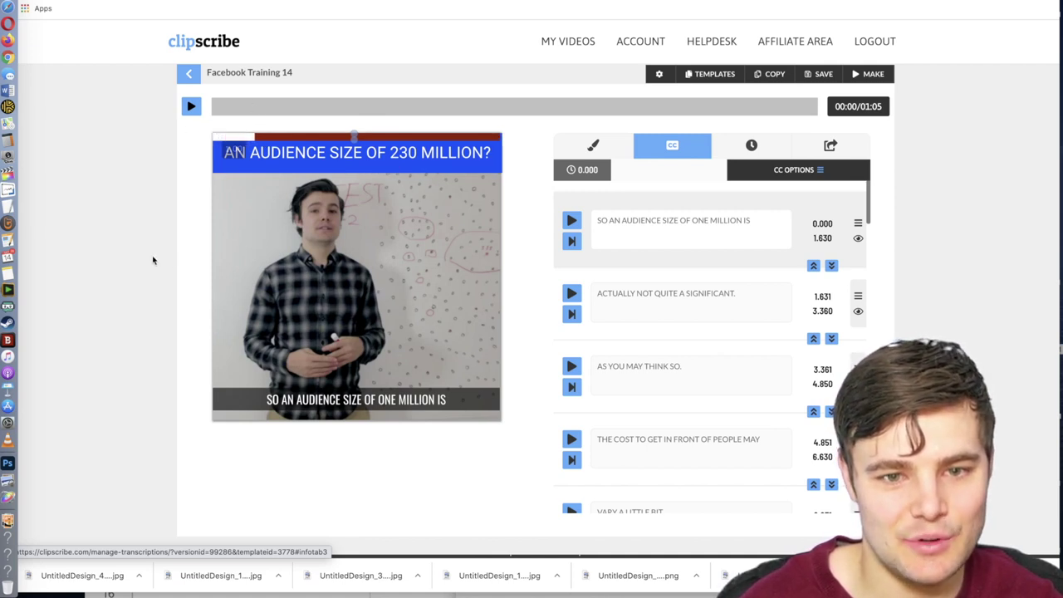
click(285, 402)
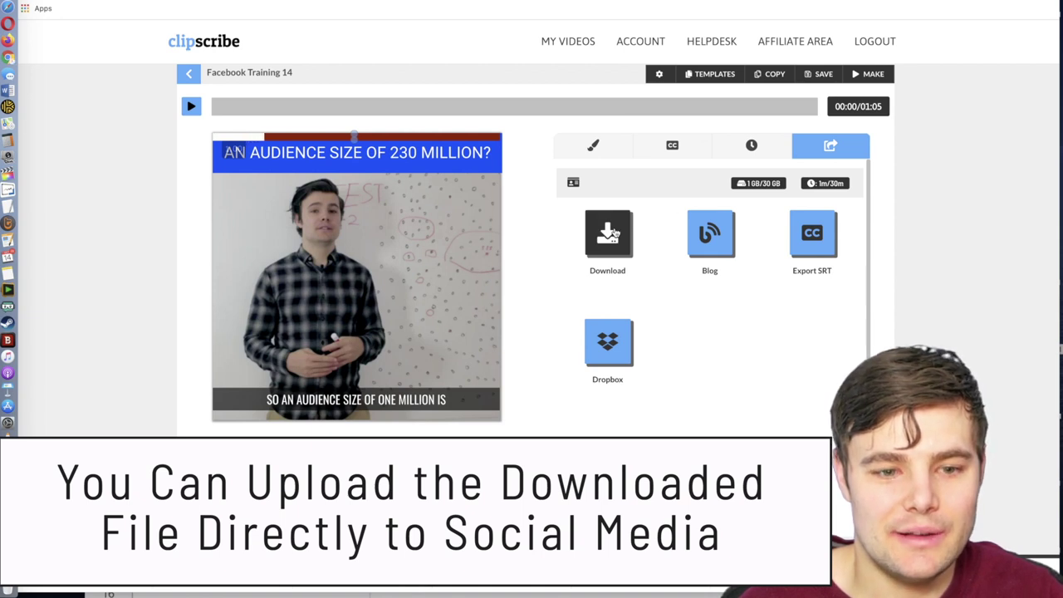
Step: Download the finished captioned Facebook Training 14 video
click(584, 249)
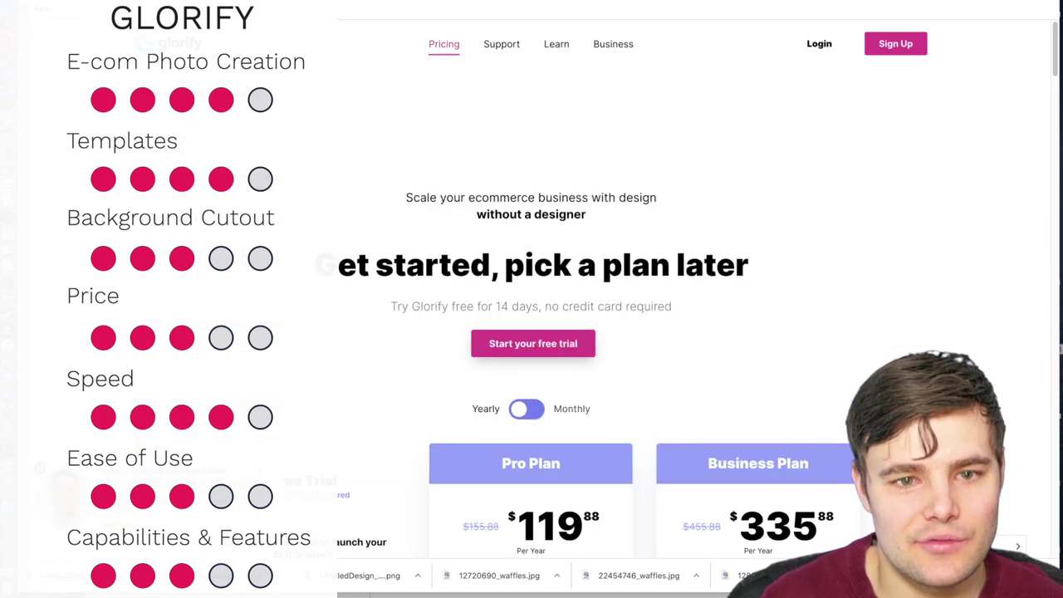
Step: Review Glorify's pricing plans, then sign in to the account
scroll(463, 359, down, 1)
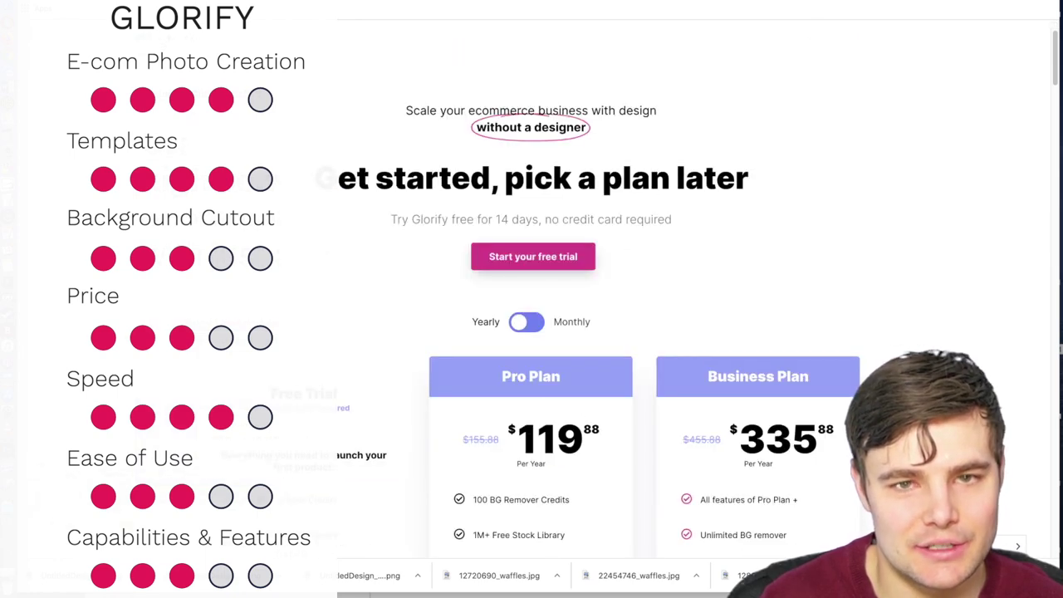
scroll(448, 317, down, 3)
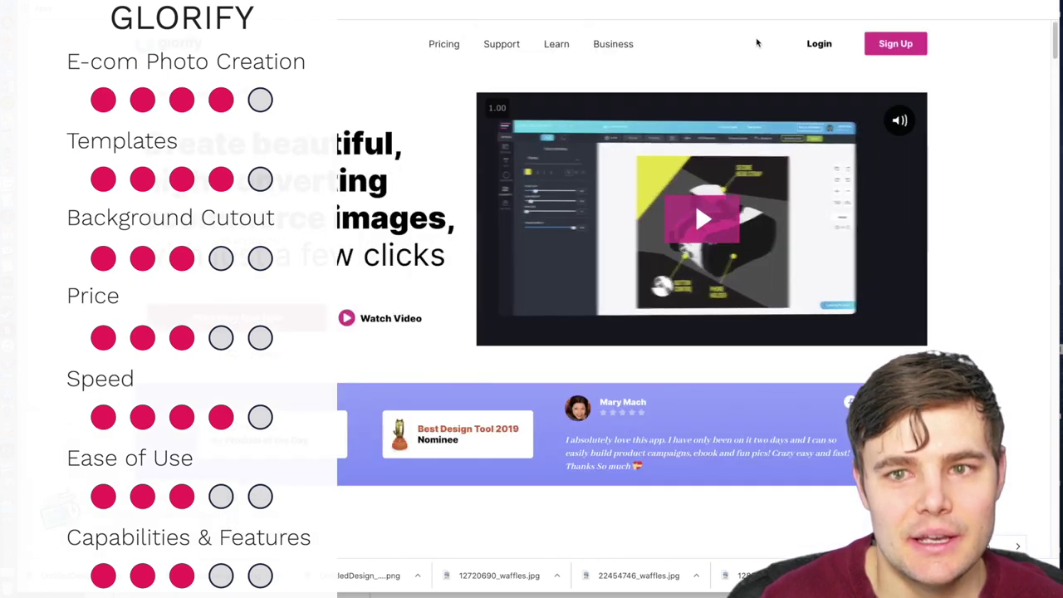
click(817, 44)
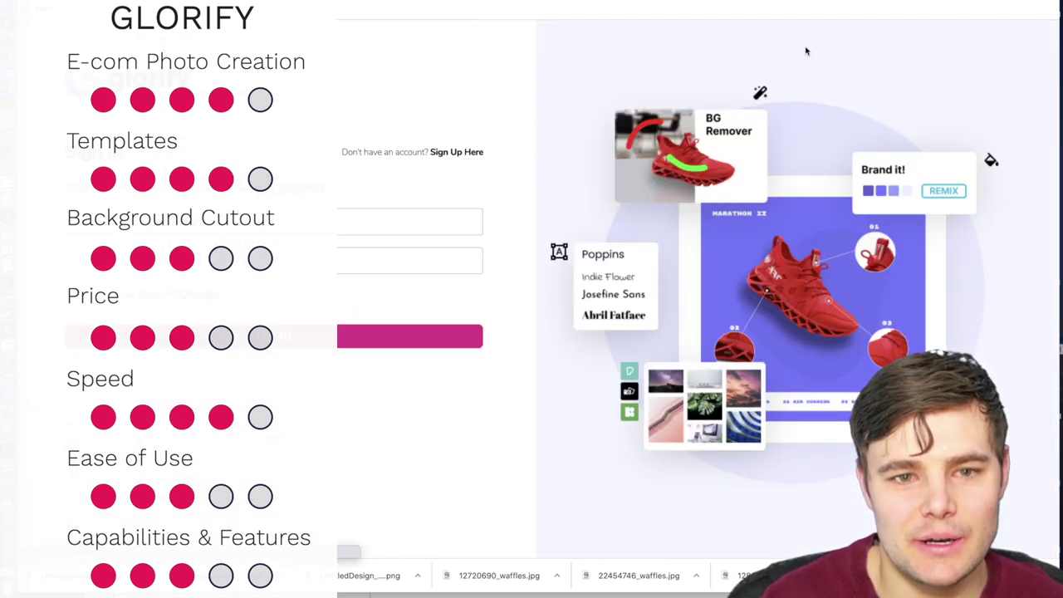
key(Return)
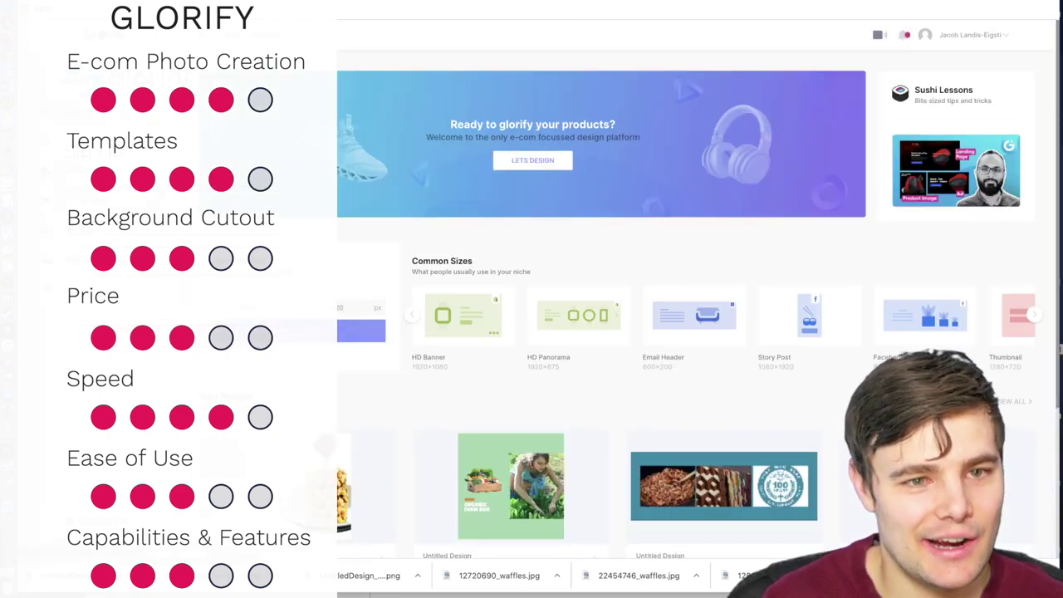
Step: Open the Square Photo template gallery showing 497 templates at 1080×1080
scroll(532, 332, down, 5)
scroll(531, 332, up, 8)
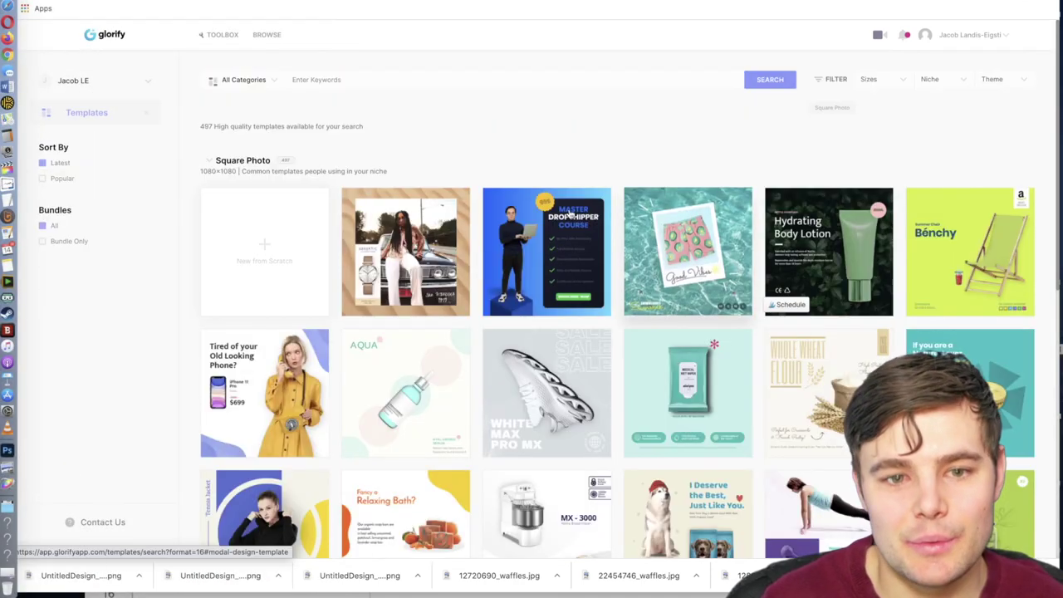
click(86, 141)
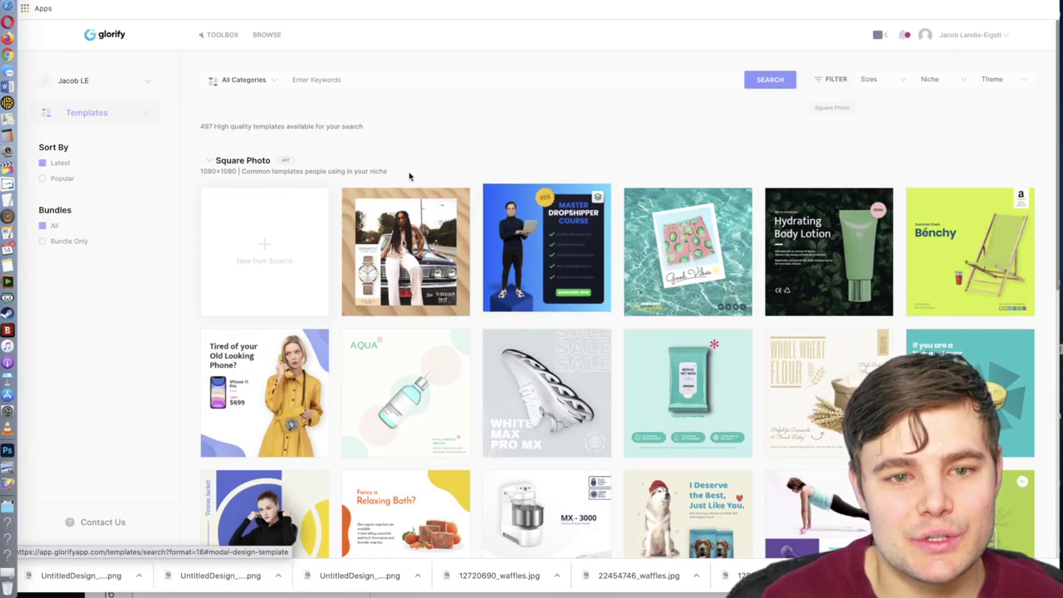
Step: Sort Square Photo templates by Popular and open the red Volume Maxx template's details
click(42, 178)
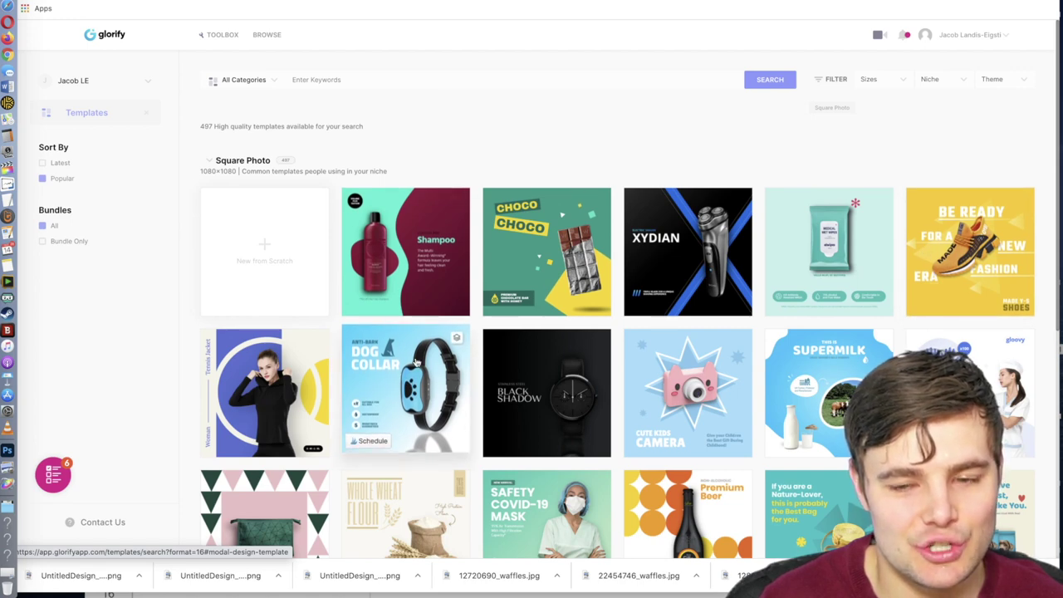
scroll(440, 357, down, 3)
scroll(601, 368, down, 2)
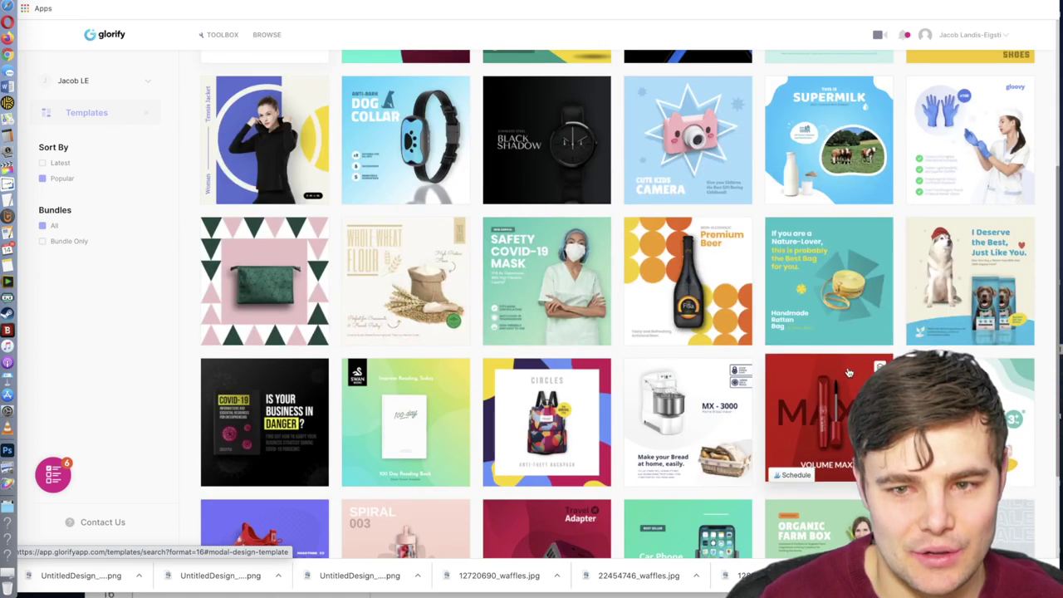
click(800, 390)
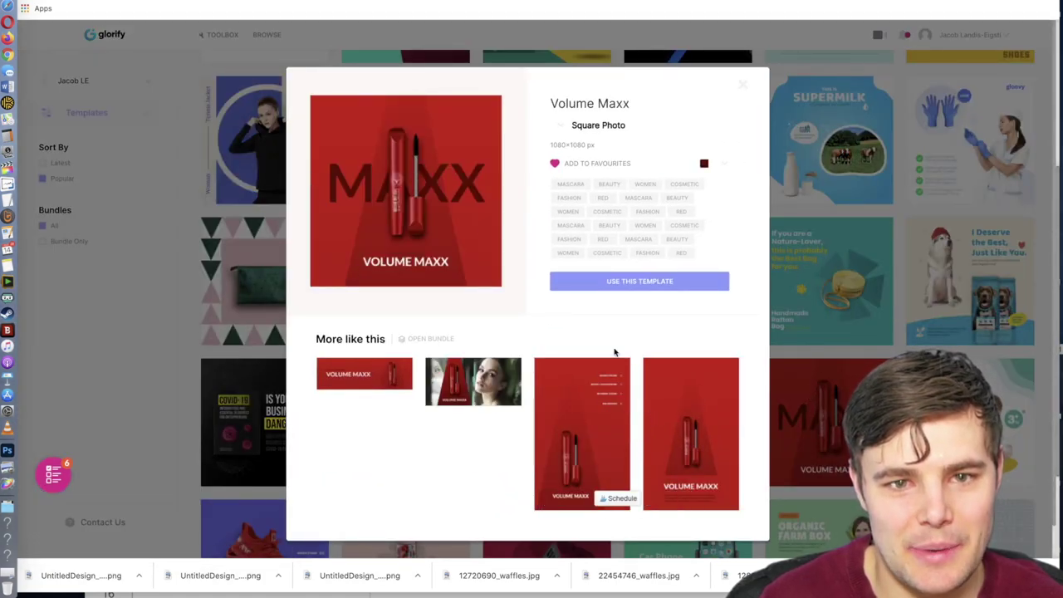
Step: Start a design from Volume Maxx and custom-resize it to 1080 × 1920
click(644, 283)
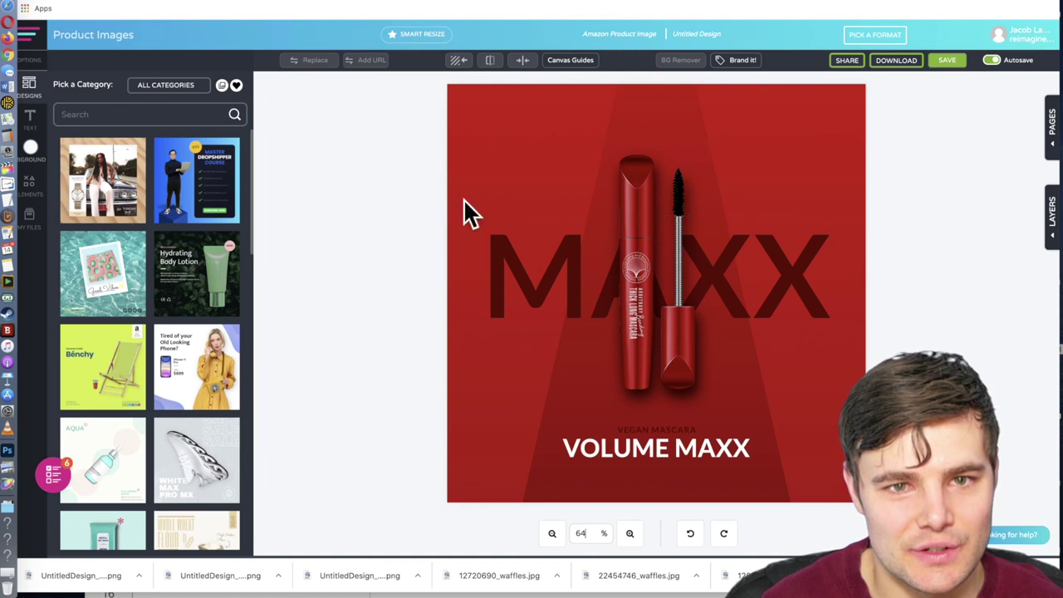
click(415, 34)
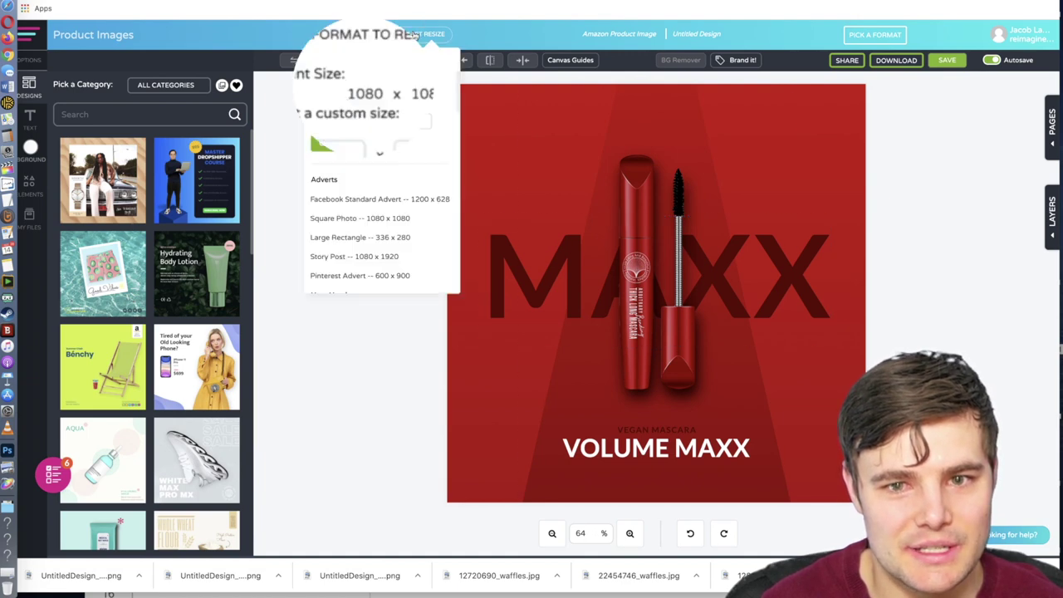
click(328, 119)
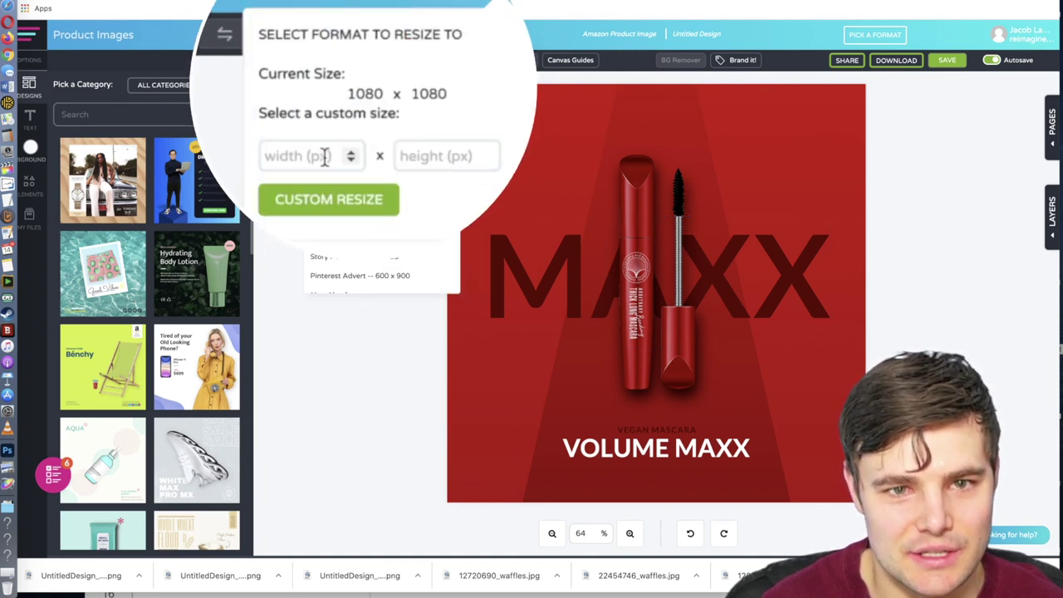
text(1080)
key(Tab)
text(1920)
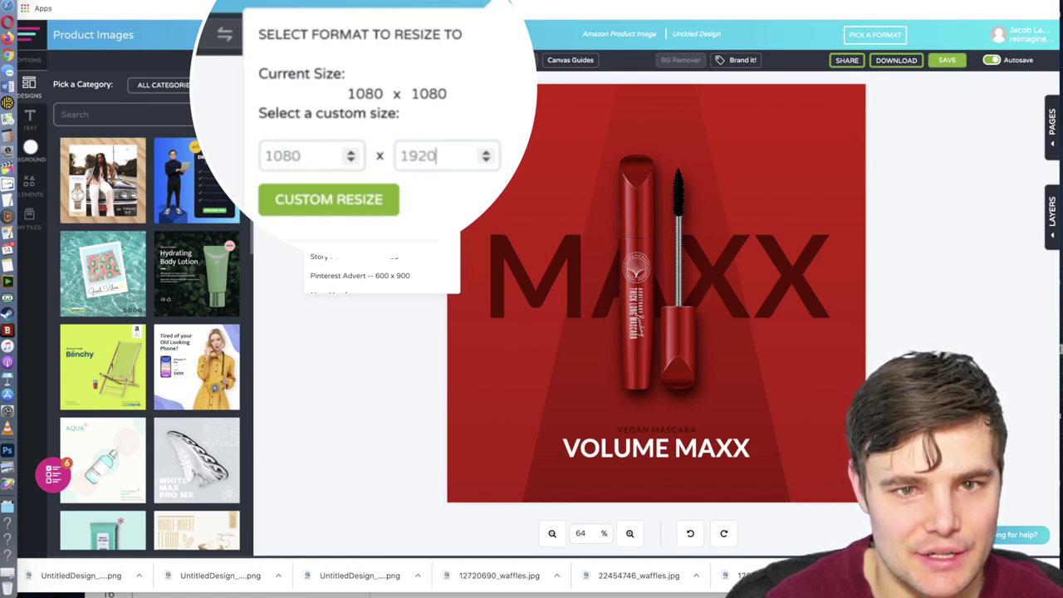
click(309, 200)
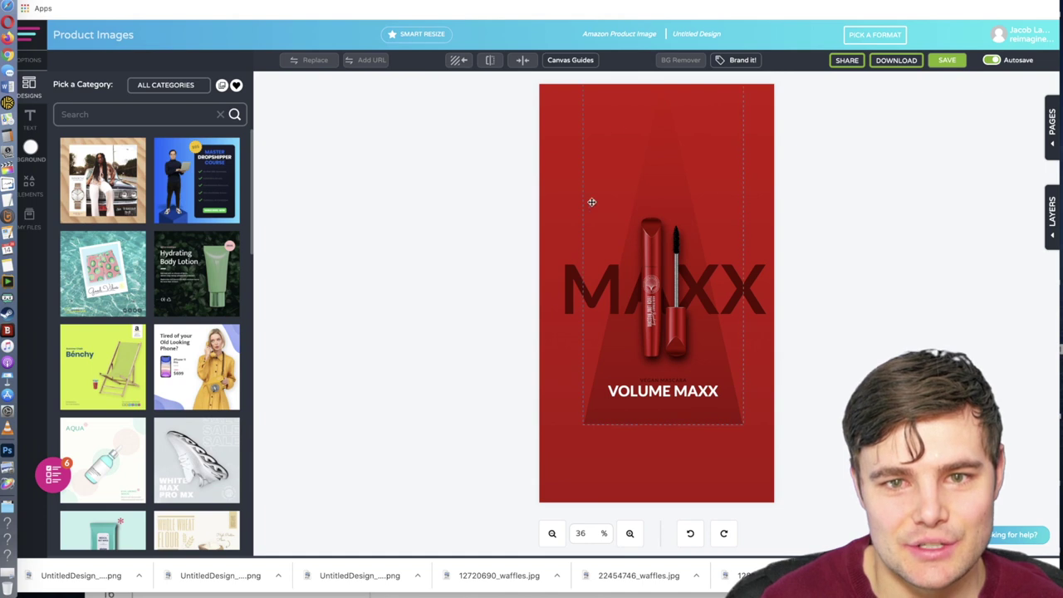
Step: Delete the mascara image and move the MAXX headline to the top, renaming it 'Waffle'
click(654, 281)
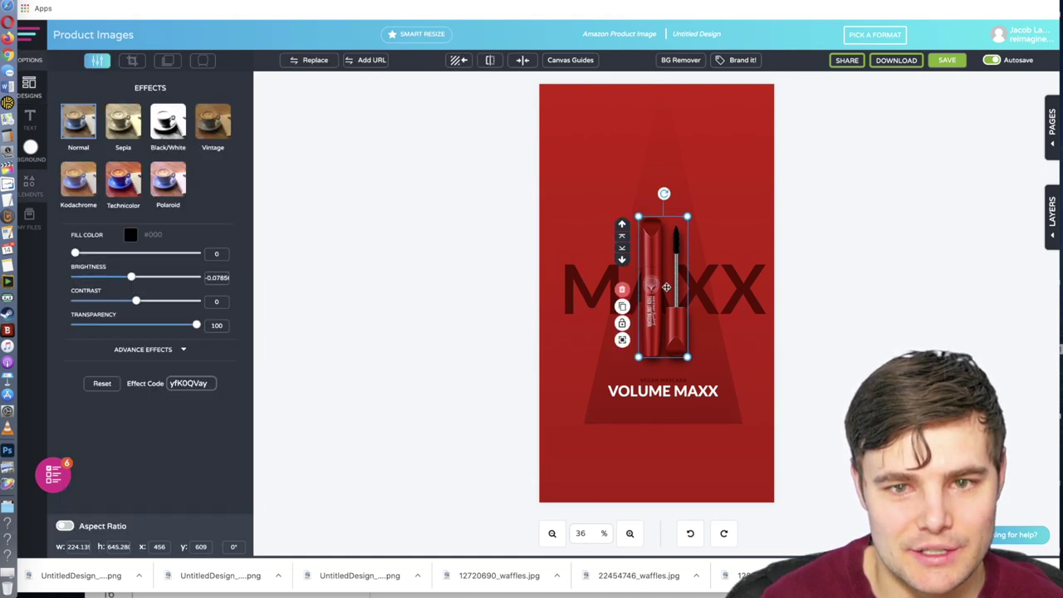
click(621, 290)
click(599, 289)
drag(599, 289, 598, 133)
click(607, 130)
double_click(607, 130)
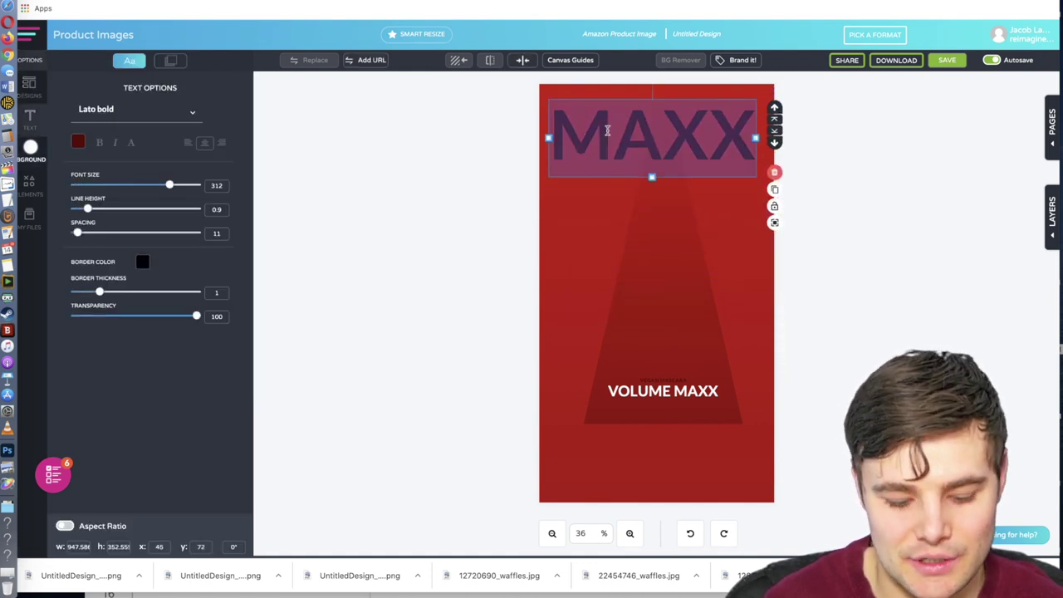
text(Waffle)
Step: Add the uploaded honey-drizzled waffle stack photo and enlarge it
click(36, 218)
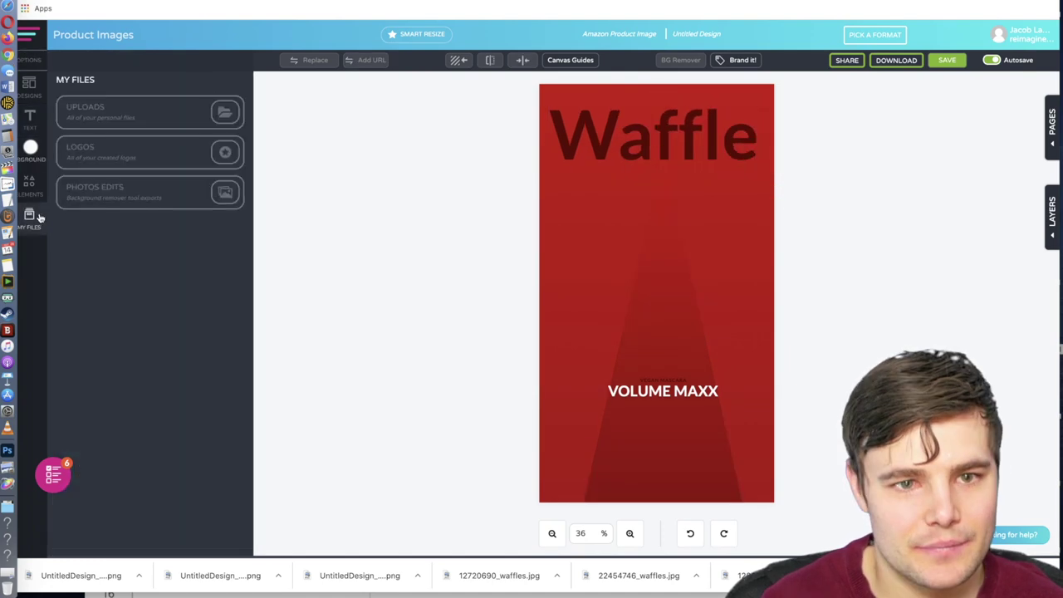
click(113, 106)
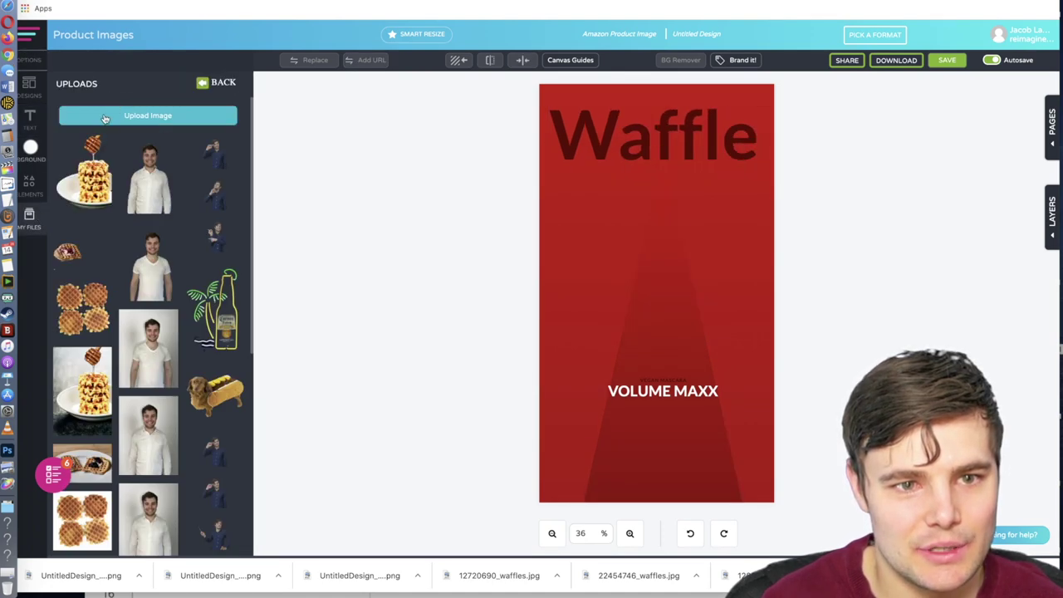
click(84, 186)
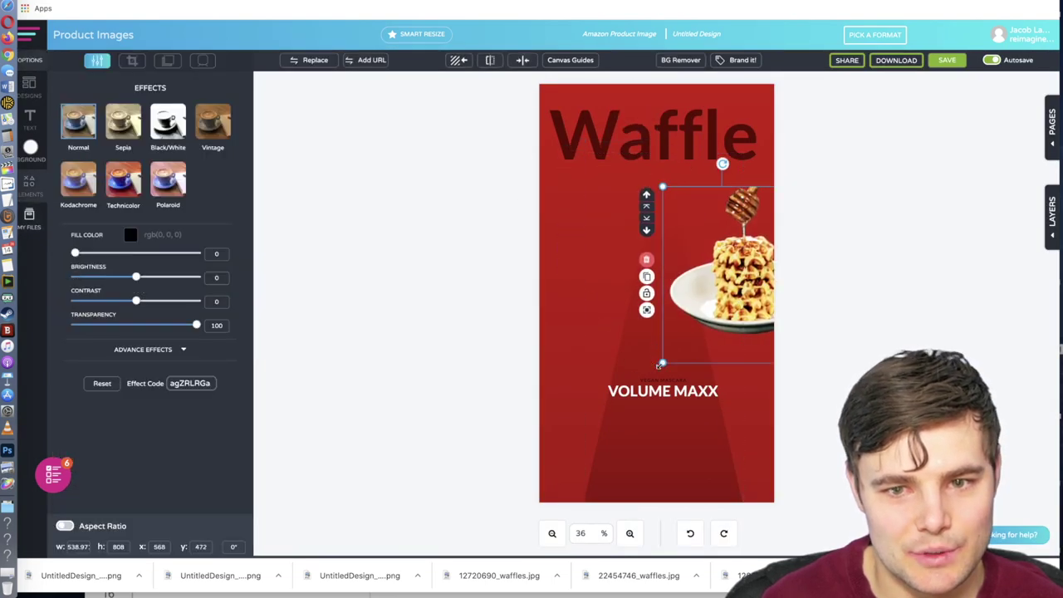
drag(660, 366, 440, 411)
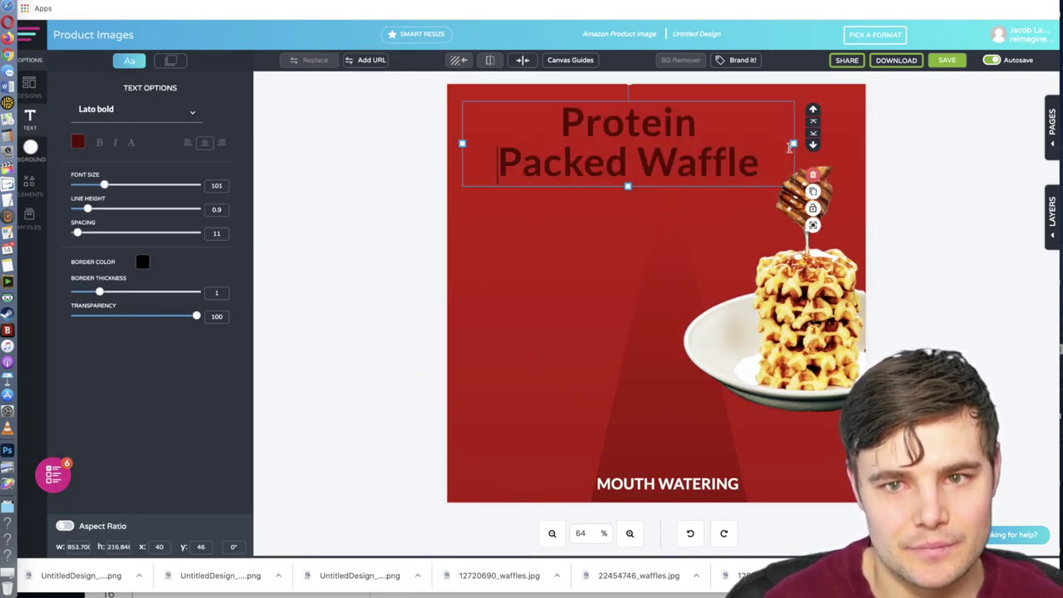
Step: Begin setting up the square Organic Farm Box design with Pixabay images for 'woman eating'
click(78, 142)
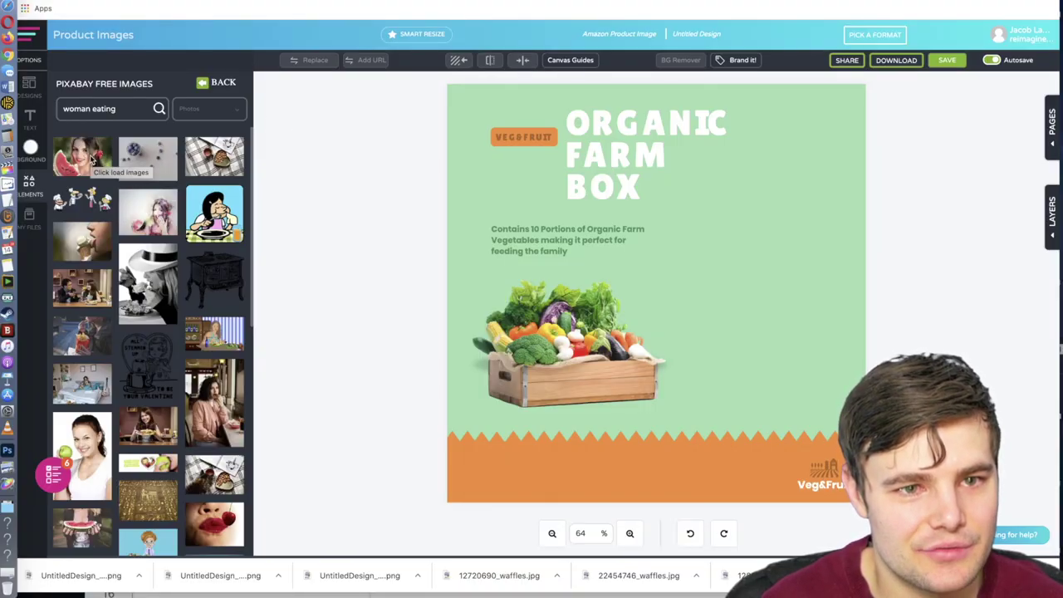
Step: Place the woman-with-watermelon photo, enlarge it across the canvas top, and open BG Remover
click(90, 160)
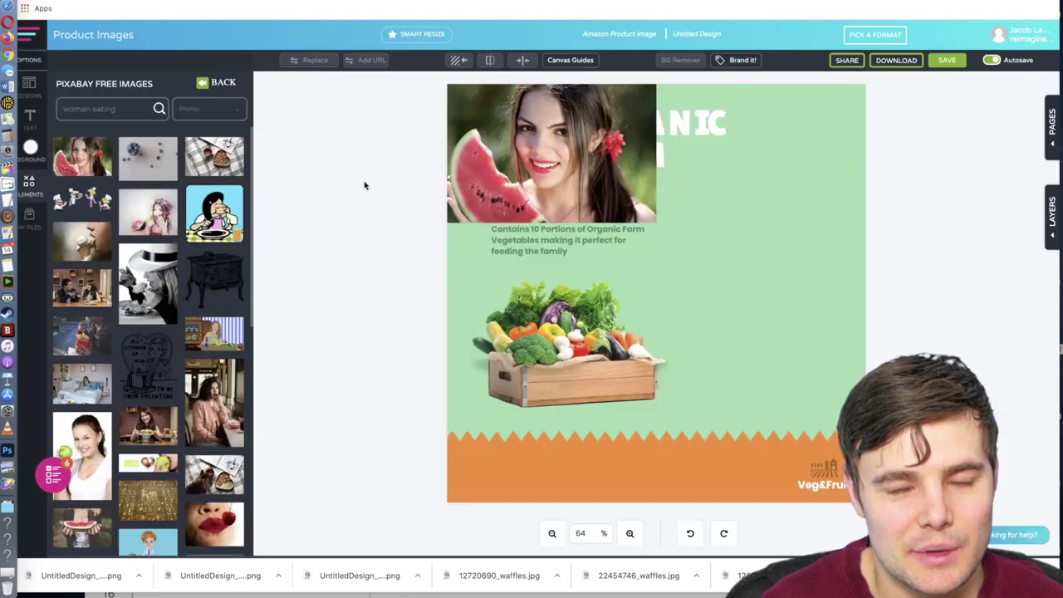
drag(541, 159, 765, 377)
drag(671, 301, 443, 135)
click(442, 134)
drag(663, 246, 677, 184)
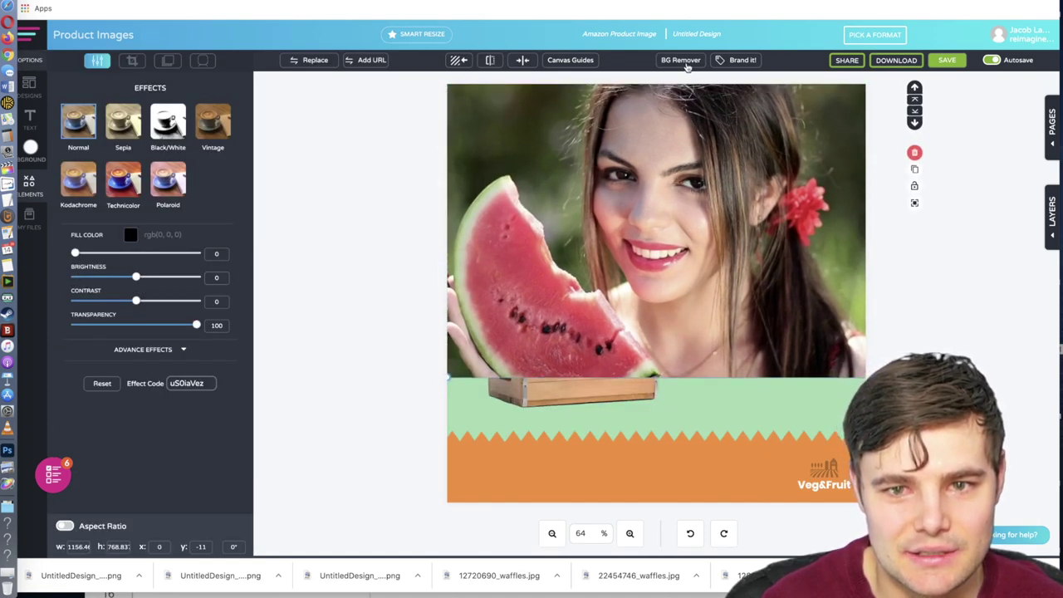
click(682, 62)
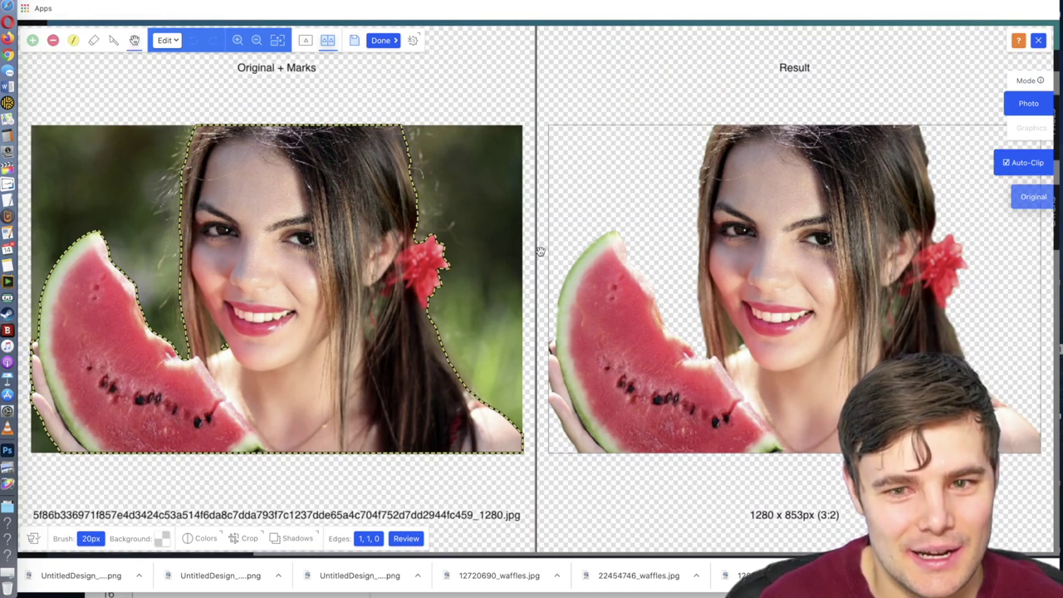
Step: Cut out the woman, removing the watermelon, and move her right to reveal the ORGANIC FARM BOX headline
scroll(569, 241, down, 2)
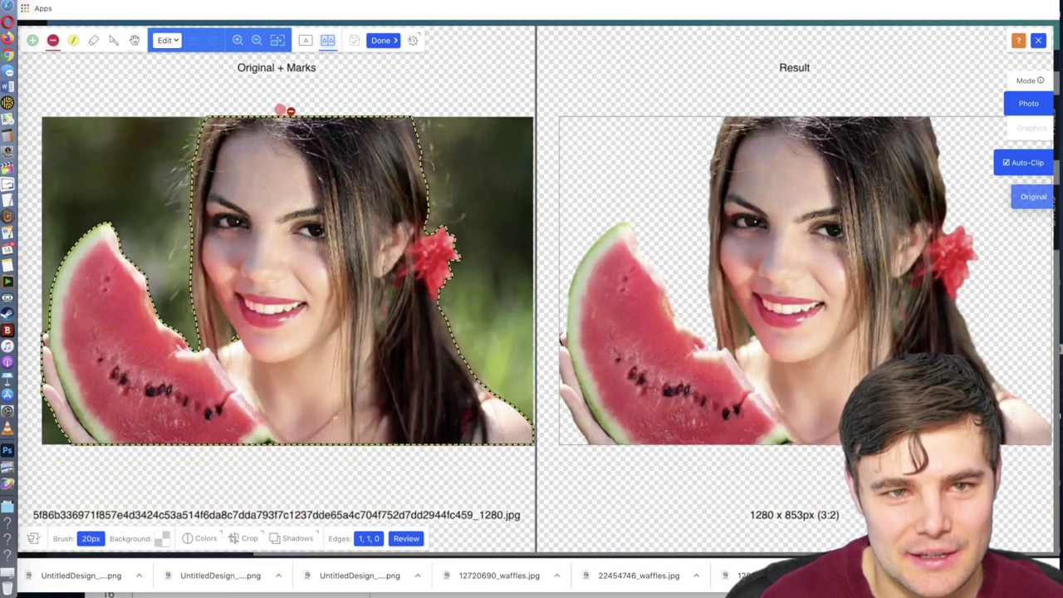
click(51, 40)
drag(59, 285, 170, 428)
key(g)
drag(264, 332, 366, 413)
click(265, 262)
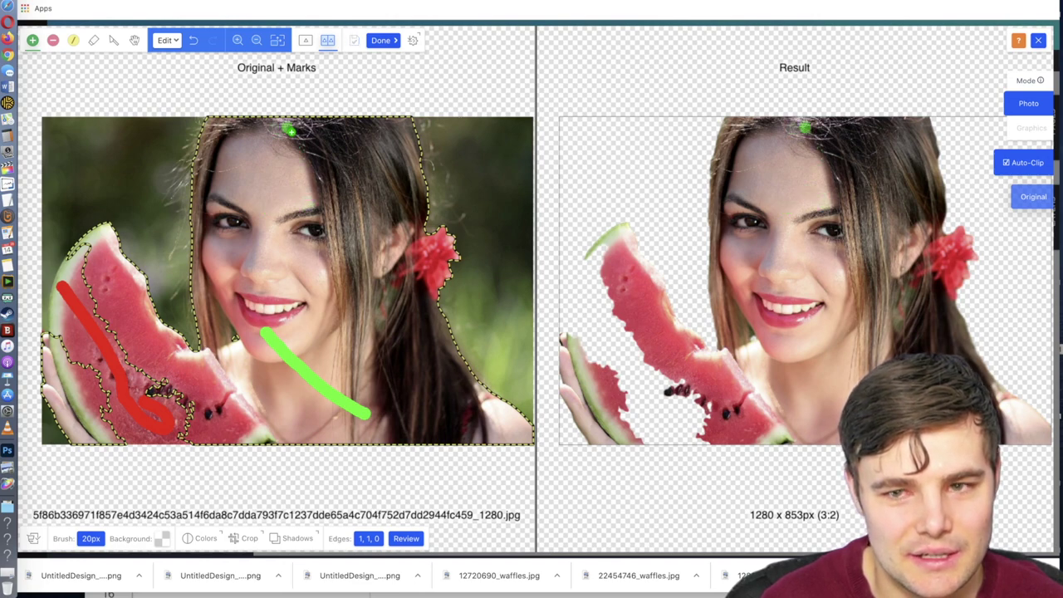
click(382, 40)
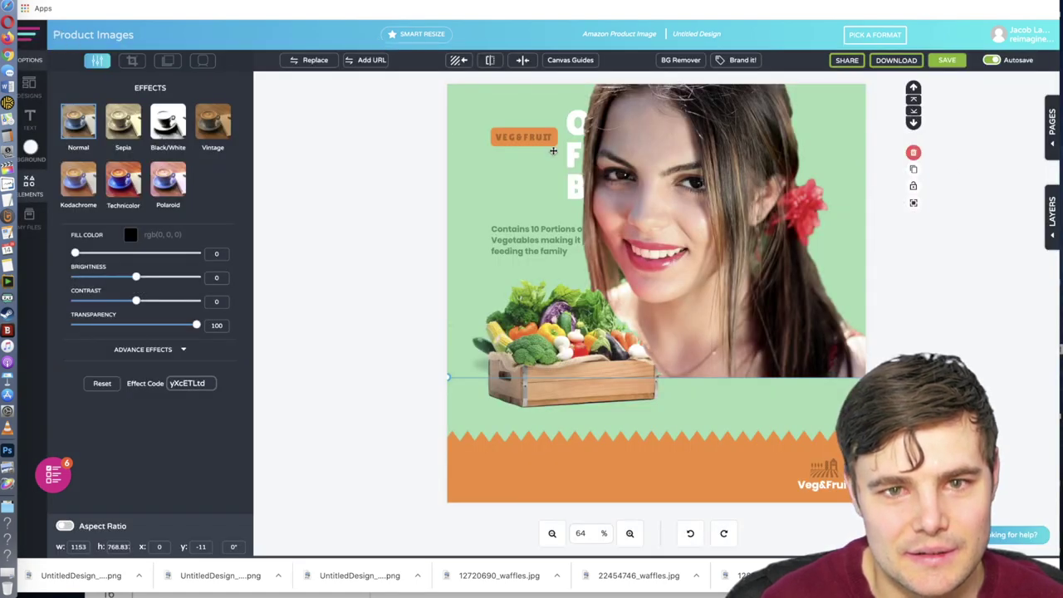
drag(658, 171, 750, 173)
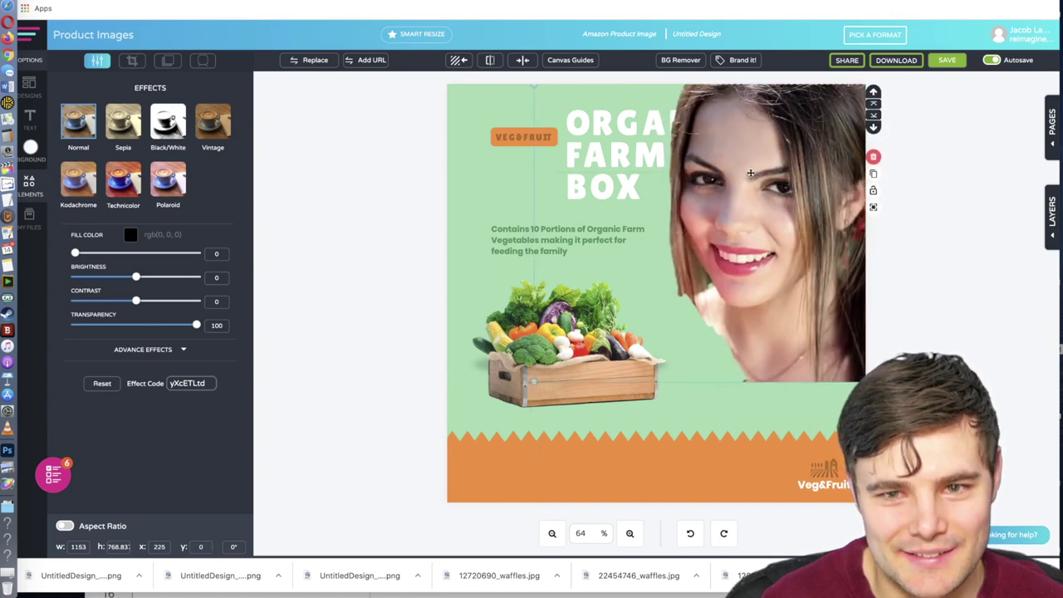
Step: Add the berry-topped waffle photo from My Files > Photos Edits
click(30, 217)
click(116, 197)
click(90, 205)
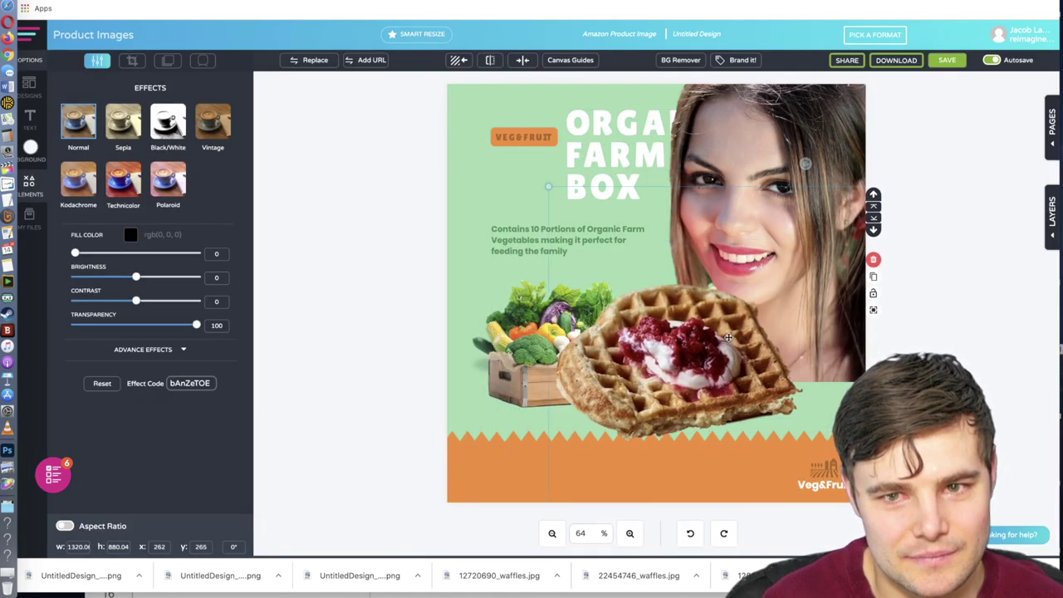
Step: Move the berry-topped waffle photo down over the vegetable crate, zooming out and back in to check
drag(730, 337, 555, 429)
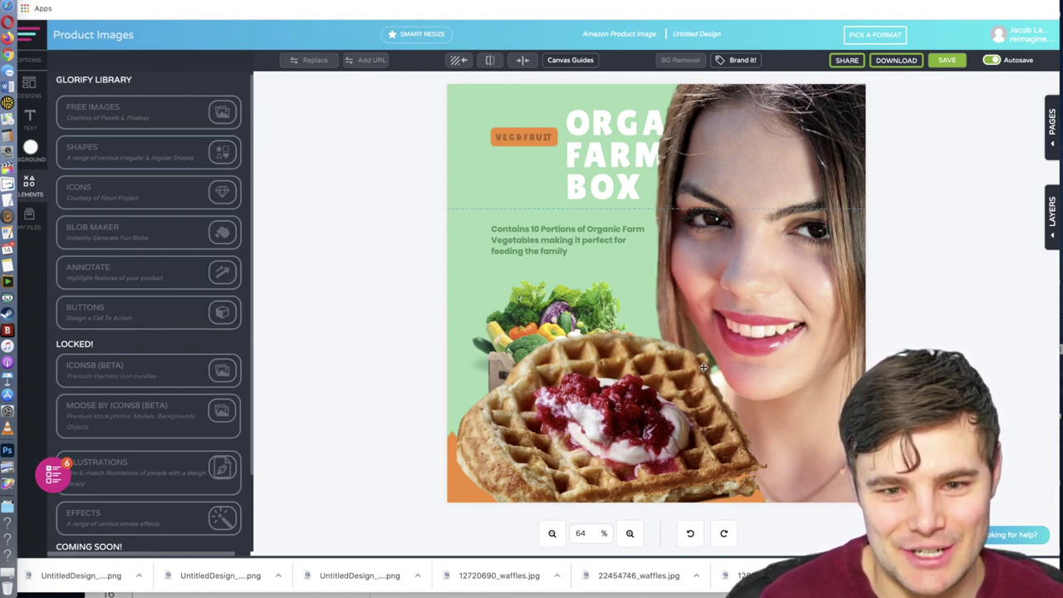
click(554, 533)
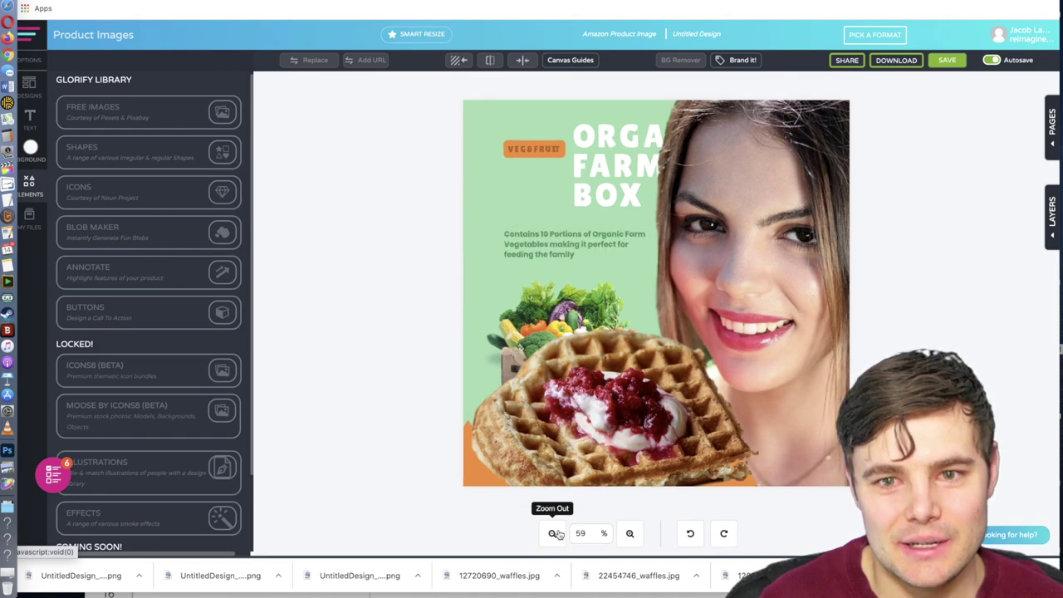
click(554, 533)
click(554, 534)
click(554, 534)
click(553, 533)
click(553, 533)
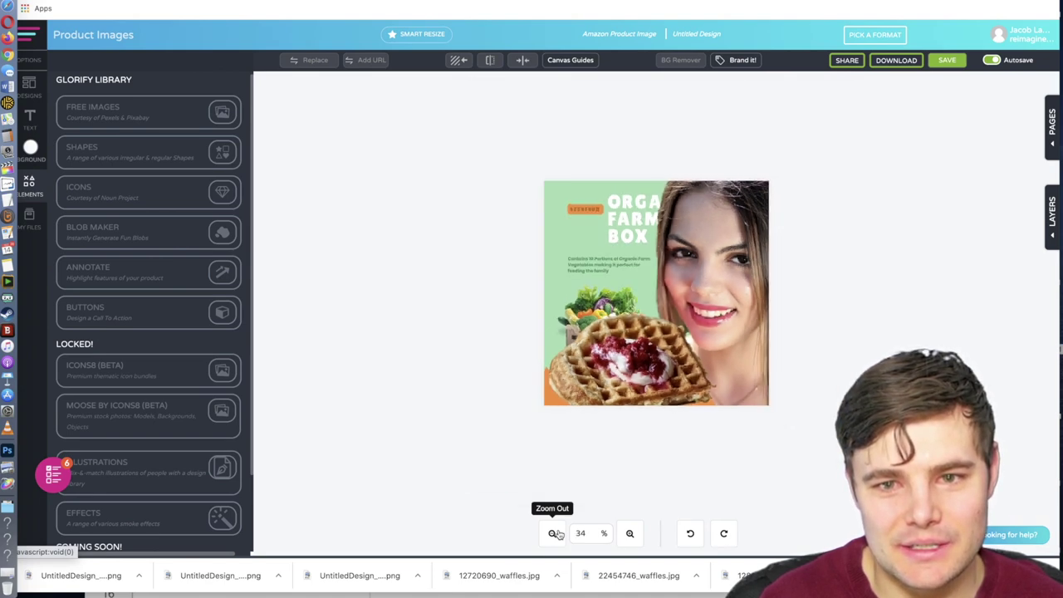
click(554, 533)
click(553, 534)
click(554, 533)
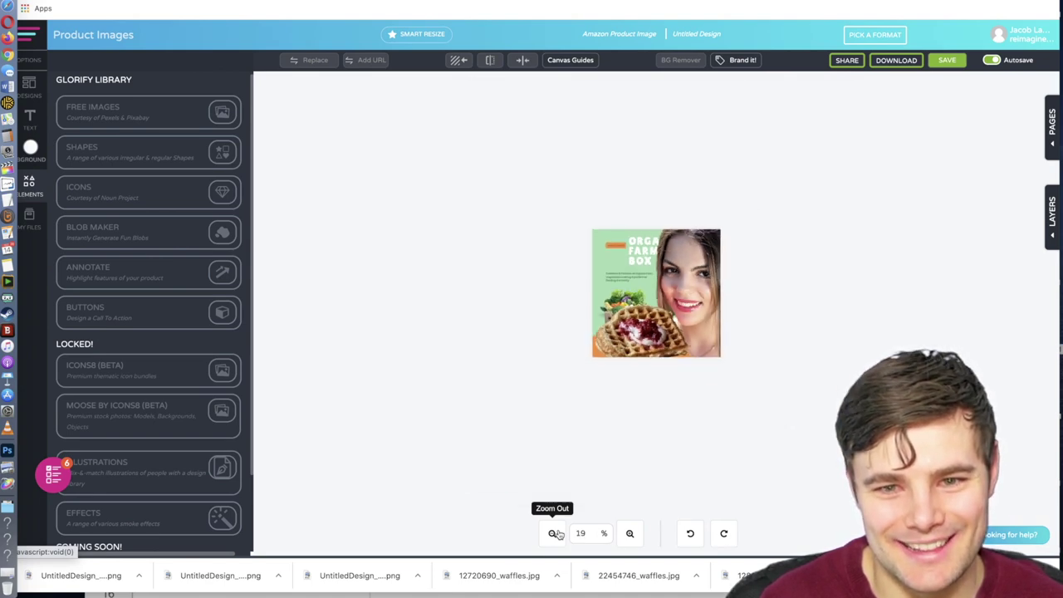
click(554, 533)
click(554, 533)
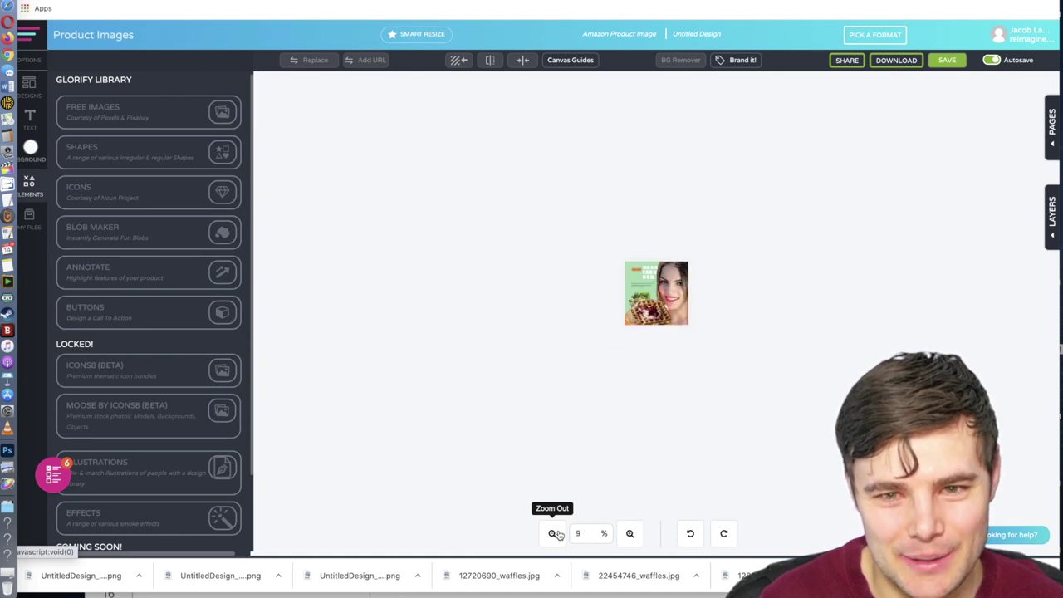
click(631, 535)
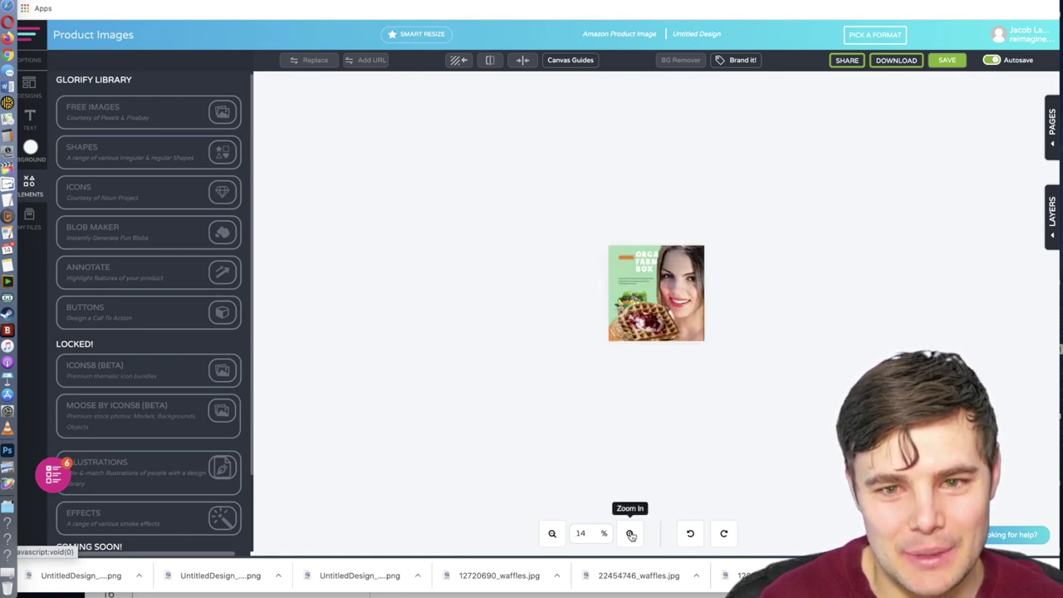
click(631, 534)
click(630, 534)
click(631, 534)
click(630, 534)
click(631, 534)
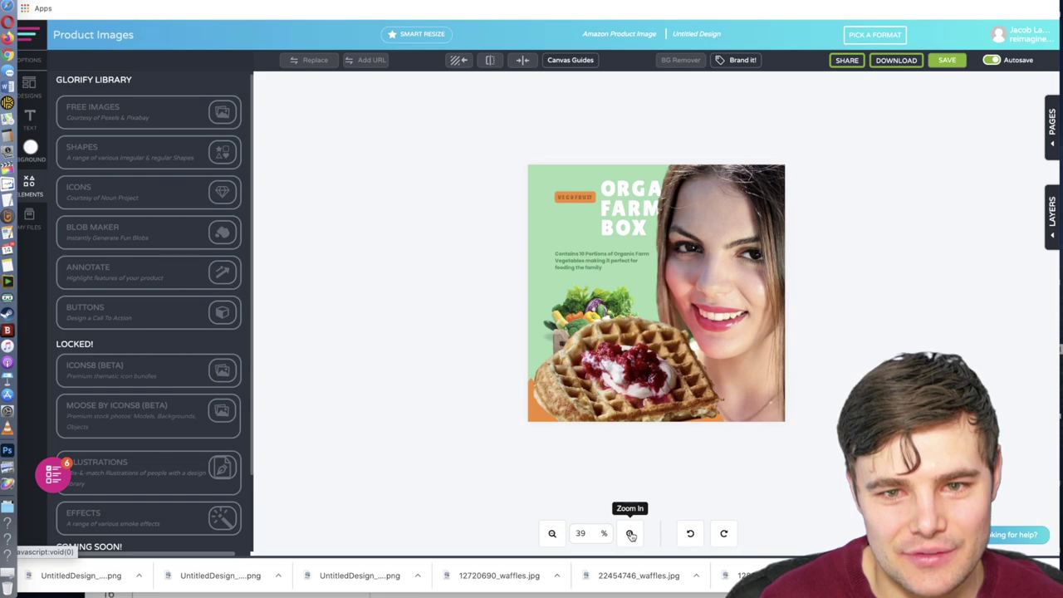
click(630, 534)
click(630, 534)
click(630, 534)
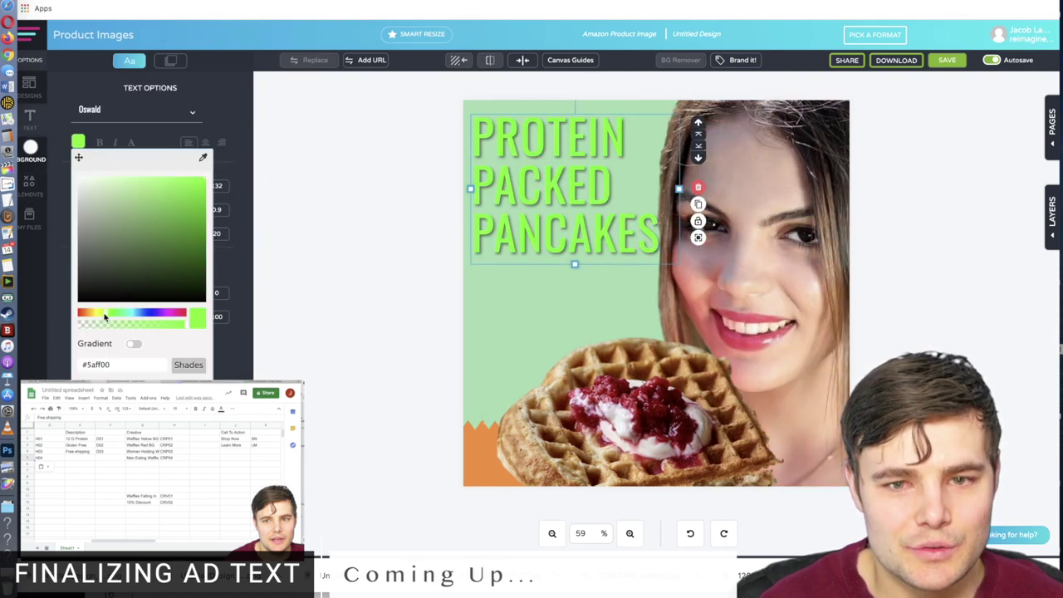
Step: Recolour the PROTEIN PACKED PANCAKES headline pink with the colour picker's hue slider
click(103, 314)
mouse_move(103, 317)
mouse_down()
mouse_move(88, 319)
mouse_move(154, 313)
mouse_up()
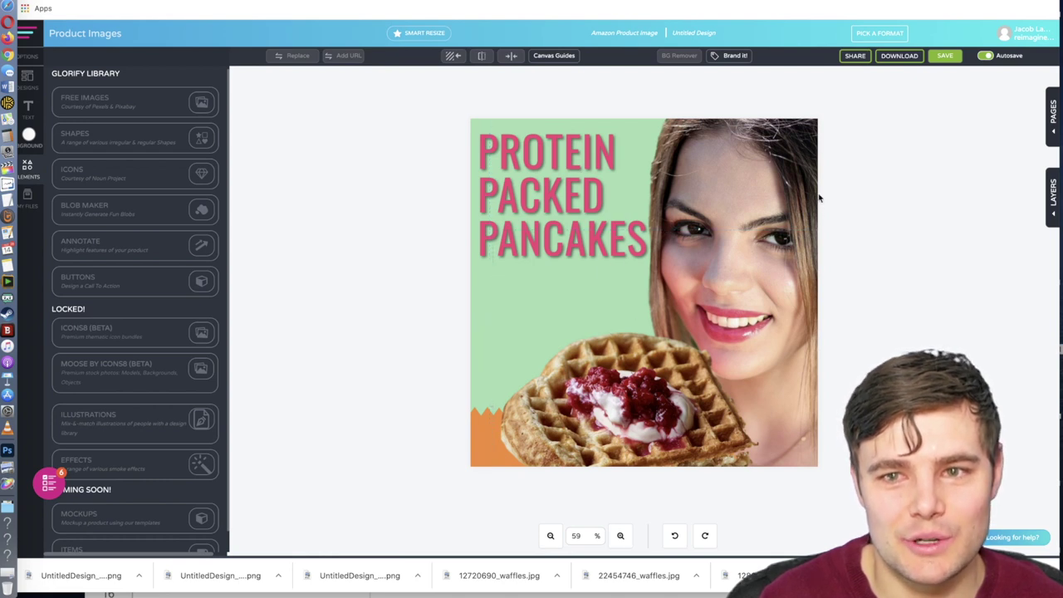
Step: Download the pancake ad as a High Res JPG (x1.5)
click(895, 58)
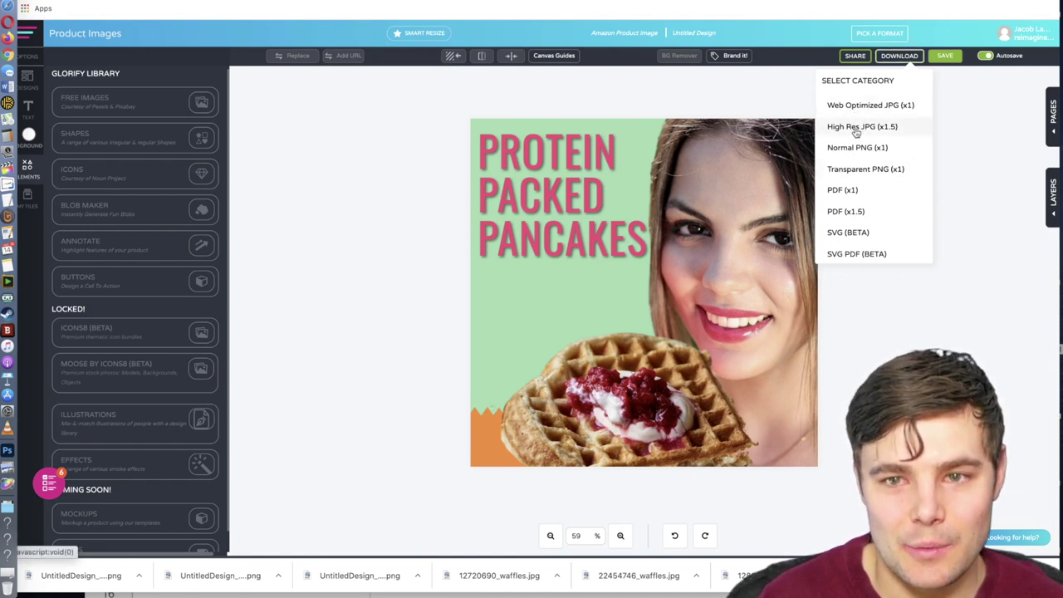
click(855, 129)
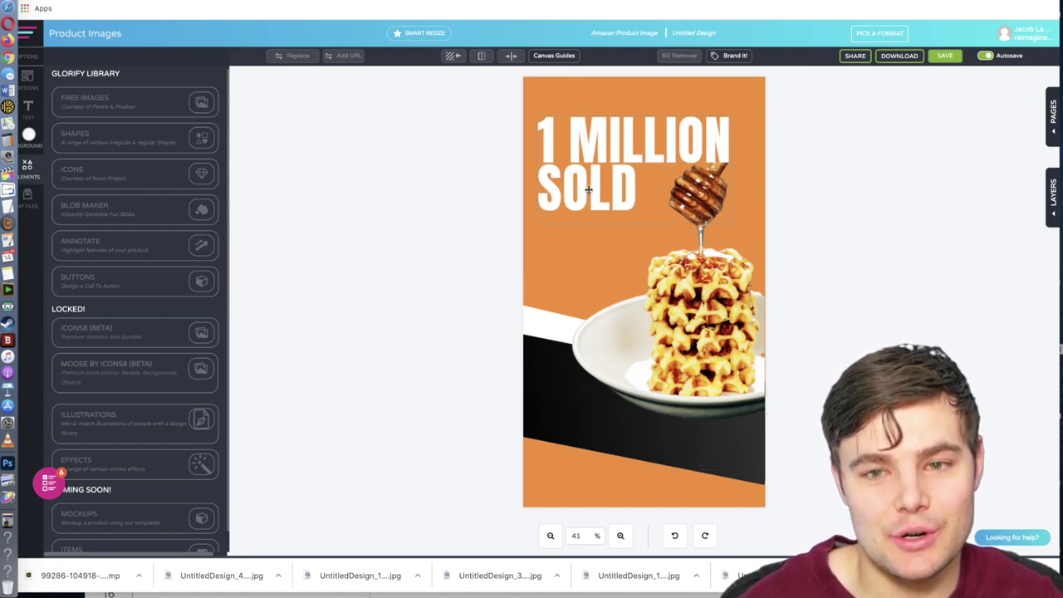
Step: Replace the 1 MILLION SOLD headline text with GLUTEN FREE
click(612, 141)
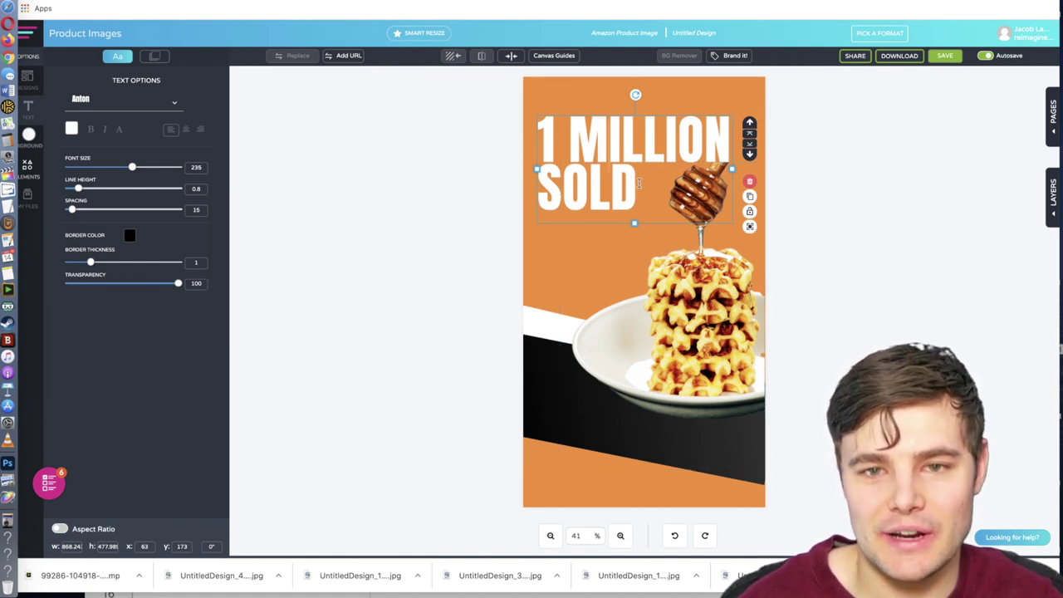
drag(635, 209, 540, 152)
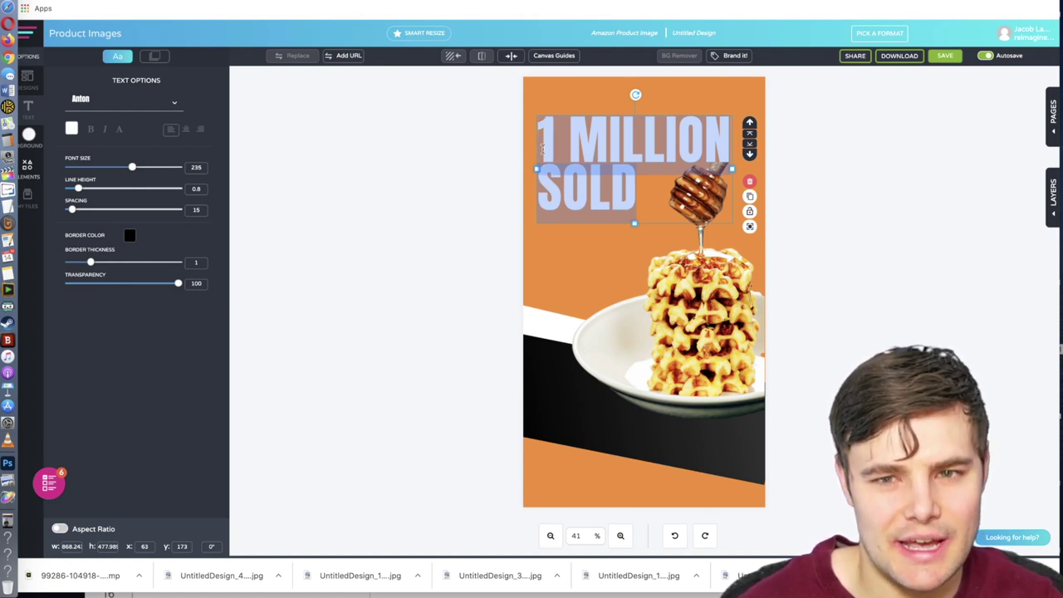
text(G)
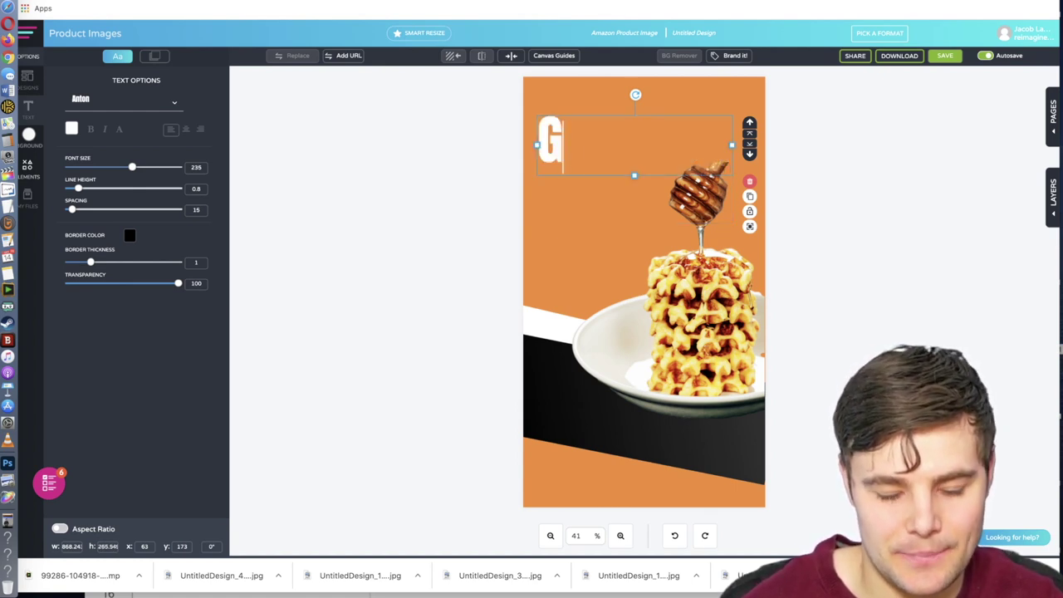
text(LUTEN FREE)
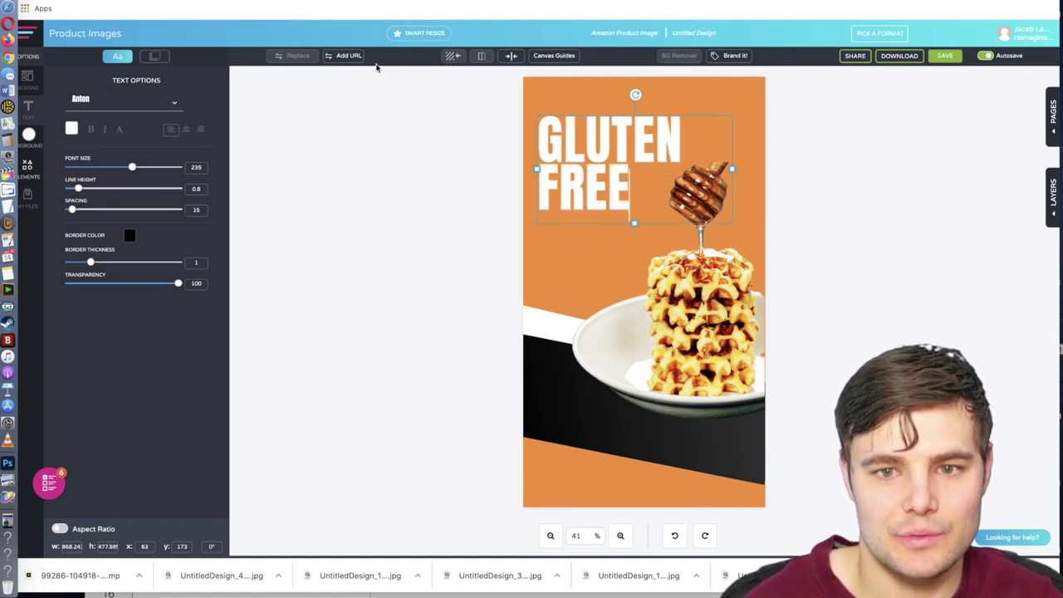
click(827, 82)
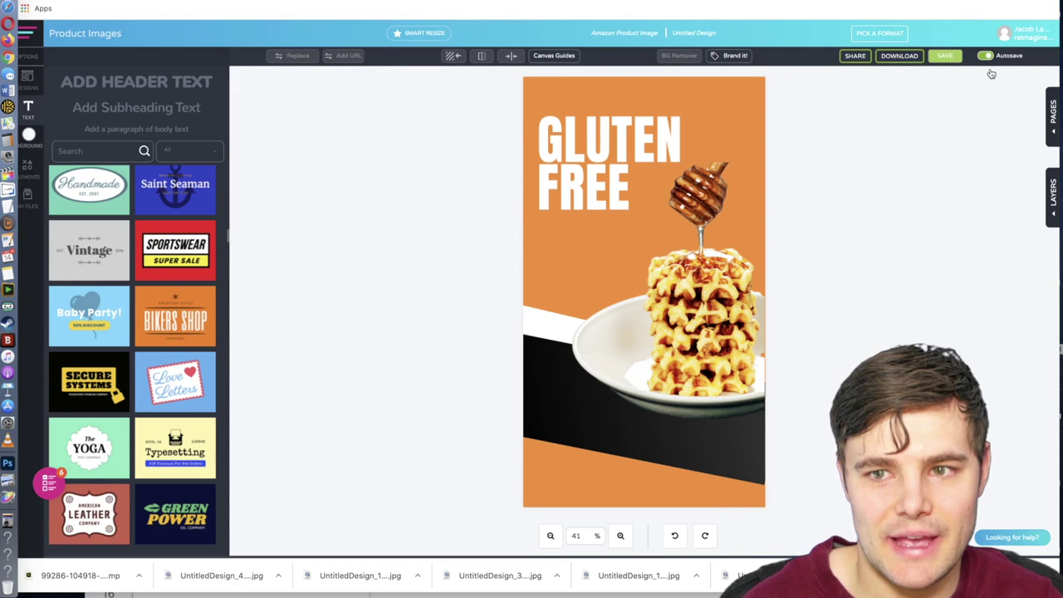
Step: Save the Gluten Free story ad and generate its hi-res image for download
click(1052, 113)
click(900, 56)
click(871, 129)
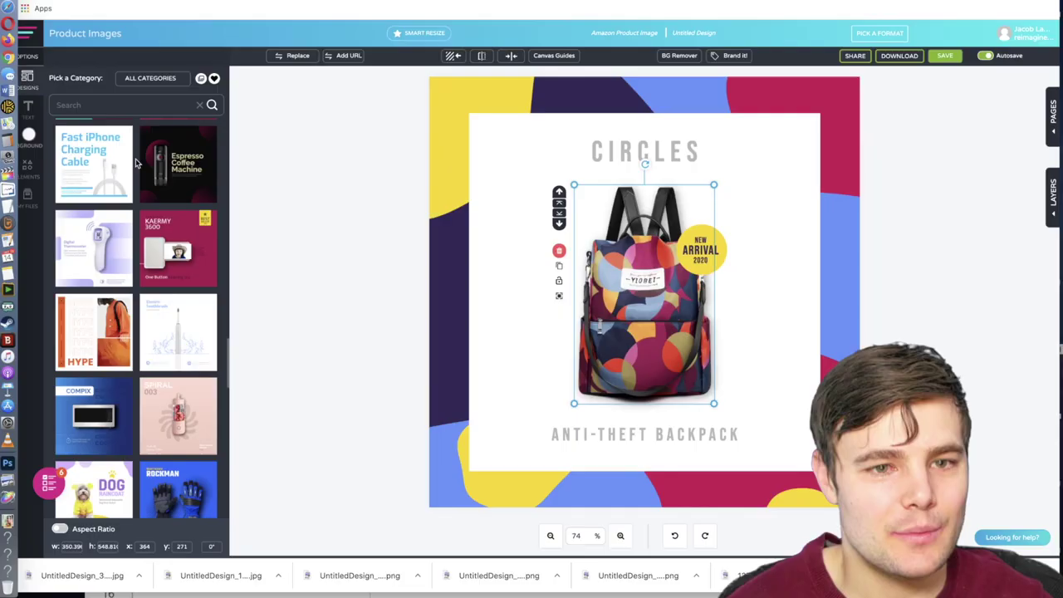
Step: Start a new square design from the orange Circular Saw template headlined 1 MILLION SOLD
scroll(162, 191, down, 2)
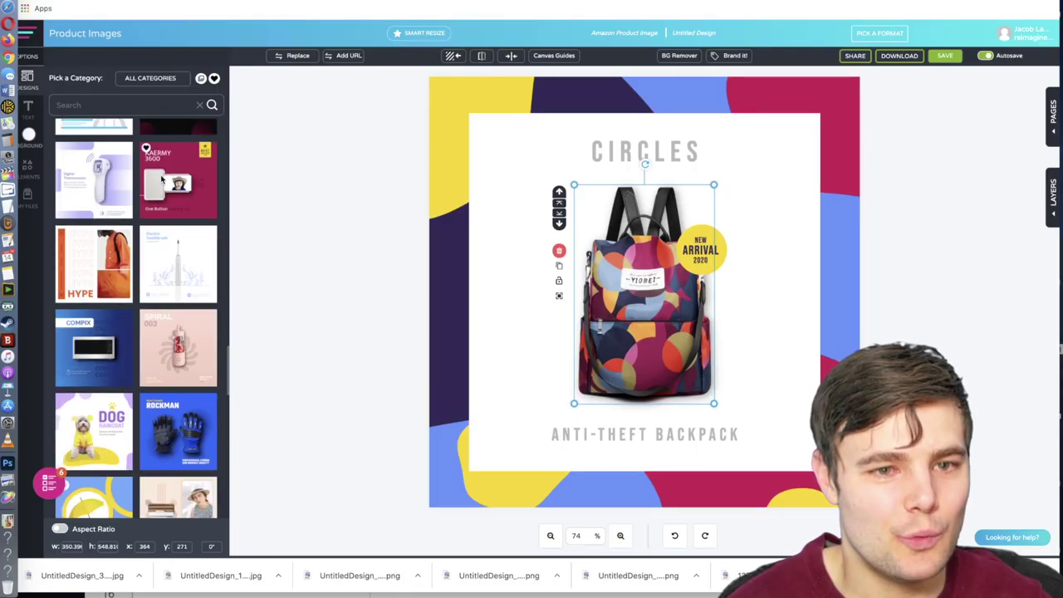
scroll(149, 240, down, 10)
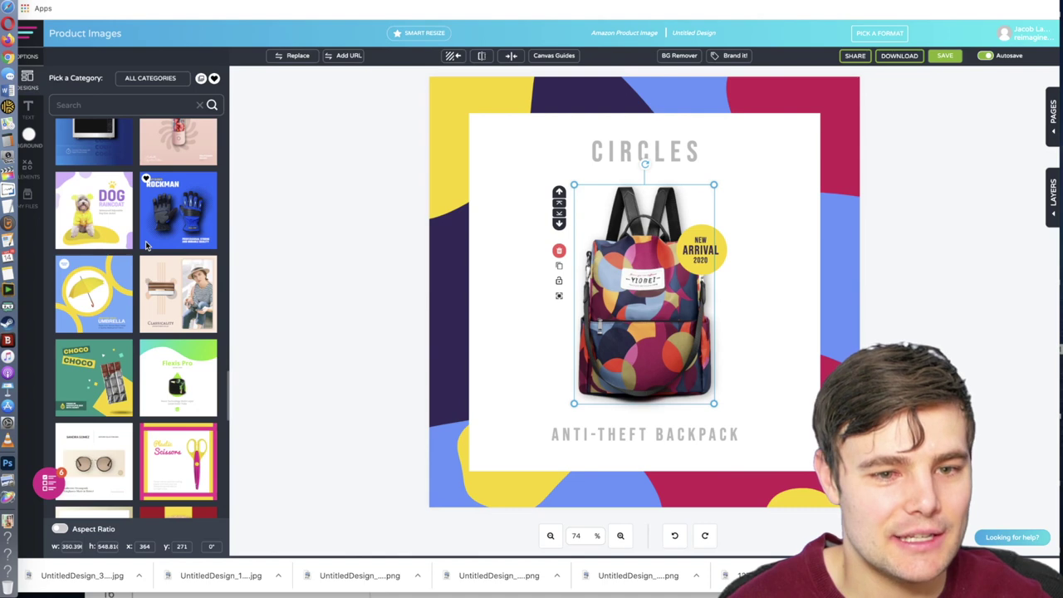
scroll(149, 245, down, 5)
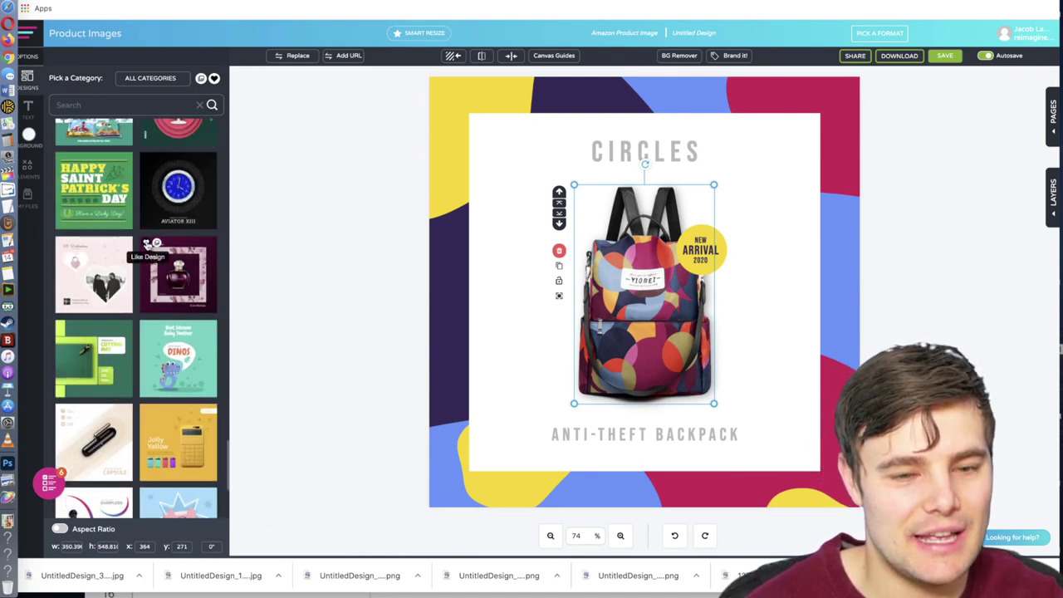
scroll(158, 246, down, 10)
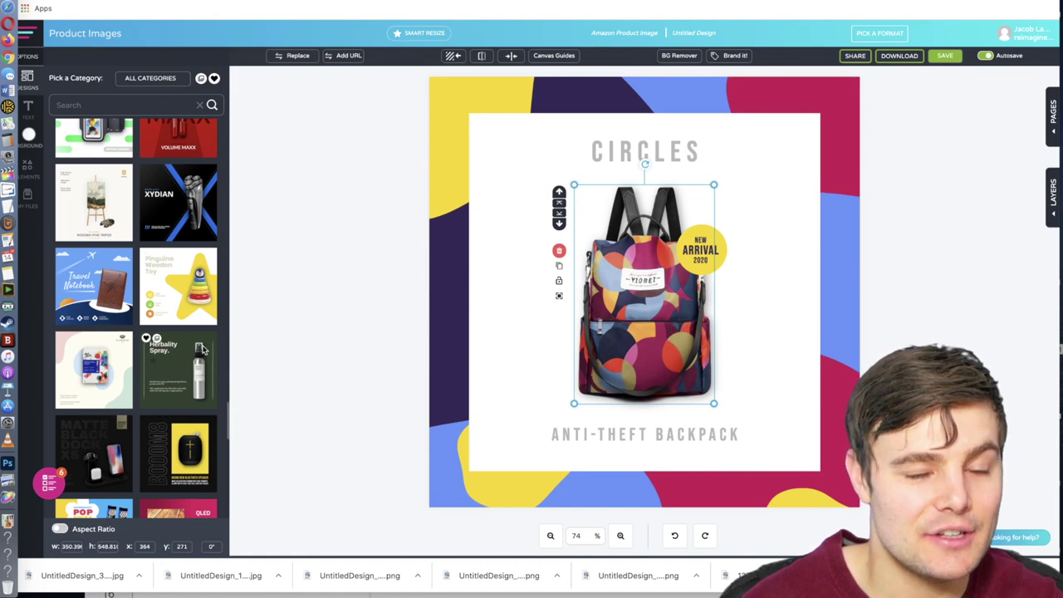
scroll(153, 349, down, 1)
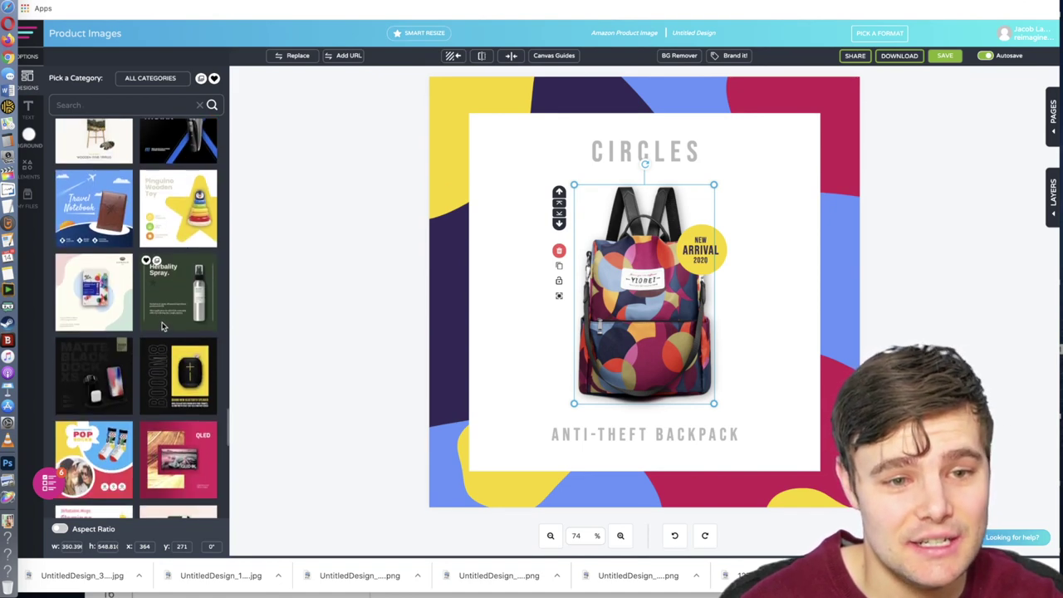
scroll(162, 325, down, 5)
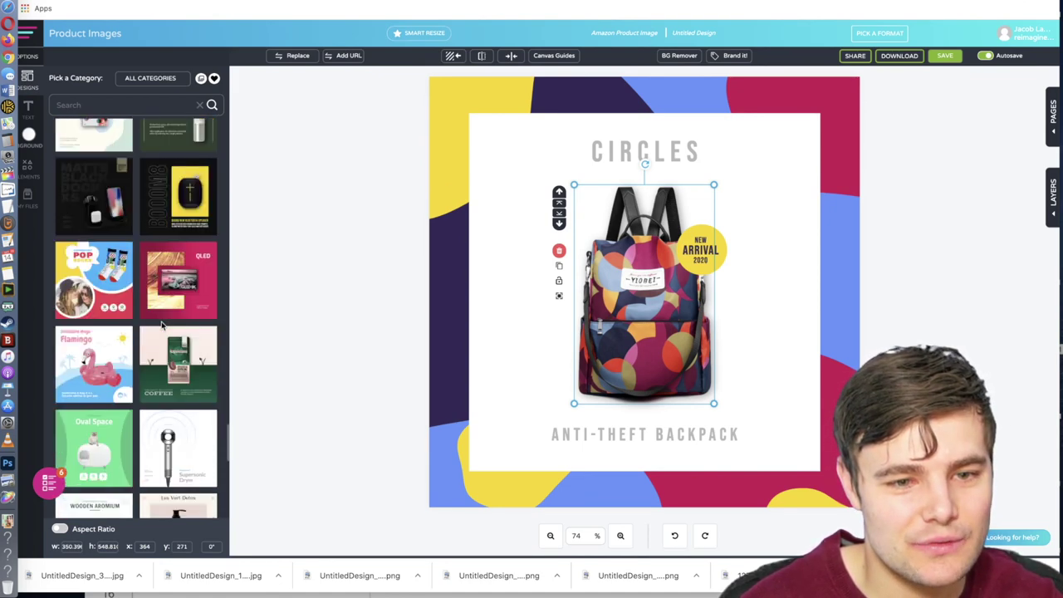
scroll(137, 420, down, 10)
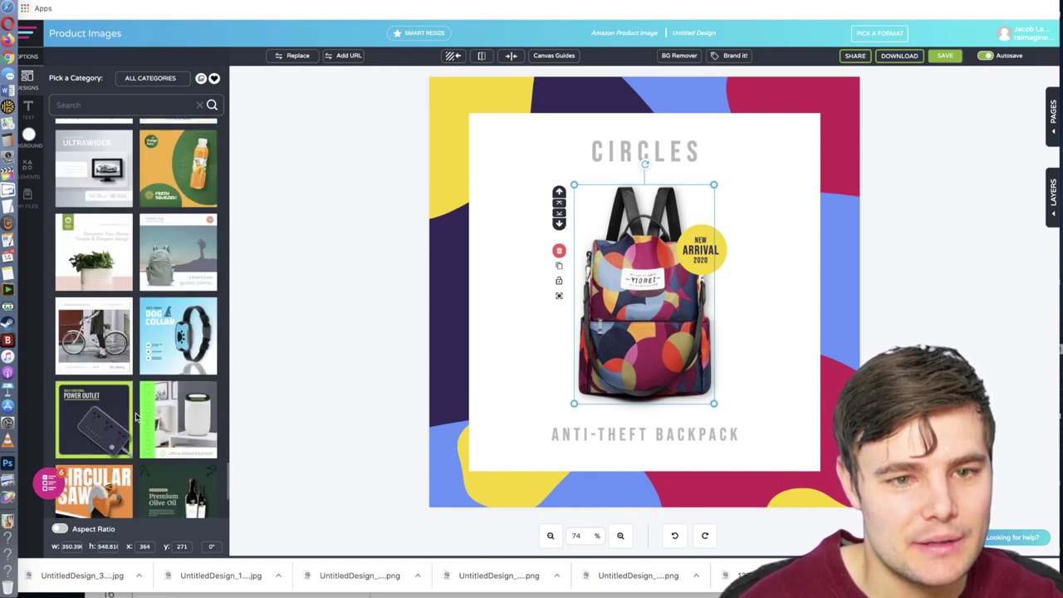
scroll(137, 418, down, 2)
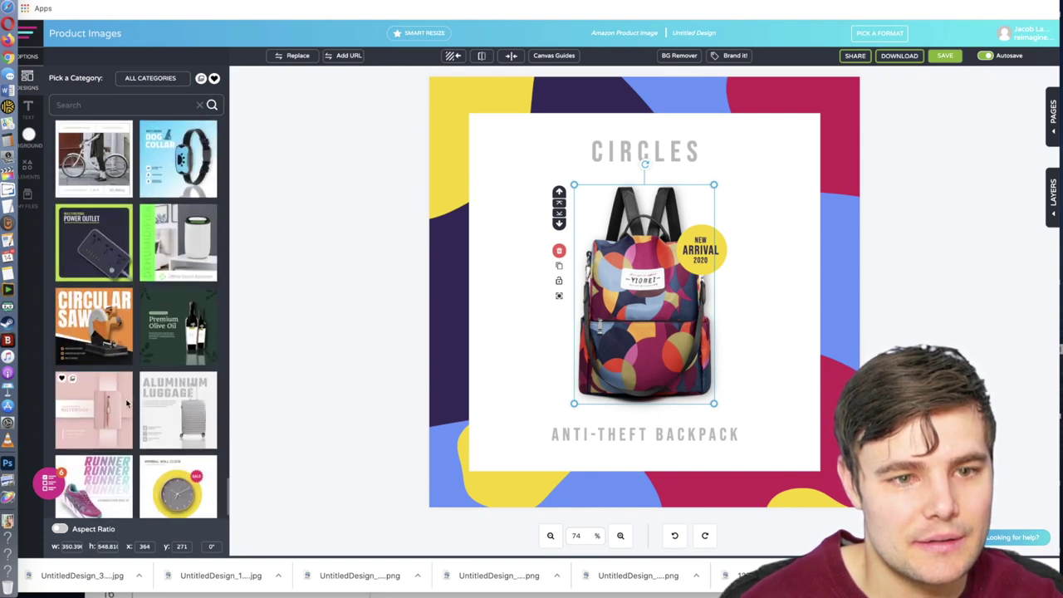
click(95, 336)
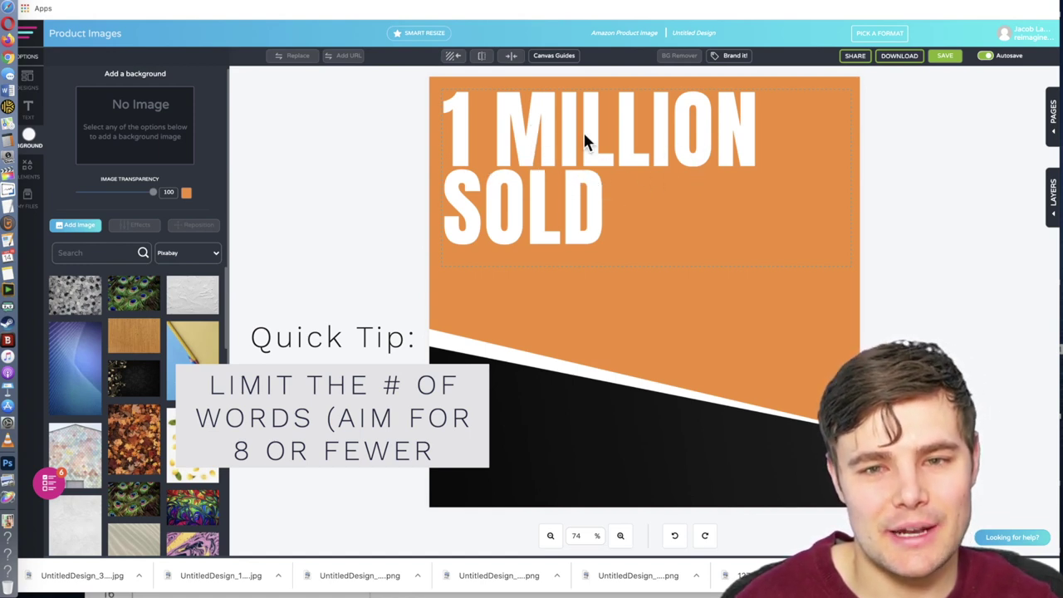
Step: Add the waffle photo from Photos Edits, enlarge it at right, and bring the headline forward
click(29, 196)
click(87, 173)
click(81, 185)
drag(522, 166, 783, 451)
drag(712, 332, 487, 83)
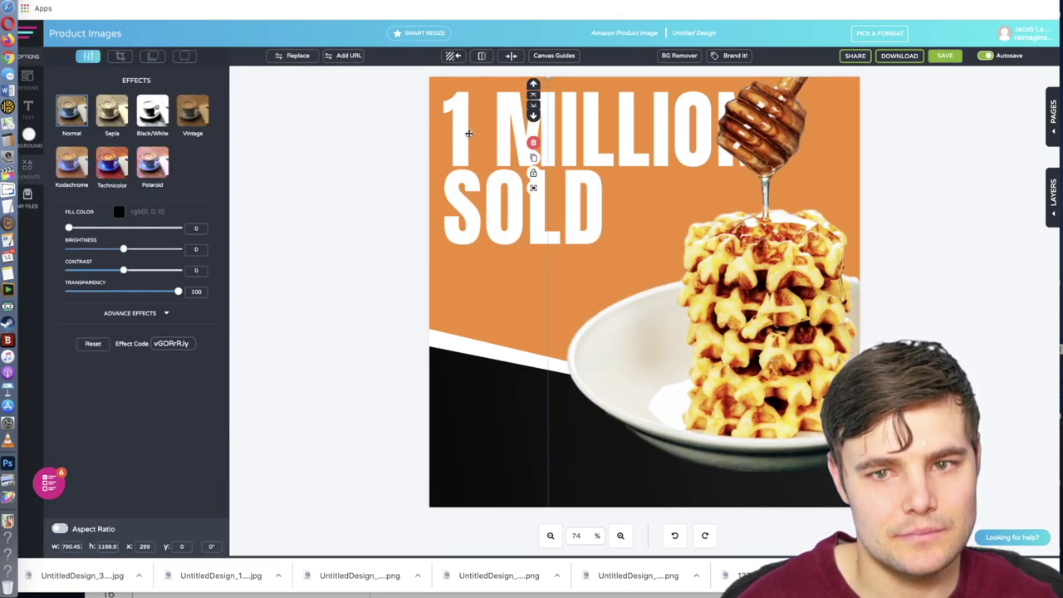
click(523, 208)
click(868, 98)
drag(748, 332, 779, 332)
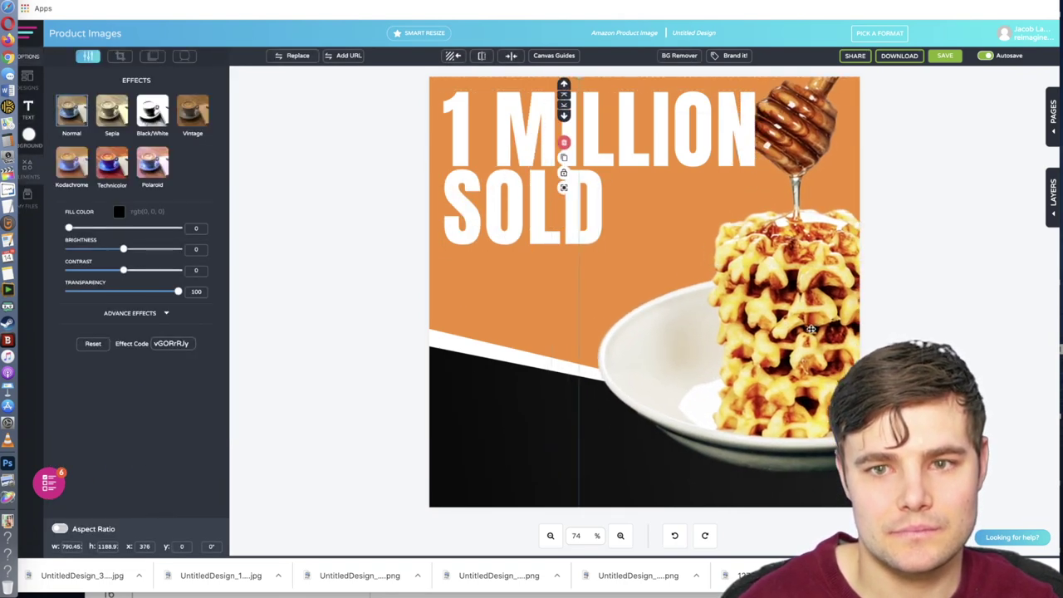
click(941, 46)
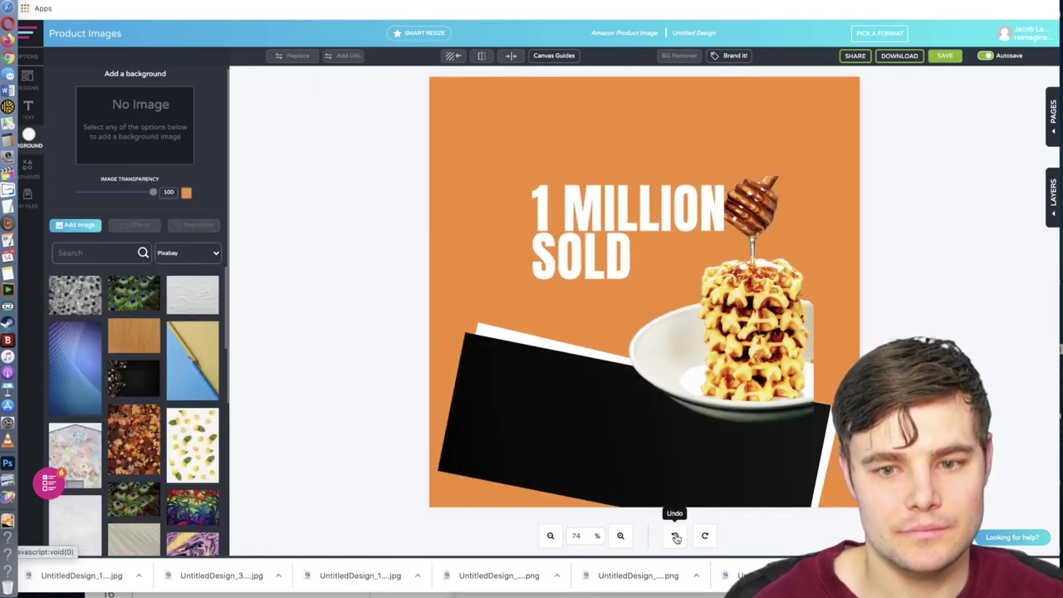
Step: Smart Resize the design to the 1080 x 1920 story size and reposition the waffle photo
click(676, 539)
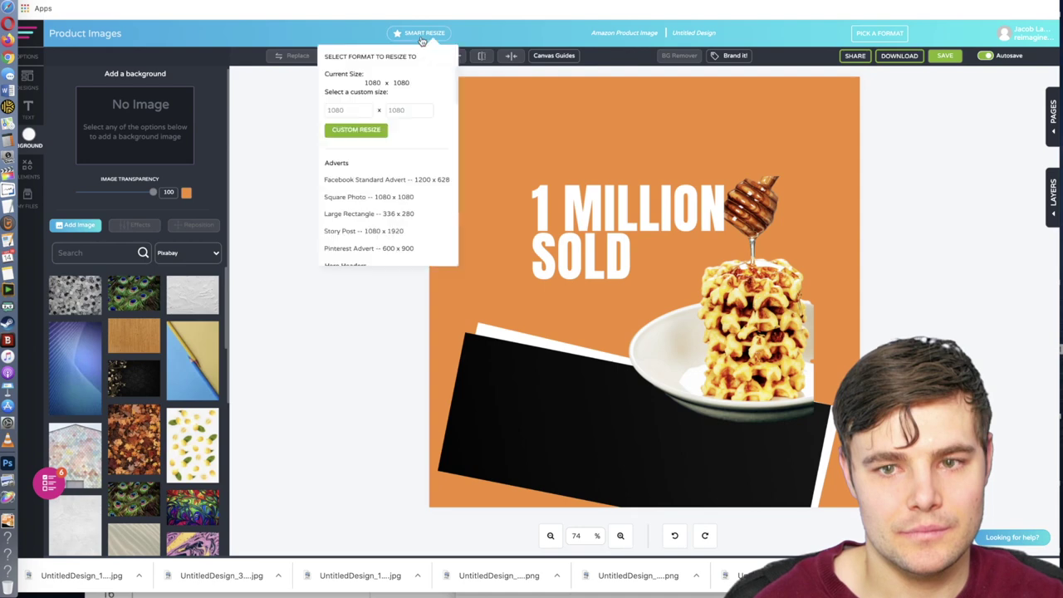
mouse_move(133, 168)
mouse_down()
mouse_move(145, 168)
mouse_move(124, 168)
mouse_up()
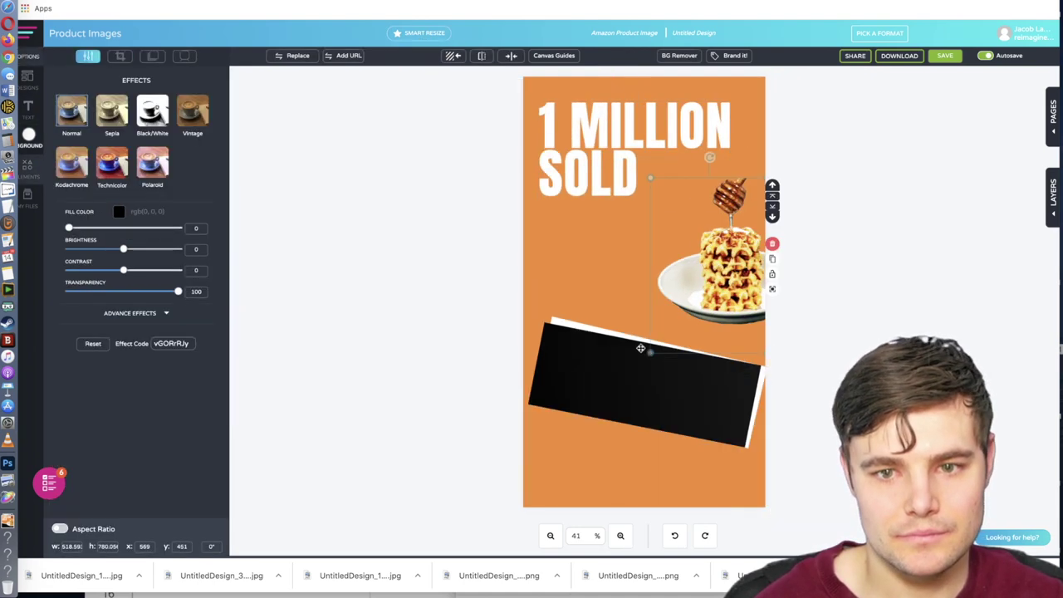
click(644, 374)
drag(548, 378, 596, 335)
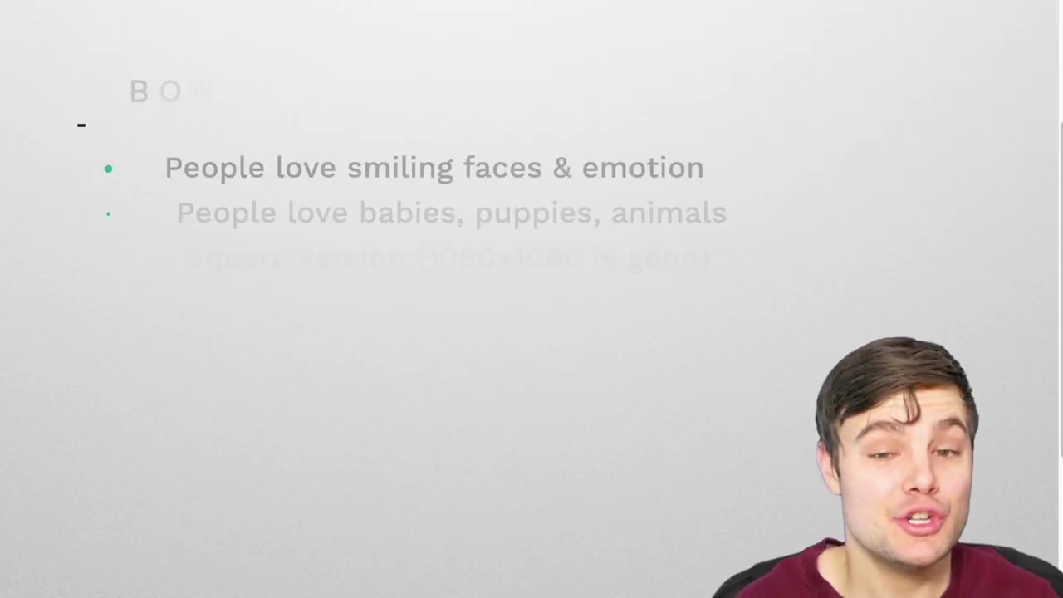
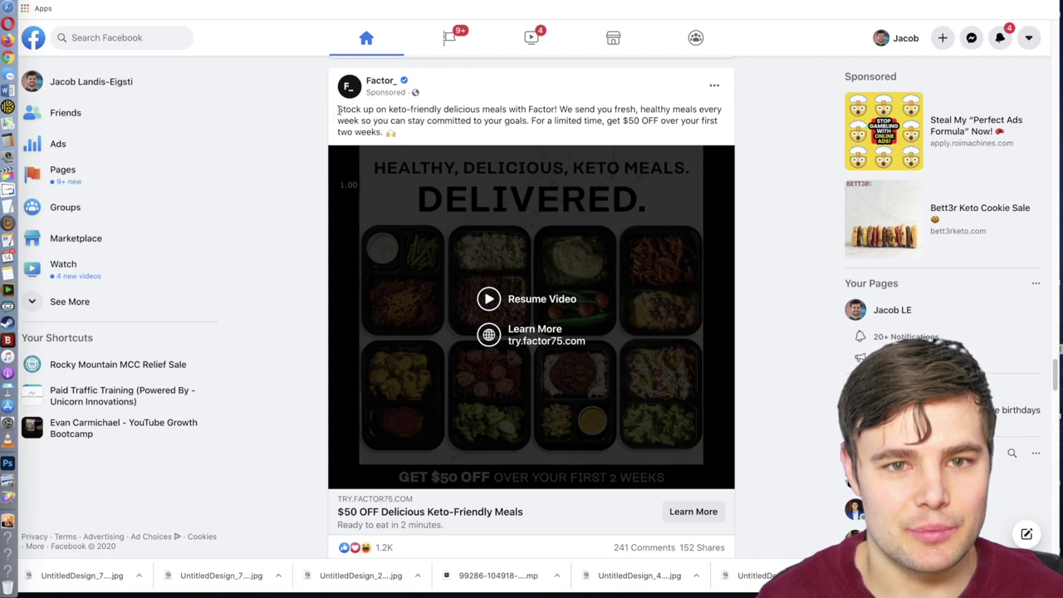
Step: Read the Factor ad's primary text and headline in the Facebook feed, then switch back to Google Sheets
drag(338, 109, 408, 140)
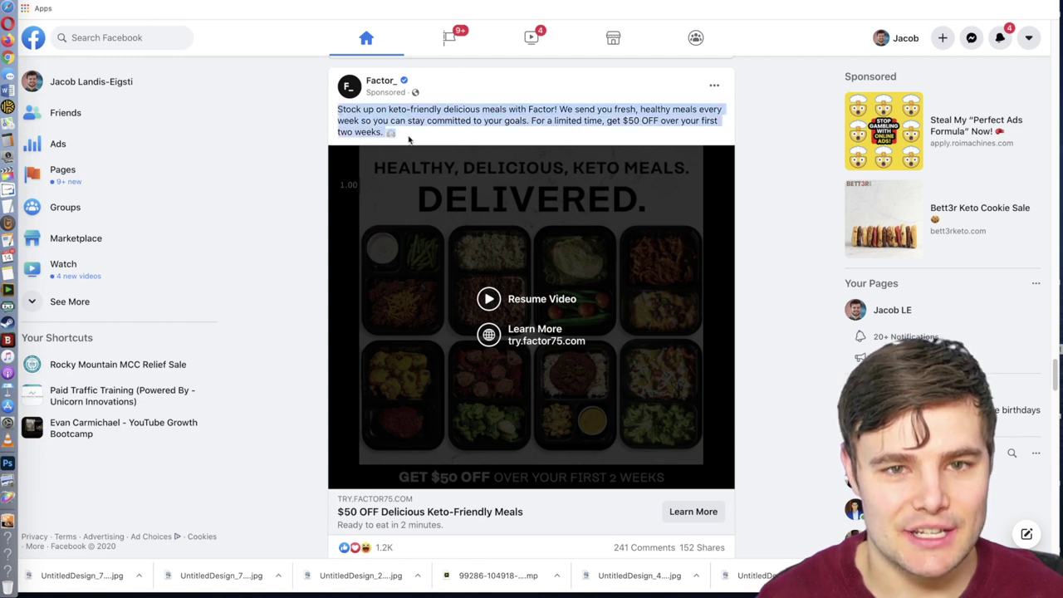
click(283, 170)
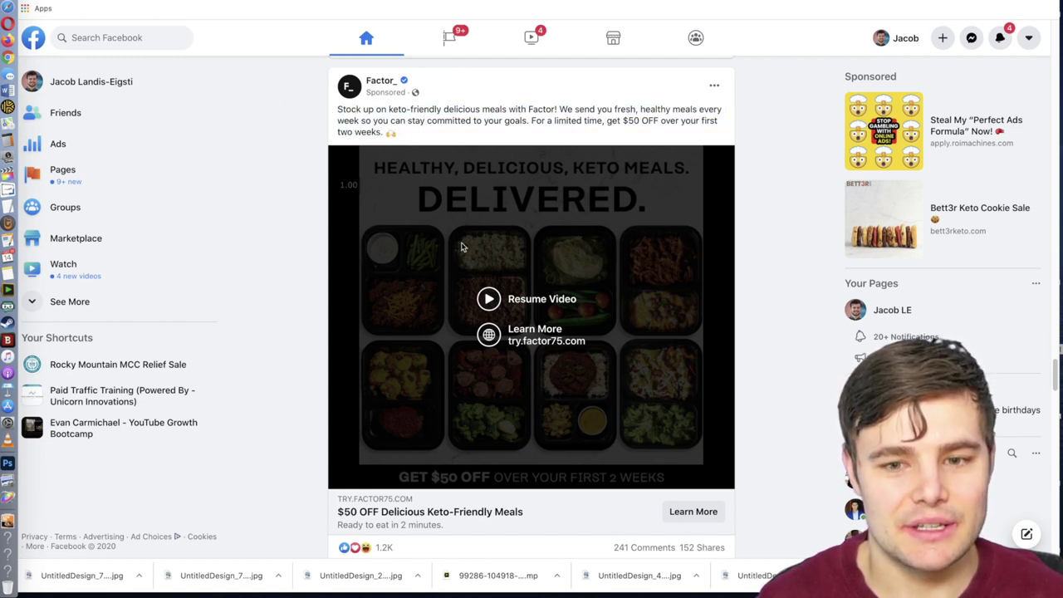
scroll(456, 237, down, 1)
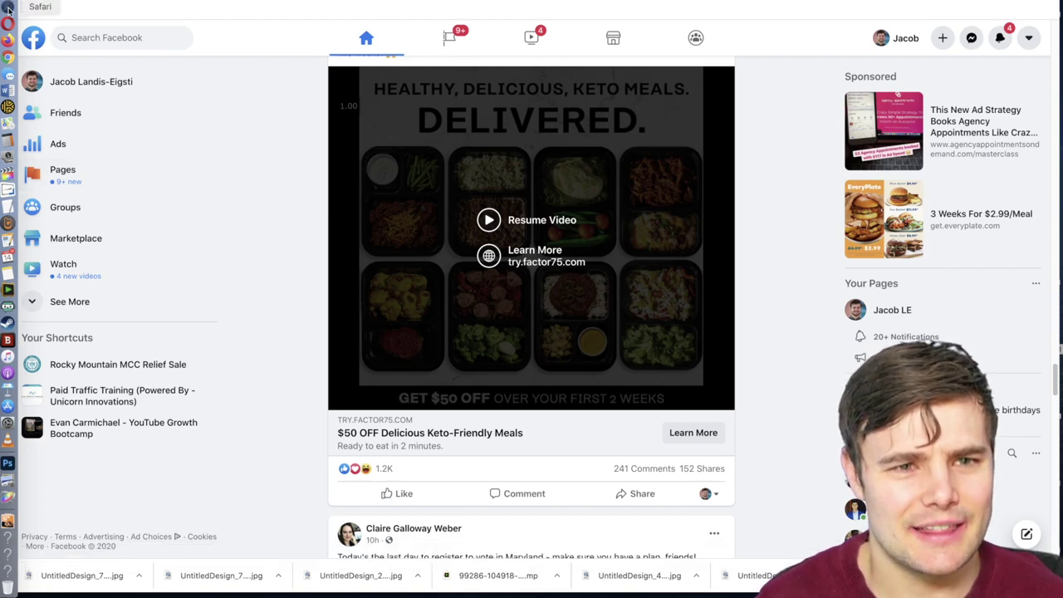
key(super+grave)
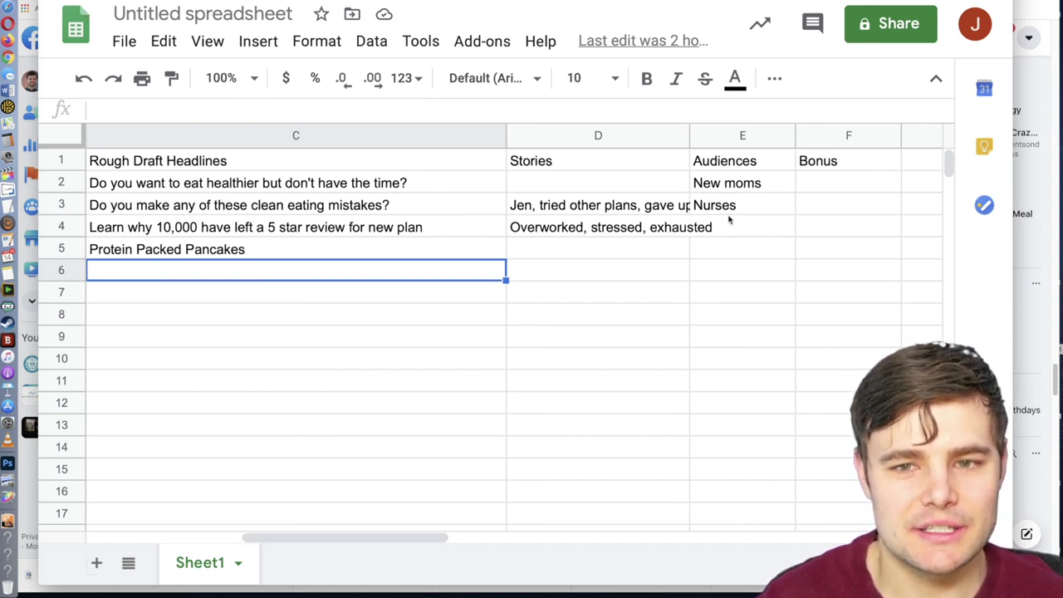
Step: Move between the budget notes, Facebook feed and spreadsheet windows, then open the template's File menu
drag(443, 536, 289, 539)
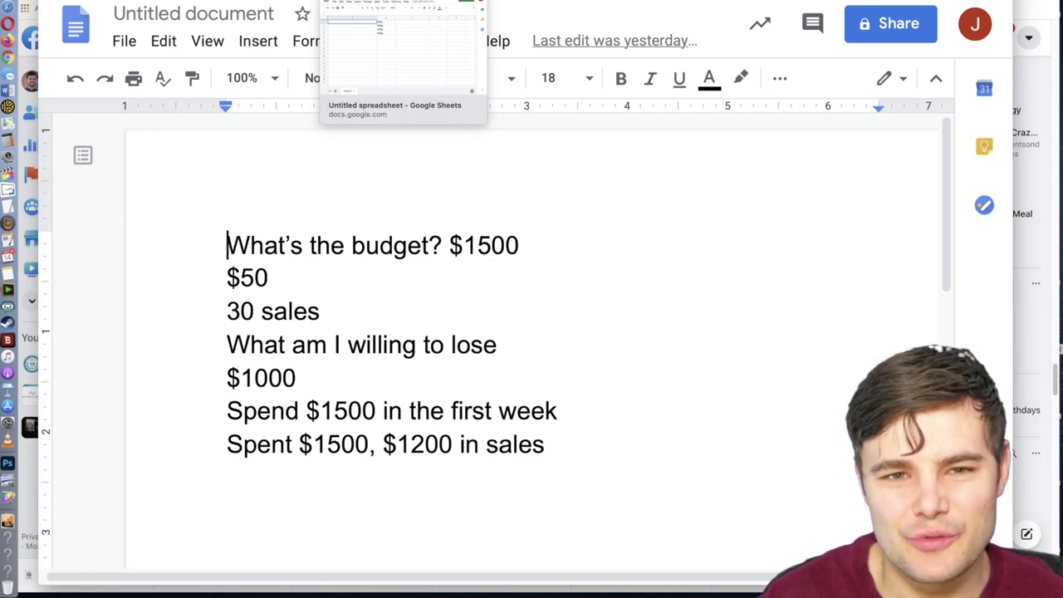
click(403, 1)
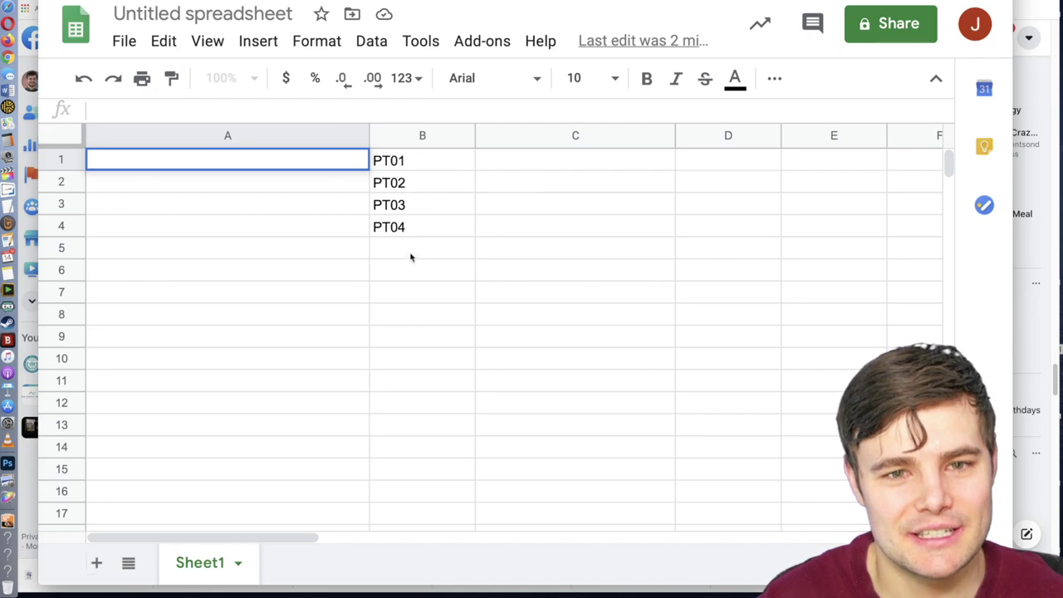
click(10, 58)
scroll(280, 266, up, 3)
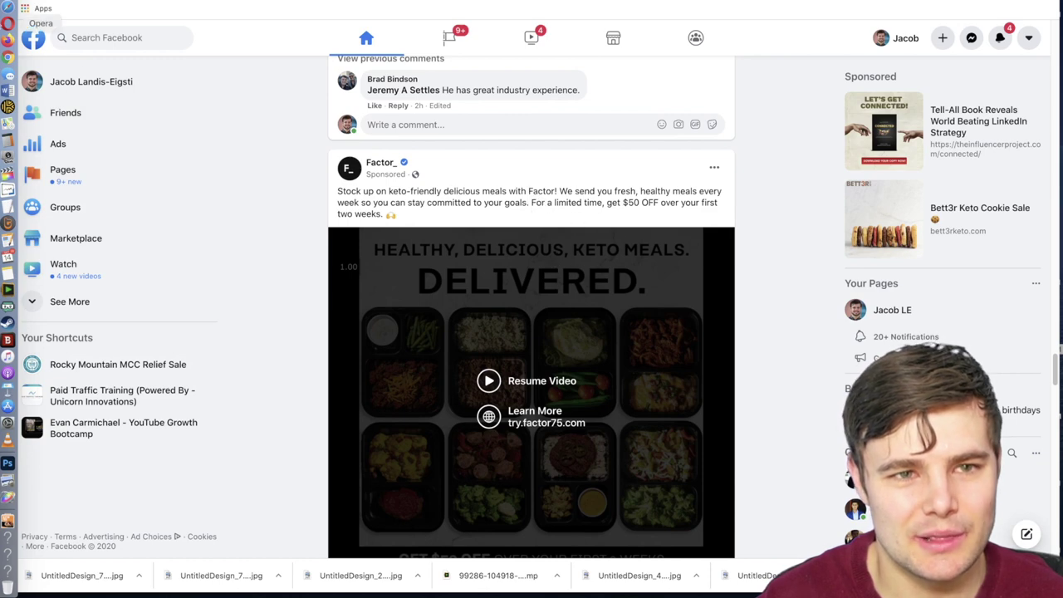
click(10, 7)
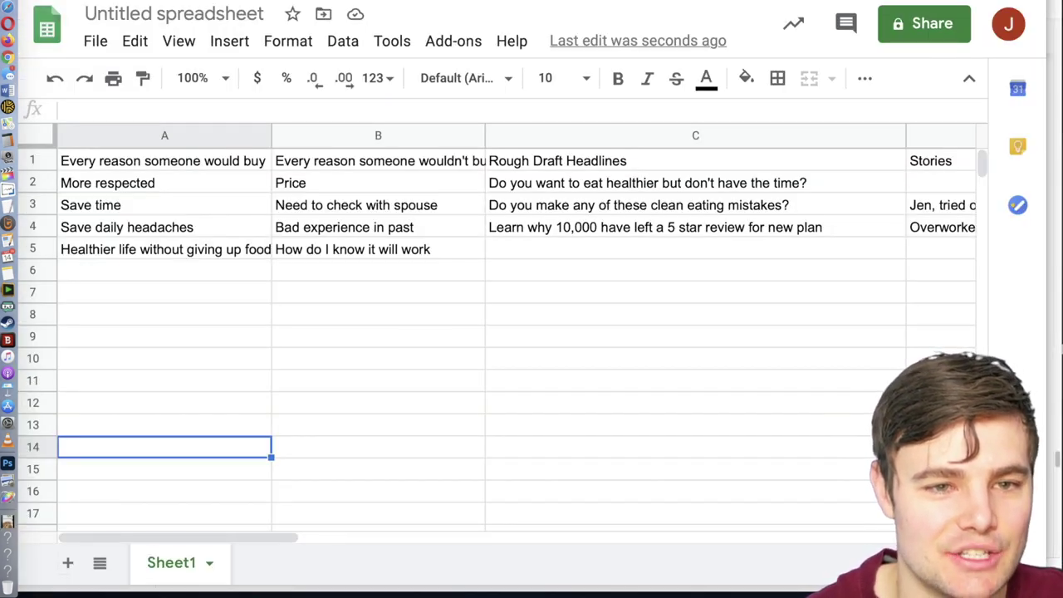
click(95, 43)
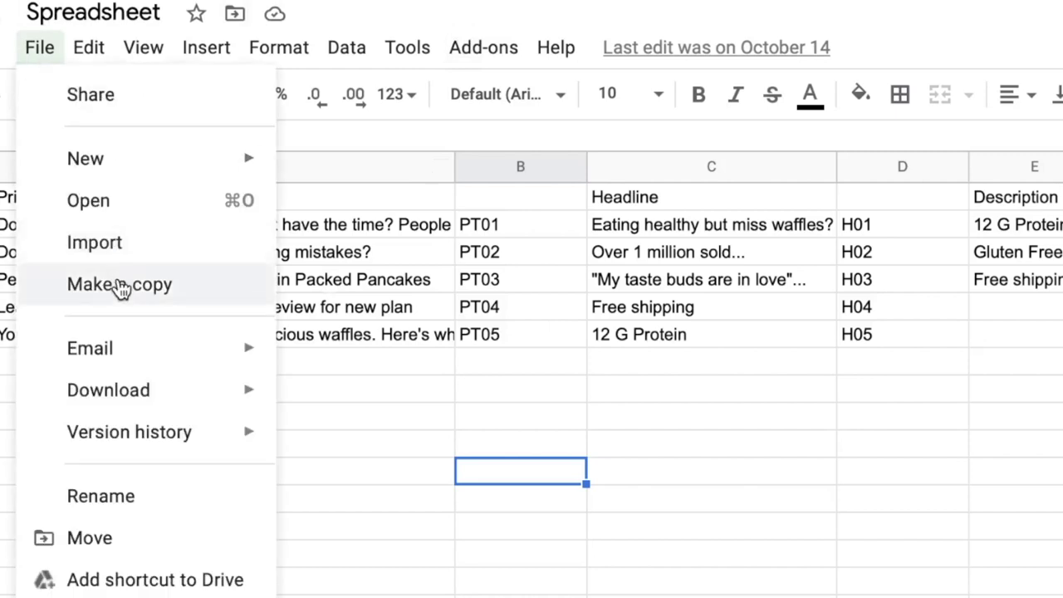
Step: Code the Gluten Free and Free shipping descriptions as D02 and D03 in F3 and F4
click(872, 395)
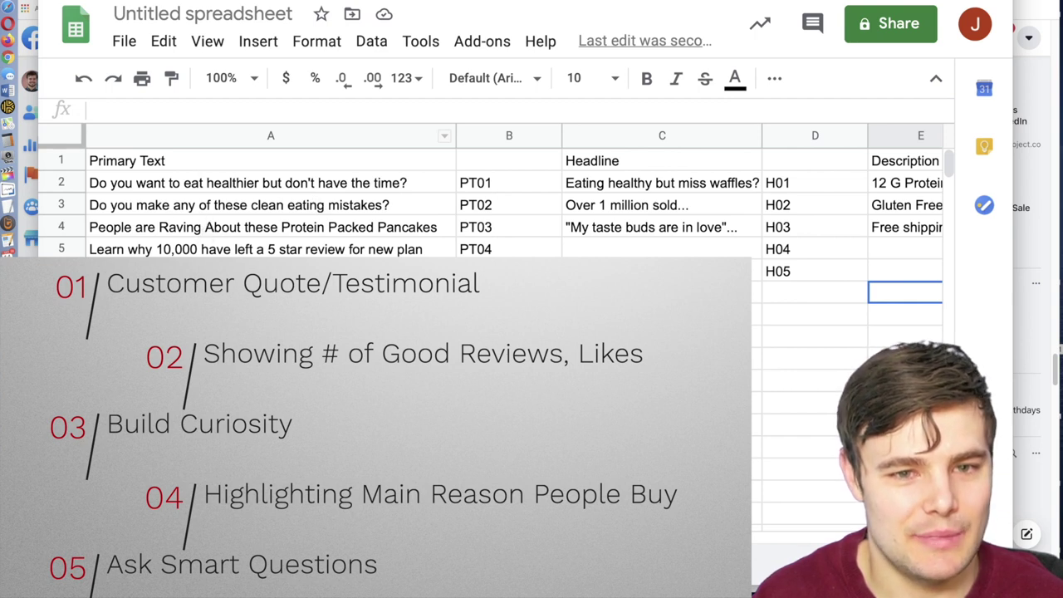
click(271, 136)
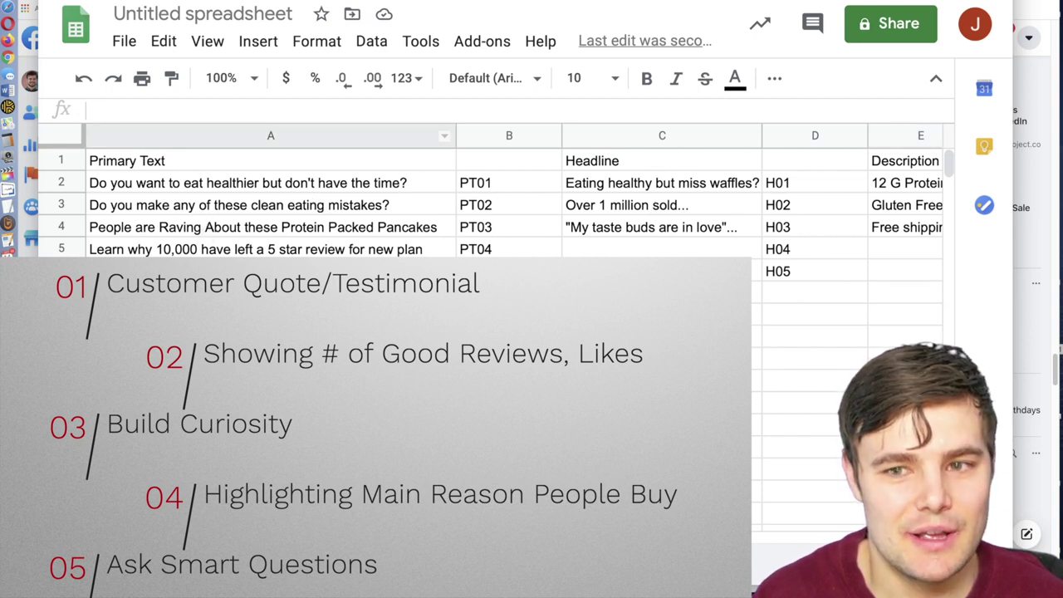
scroll(498, 199, right, 3)
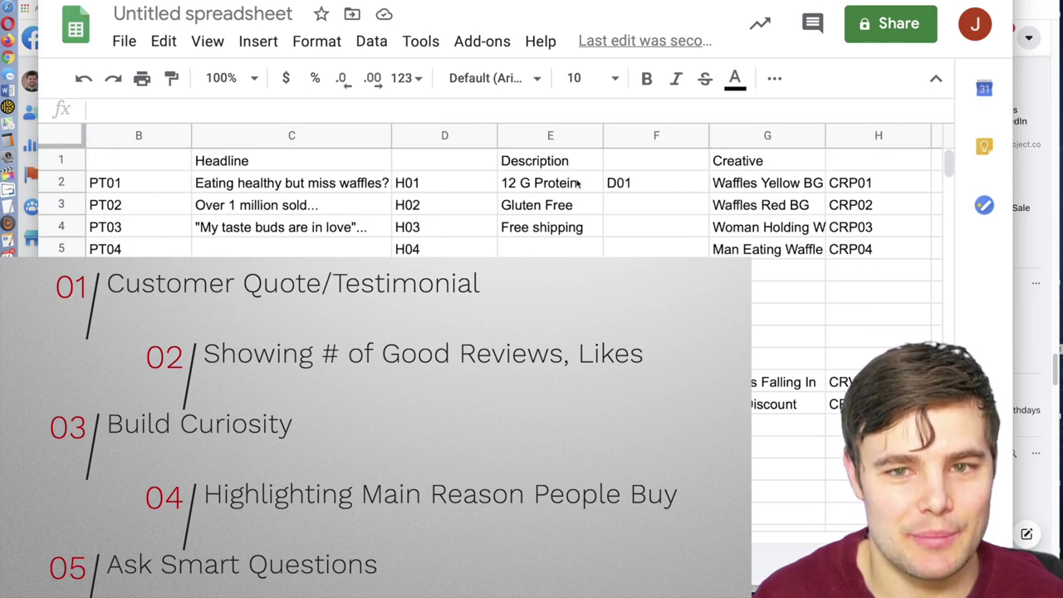
text(D02)
key(Return)
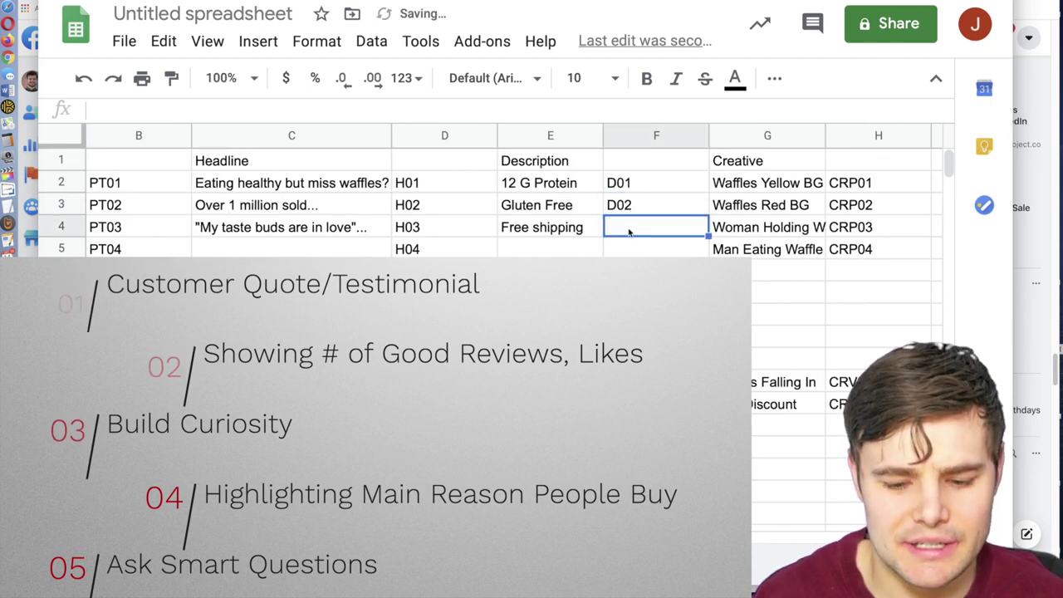
text(D03)
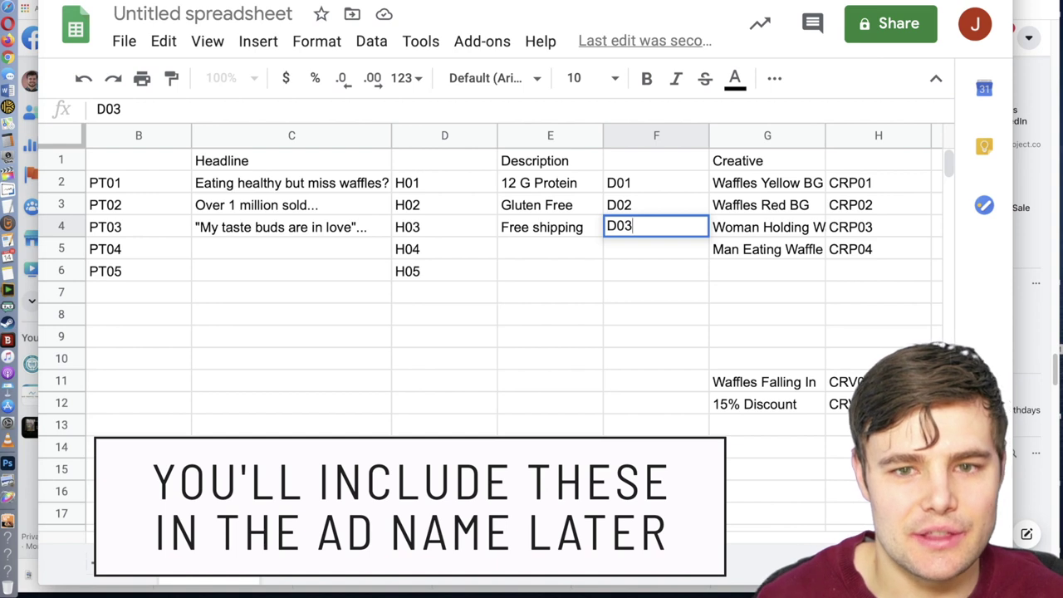
click(625, 297)
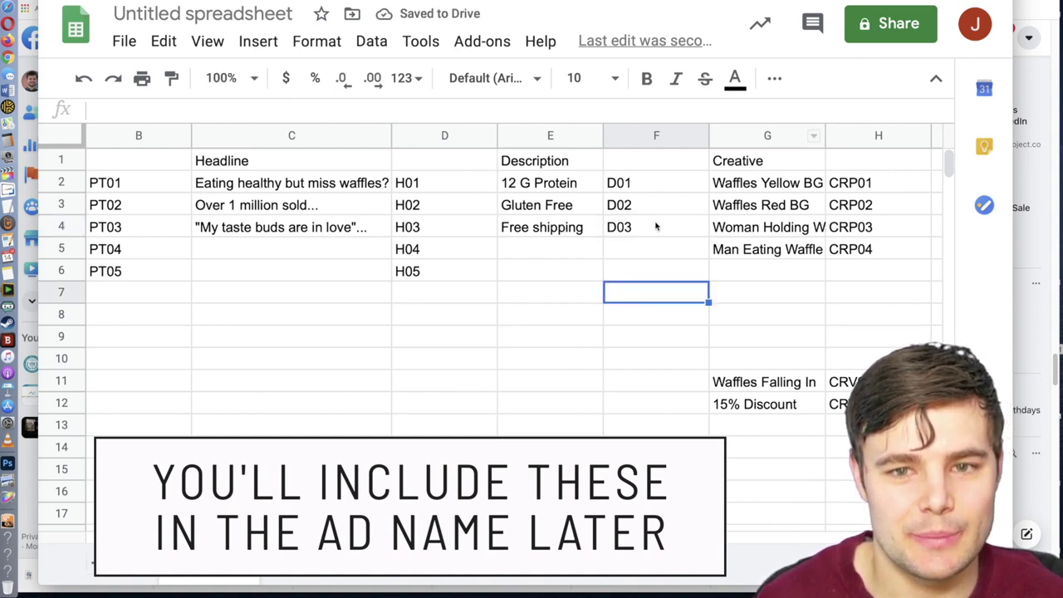
Step: Copy the Free shipping text from E4 into C5 as headline H04
click(577, 234)
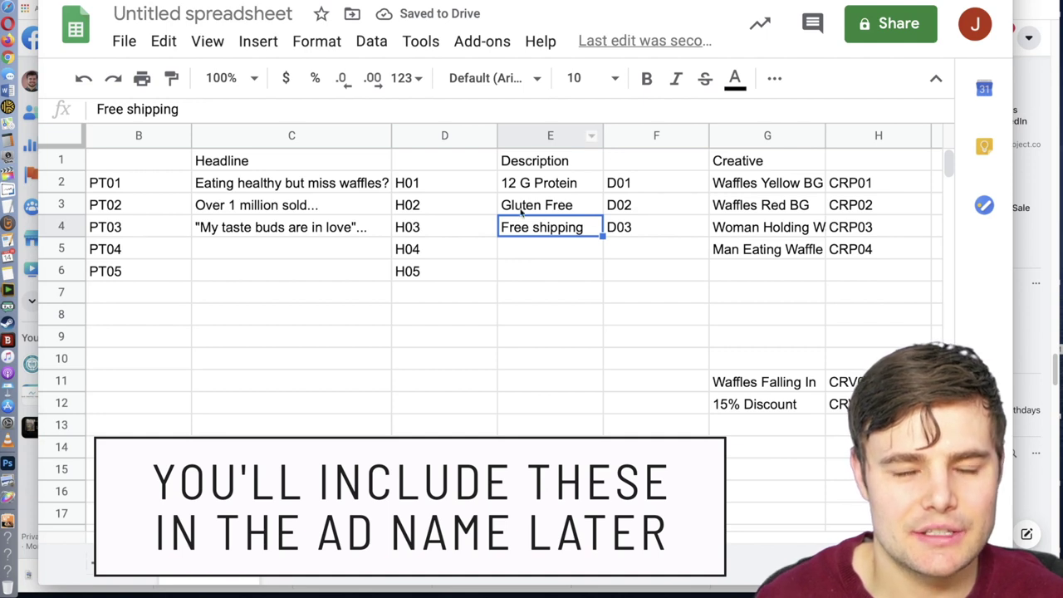
key(ctrl+c)
click(291, 257)
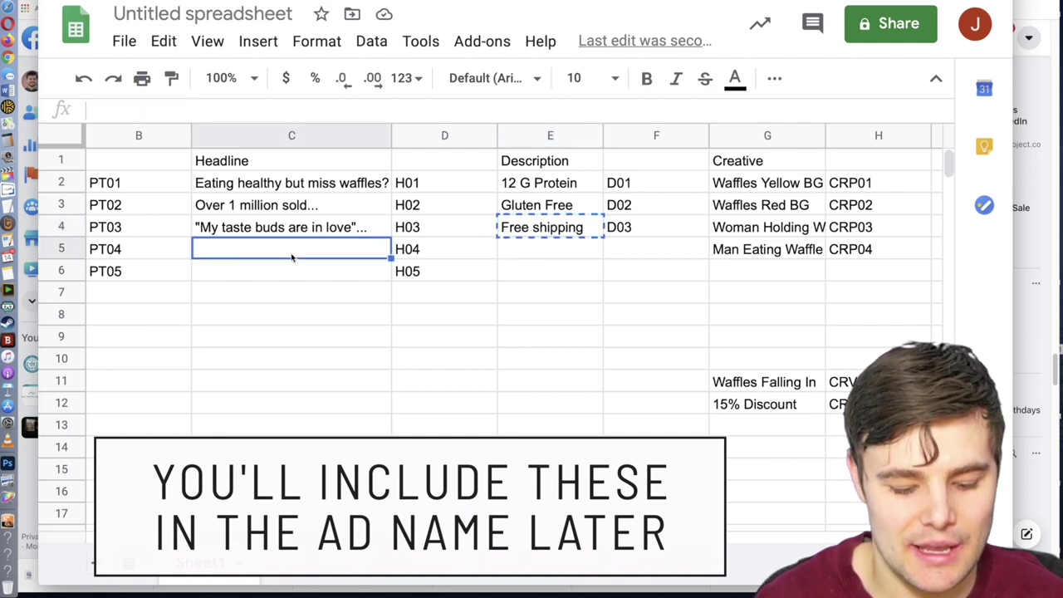
key(ctrl+v)
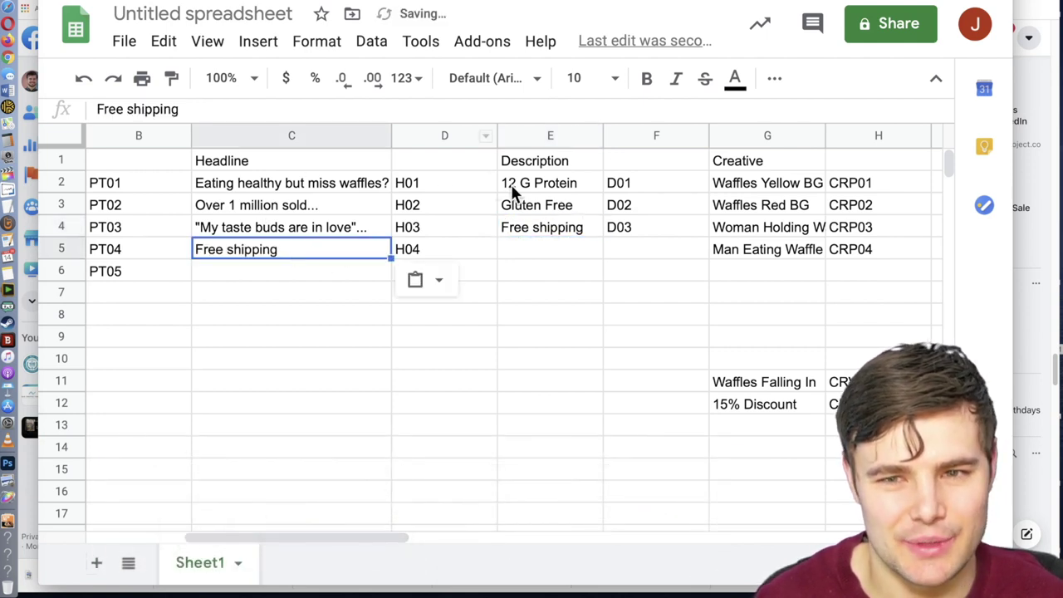
drag(327, 538, 425, 532)
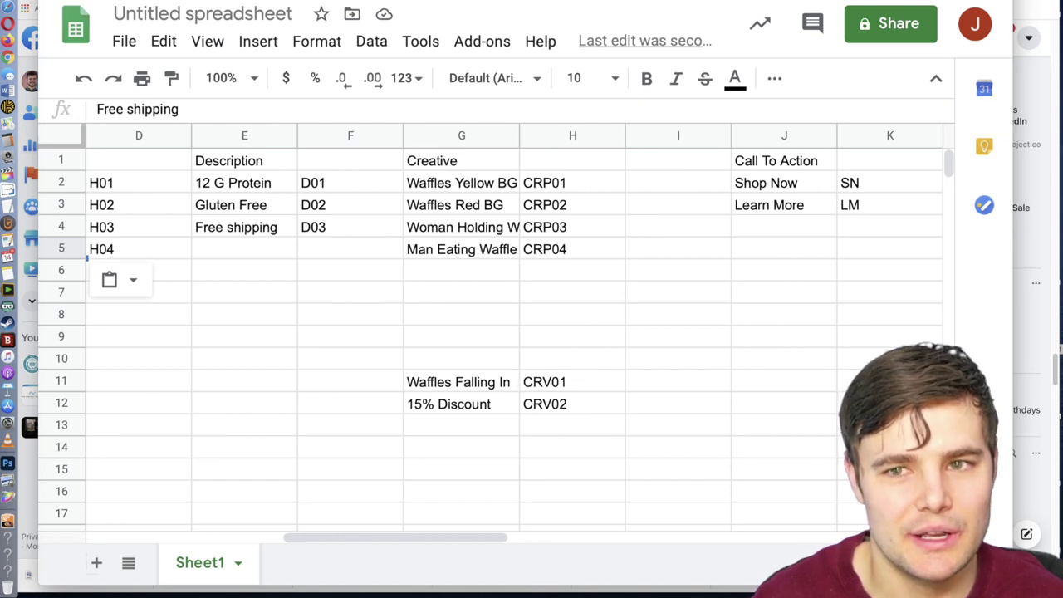
drag(353, 540, 149, 541)
click(209, 382)
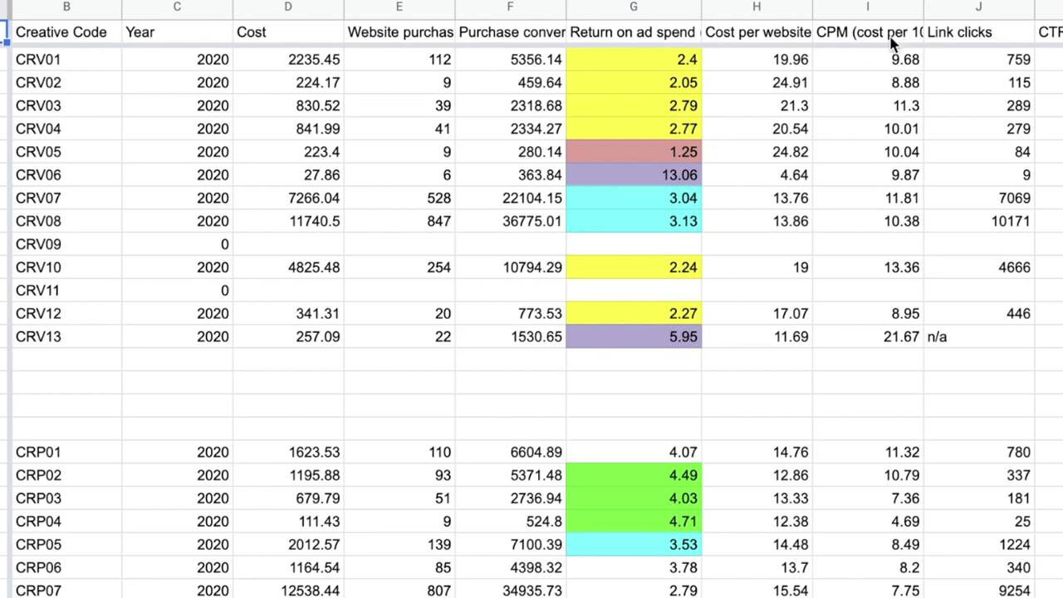
scroll(370, 312, down, 1)
scroll(370, 314, down, 4)
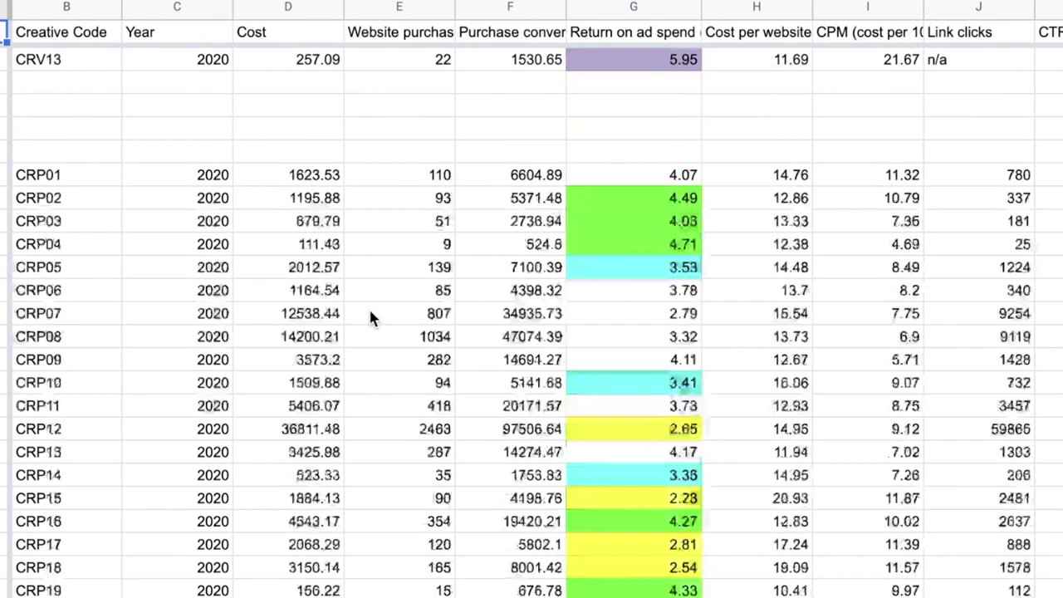
scroll(367, 295, down, 10)
scroll(365, 298, up, 15)
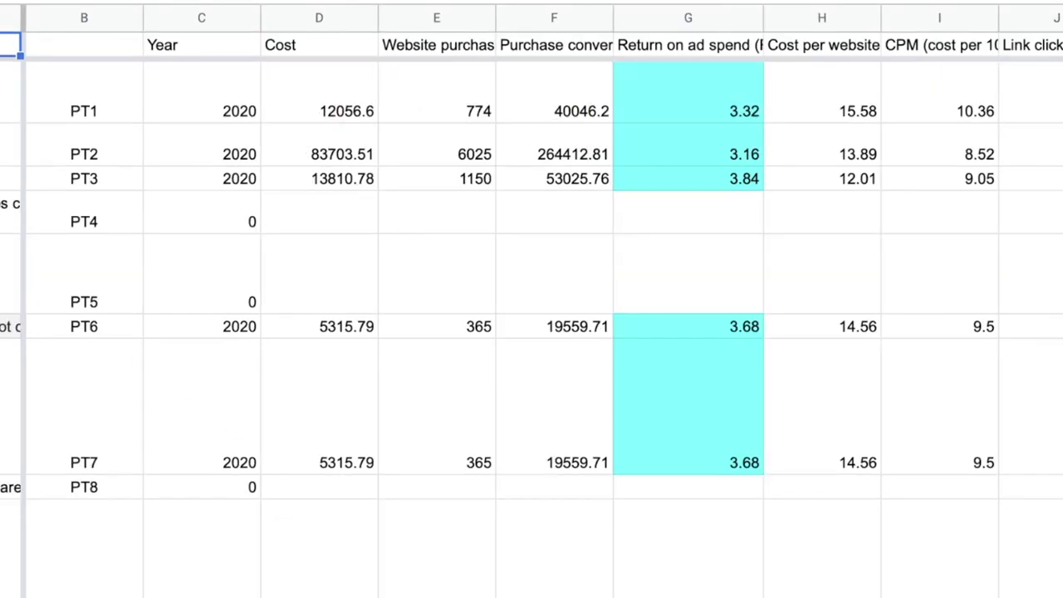
scroll(532, 299, right, 5)
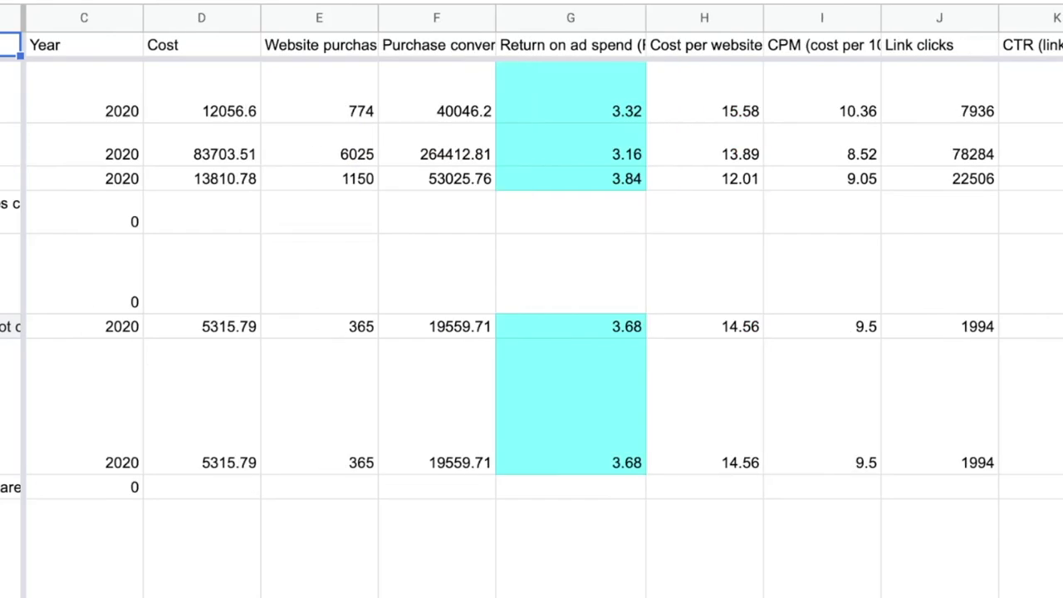
scroll(531, 299, left, 5)
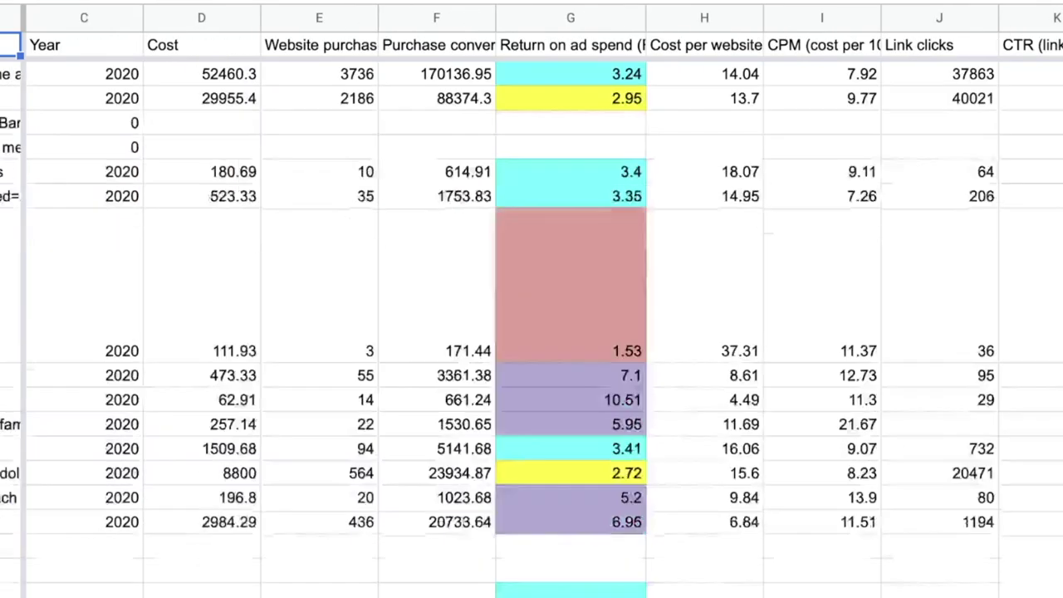
scroll(531, 299, down, 10)
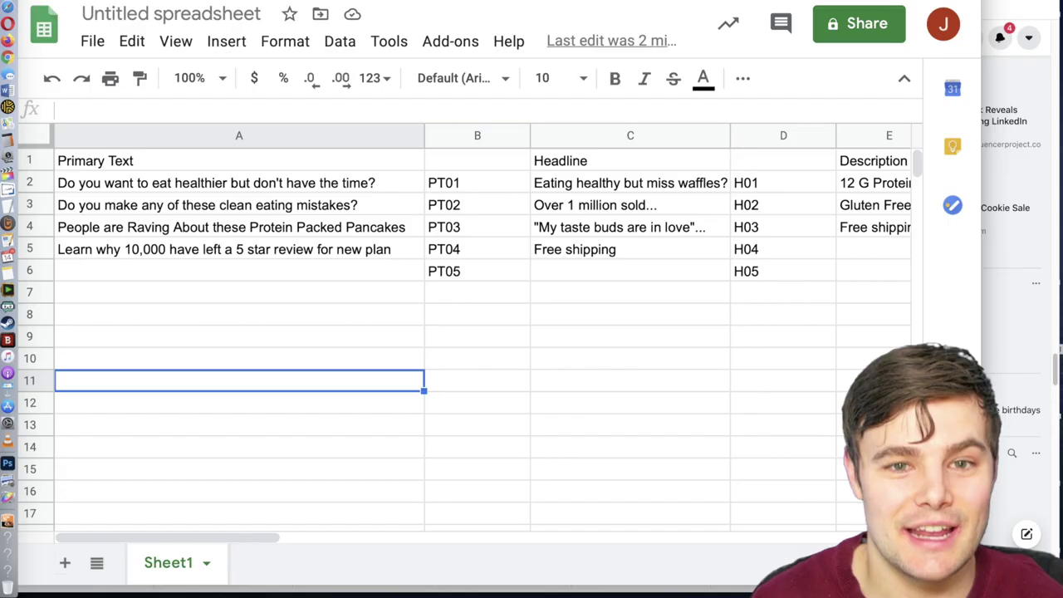
Step: Scroll the coded spreadsheet sideways before moving to the Ads Manager ads table
drag(191, 529, 358, 512)
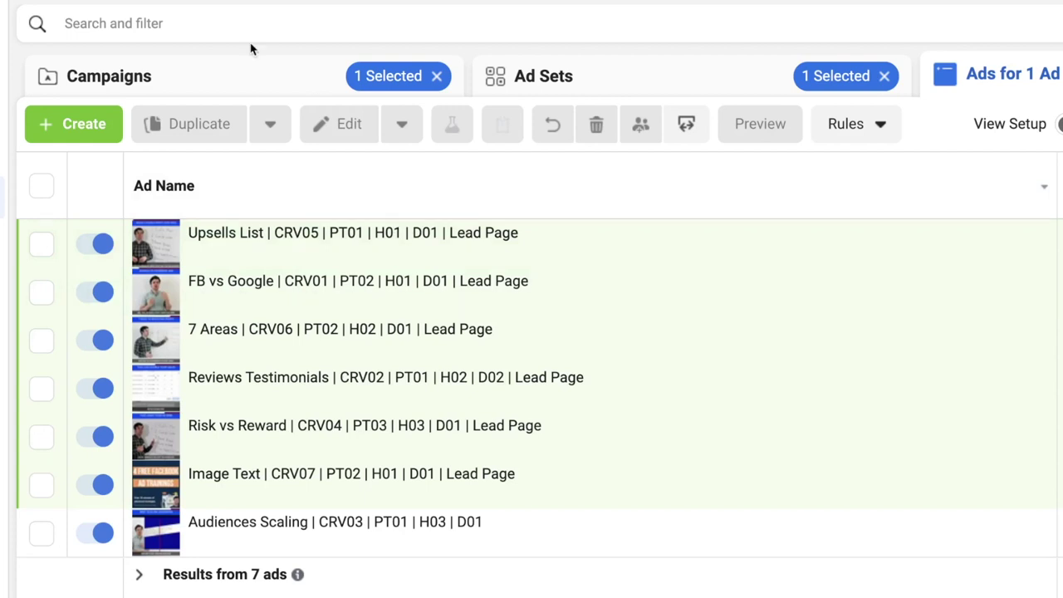
Step: Filter the ads list to 'Ad Name contains h01' and 'Campaign Name contains cold'
click(258, 17)
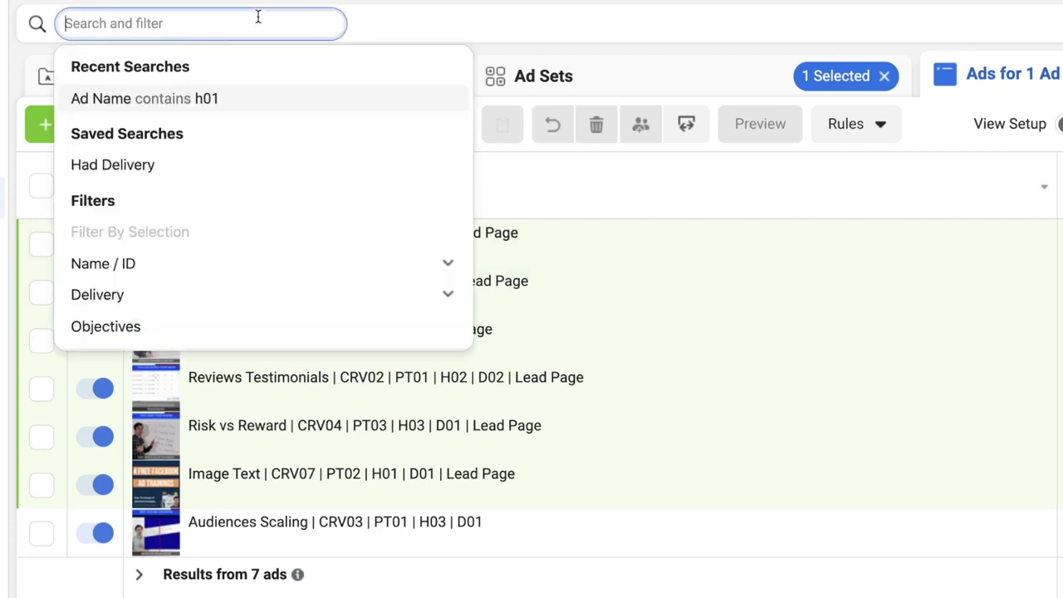
click(189, 99)
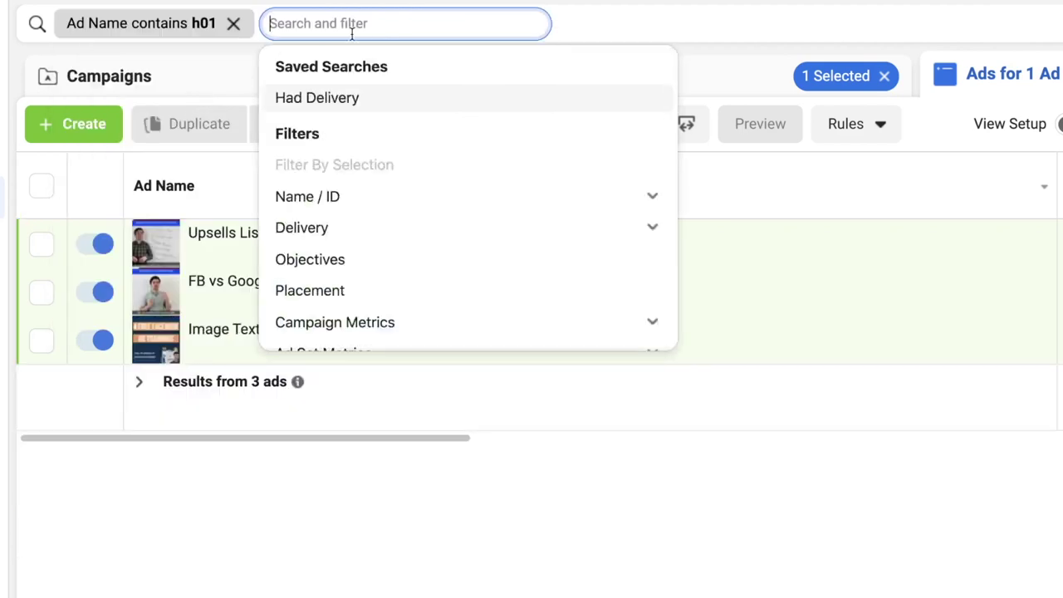
text(cold)
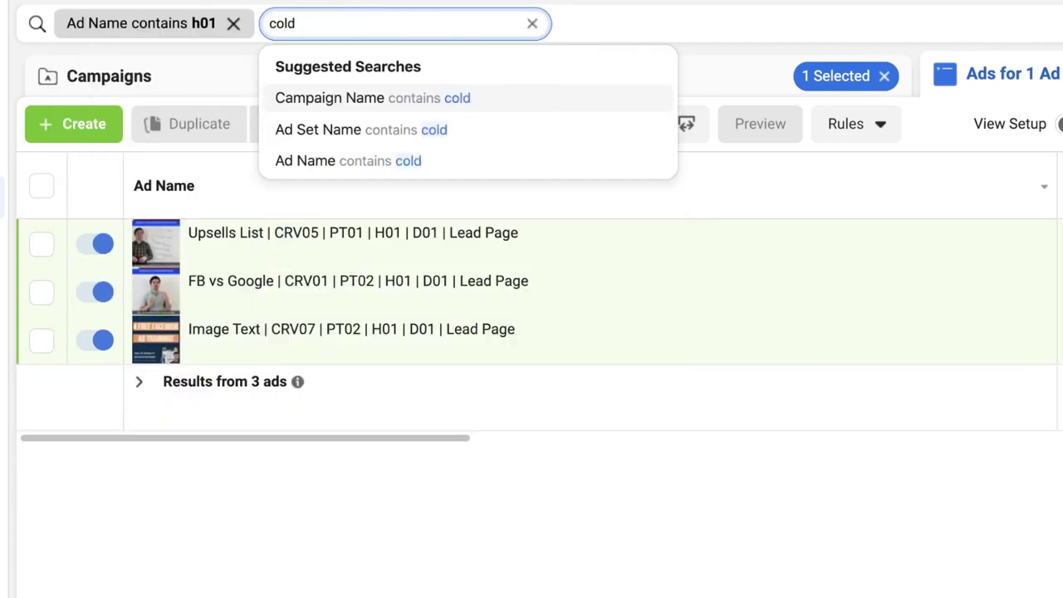
click(387, 100)
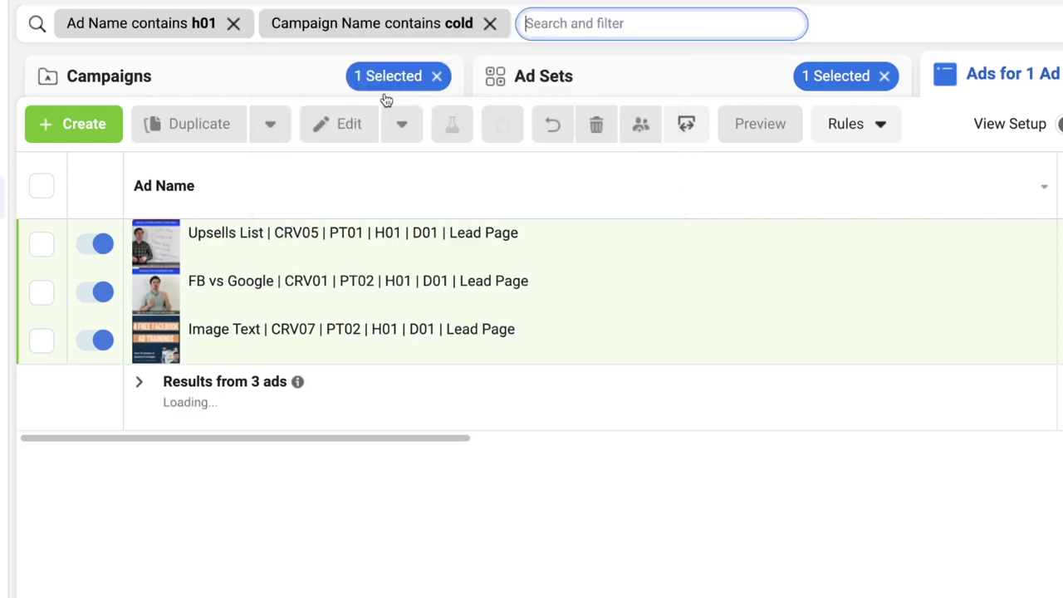
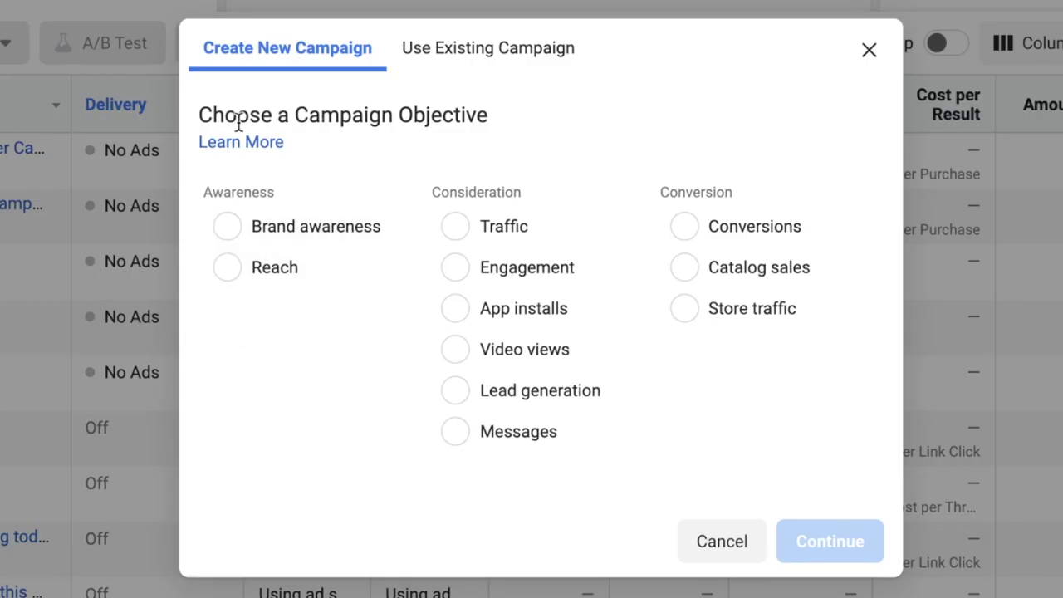
drag(218, 119, 475, 112)
click(468, 110)
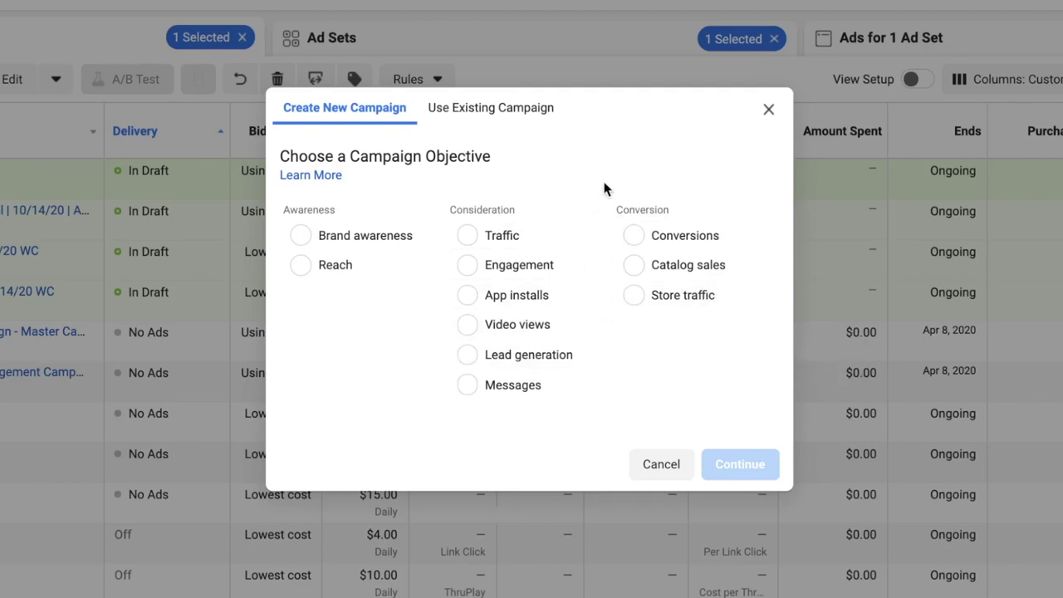
mouse_move(622, 218)
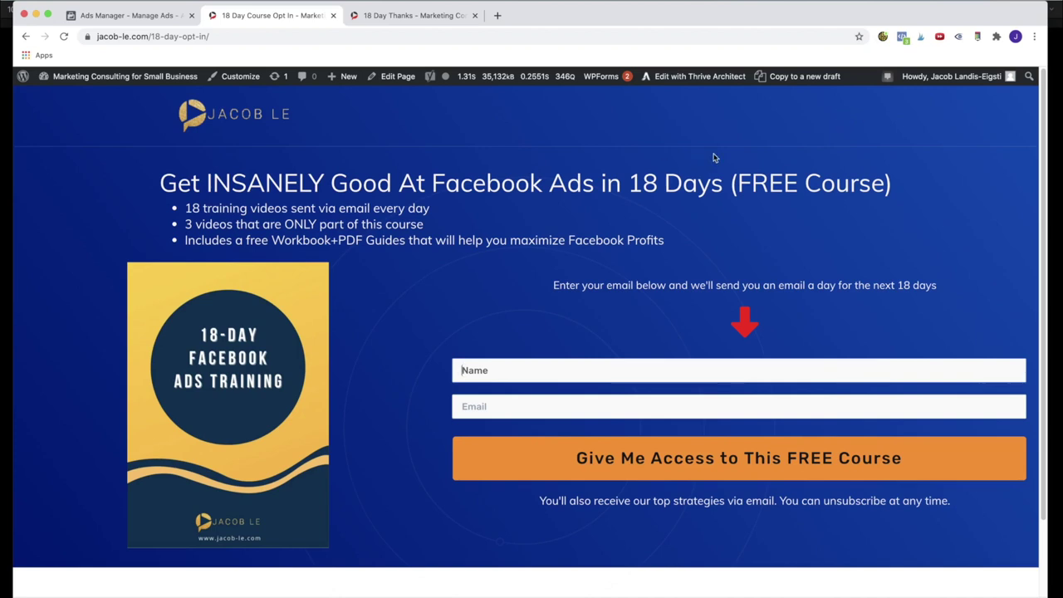
Step: Use Pixel Helper to check pixel events on the opt-in page, then the 18 Day Thanks page
click(908, 34)
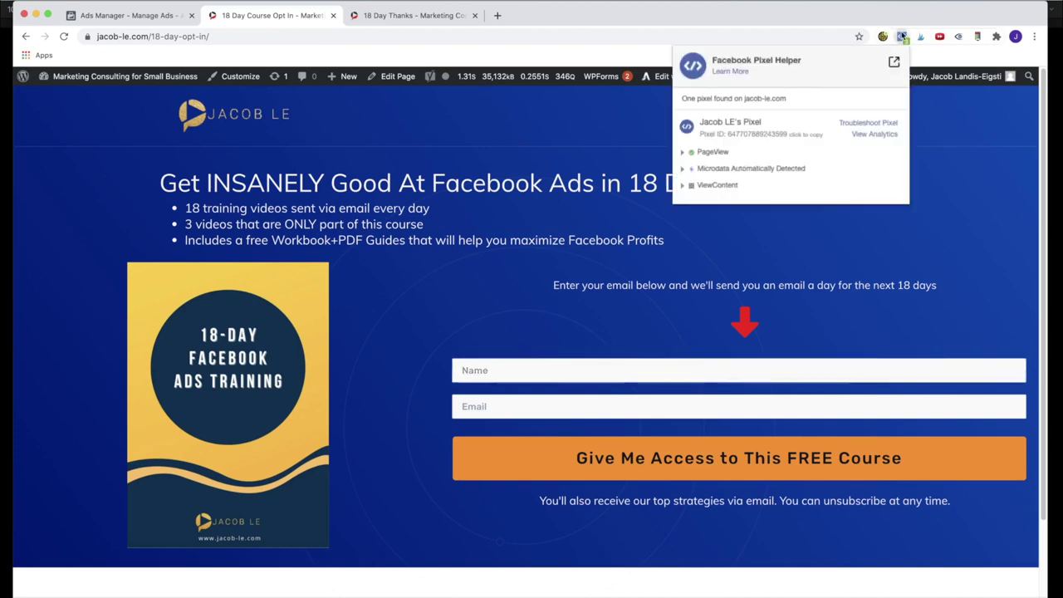
click(941, 122)
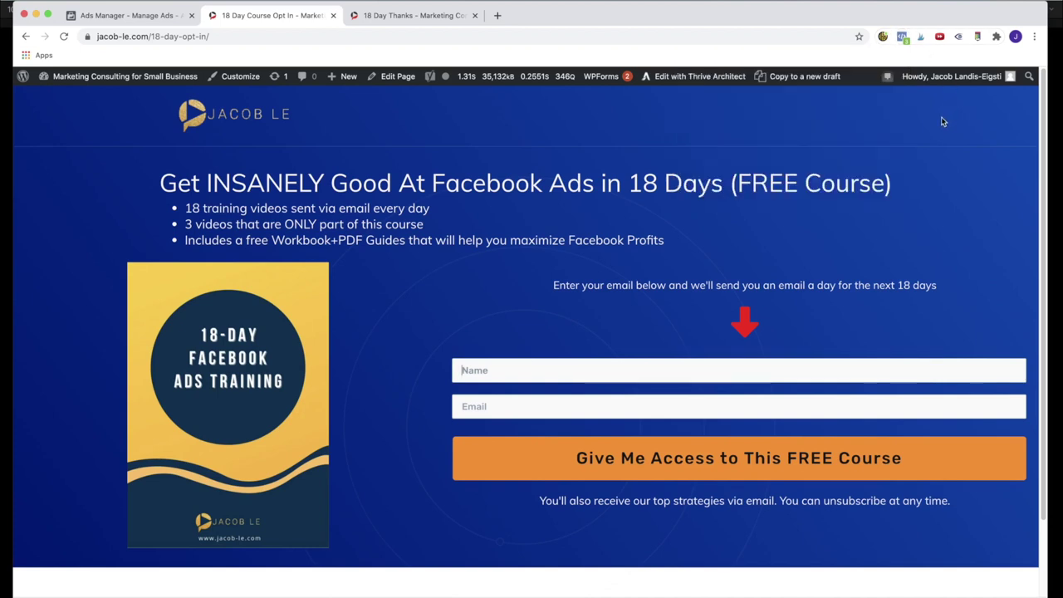
click(651, 368)
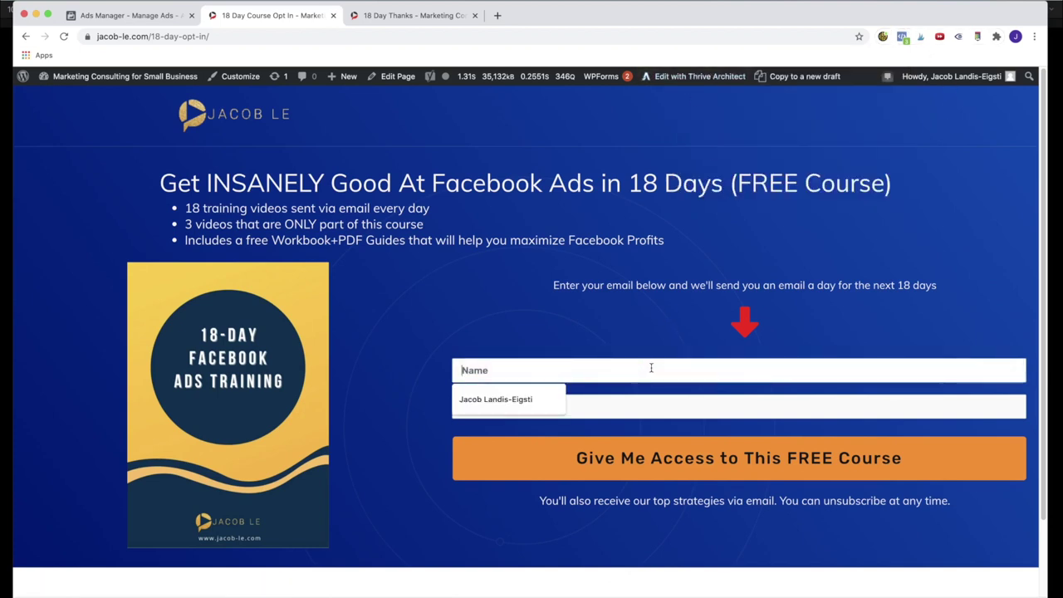
click(572, 316)
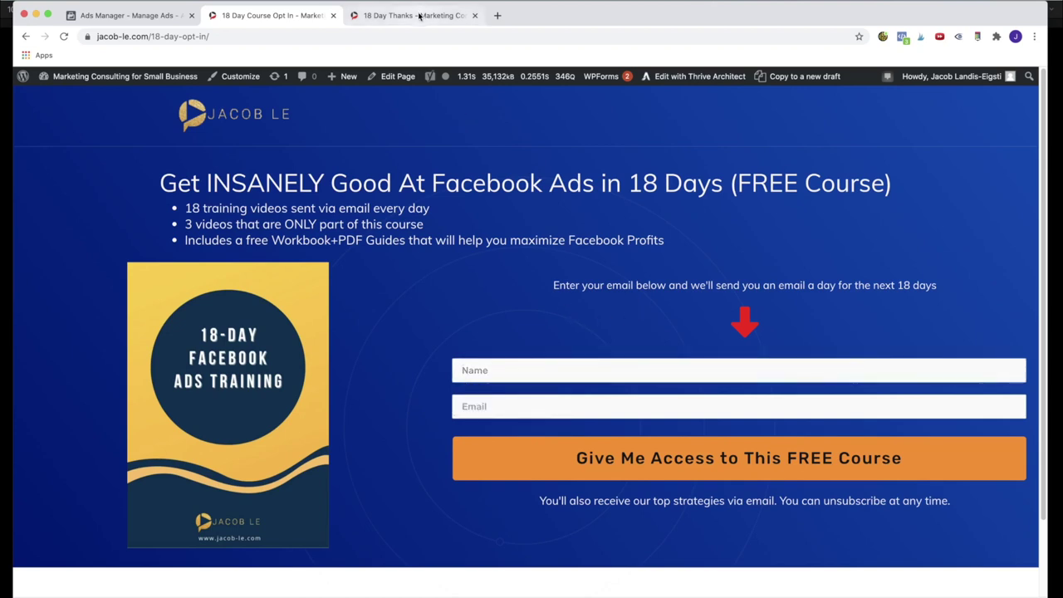
click(422, 15)
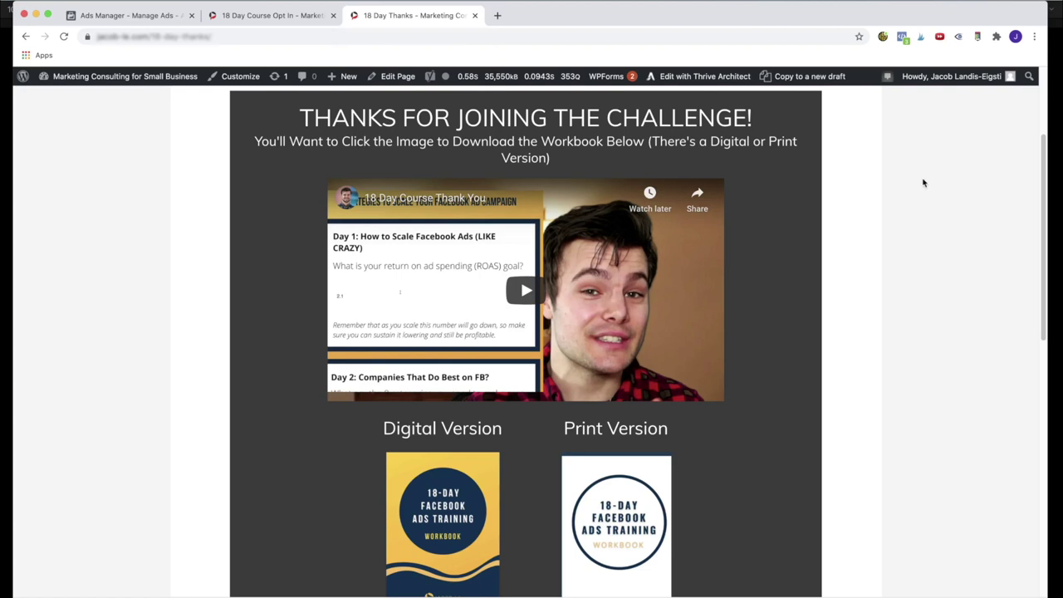
click(902, 37)
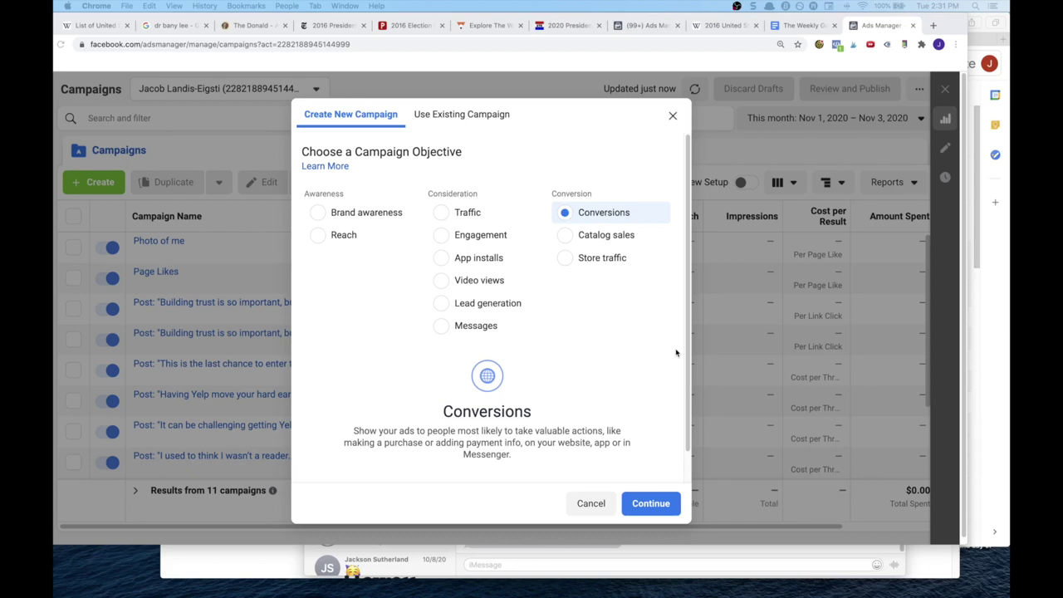
Step: Confirm Conversions as the objective and proceed to the new campaign's setup page
click(655, 507)
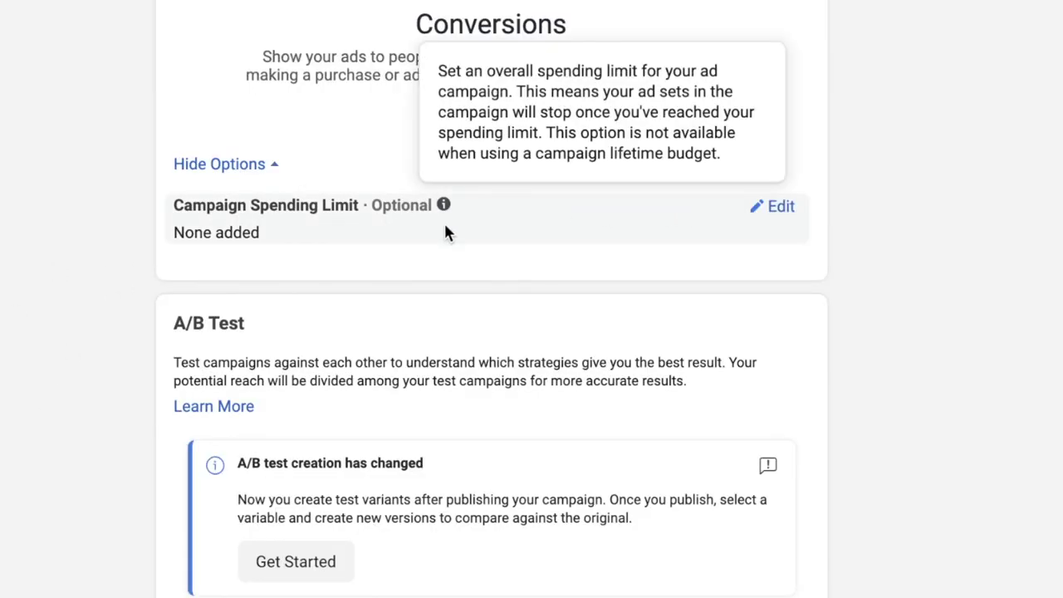
scroll(428, 241, up, 1)
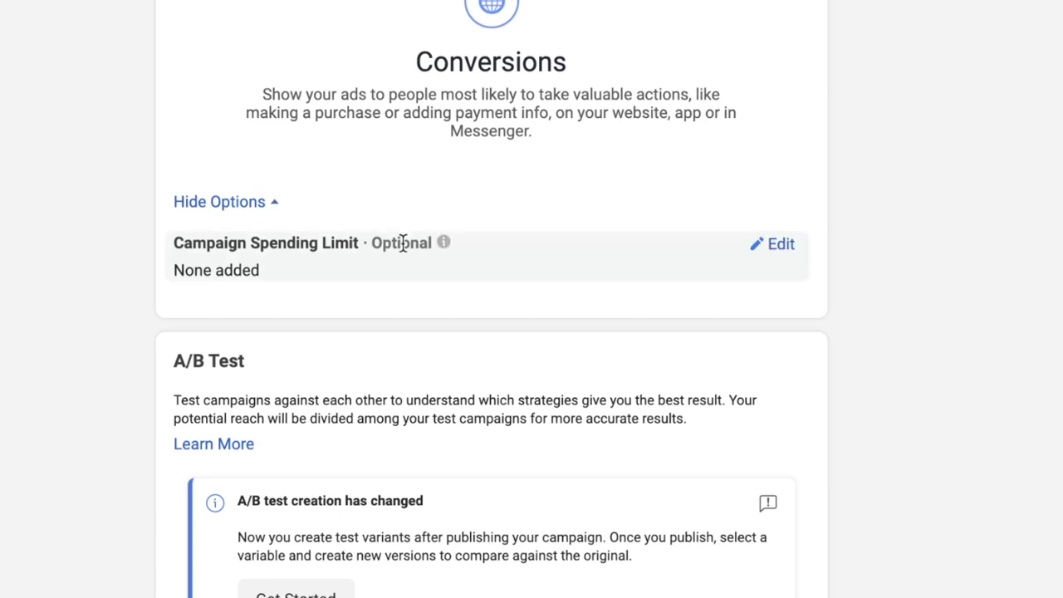
mouse_move(444, 243)
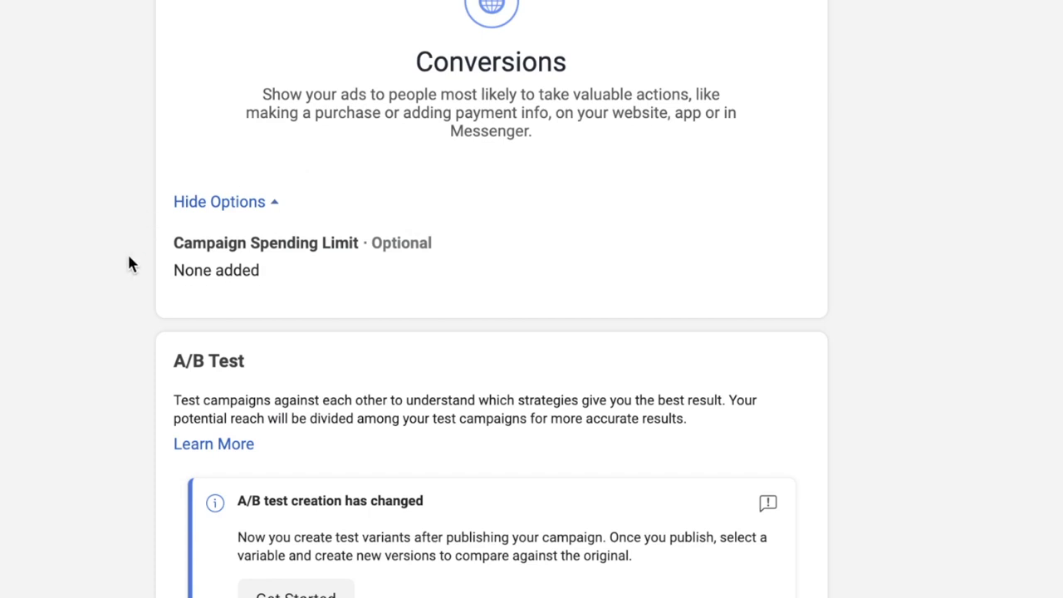
scroll(116, 274, down, 1)
Step: Switch Campaign Budget Optimization on, keeping a $20.00 USD daily budget with Lowest cost bid strategy
scroll(319, 375, down, 2)
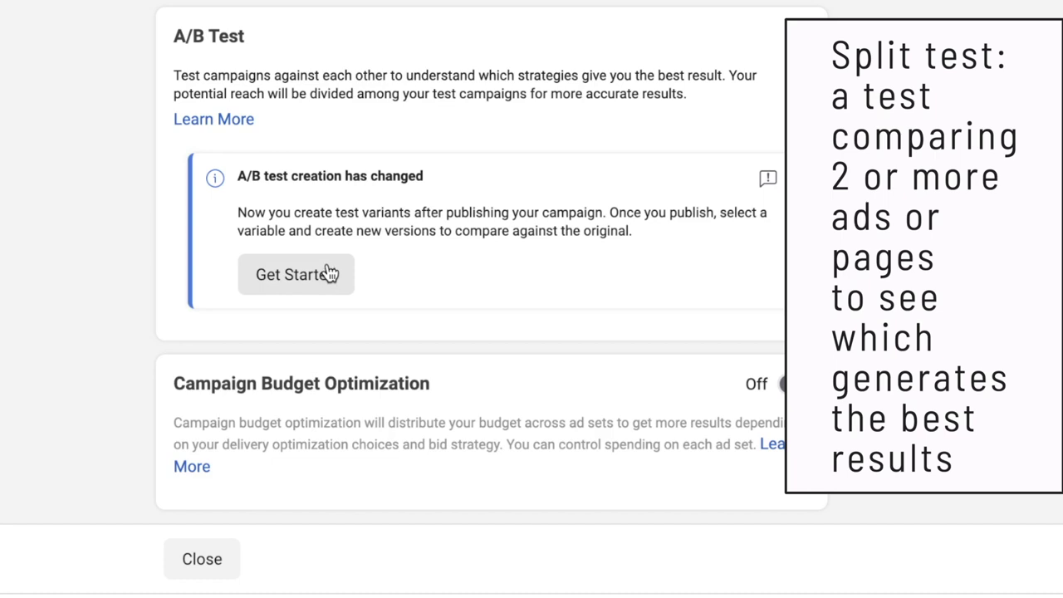
drag(170, 36, 355, 50)
click(355, 50)
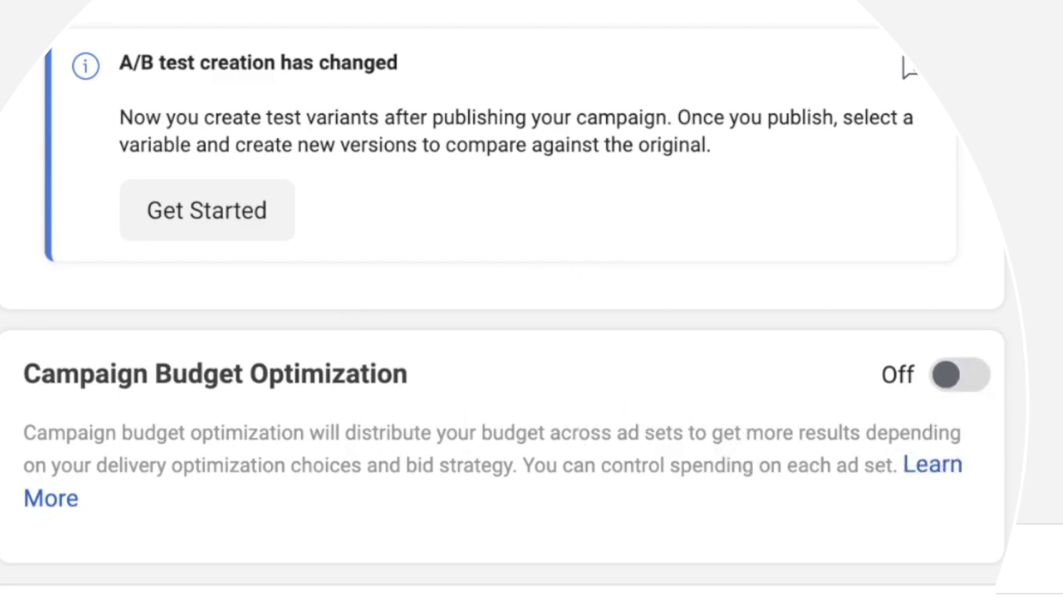
click(964, 376)
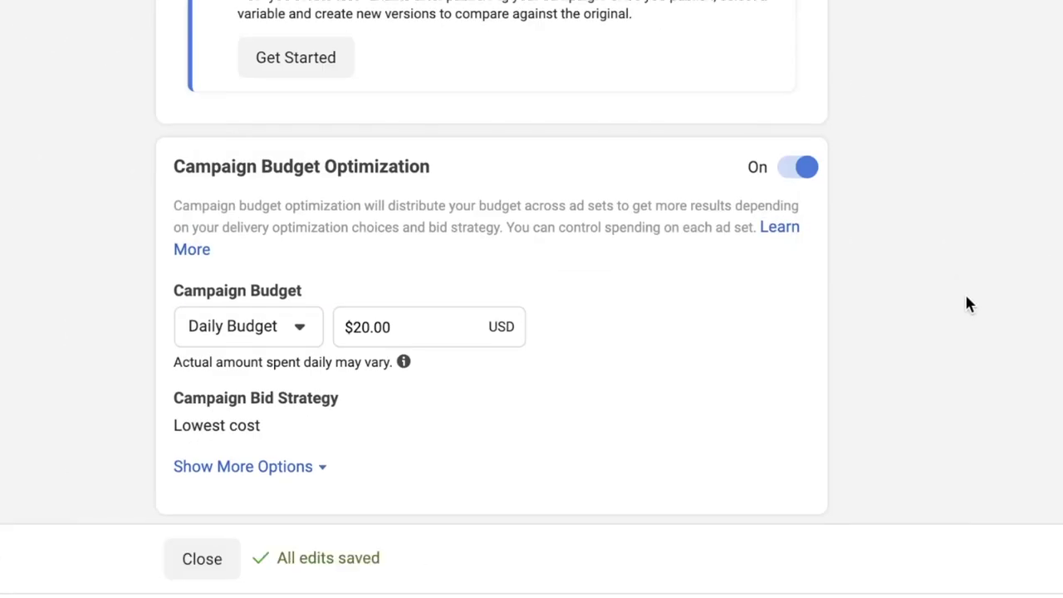
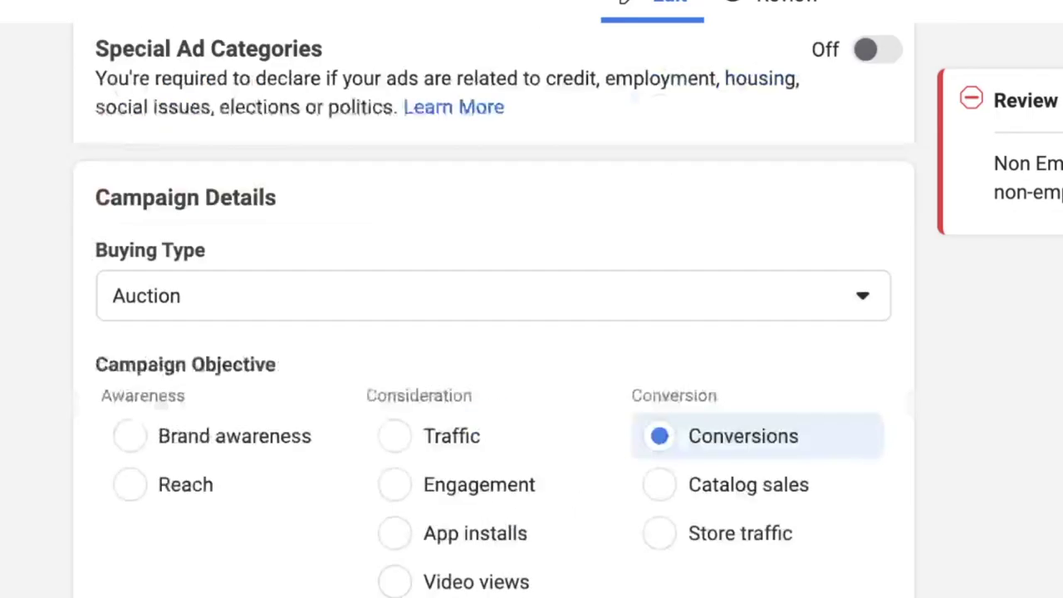
Step: Rename the campaign to 'Cold | Interests | LC | CBO | 10/14/20 WC', correcting the date
scroll(208, 74, up, 3)
click(210, 142)
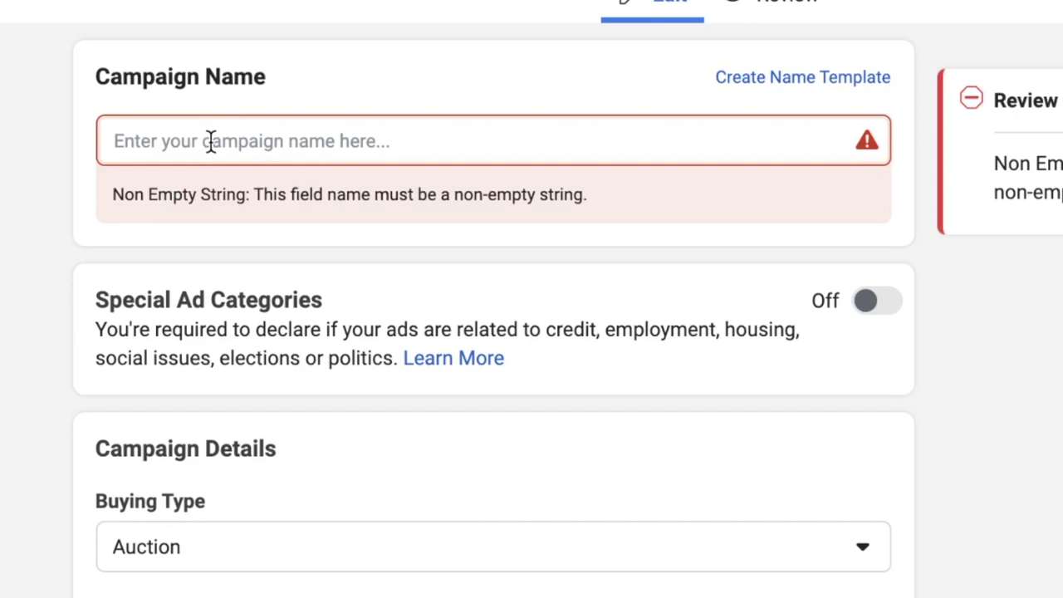
text(Cold |)
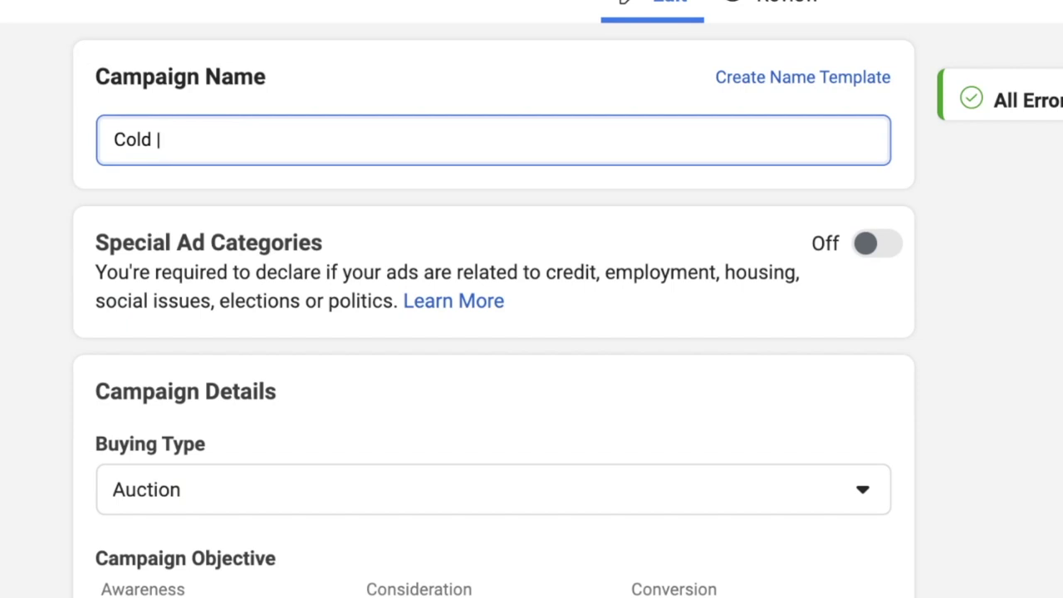
text(WC)
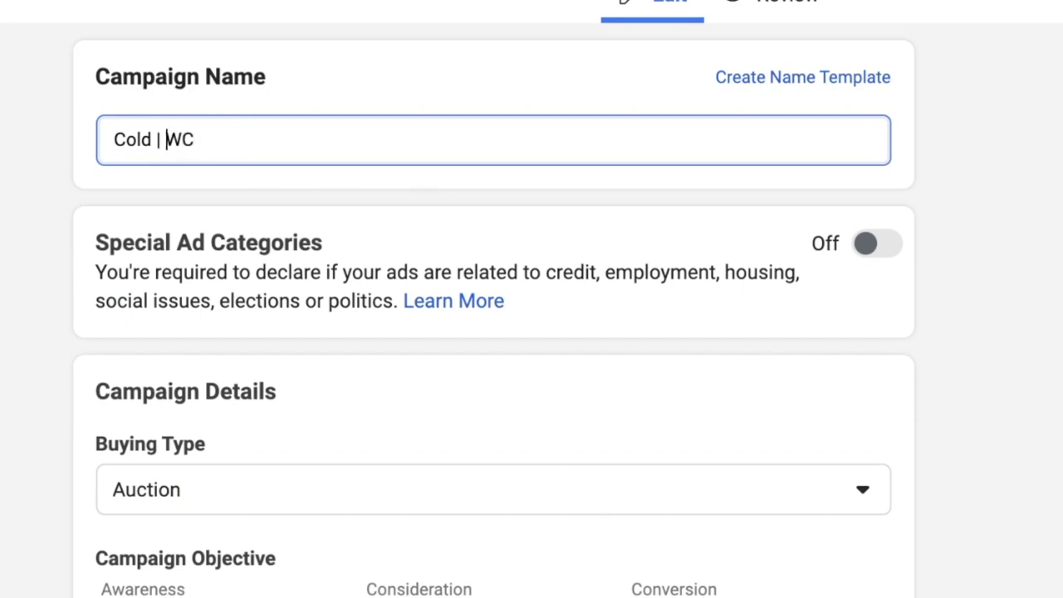
text(|)
scroll(30, 410, down, 1)
scroll(240, 66, up, 1)
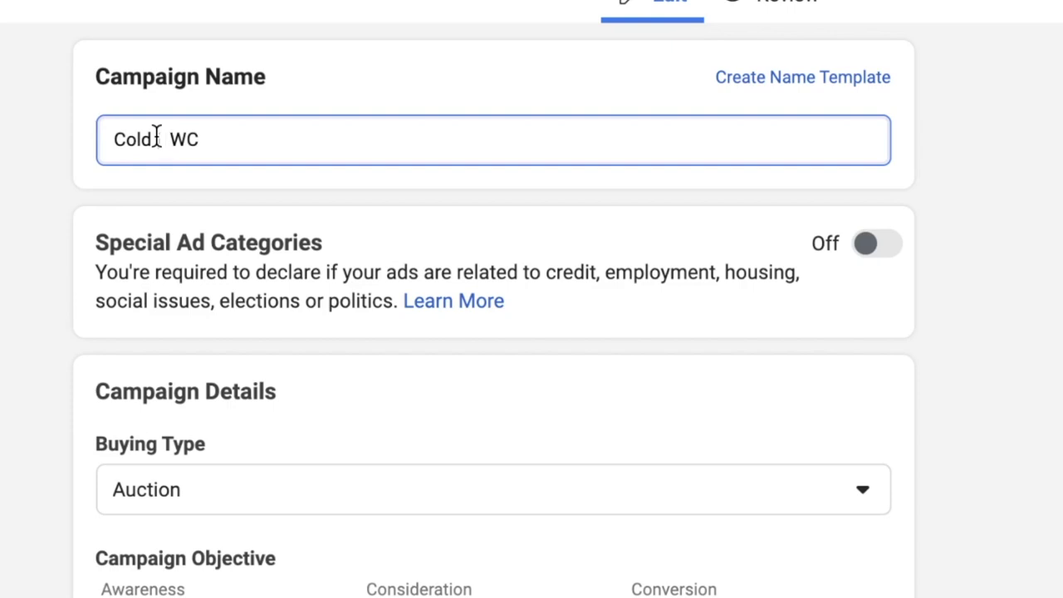
text(Interests)
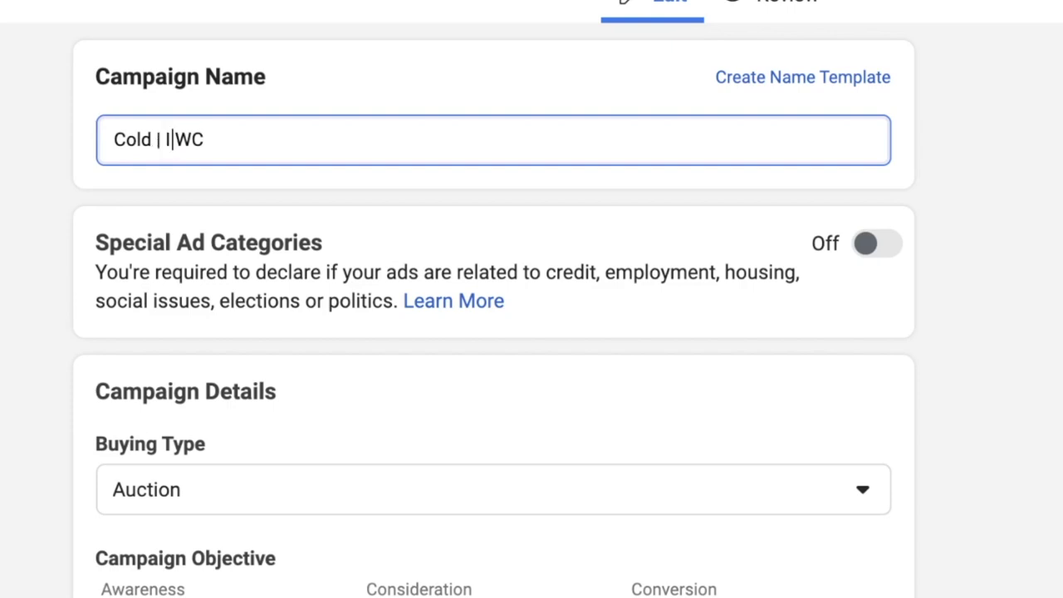
text( | )
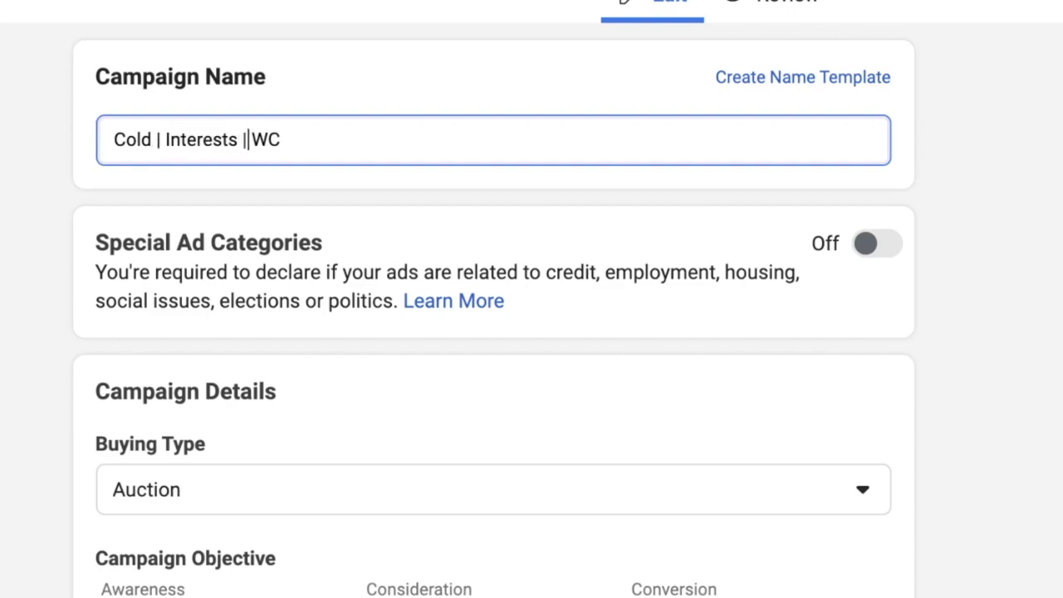
text(LC | )
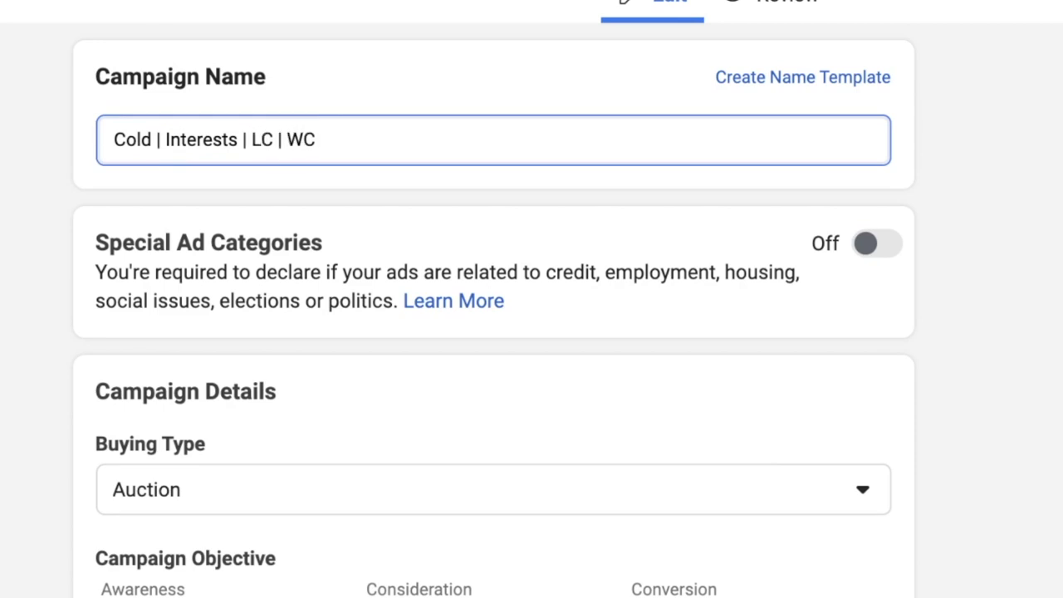
text(CBO | )
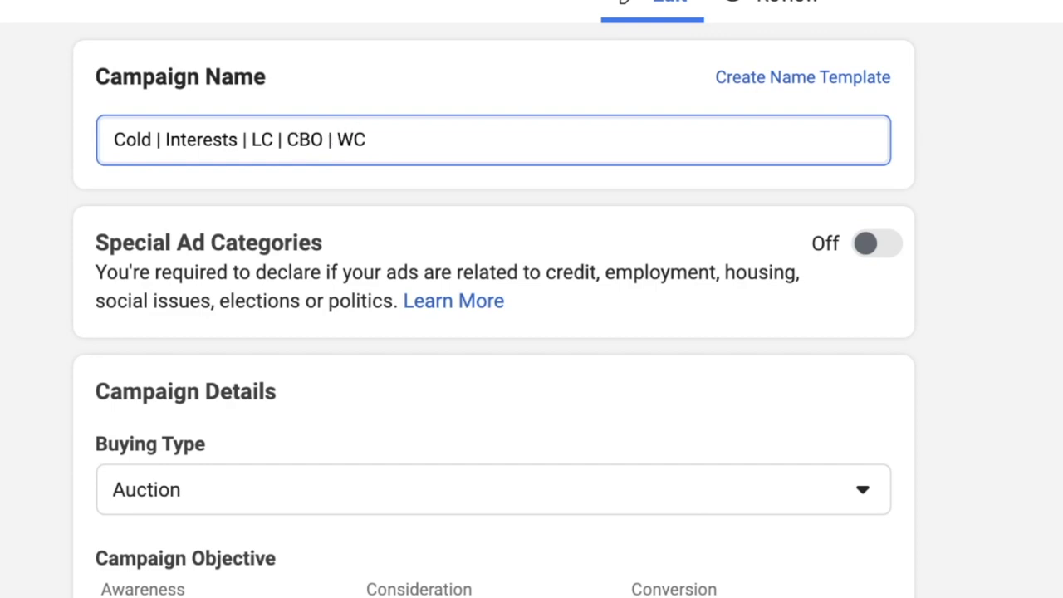
text(10/12)
key(BackSpace)
text(4/20)
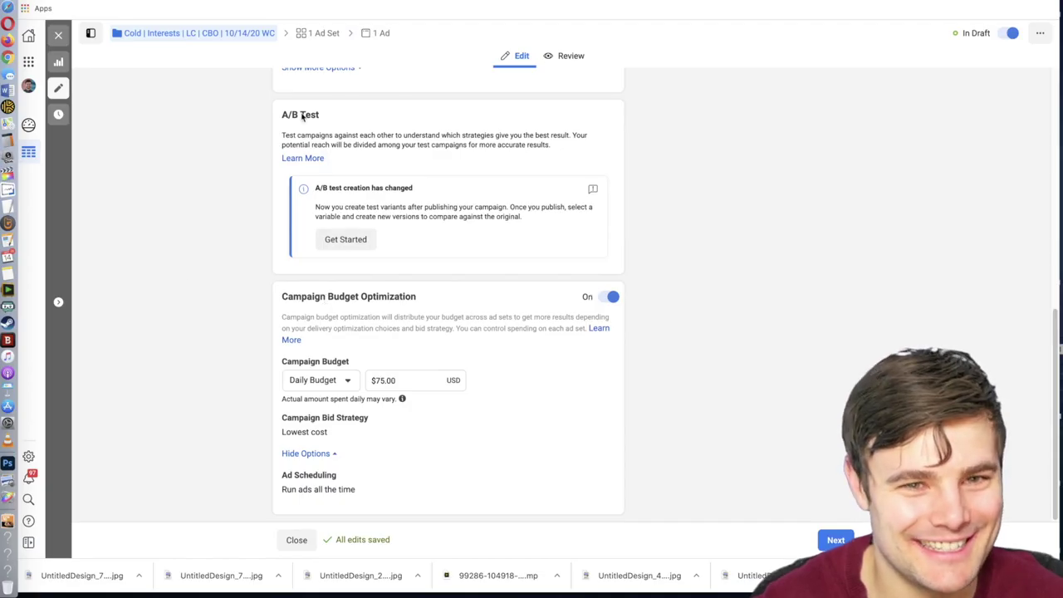
Step: Continue to the new ad set, select the conversion pixel and review the form
click(827, 542)
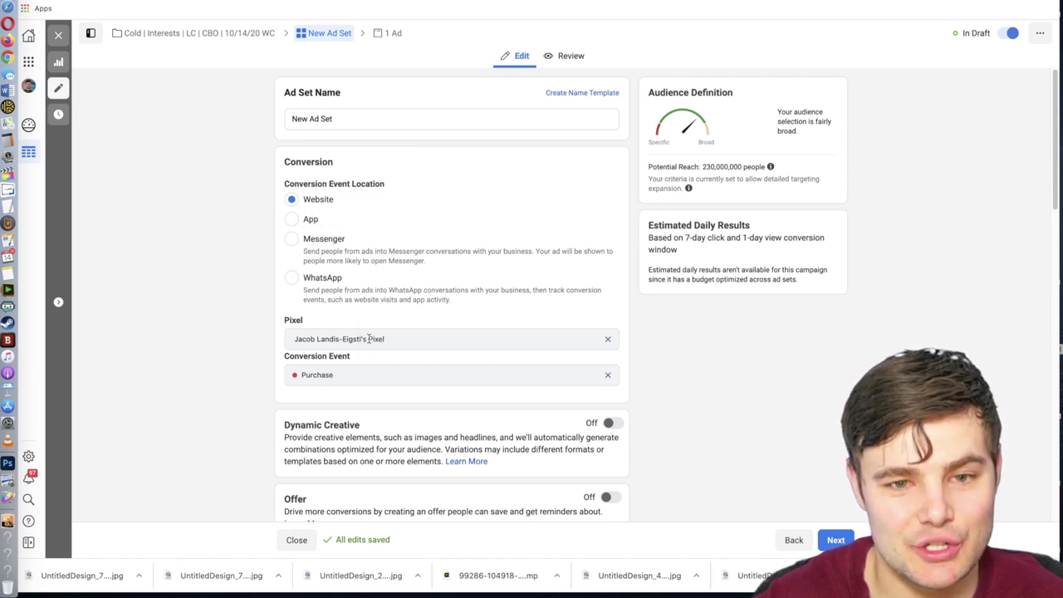
click(369, 339)
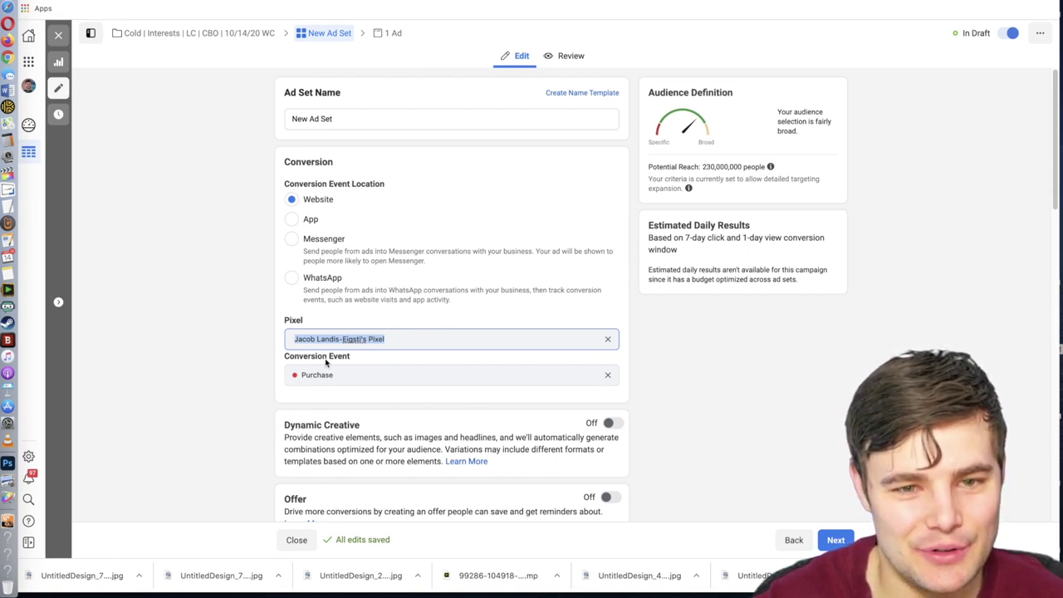
scroll(272, 363, down, 1)
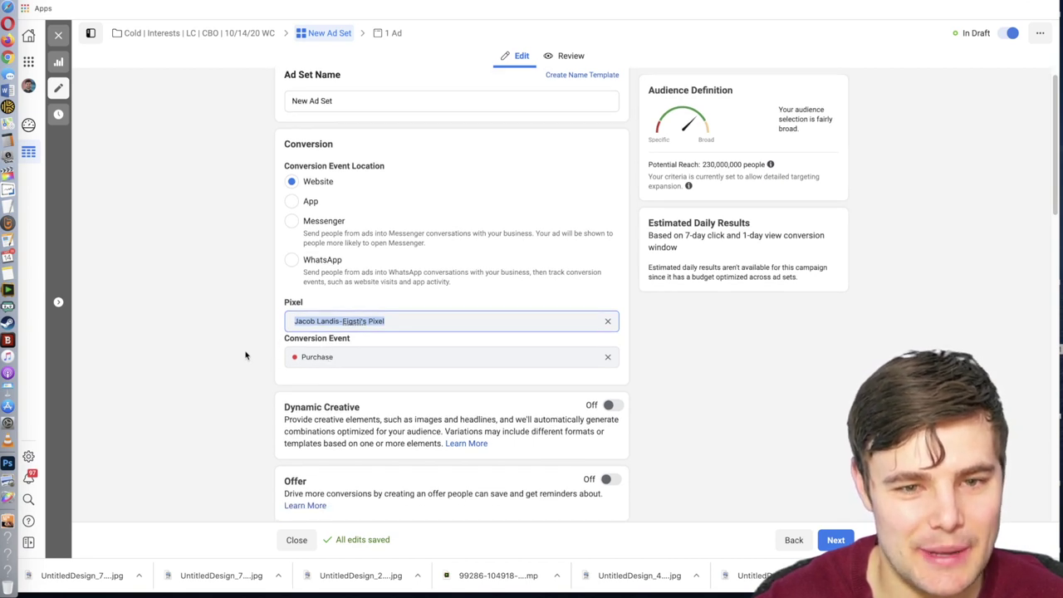
scroll(245, 356, down, 1)
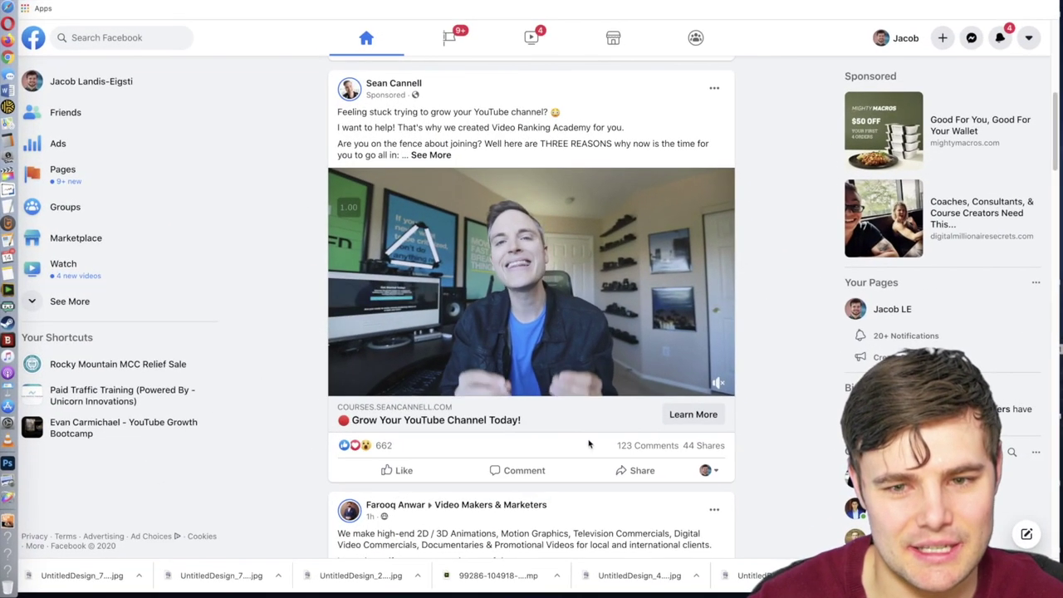
Step: Read the 123 comments on the sponsored video ad, then return to the ad set editor
mouse_move(374, 84)
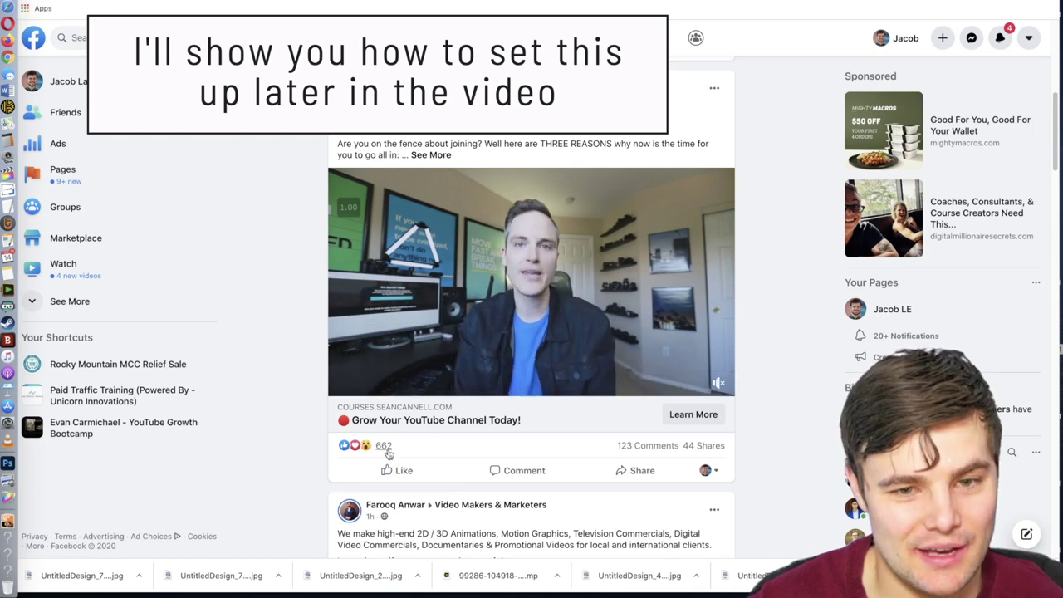
mouse_move(383, 451)
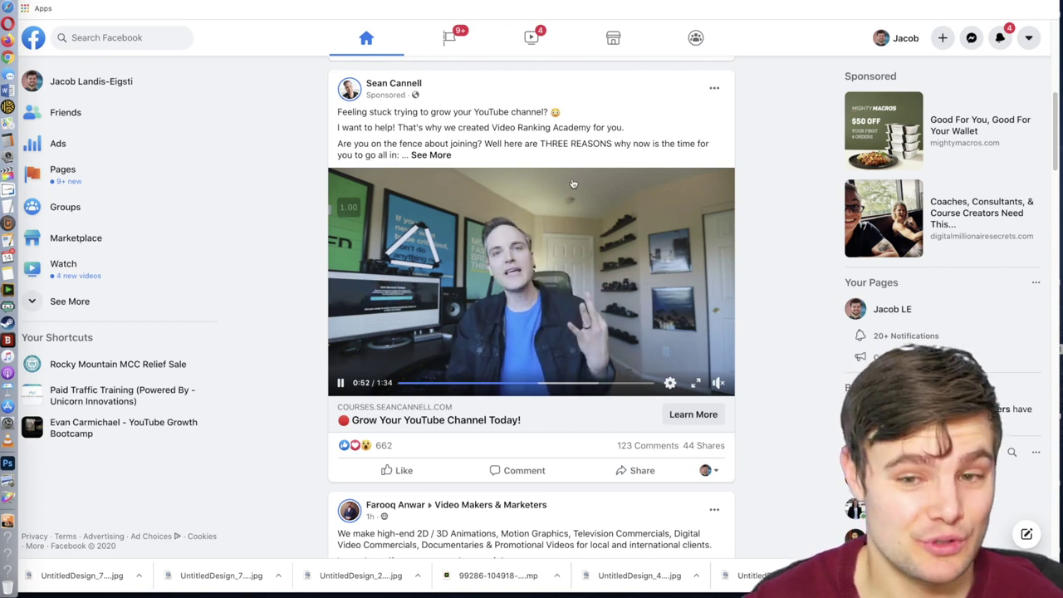
click(646, 445)
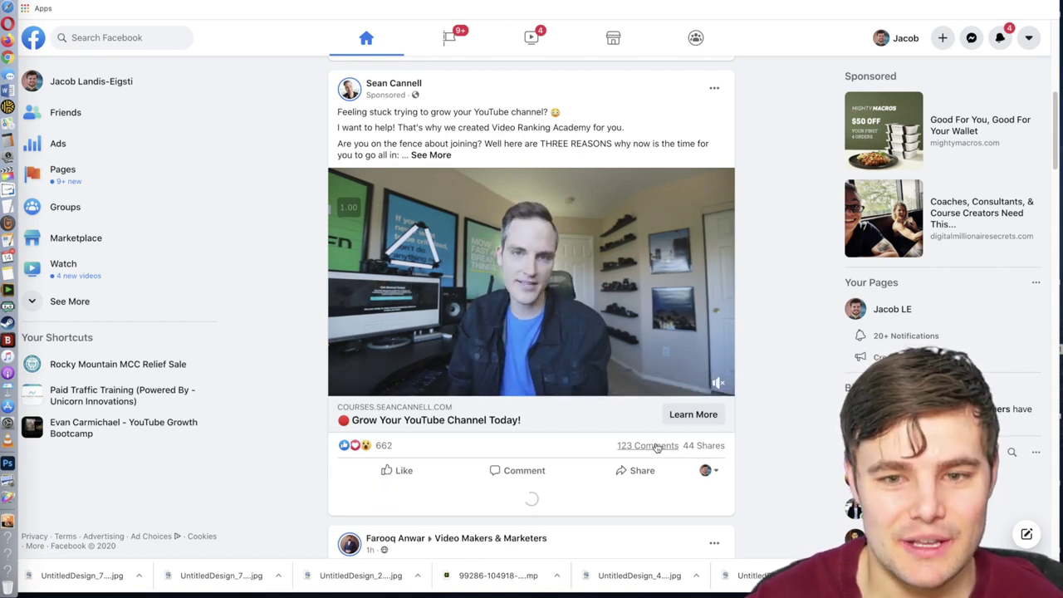
scroll(407, 244, down, 5)
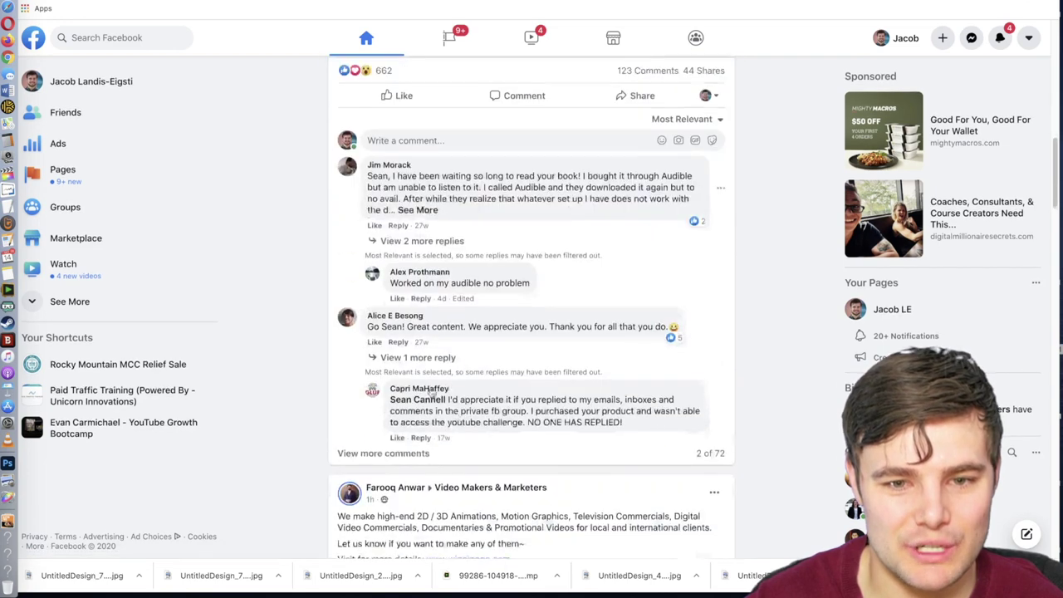
scroll(420, 268, up, 5)
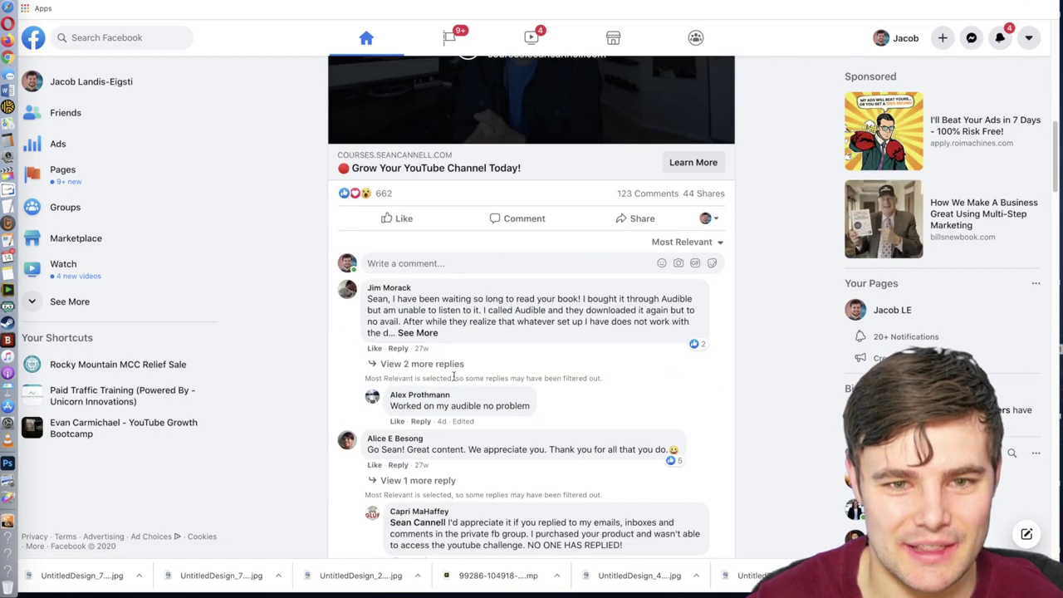
scroll(493, 340, up, 1)
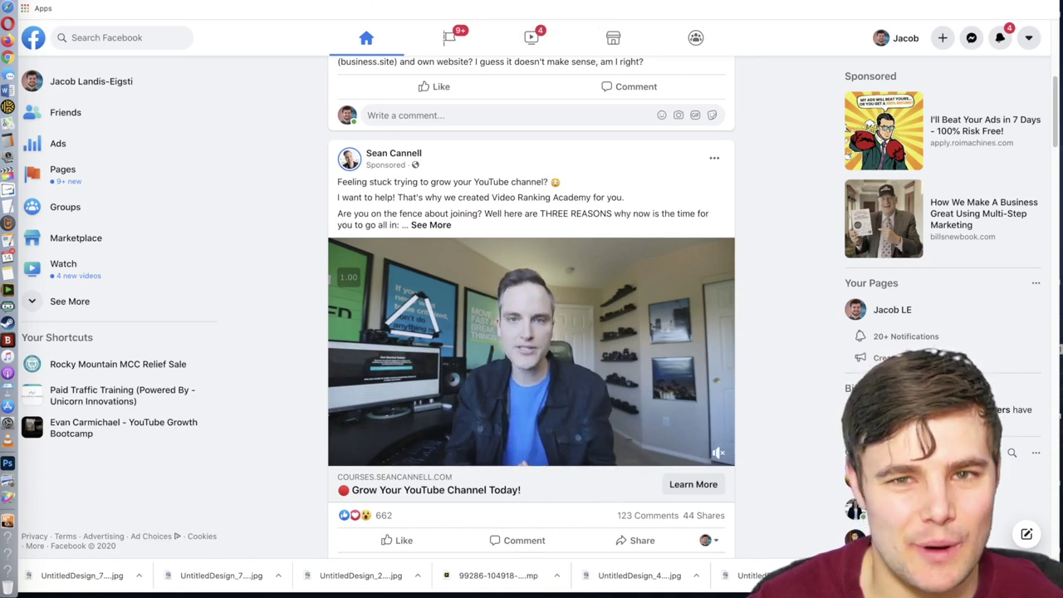
key(ctrl+Tab)
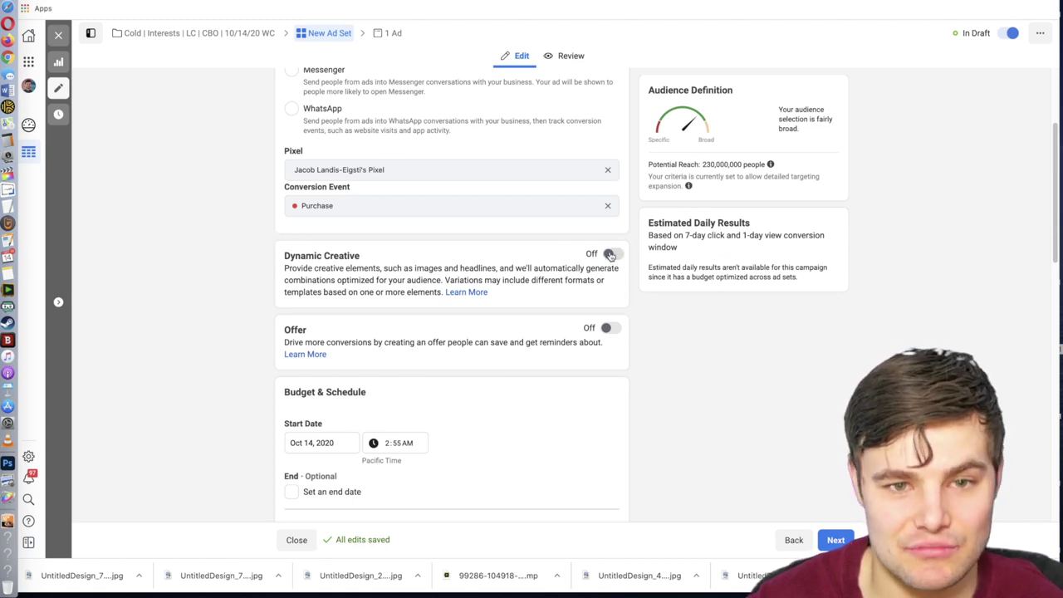
Step: Paste an existing post's ID and submit it for the ad
scroll(385, 230, down, 1)
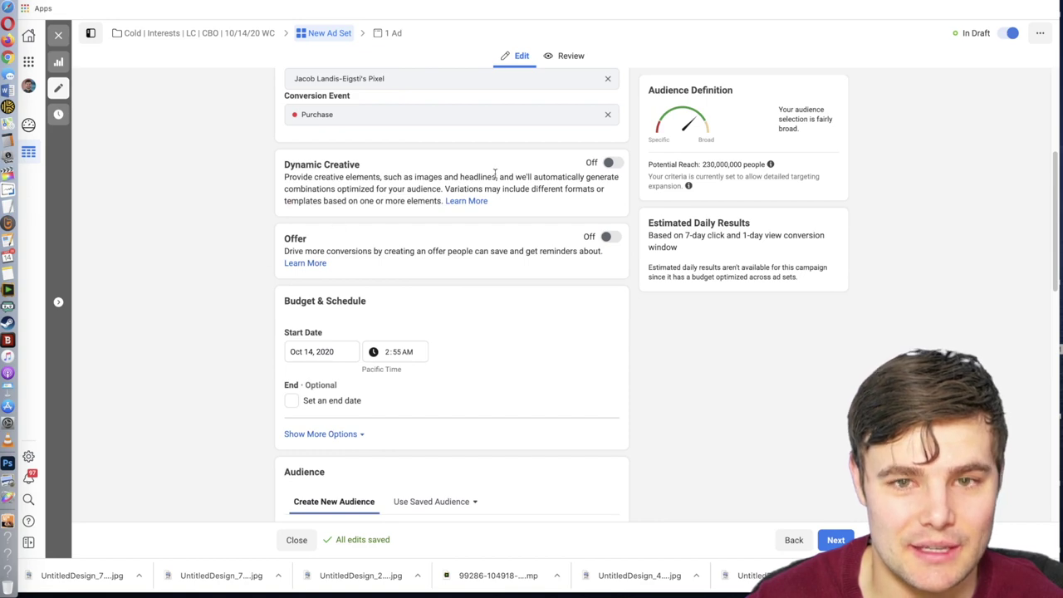
scroll(205, 251, down, 1)
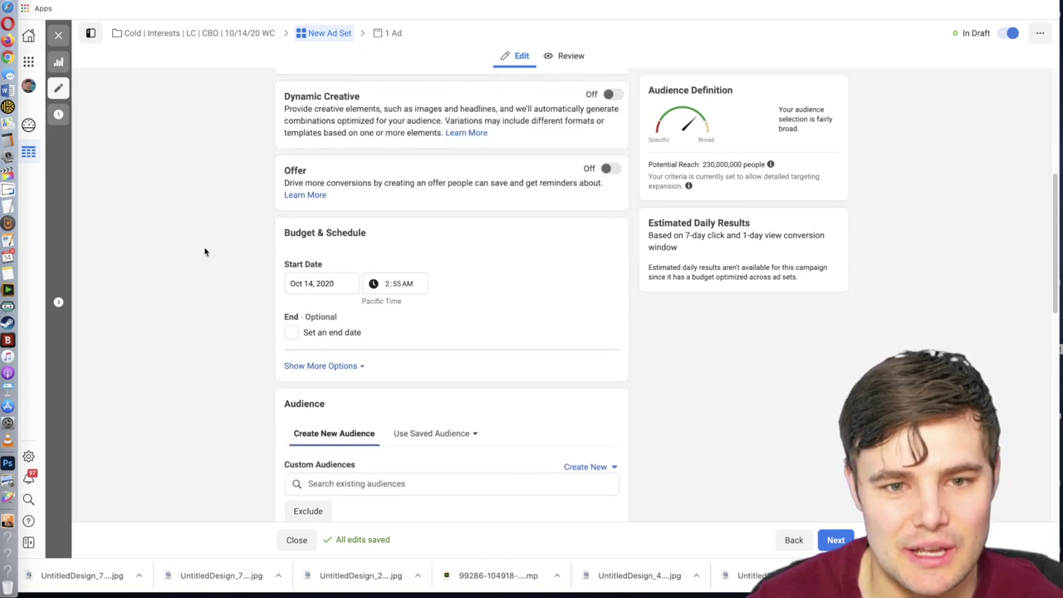
scroll(204, 249, down, 1)
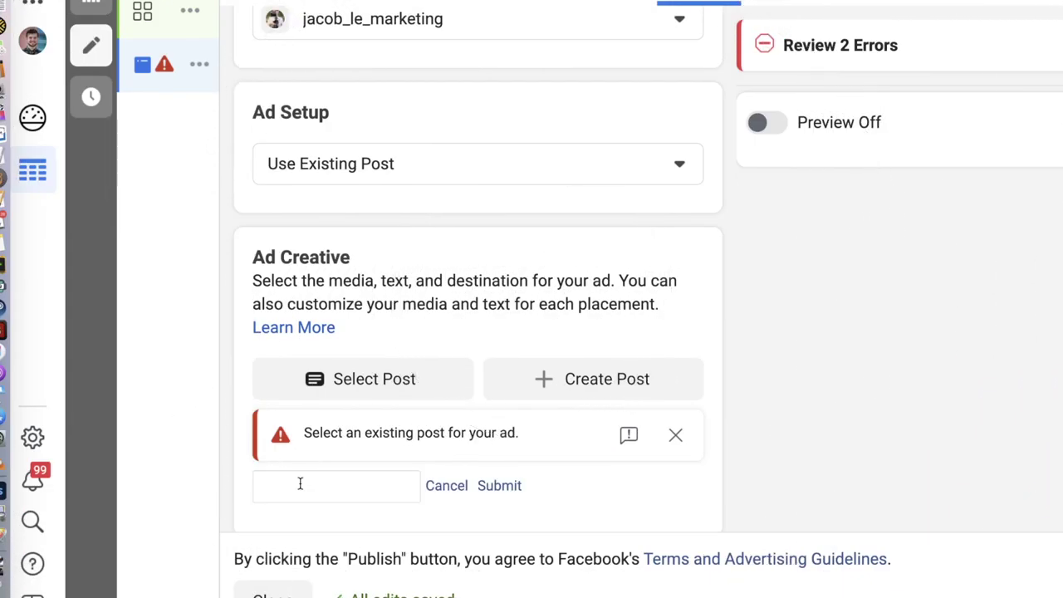
click(309, 485)
key(ctrl+v)
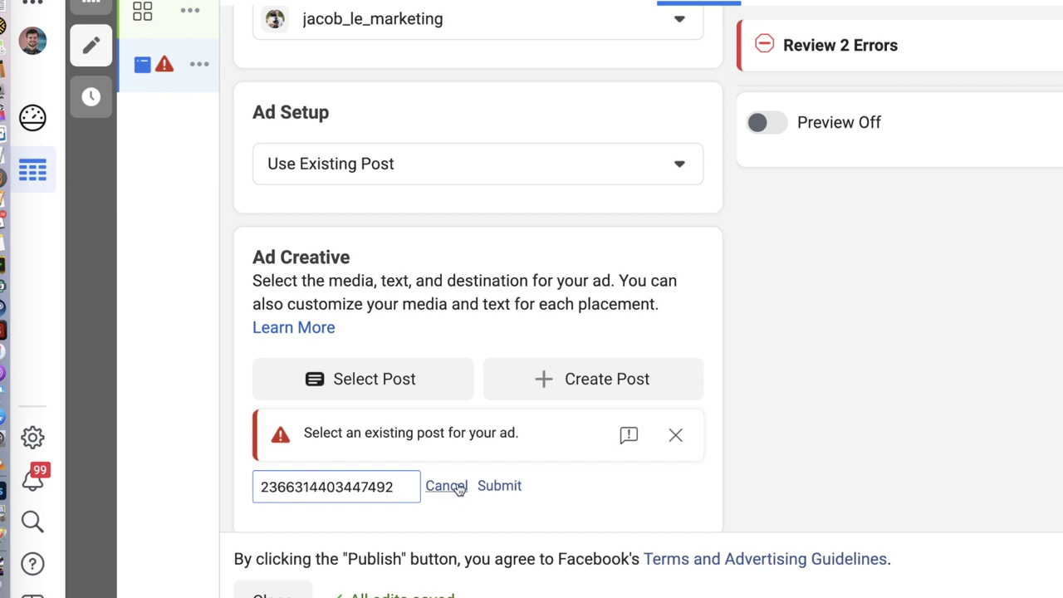
click(502, 488)
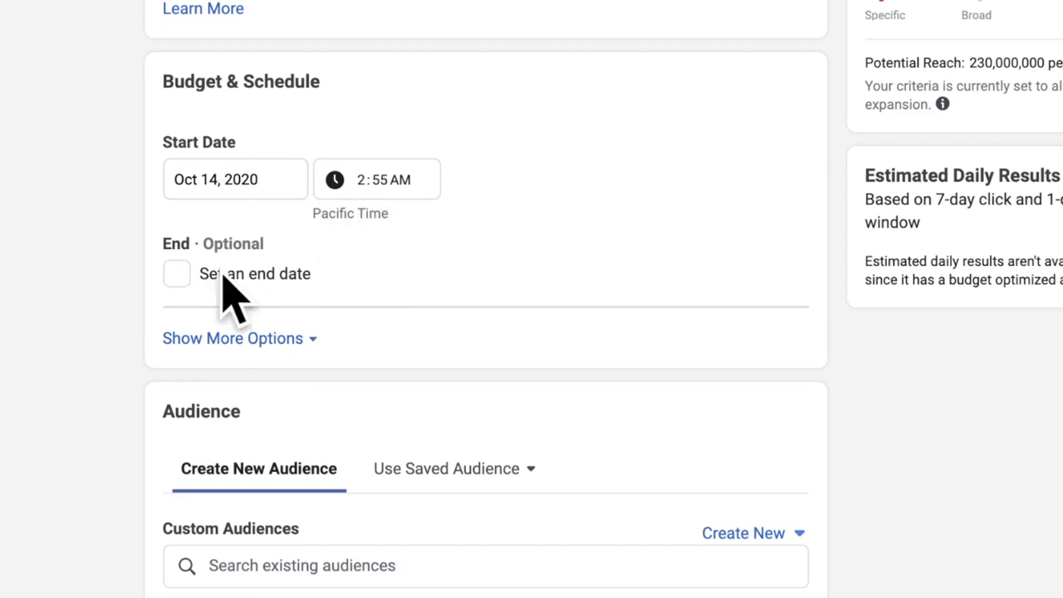
Step: Expand the Budget & Schedule options, showing no ad set spend limits
click(282, 337)
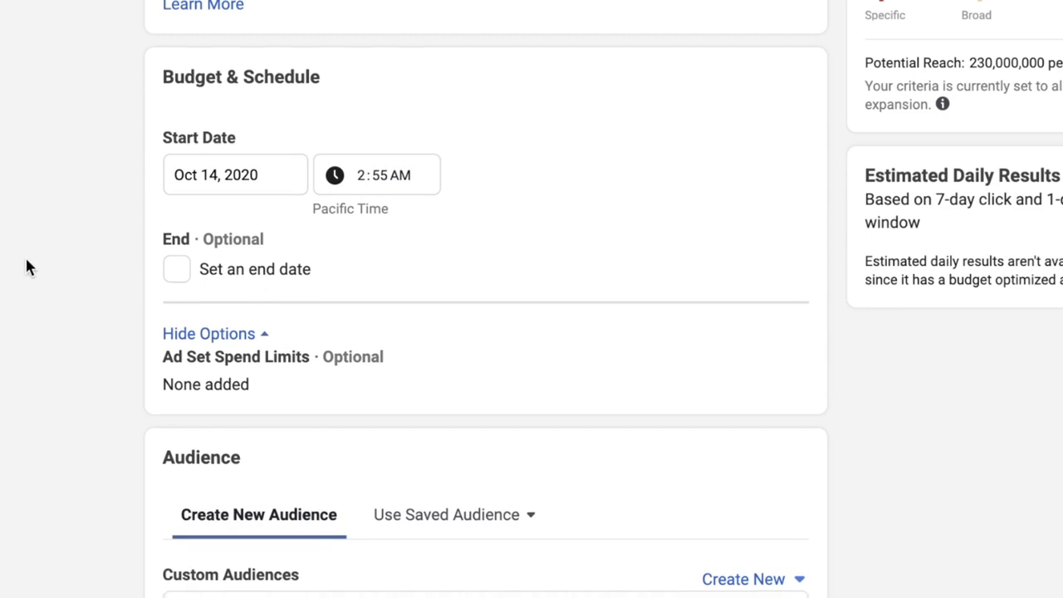
scroll(27, 266, down, 1)
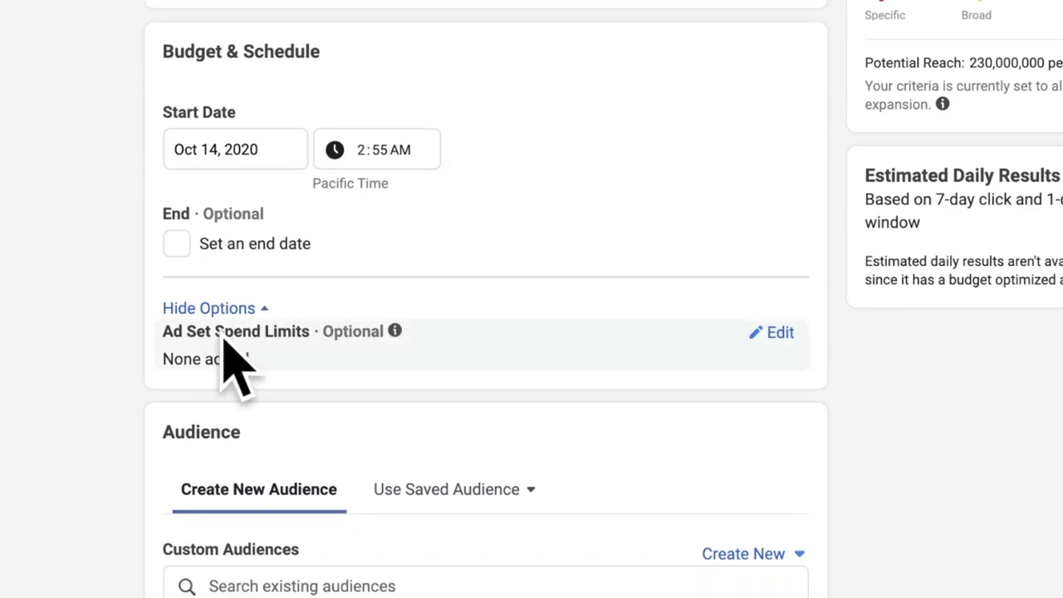
scroll(55, 329, down, 1)
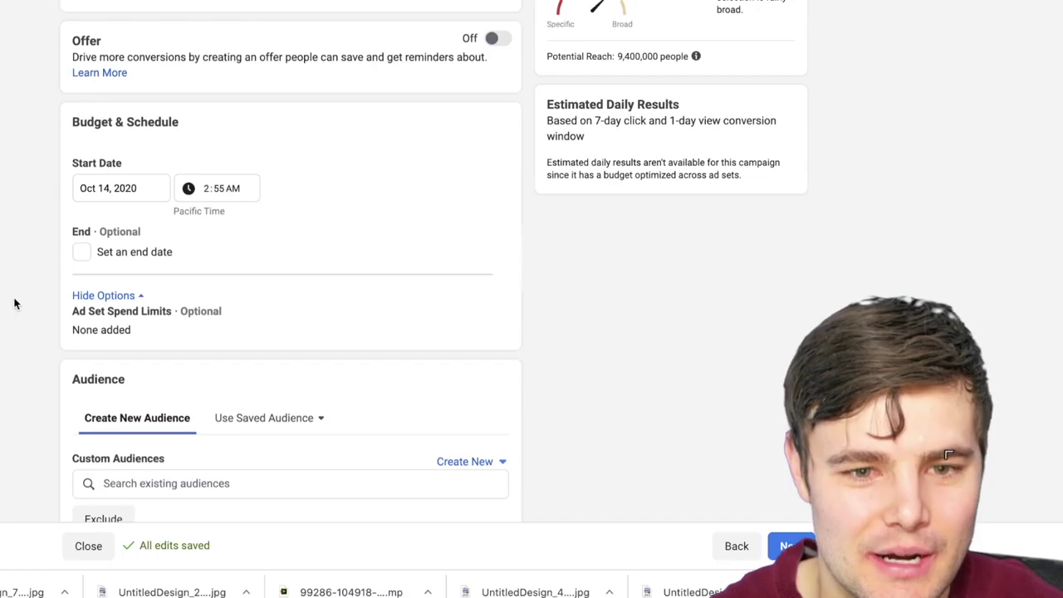
scroll(74, 281, down, 3)
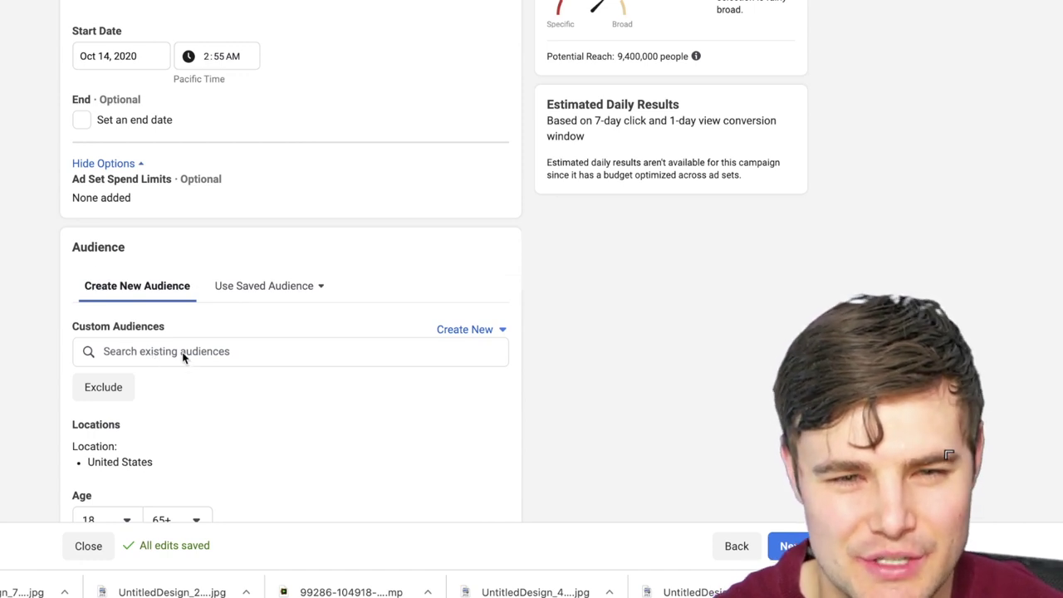
Step: Begin a new Lookalike Audience from the Create New audience menu
click(460, 335)
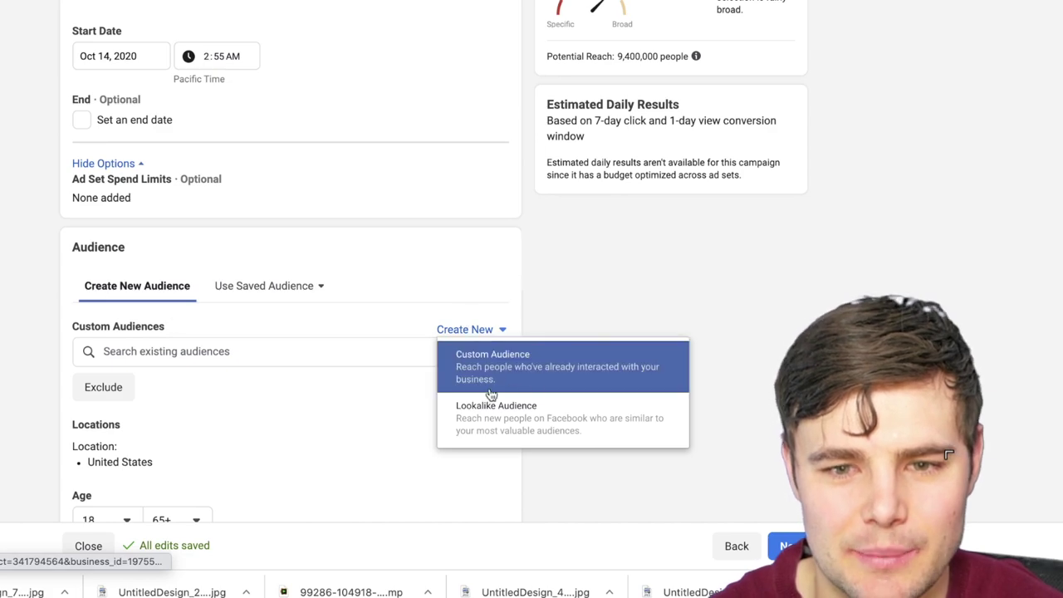
click(550, 380)
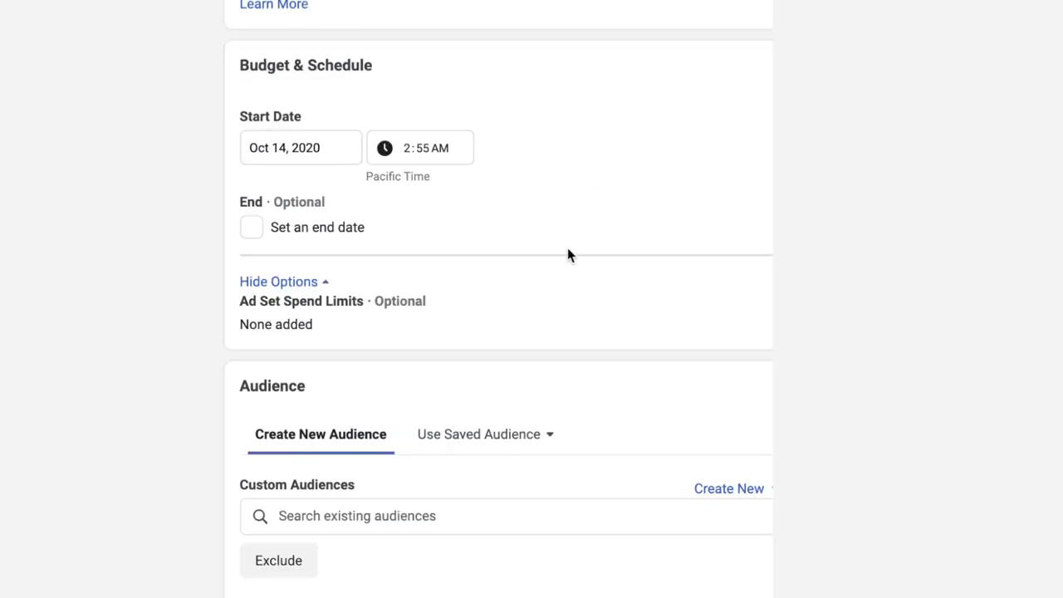
scroll(499, 266, down, 2)
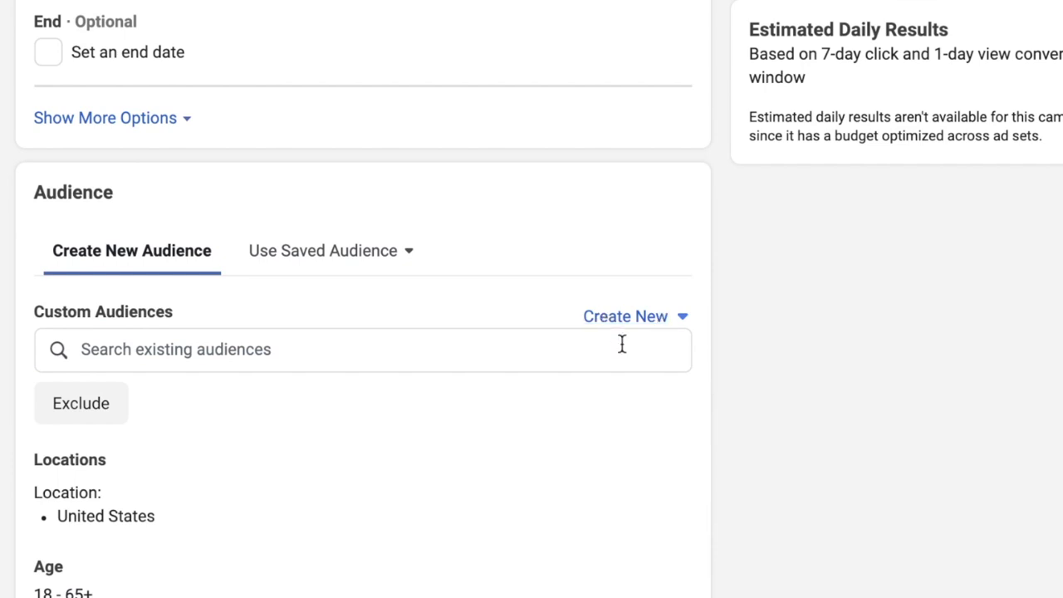
click(666, 319)
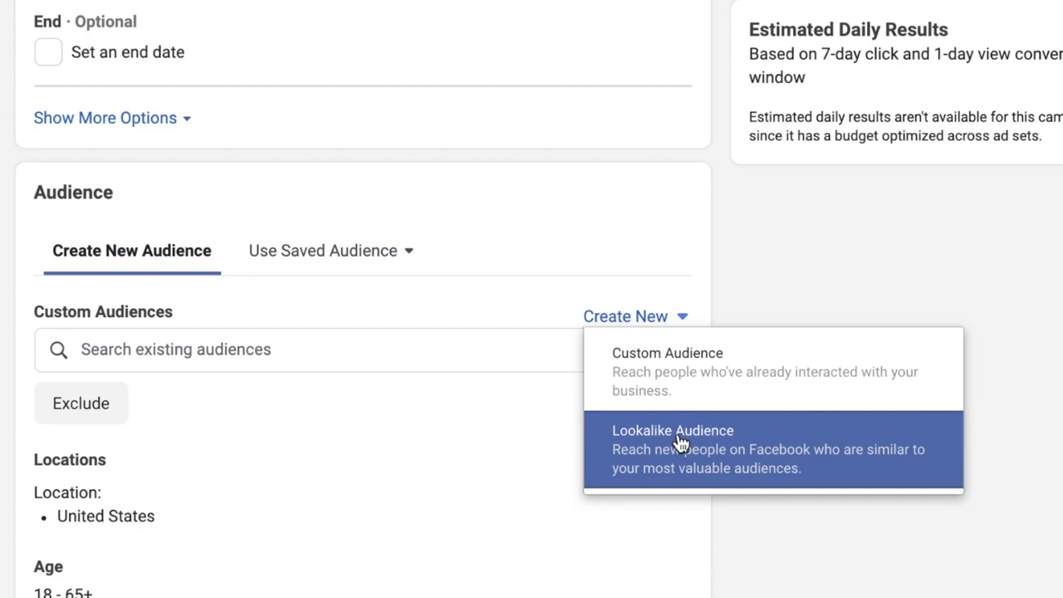
click(679, 440)
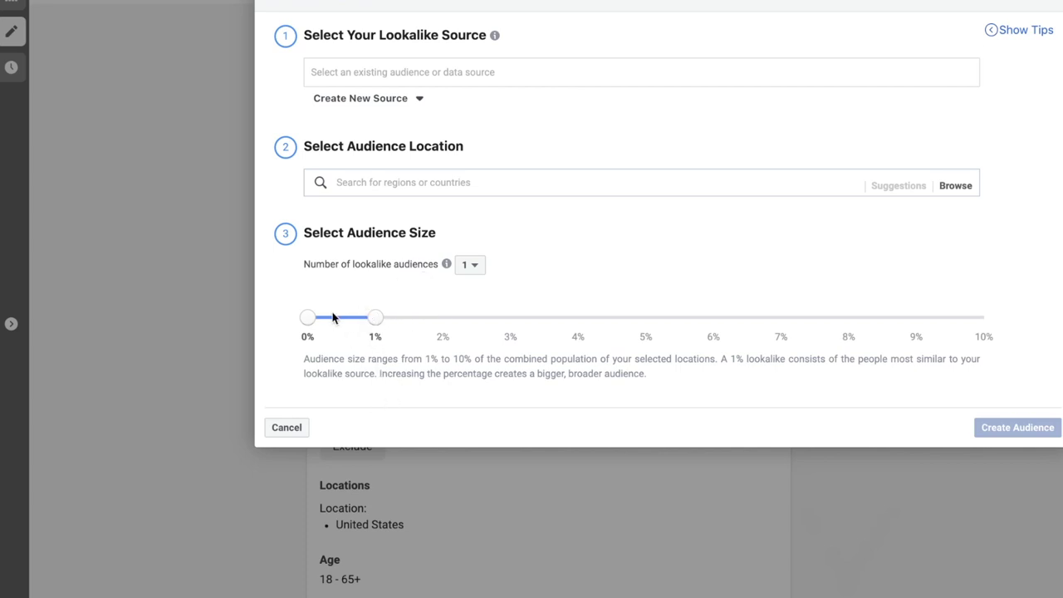
Step: Set the lookalike source to the Shopify pixel
click(414, 73)
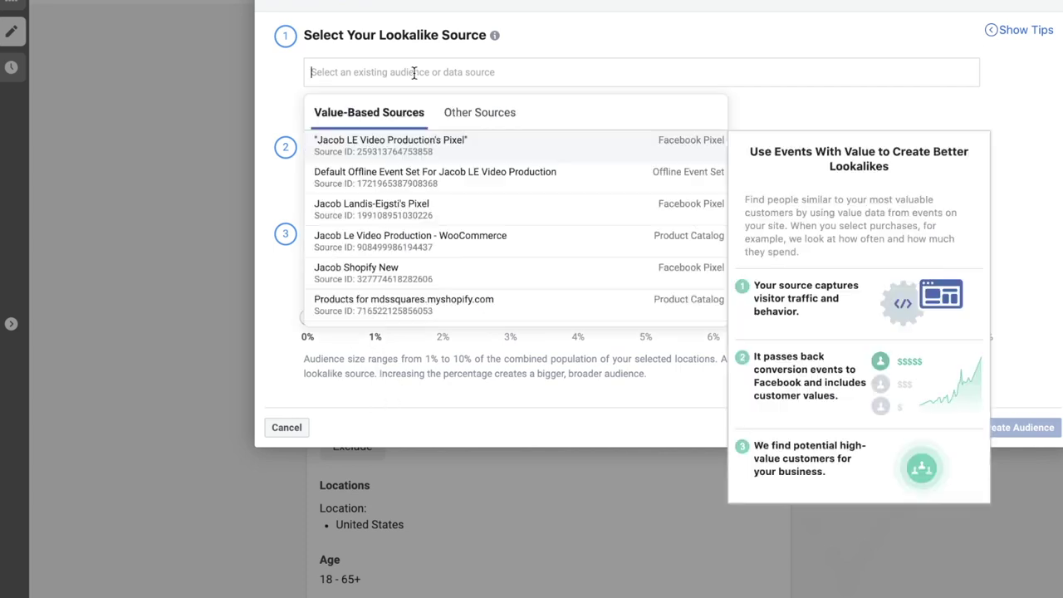
click(382, 269)
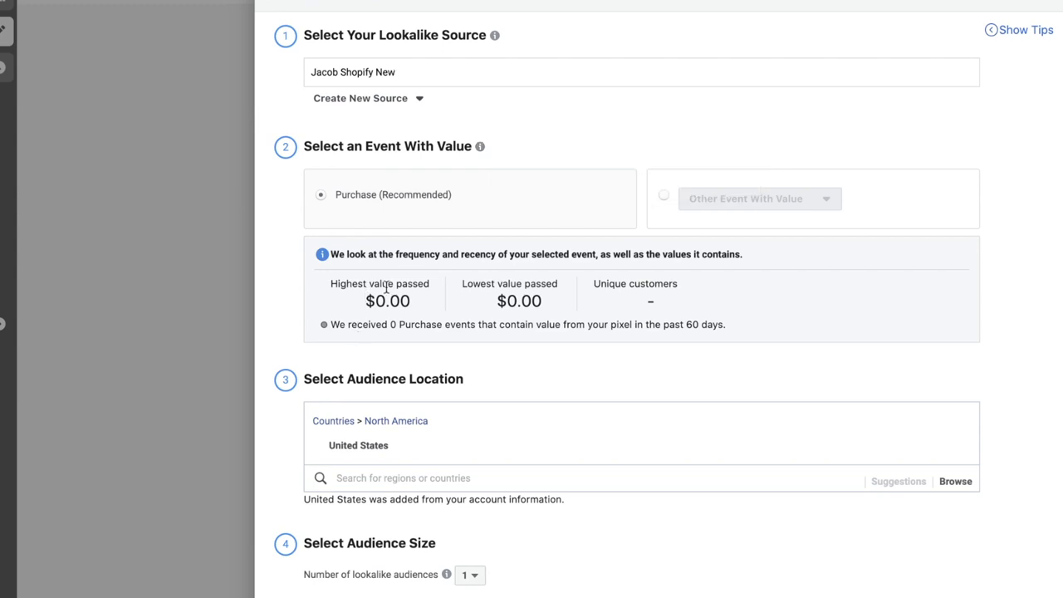
scroll(375, 325, down, 2)
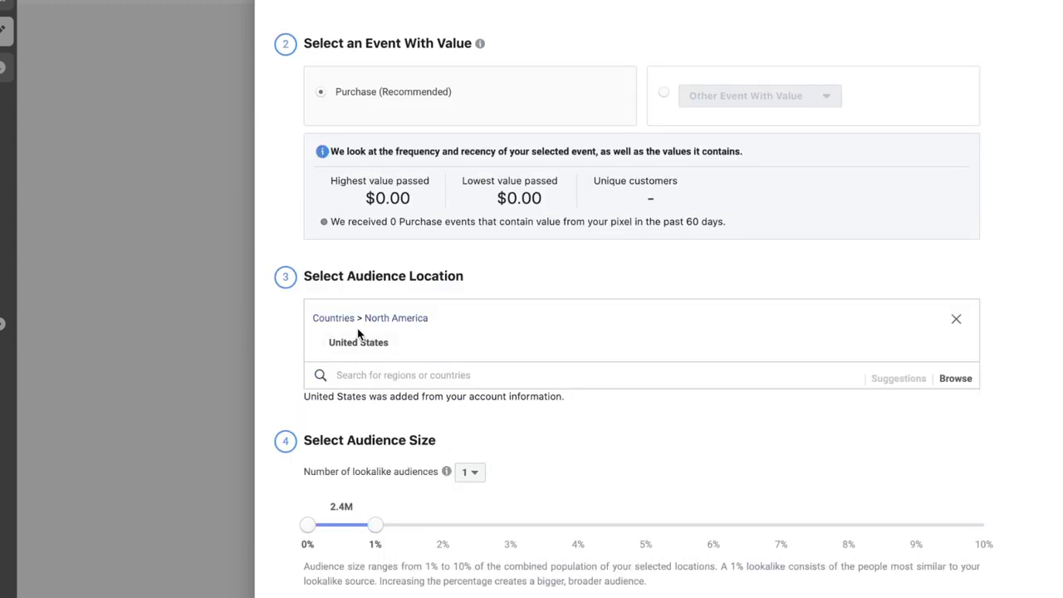
scroll(499, 357, down, 1)
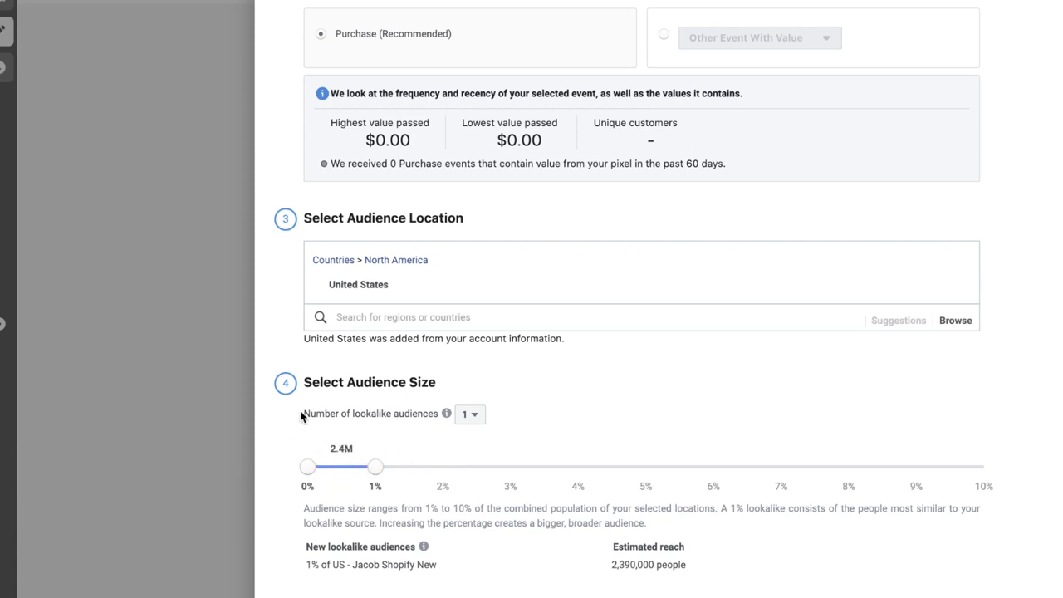
Step: Widen the lookalike audience from 1% to 10% of the US, about 23.9M people
drag(605, 564, 694, 560)
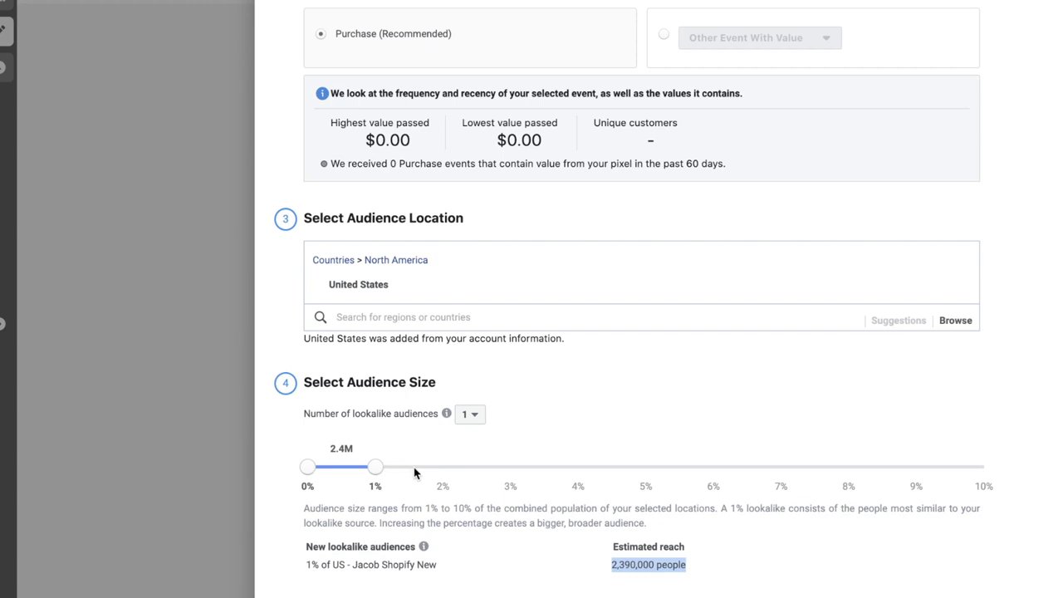
click(440, 468)
drag(914, 467, 989, 475)
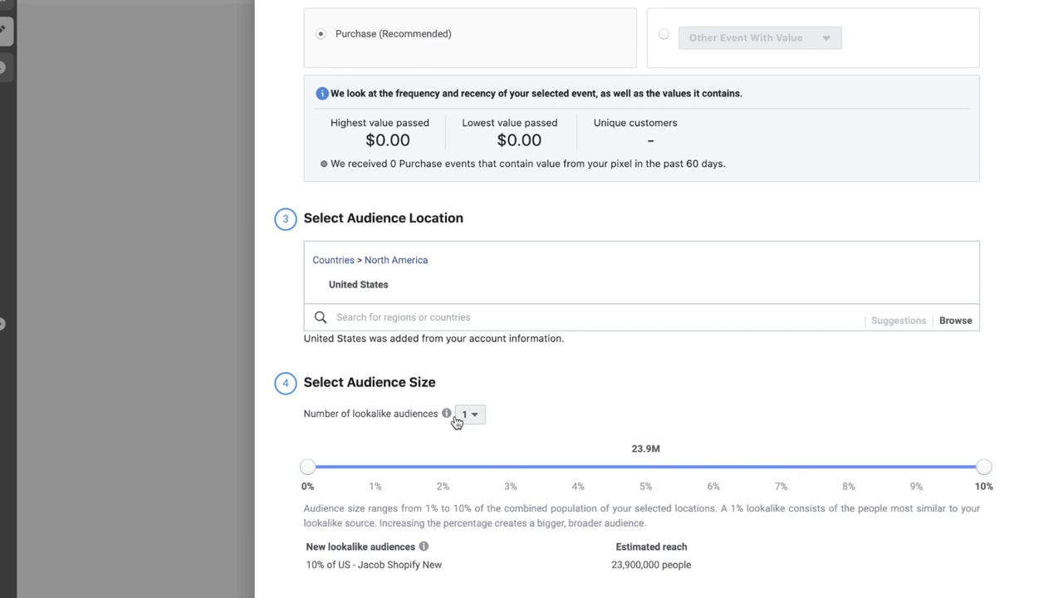
Step: Bring up the options for creating a new lookalike source
mouse_move(446, 413)
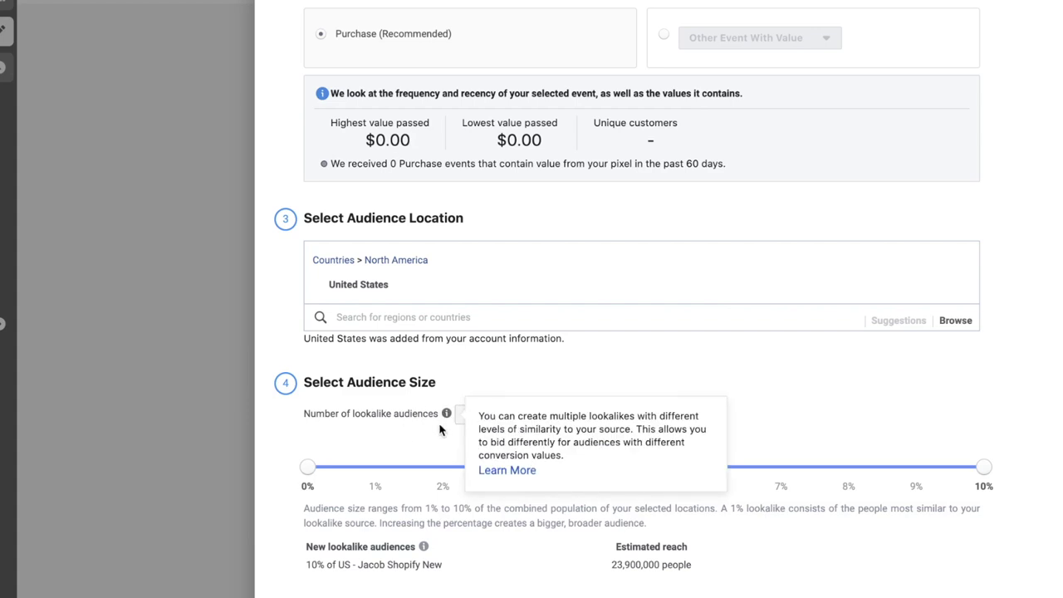
scroll(453, 540, up, 1)
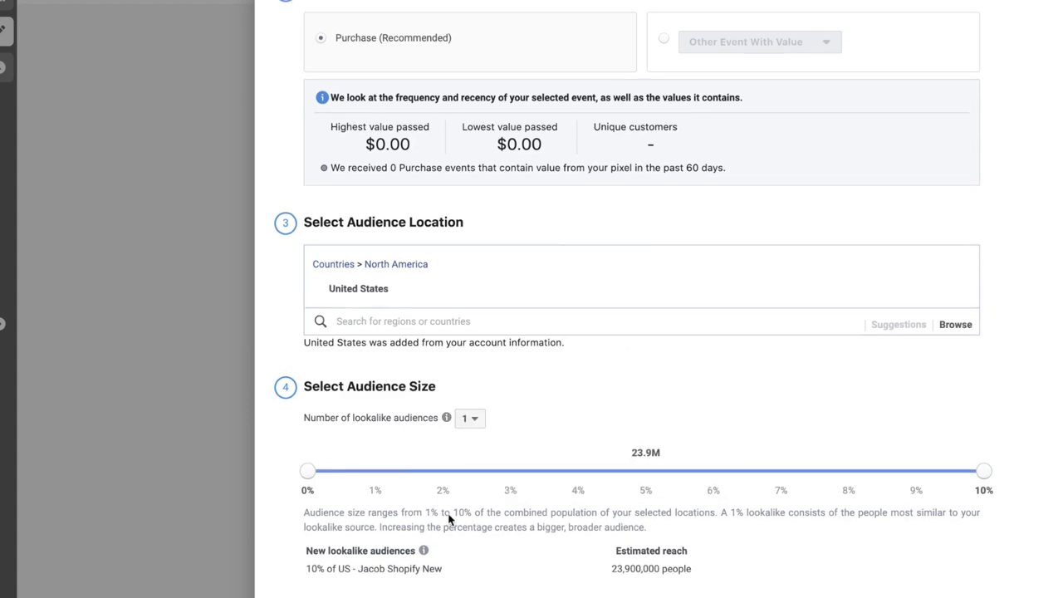
scroll(417, 508, up, 1)
scroll(422, 515, down, 1)
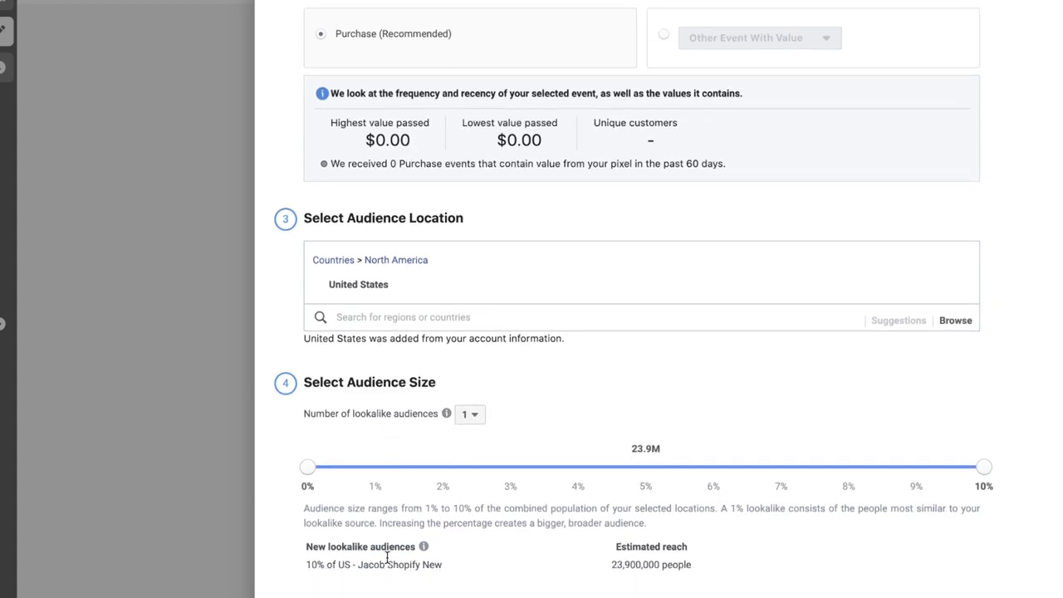
click(348, 138)
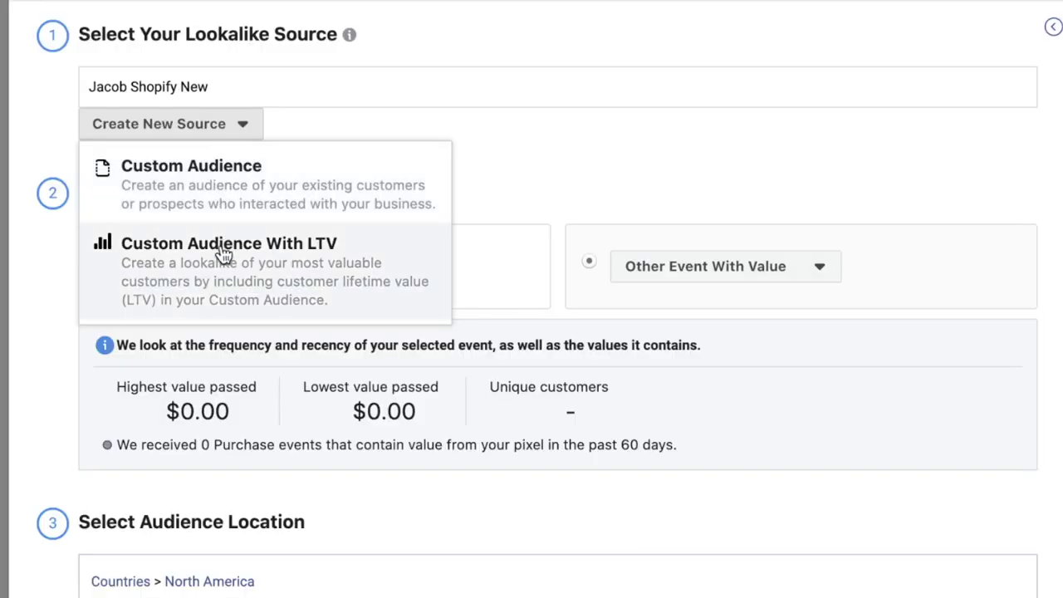
Step: Start a customer-list custom audience, accept the value-based terms, then close it unsaved
click(258, 185)
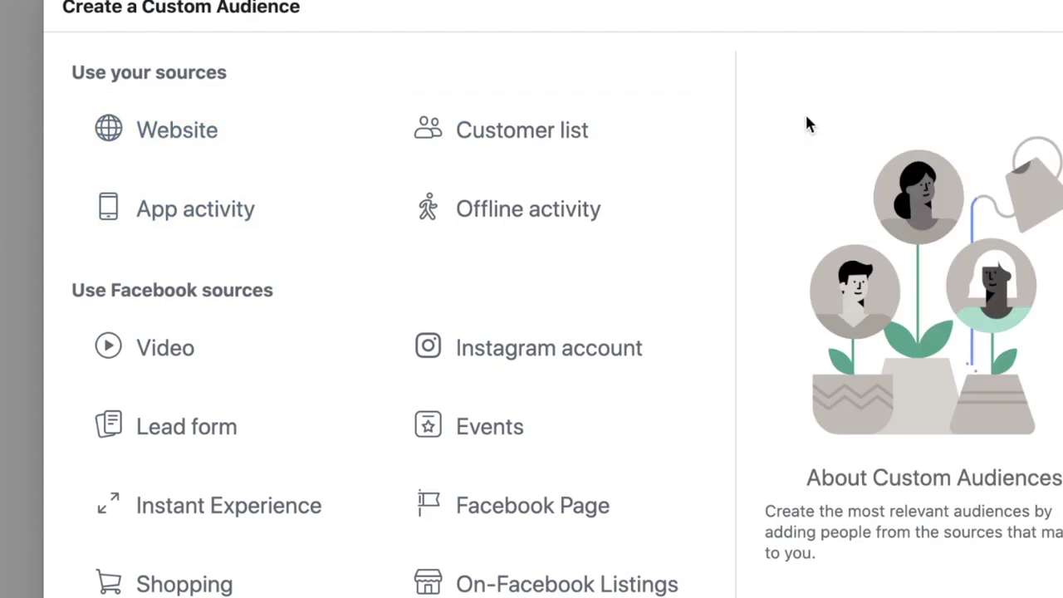
click(486, 160)
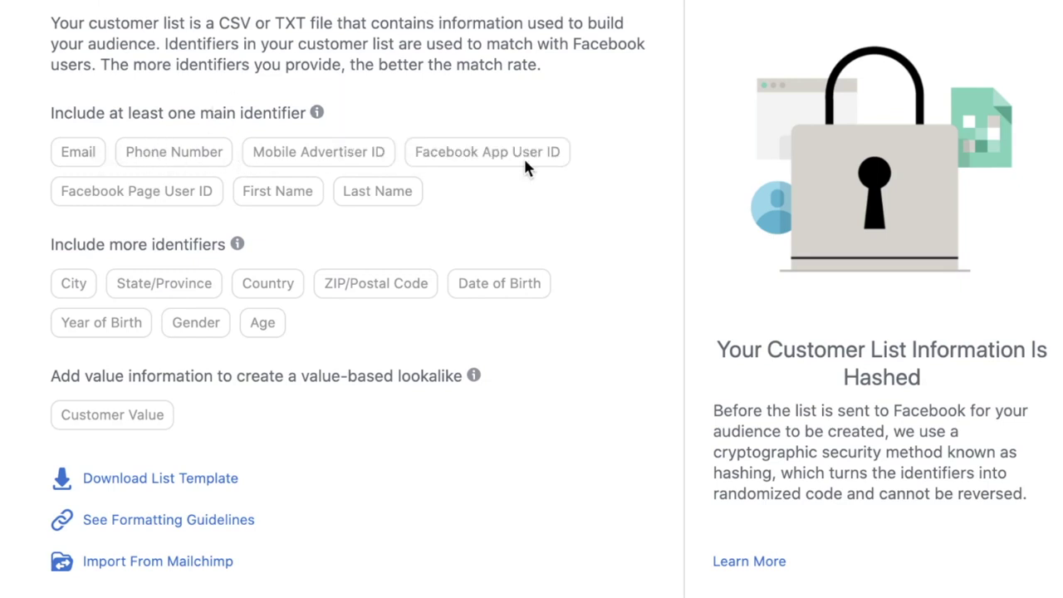
mouse_move(336, 193)
mouse_move(132, 417)
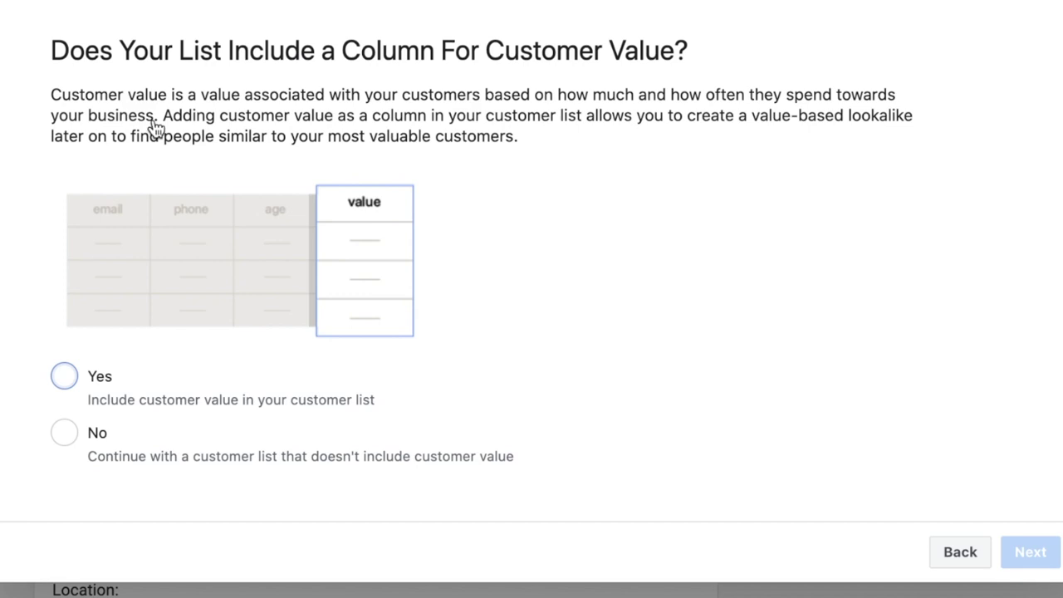
click(1030, 564)
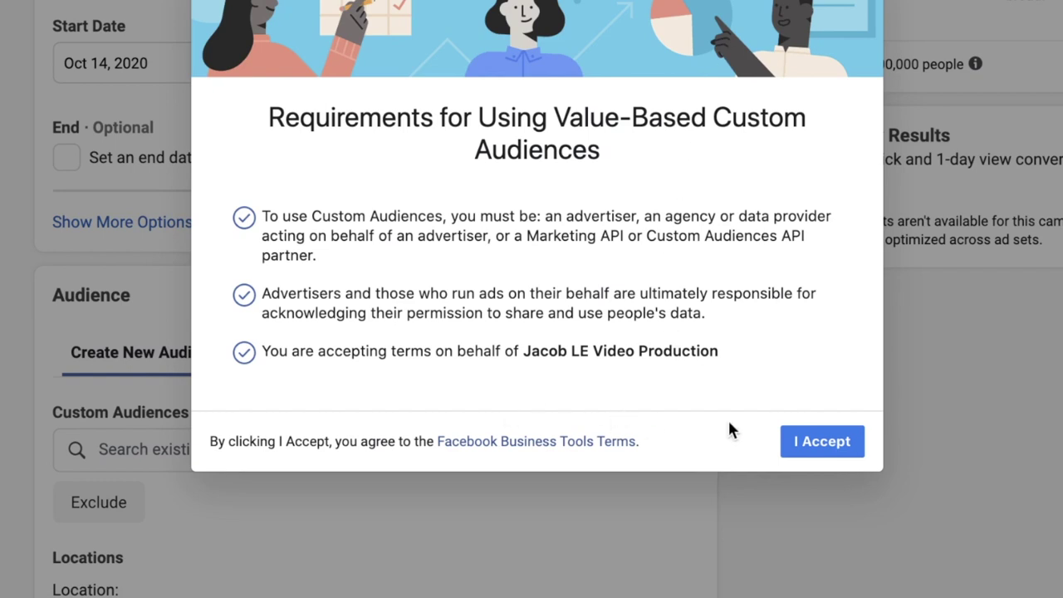
click(829, 445)
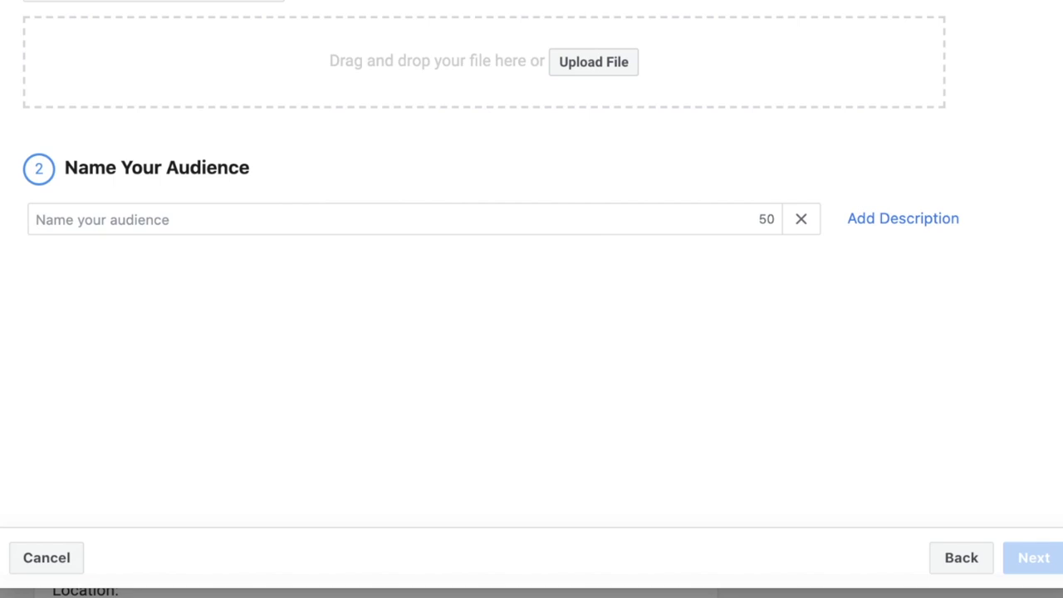
key(Escape)
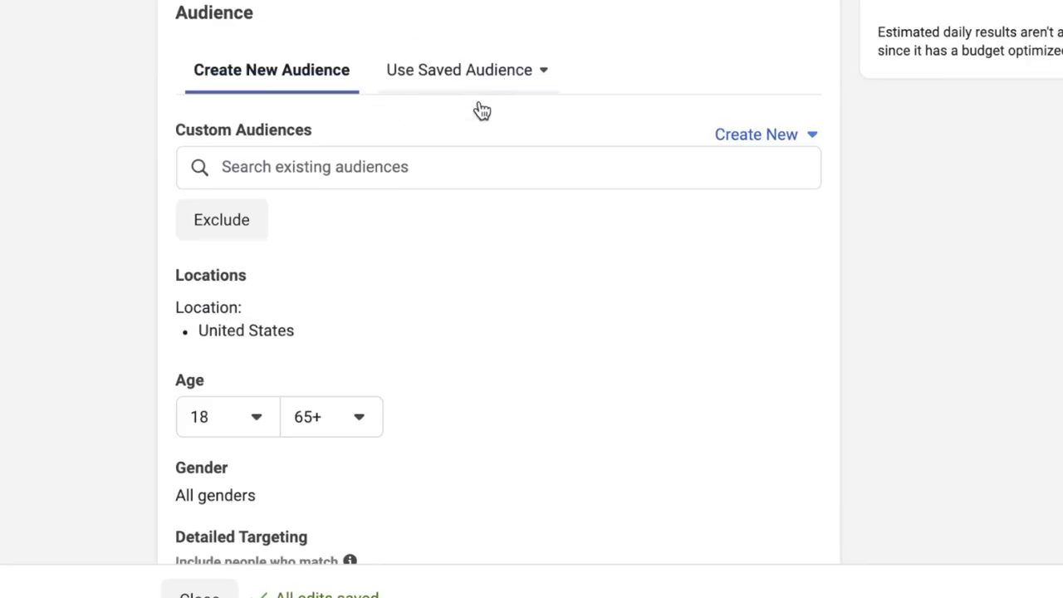
scroll(299, 143, down, 2)
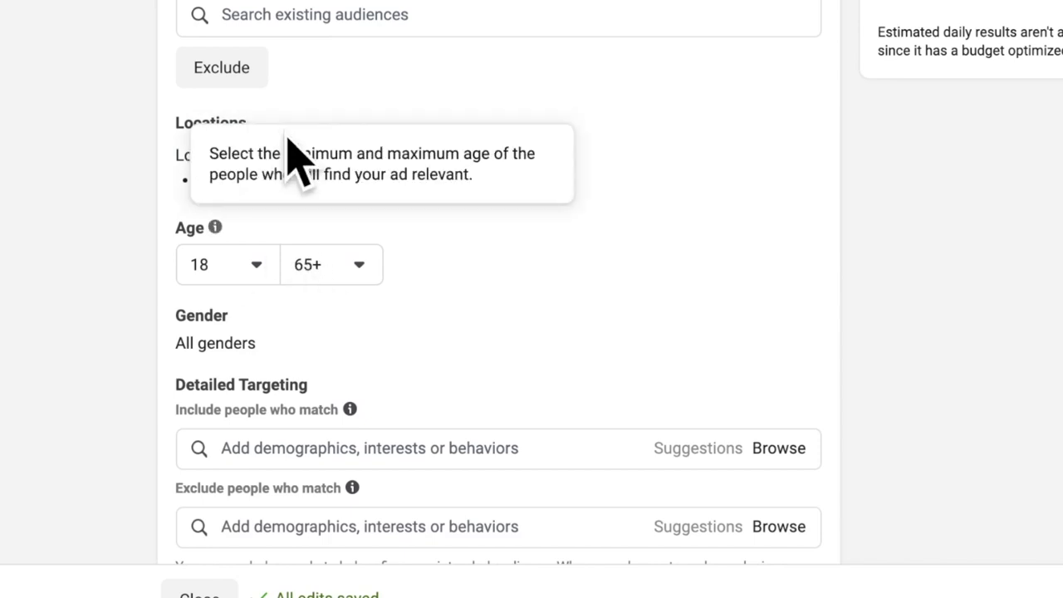
drag(194, 179, 300, 181)
click(299, 181)
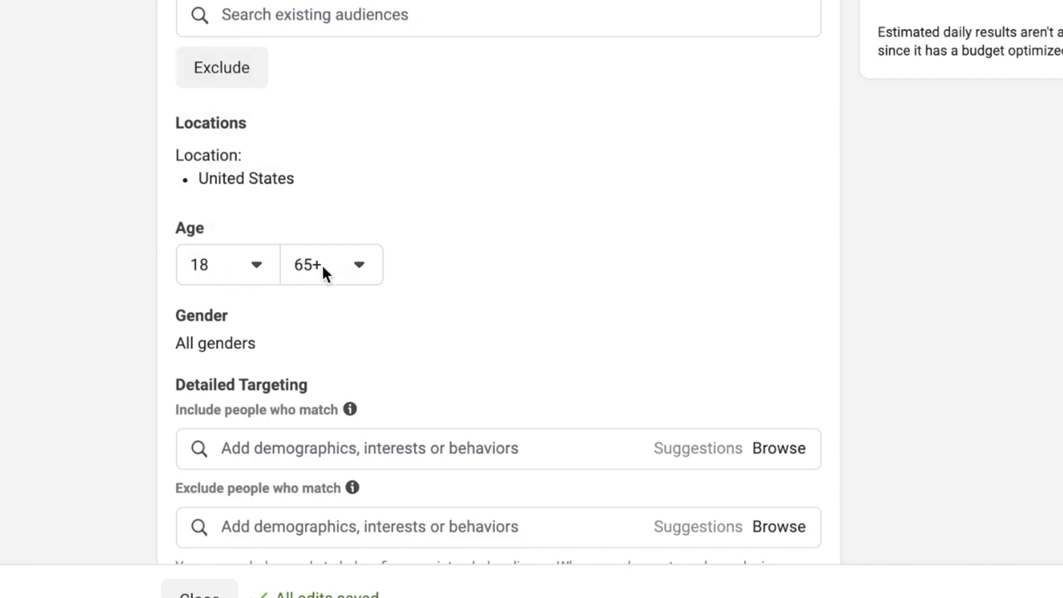
scroll(94, 199, down, 1)
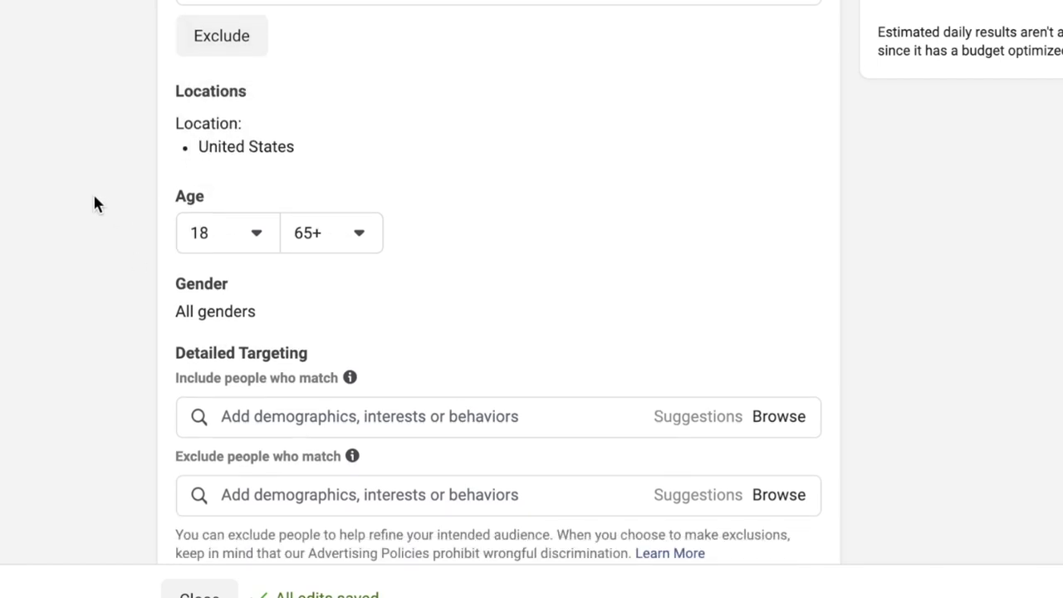
scroll(94, 199, down, 1)
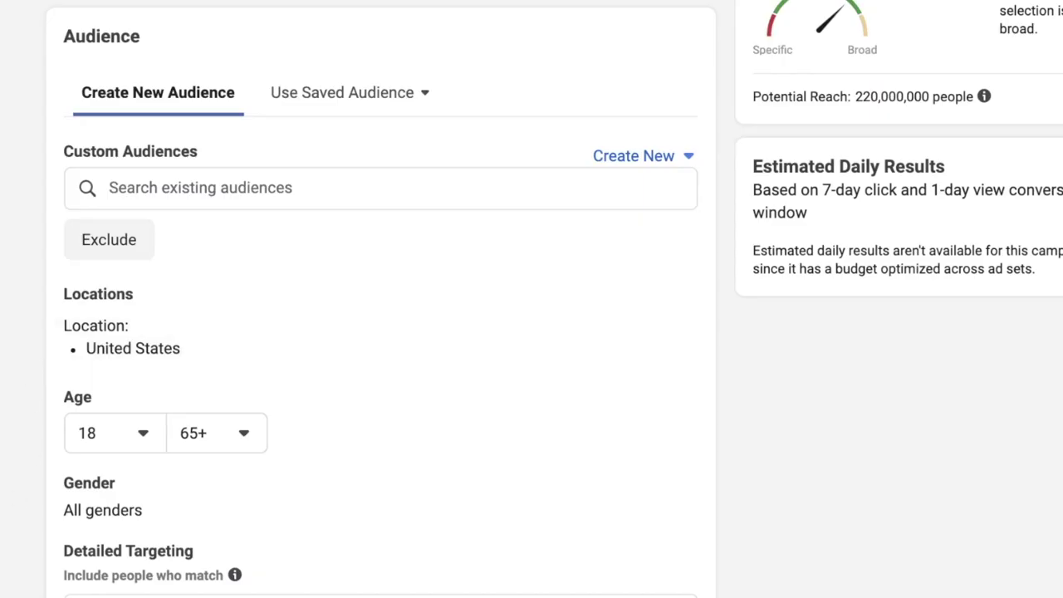
scroll(382, 332, down, 1)
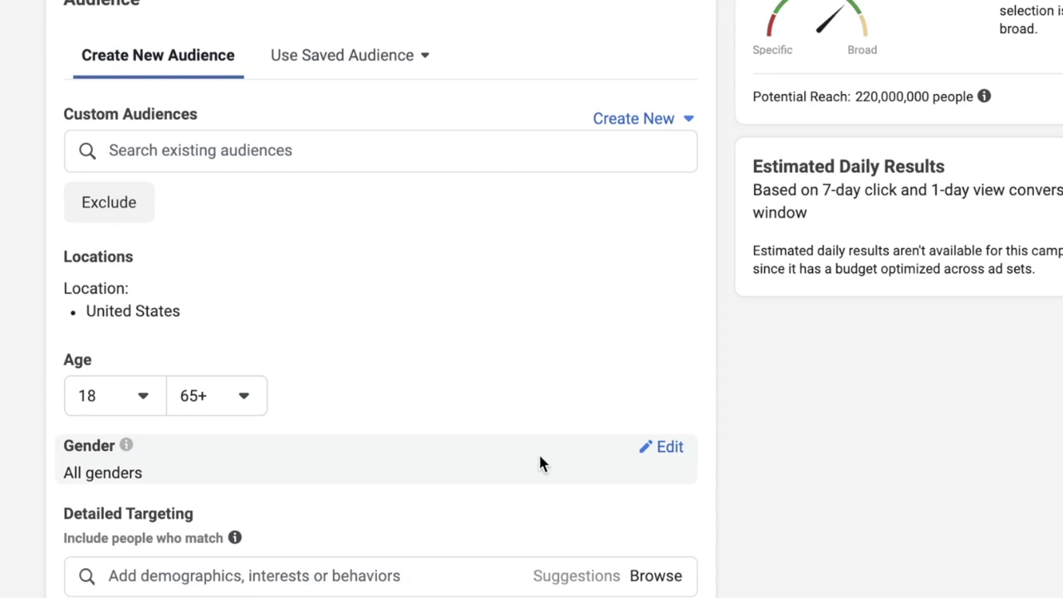
mouse_move(98, 476)
scroll(98, 475, down, 3)
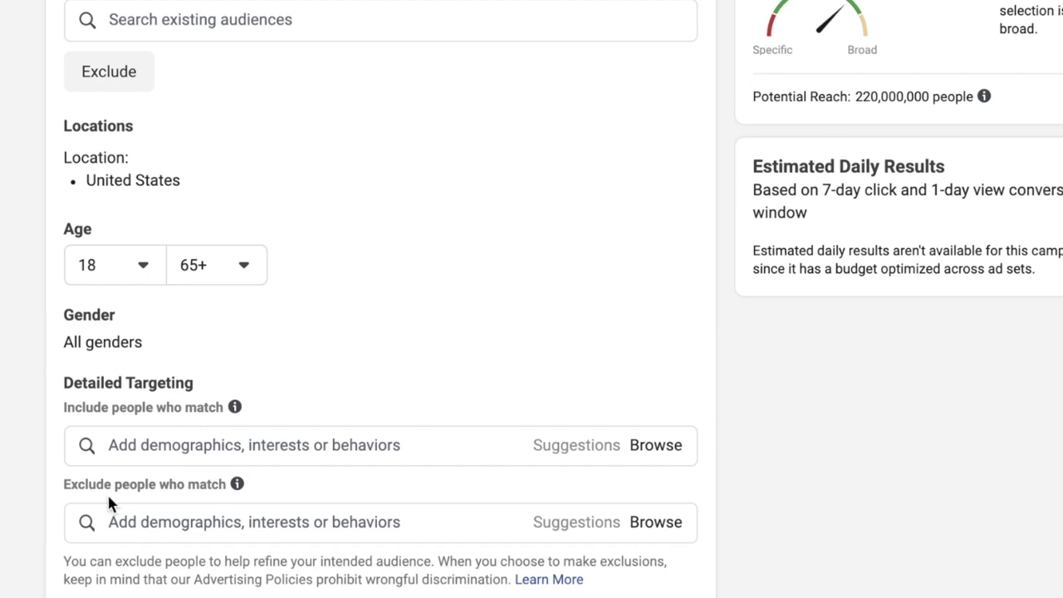
click(252, 444)
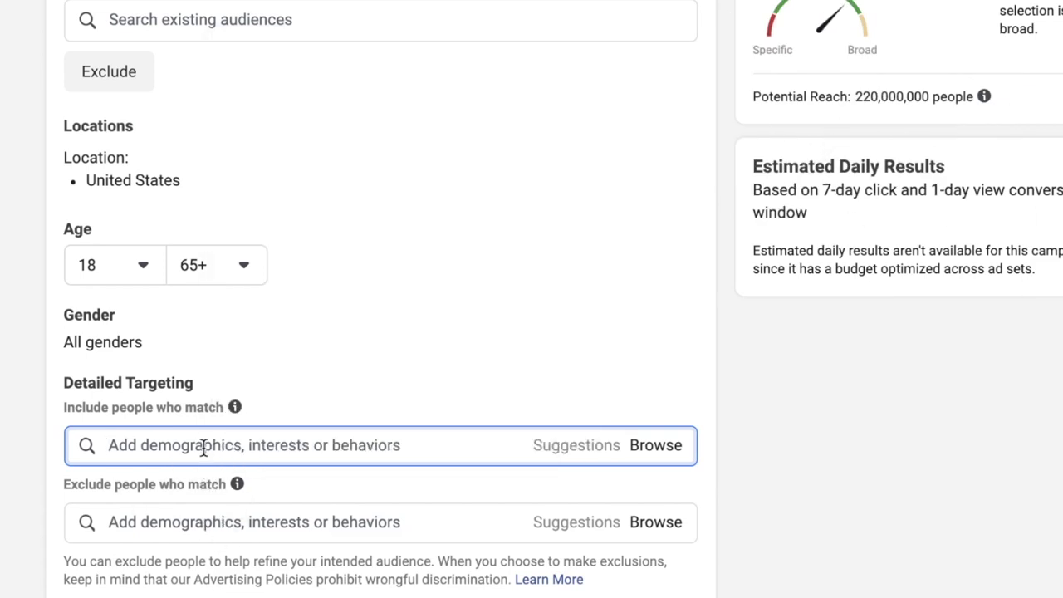
Step: Search detailed targeting for 'lutheran church', then clear the search
text(lutheran cu)
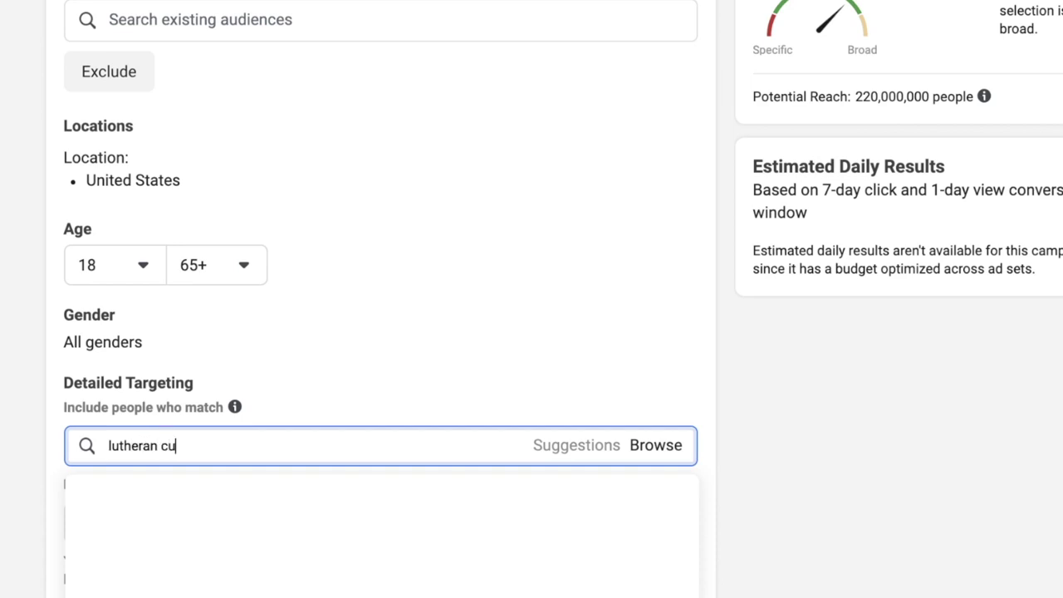
key(BackSpace)
text(hurch)
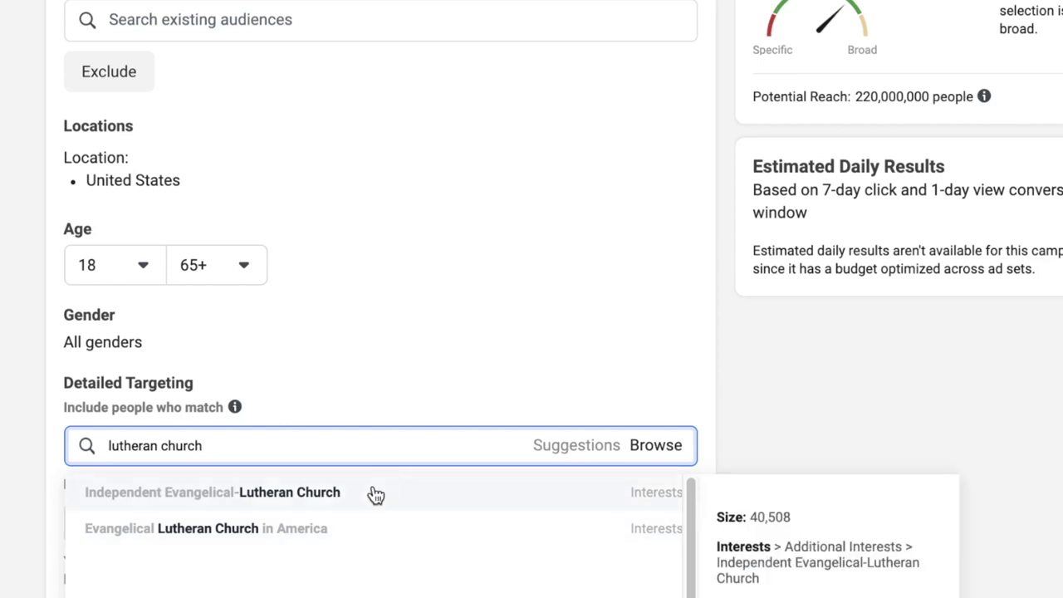
key(ctrl+a)
key(BackSpace)
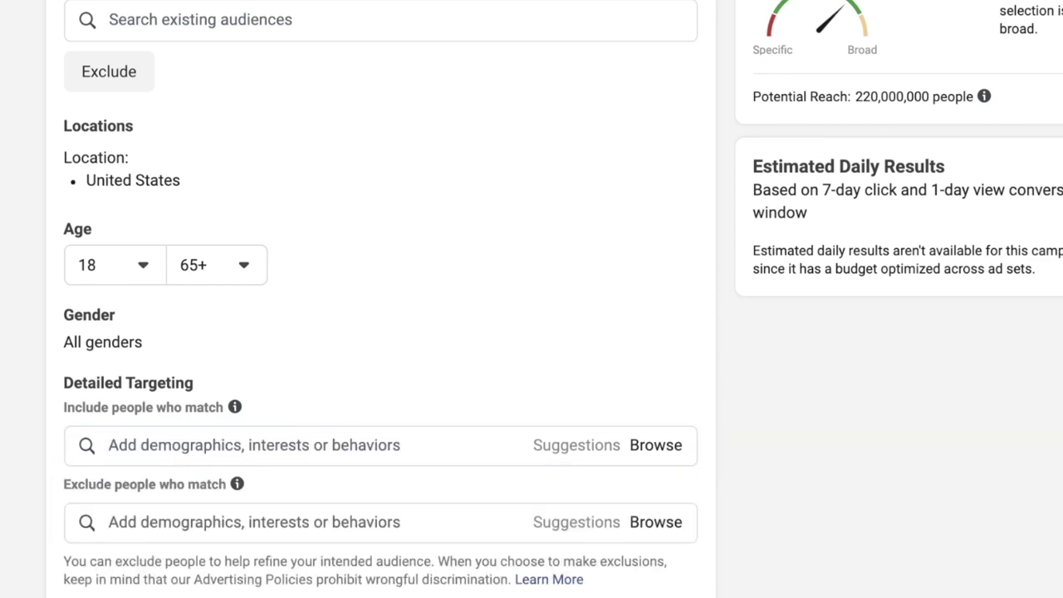
Step: Search 'fitness' and add the weight Loss (fitness & wellness) interest
click(228, 441)
text(fitnes)
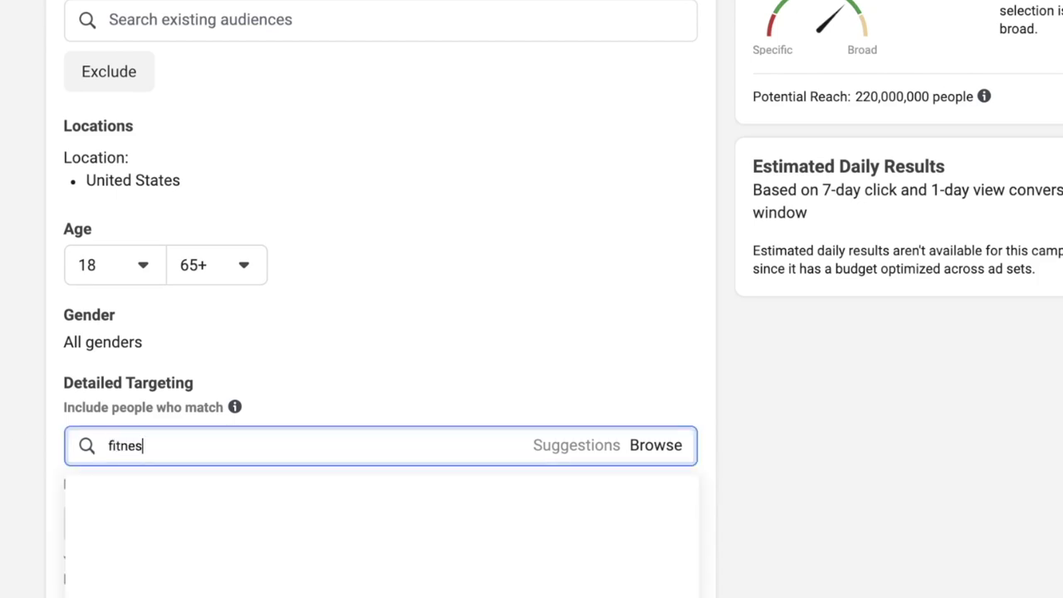
key(ctrl+a)
key(BackSpace)
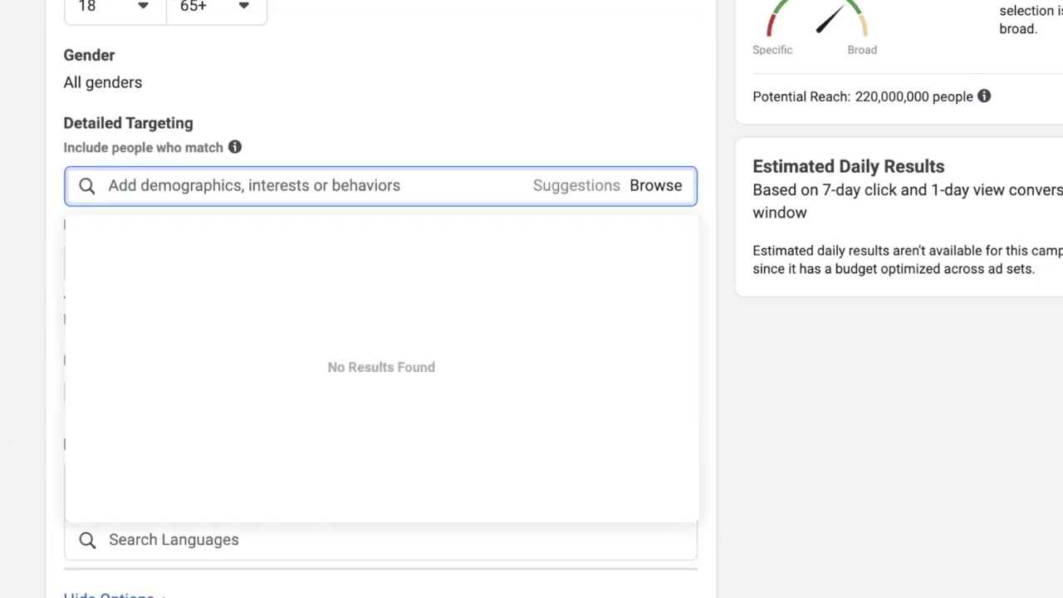
text(fitness)
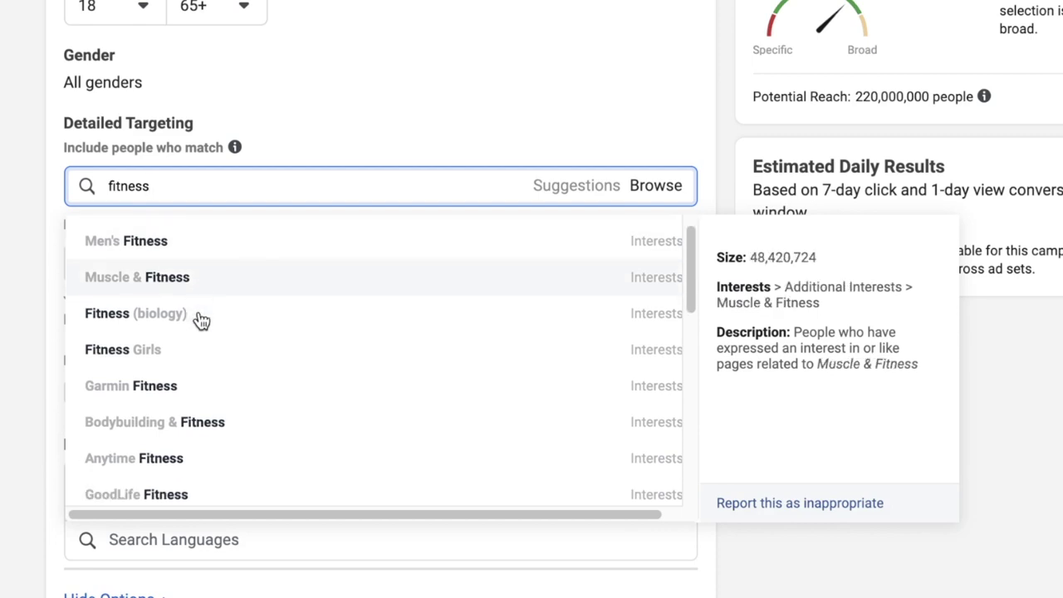
scroll(180, 387, down, 1)
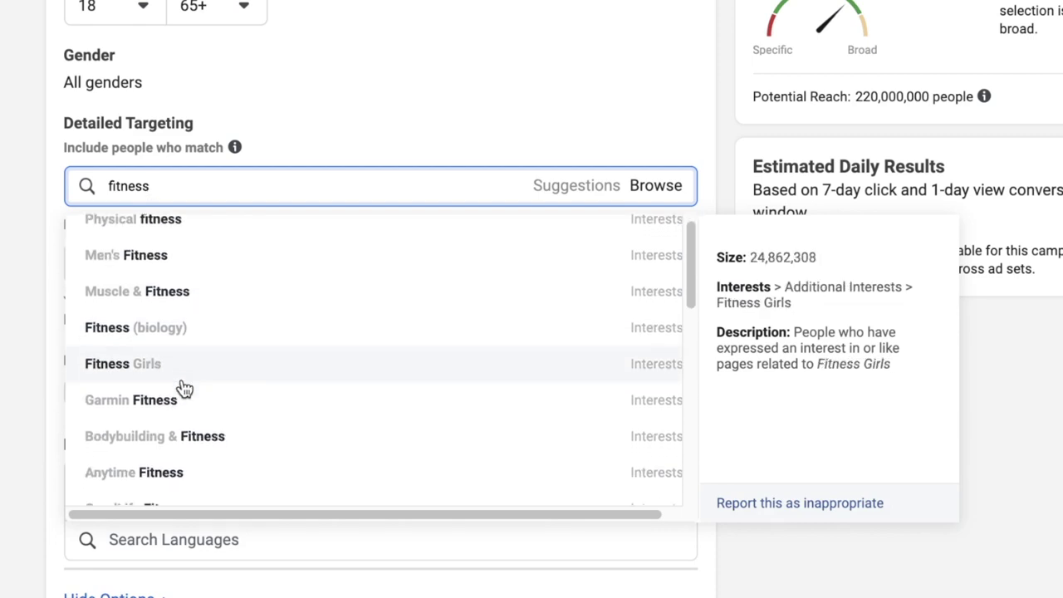
scroll(204, 391, down, 3)
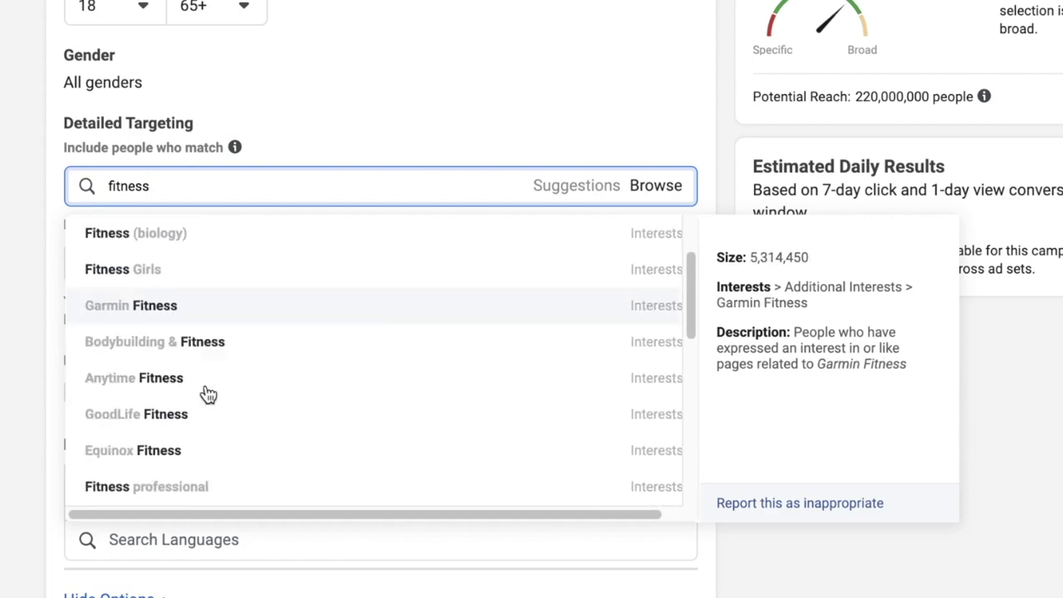
scroll(208, 395, down, 3)
scroll(208, 395, down, 1)
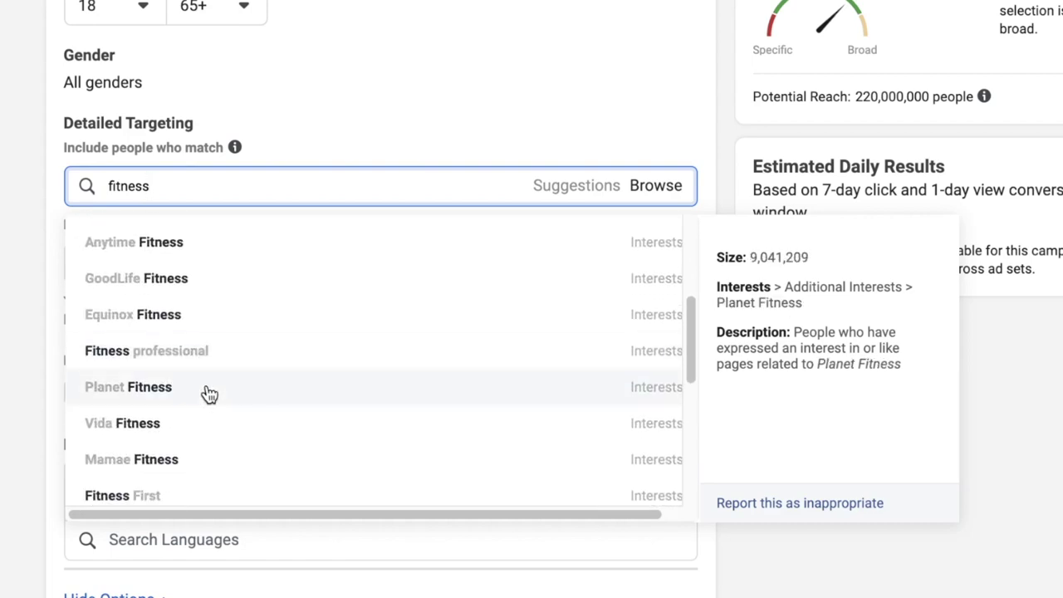
scroll(209, 395, down, 6)
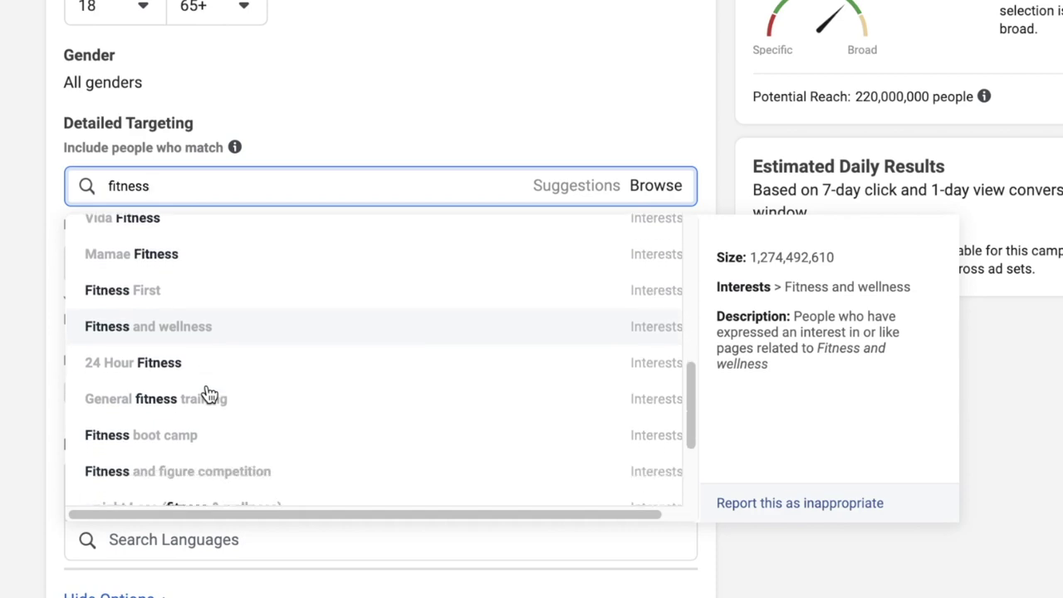
scroll(208, 395, down, 2)
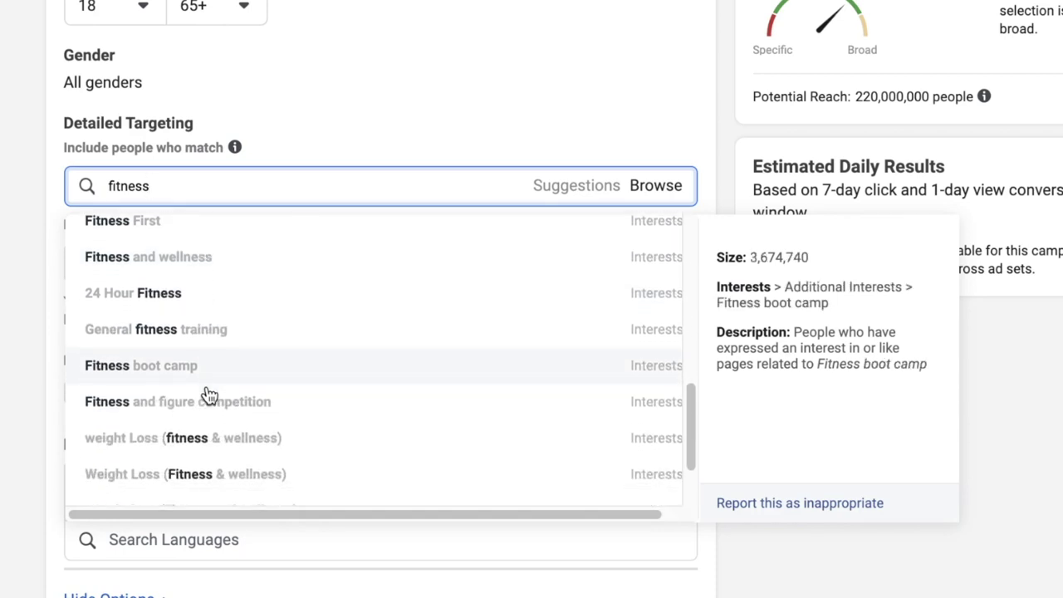
click(210, 438)
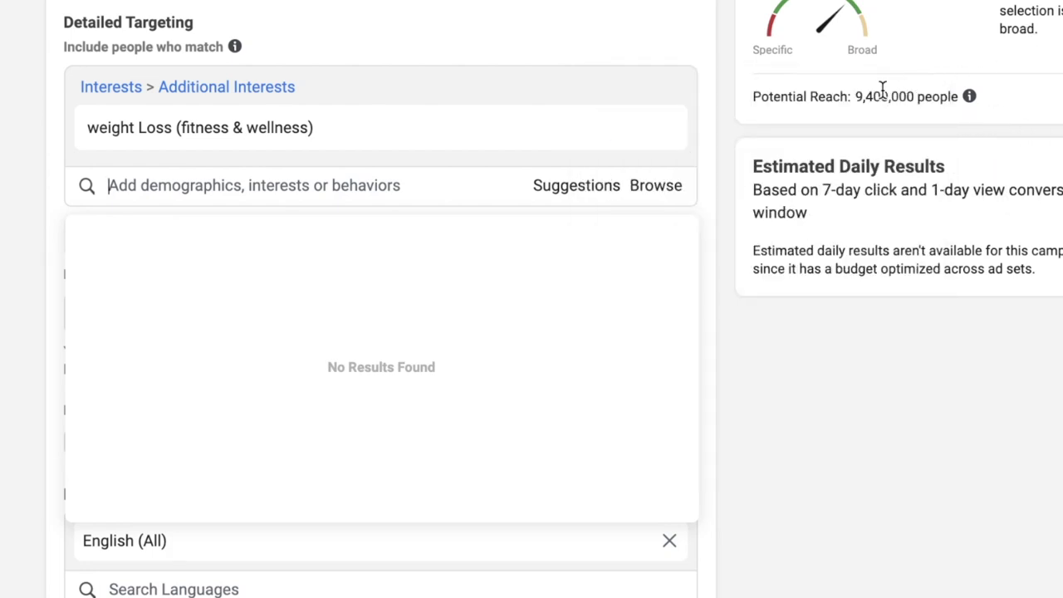
Step: With reach at 9,400,000, add a narrowing condition people must also match
drag(838, 97, 939, 90)
click(185, 131)
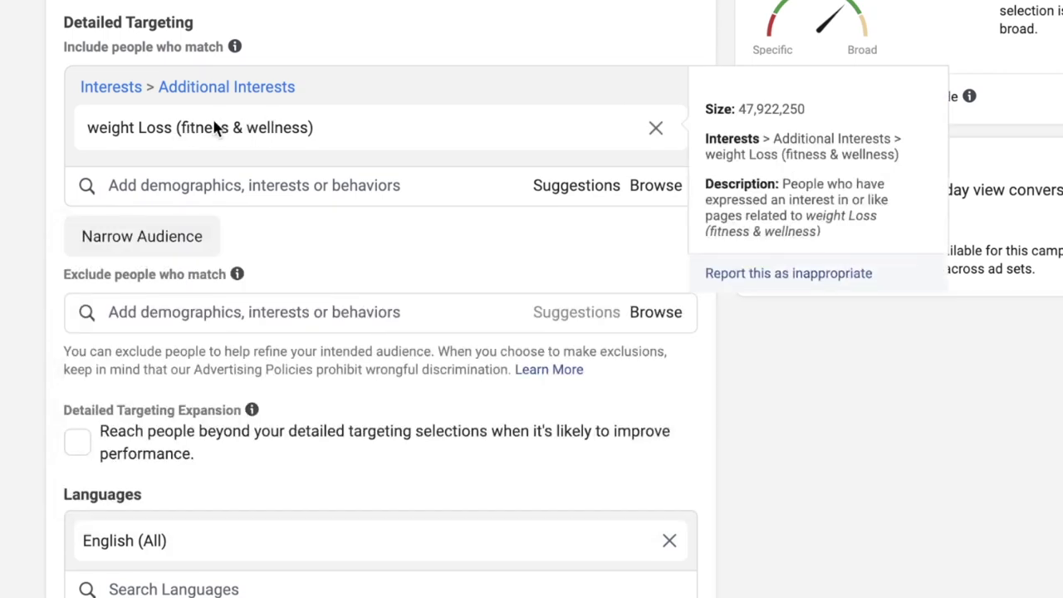
click(133, 238)
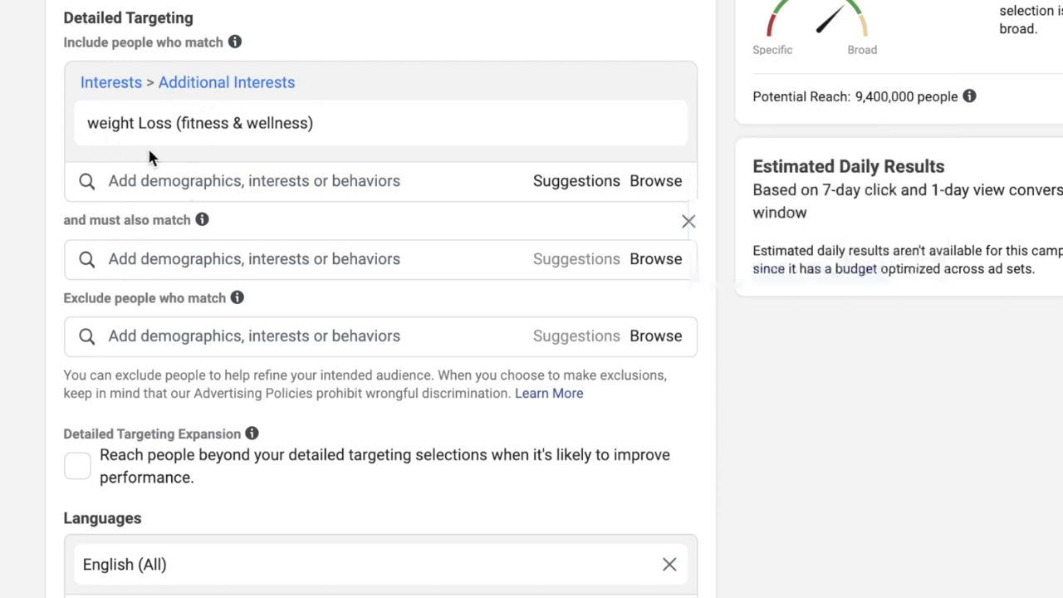
Step: Add Teletubbies as the interest people must also match
click(161, 260)
text(t)
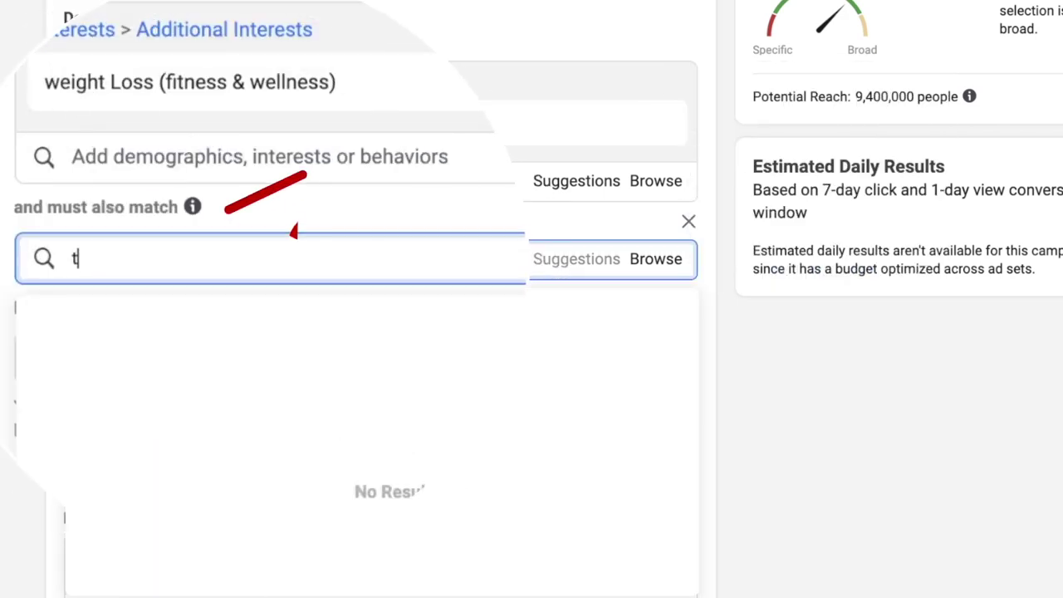
text(elle)
key(BackSpace)
key(BackSpace)
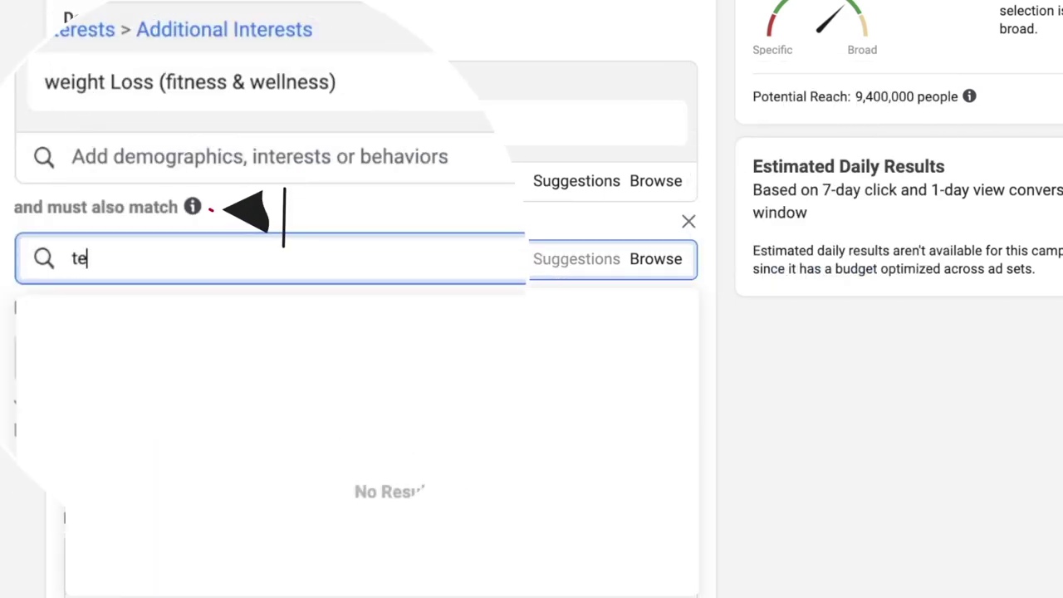
text(et)
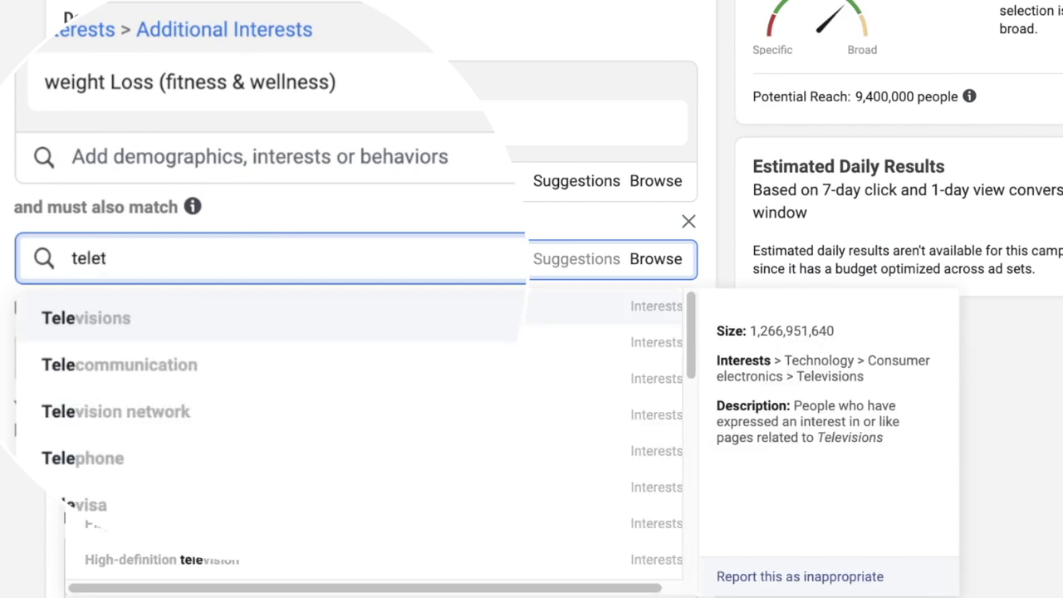
text(ubbies)
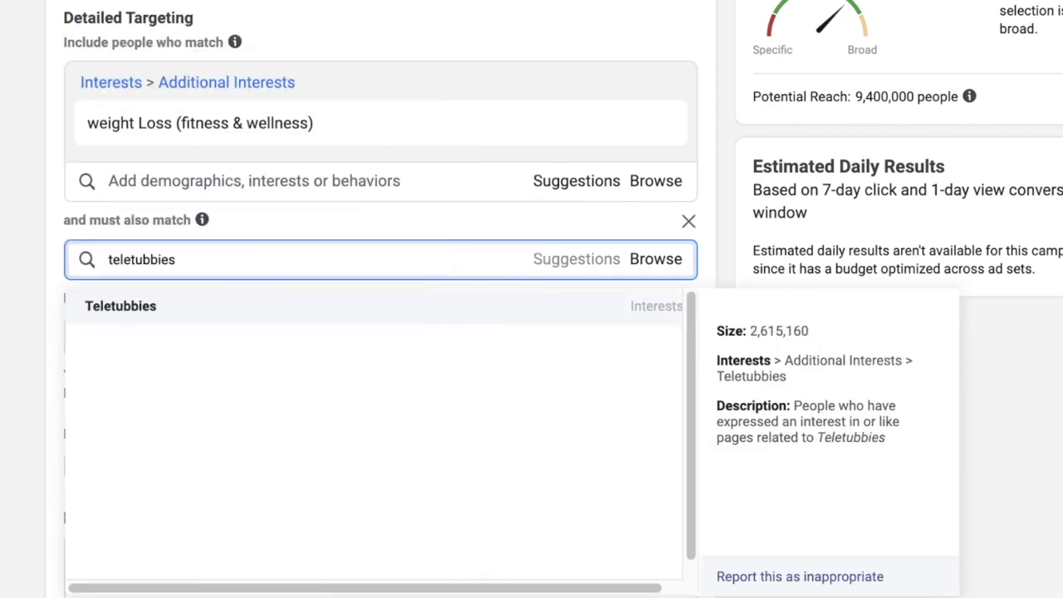
click(118, 306)
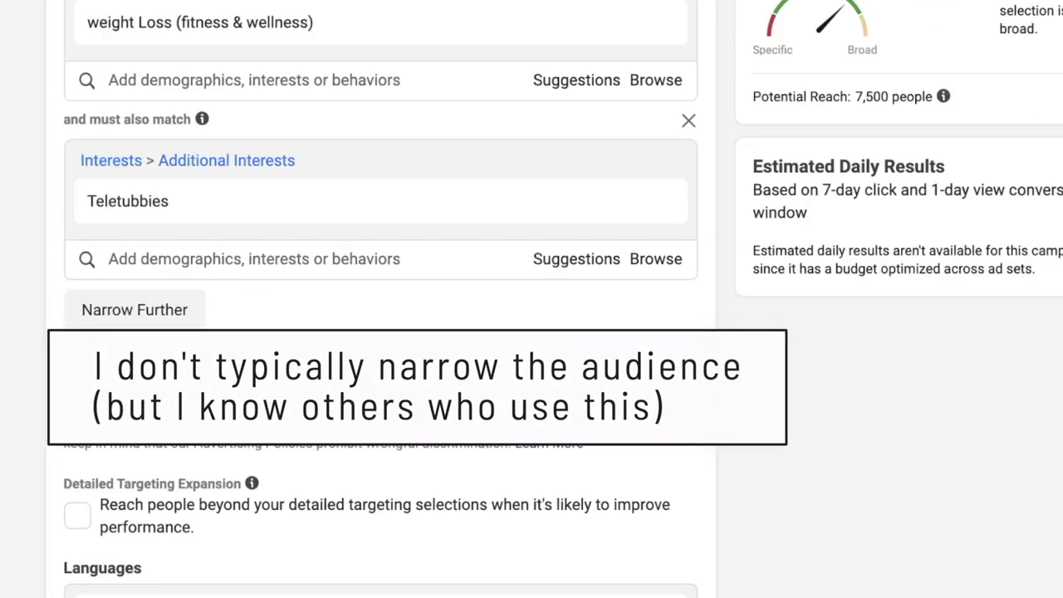
Step: Remove Teletubbies and the empty narrowing condition, restoring reach to 9,400,000
mouse_move(154, 203)
mouse_move(221, 201)
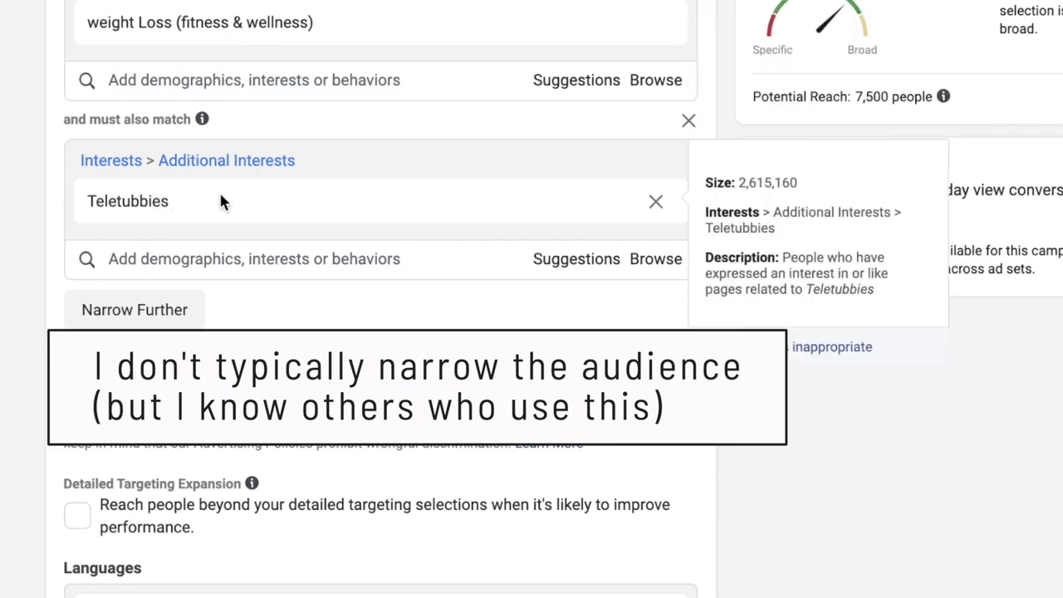
click(661, 211)
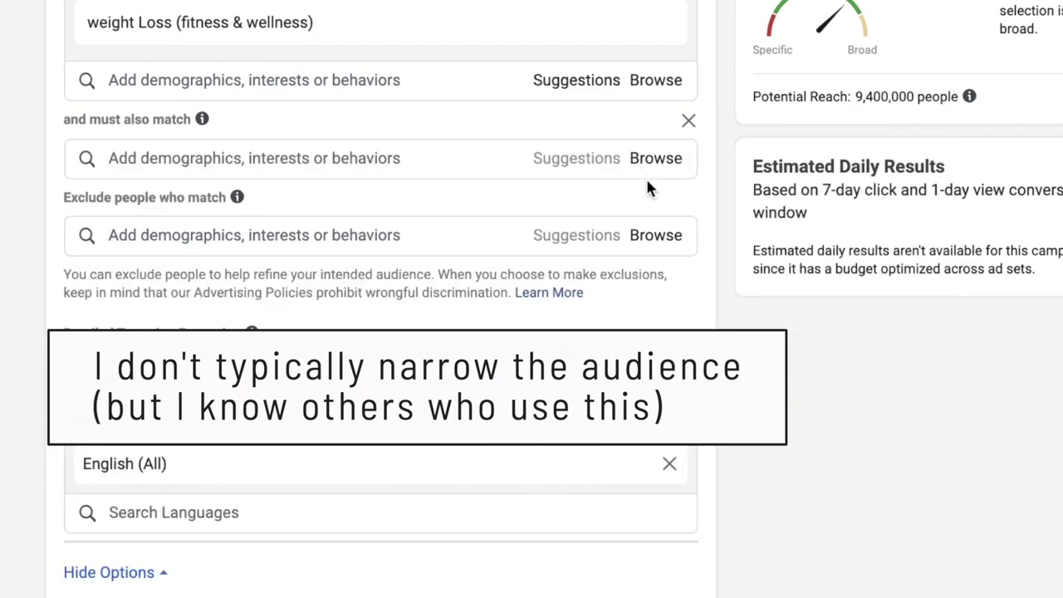
click(691, 125)
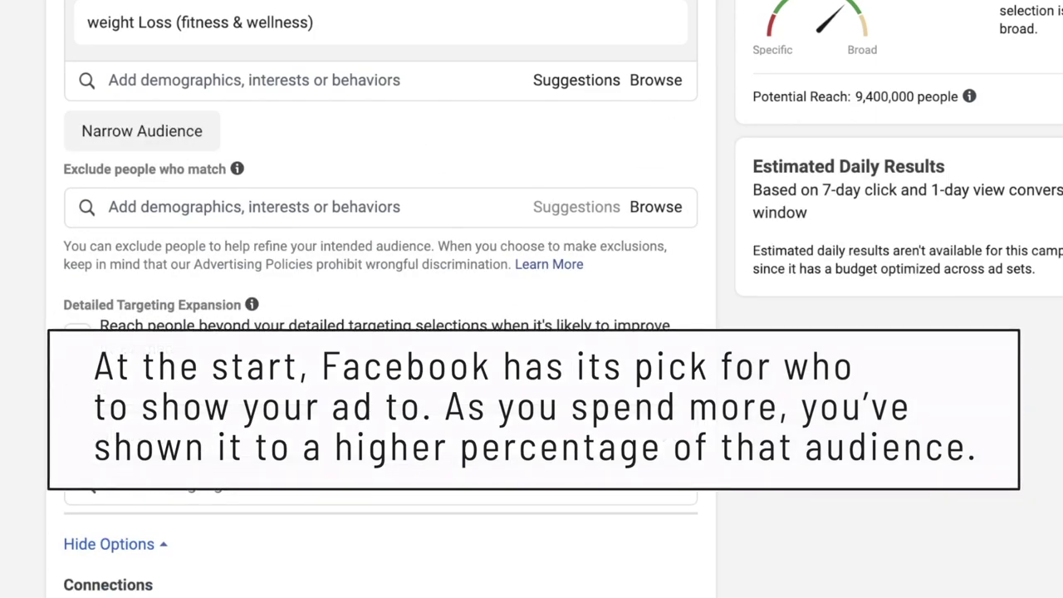
Step: Show the Connections choices, such as people who like your Page, in the 'Add a connection type' list
scroll(433, 147, down, 2)
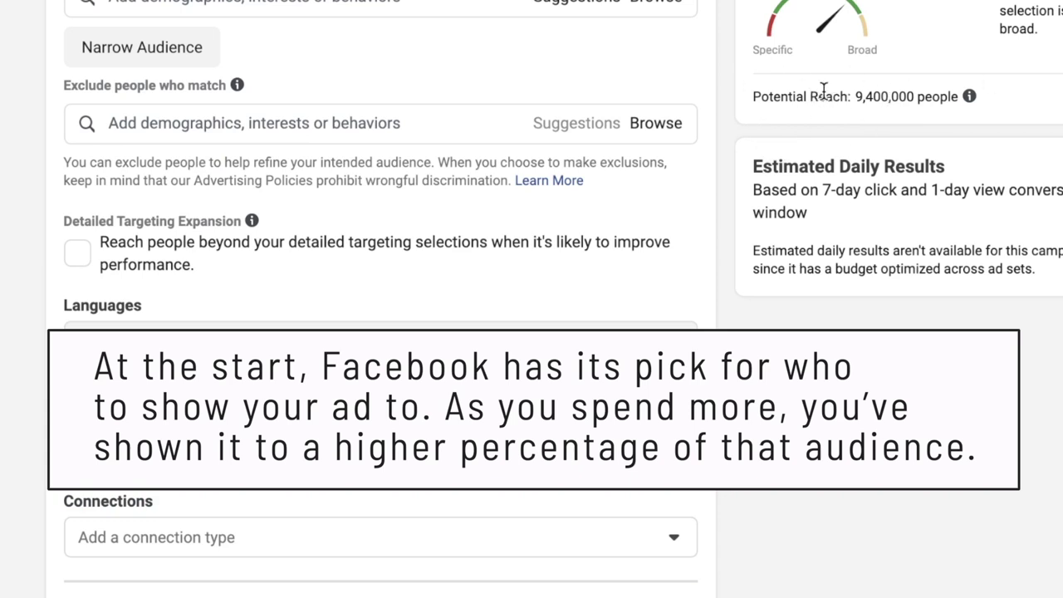
drag(855, 96, 955, 97)
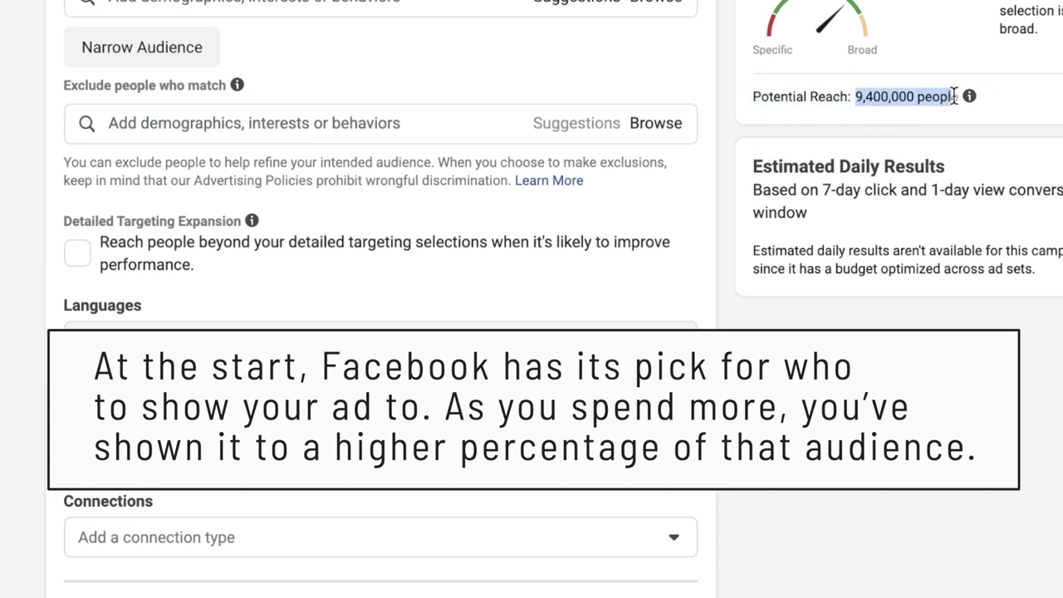
click(954, 97)
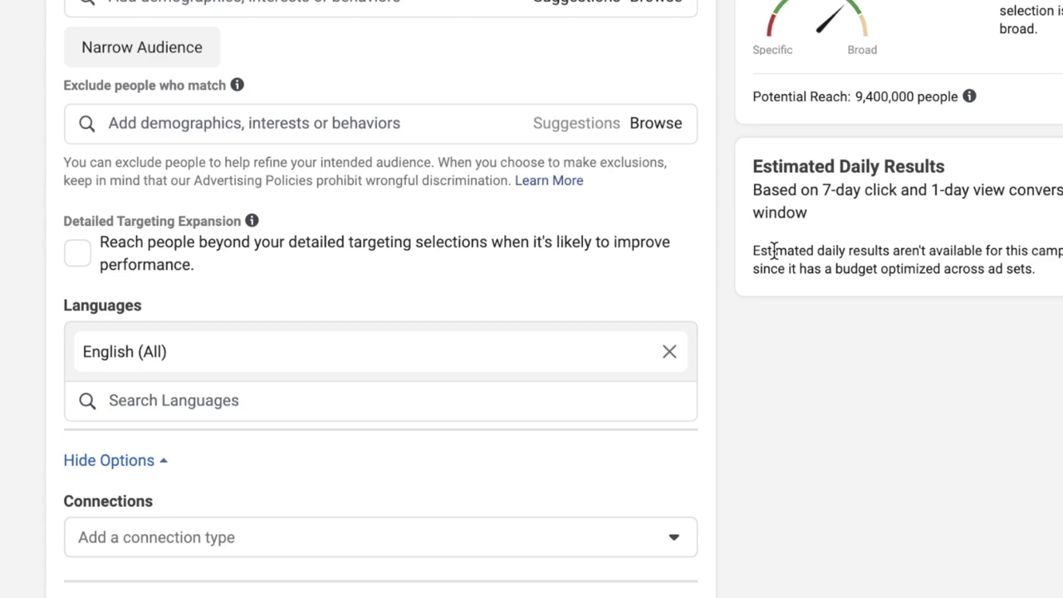
scroll(920, 332, down, 4)
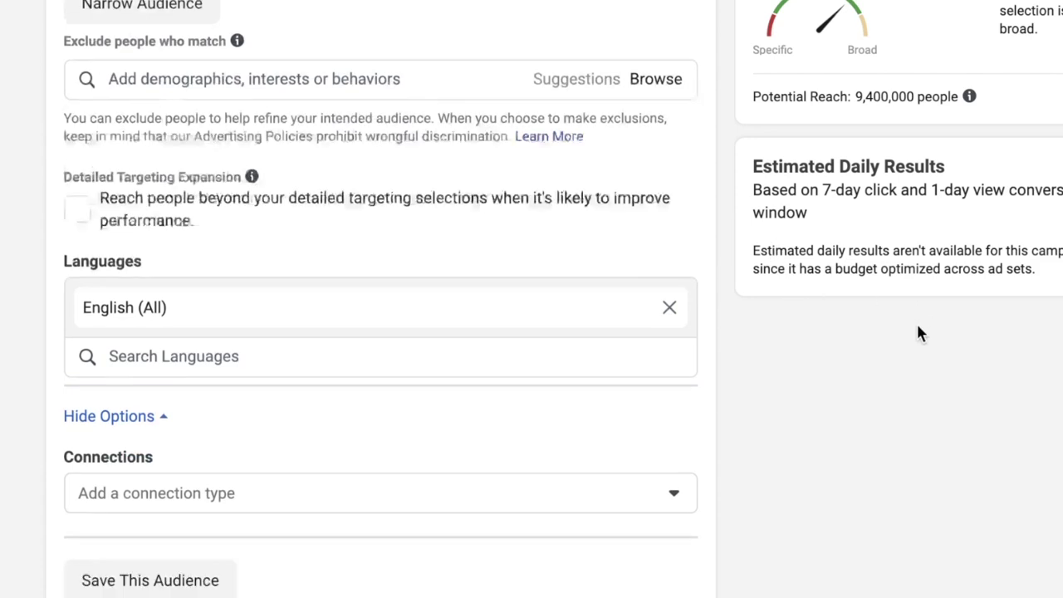
scroll(119, 102, up, 1)
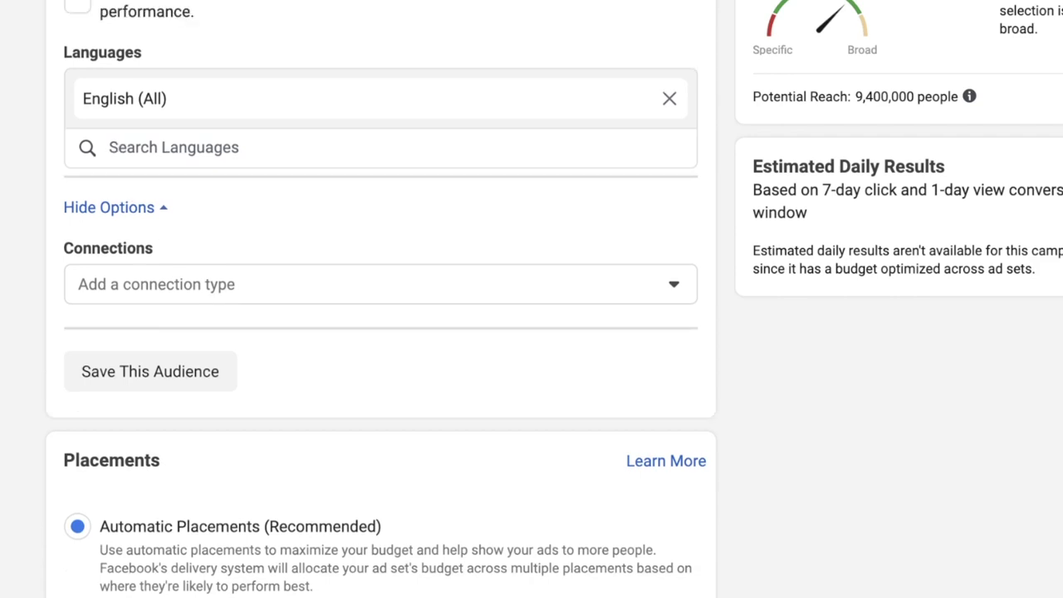
click(182, 286)
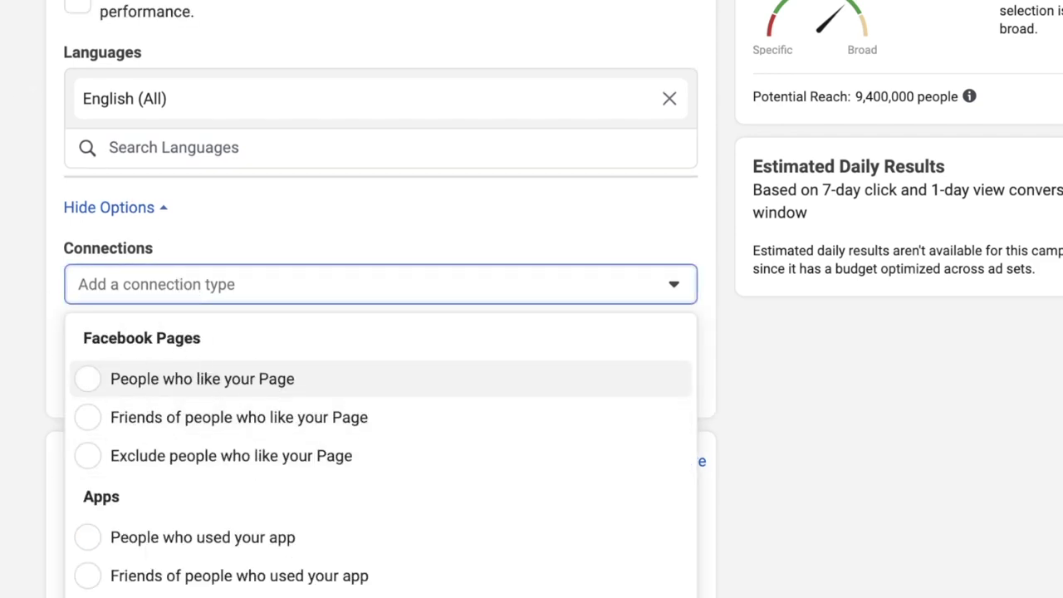
Step: Switch the ad set to Manual Placements, keeping Facebook, Instagram, Audience Network and Messenger checked
key(Escape)
scroll(240, 42, up, 1)
scroll(240, 42, down, 2)
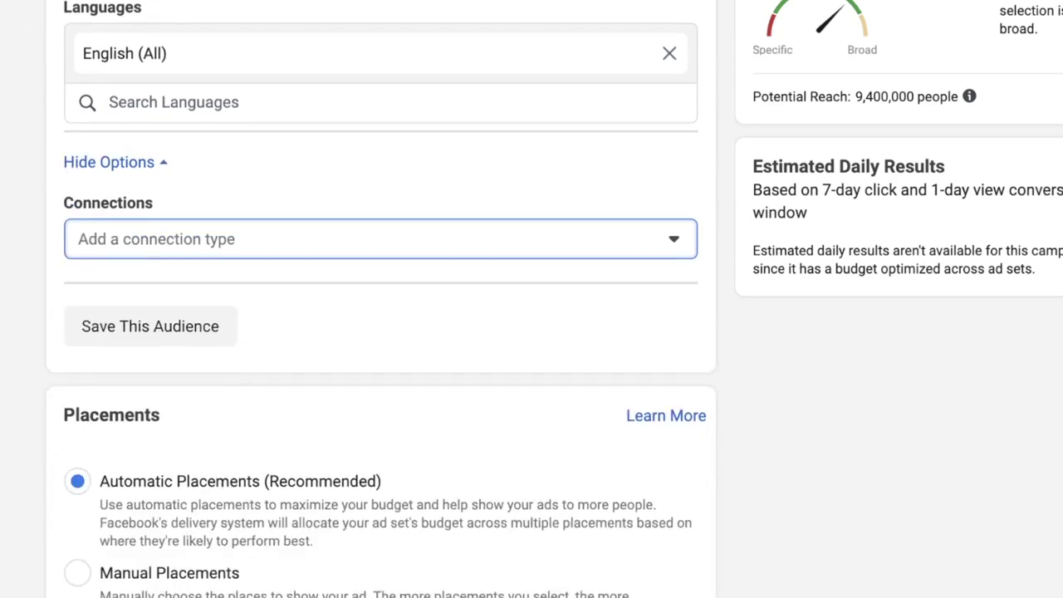
scroll(230, 296, down, 5)
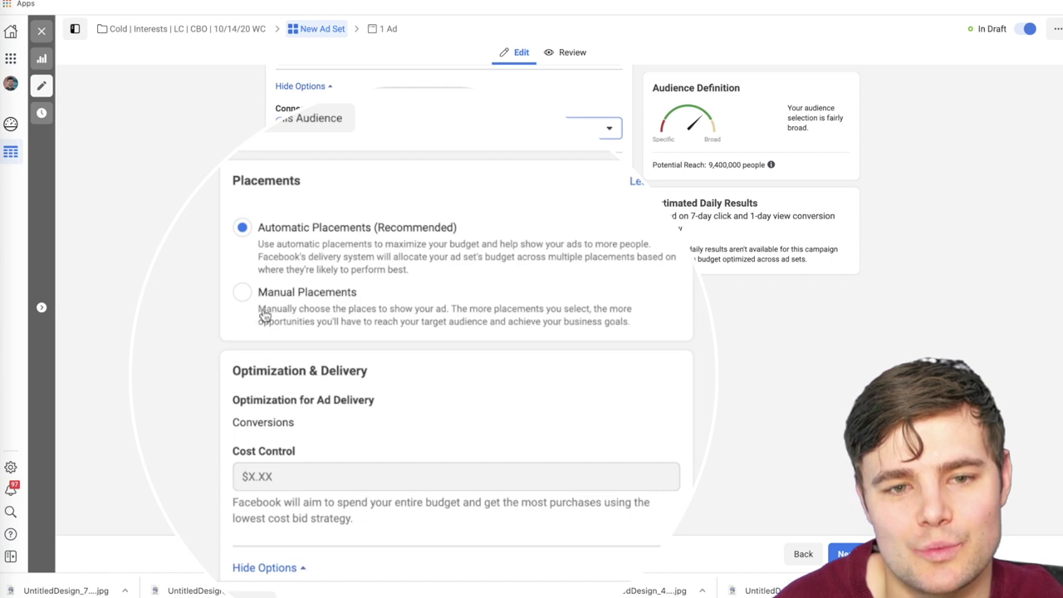
click(242, 293)
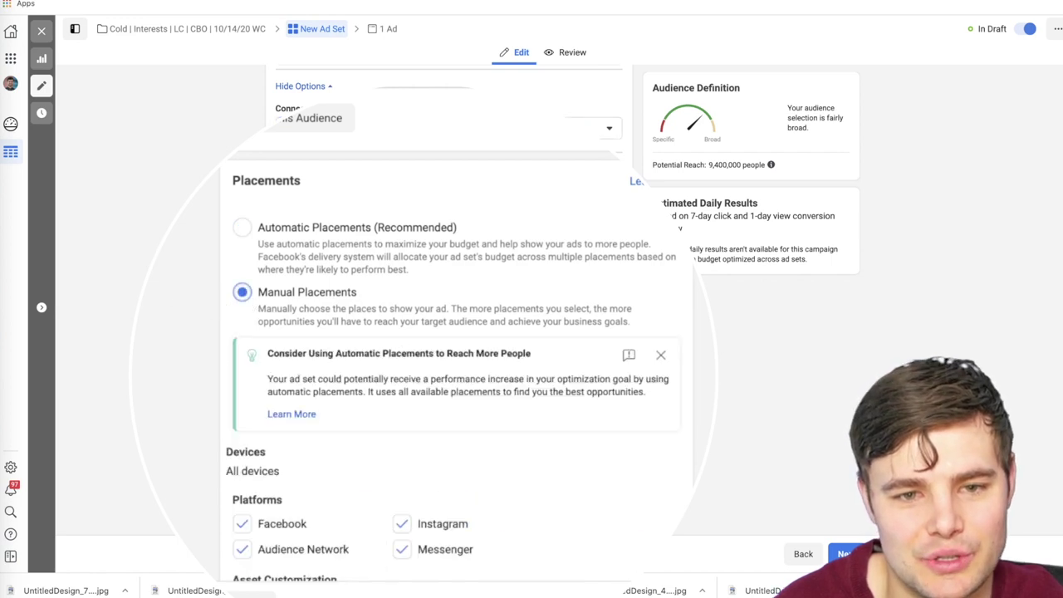
scroll(392, 415, down, 5)
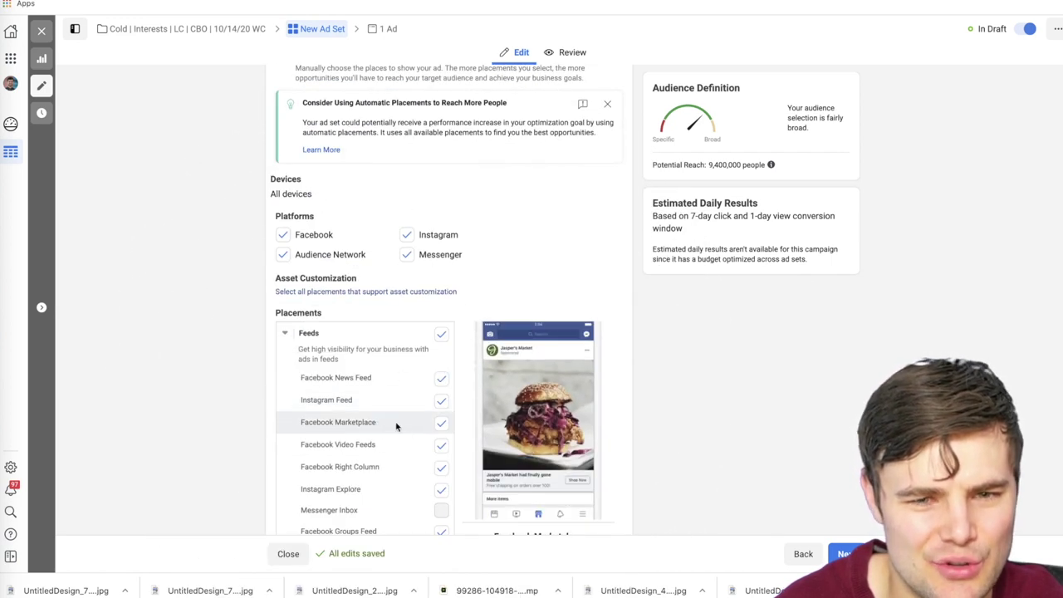
scroll(374, 416, down, 3)
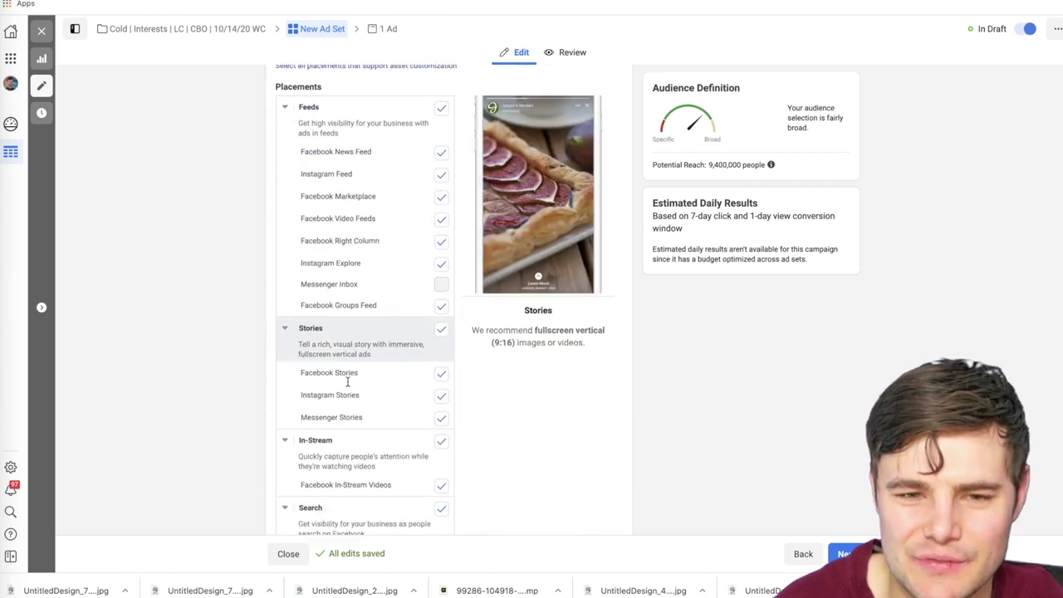
scroll(353, 403, down, 1)
scroll(353, 416, down, 5)
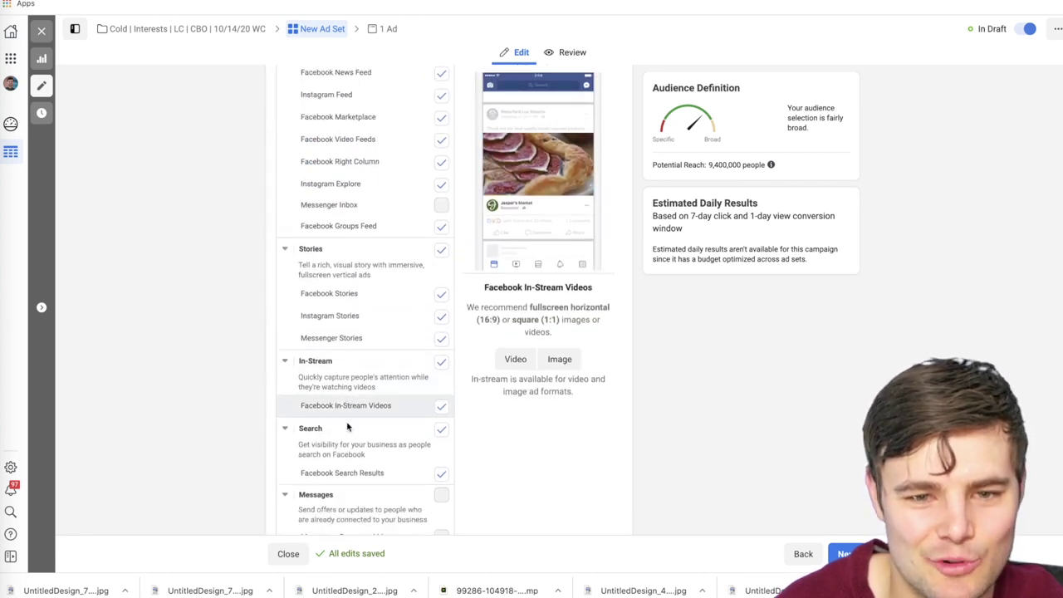
scroll(351, 432, up, 10)
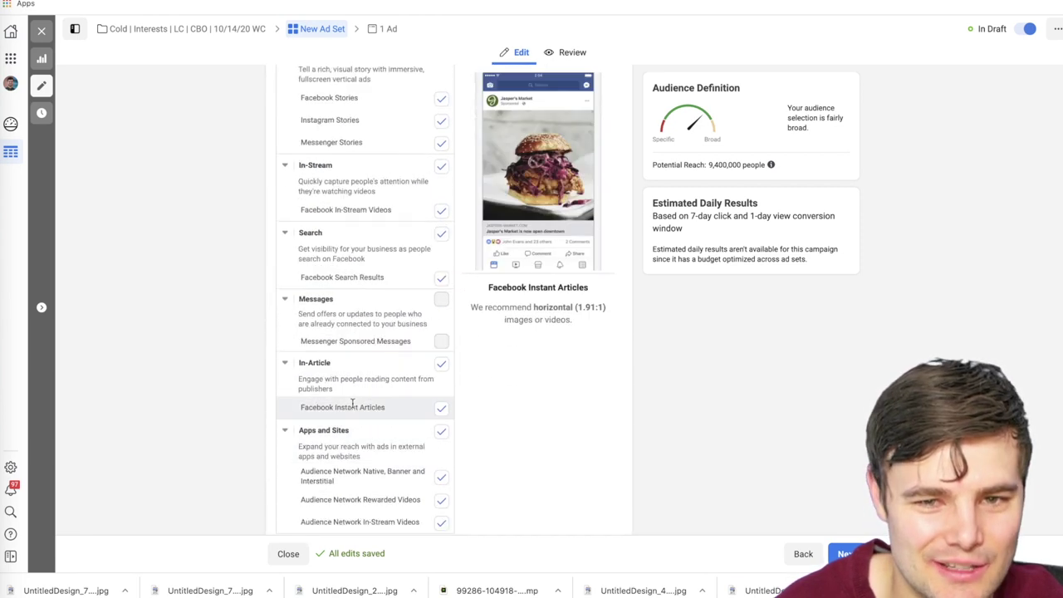
scroll(353, 408, up, 2)
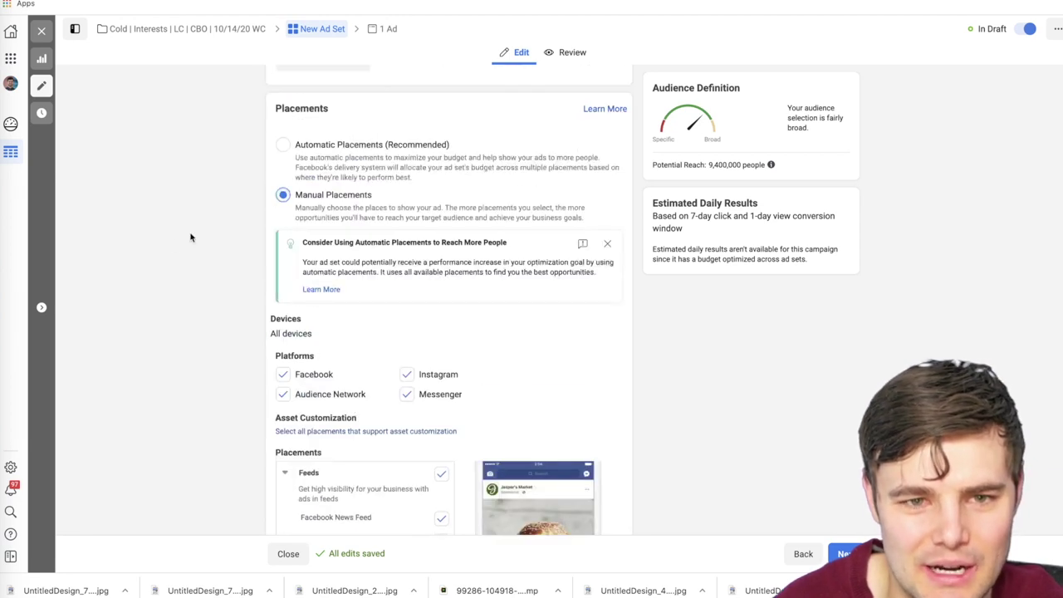
click(284, 146)
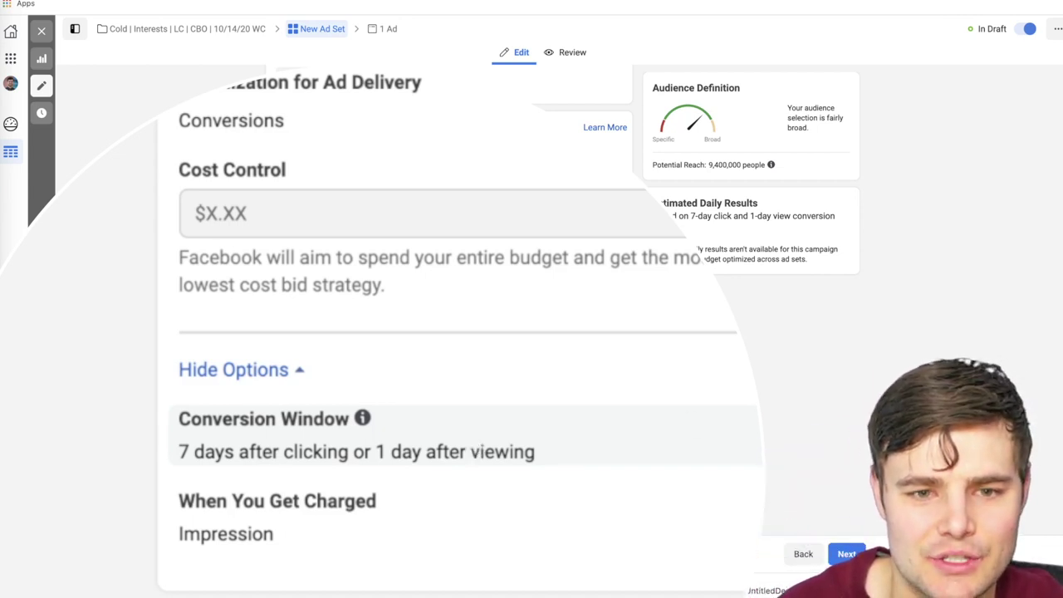
click(466, 471)
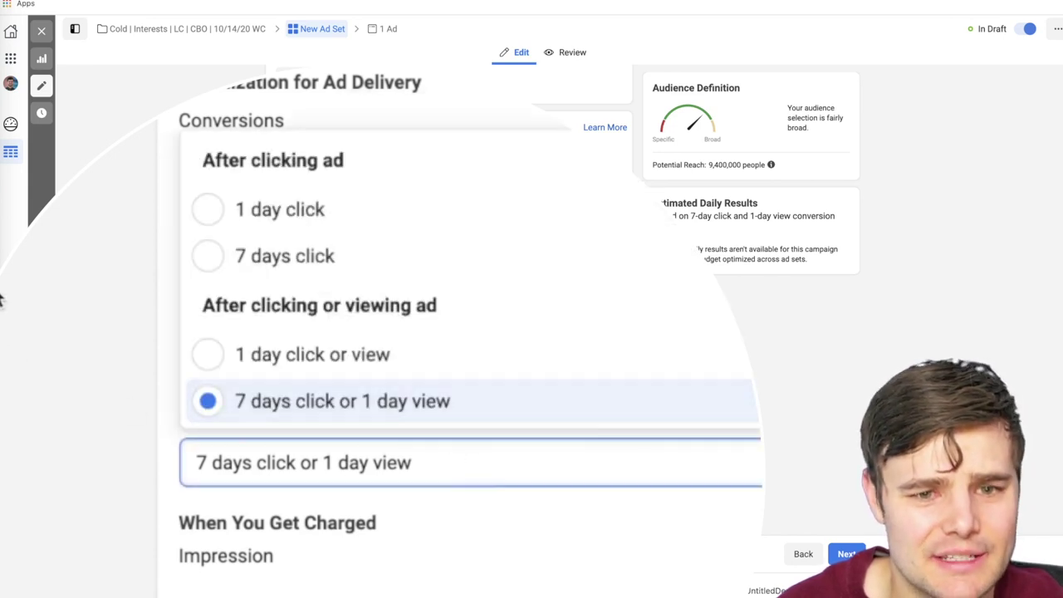
click(4, 328)
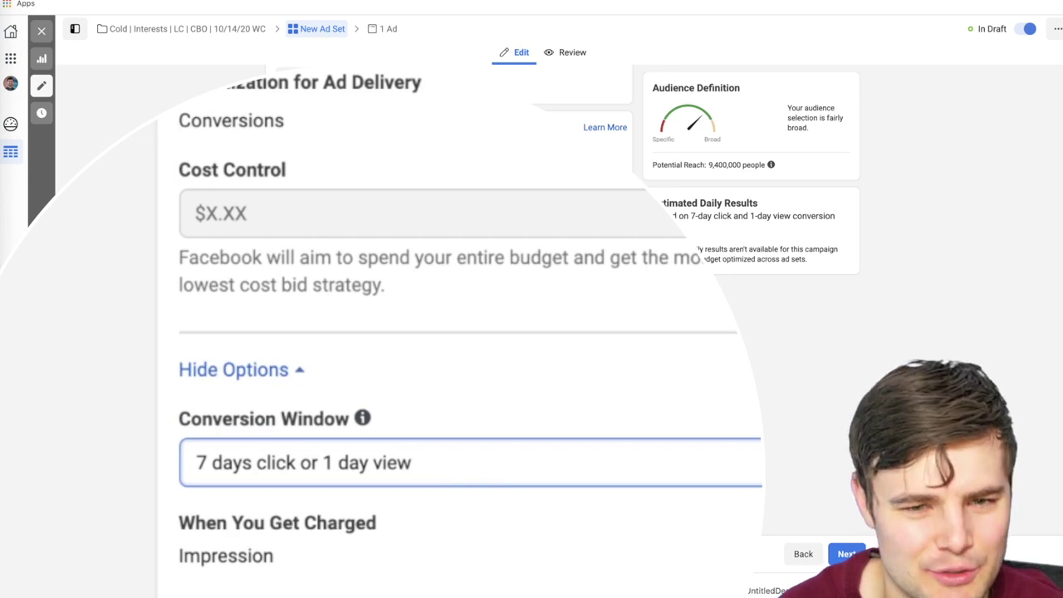
click(409, 459)
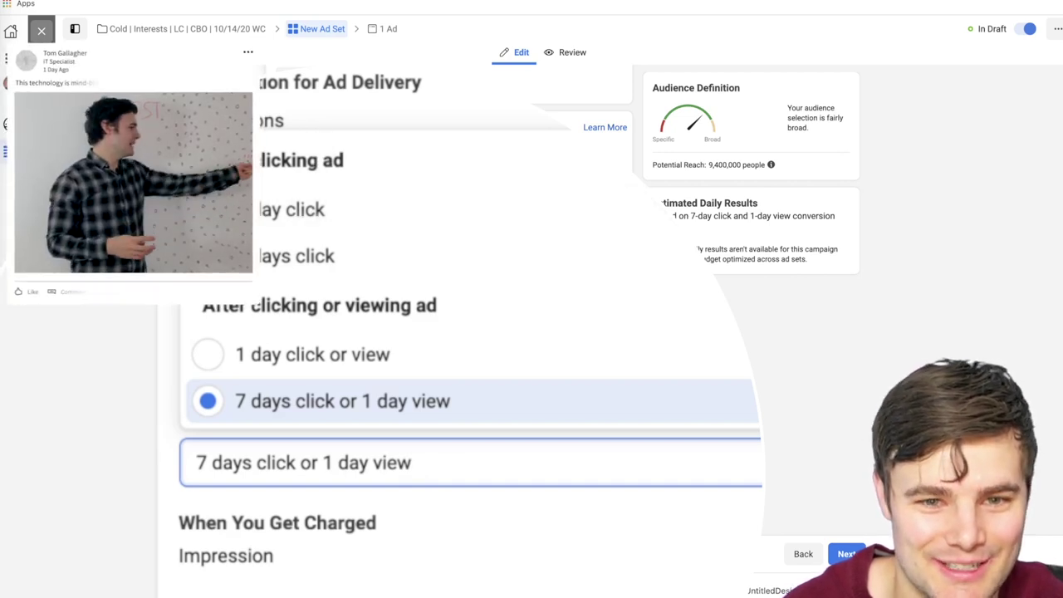
click(189, 146)
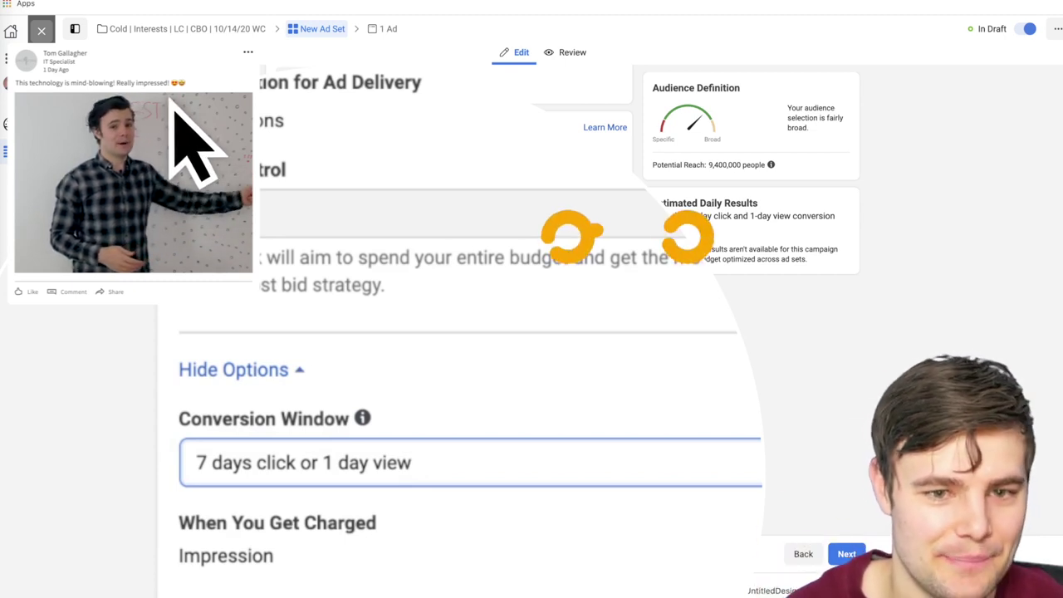
scroll(189, 145, down, 1)
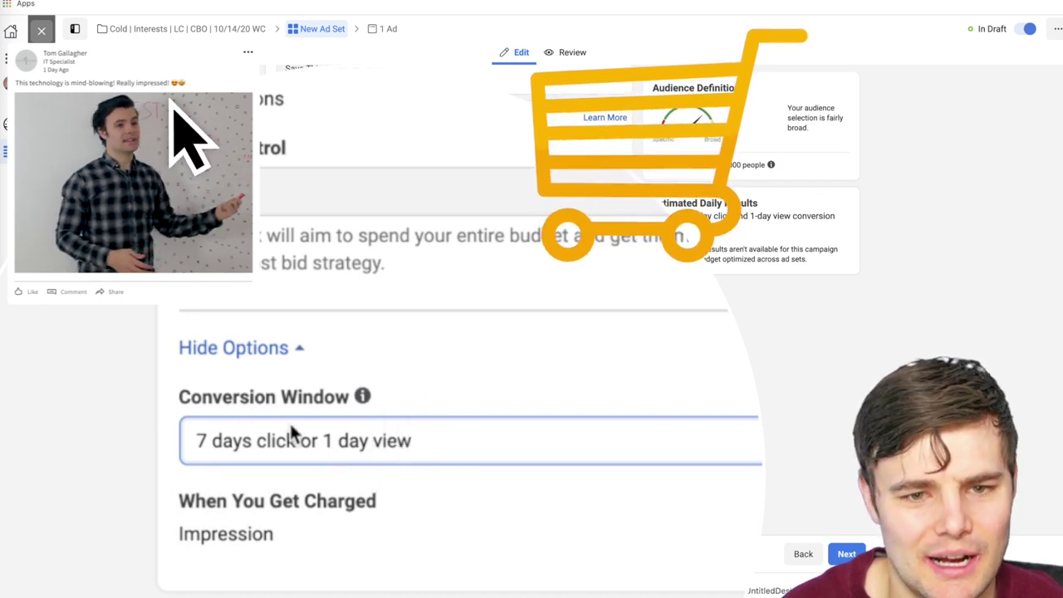
click(417, 442)
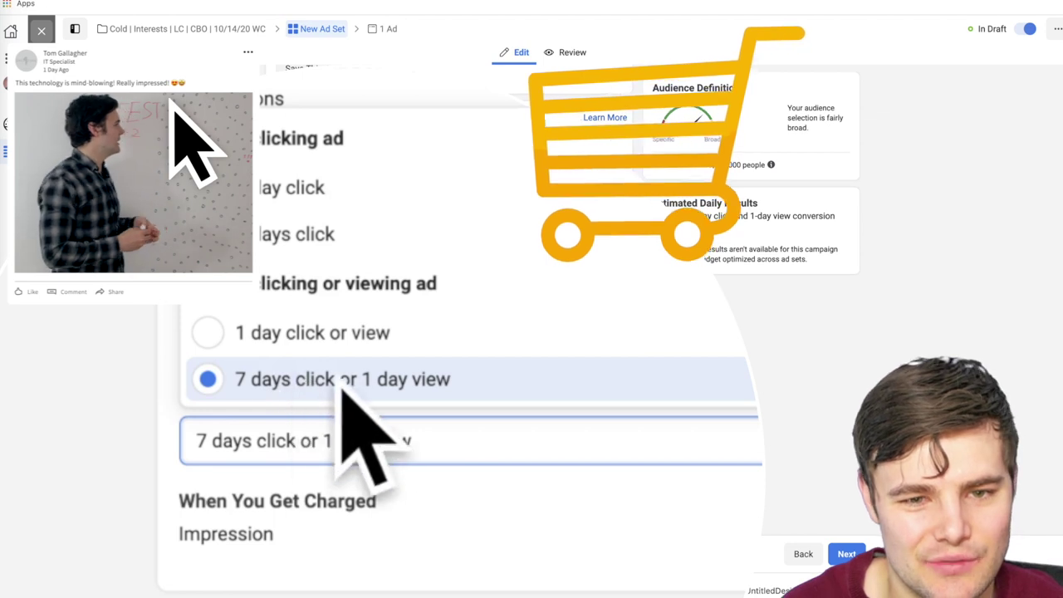
click(16, 380)
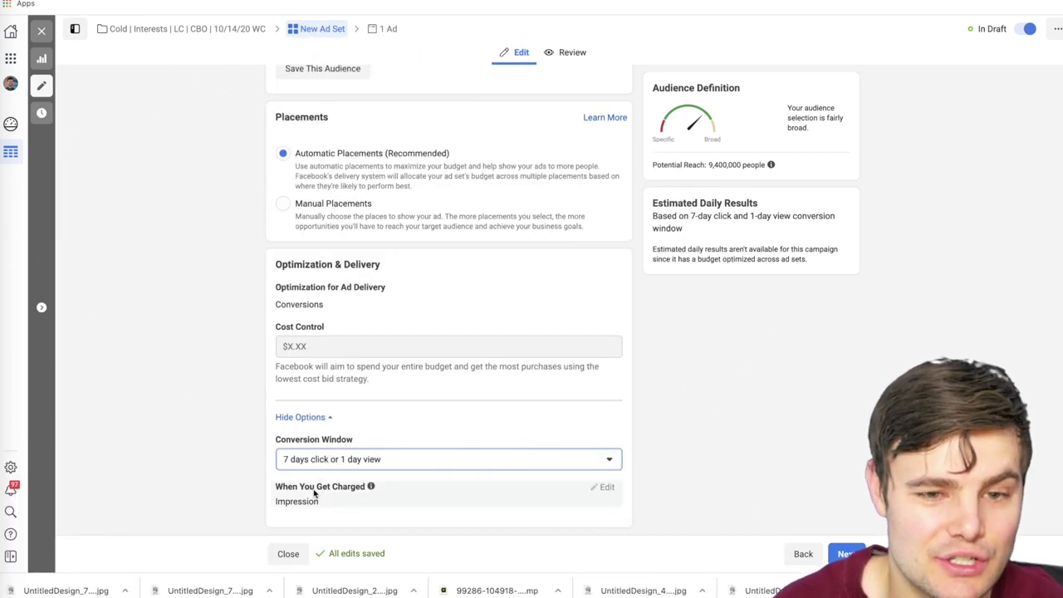
Step: Rename the ad set from New Ad Set to 'Fitness and Wellness', correcting the Wellness typo
scroll(318, 458, up, 20)
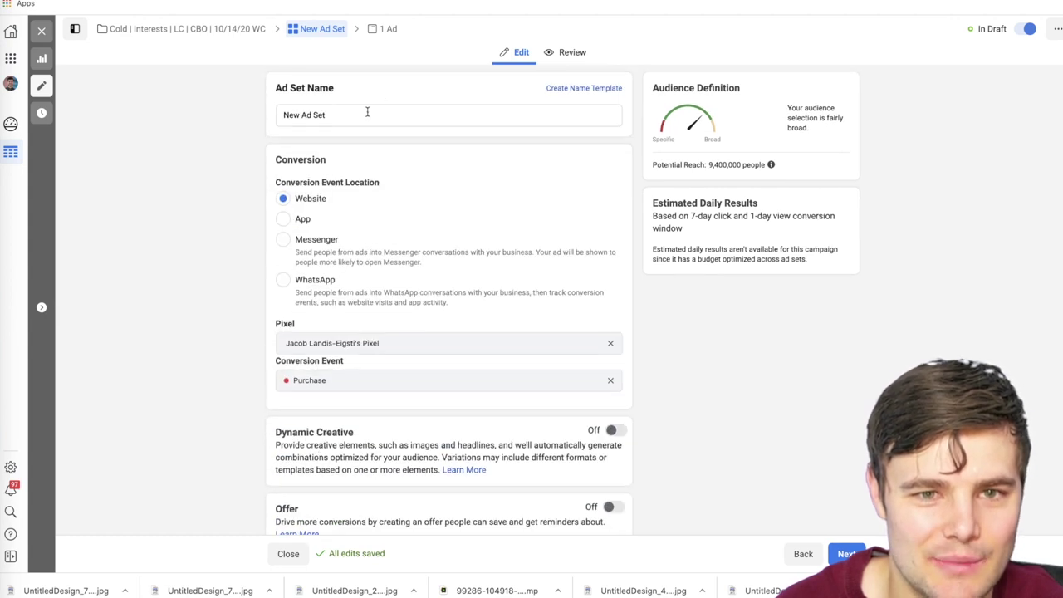
click(364, 113)
key(ctrl+a)
text(Fitness )
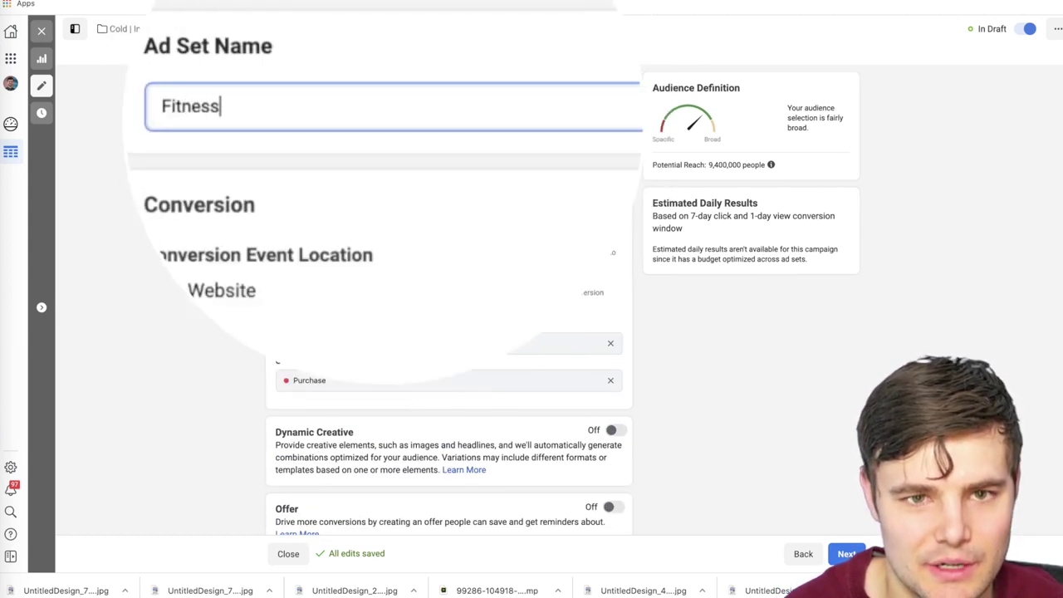
text(and )
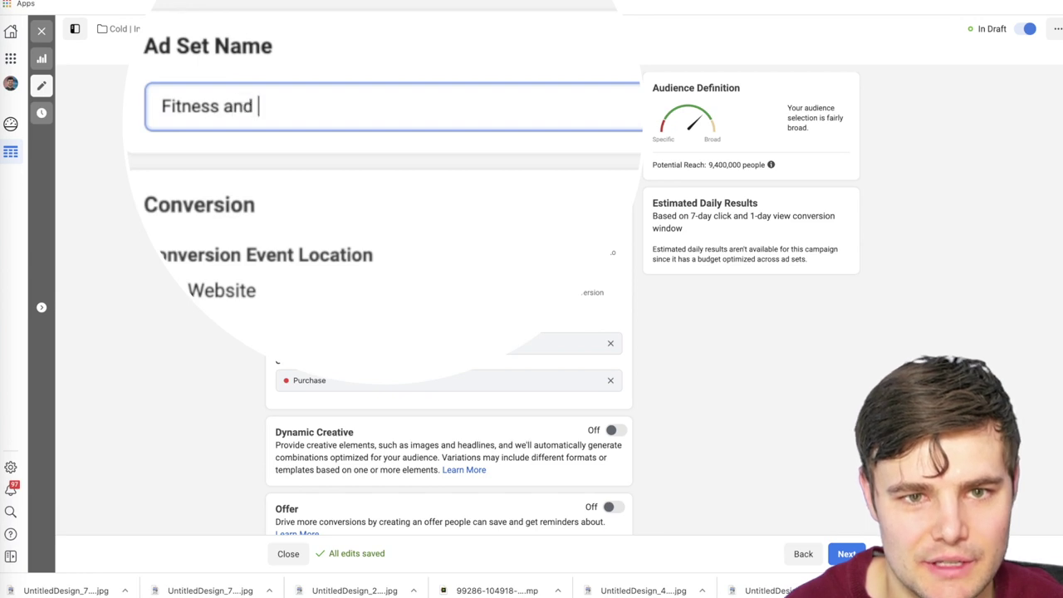
text(Wellenss)
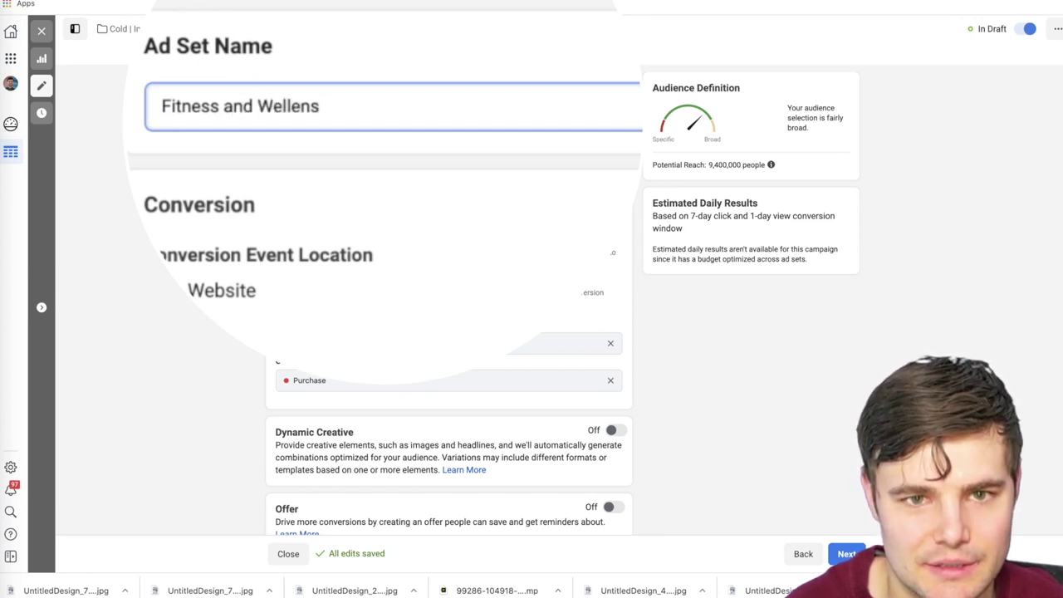
key(BackSpace)
text(ness |)
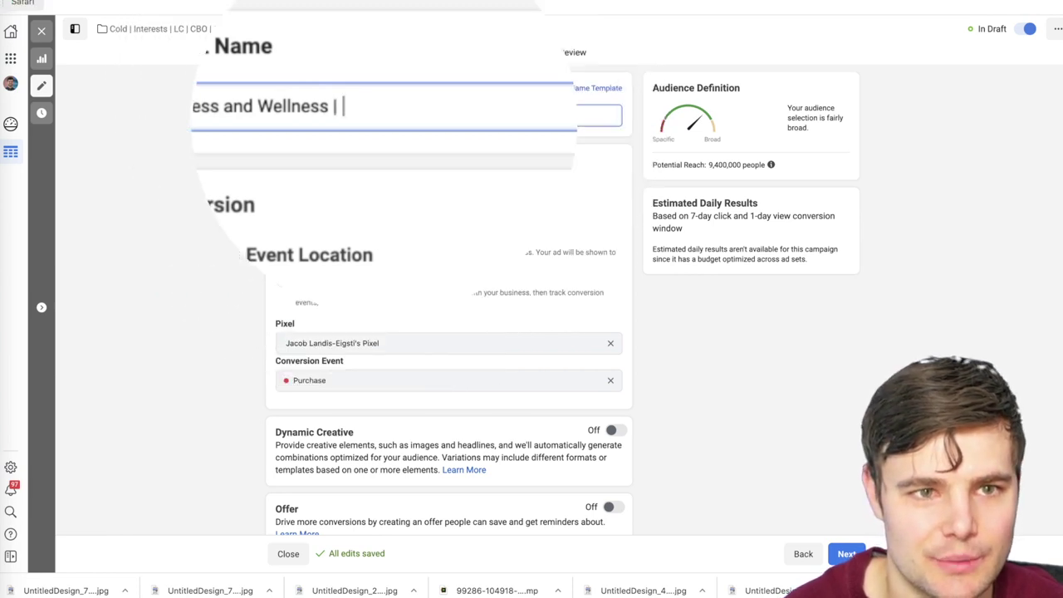
Step: Enter 'Fitness and Wellness' in spreadsheet cell L2 under Audiences
key(super+Tab)
click(632, 186)
double_click(632, 183)
text(Fitness and Wellness)
Step: Give the audience the code INT01 in cell M2
key(Tab)
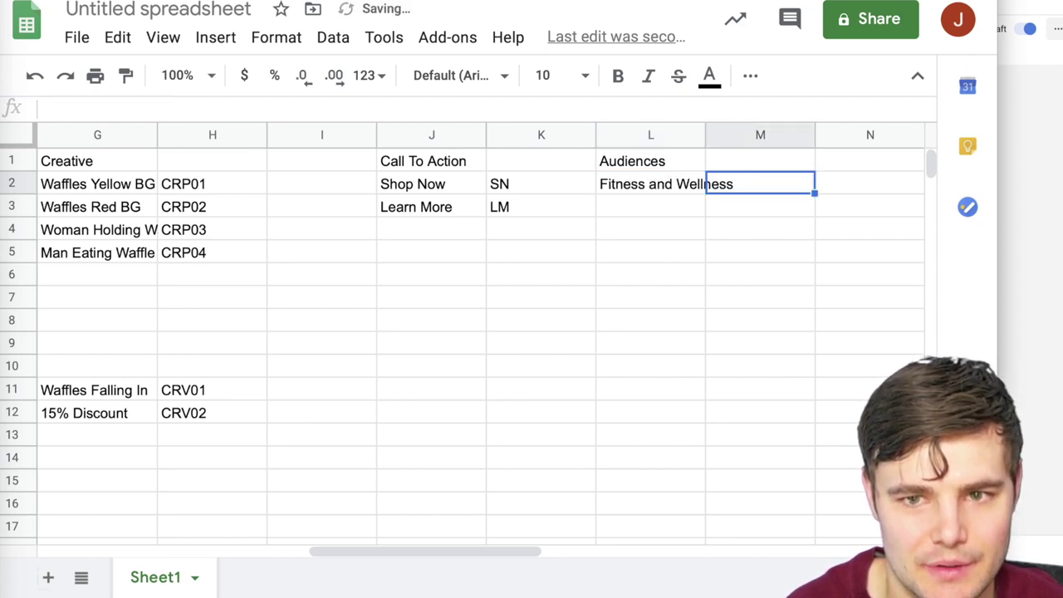
text(INT0)
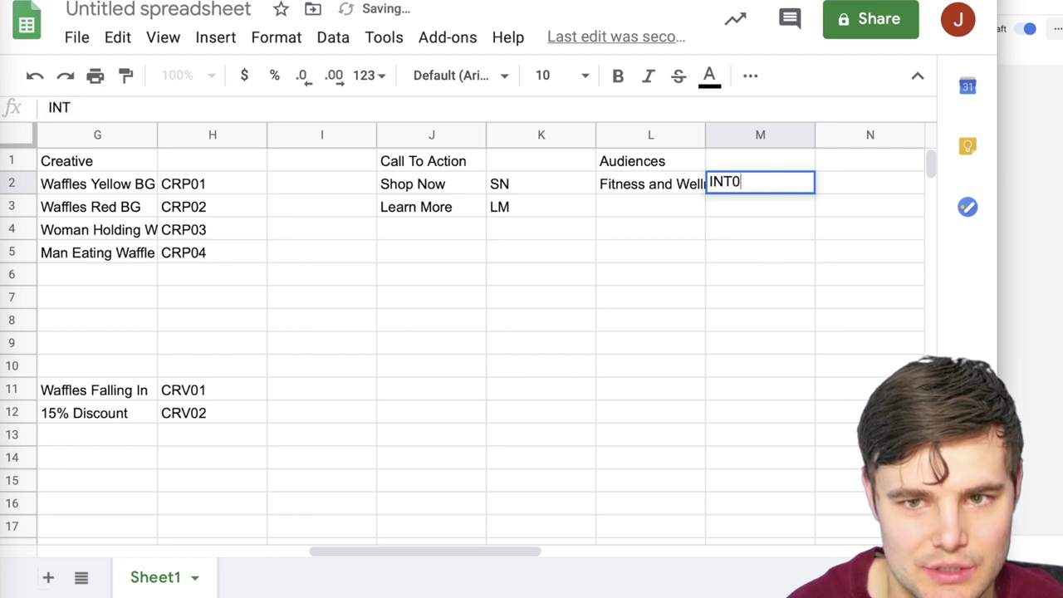
text(1)
key(Return)
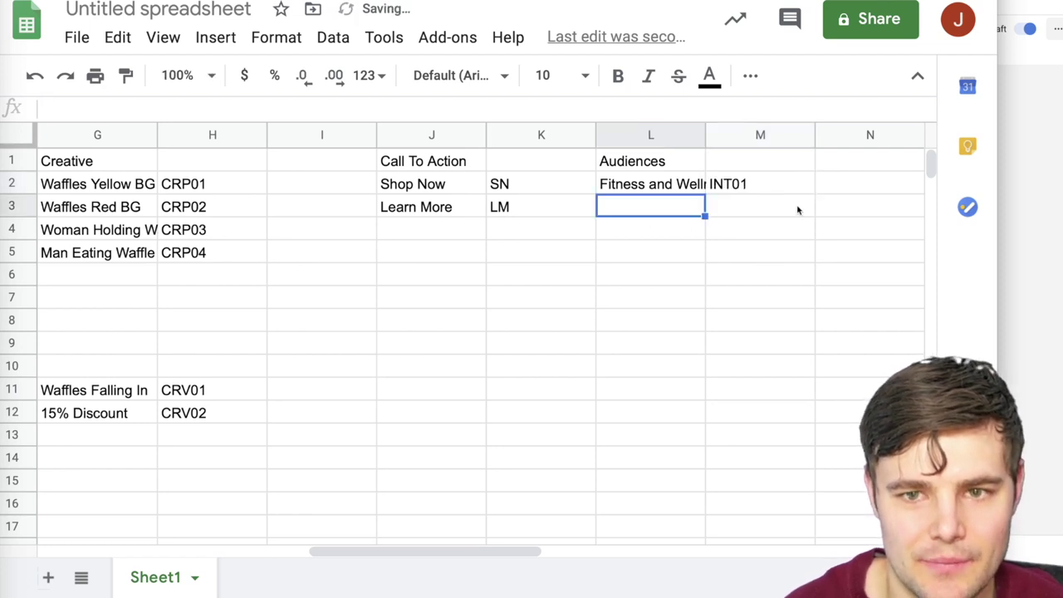
Step: Enter the interests 'Weight loss fitness wellness' in N2, fixing typos and a stray comma
click(852, 191)
drag(517, 550, 593, 543)
double_click(614, 189)
text(Weight loss,)
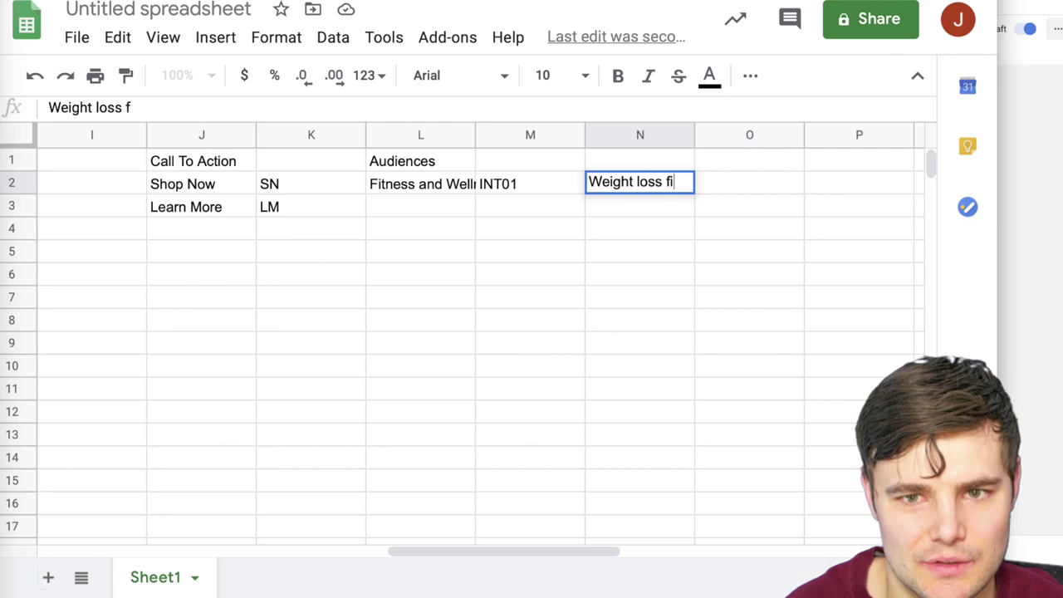
text(fitness wellness)
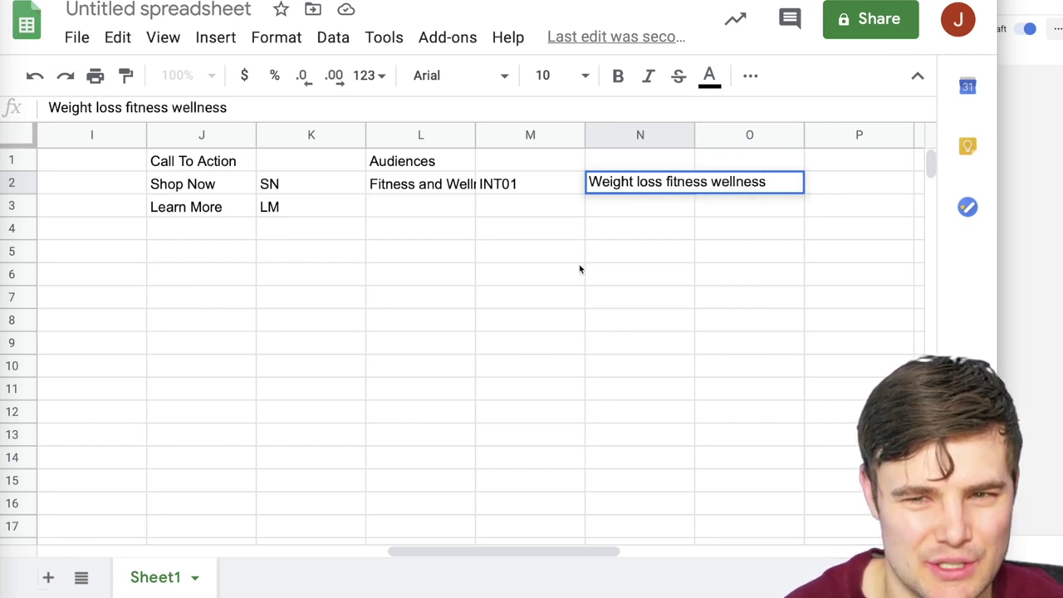
click(529, 274)
double_click(660, 190)
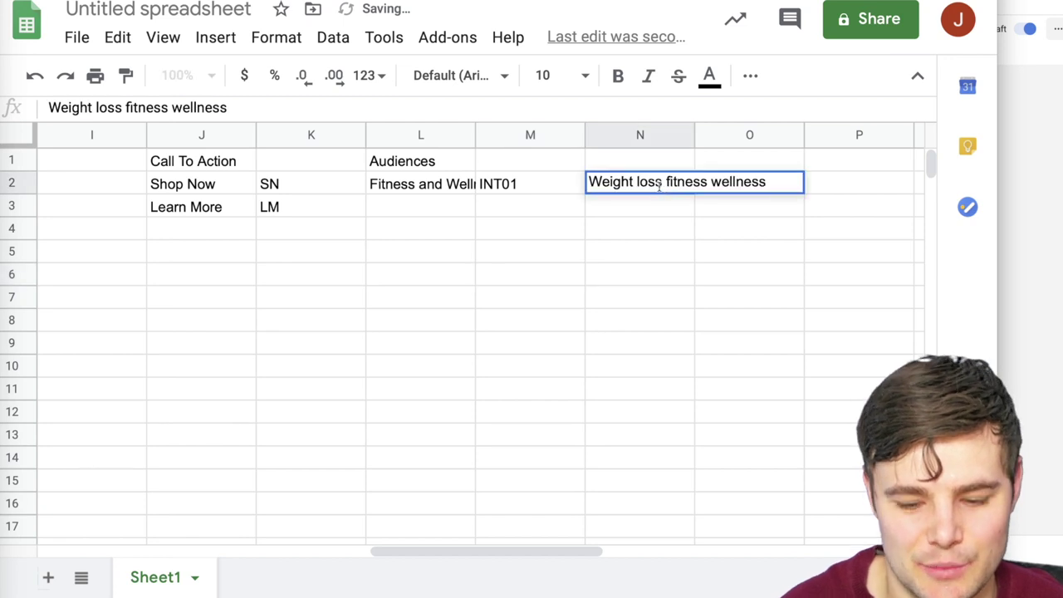
key(BackSpace)
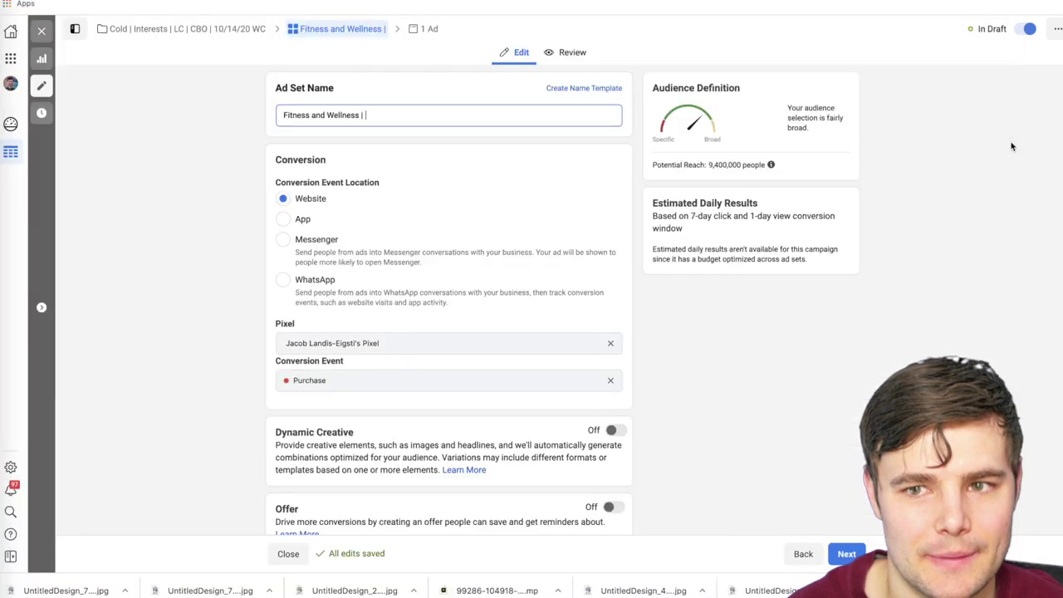
Step: Append 'INT01 | 18-65+' to the ad set name, removing a stray '30d'
text(INT01 |)
scroll(262, 245, down, 3)
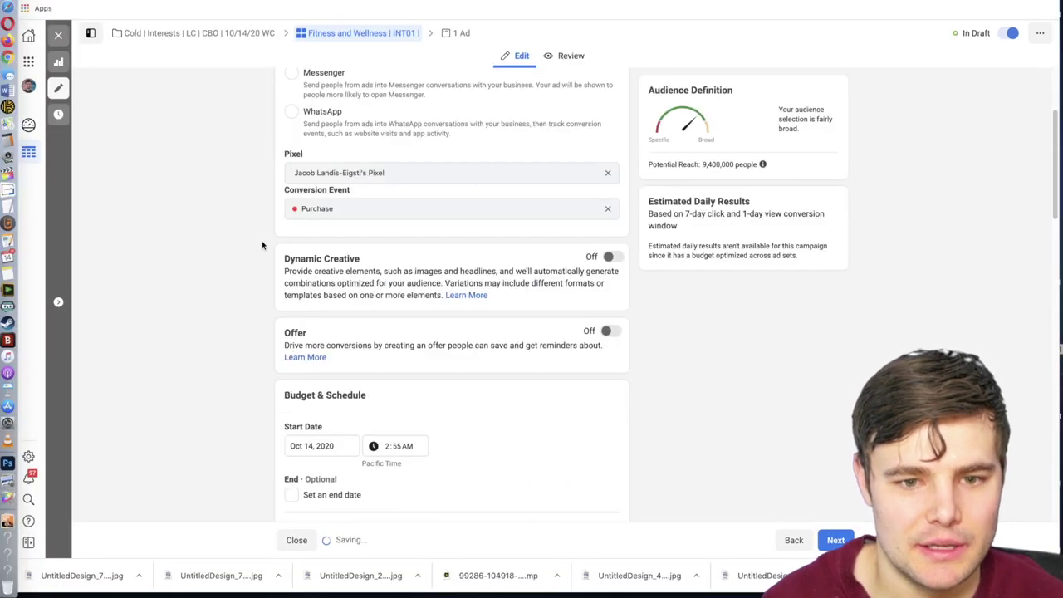
scroll(263, 245, down, 3)
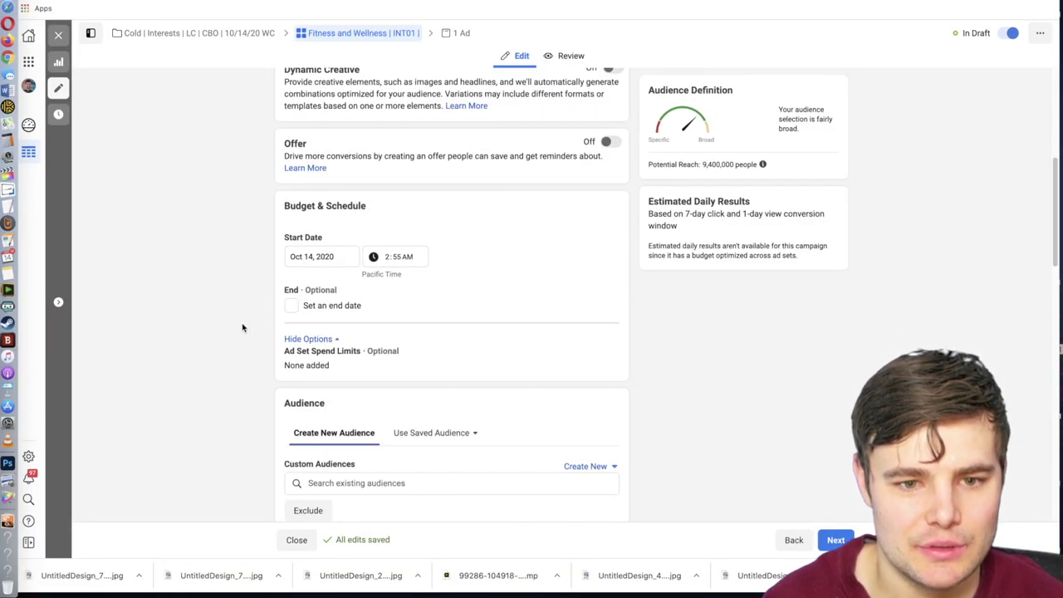
scroll(243, 328, down, 4)
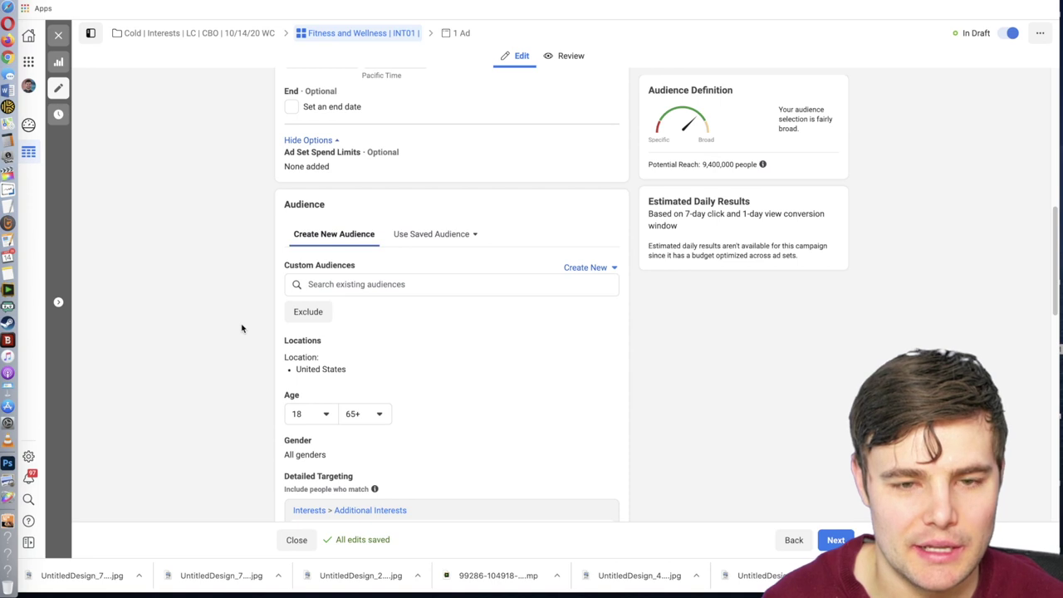
scroll(242, 328, up, 10)
text(1)
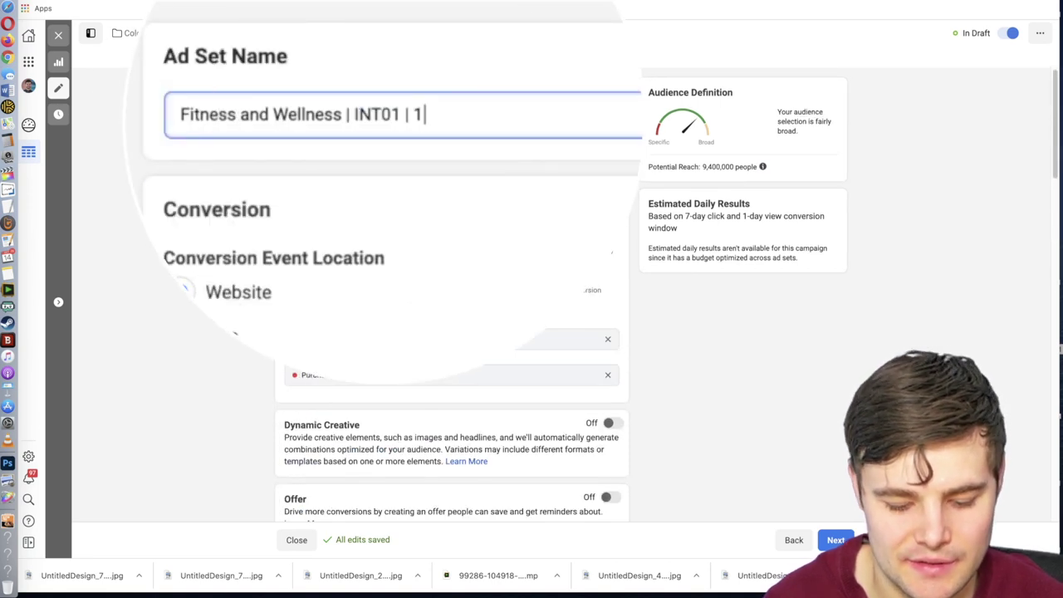
text(8-65)
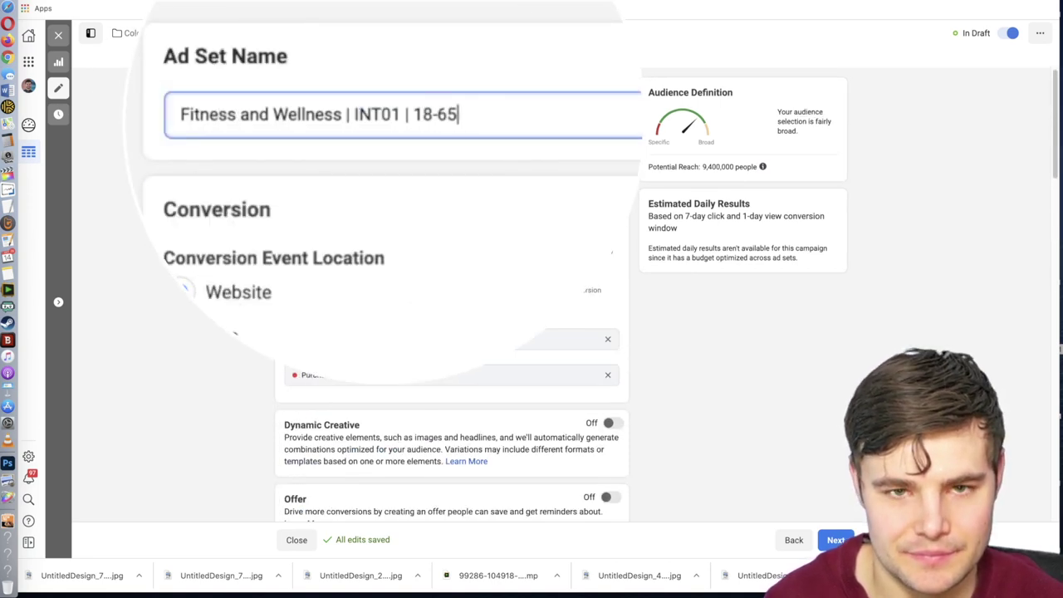
text(+ |)
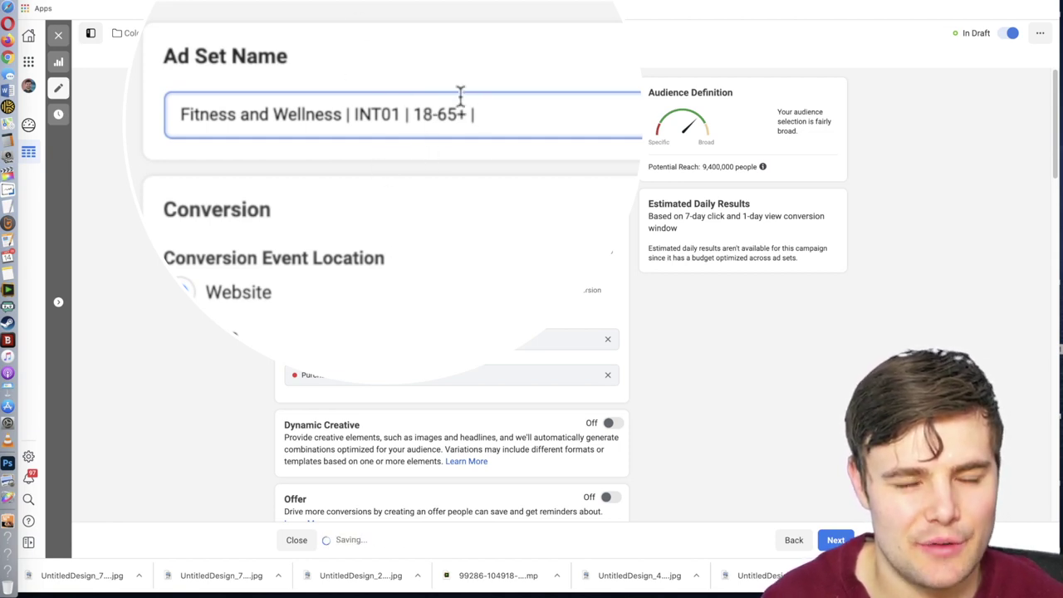
text(30d)
key(BackSpace)
key(BackSpace)
key(BackSpace)
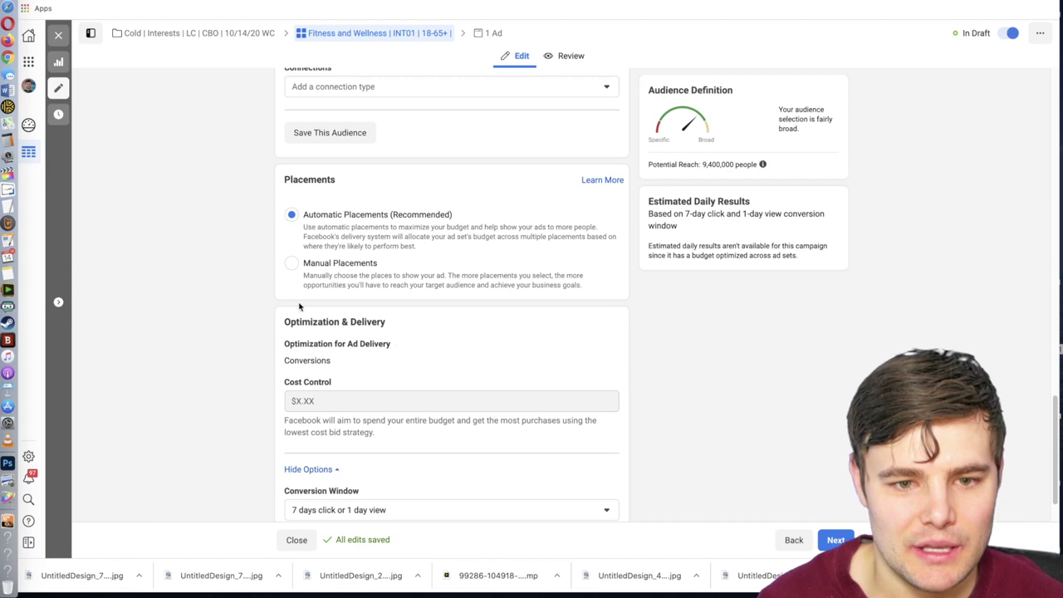
Step: Finish the ad set name with 'AP | 7DC1DV', deleting the stray characters
scroll(304, 313, up, 10)
scroll(307, 313, up, 5)
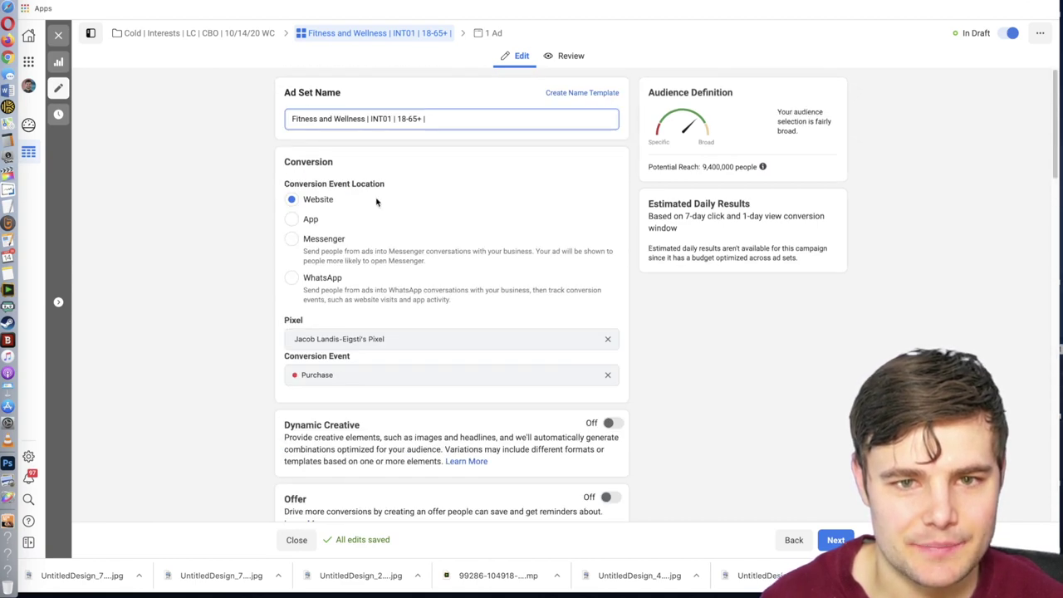
text(AP | 7DC1DV)
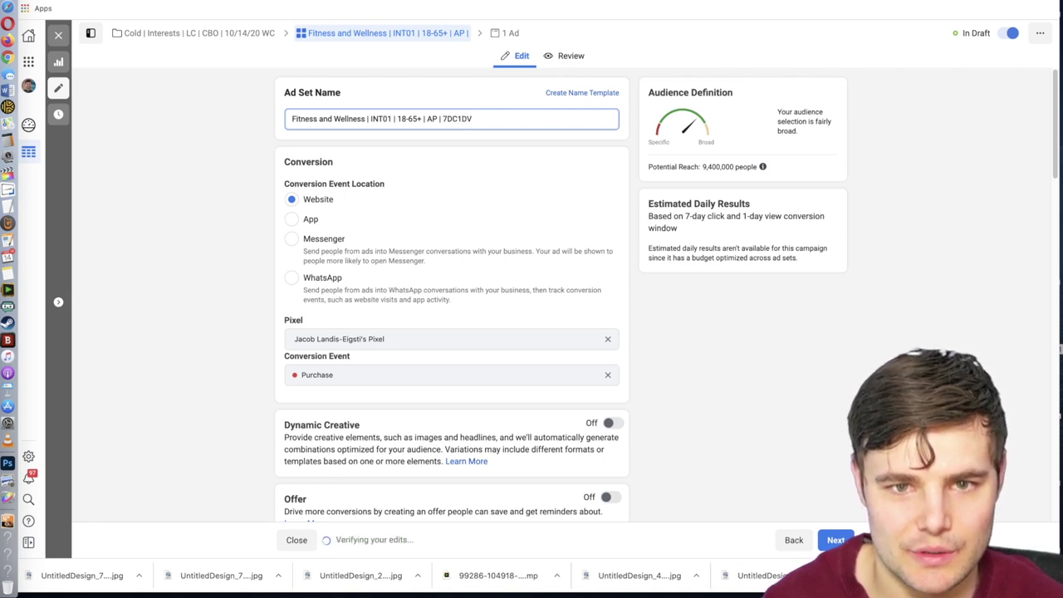
text(. 1D)
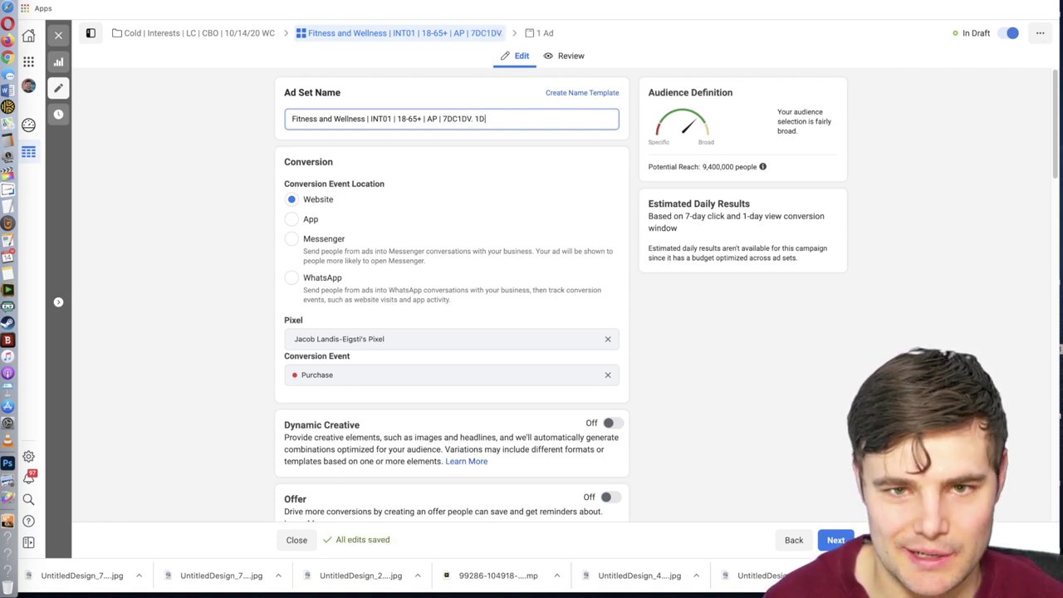
key(BackSpace)
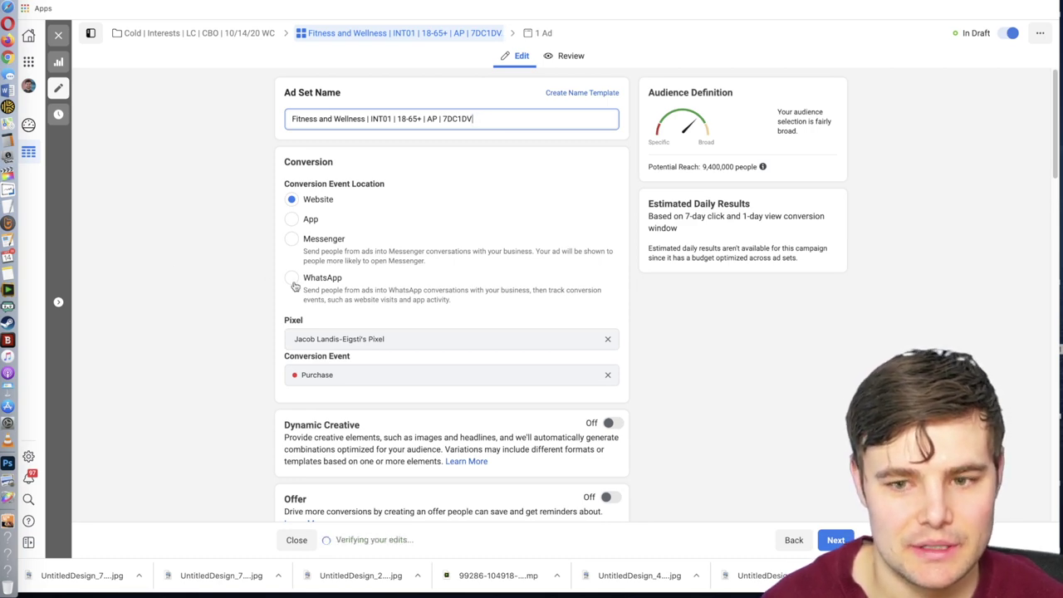
scroll(294, 286, down, 15)
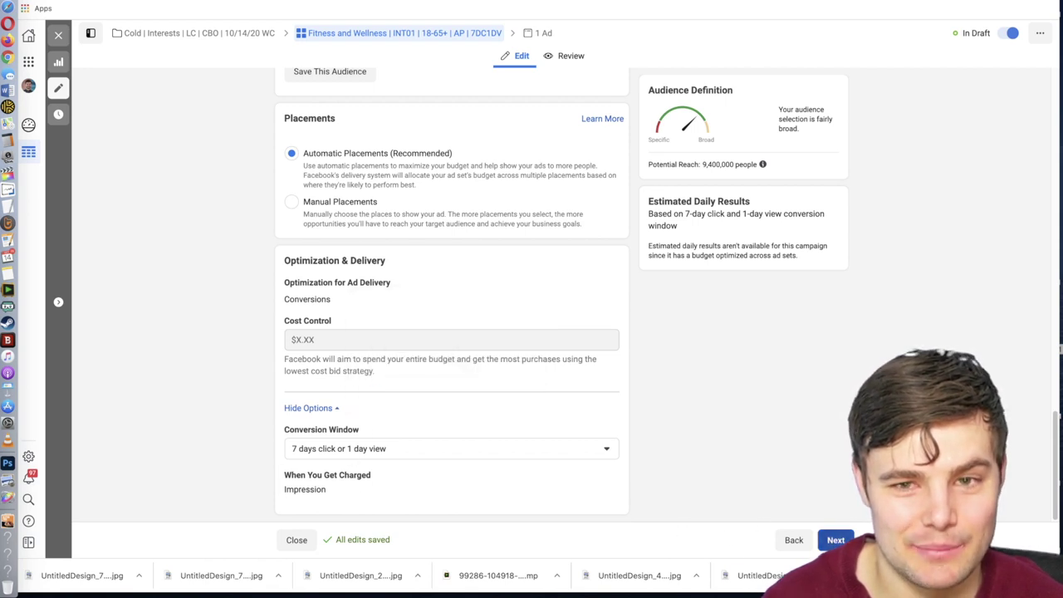
click(836, 540)
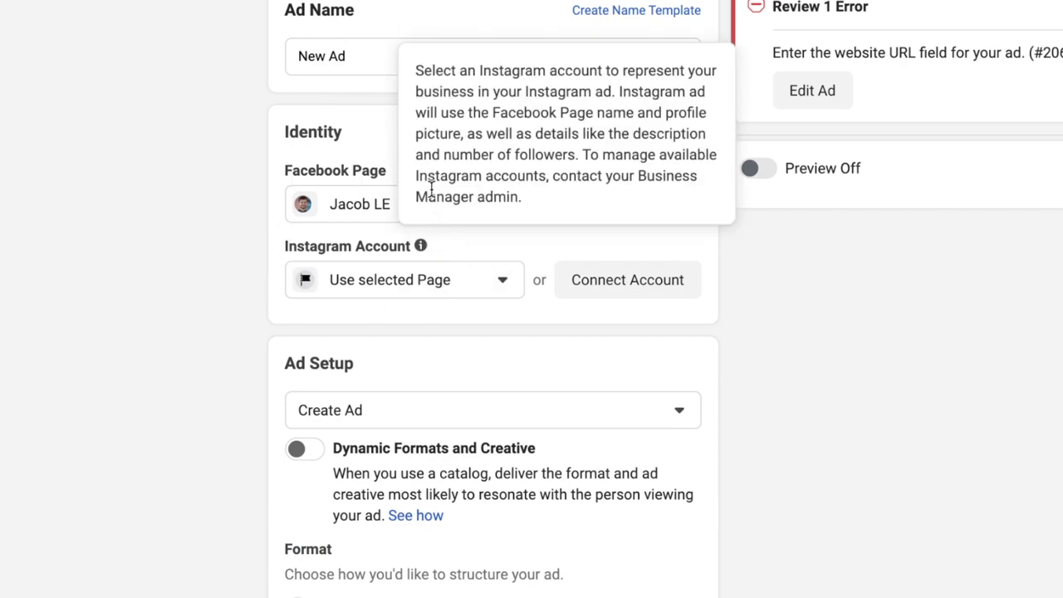
click(399, 204)
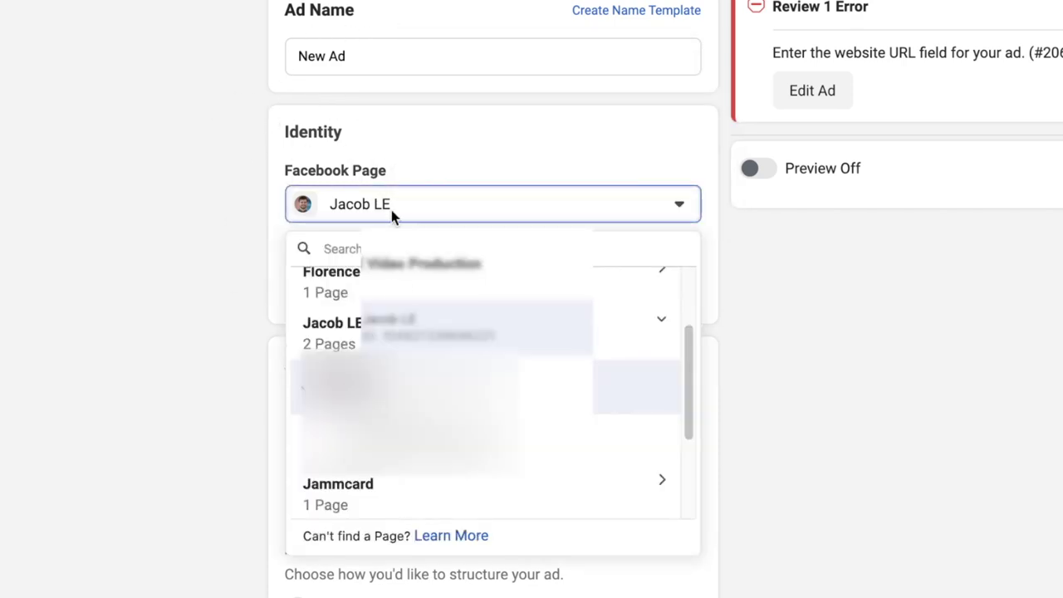
click(407, 327)
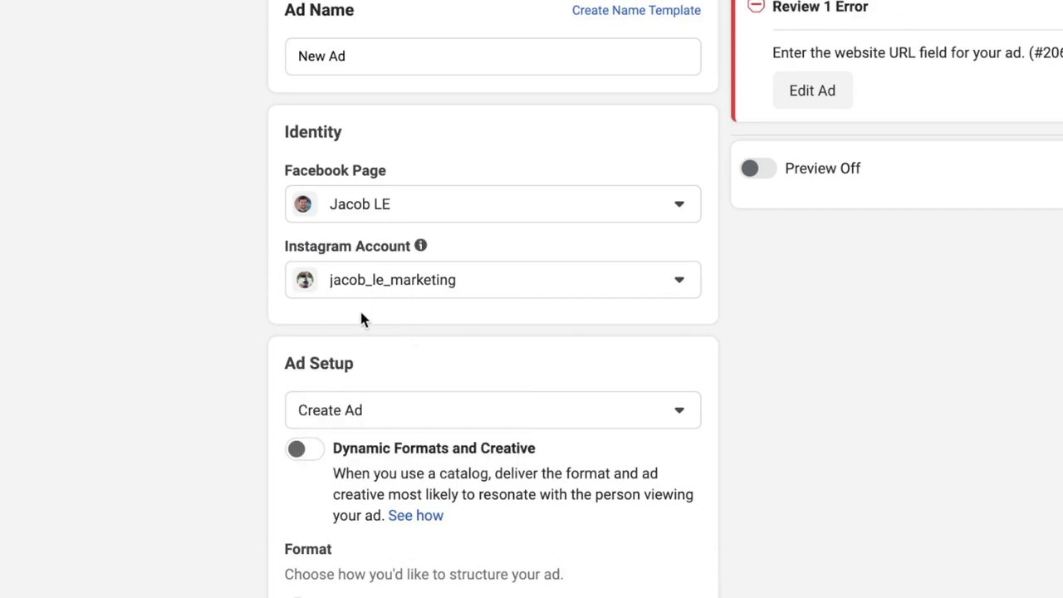
scroll(142, 402, down, 3)
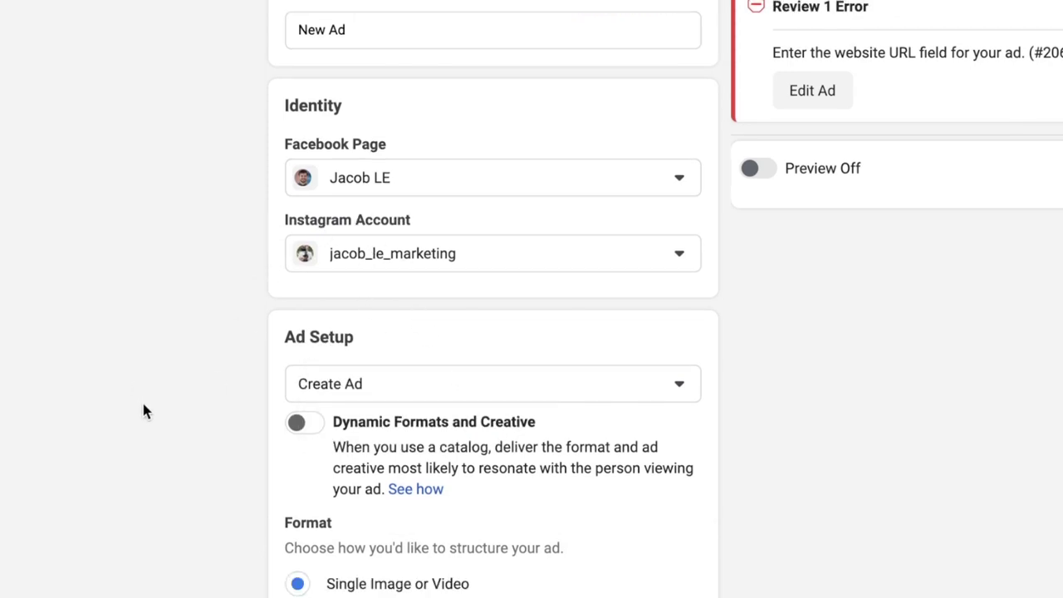
scroll(164, 422, down, 1)
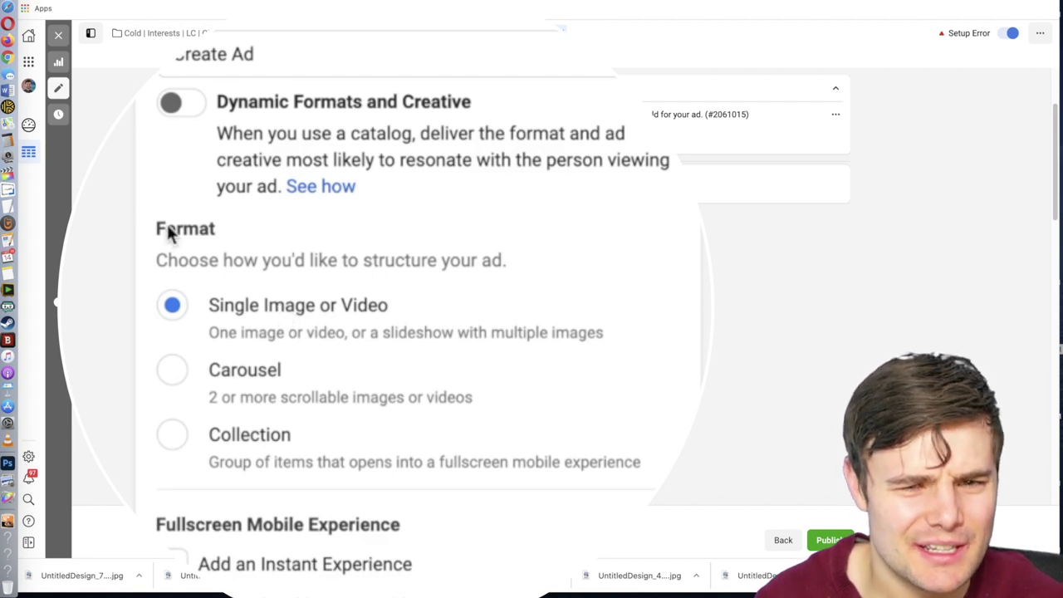
scroll(167, 226, down, 5)
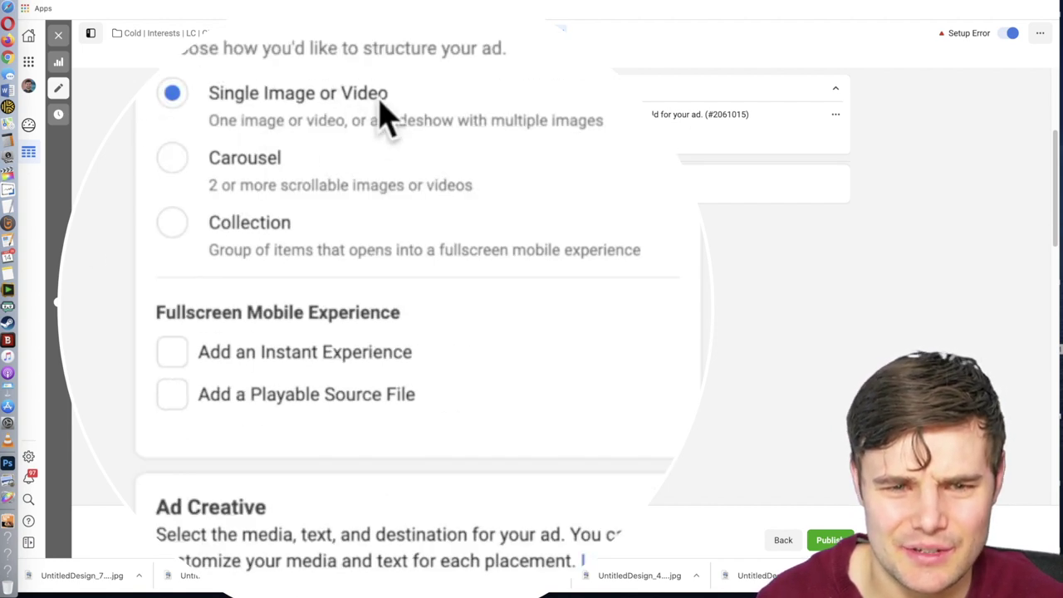
scroll(152, 147, down, 1)
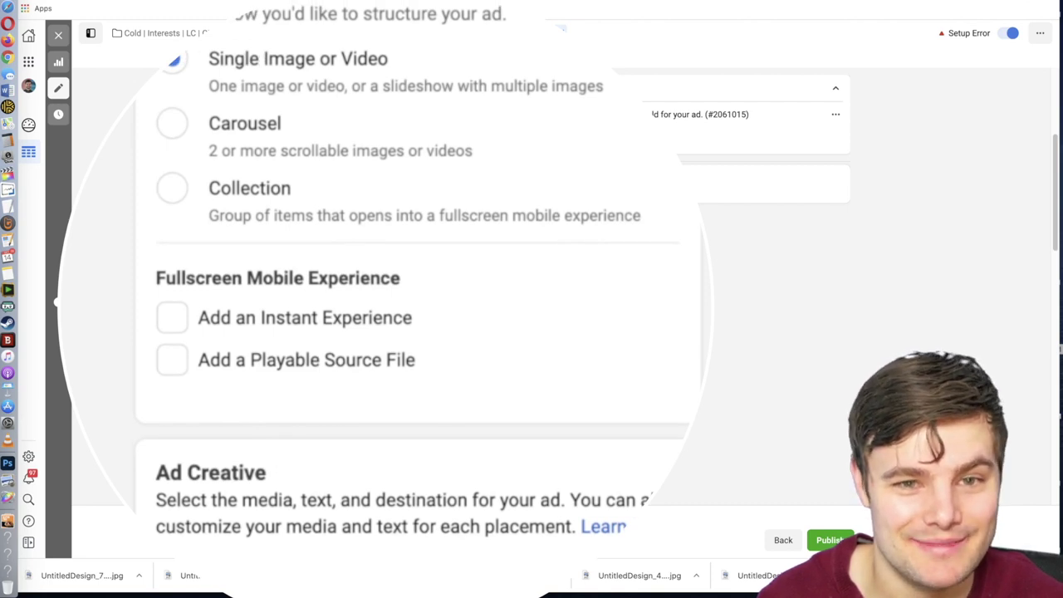
scroll(186, 184, down, 1)
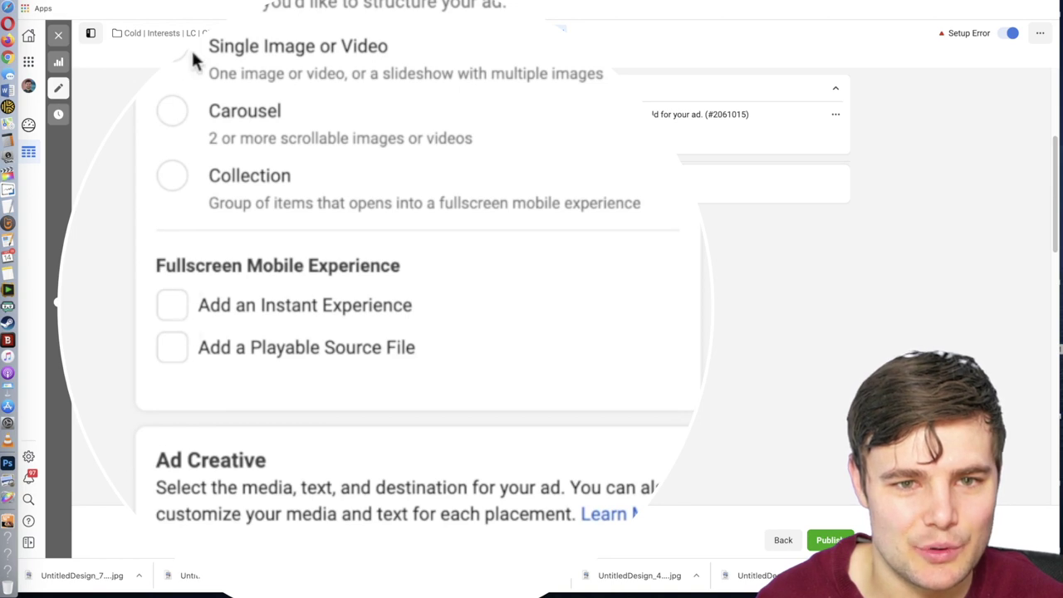
scroll(158, 174, down, 5)
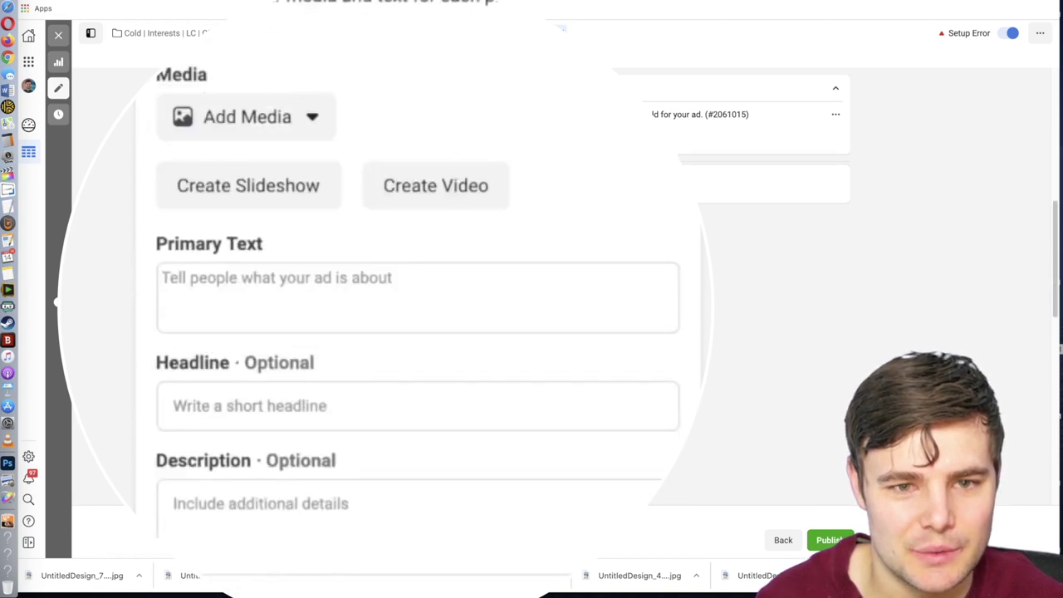
Step: Open the Select Image library from the Add Media menu's Add Image option
click(290, 124)
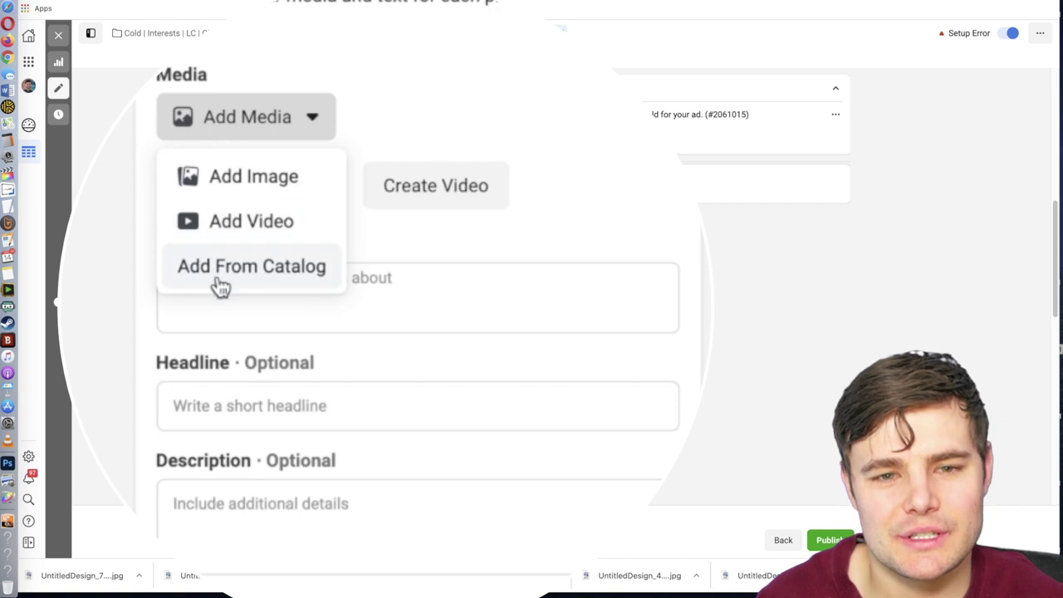
key(Escape)
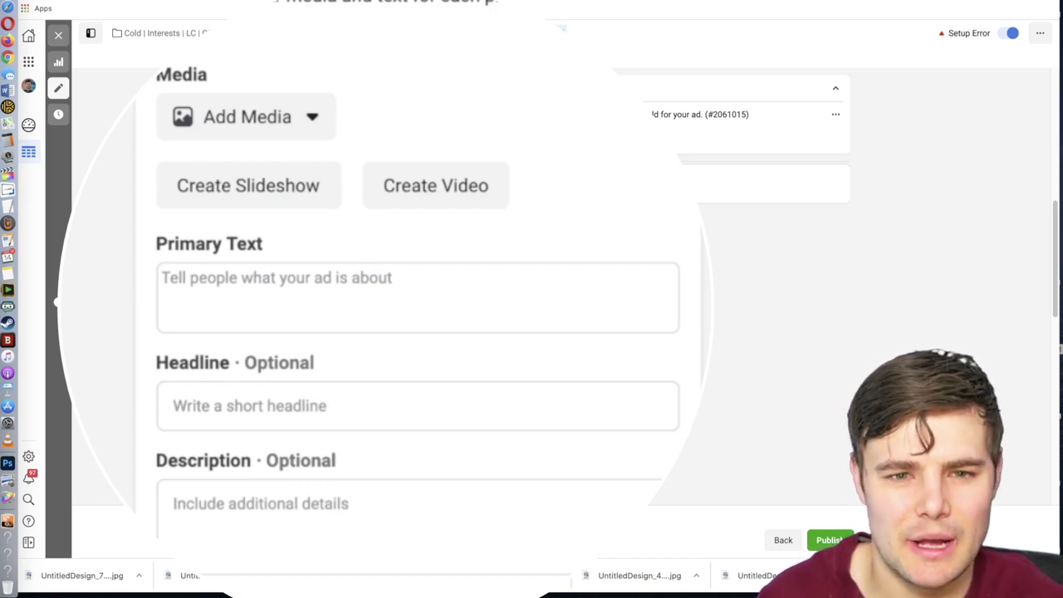
click(280, 118)
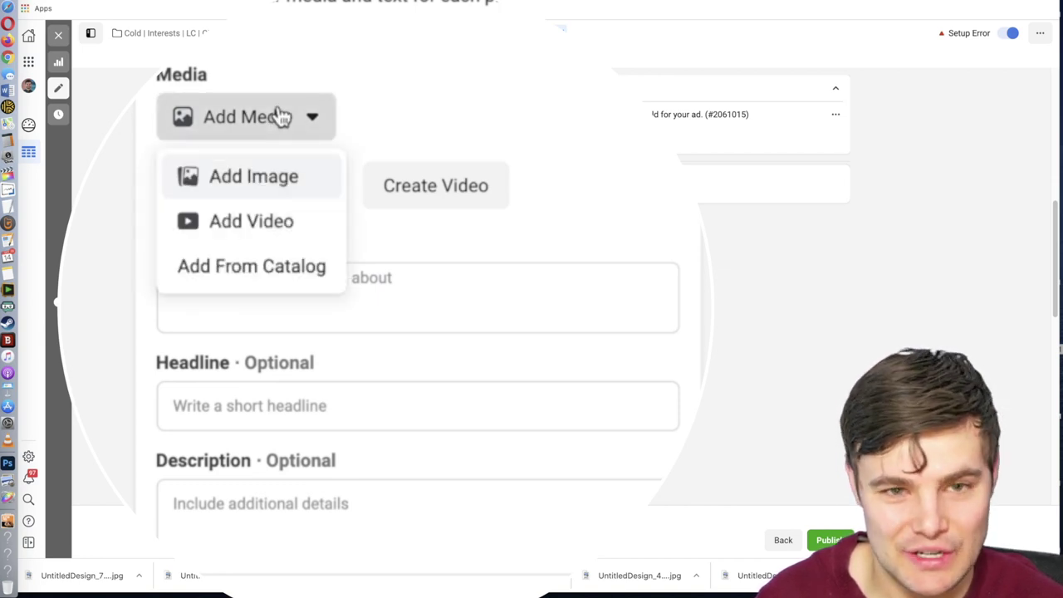
click(258, 181)
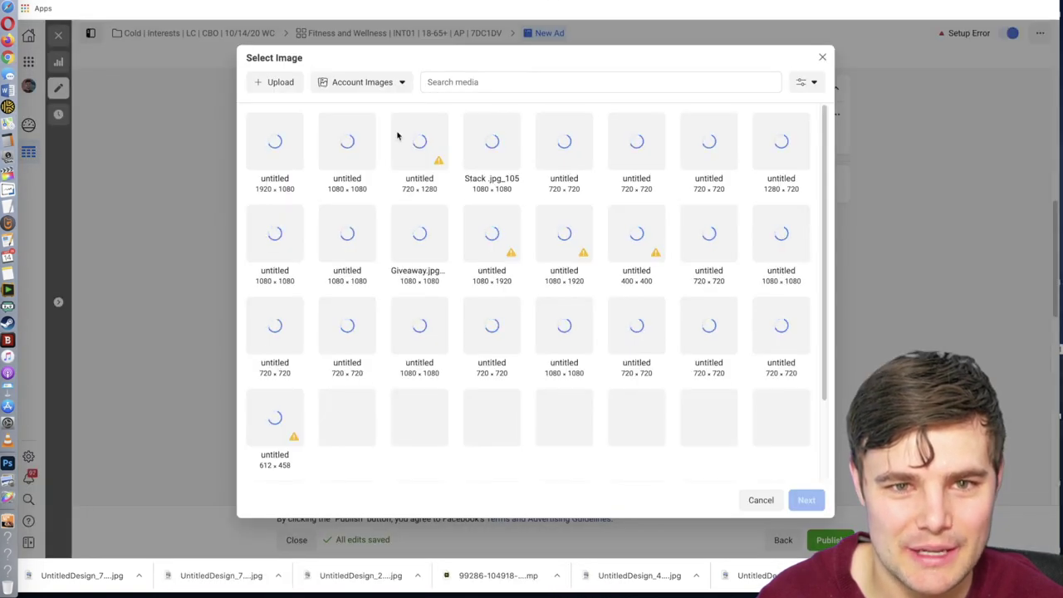
Step: Upload UntitledDesign_777467106.jpg from Downloads and select it as the ad's image
click(275, 83)
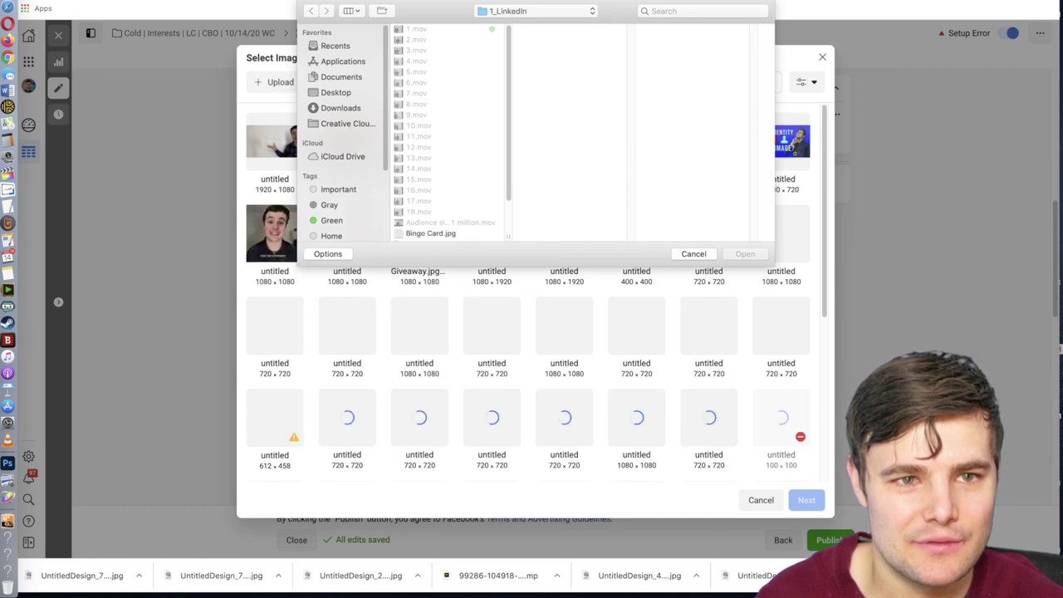
key(super+Tab)
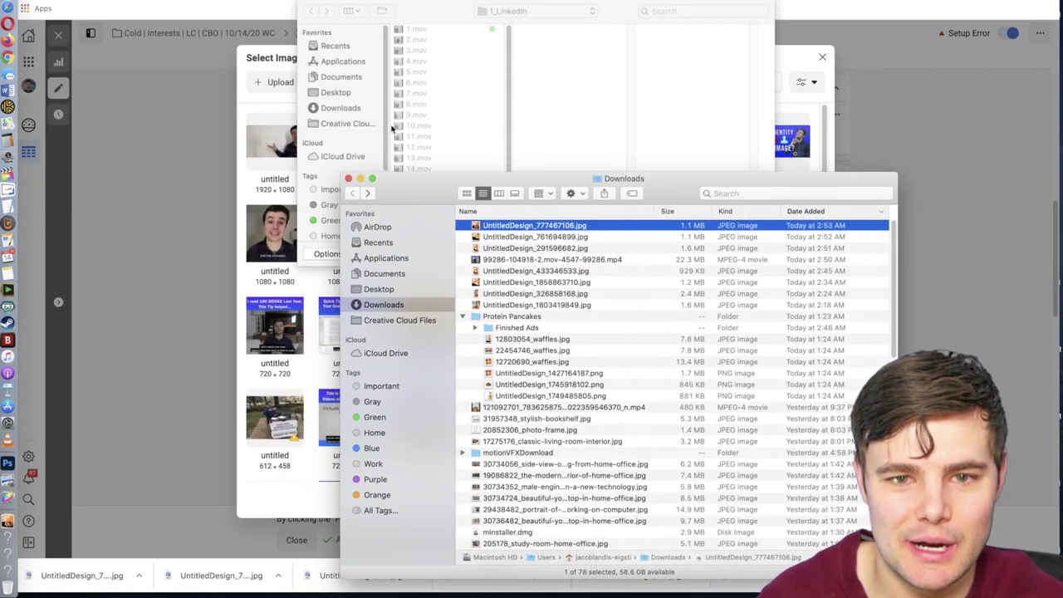
drag(417, 184, 391, 150)
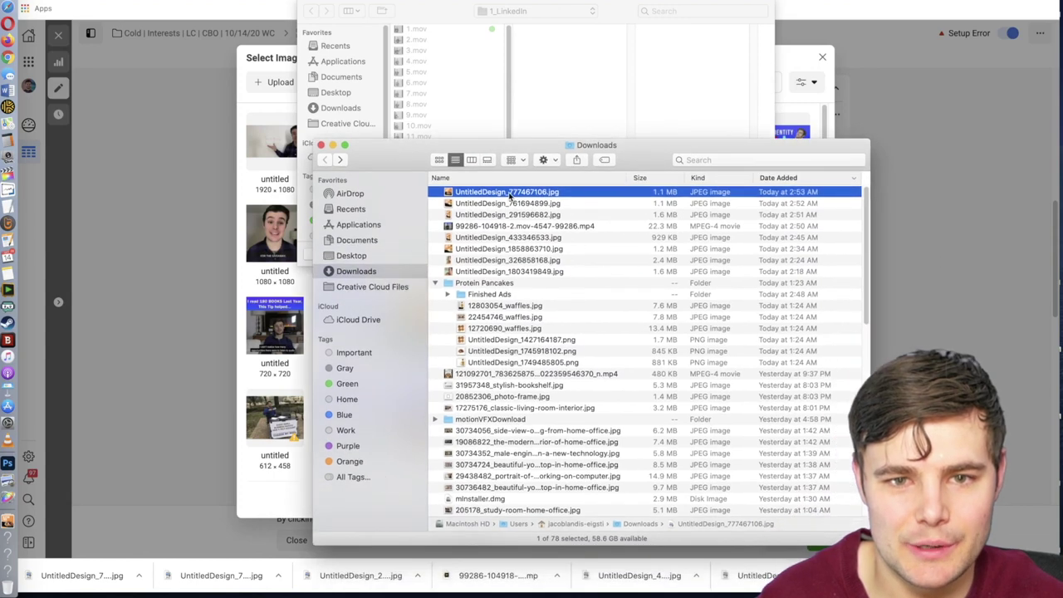
double_click(509, 192)
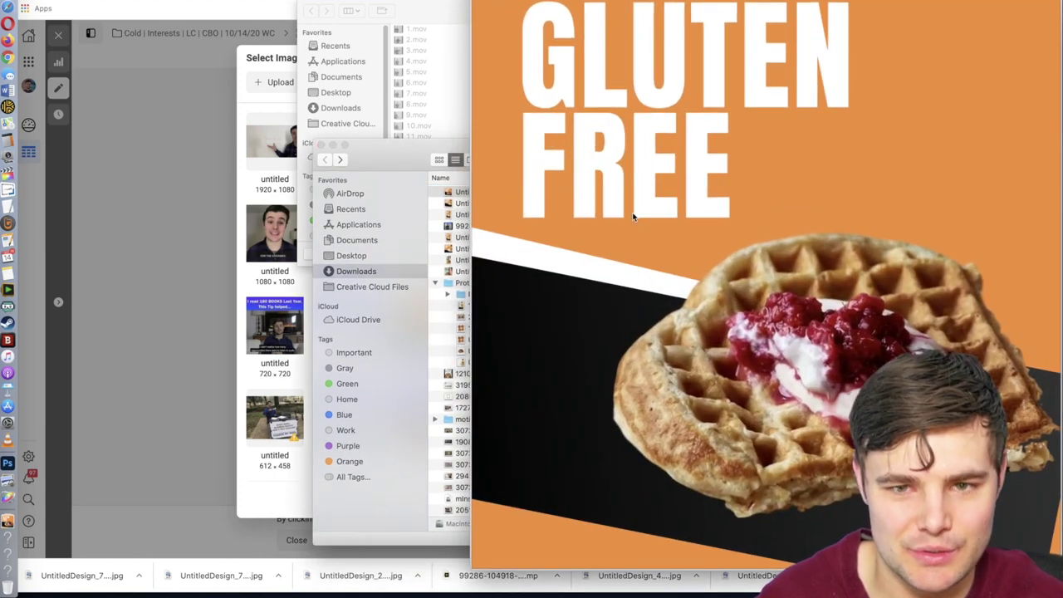
key(super+w)
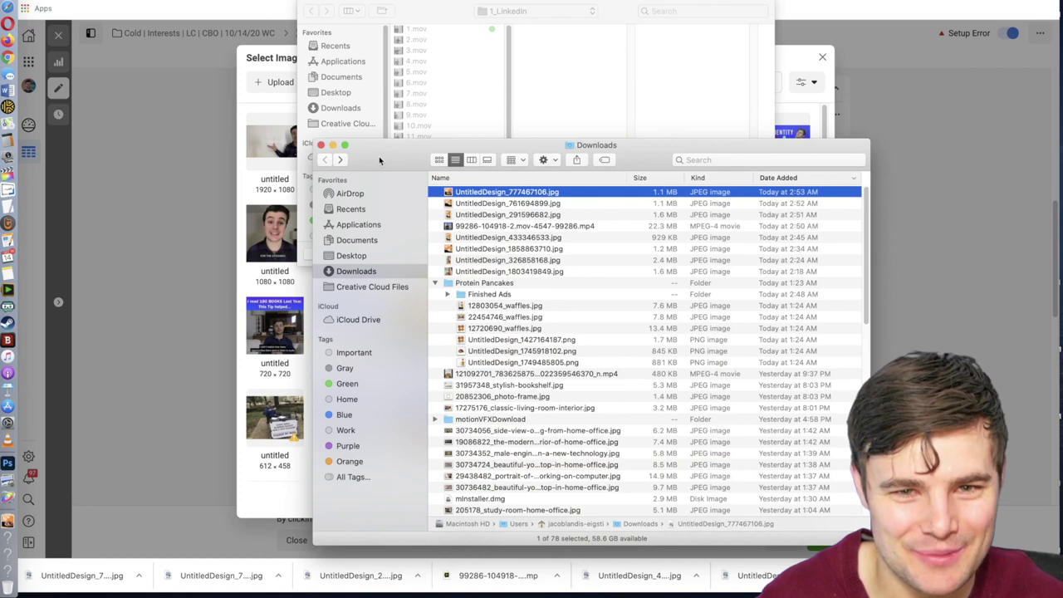
drag(379, 156, 562, 147)
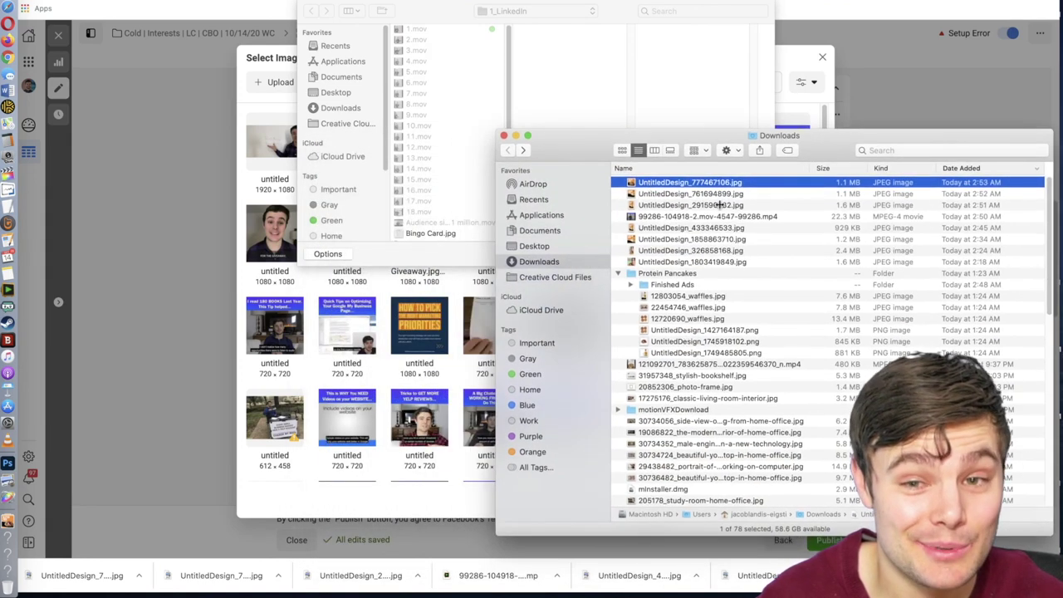
drag(674, 182, 441, 115)
click(607, 85)
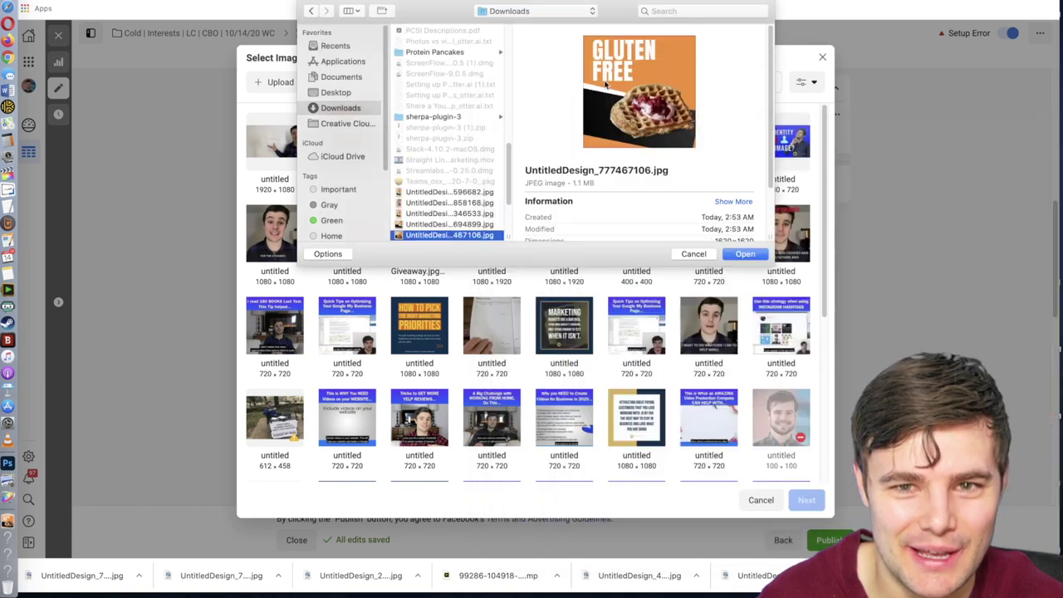
click(745, 255)
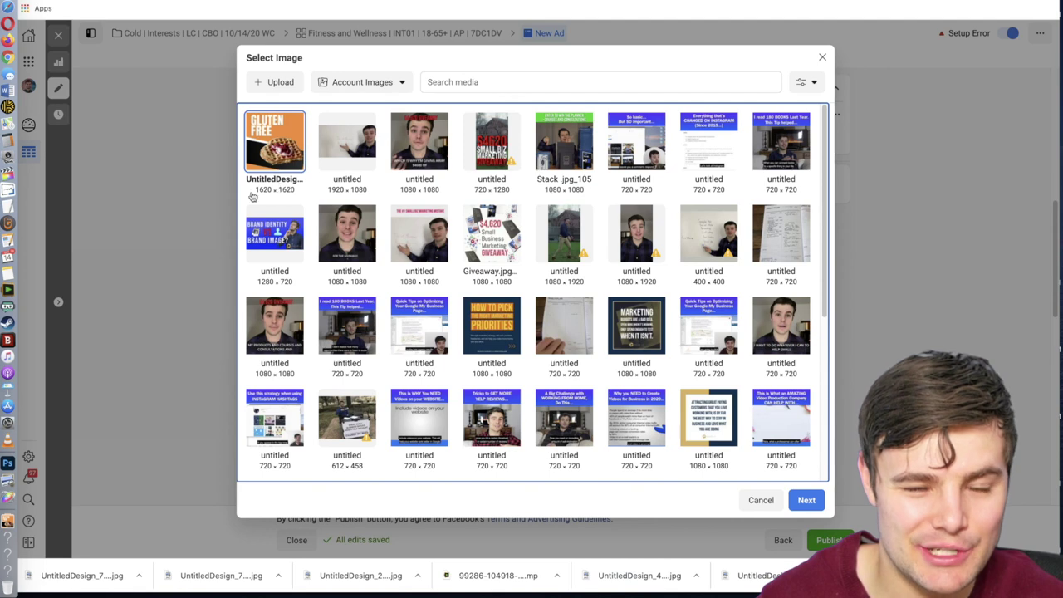
click(806, 503)
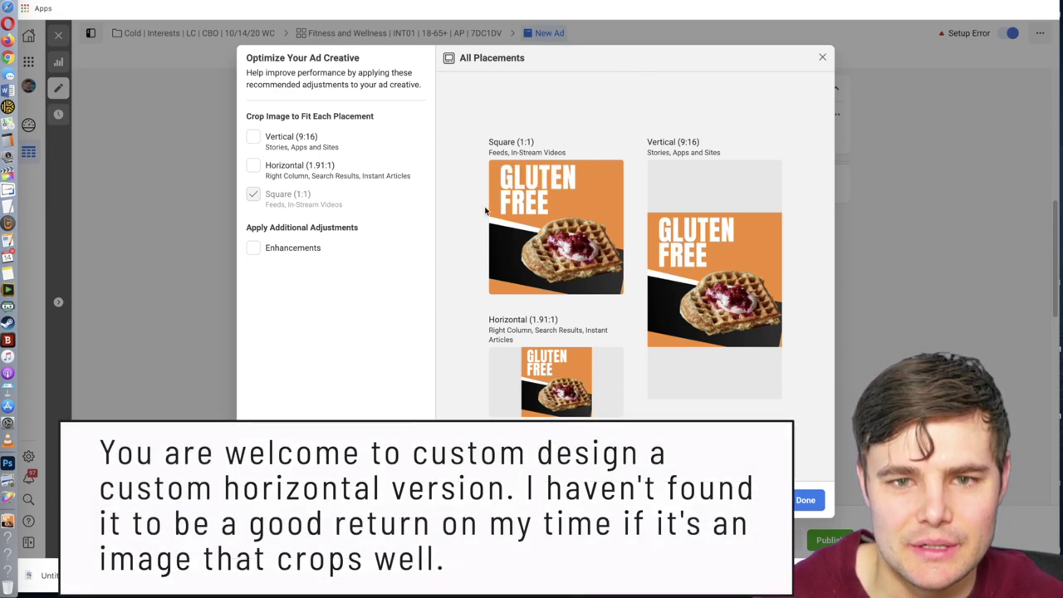
Step: Crop the horizontal placement image to 1.91:1 around the waffle, then start replacing the vertical image
mouse_move(563, 366)
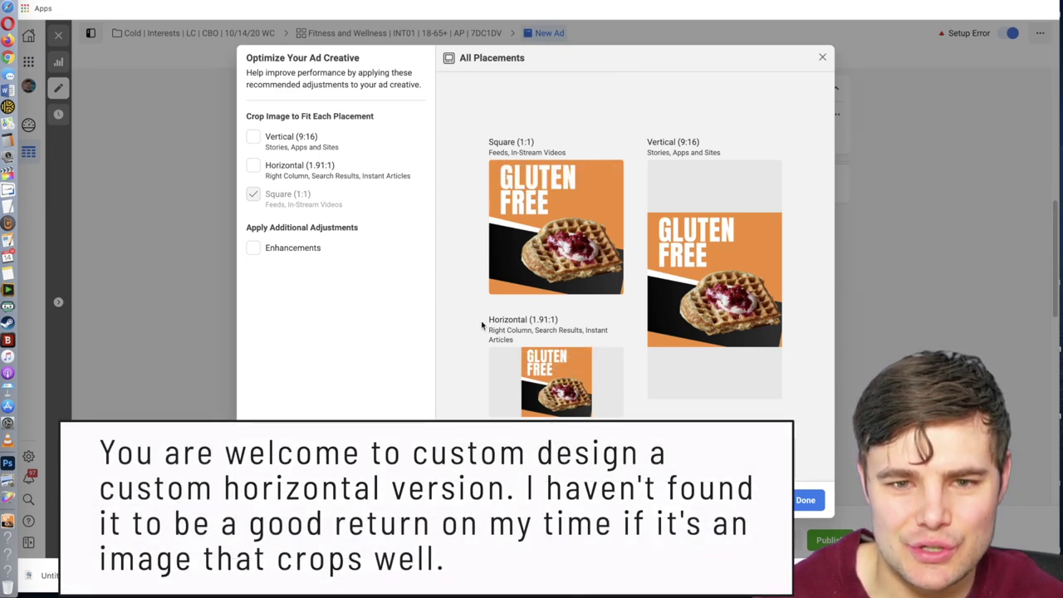
mouse_move(666, 251)
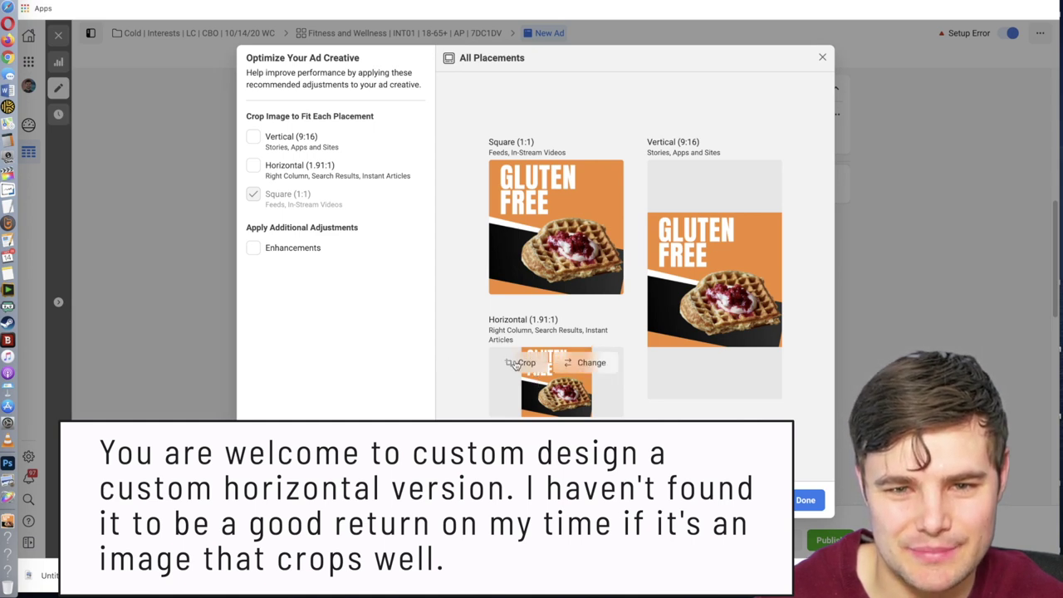
click(521, 363)
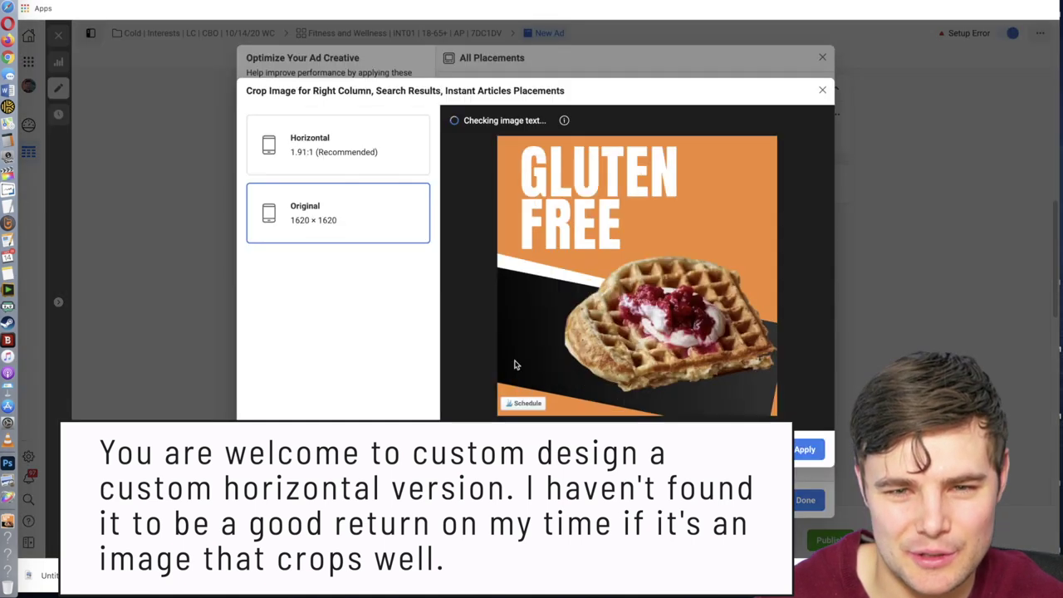
click(399, 165)
drag(611, 246, 613, 295)
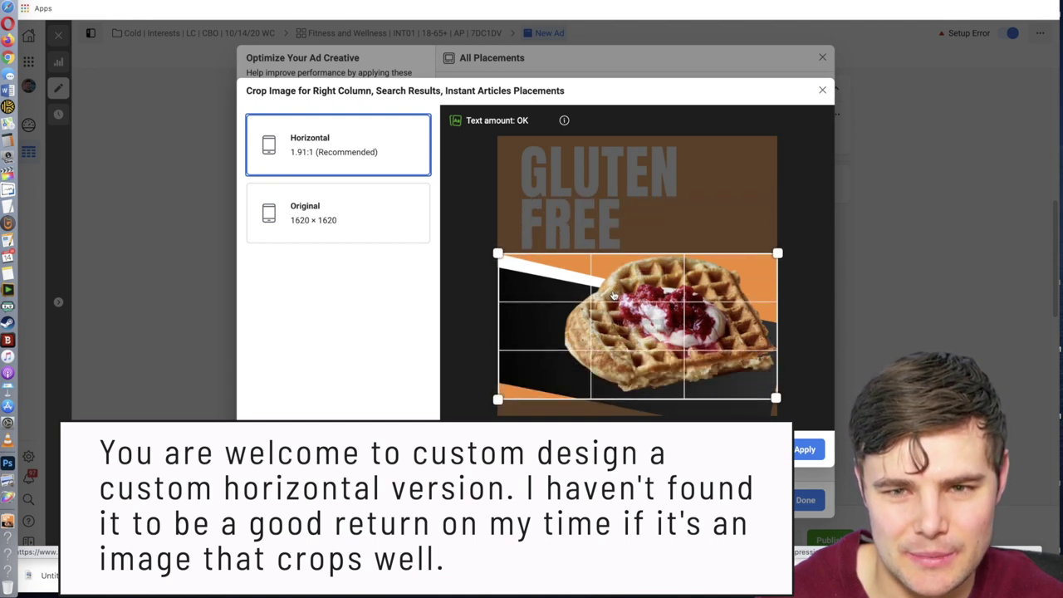
click(656, 305)
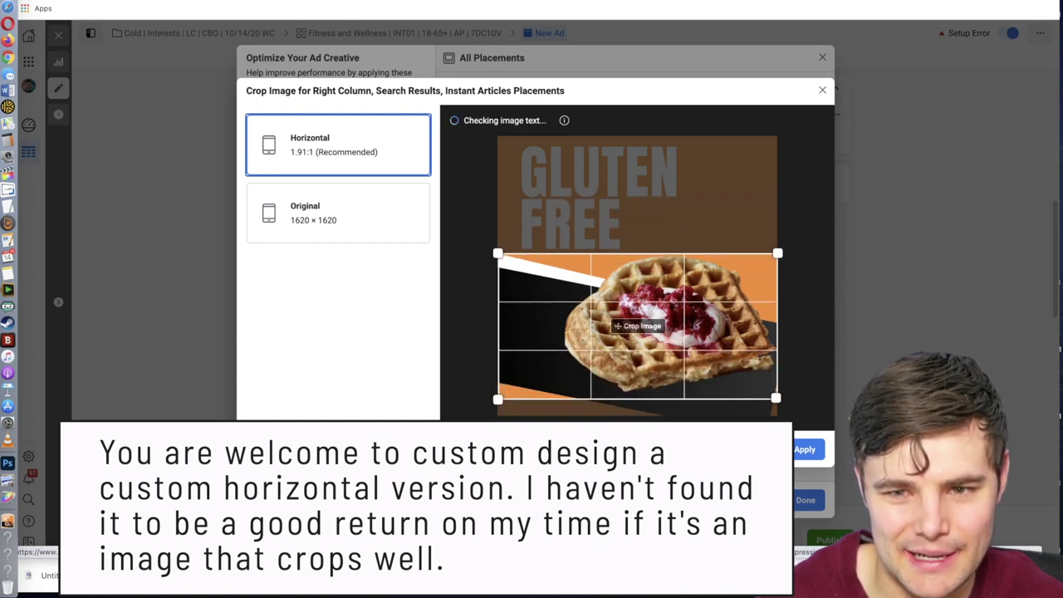
click(809, 447)
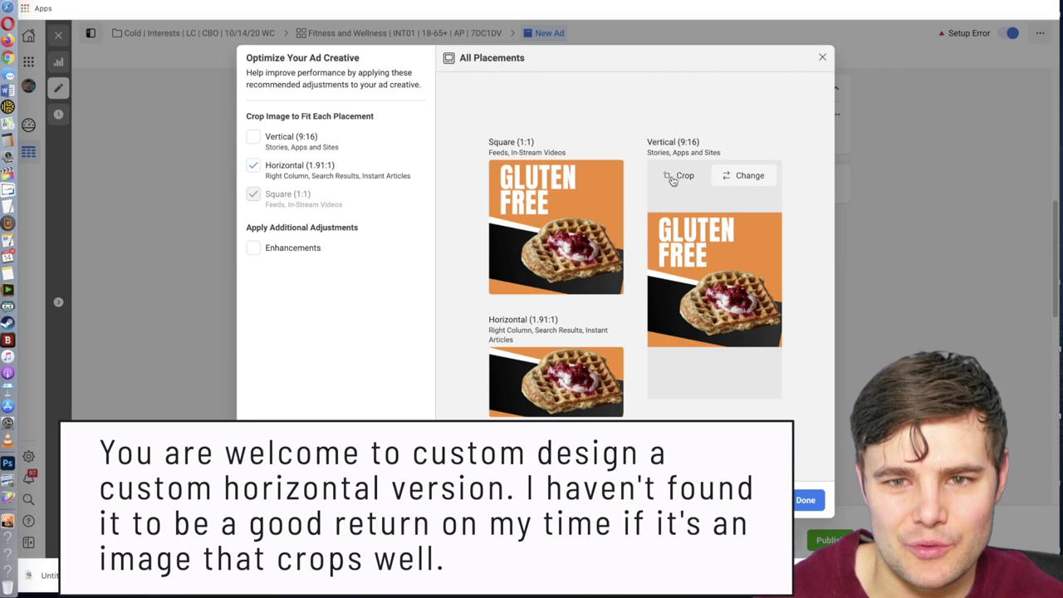
click(738, 177)
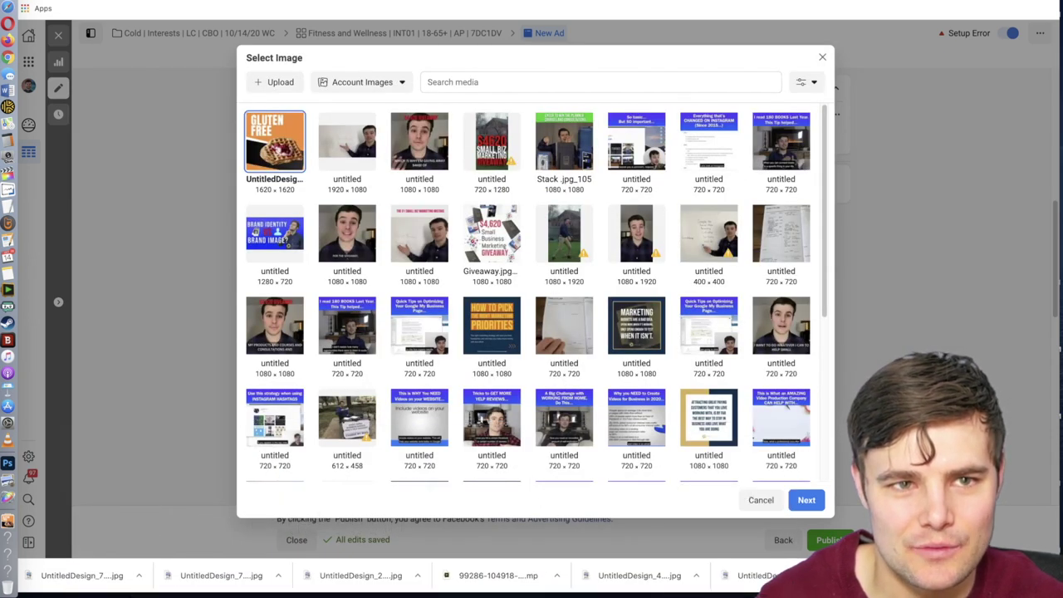
Step: Upload the tall 1152 × 2048 UntitledDesign_518610071.jpg for the vertical 9:16 placement
key(super+Tab)
click(664, 192)
key(space)
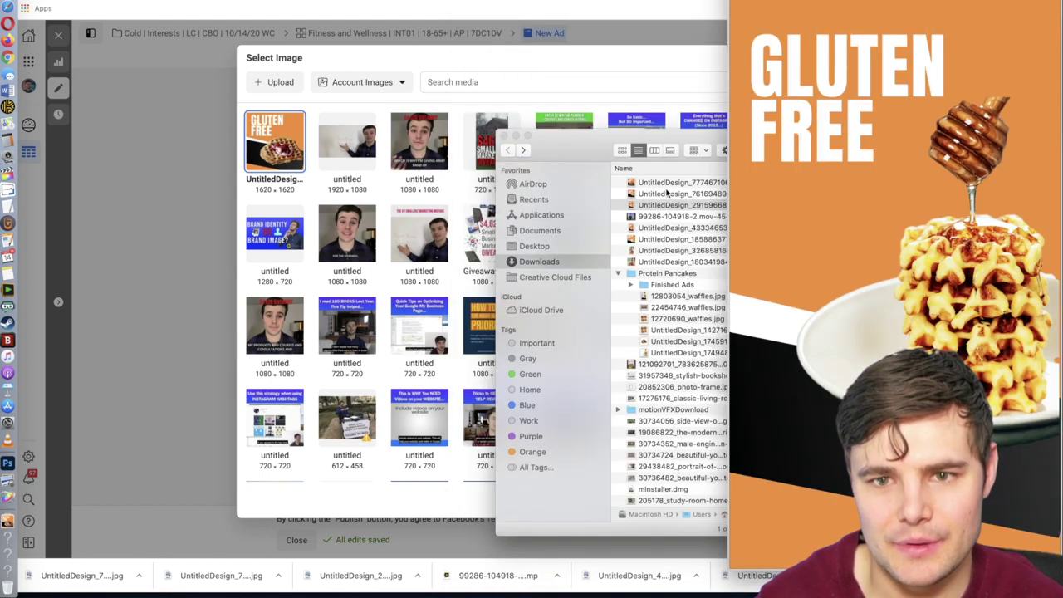
drag(667, 208, 336, 143)
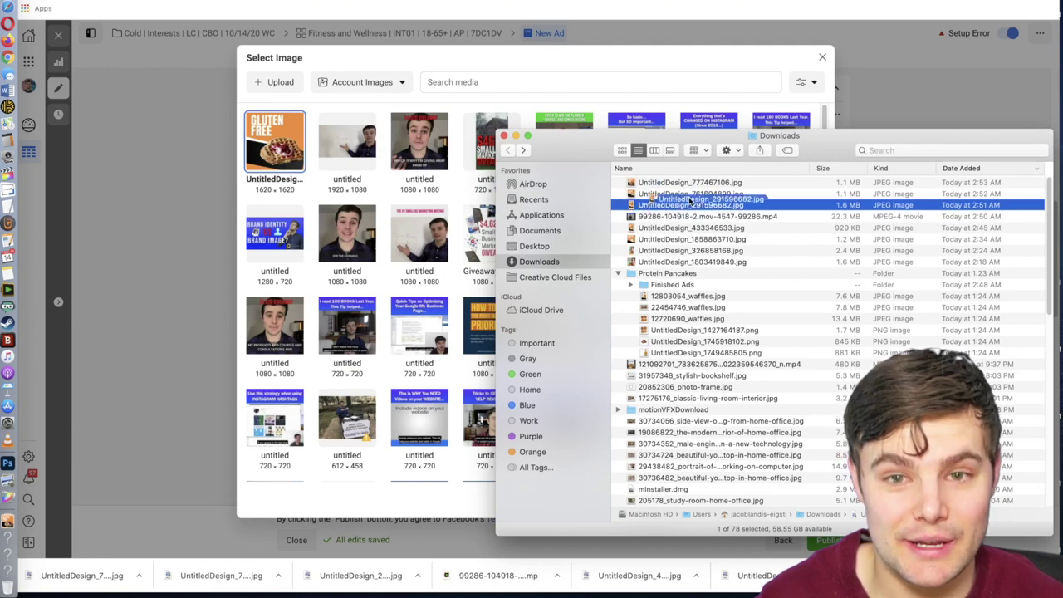
click(286, 83)
click(288, 83)
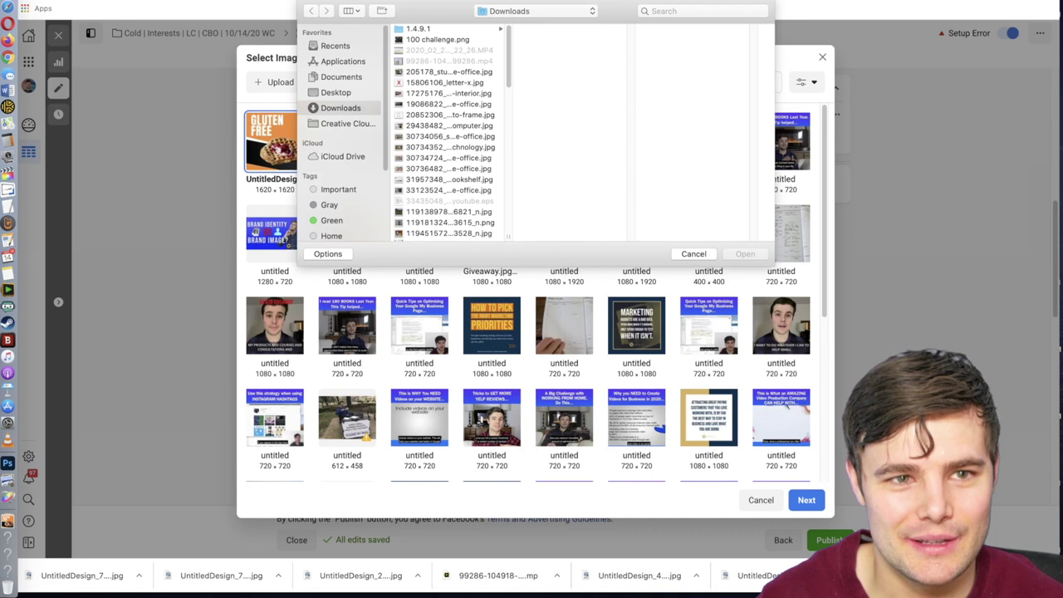
key(super+Tab)
drag(652, 205, 465, 108)
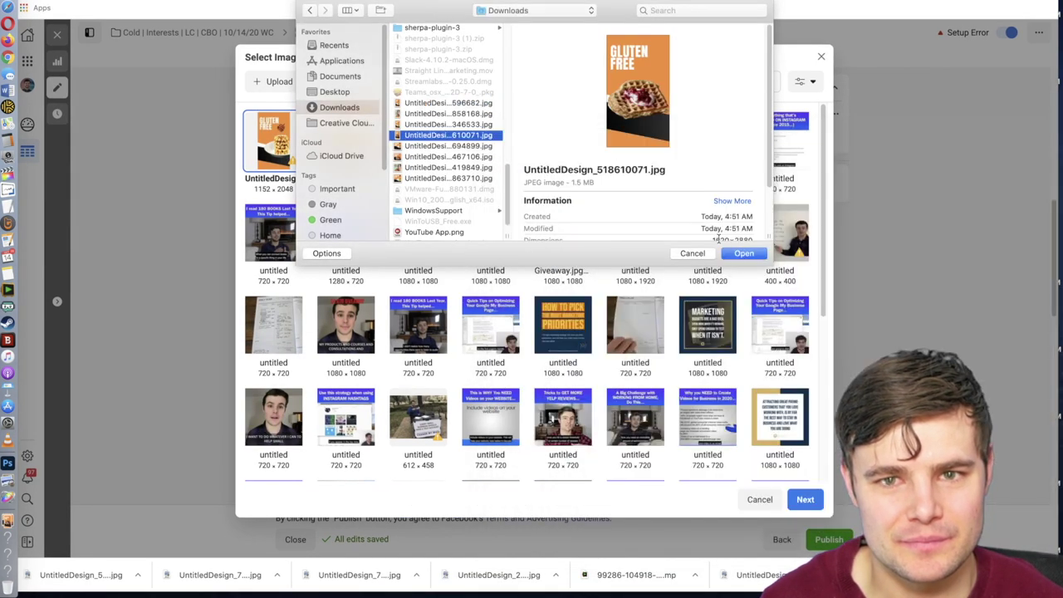
click(731, 255)
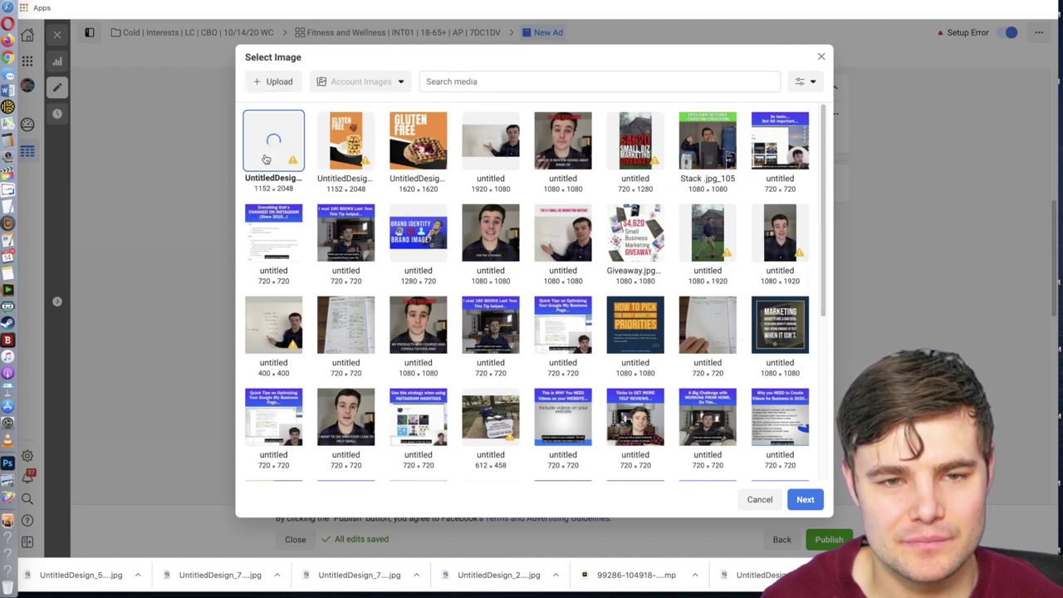
click(805, 499)
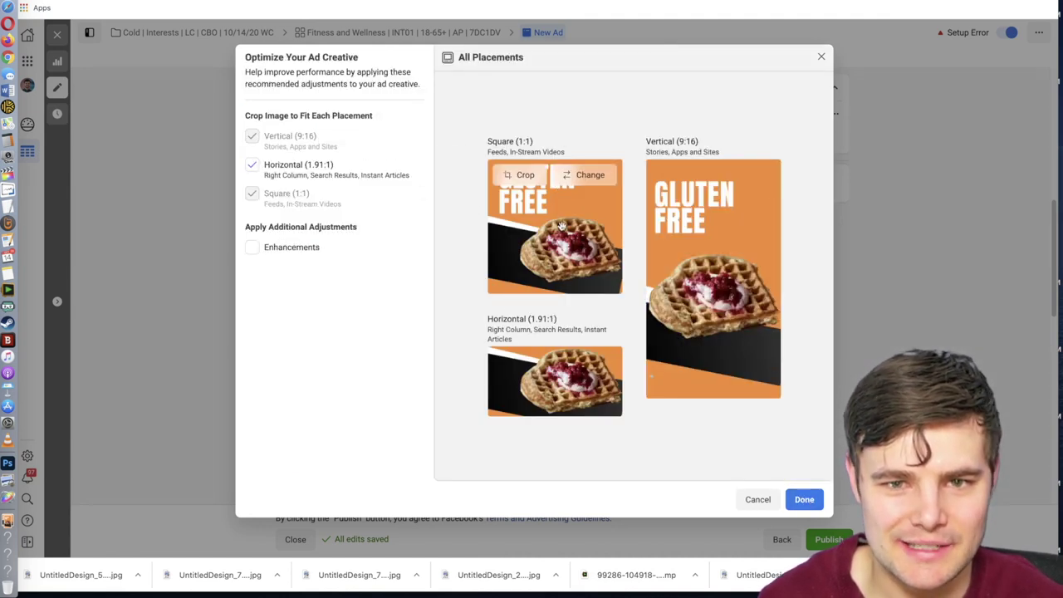
Step: Review the waffle image's crops across placements, including Instagram Feed, and select the Primary Text field
click(803, 500)
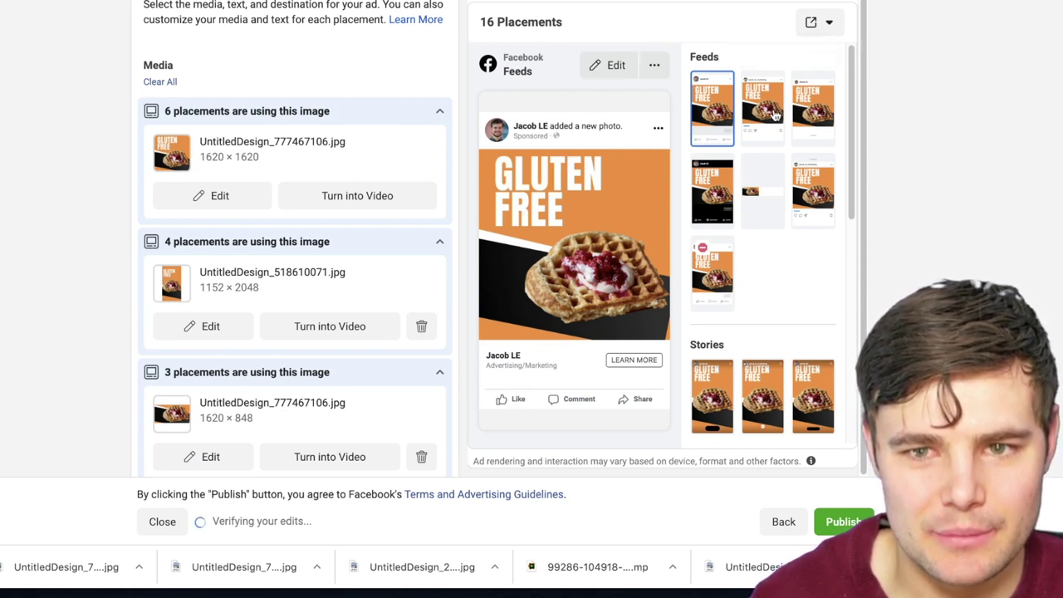
click(783, 113)
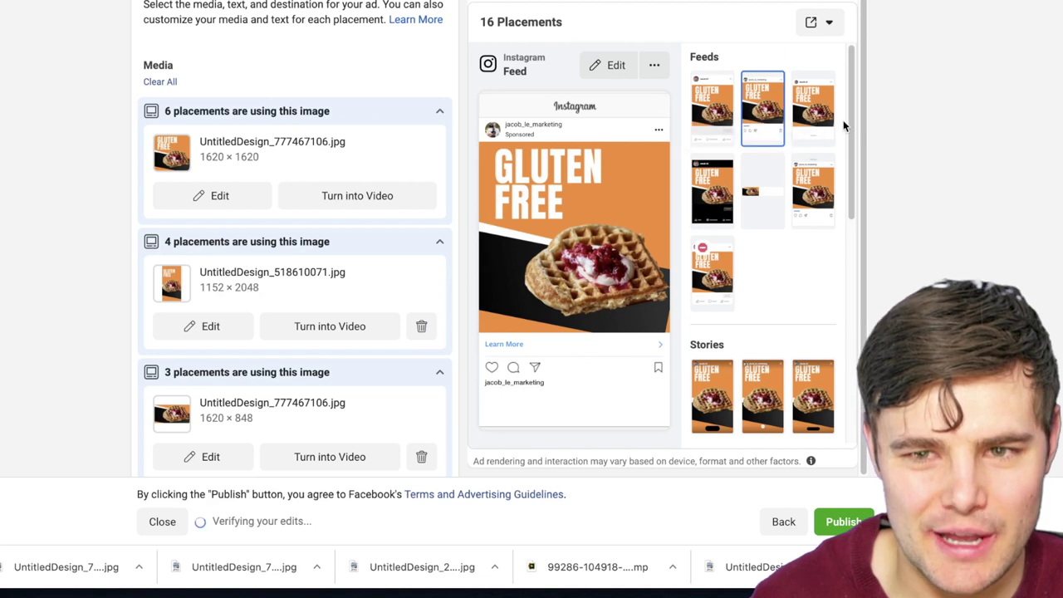
drag(844, 119, 844, 297)
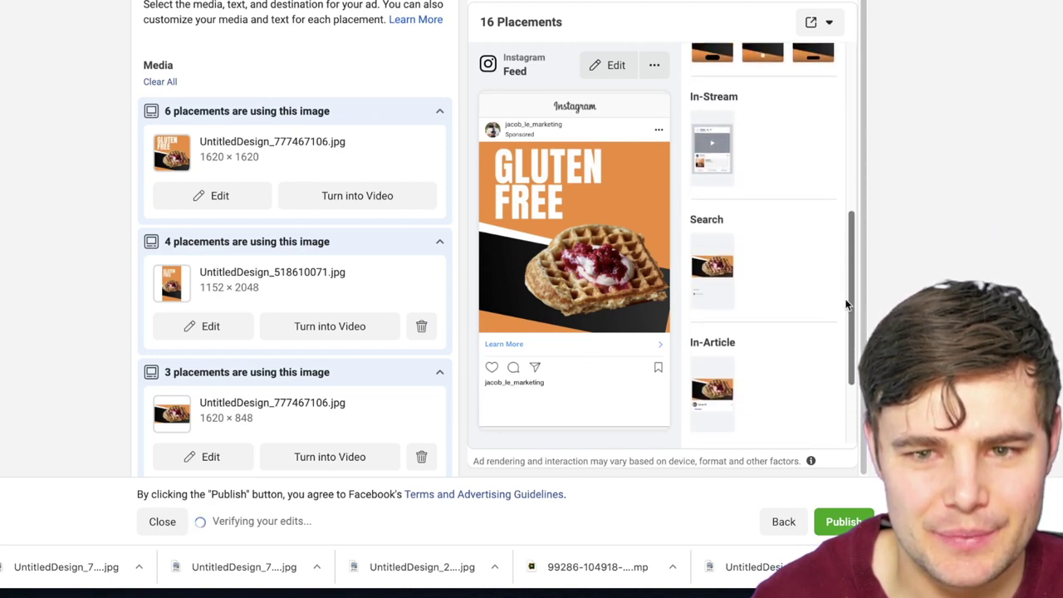
scroll(734, 217, down, 1)
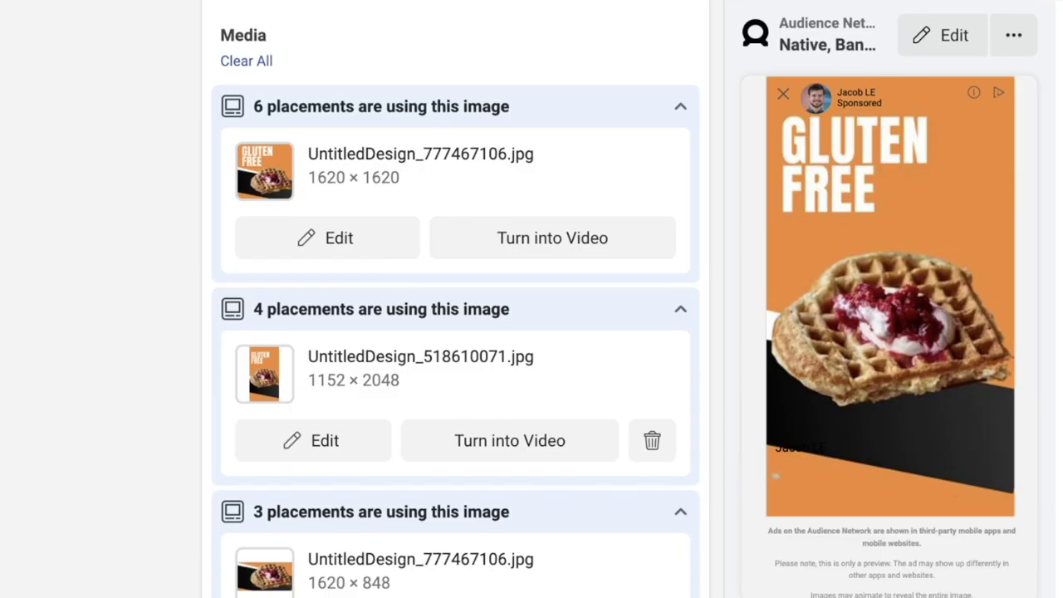
click(554, 249)
scroll(350, 183, down, 5)
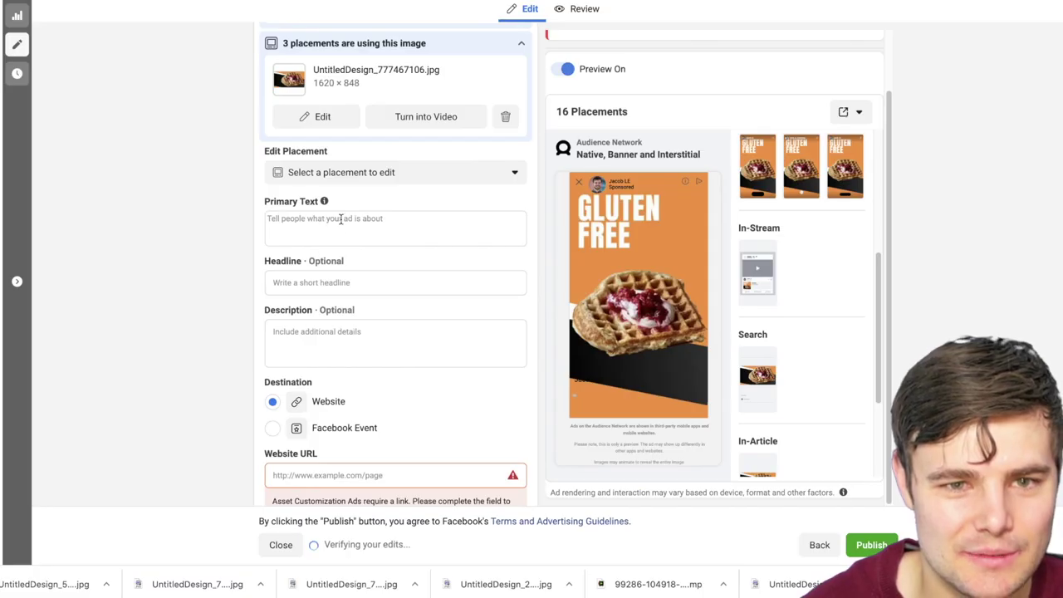
click(334, 219)
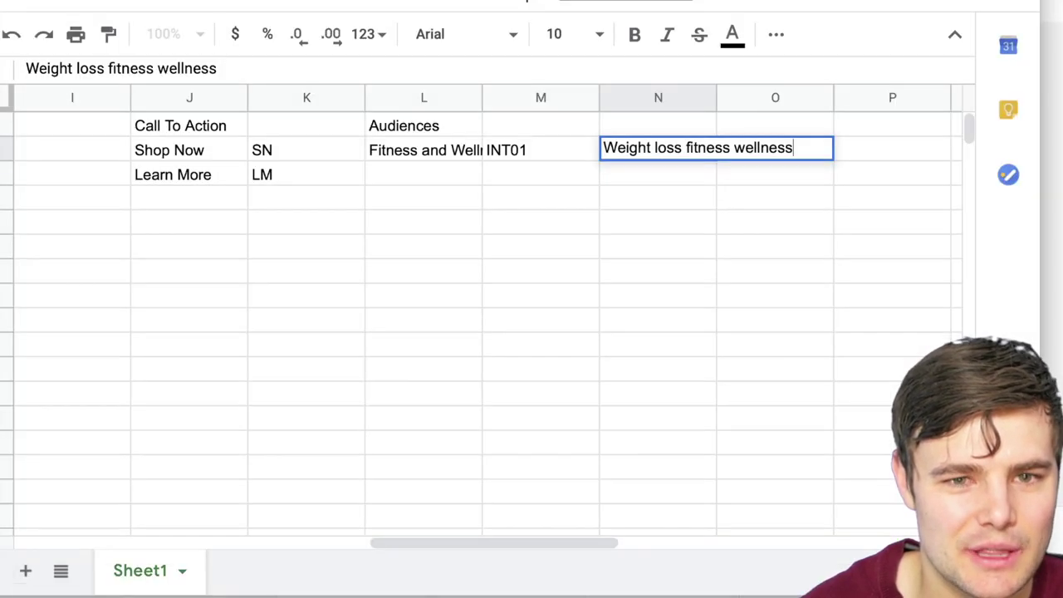
Step: Copy 'Do you want to eat healthier but don't have the time?' from A2 into the ad editor
drag(461, 538, 96, 500)
click(83, 345)
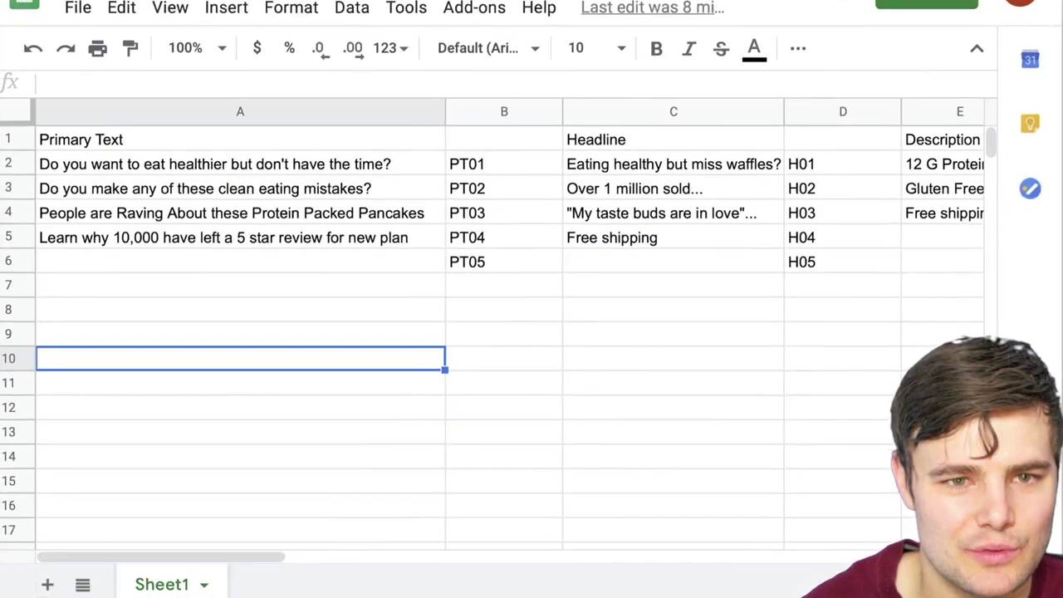
click(123, 153)
key(ctrl+c)
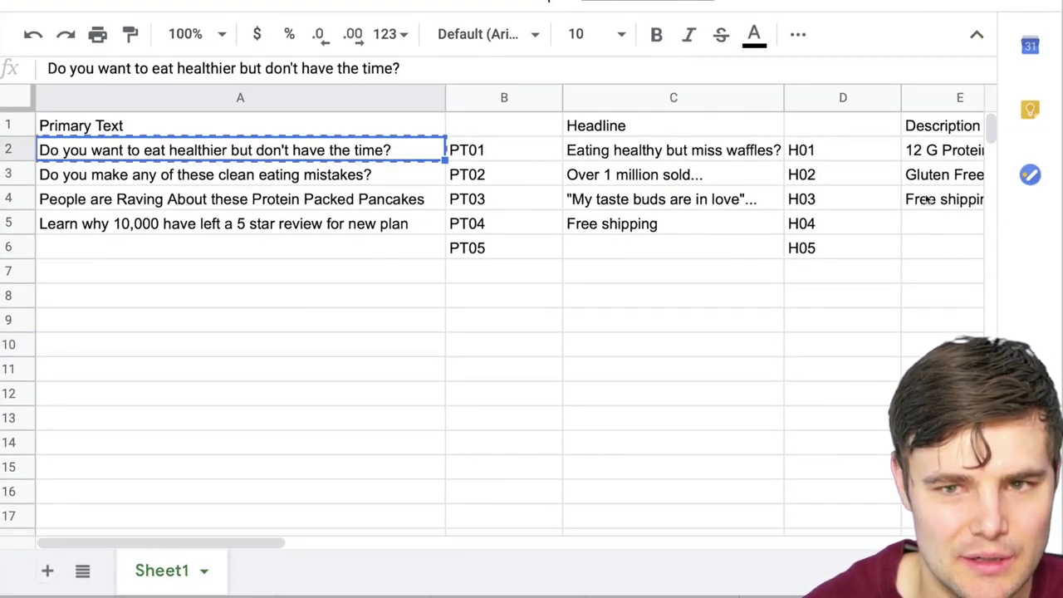
key(ctrl+Tab)
click(332, 224)
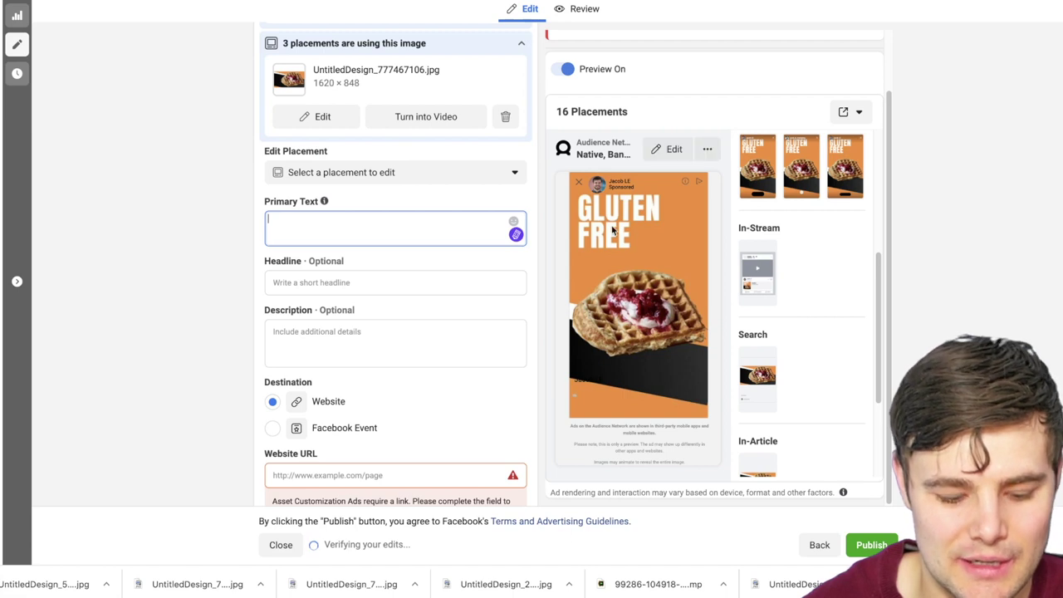
Step: Paste the healthier-eating question as primary text and 'Over 1 million sold...' from C3 as the headline
key(ctrl+v)
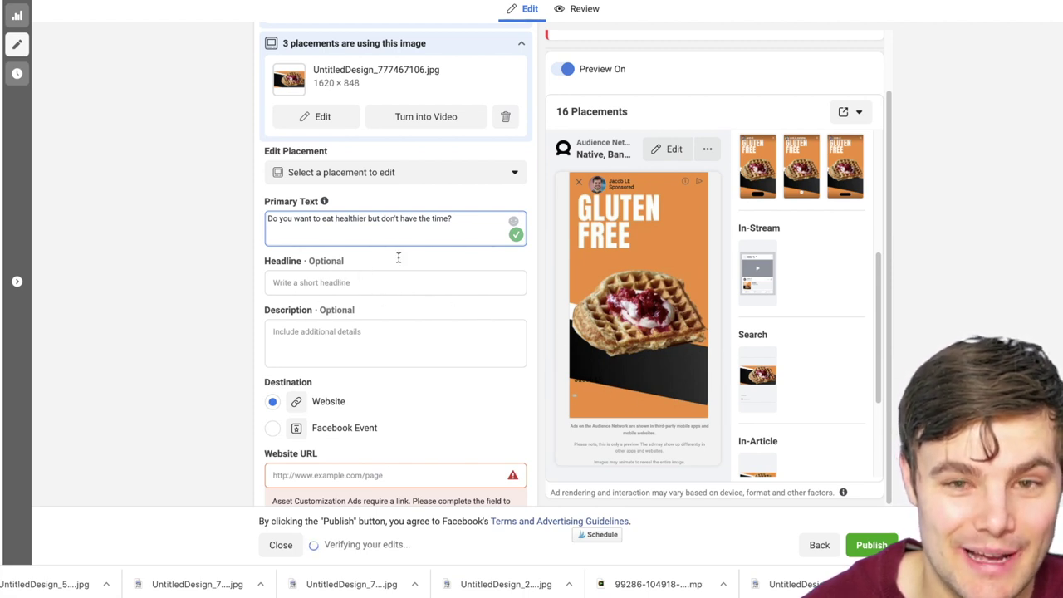
key(Tab)
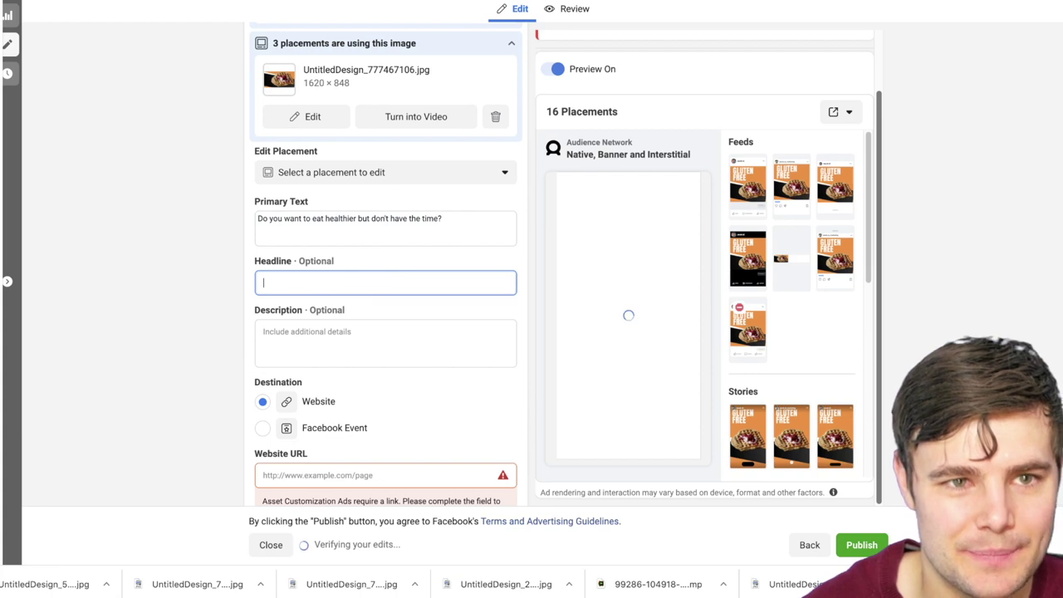
key(alt+Tab)
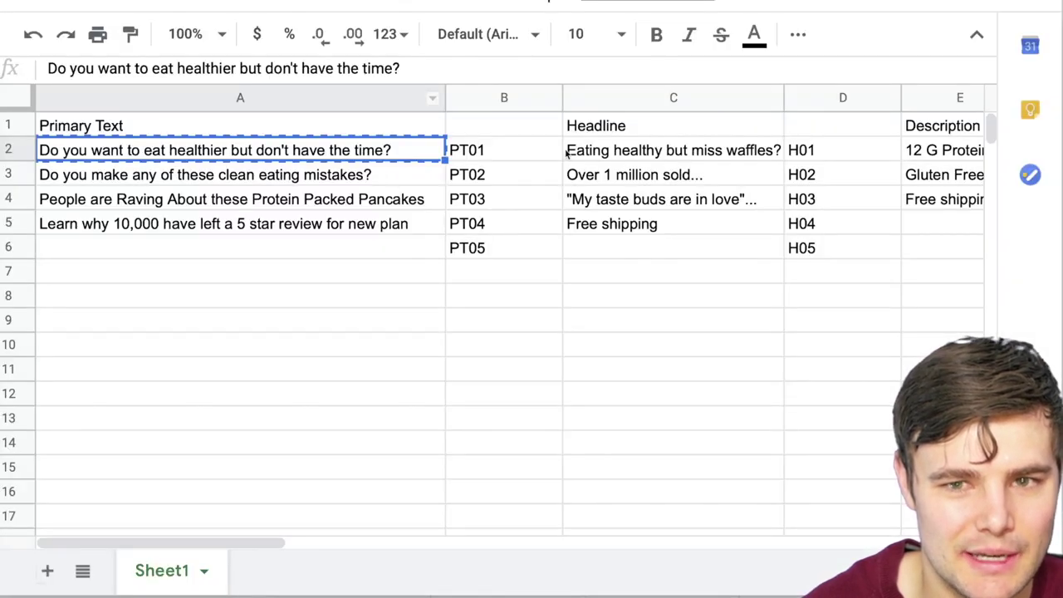
click(573, 151)
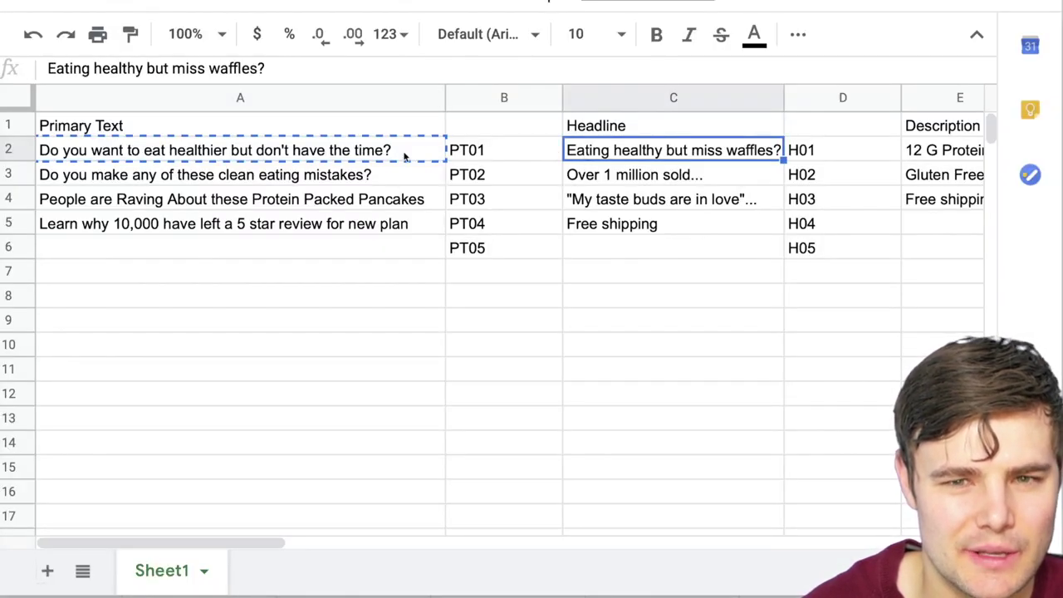
click(610, 182)
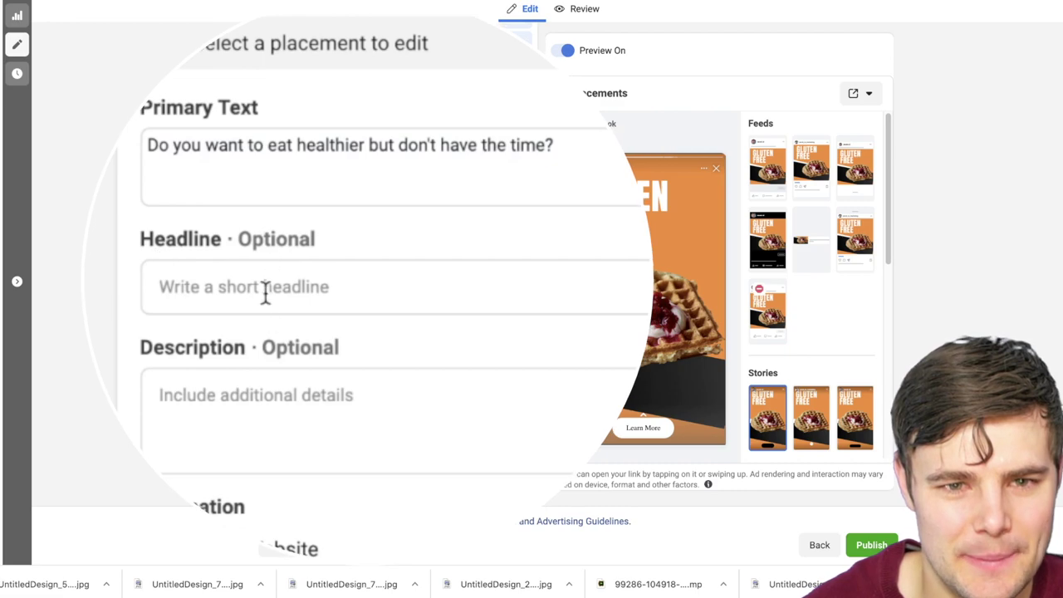
click(265, 291)
key(ctrl+v)
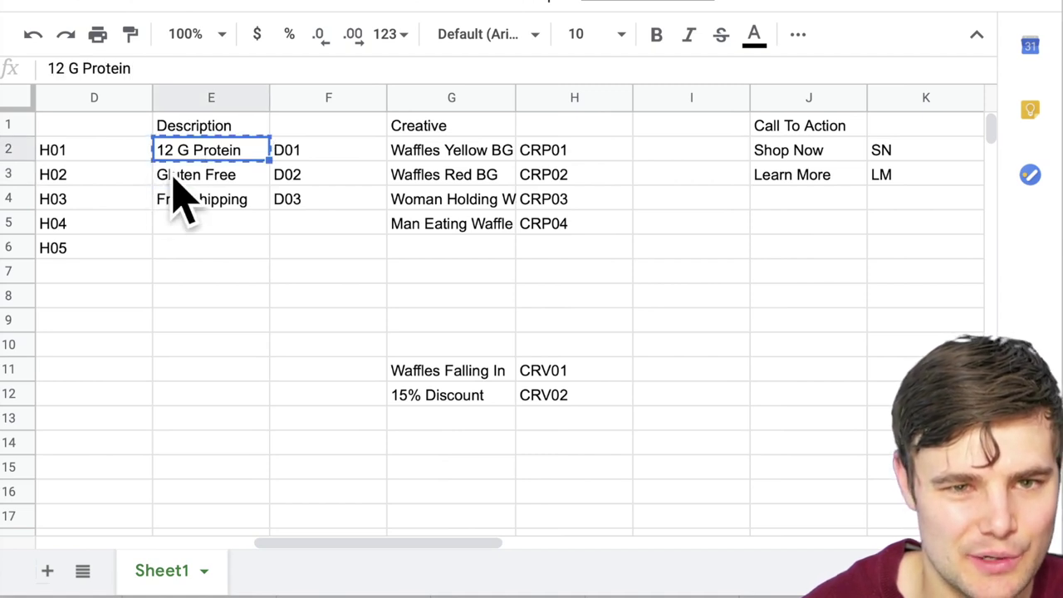
key(super+grave)
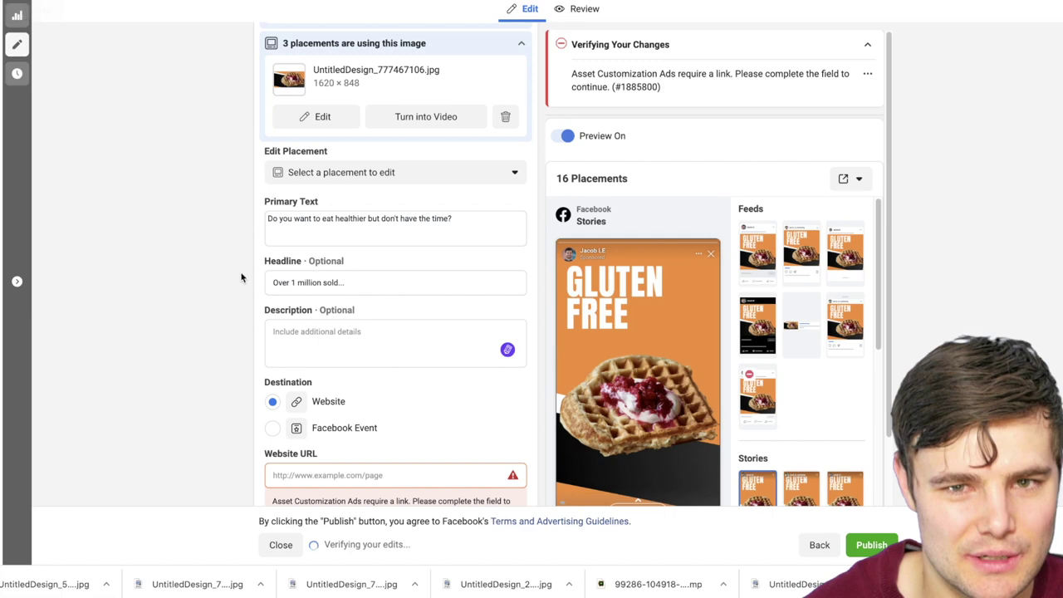
click(310, 330)
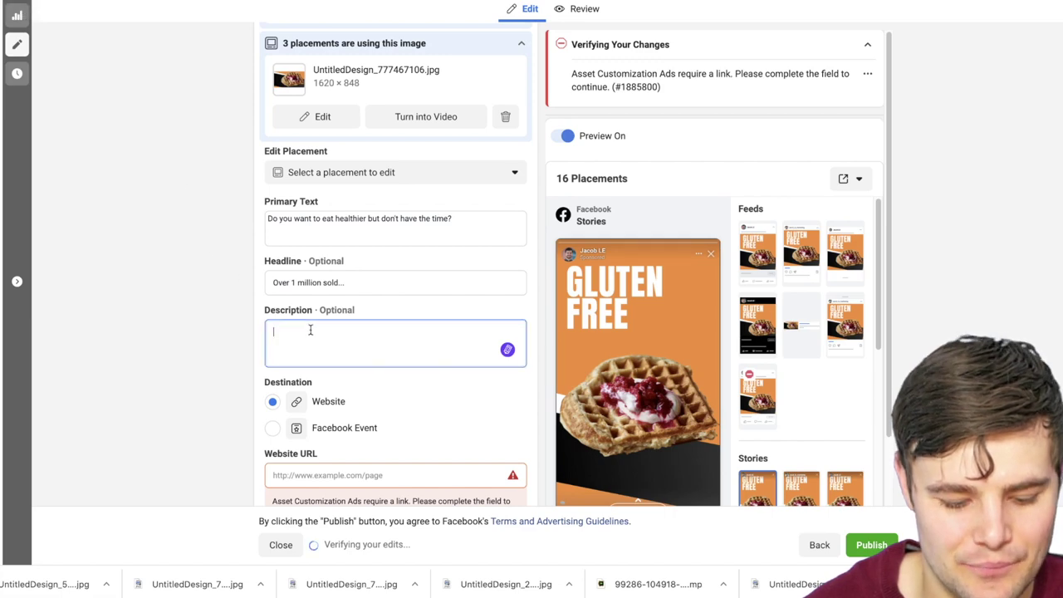
Step: Paste '12 G Protein' as the description and enter the advertiser's website URL
key(super+v)
key(Tab)
text(https://jacob)
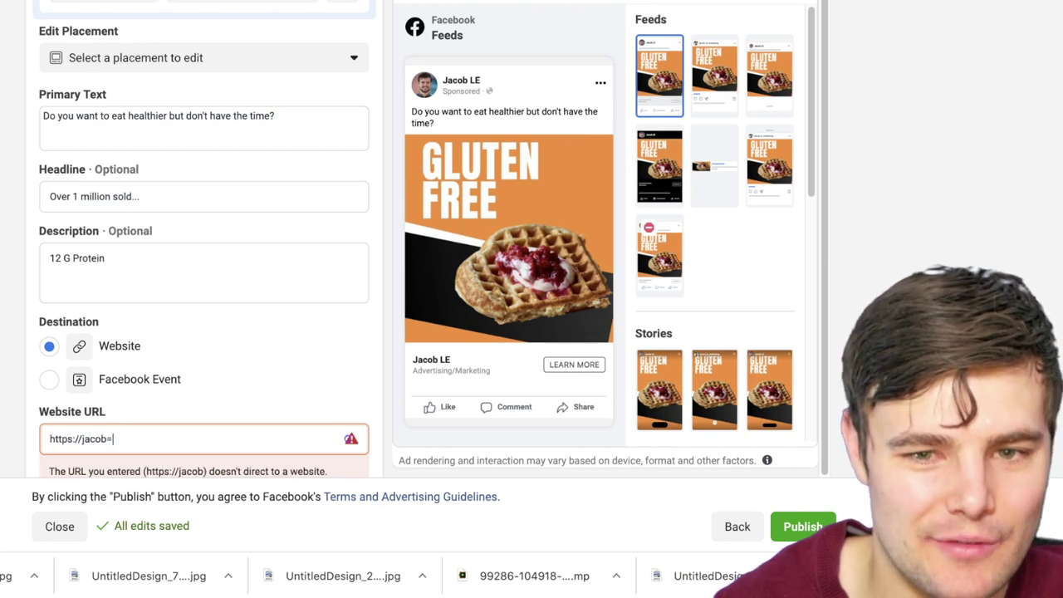
text(=le.com)
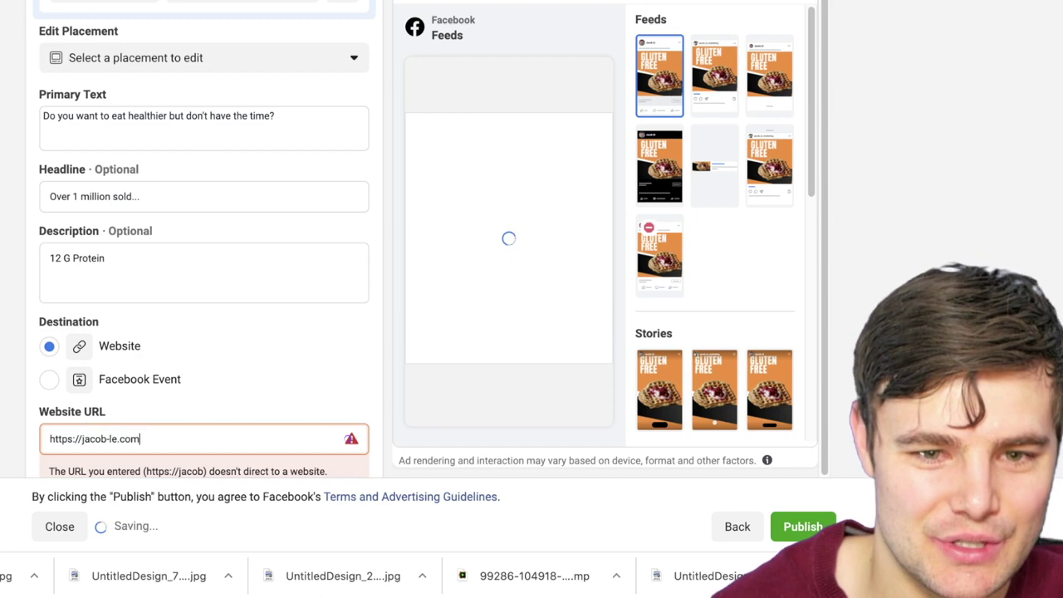
scroll(204, 332, down, 3)
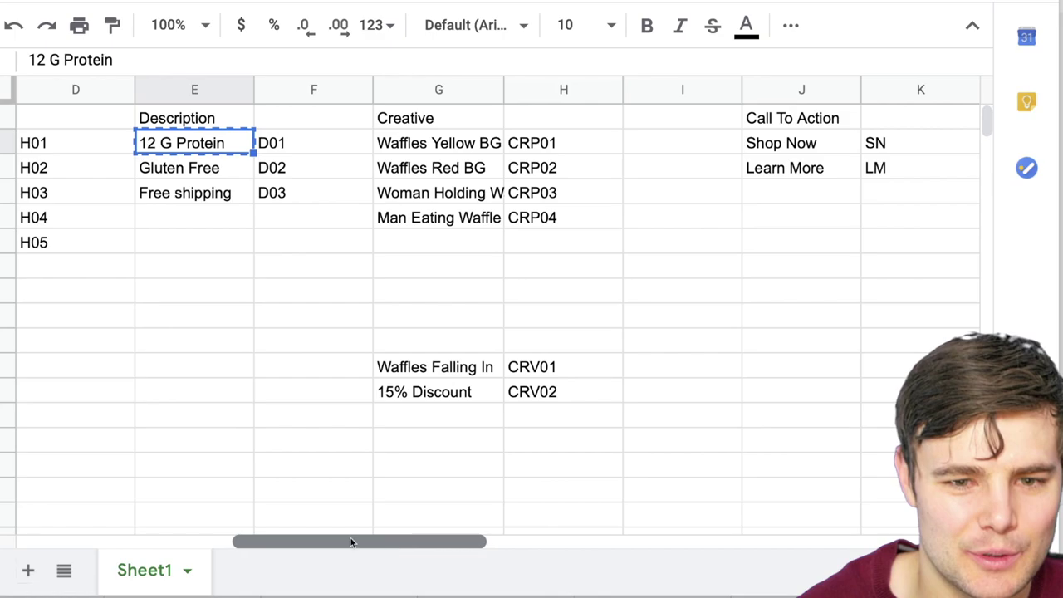
drag(387, 541, 71, 532)
Step: Append 'People are raving about these protein waffles.' in A2 and paste it as the primary text, replacing the old line
click(399, 133)
double_click(403, 142)
text(People)
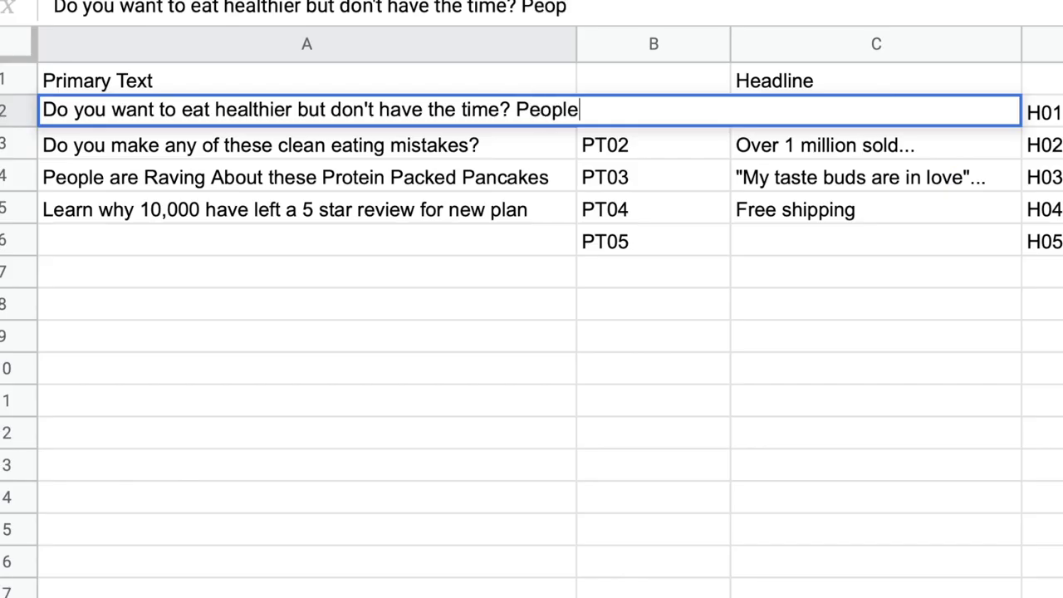
text( are raving about these protein waffles.)
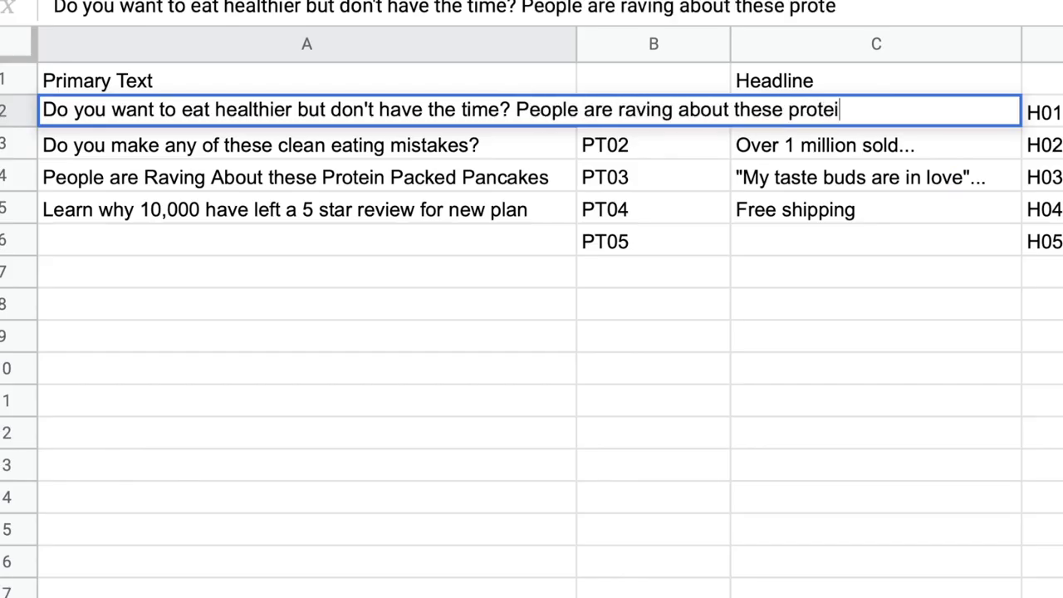
triple_click(468, 111)
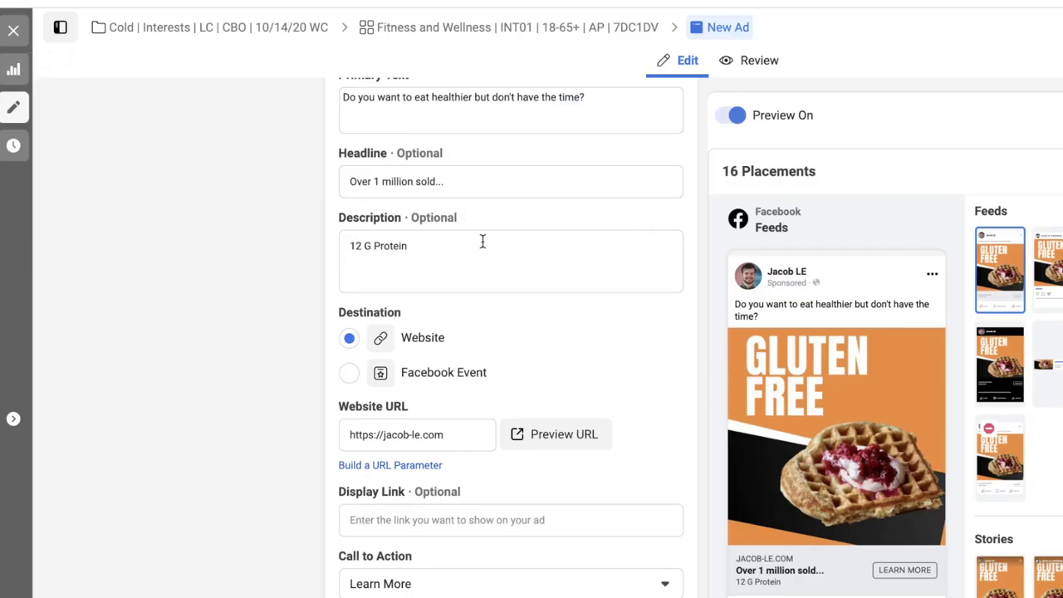
scroll(481, 241, up, 1)
click(531, 142)
key(Return)
key(ctrl+v)
drag(587, 128, 343, 128)
key(BackSpace)
key(Delete)
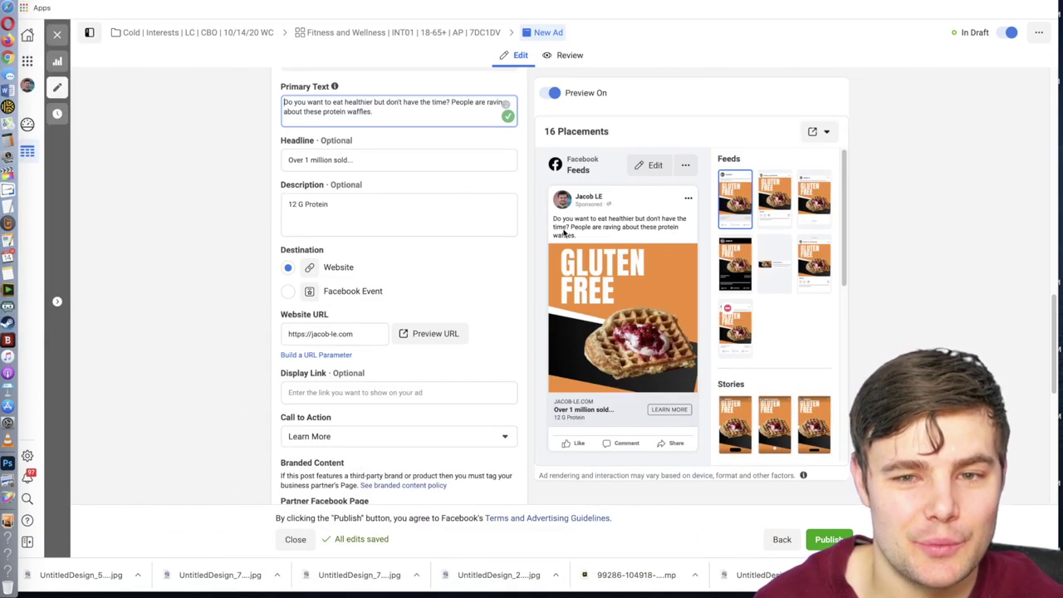
scroll(288, 316, down, 2)
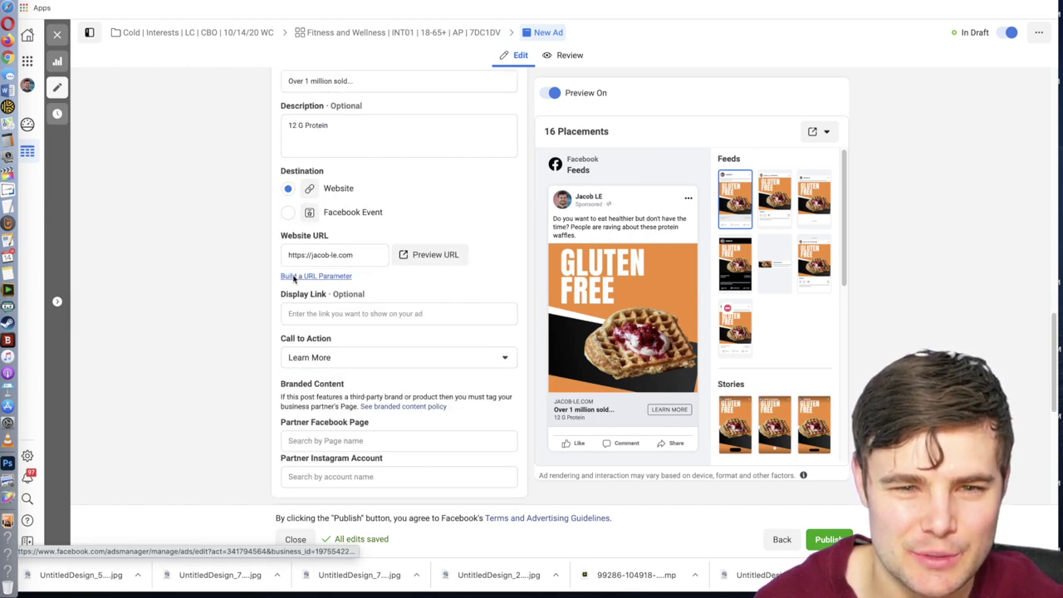
click(293, 277)
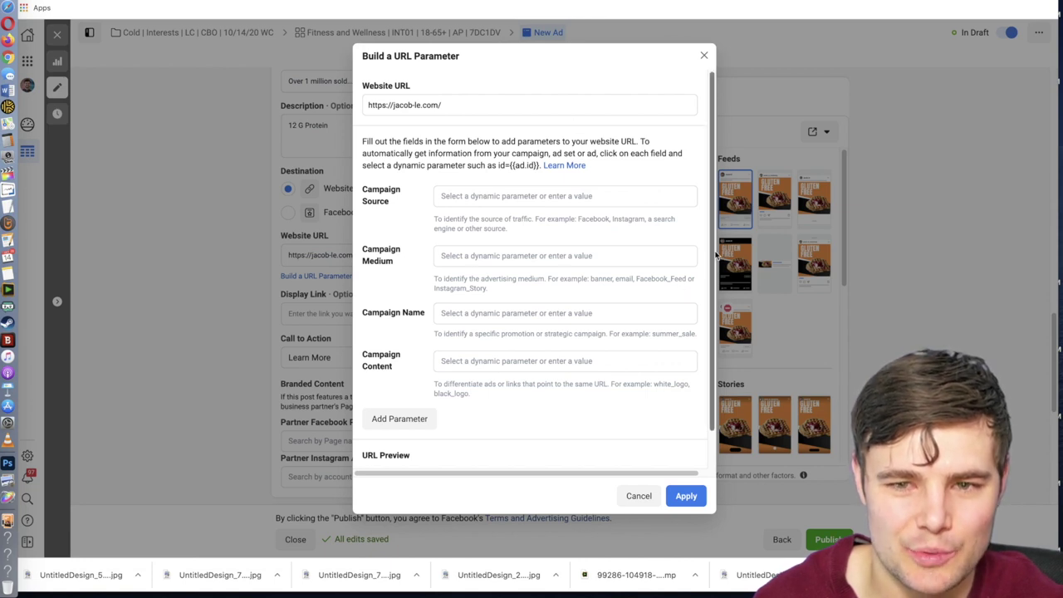
scroll(716, 255, down, 1)
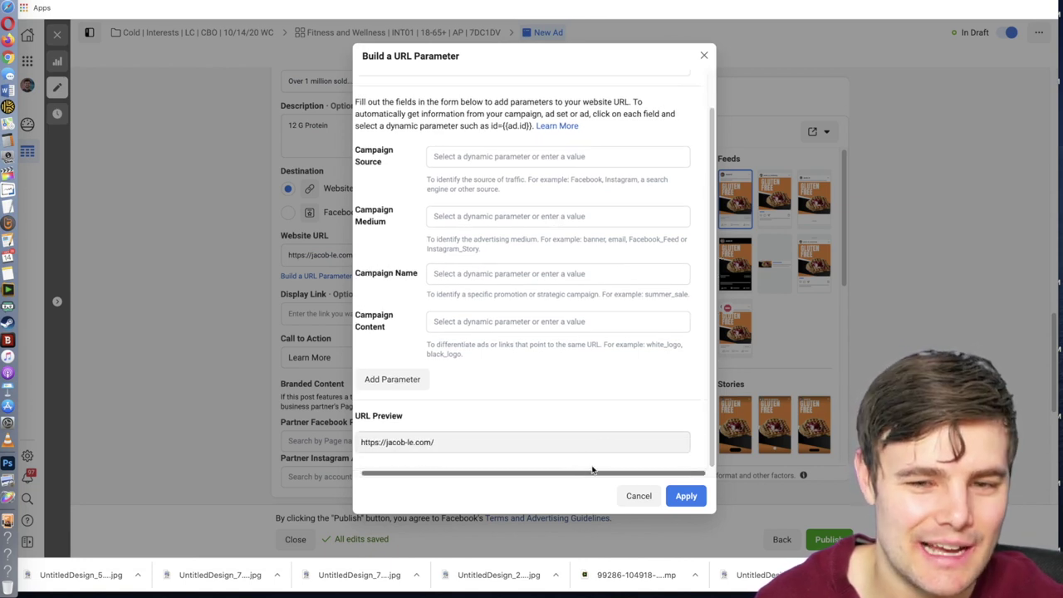
key(Escape)
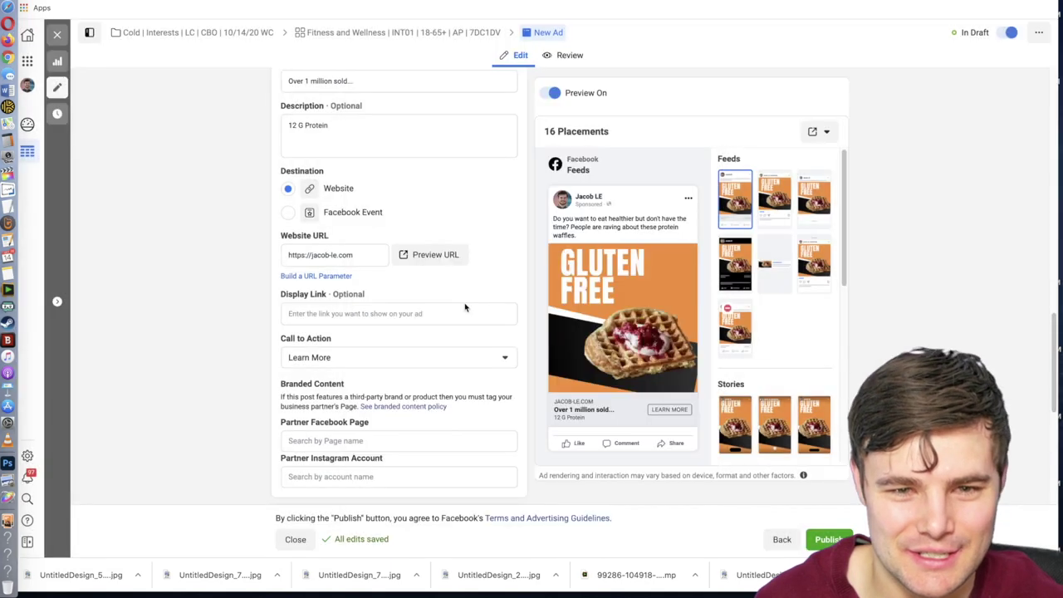
Step: Choose Shop Now from the Call to Action dropdown
click(419, 359)
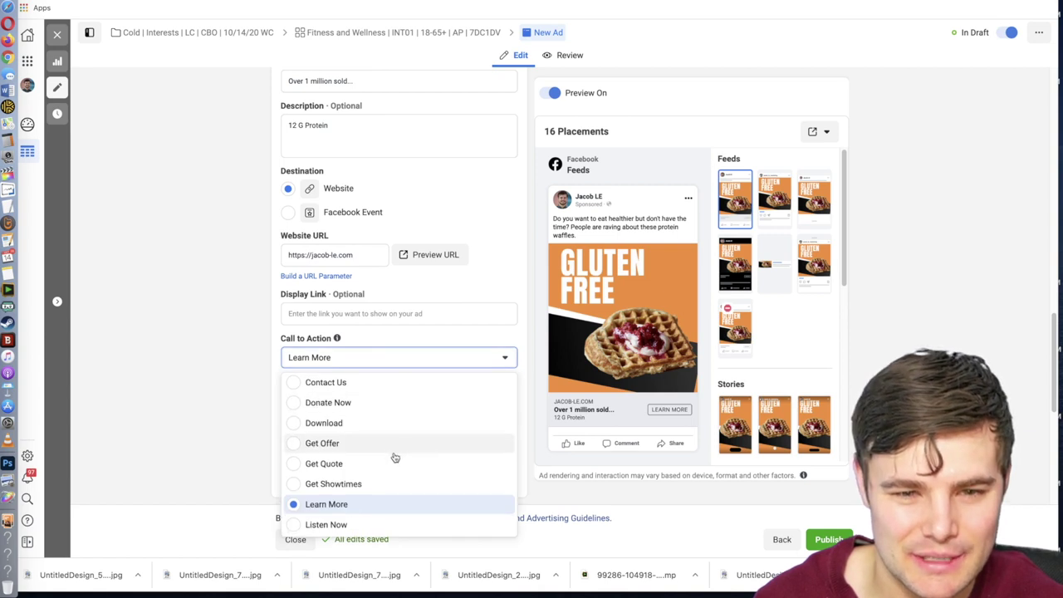
scroll(365, 448, down, 5)
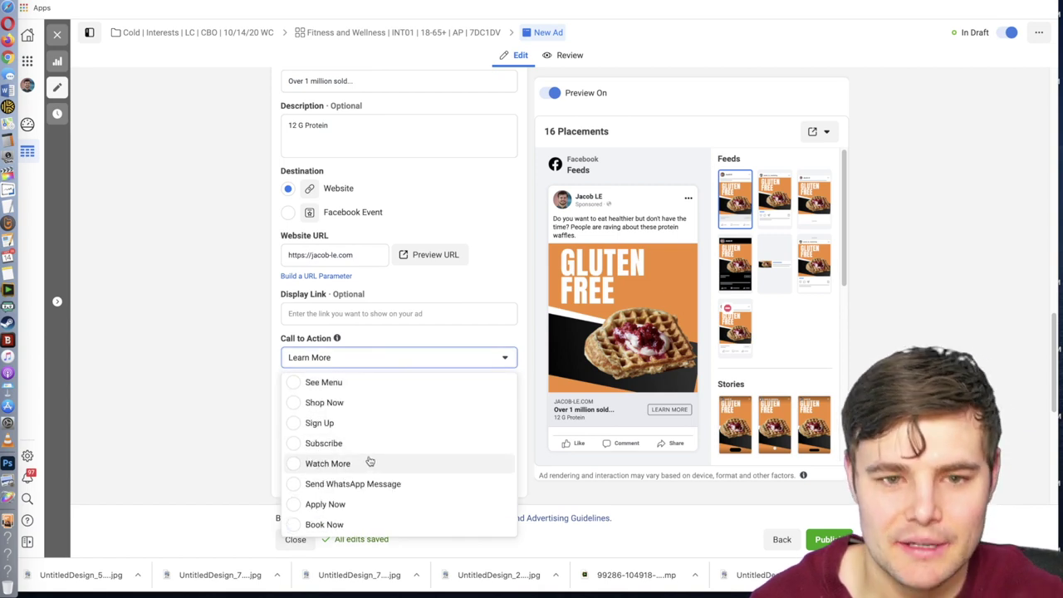
scroll(324, 499, up, 5)
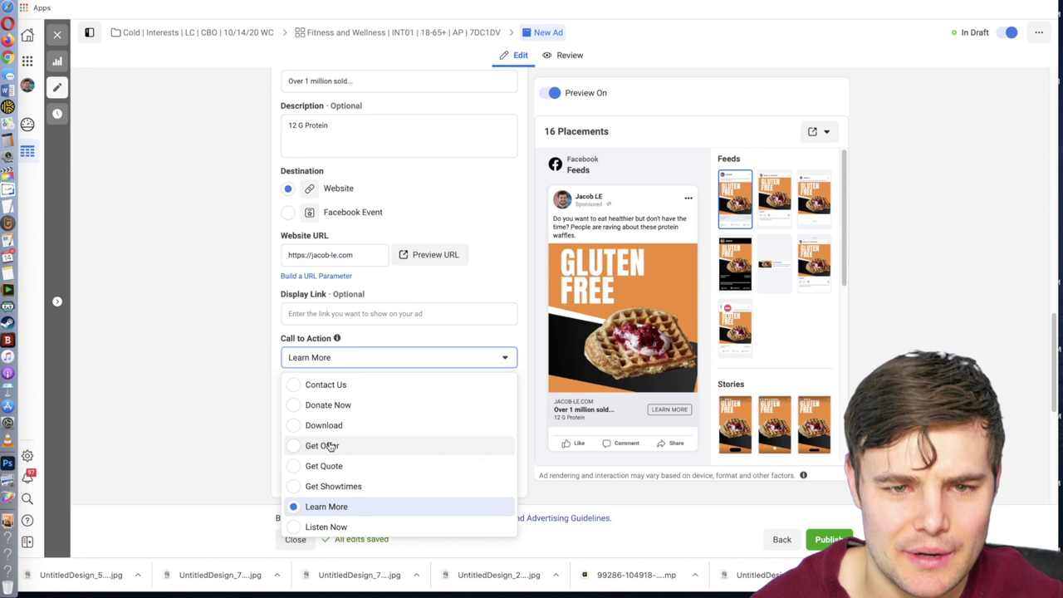
scroll(344, 421, down, 1)
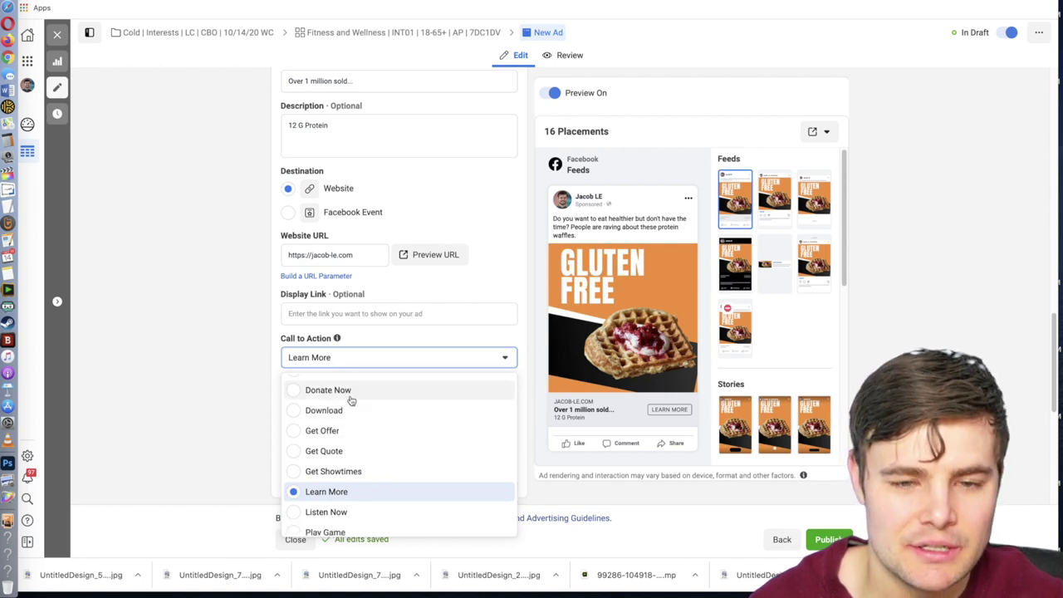
scroll(344, 494, down, 3)
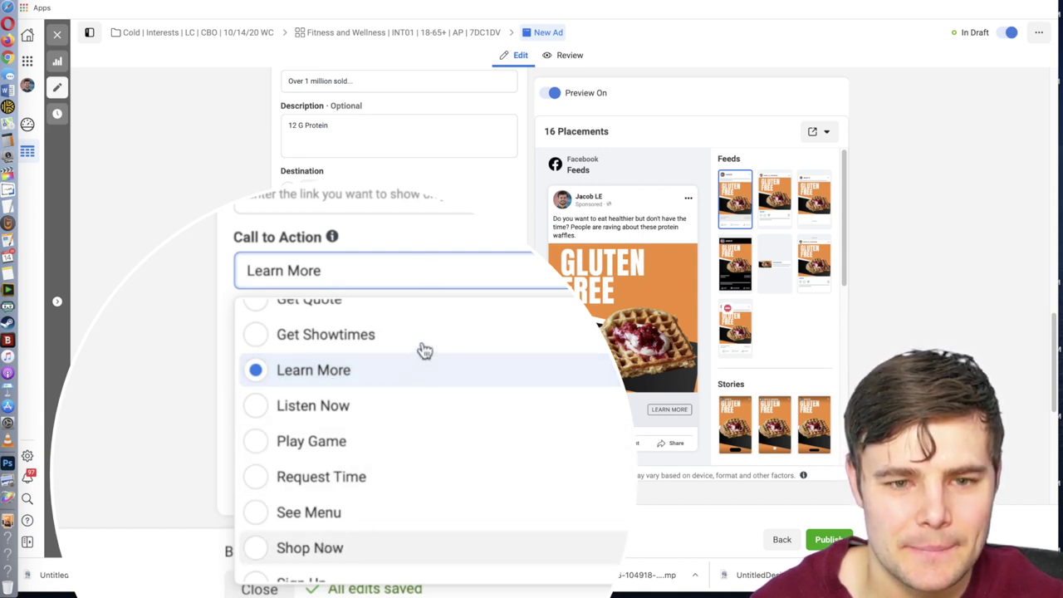
click(433, 254)
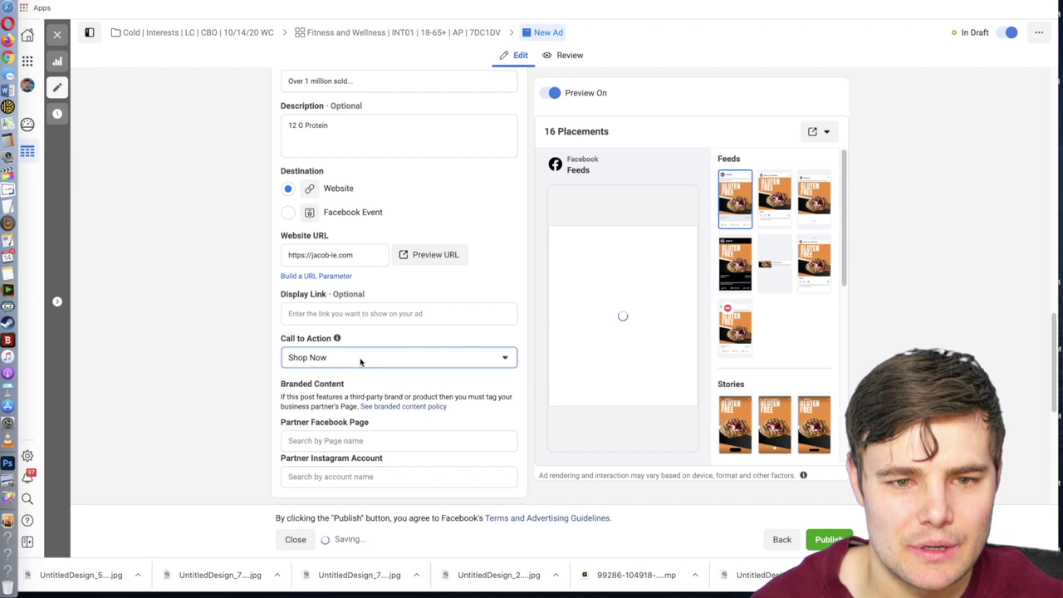
scroll(312, 308, down, 4)
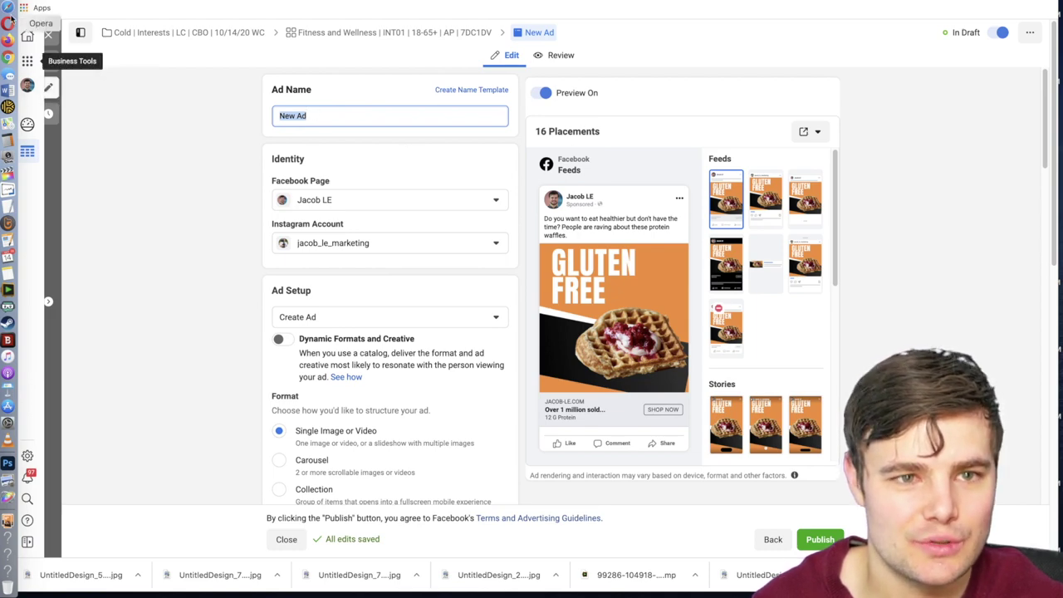
Step: Replace the ad name with 'Waffles Yellow BG' copied from cell G2
key(super+Tab)
click(486, 295)
drag(263, 535, 461, 531)
click(551, 184)
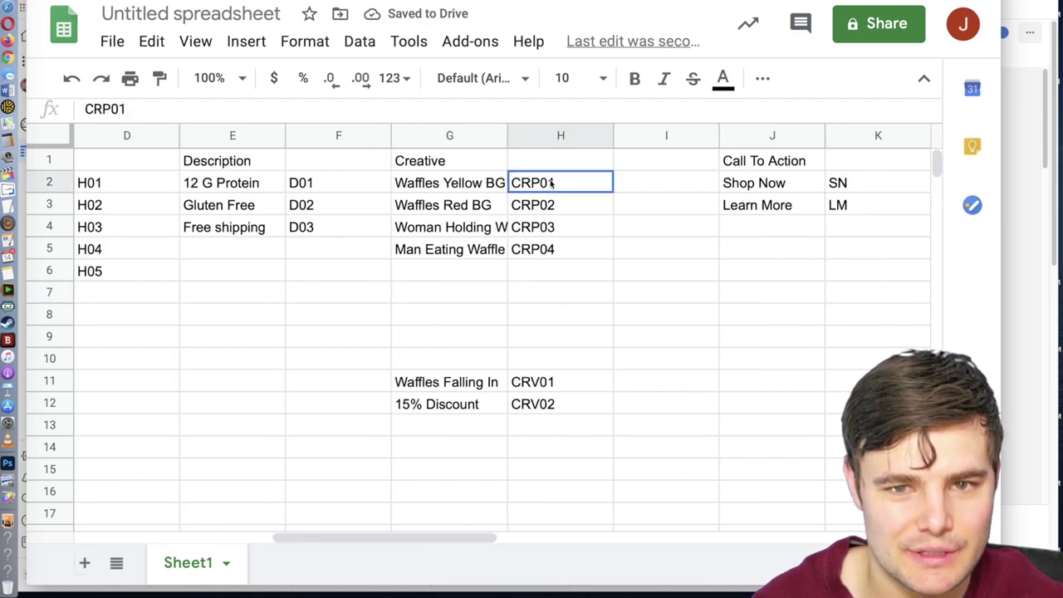
click(492, 183)
triple_click(477, 184)
key(ctrl+c)
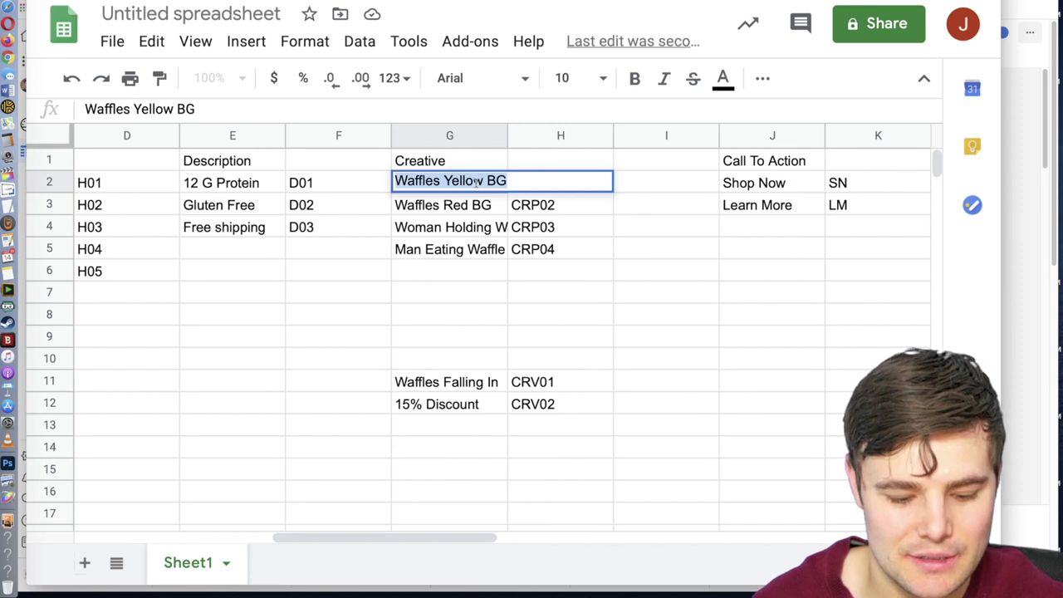
click(10, 60)
key(ctrl+v)
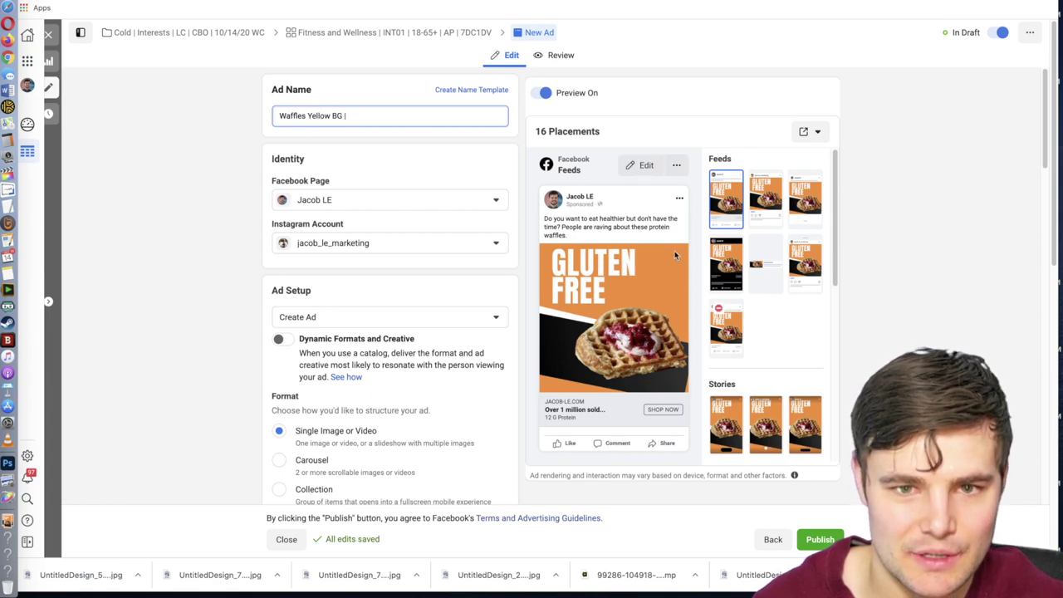
Step: Add the CRP01 and PT01 codes from the sheet to the ad name
click(7, 8)
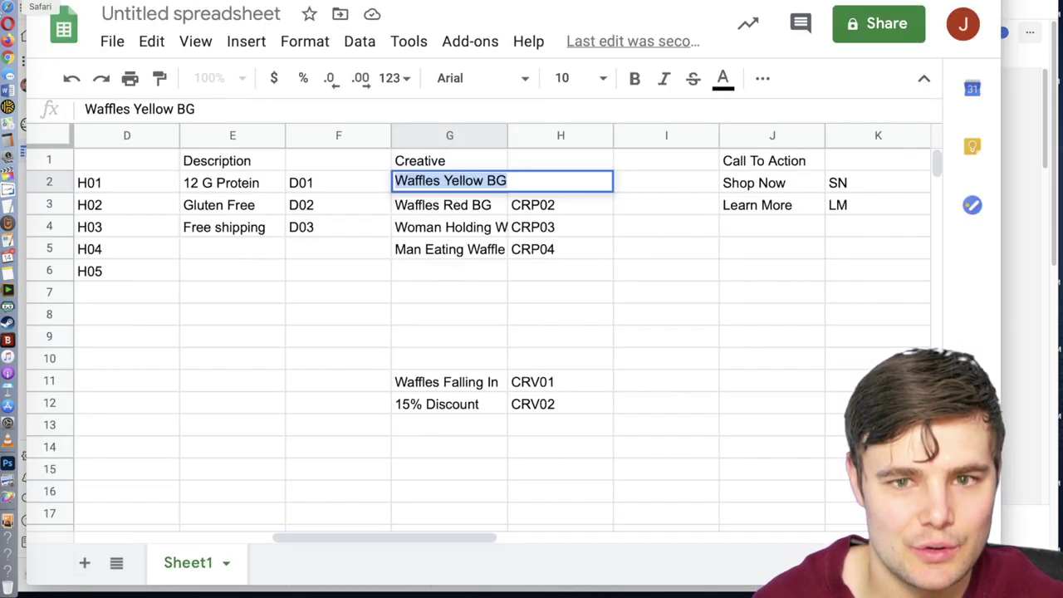
click(594, 246)
click(562, 191)
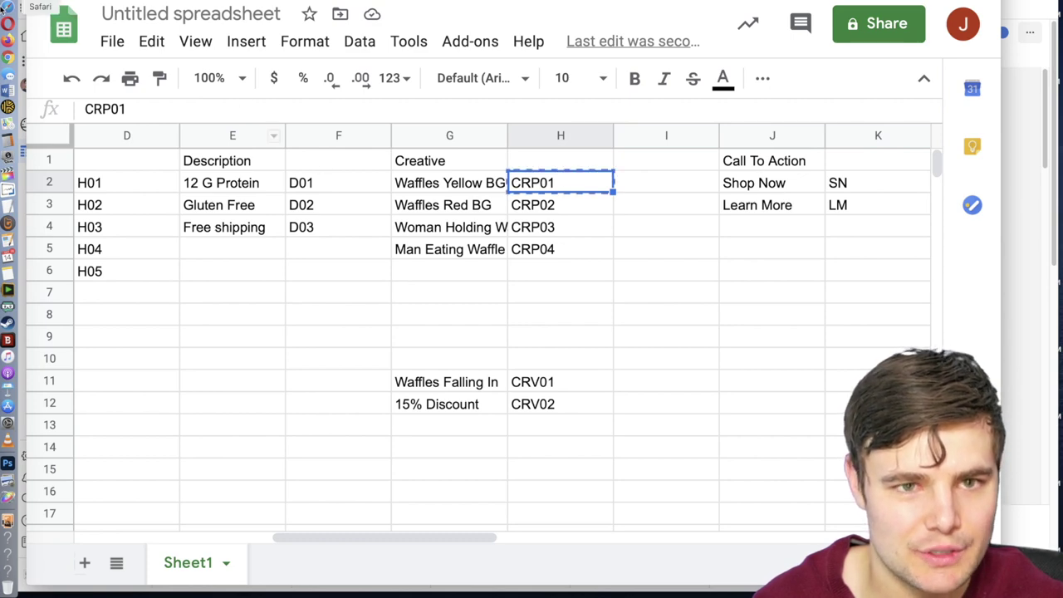
click(8, 56)
text(CRP01)
key(super+Tab)
click(455, 189)
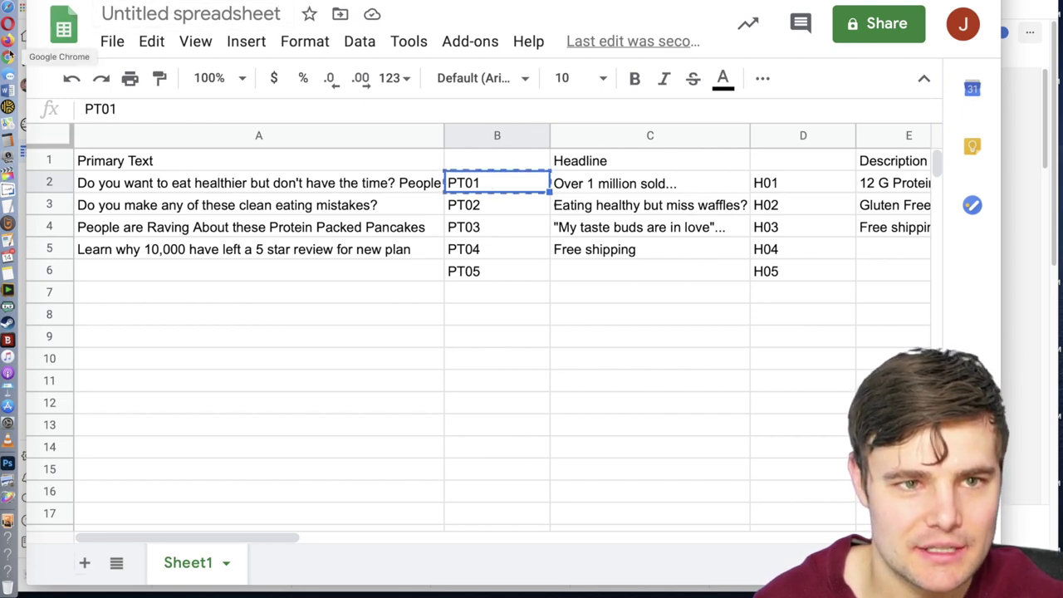
click(7, 57)
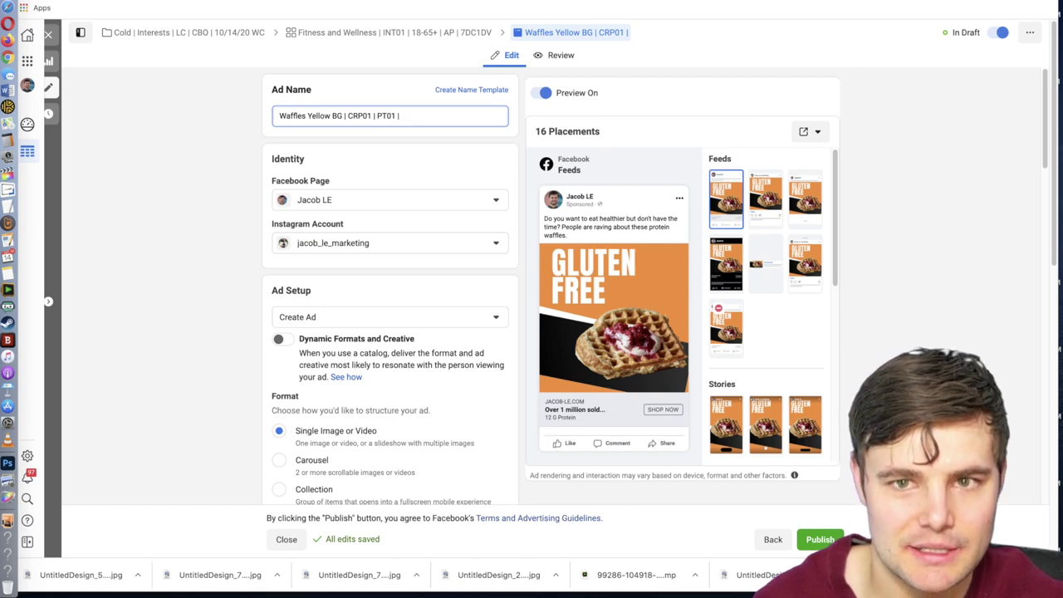
Step: Copy the H01 and D01 codes from cells D2 and F2 into the ad name
click(5, 7)
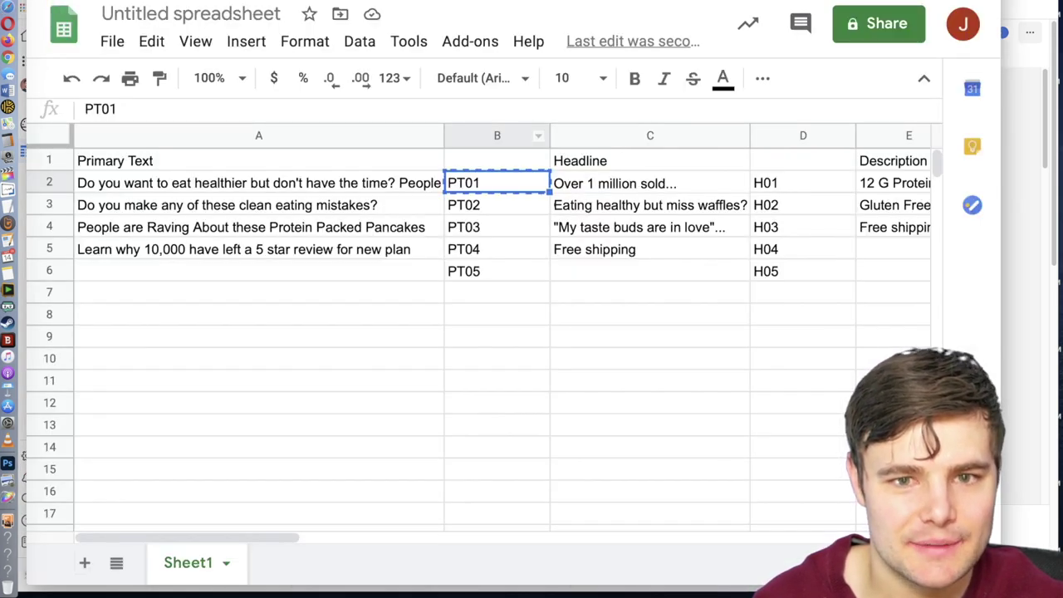
click(803, 188)
key(ctrl+c)
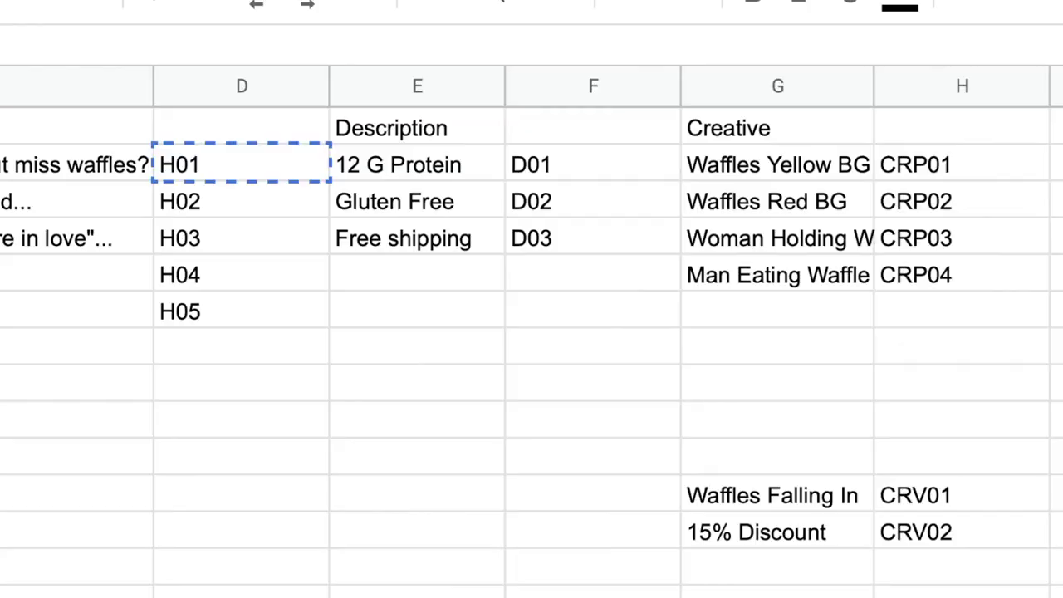
click(529, 176)
key(ctrl+c)
key(alt+Tab)
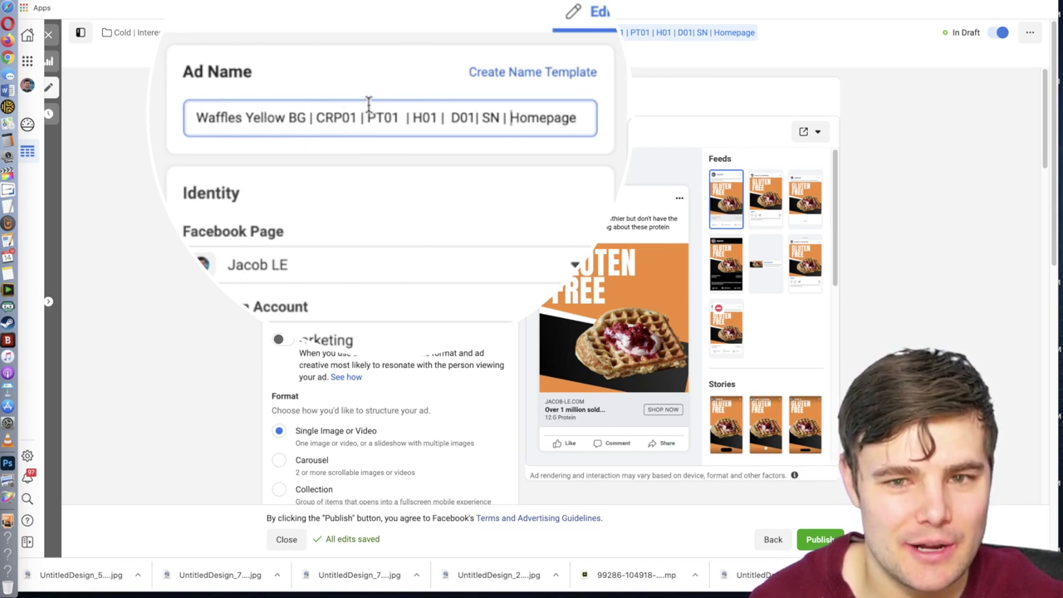
mouse_move(650, 314)
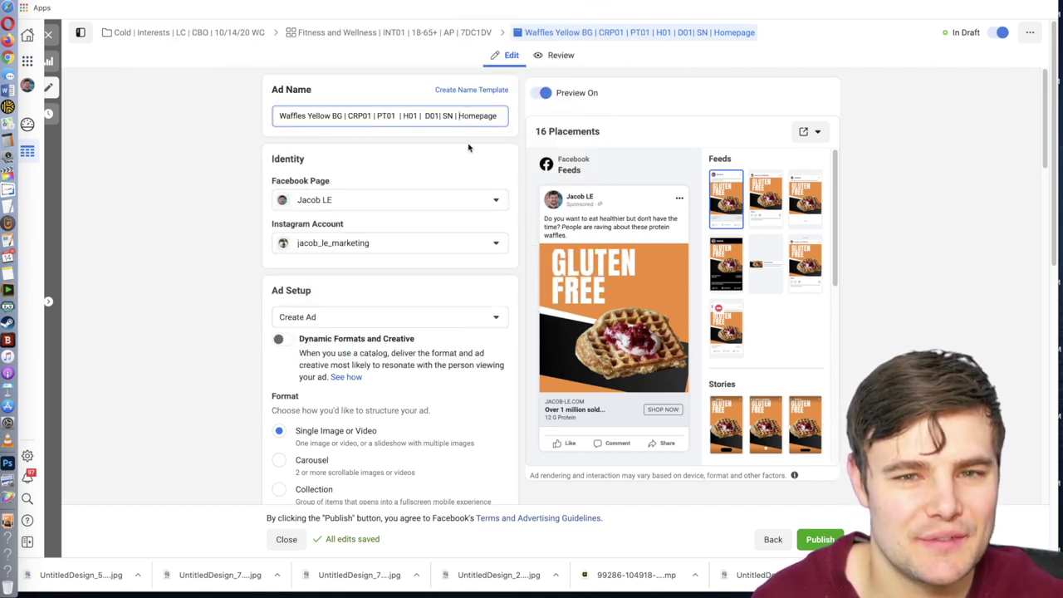
Step: Close the ad editor and open the Cold | Interests | LC | CBO campaign's ad sets
scroll(235, 247, down, 15)
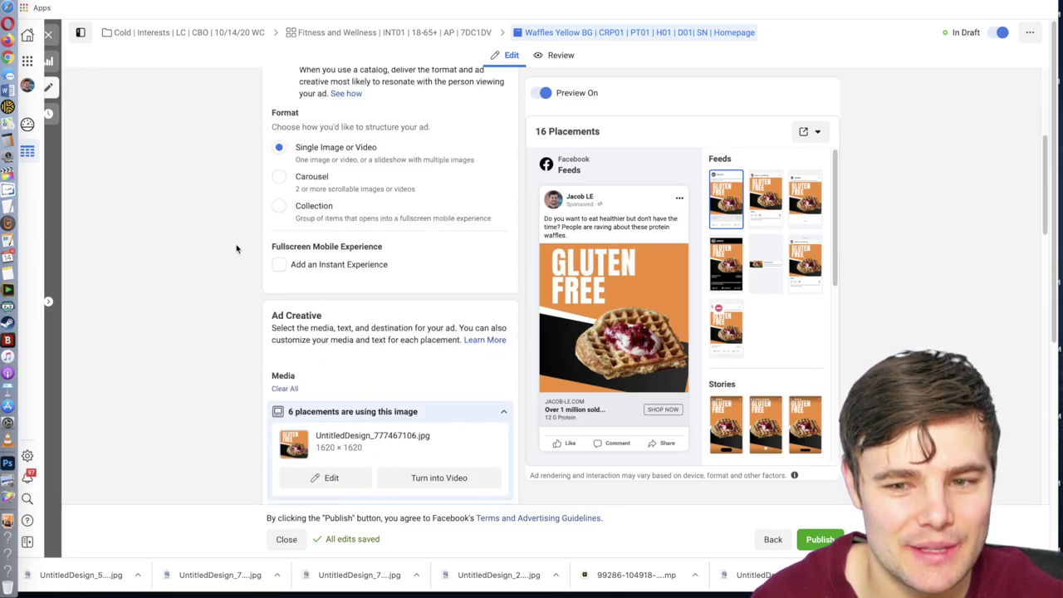
scroll(543, 208, down, 3)
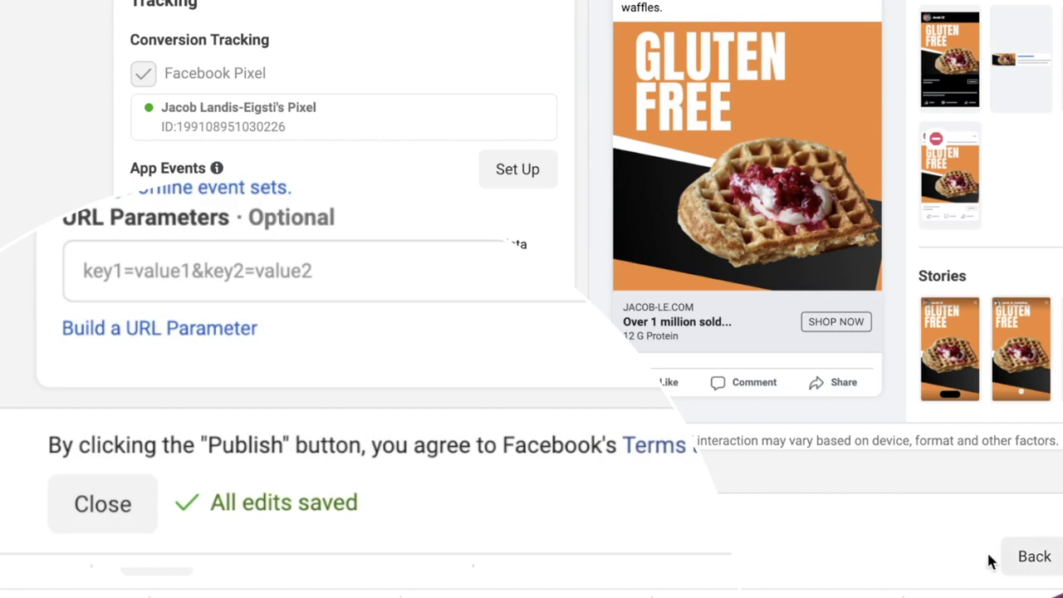
click(128, 525)
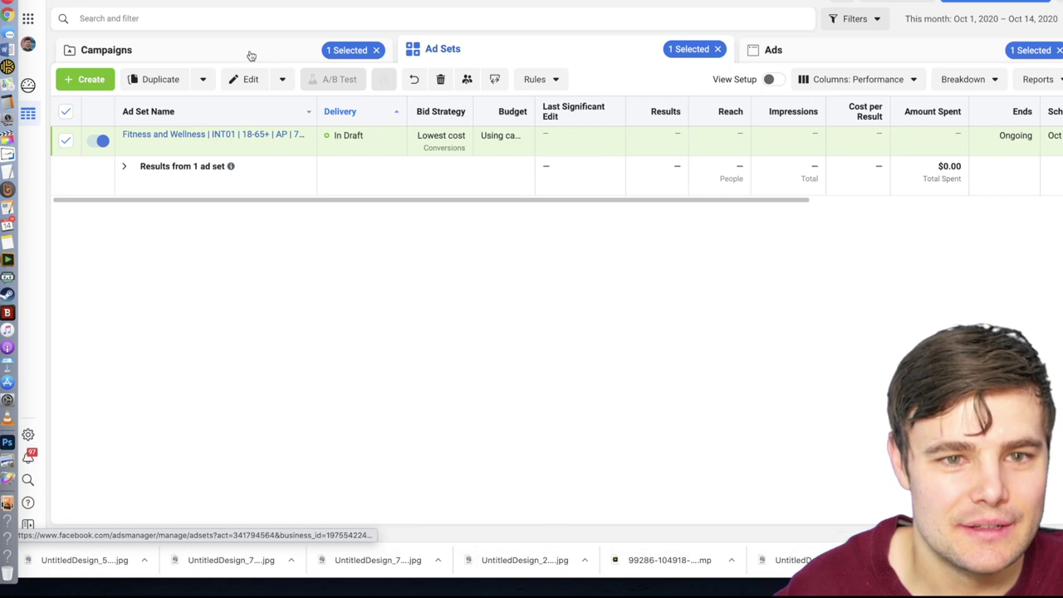
click(249, 52)
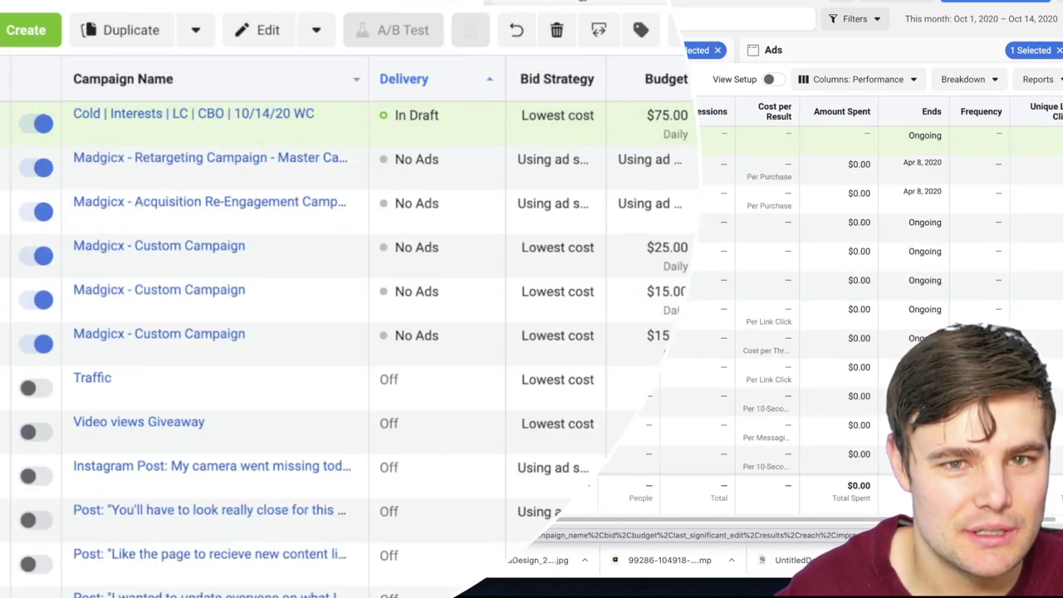
click(163, 117)
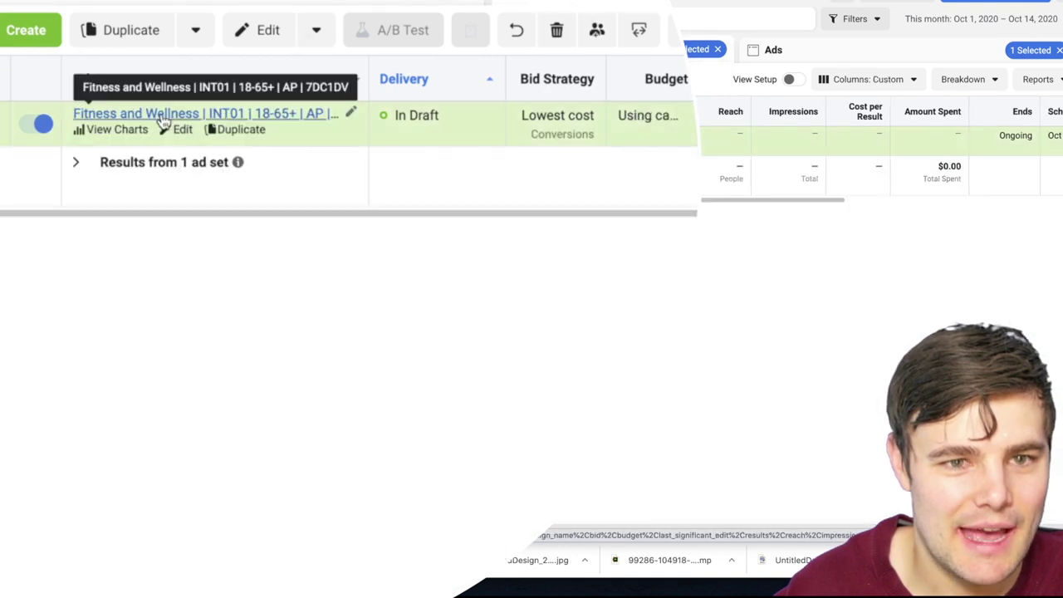
Step: Start duplicating New Campaign, then cancel the duplication
click(766, 51)
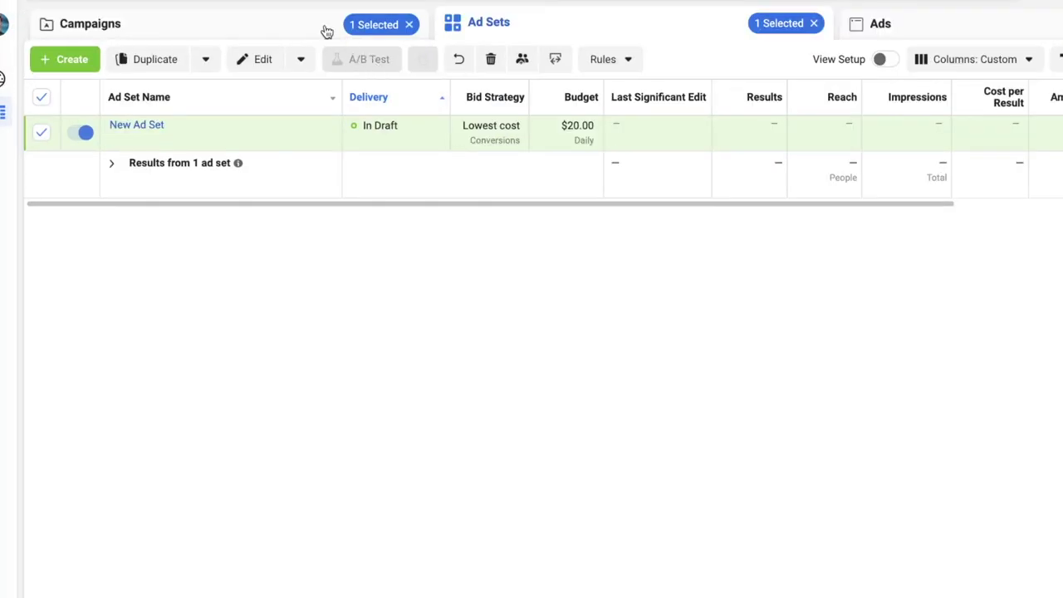
click(275, 36)
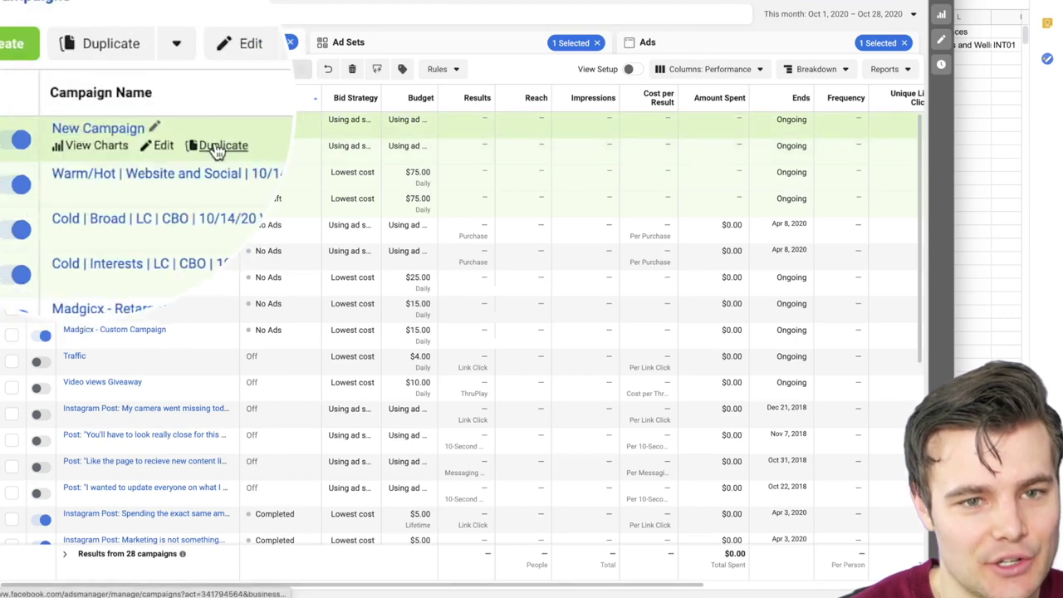
click(218, 149)
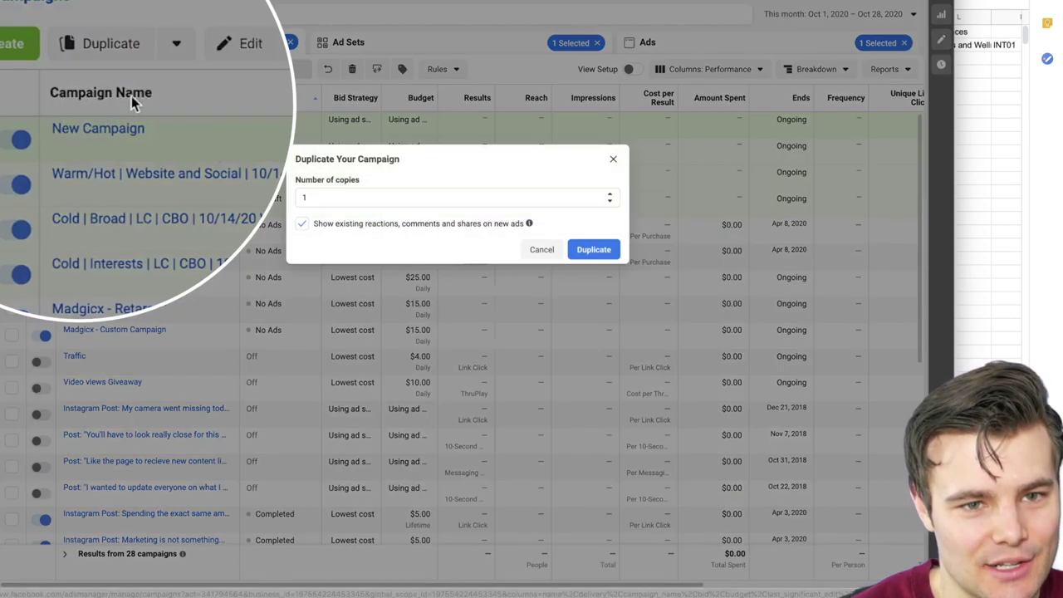
click(541, 249)
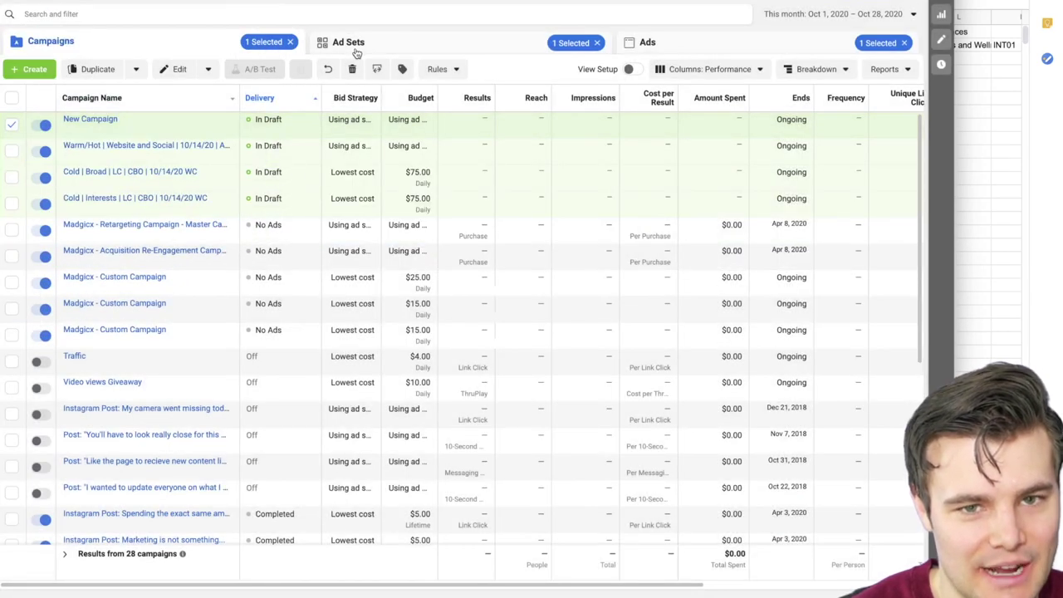
Step: Begin duplicating New Ad Set to an existing campaign, abandon it, and list the ads
click(362, 49)
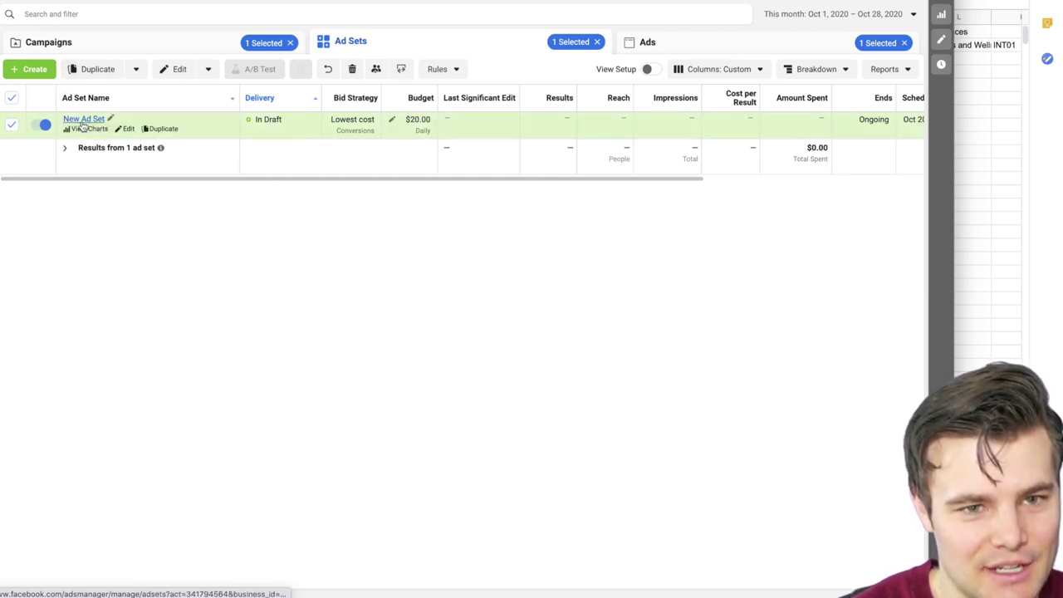
click(164, 131)
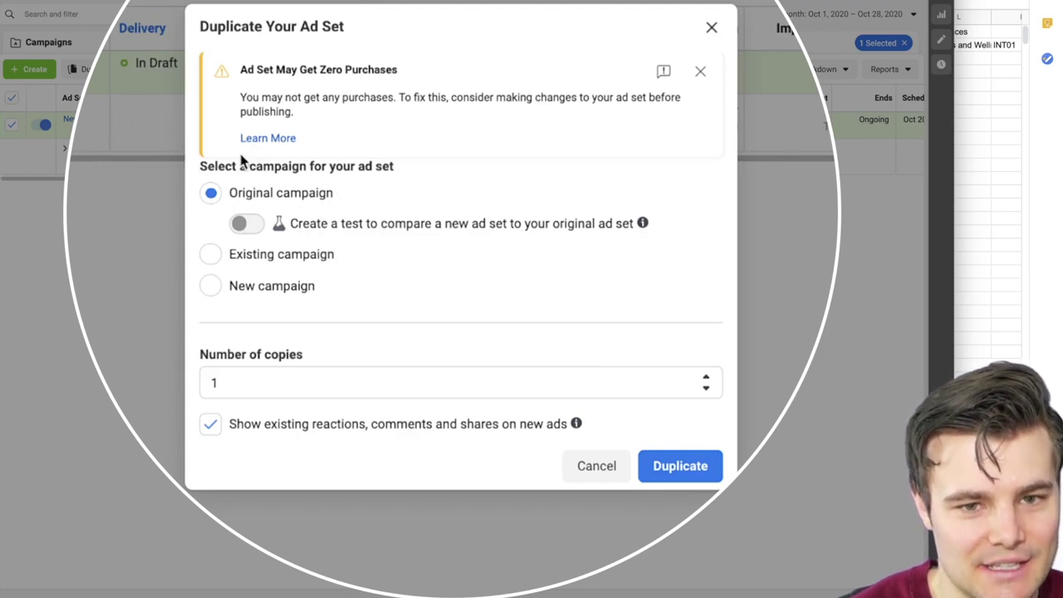
click(320, 255)
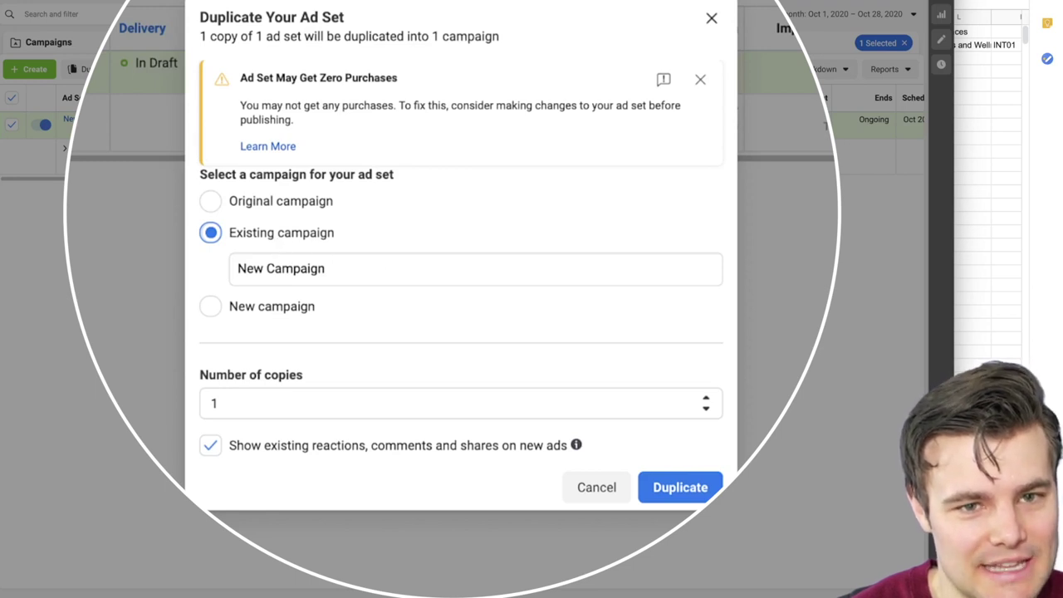
click(403, 264)
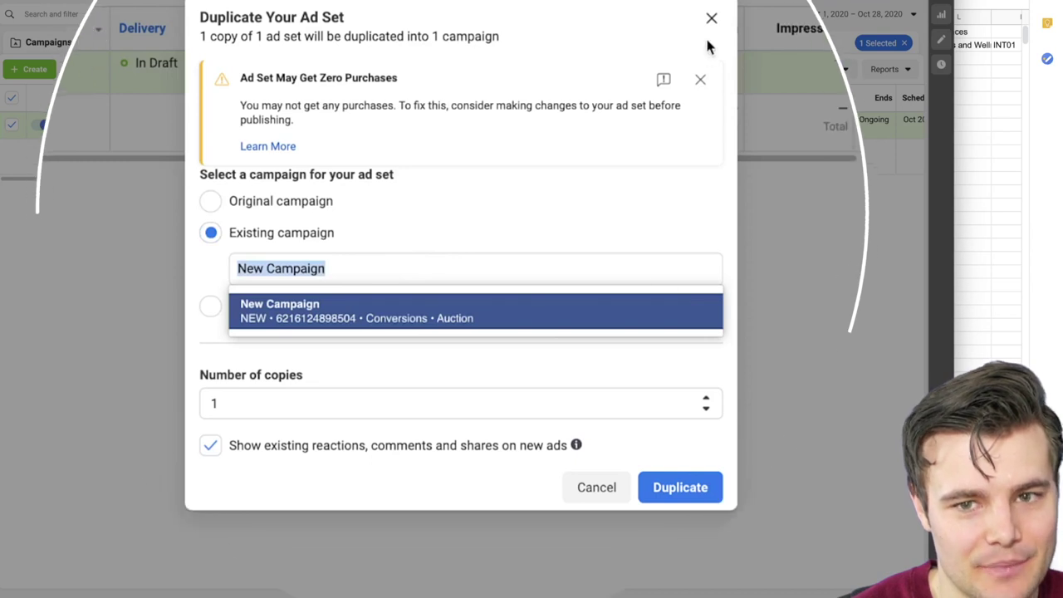
click(712, 17)
click(712, 17)
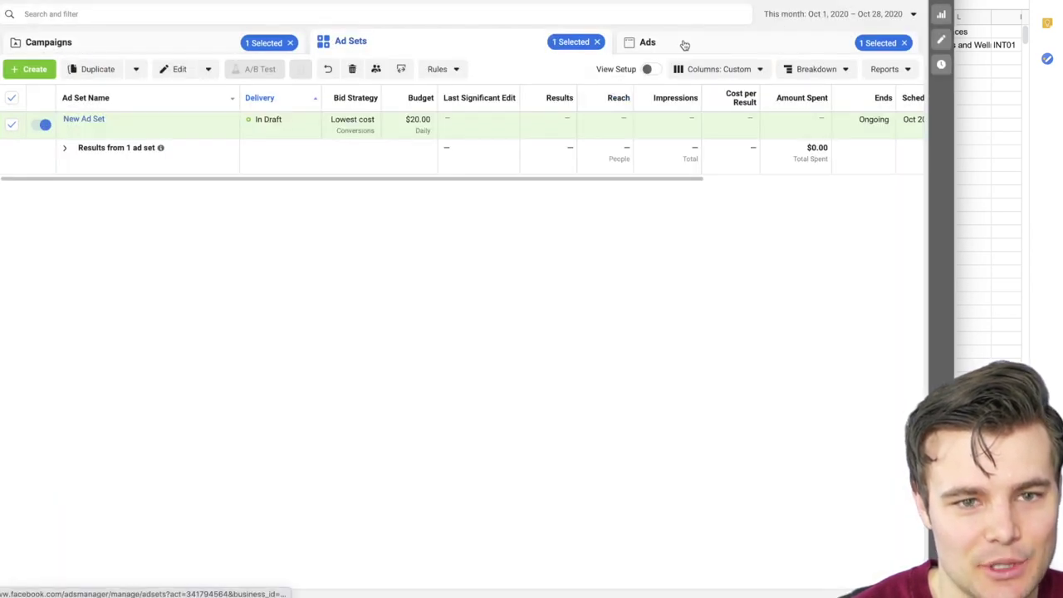
click(683, 45)
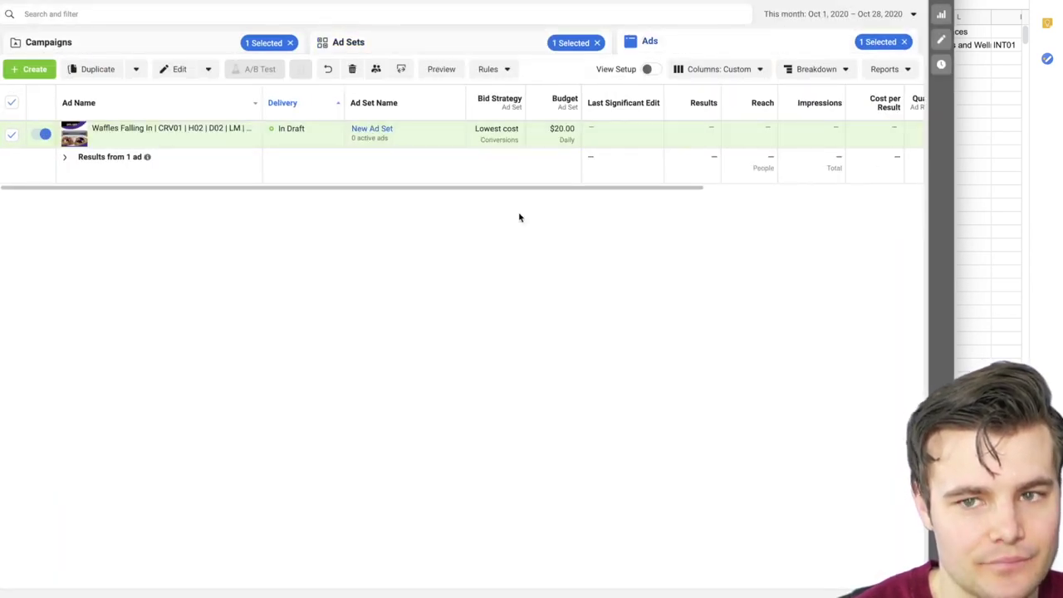
Step: Set up copying Waffles Falling In to the Cold | Interests Fitness and Wellness ad set, then cancel
mouse_move(96, 146)
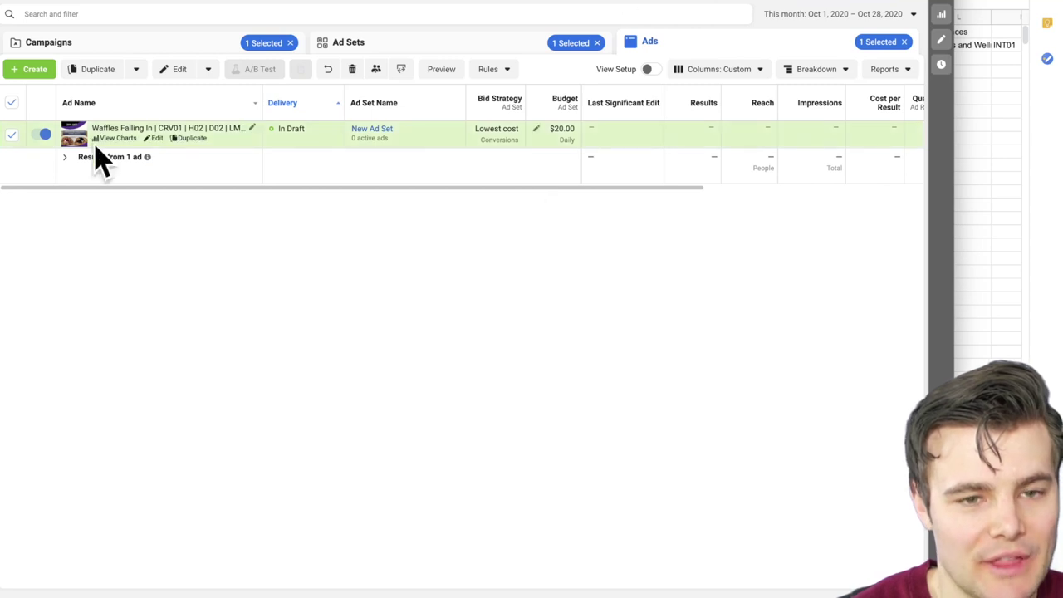
click(193, 139)
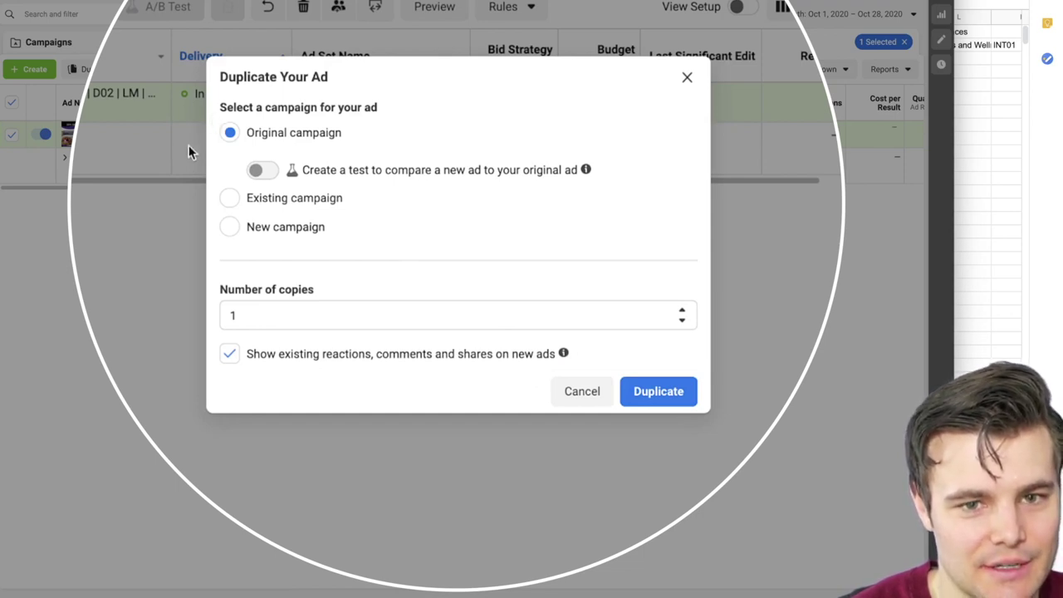
click(230, 198)
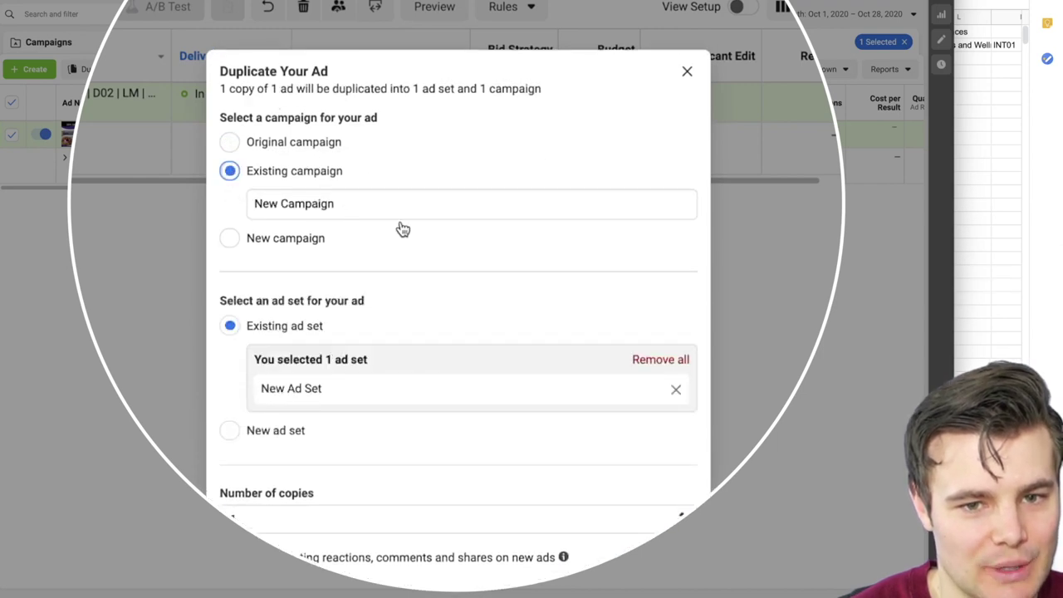
click(363, 203)
key(ctrl+a)
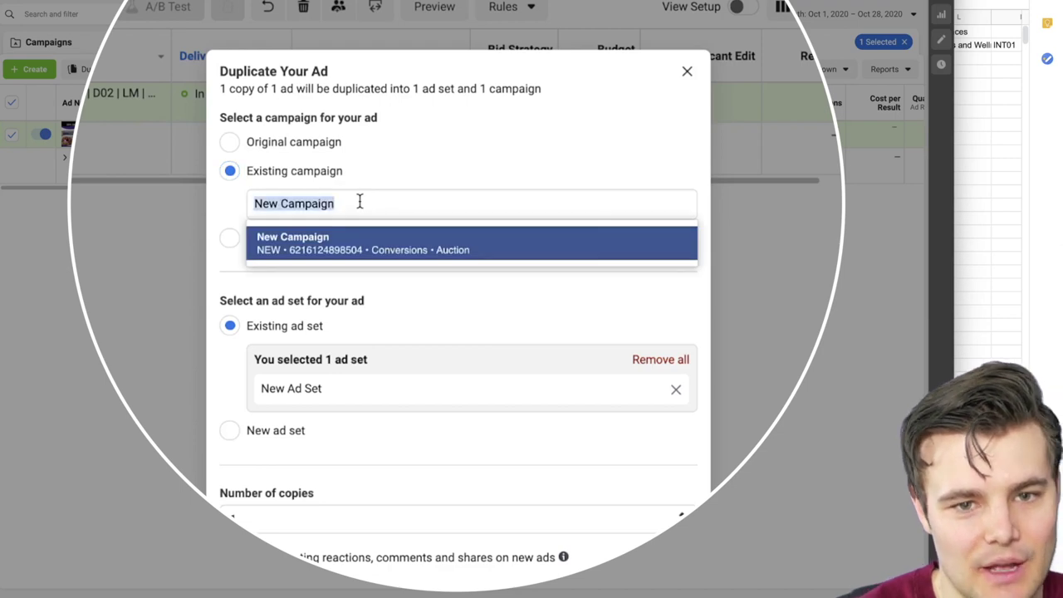
key(BackSpace)
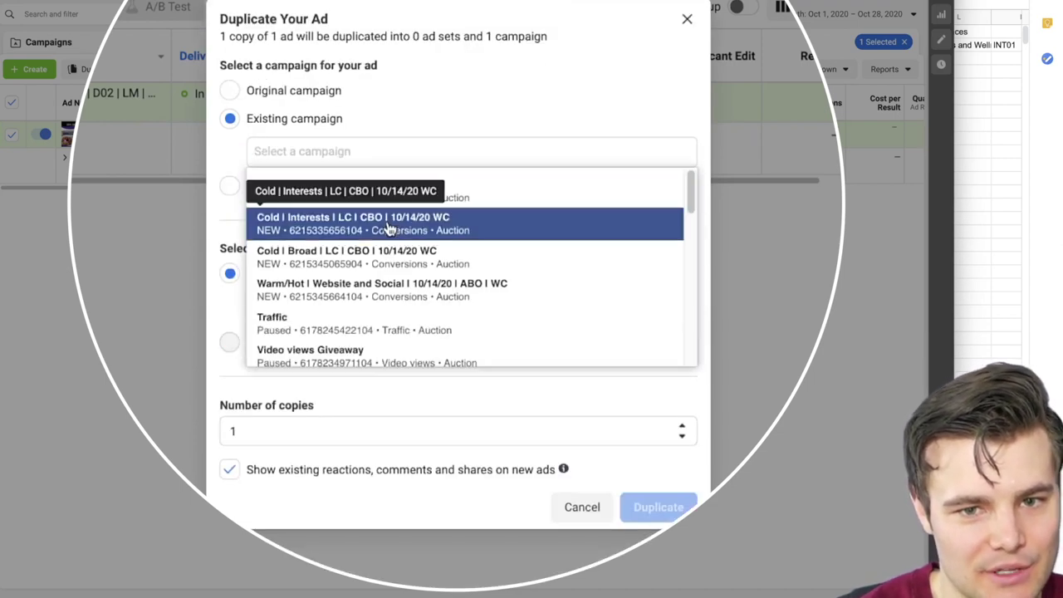
click(391, 227)
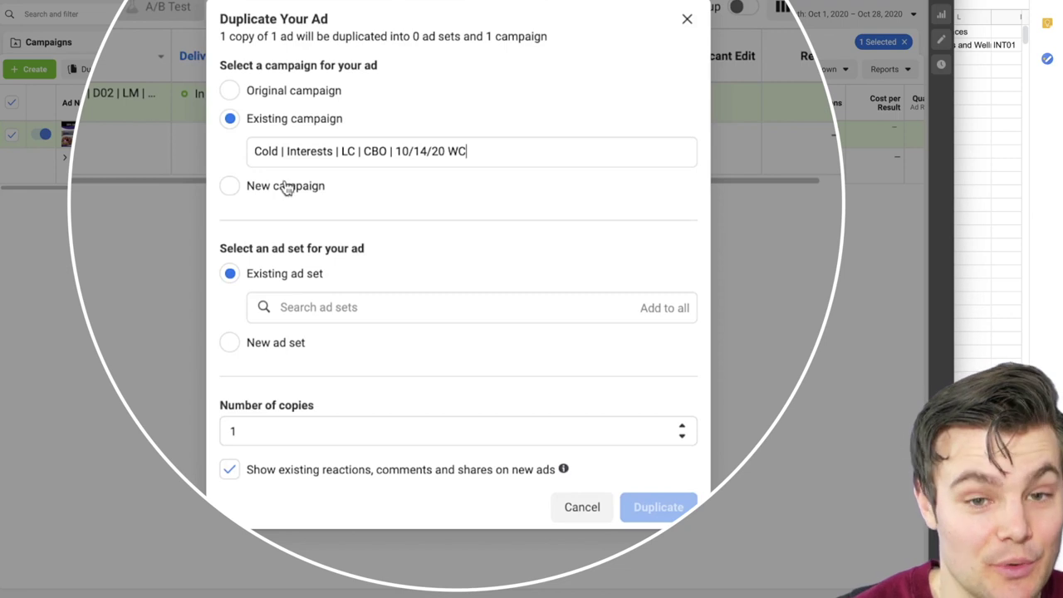
click(394, 308)
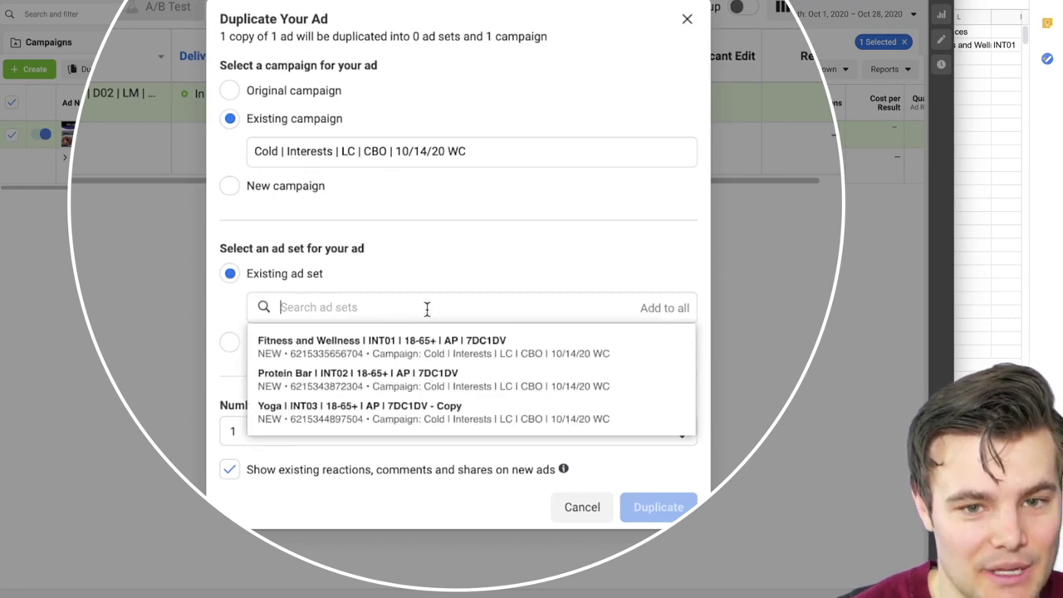
click(426, 347)
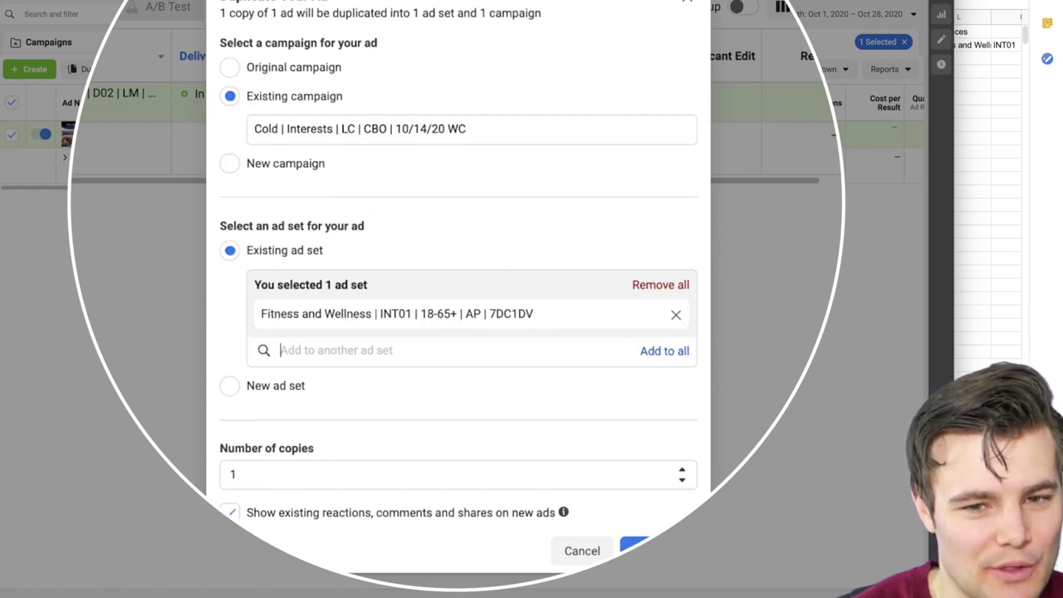
click(581, 551)
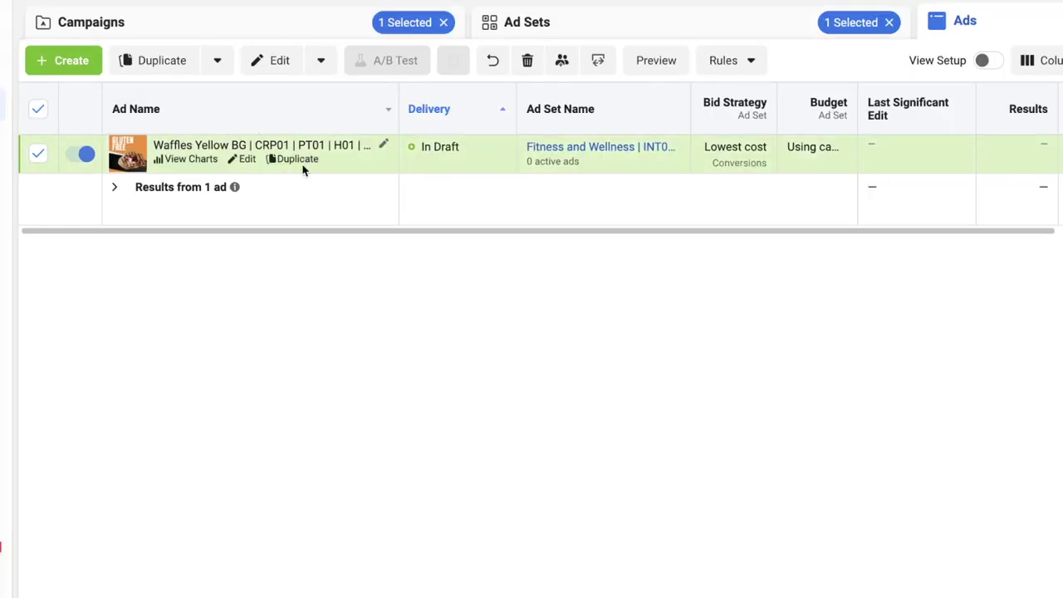
Step: Duplicate the Waffles Yellow BG ad into its original campaign and scroll to the Media section
mouse_move(230, 141)
click(297, 159)
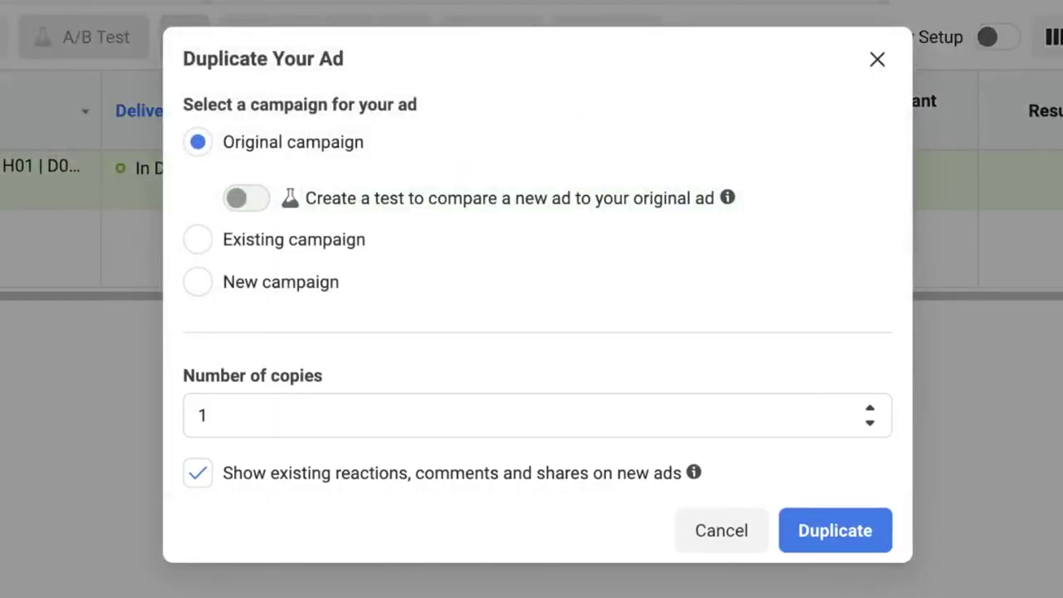
click(813, 530)
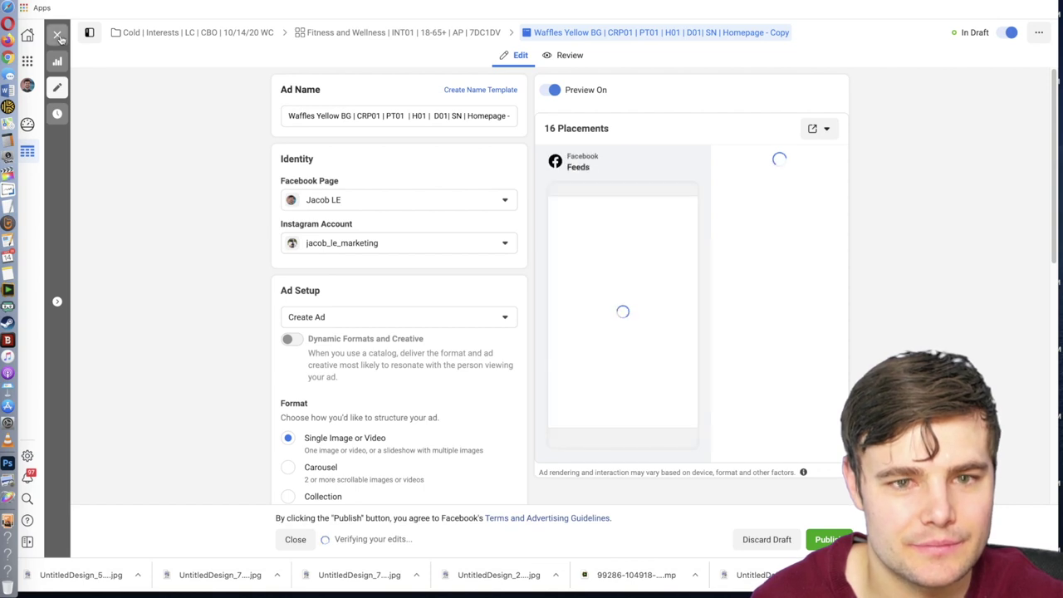
scroll(231, 162, down, 7)
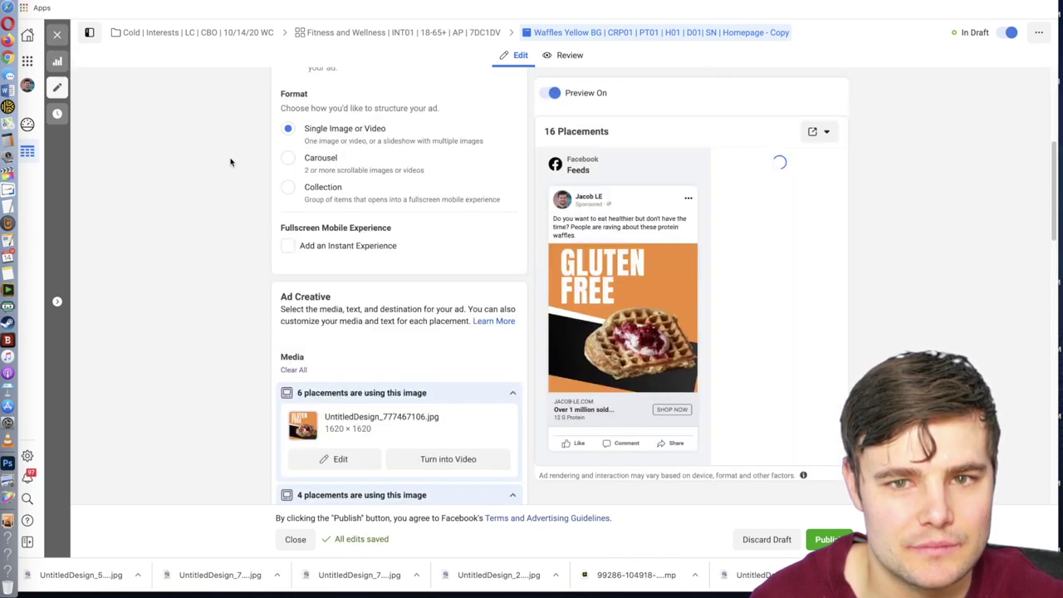
scroll(224, 164, up, 7)
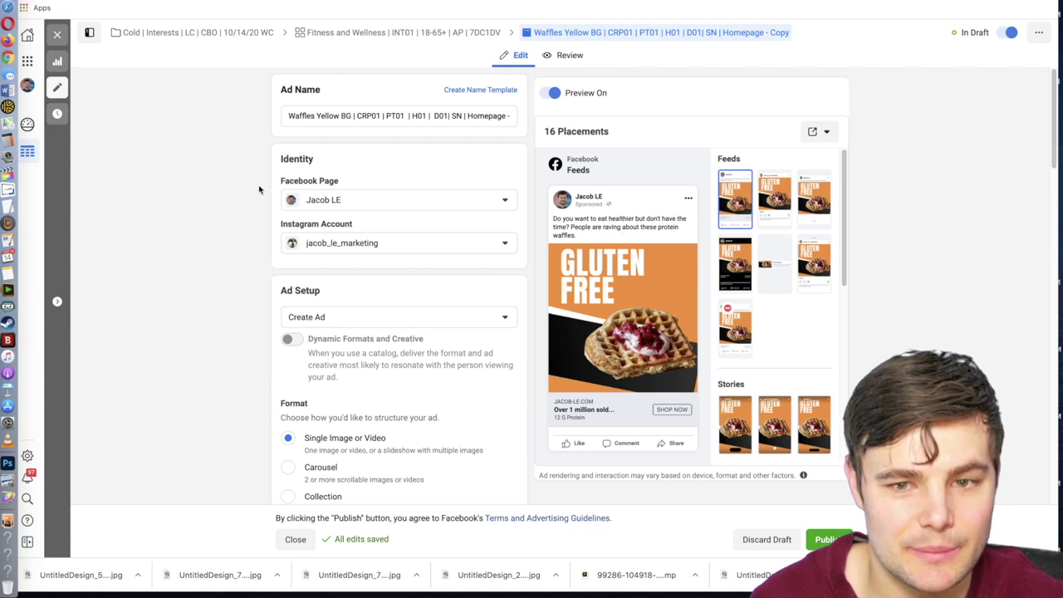
scroll(249, 244, down, 1)
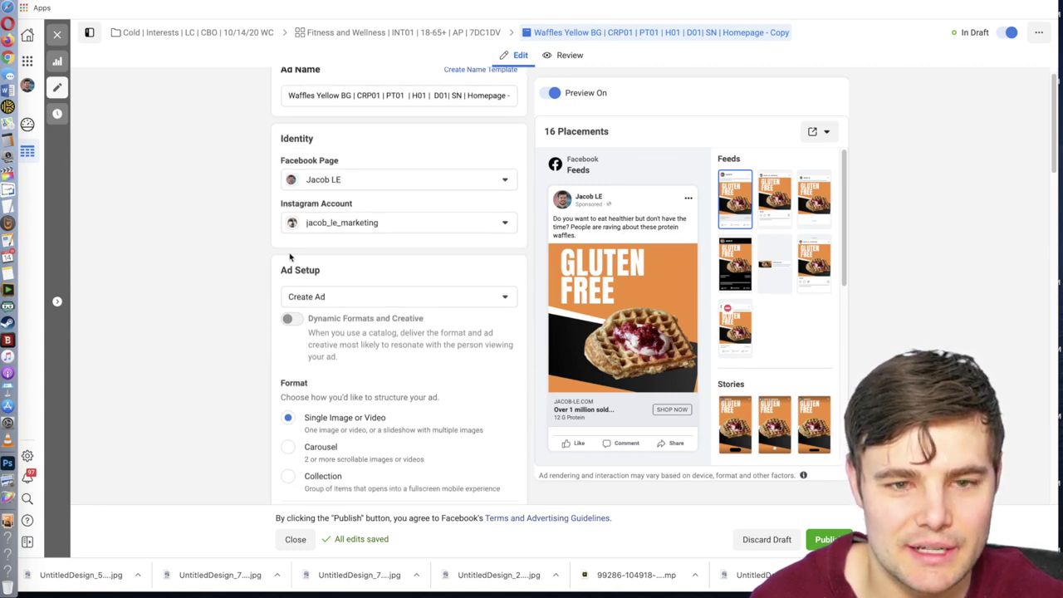
scroll(255, 268, down, 7)
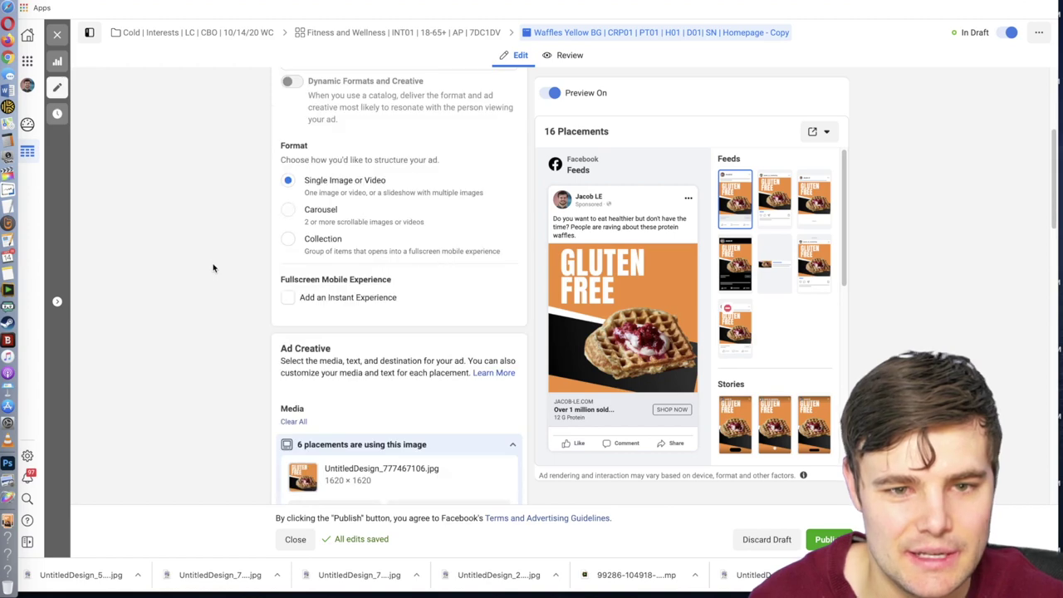
scroll(212, 267, down, 1)
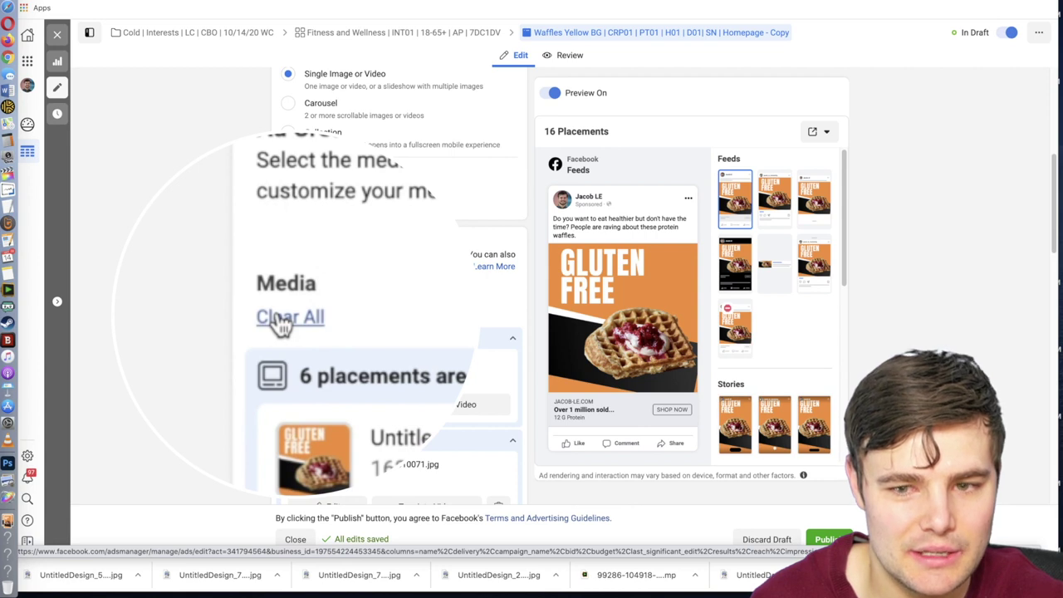
Step: Clear the copied ad's media and upload UntitledDesign_761694899.jpg as its new image
click(287, 332)
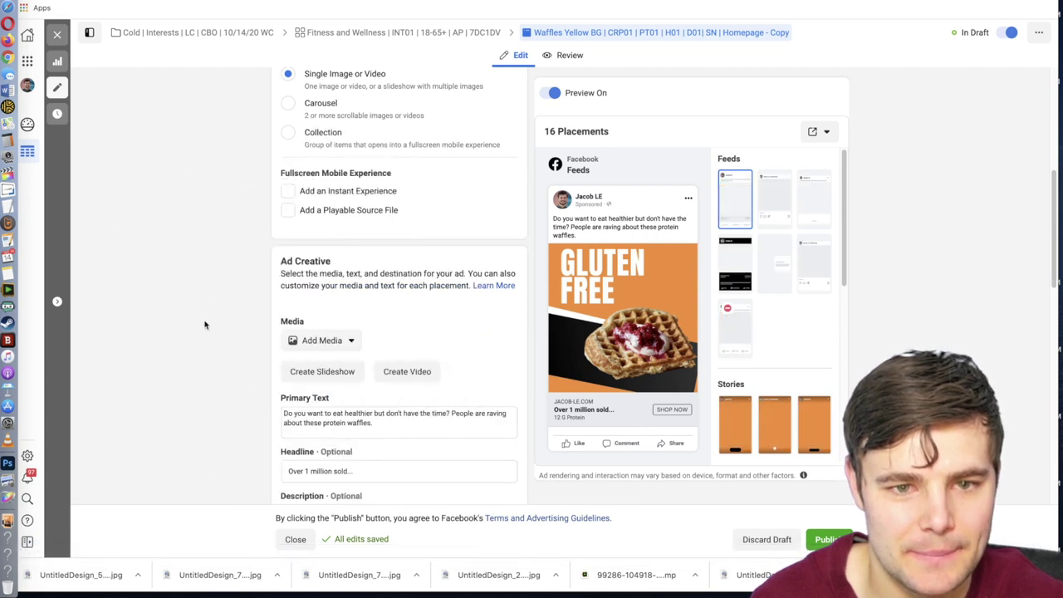
scroll(326, 253, down, 1)
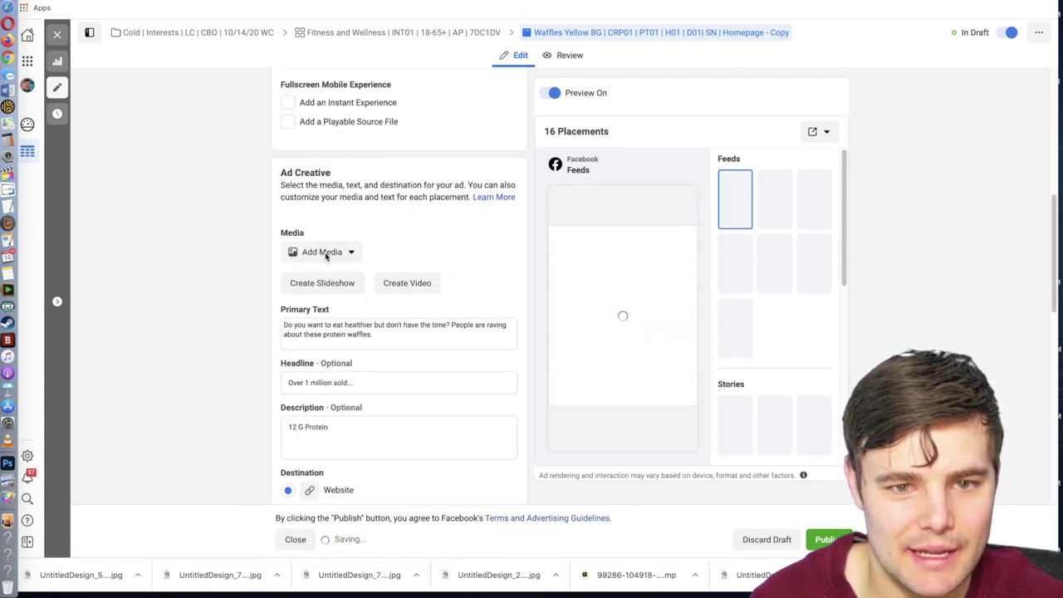
click(327, 253)
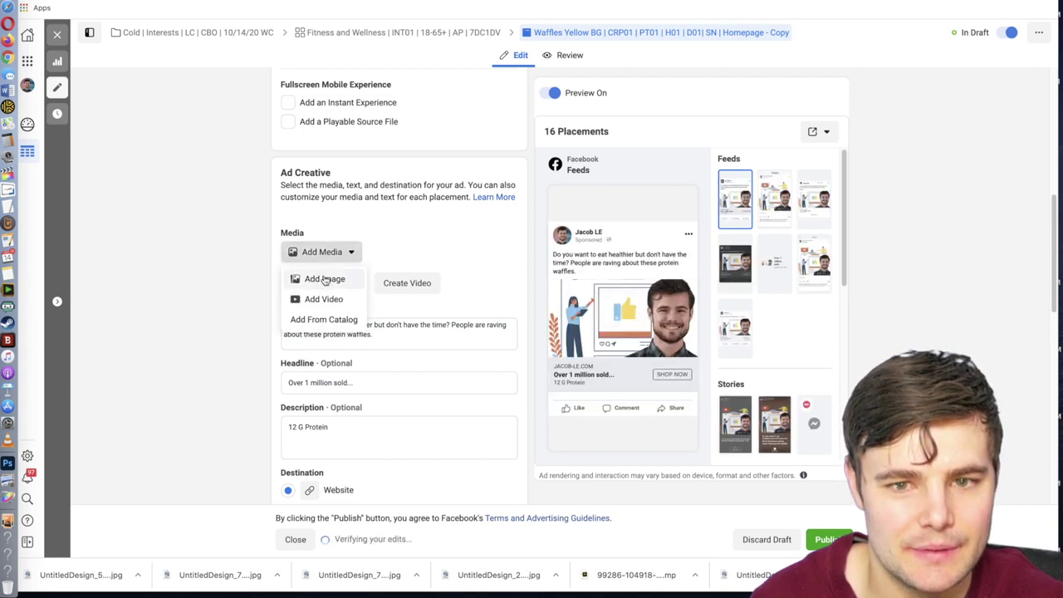
click(325, 280)
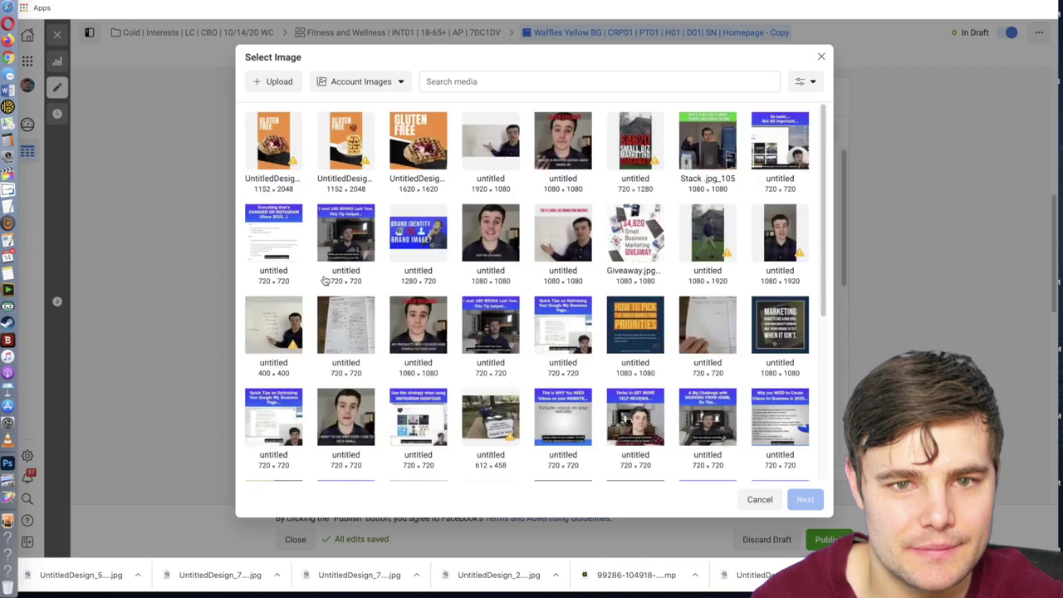
click(279, 81)
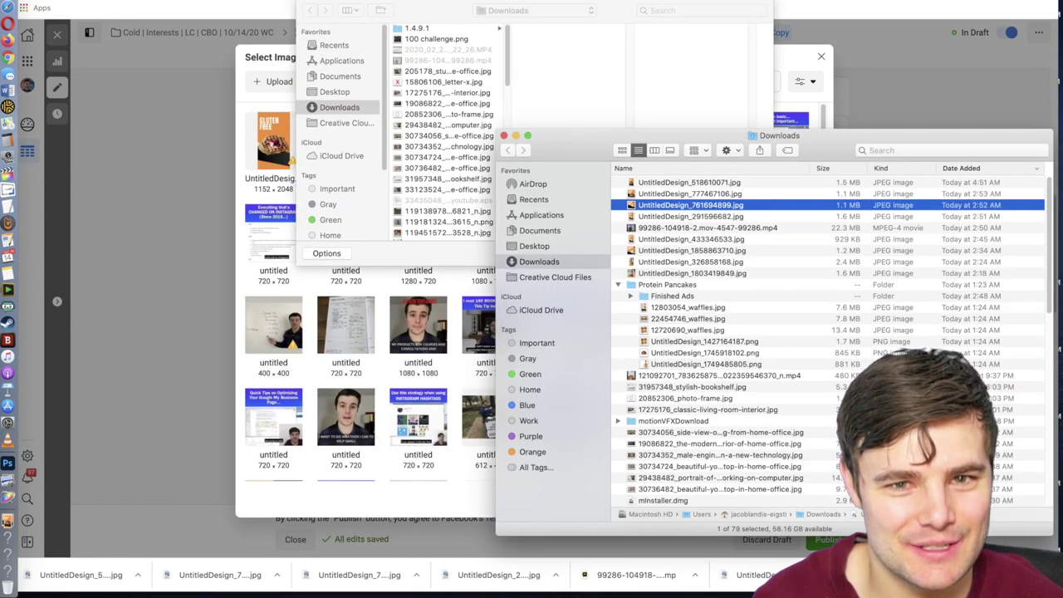
drag(648, 206, 438, 88)
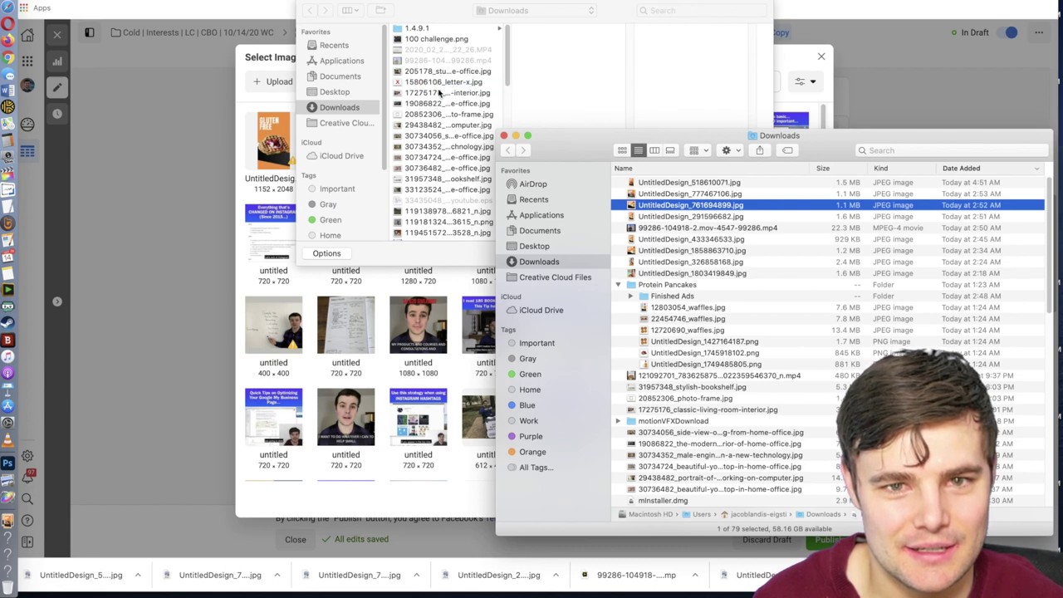
click(452, 12)
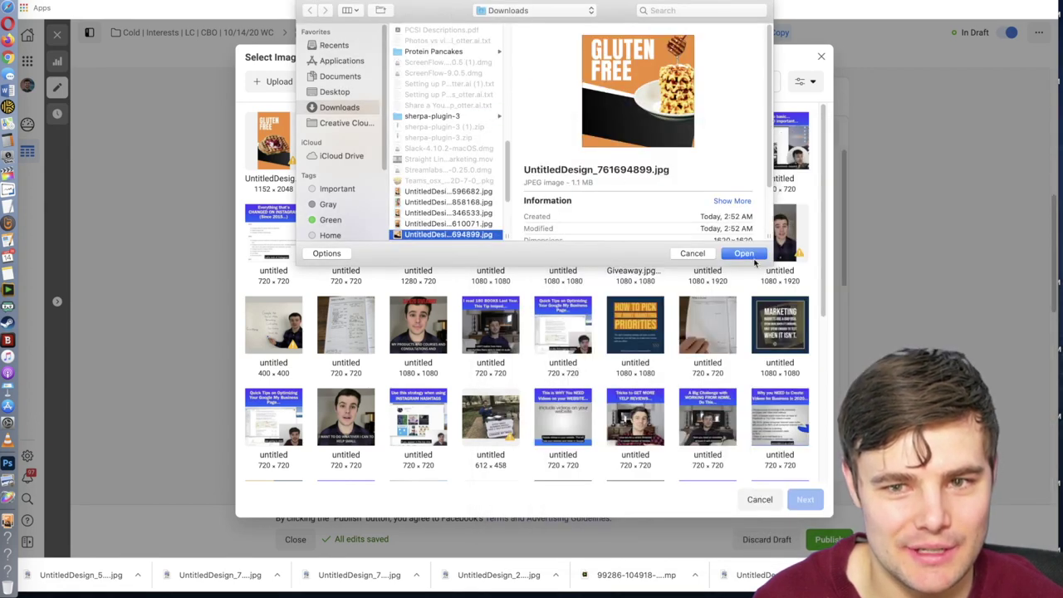
click(744, 253)
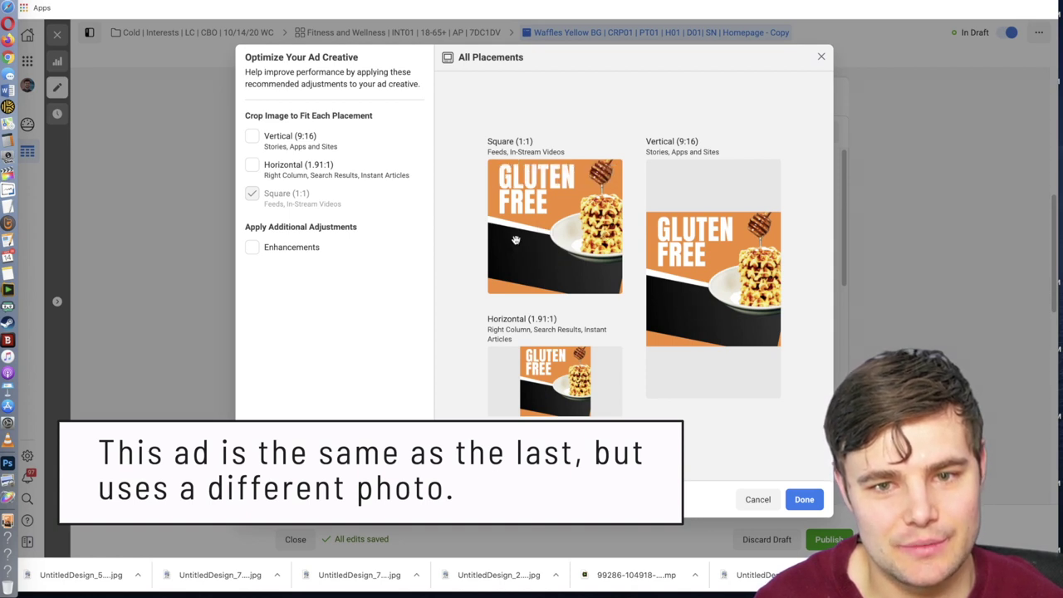
Step: Crop the horizontal placements at 1.91:1, framing the GLUTEN FREE heading at the top
click(536, 361)
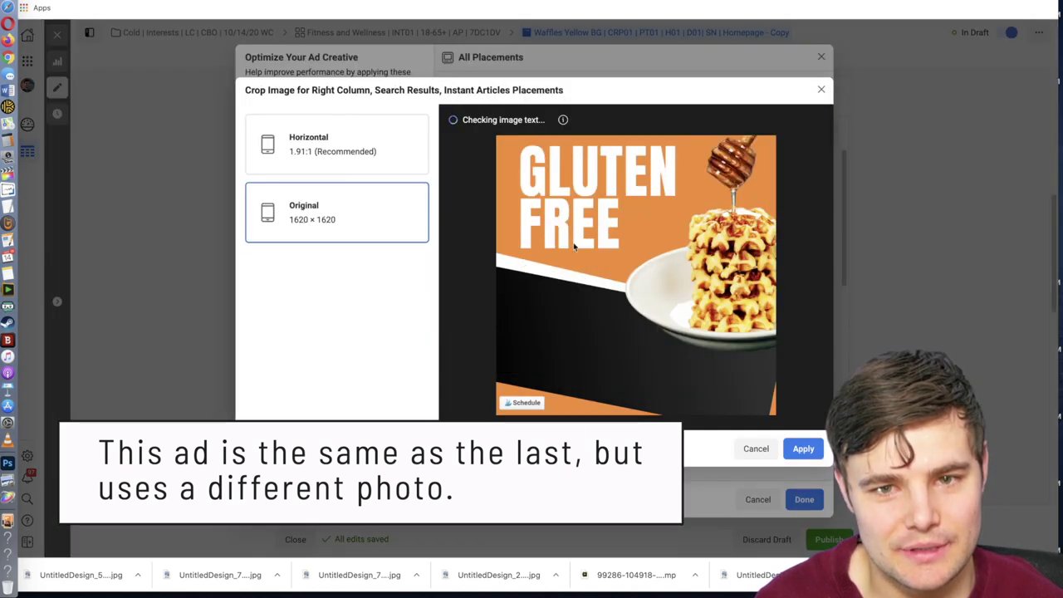
click(368, 167)
drag(641, 265, 638, 200)
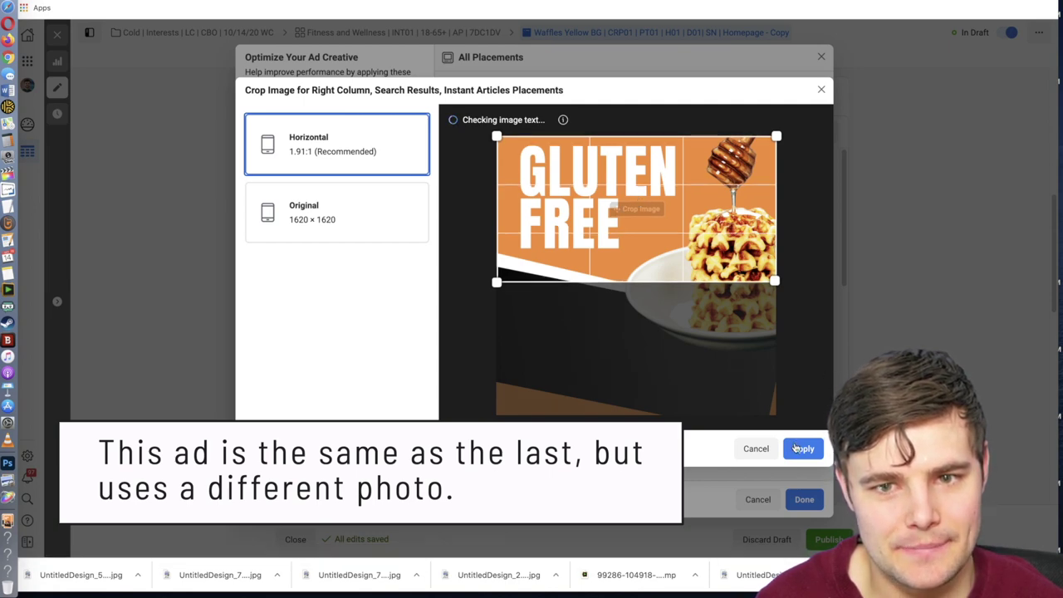
click(795, 449)
Step: Swap the vertical placement image for the tall 1152 × 2048 waffle image
mouse_move(730, 178)
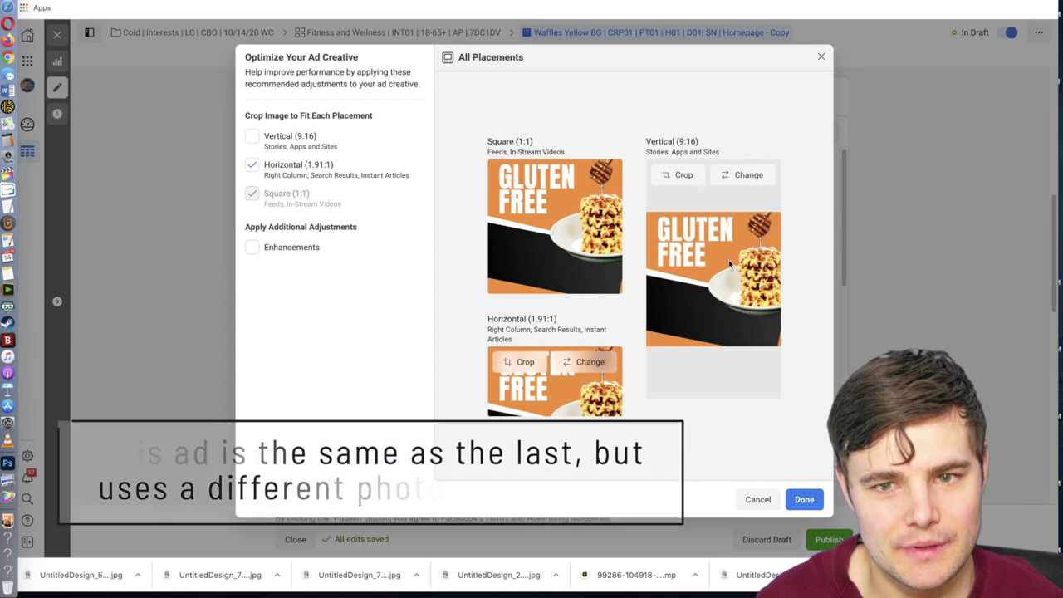
click(736, 178)
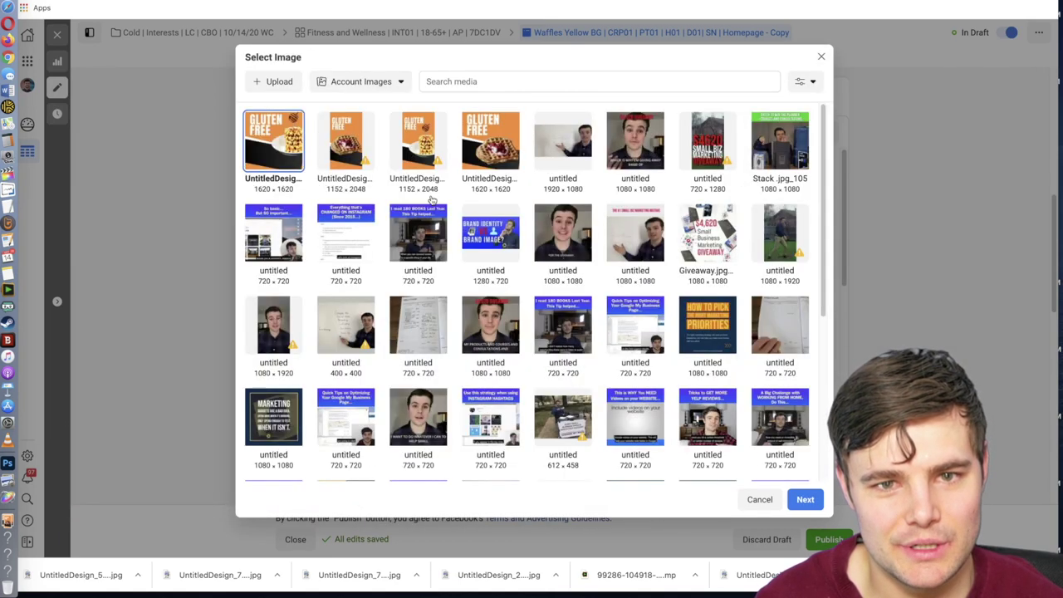
click(445, 146)
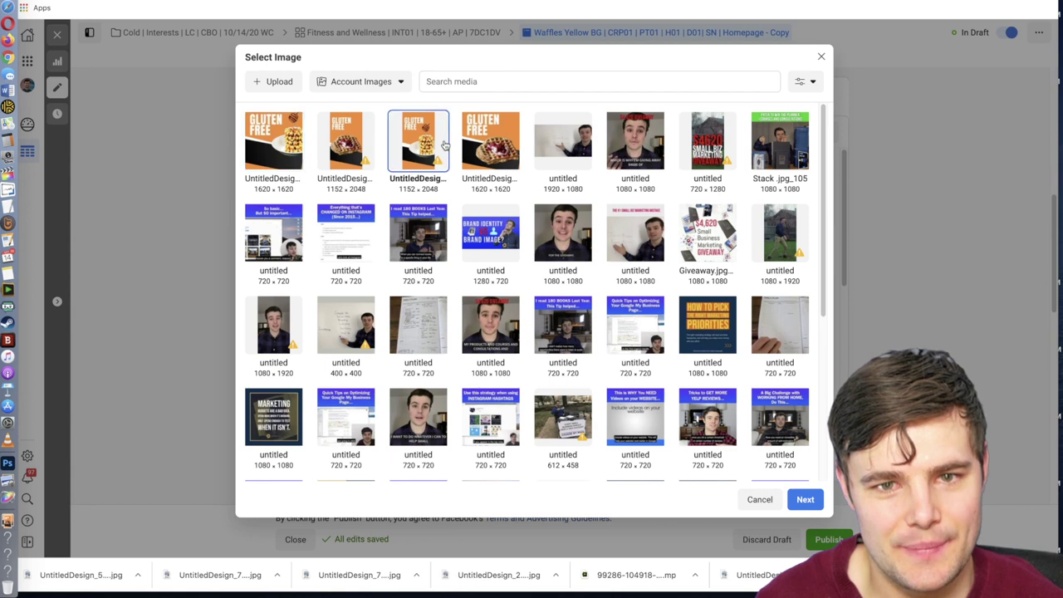
click(805, 499)
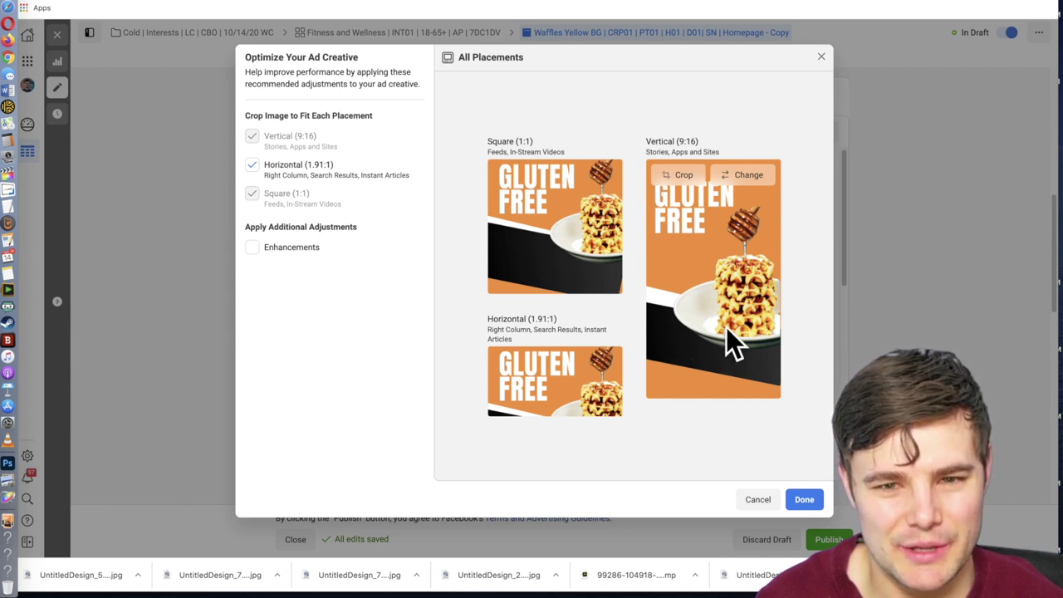
click(804, 499)
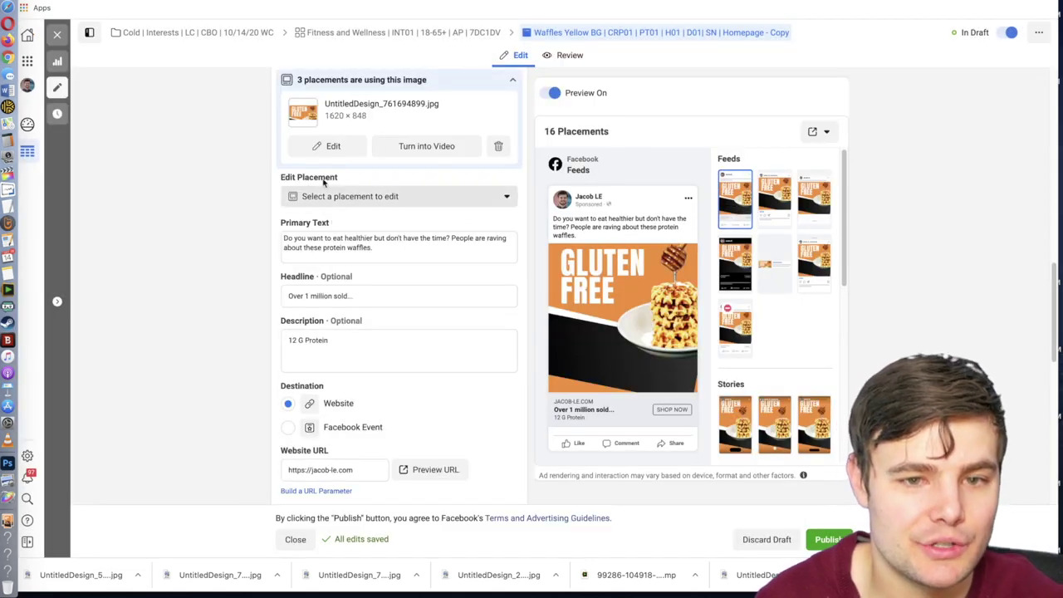
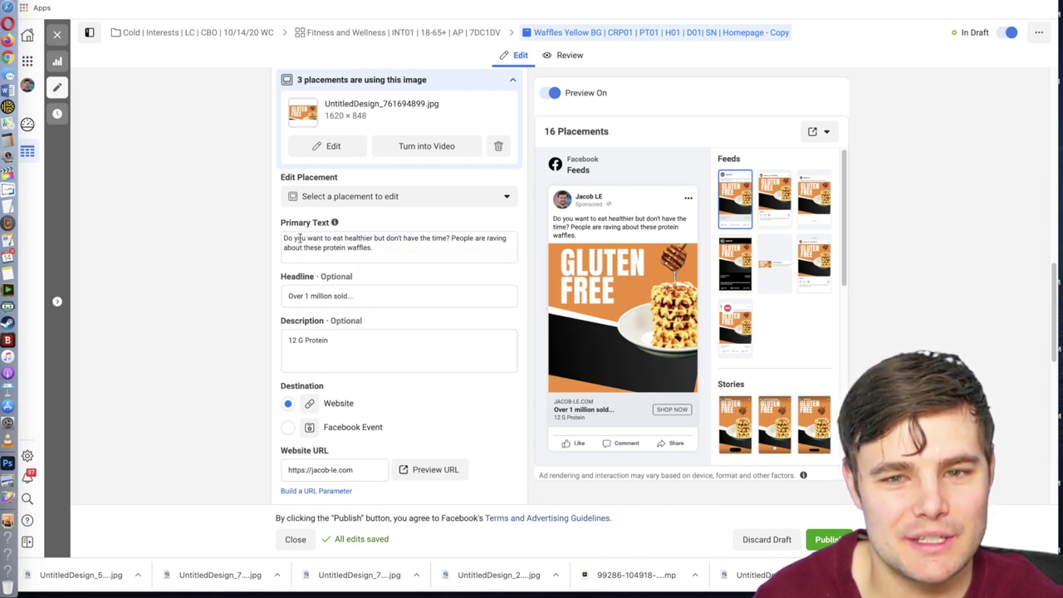
Step: Scroll back up to the ad name and select 'Waffles Yellow BG' for replacement
mouse_move(613, 221)
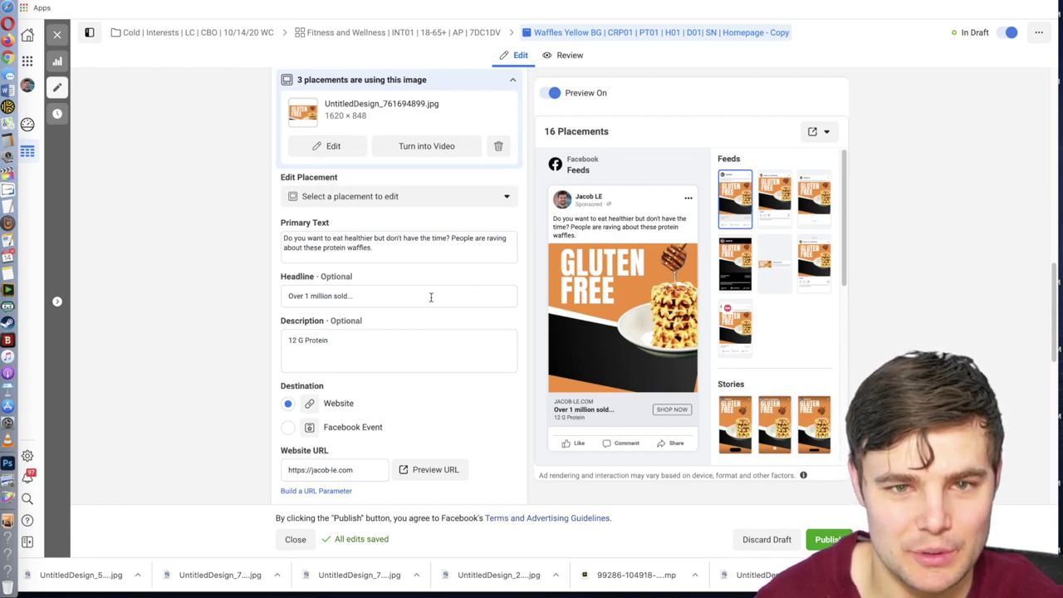
scroll(428, 299, up, 10)
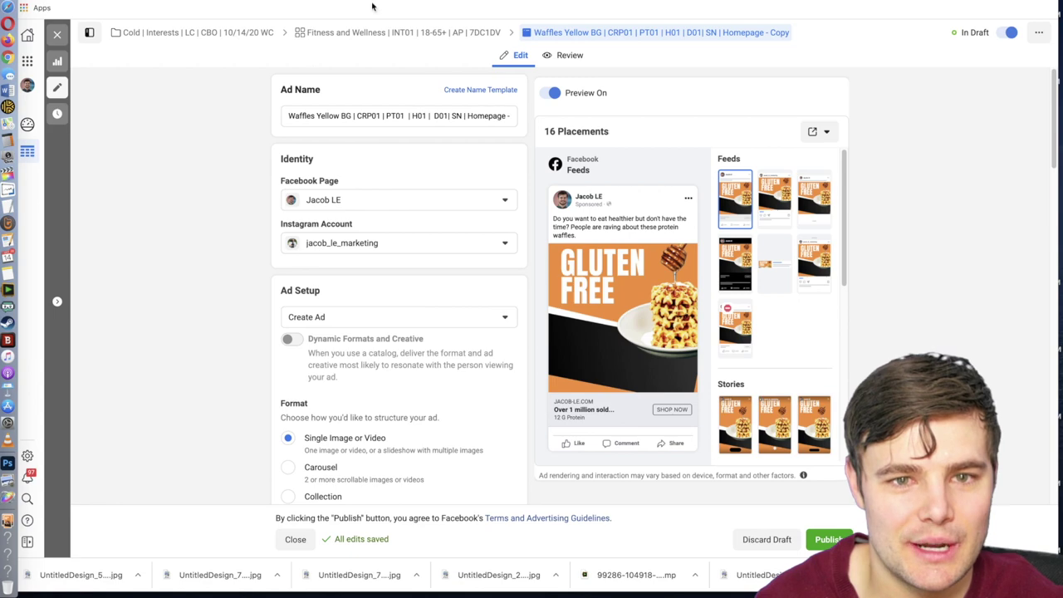
drag(351, 116, 281, 111)
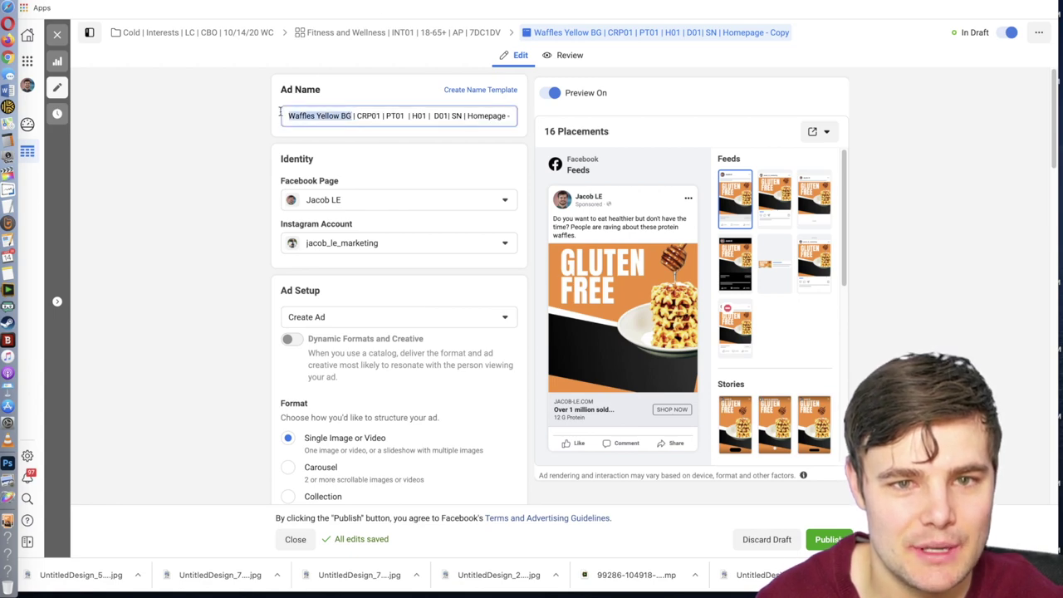
Step: Enter the new creative name 'Waffles Picture 2' in cell G6 of the naming sheet
click(7, 10)
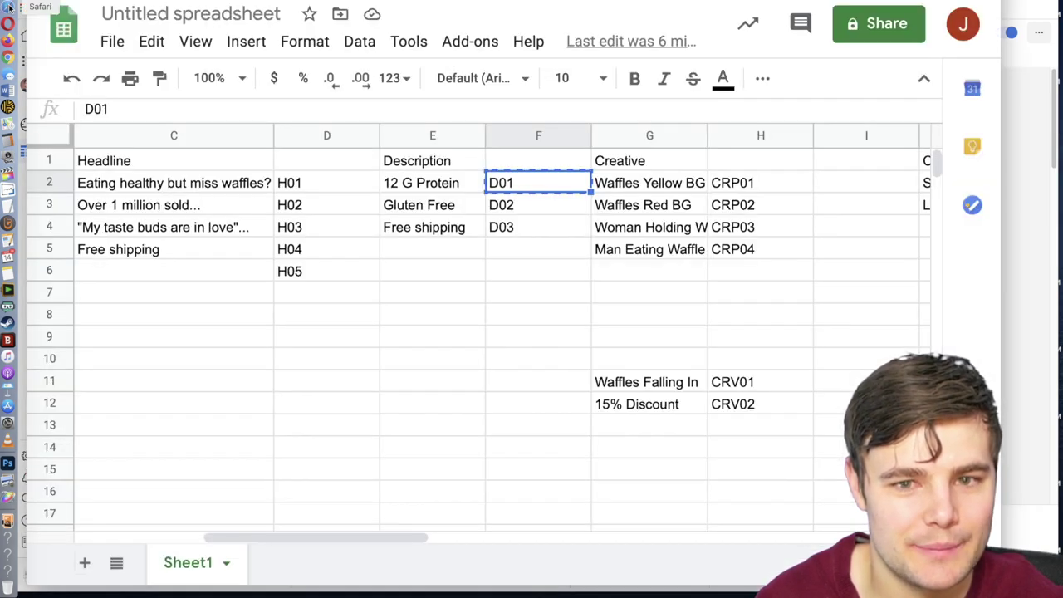
click(451, 189)
click(629, 205)
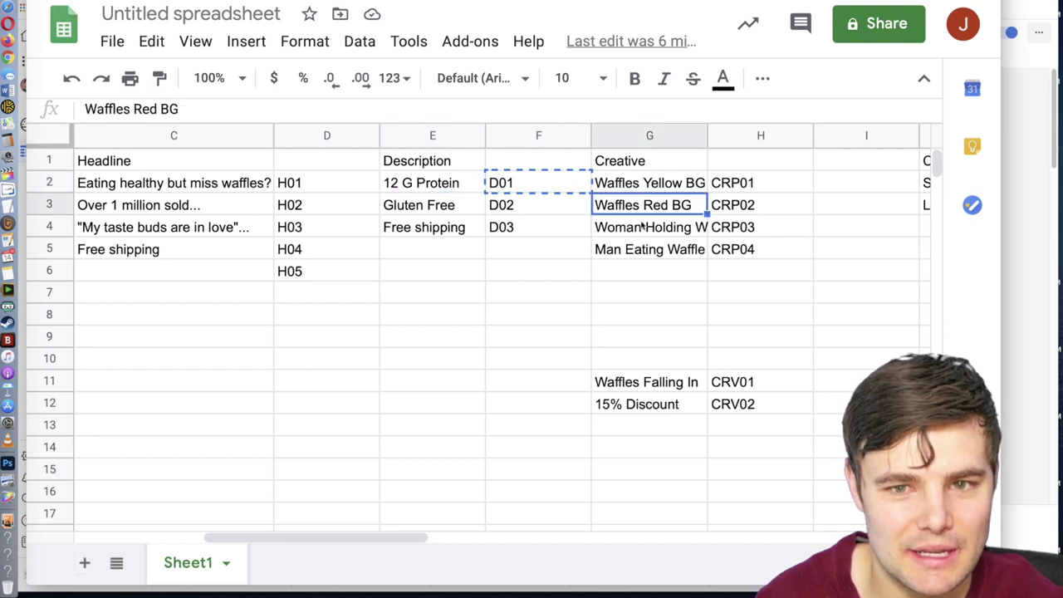
click(644, 229)
double_click(644, 270)
text(Waffles Pictu)
key(BackSpace)
text(ture)
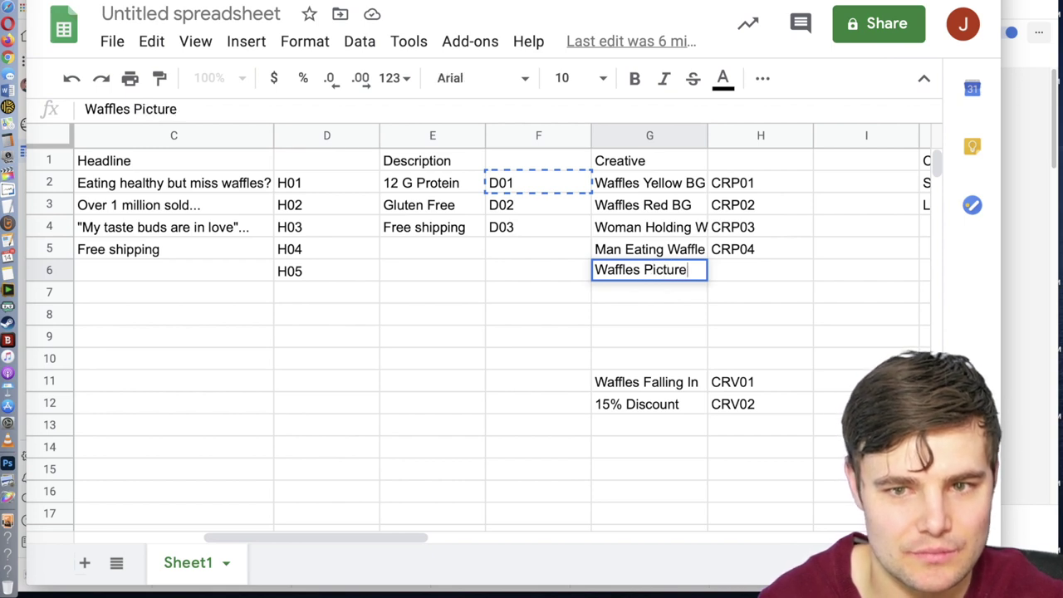
text( 2)
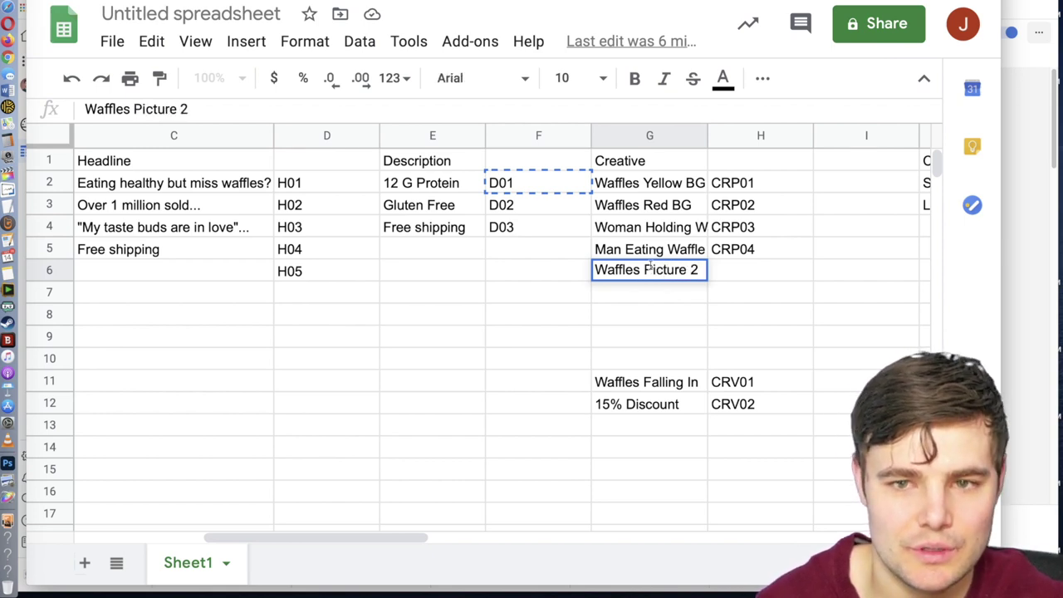
key(Tab)
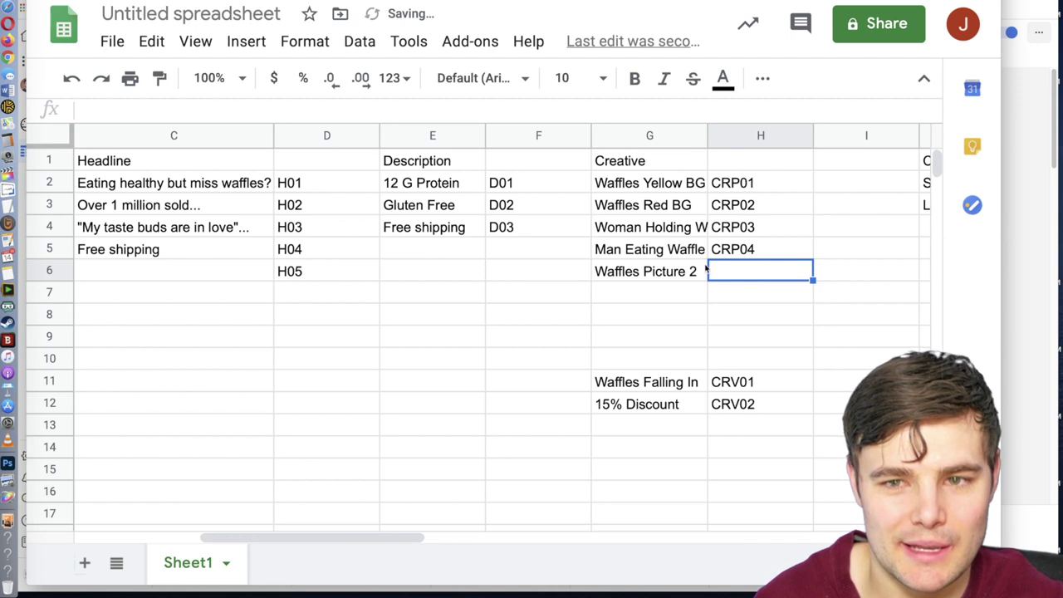
Step: Add code CRP05 in H6 and copy the Waffles Picture 2 name
double_click(738, 269)
text(CRP0)
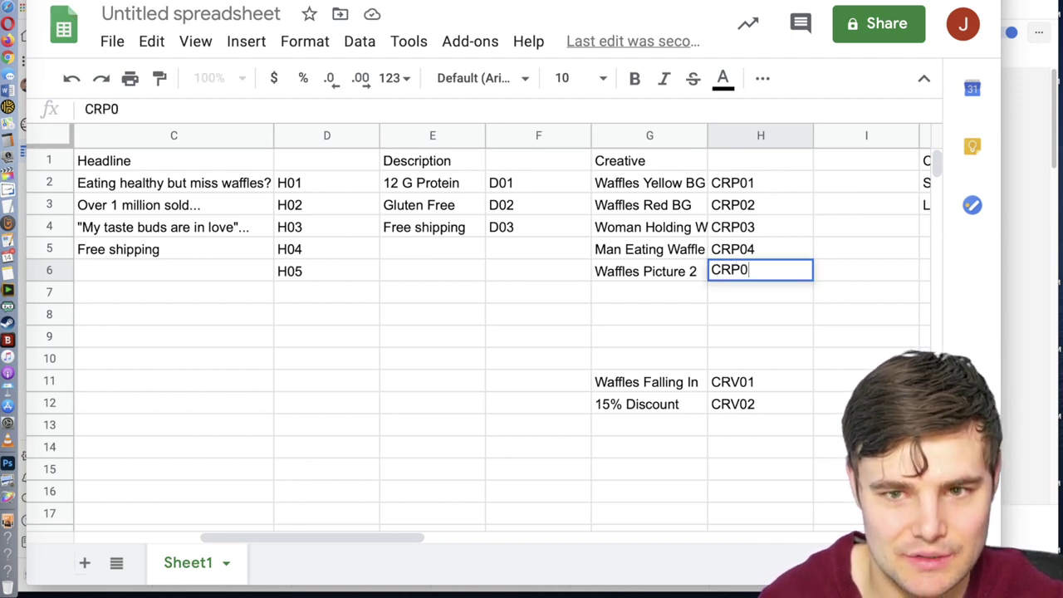
text(5)
click(663, 316)
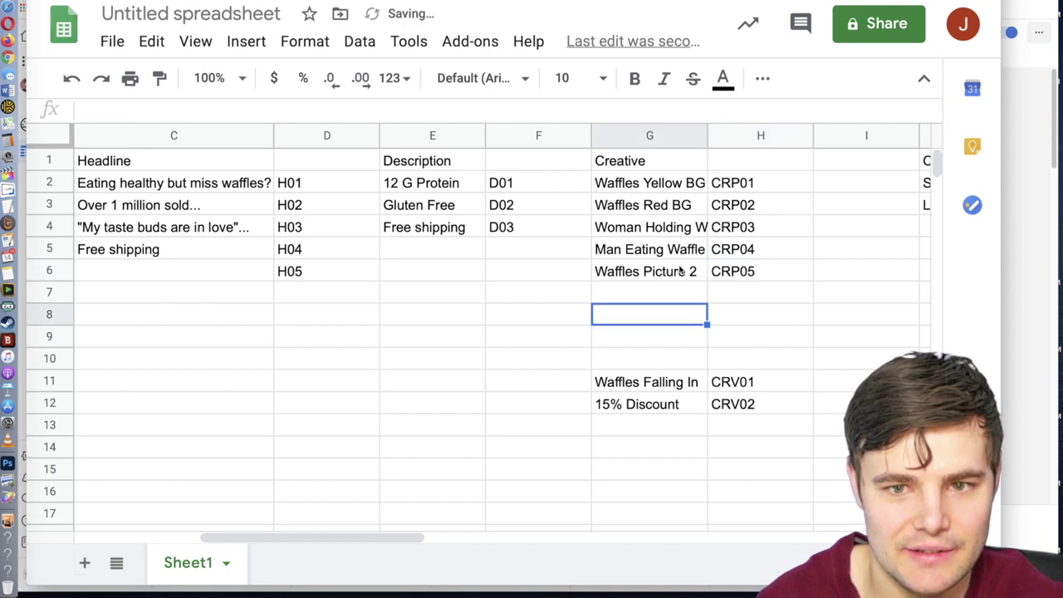
click(680, 274)
key(ctrl+c)
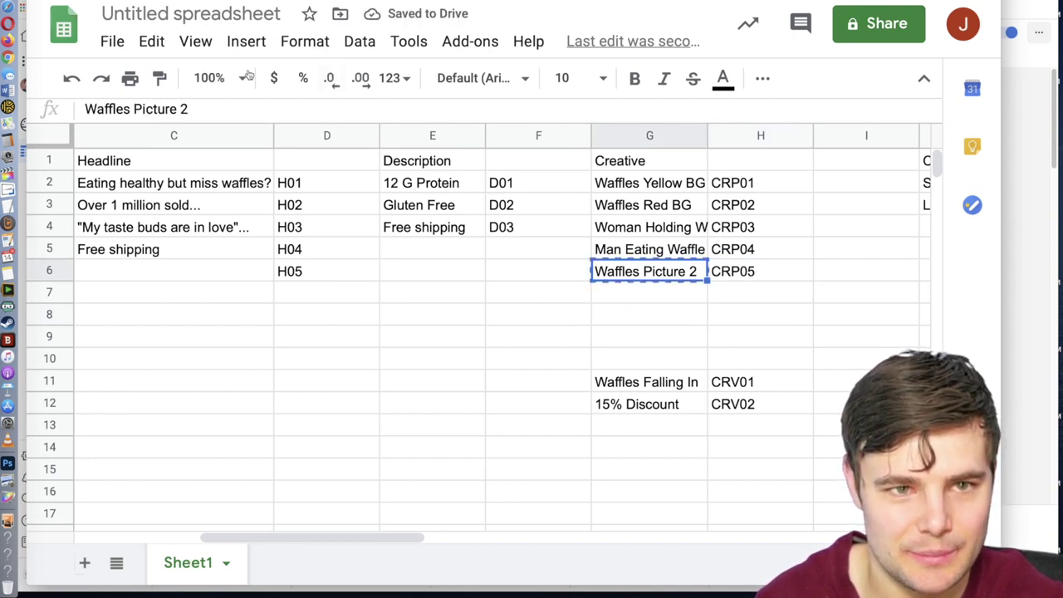
click(8, 56)
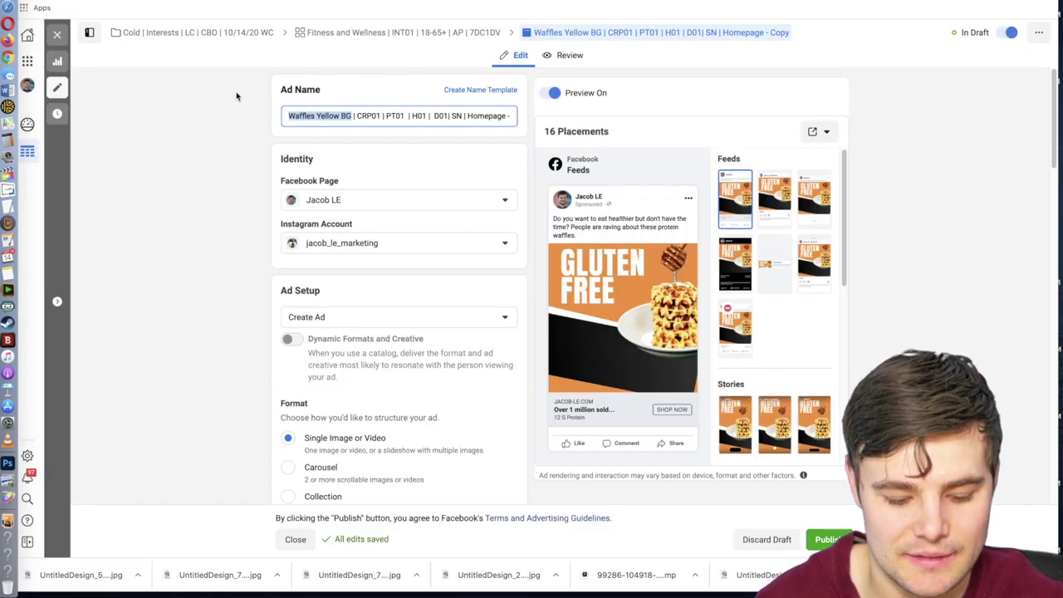
Step: Rename the ad 'Waffles Picture 2 | CRP05' by pasting the name and changing CRP01 to CRP05
key(ctrl+v)
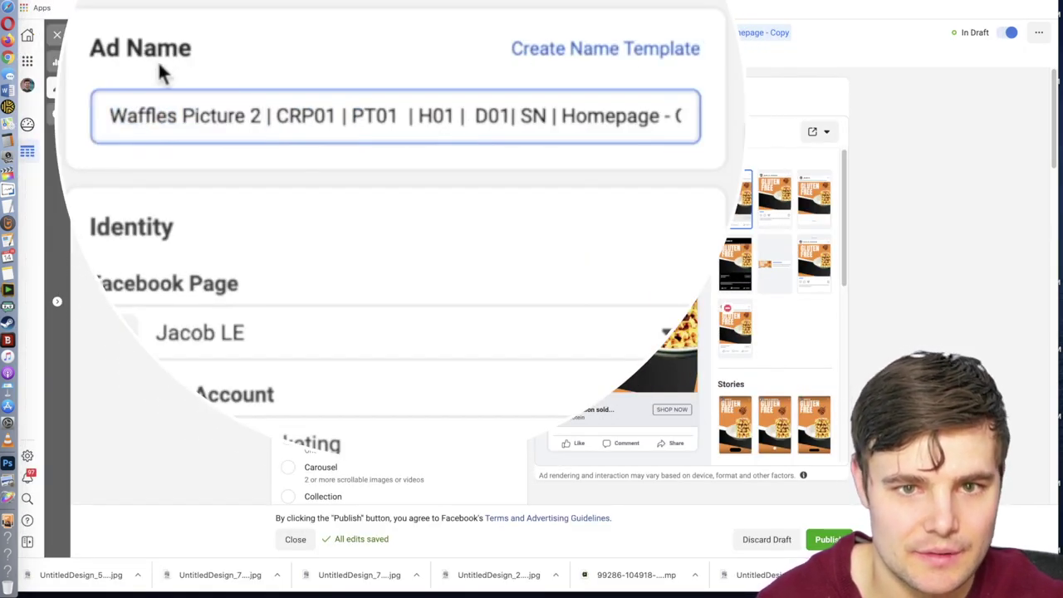
click(349, 114)
key(BackSpace)
text(5)
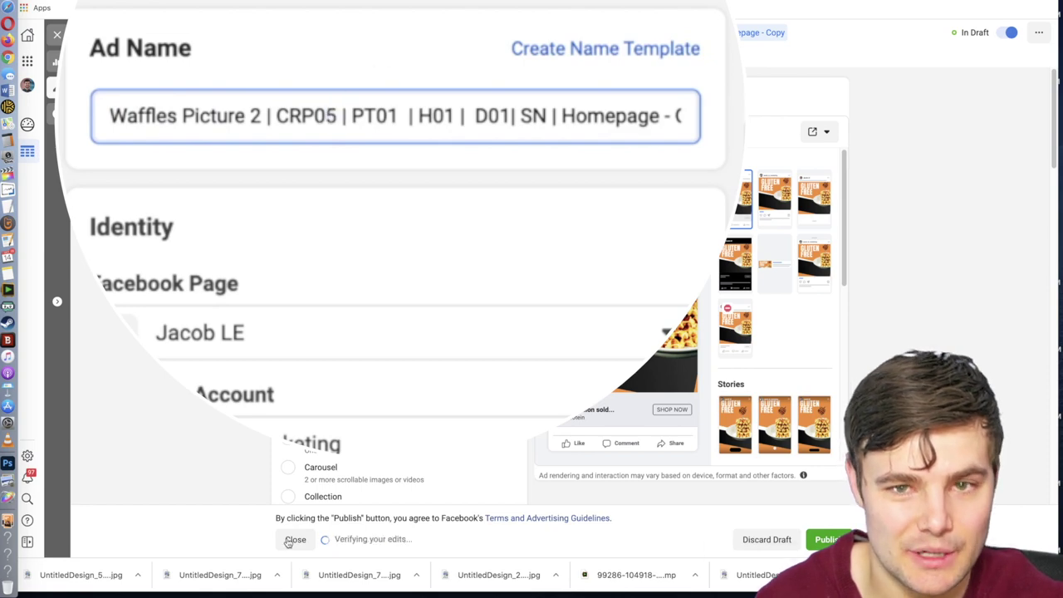
Step: Close the editor and duplicate the Waffles Picture 2 ad once in its original campaign
click(293, 539)
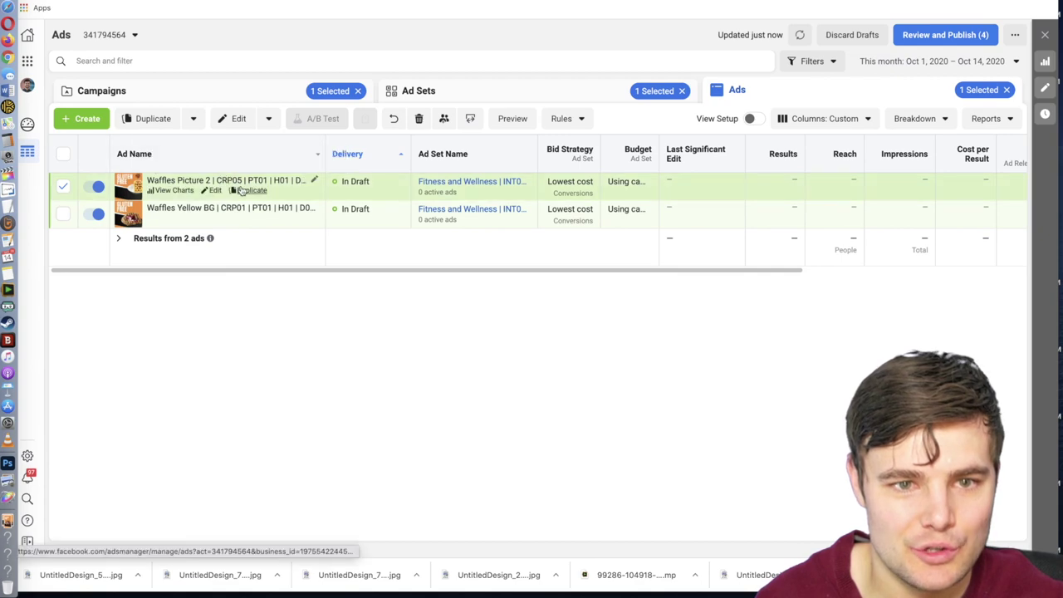
click(241, 191)
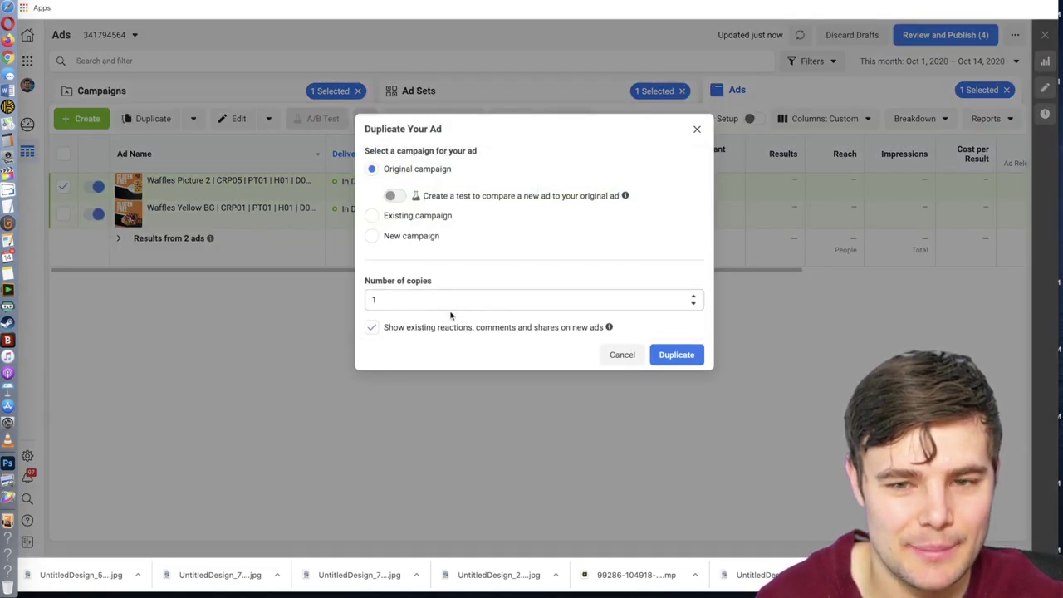
click(677, 356)
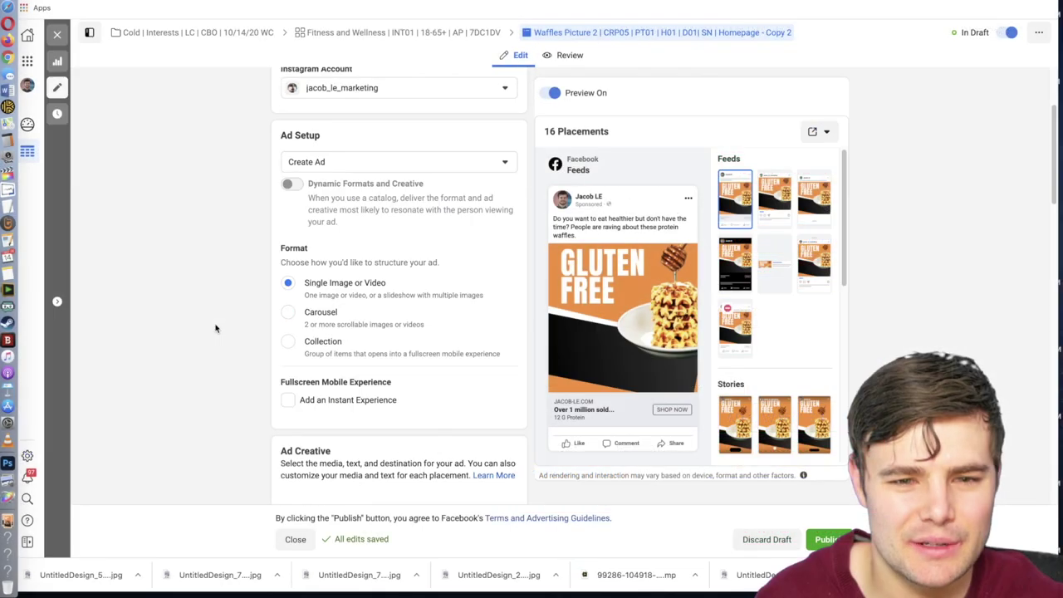
Step: Scroll down the Waffle | CR01 ad editor to the Ad Creative media section
scroll(223, 334, down, 3)
scroll(222, 334, down, 2)
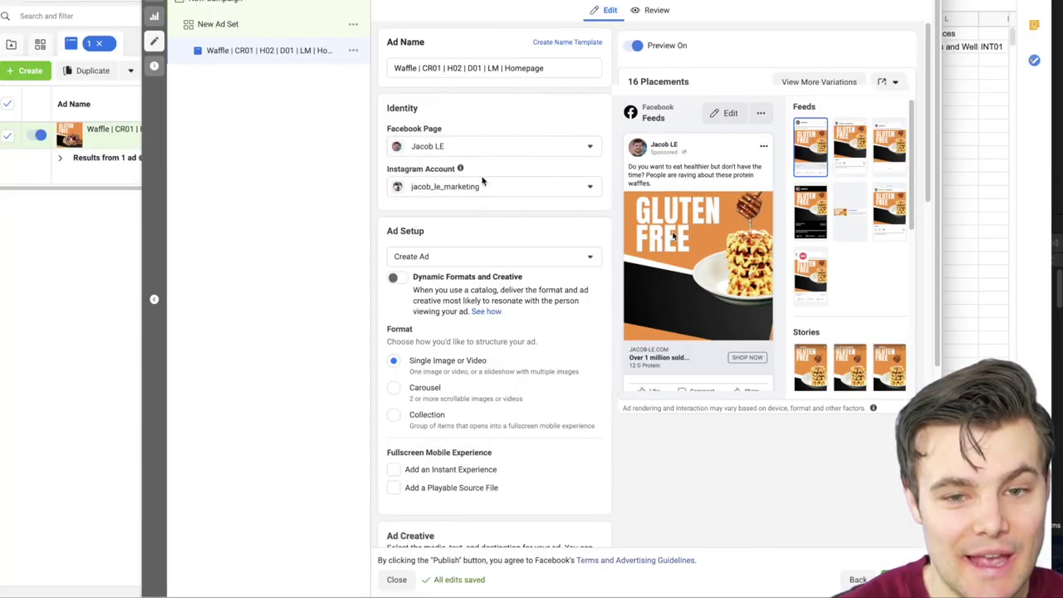
scroll(482, 181, down, 2)
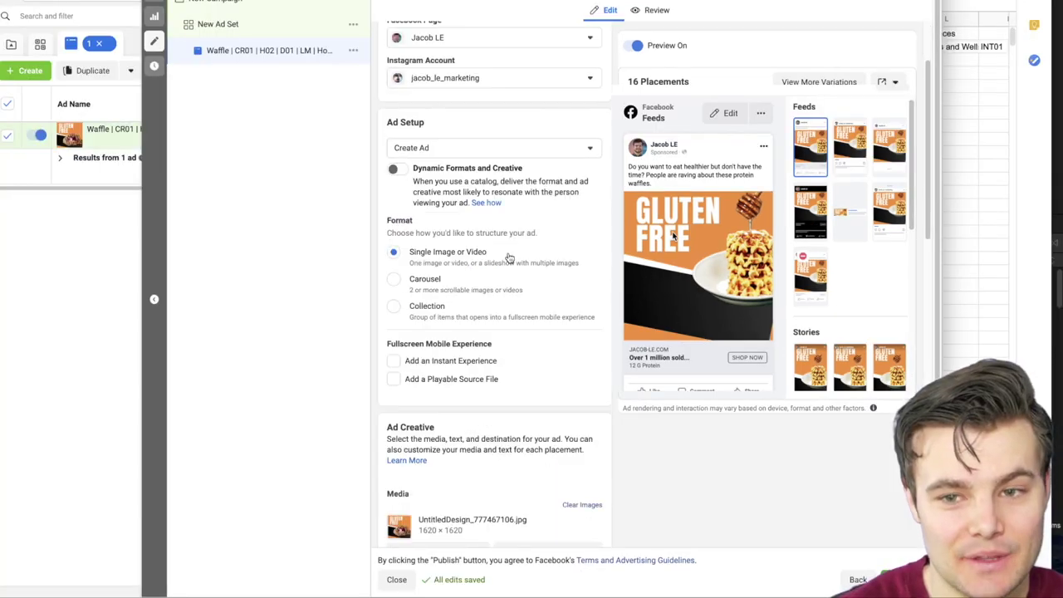
scroll(503, 274, down, 2)
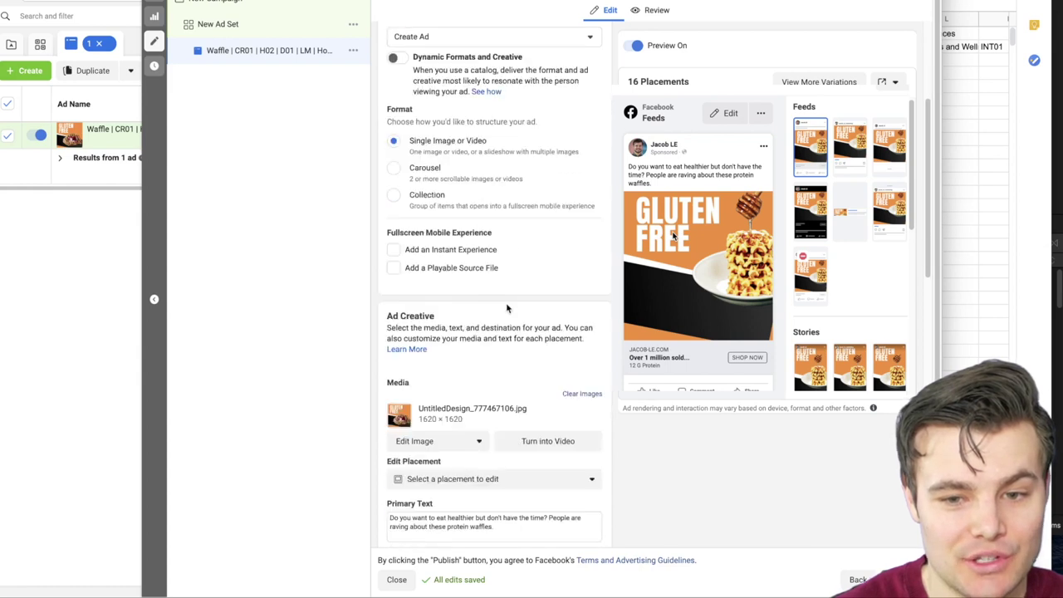
scroll(467, 287, down, 2)
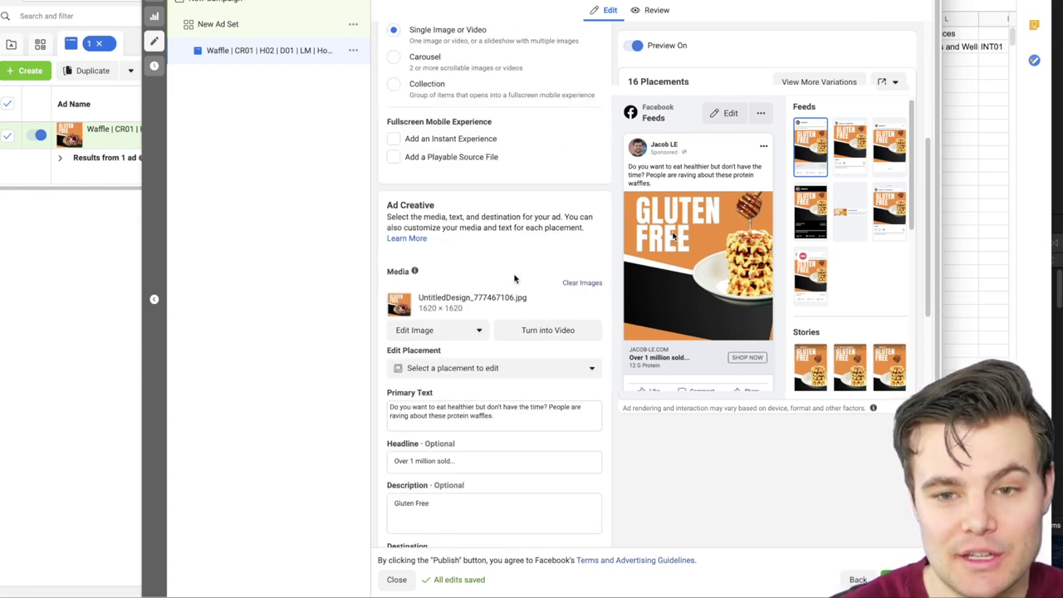
Step: Clear the waffle image and choose Add Video, previewing the Protein Packed Pancakes file
click(595, 285)
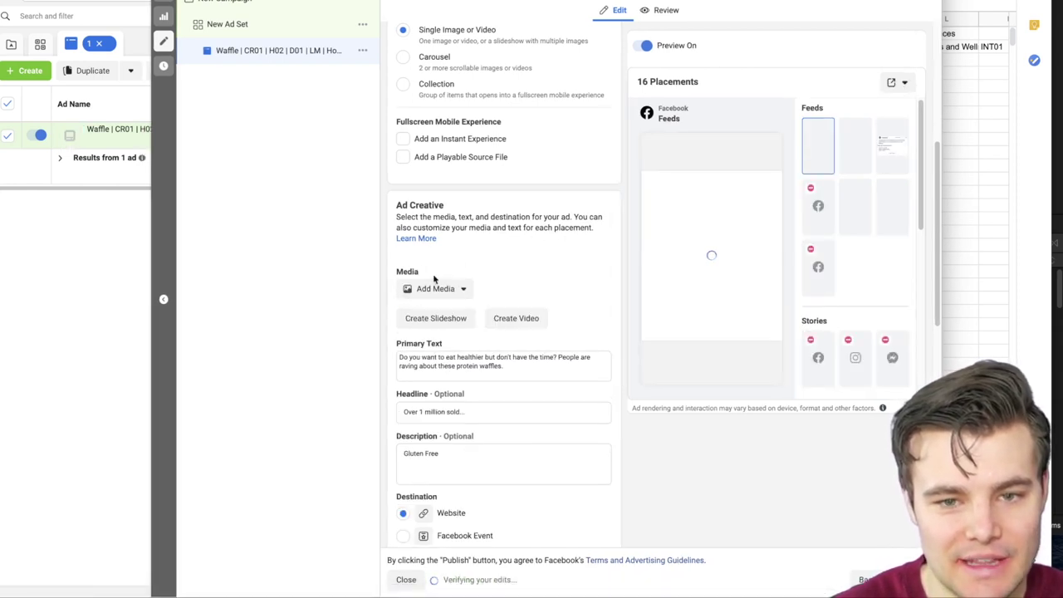
click(461, 289)
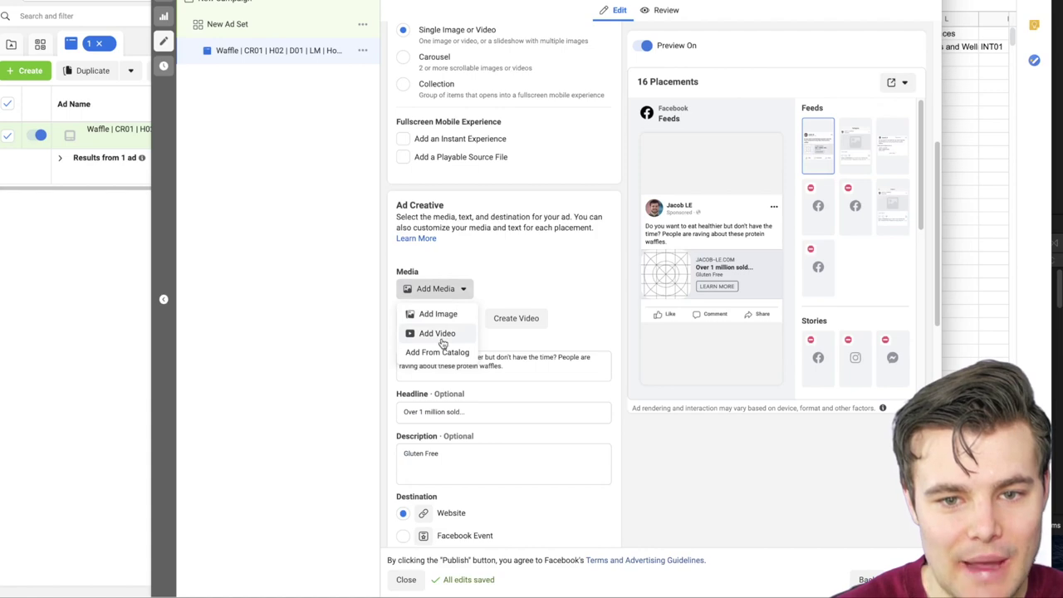
click(437, 333)
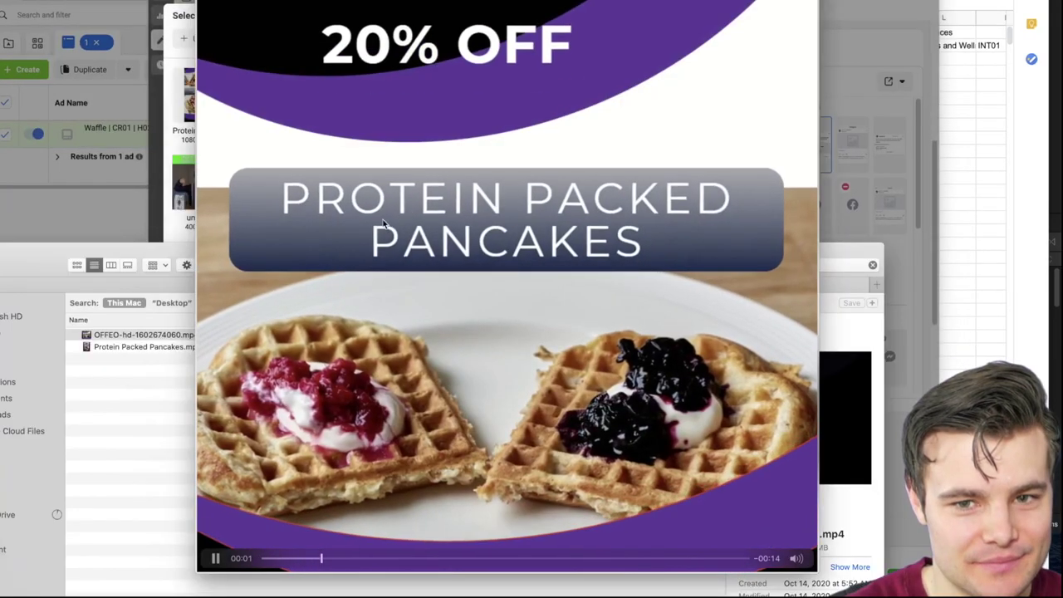
key(space)
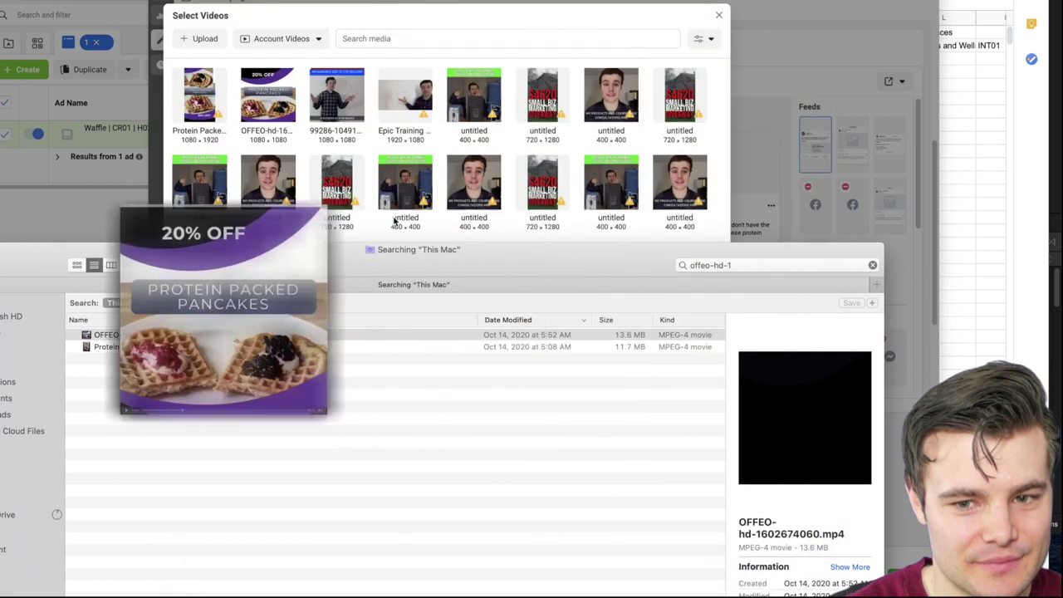
click(120, 349)
key(space)
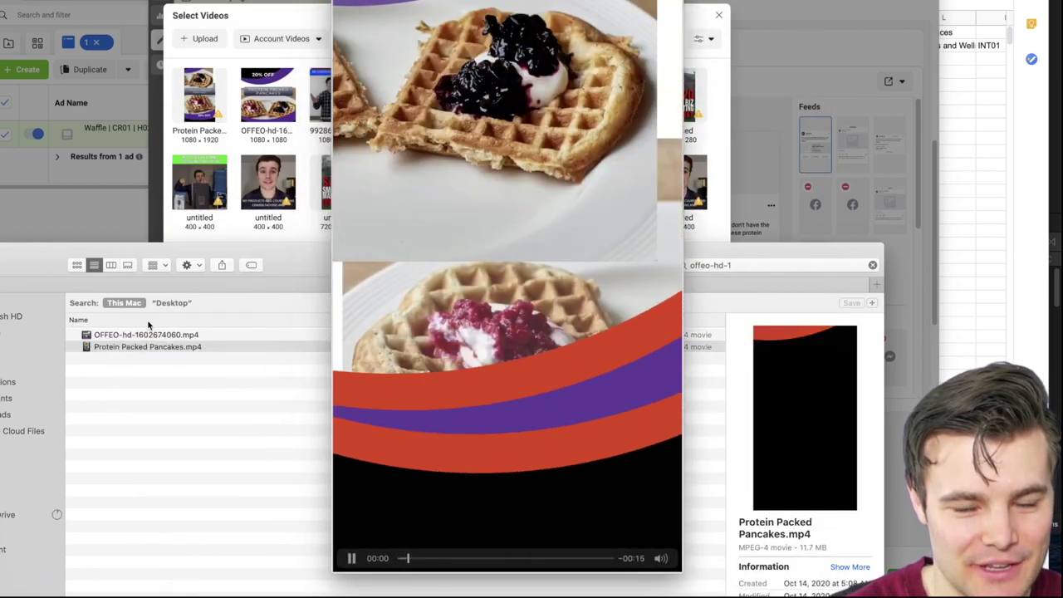
key(space)
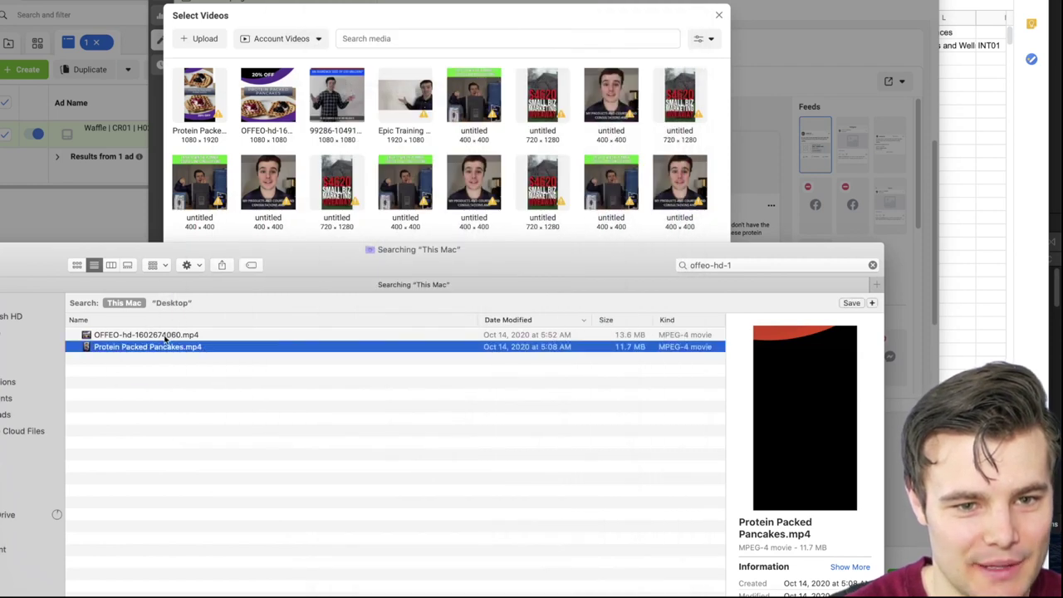
Step: Upload OFFEO-hd-1602674060.mp4 from Finder as the ad's new video
click(196, 38)
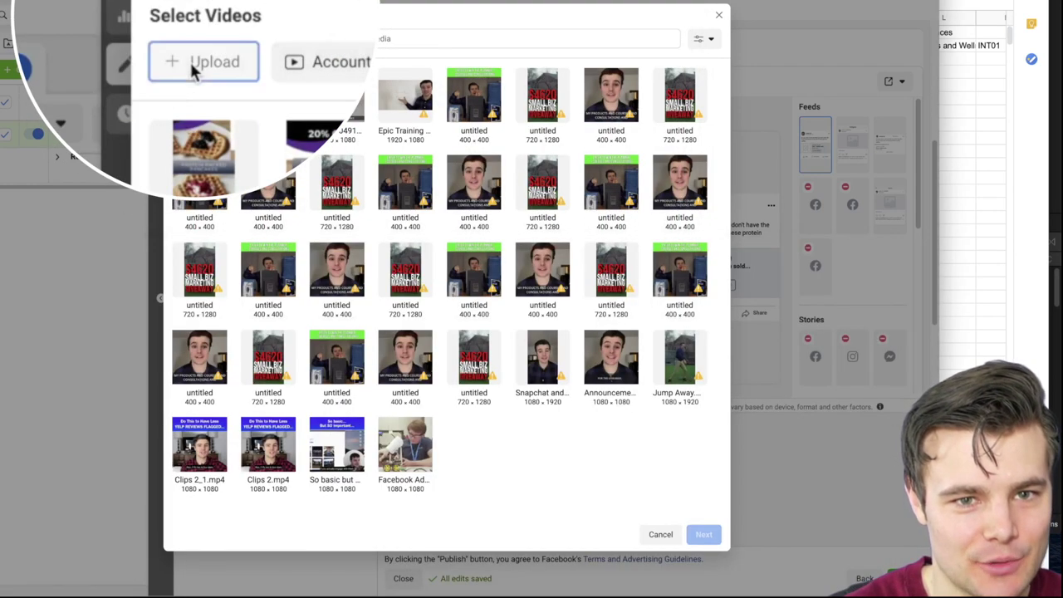
click(194, 41)
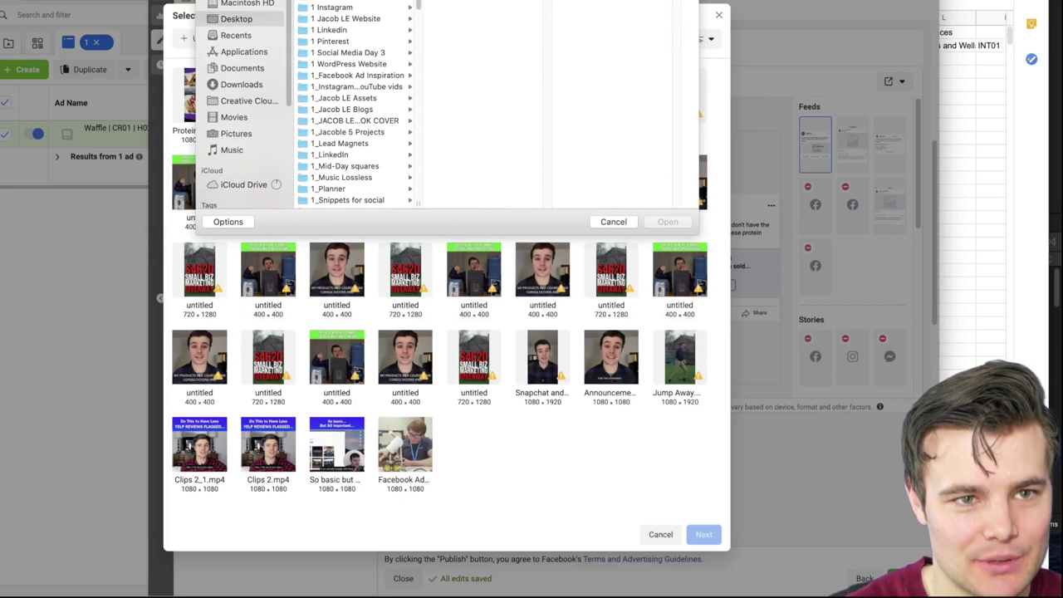
key(super+Tab)
drag(140, 338, 581, 150)
click(668, 221)
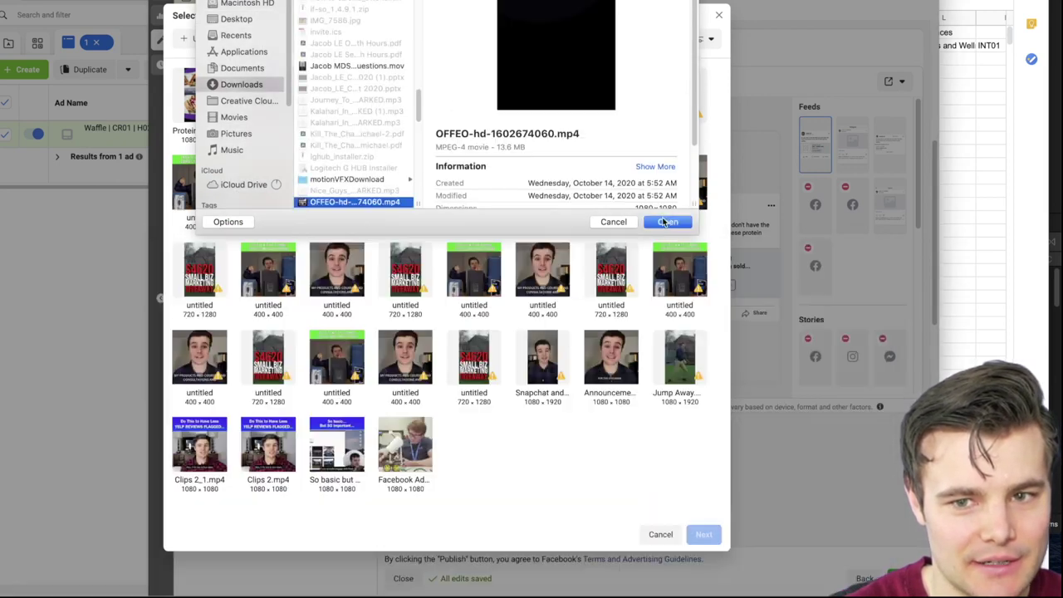
click(667, 221)
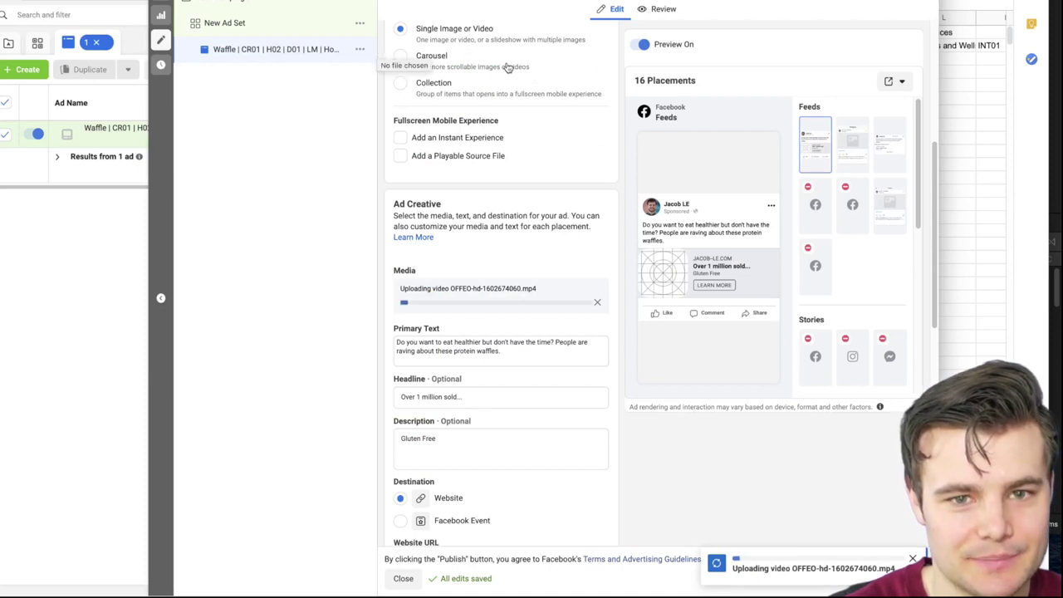
Step: Paste the 10,000 five-star review line from the spreadsheet as primary text, ending with a period
scroll(507, 67, down, 5)
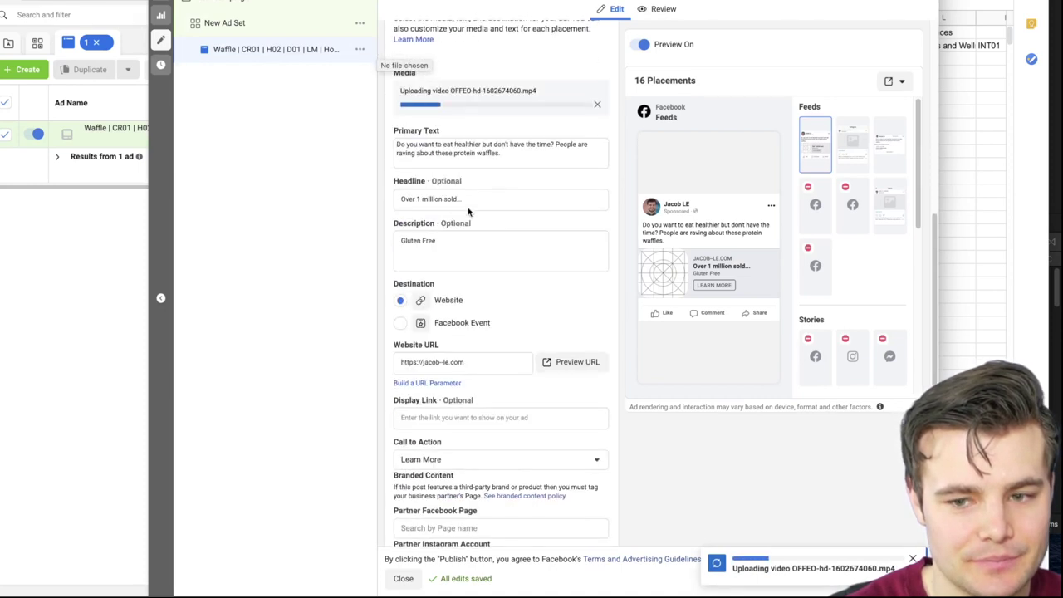
mouse_move(446, 130)
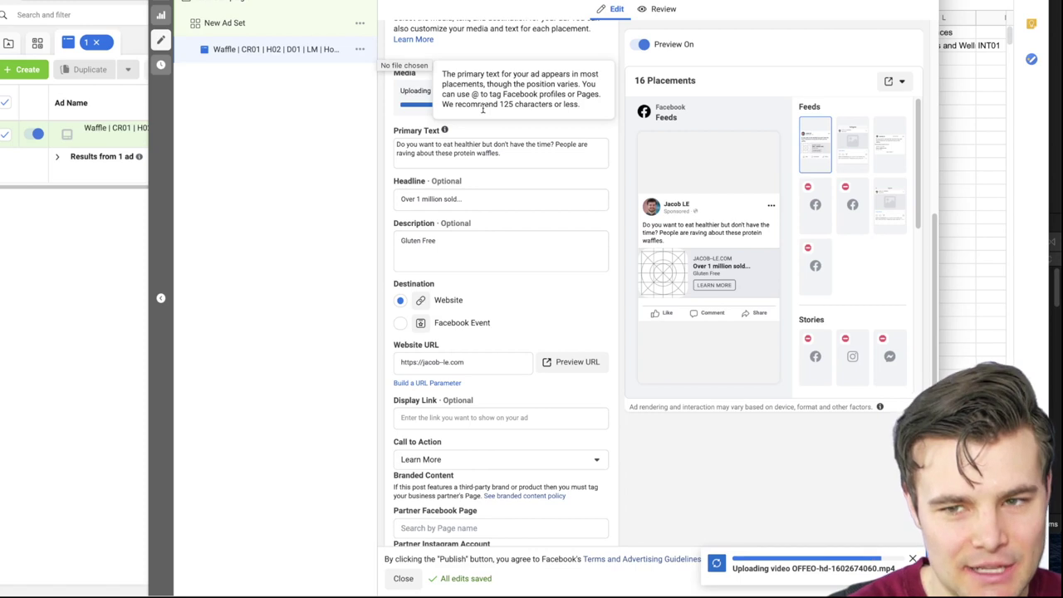
key(super+Tab)
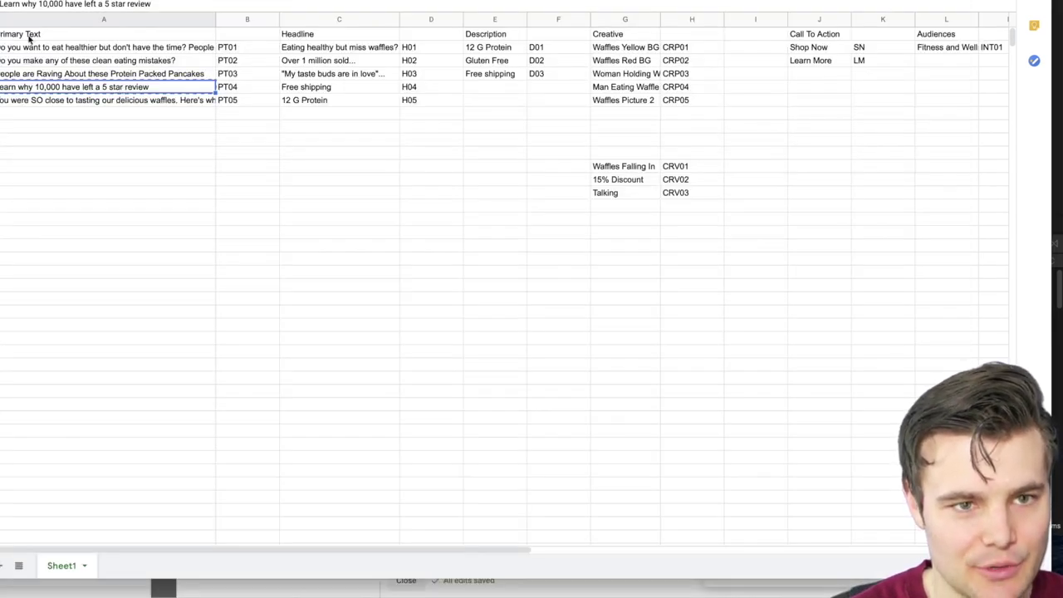
key(super+Tab)
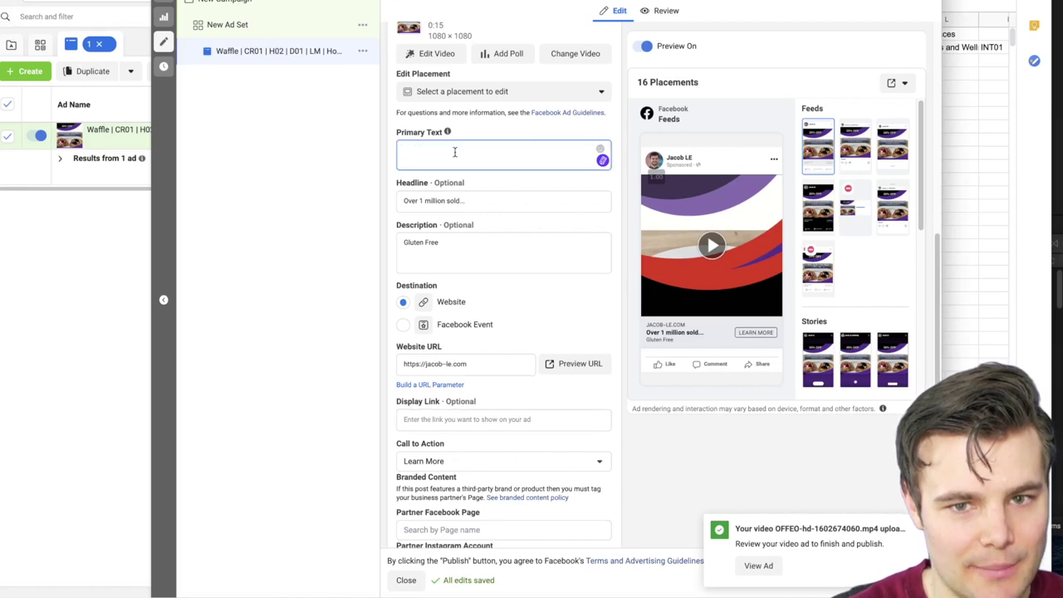
text(Learn why 10,000 have left a 5 star review)
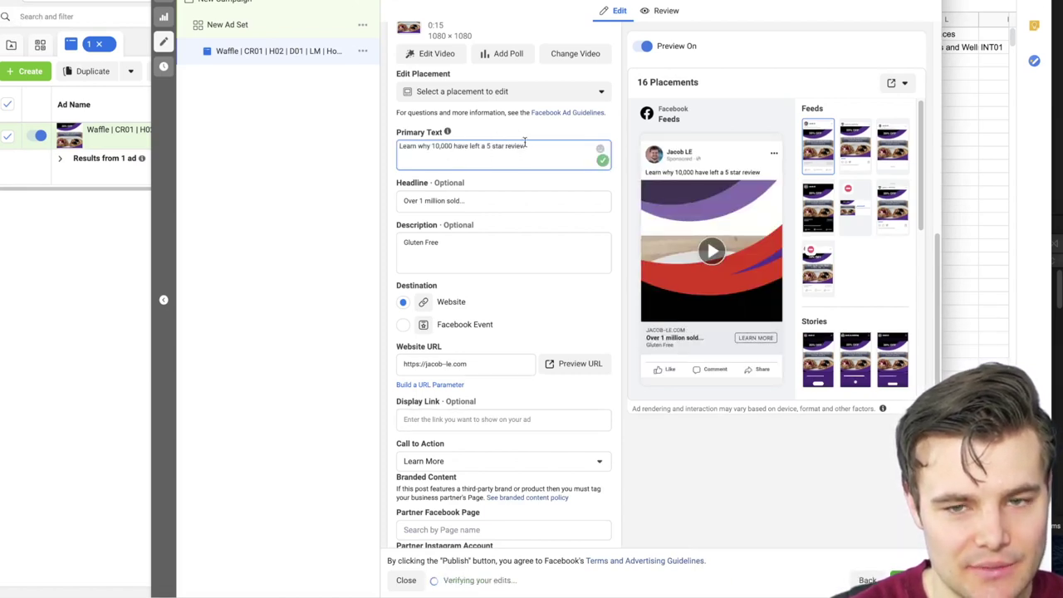
text(...)
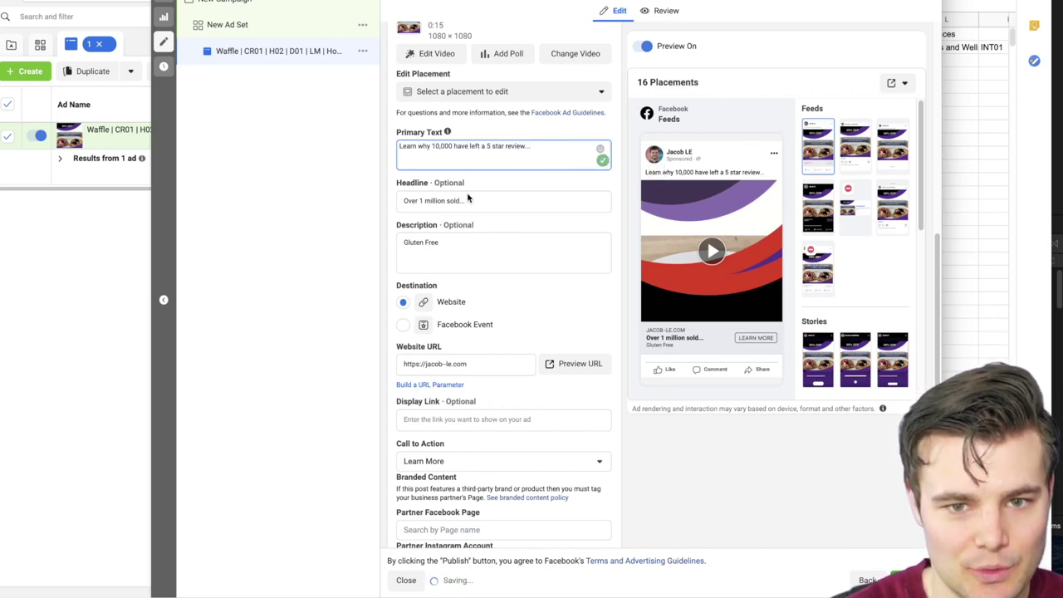
Step: Replace the headline with 'Free shipping' from cell C4
click(968, 144)
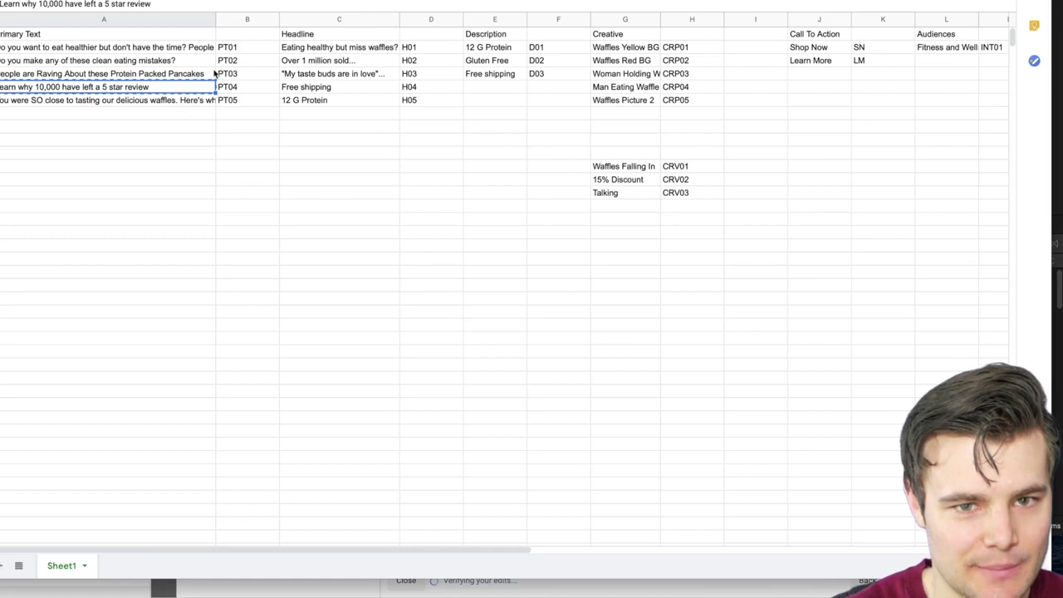
click(326, 86)
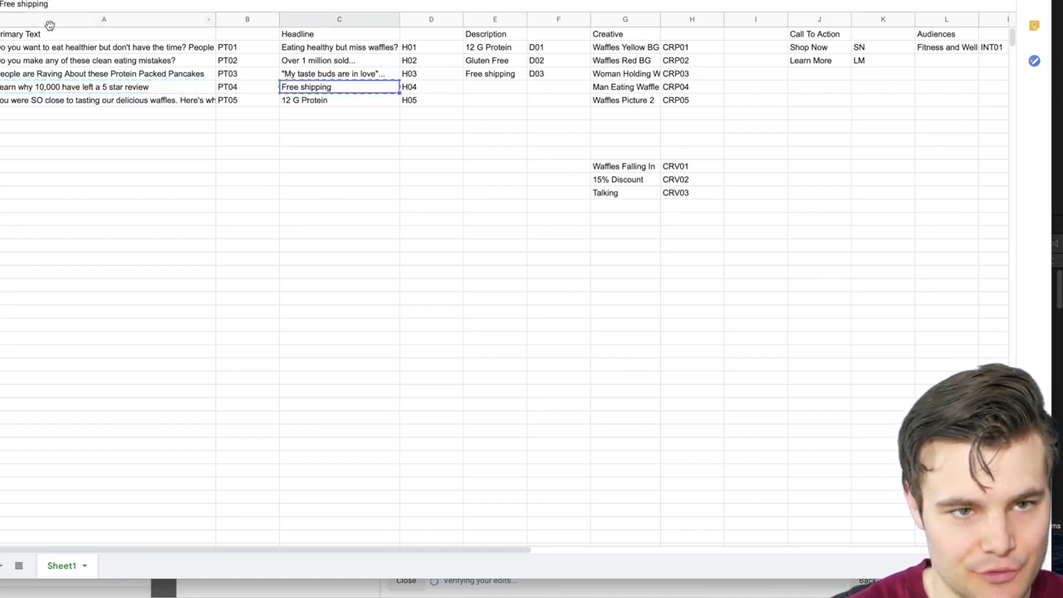
click(4, 23)
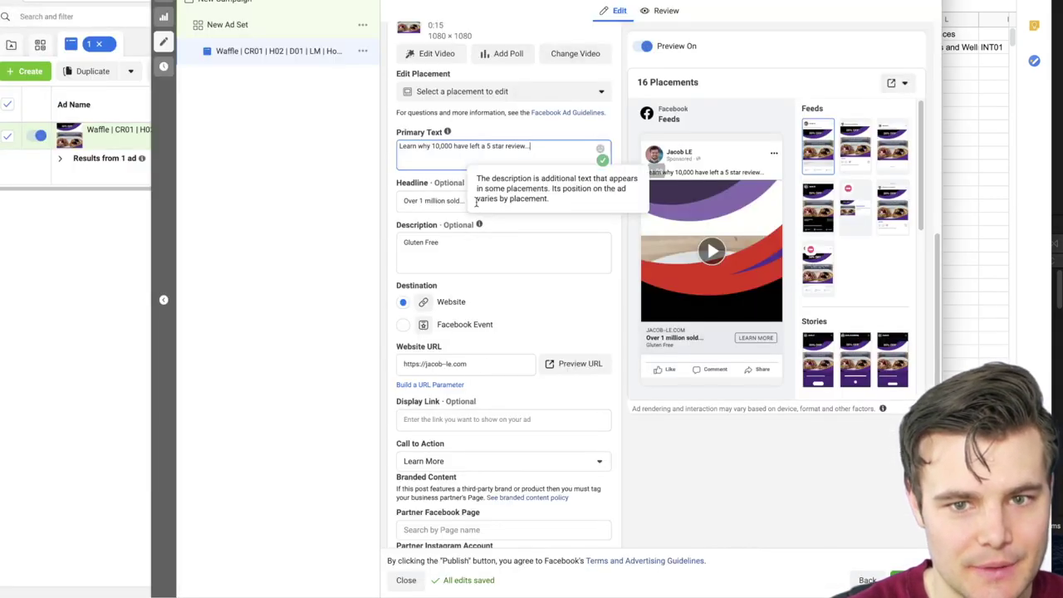
triple_click(438, 200)
text(Free shipping)
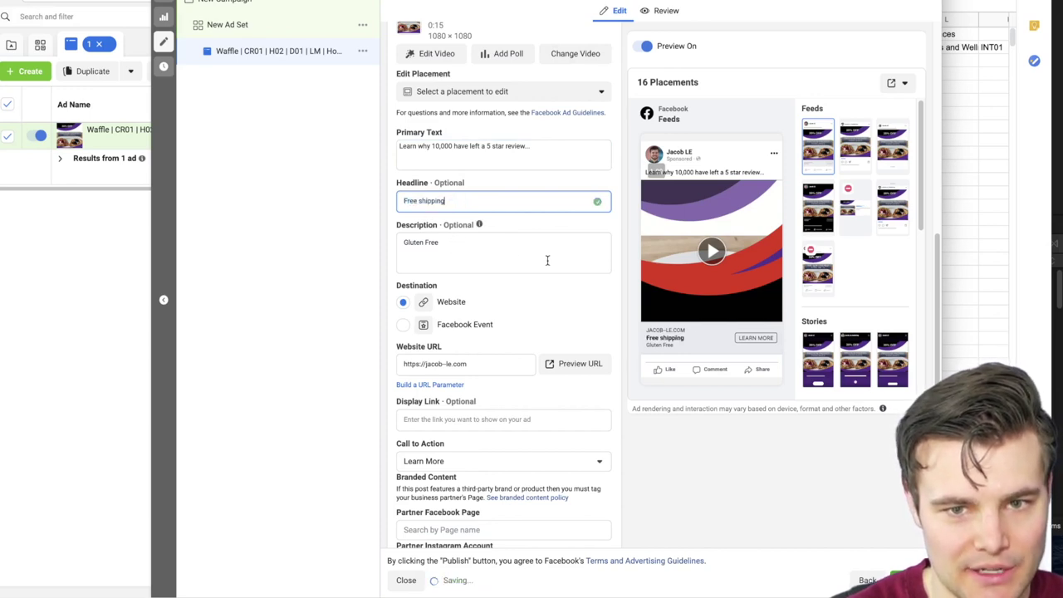
Step: Copy the Waffles Falling In creative name from cell G11 of the spreadsheet
scroll(510, 218, up, 5)
key(super+Tab)
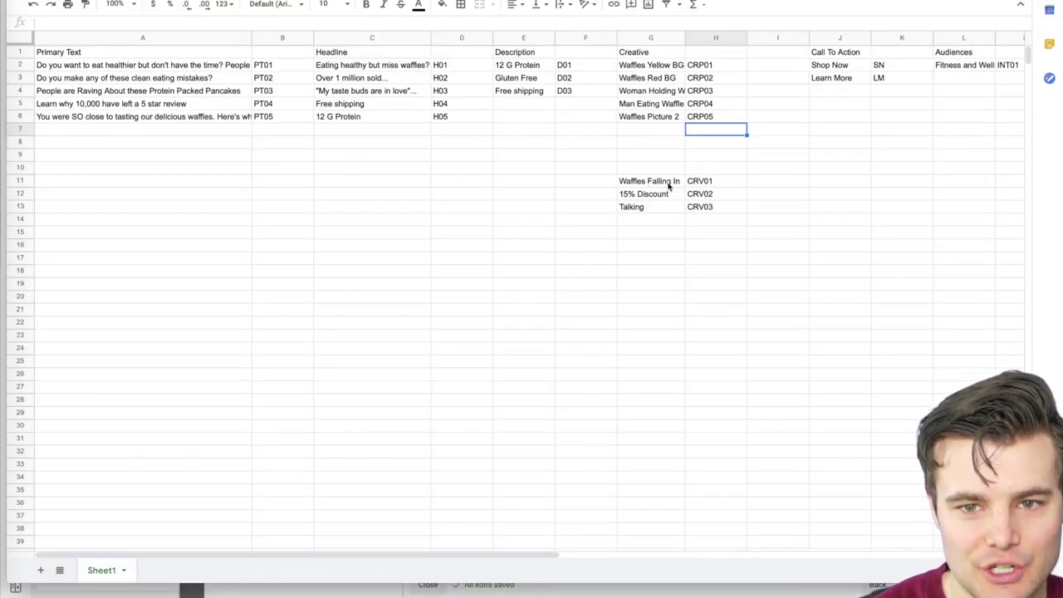
click(651, 181)
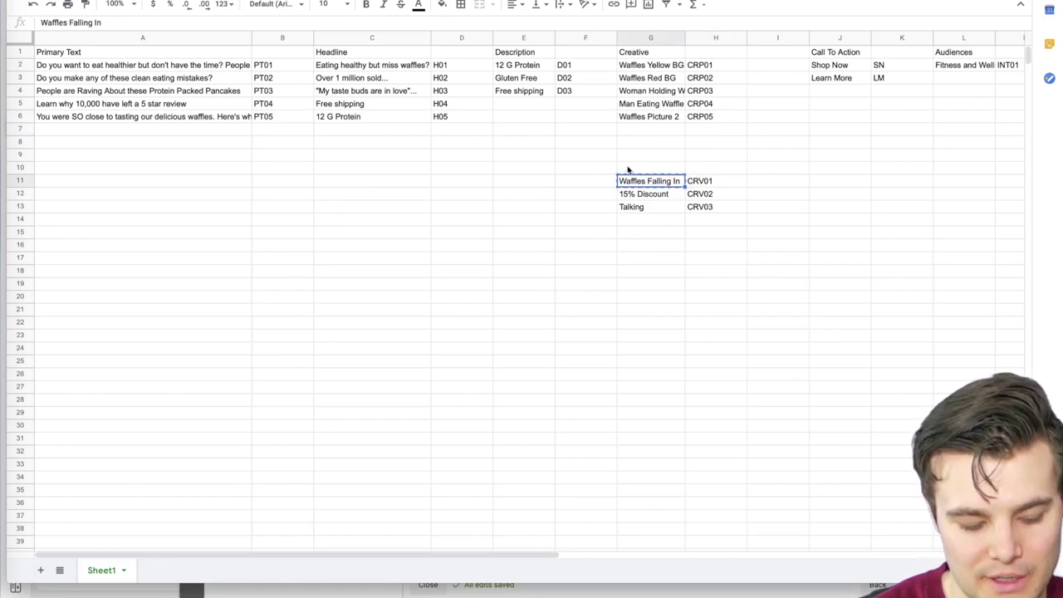
key(super+Tab)
Step: Paste 'Waffles Falling In' into the ad name and change its codes to CRV01 and H02
text(Waffles Falling In)
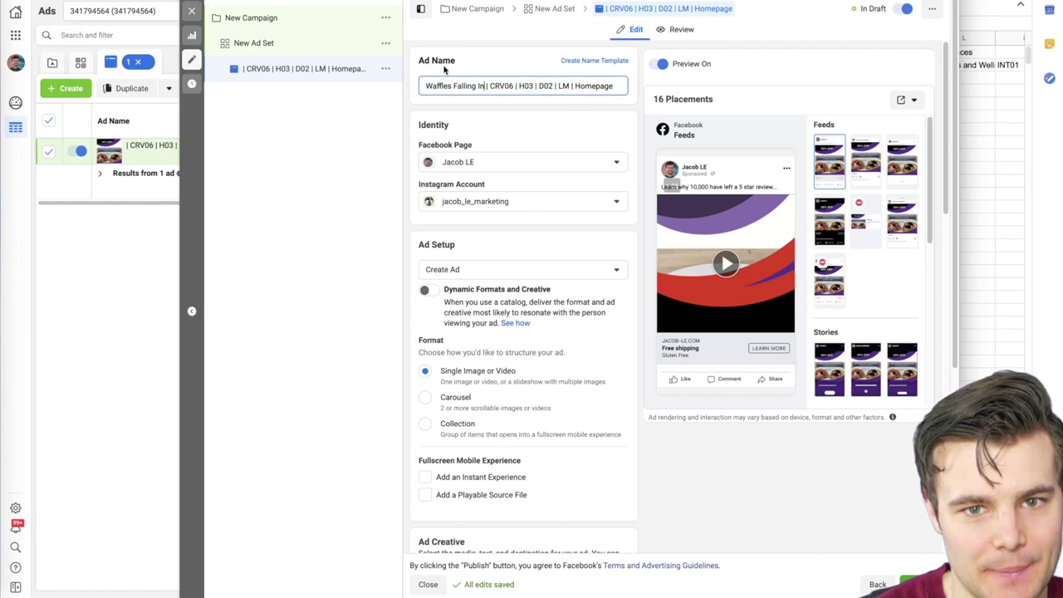
click(500, 84)
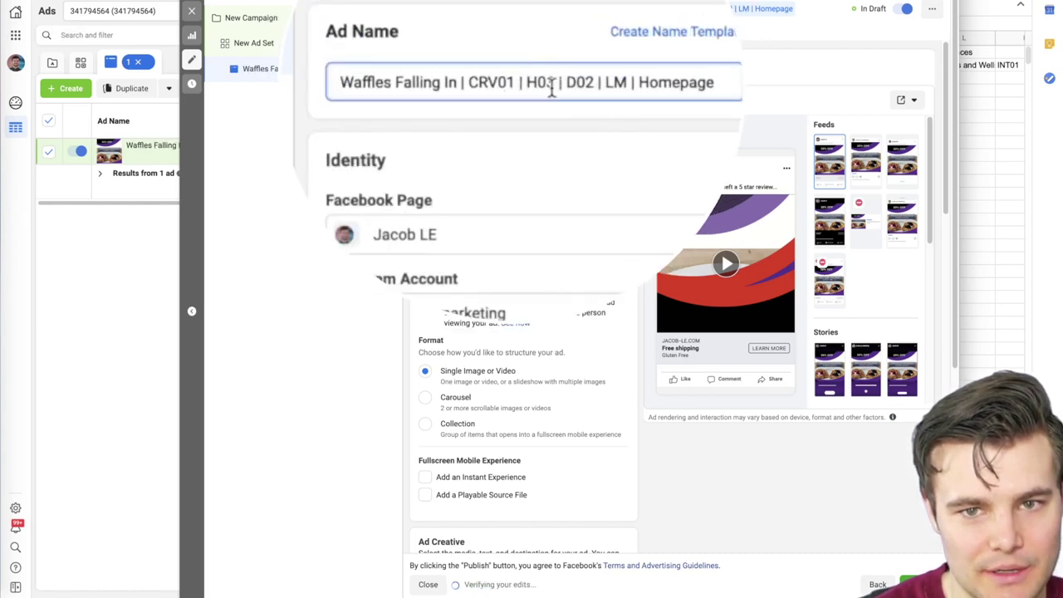
key(BackSpace)
text(2)
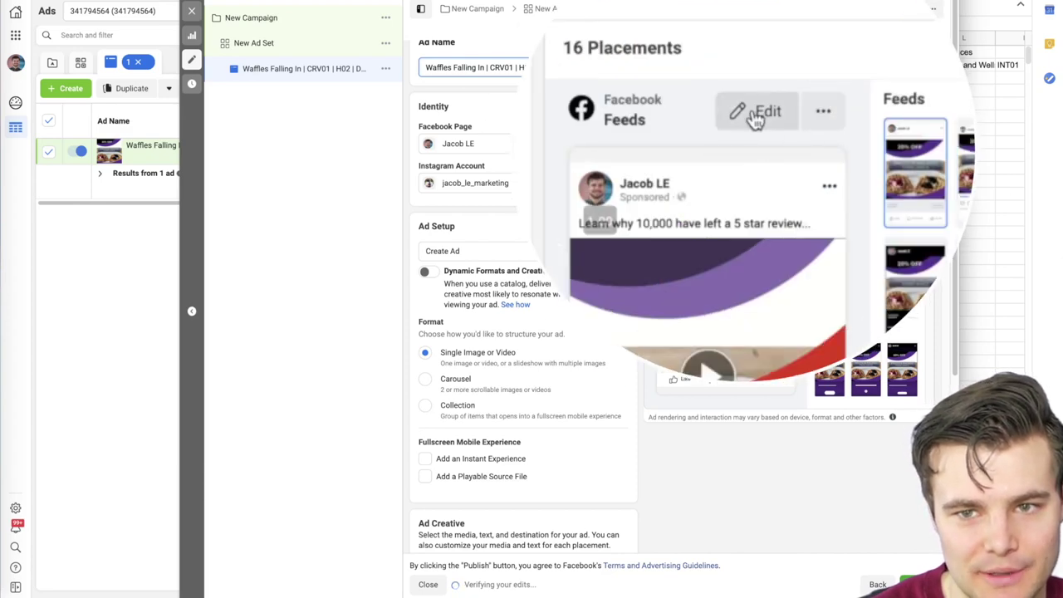
Step: Check the 1080 × 1080 crop sizes and save a manually picked pancakes frame as the Facebook Feeds thumbnail
click(756, 118)
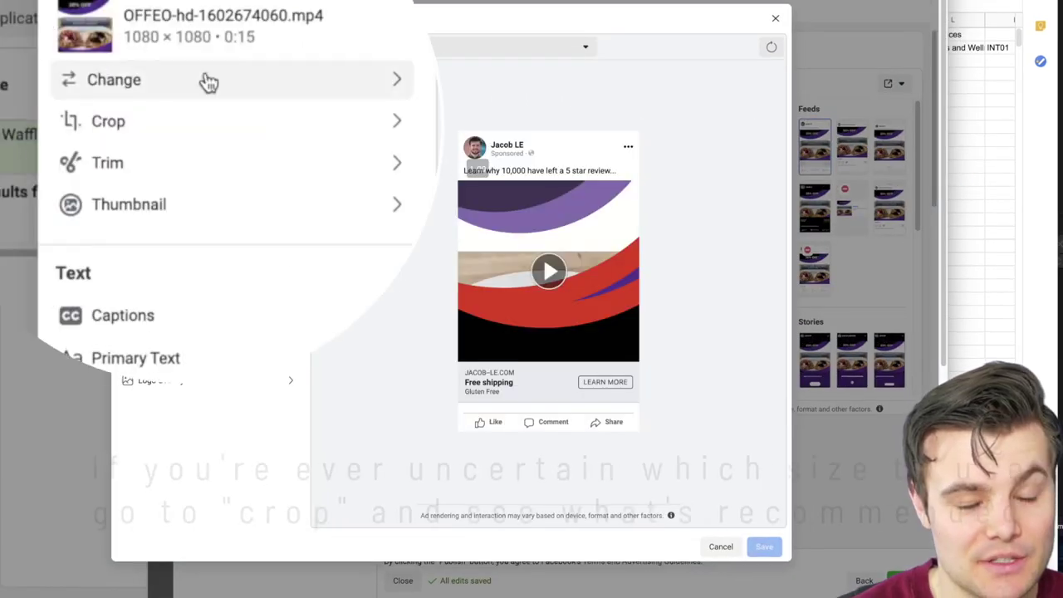
drag(124, 36, 213, 38)
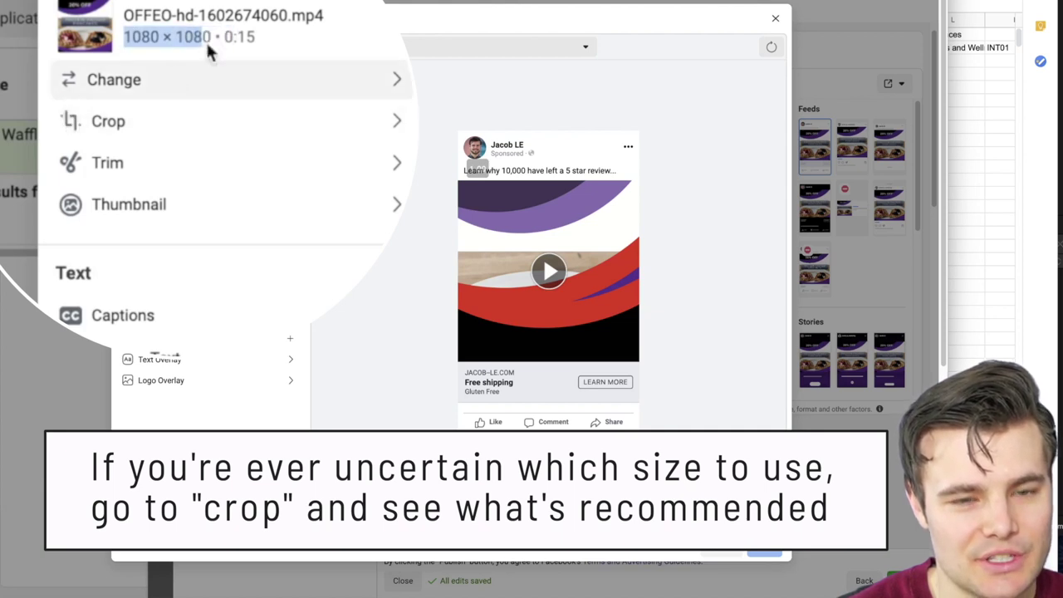
click(130, 133)
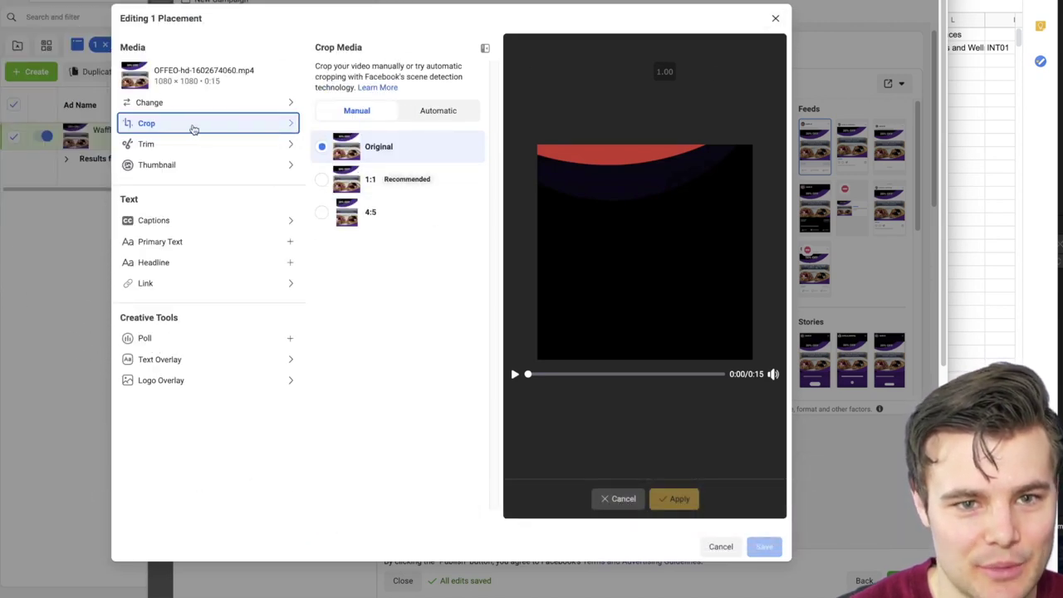
click(166, 163)
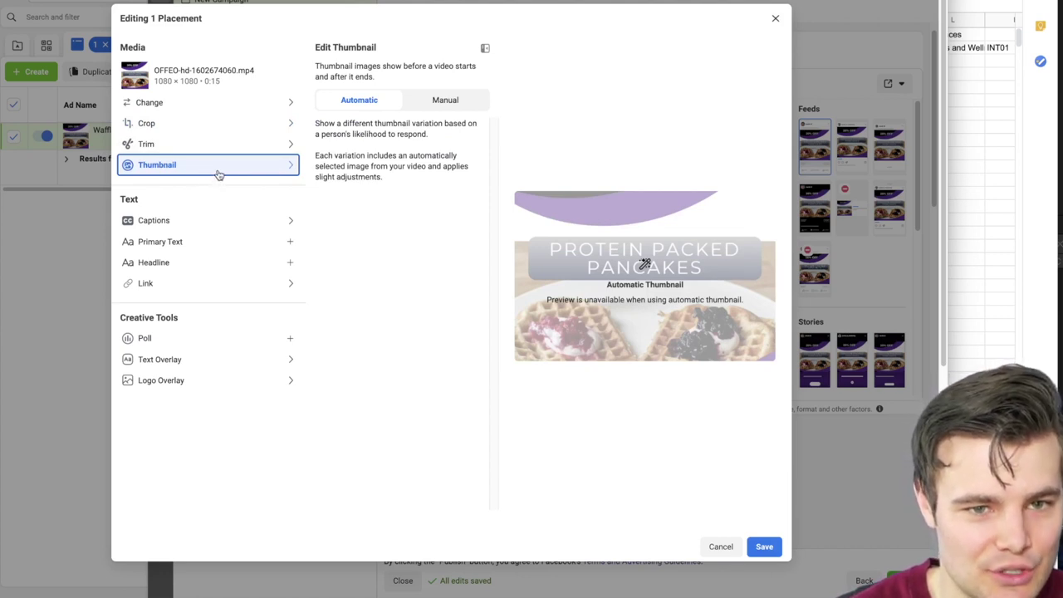
click(460, 108)
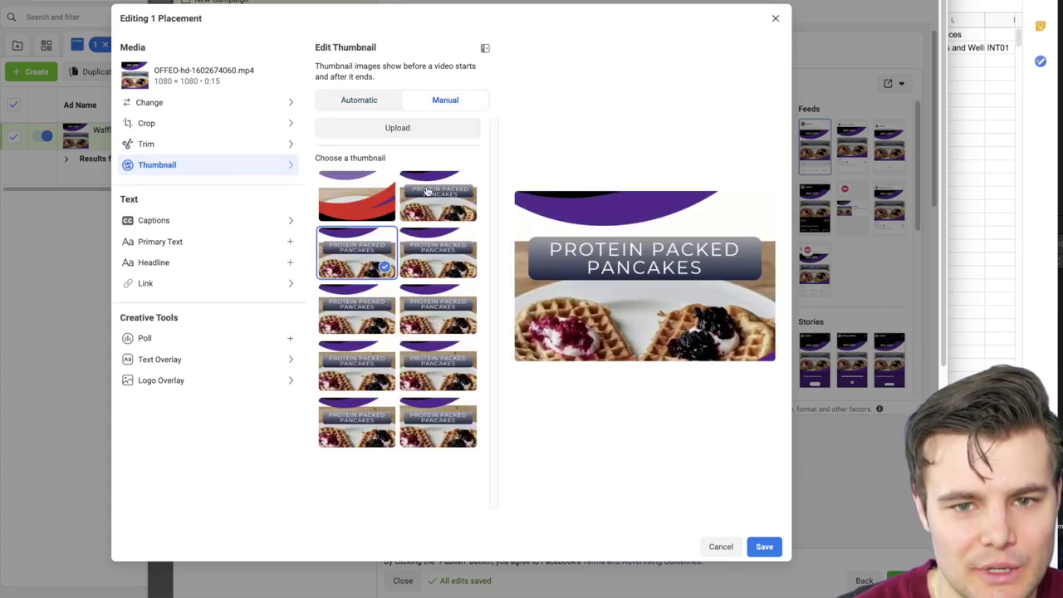
click(427, 192)
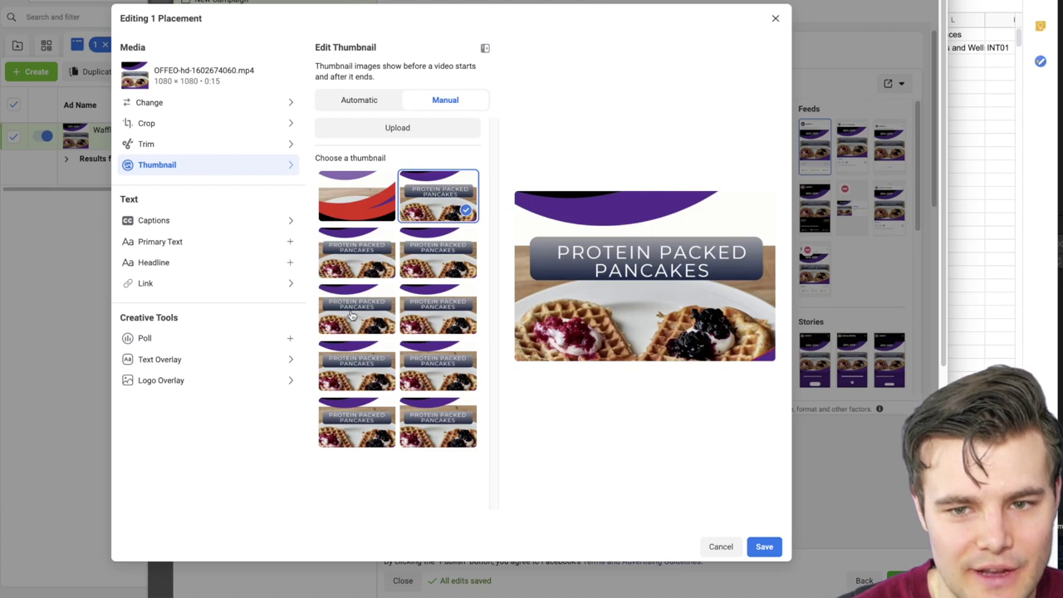
click(356, 317)
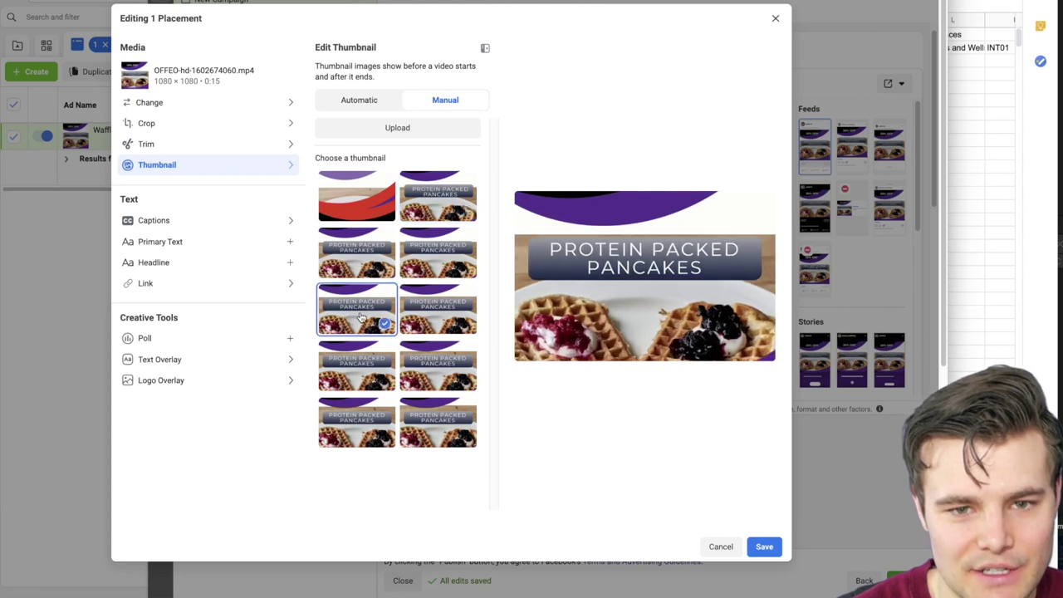
click(443, 332)
click(439, 433)
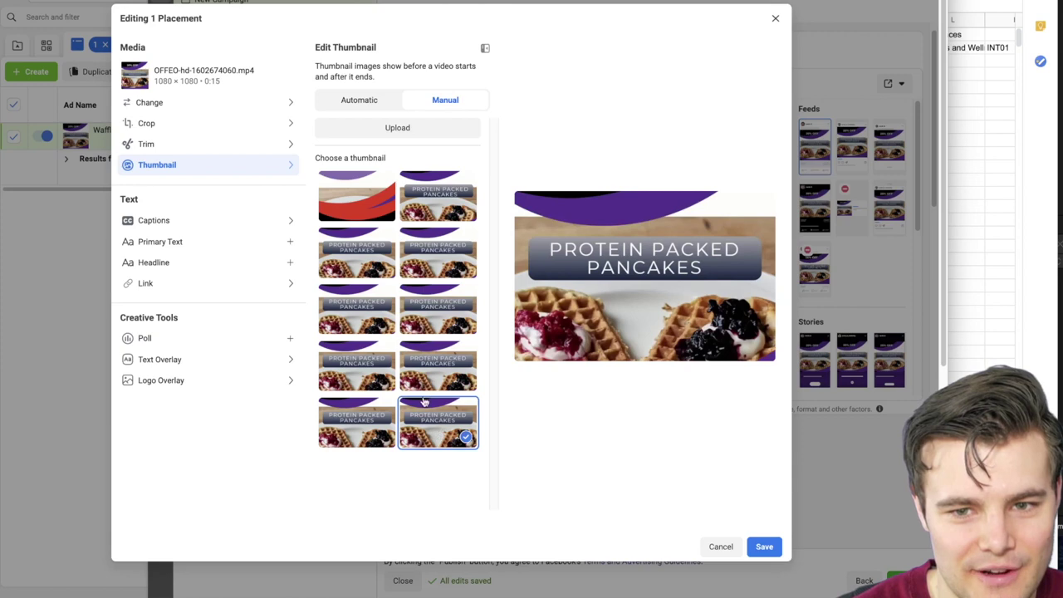
click(435, 200)
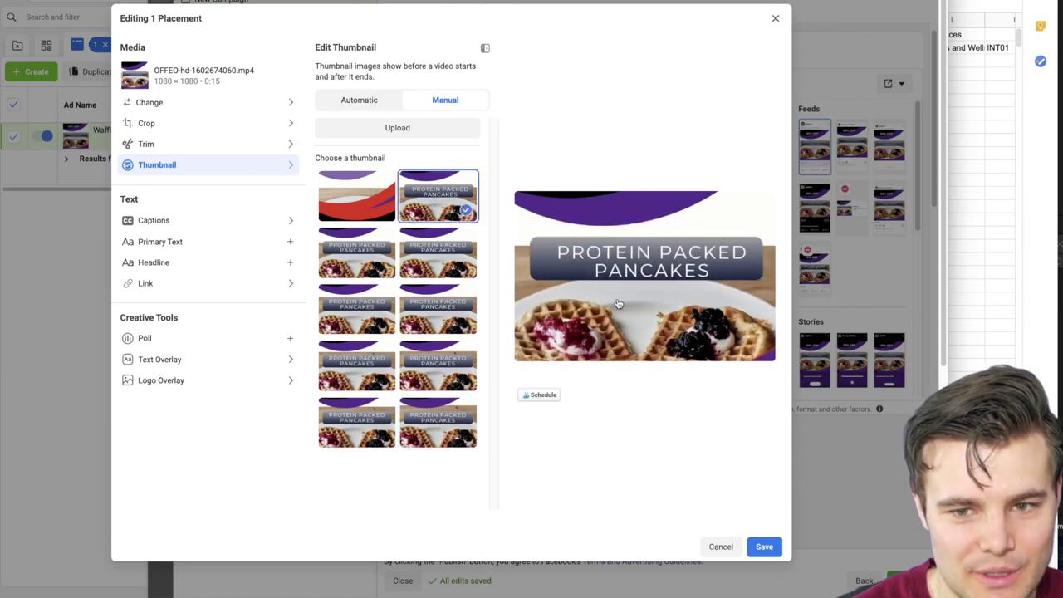
click(764, 547)
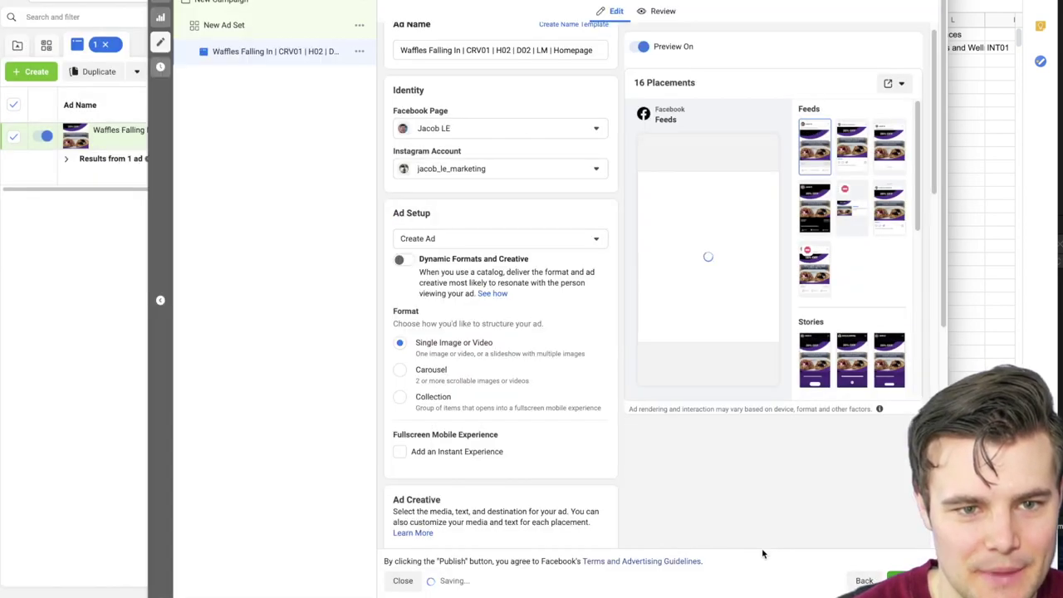
Step: Set a manual second-frame thumbnail for the Instagram Feed placement
click(854, 142)
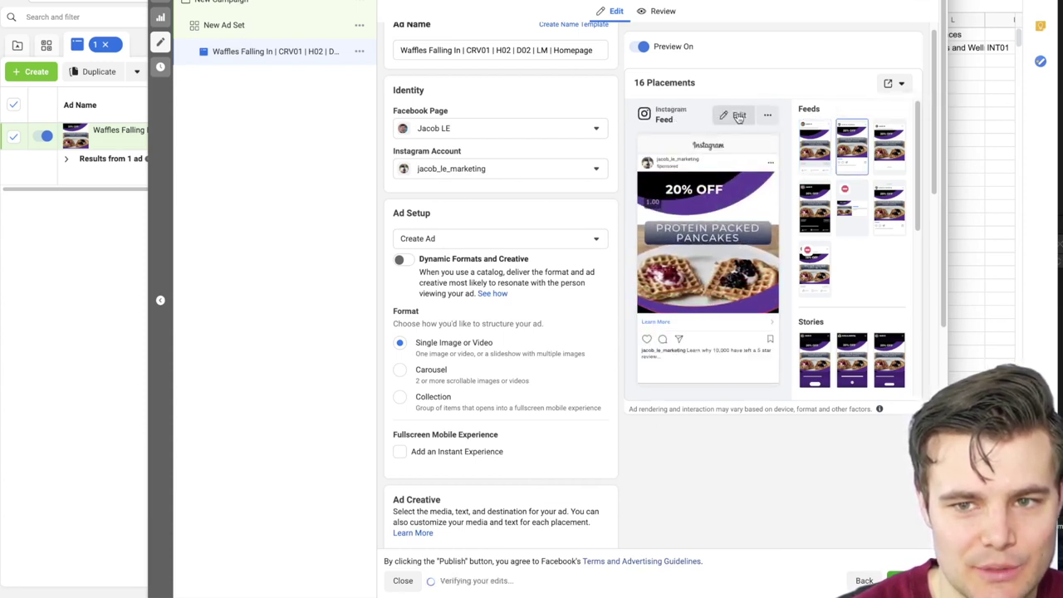
click(738, 116)
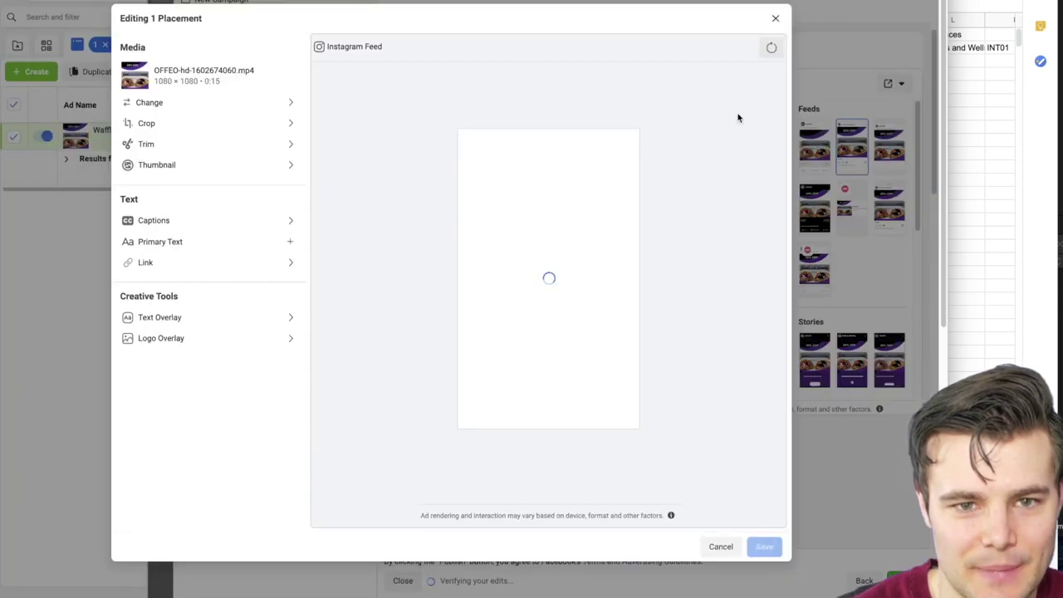
click(169, 165)
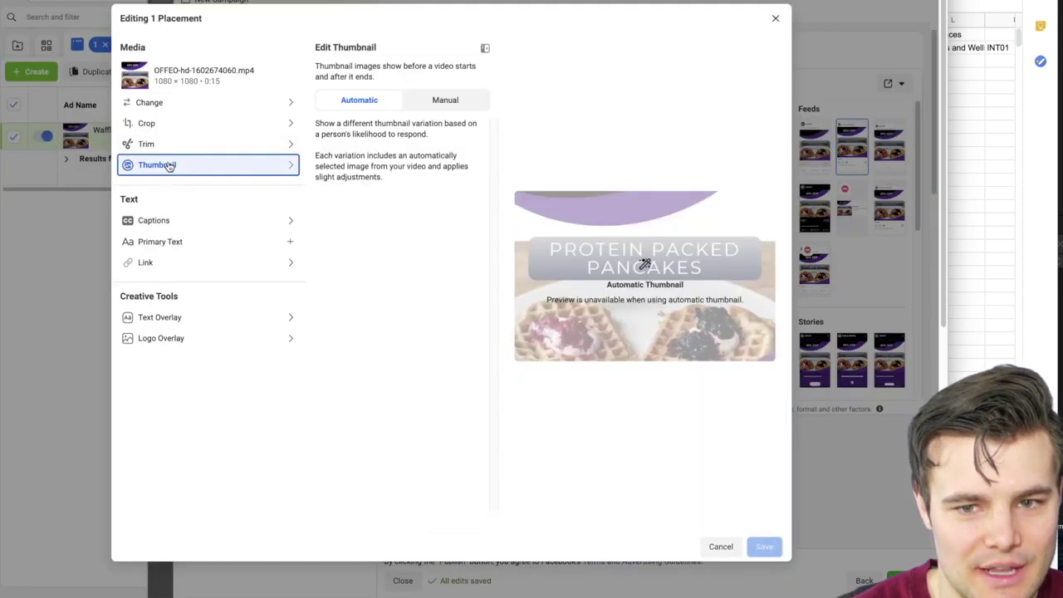
click(446, 102)
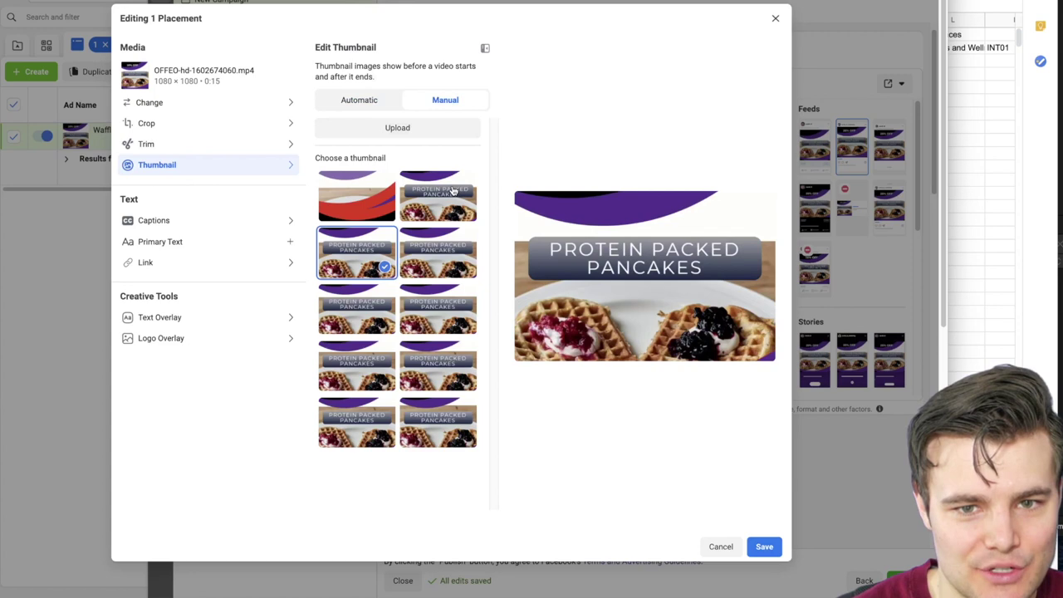
click(455, 193)
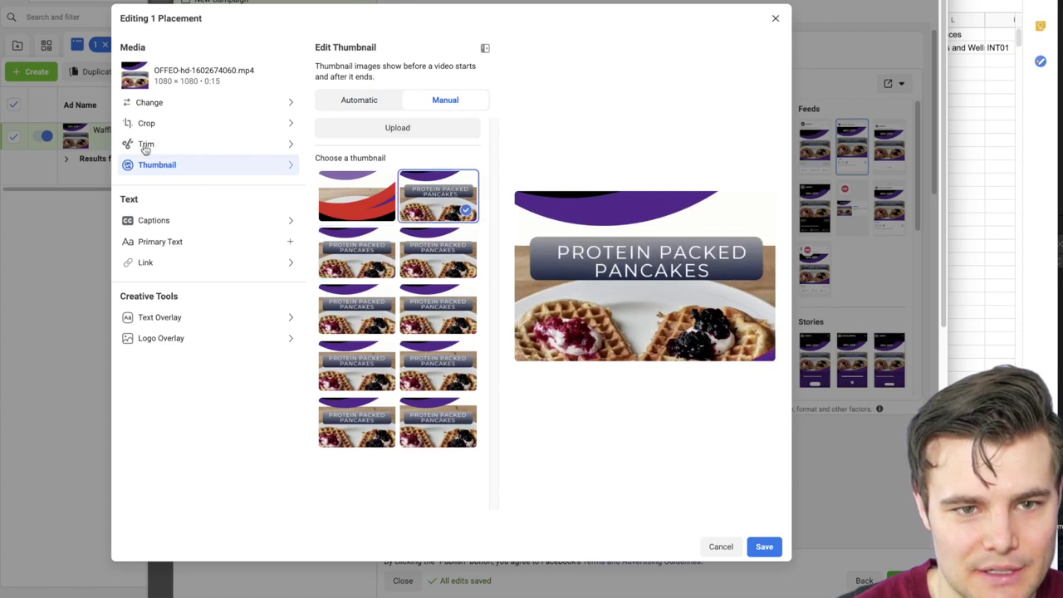
click(763, 547)
Step: Set a manually chosen thumbnail frame for the Facebook Marketplace placement
click(887, 154)
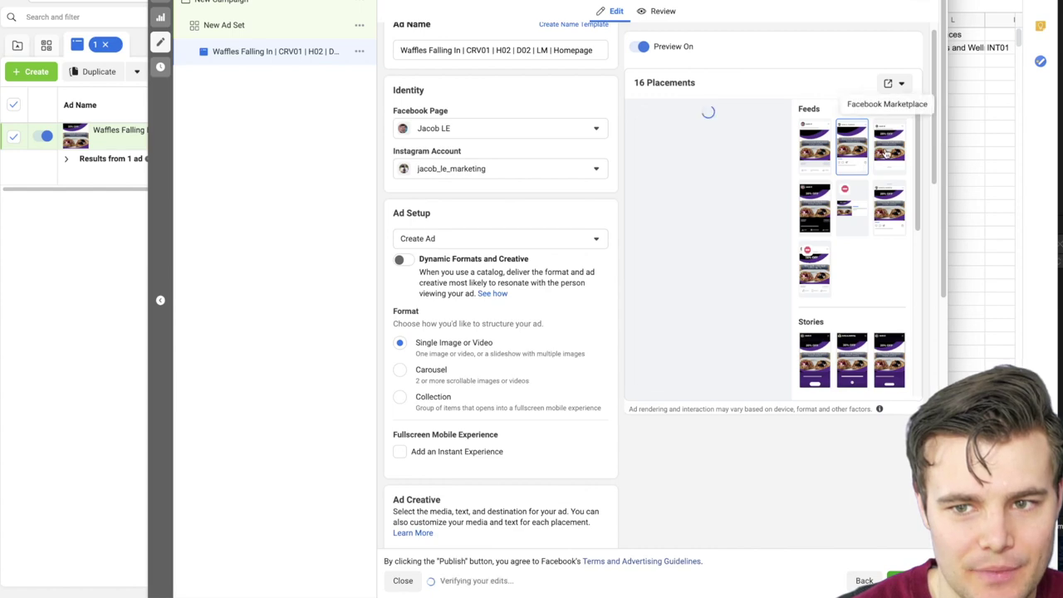
click(739, 115)
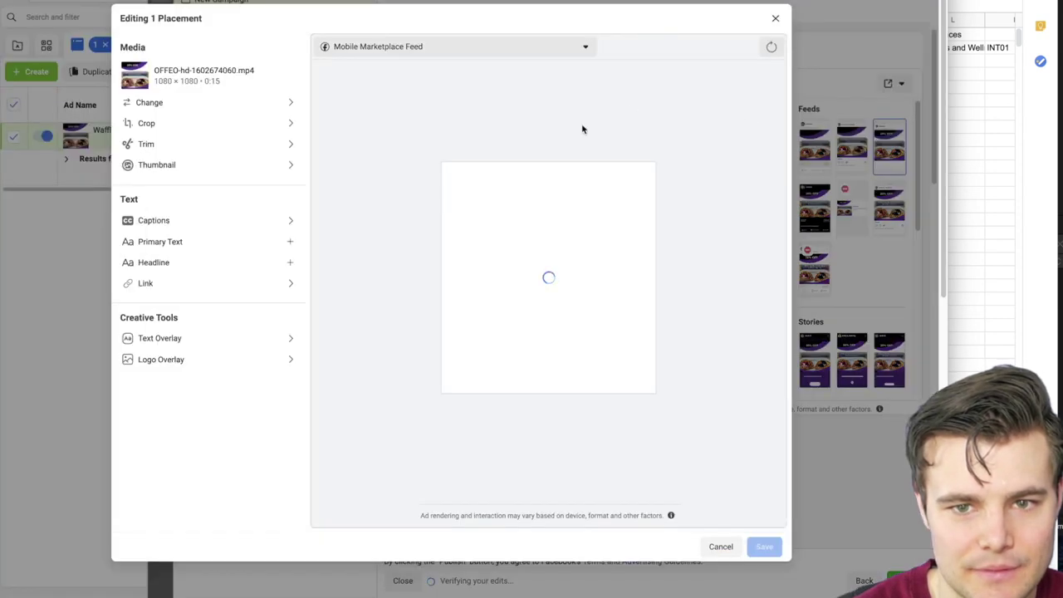
click(171, 163)
click(463, 100)
click(446, 191)
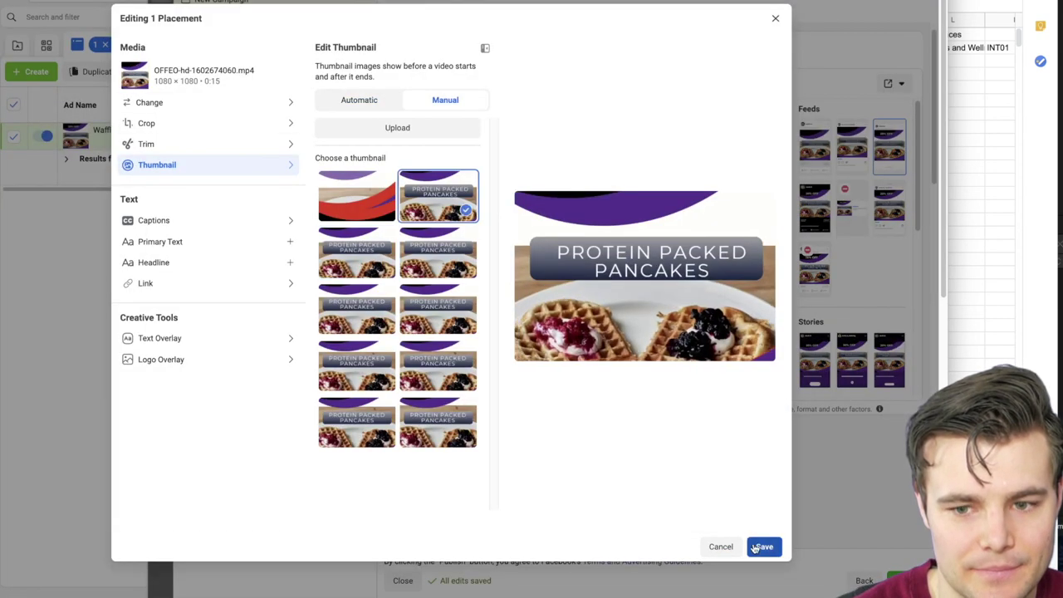
click(762, 547)
Step: Set a manual thumbnail for the Facebook Video Feeds placement, then preview Right Column
click(808, 198)
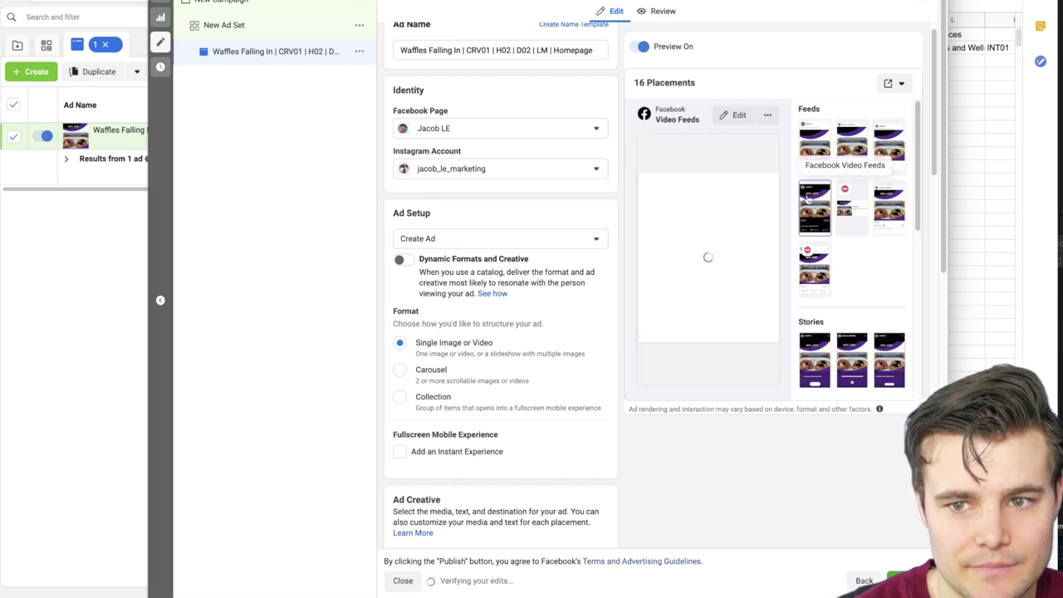
click(738, 116)
click(228, 165)
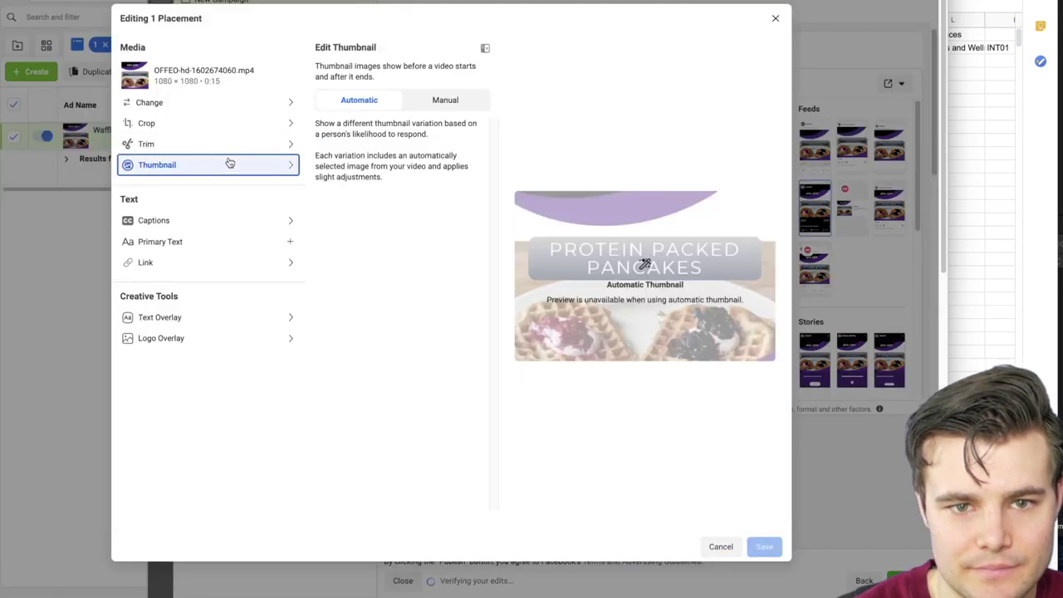
click(458, 100)
click(764, 546)
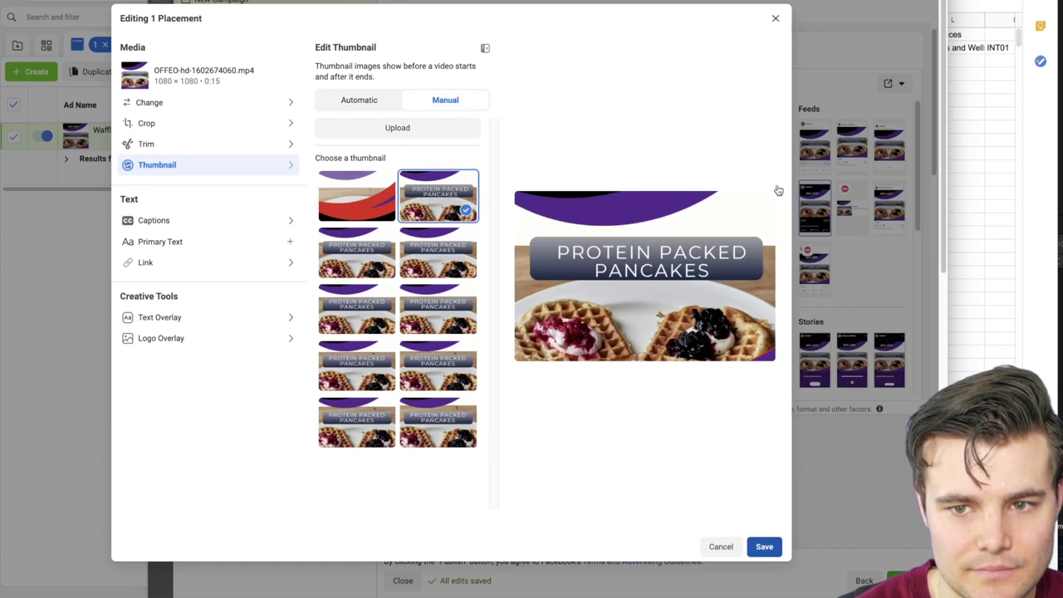
click(853, 213)
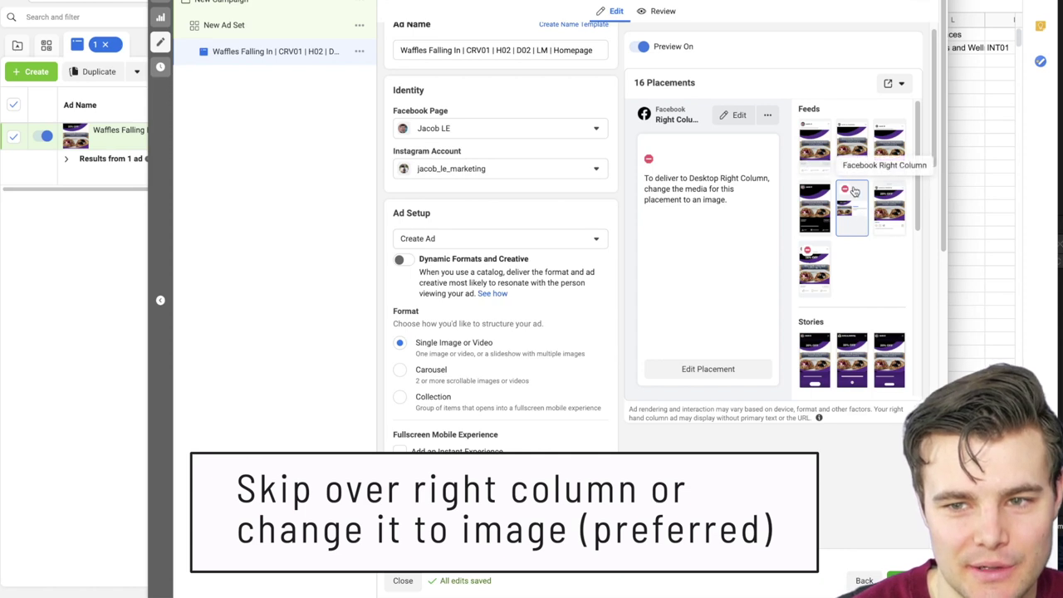
Step: Swap the Right Column video for the square 20% OFF pancakes image, then preview Groups Feed and Stories
click(739, 116)
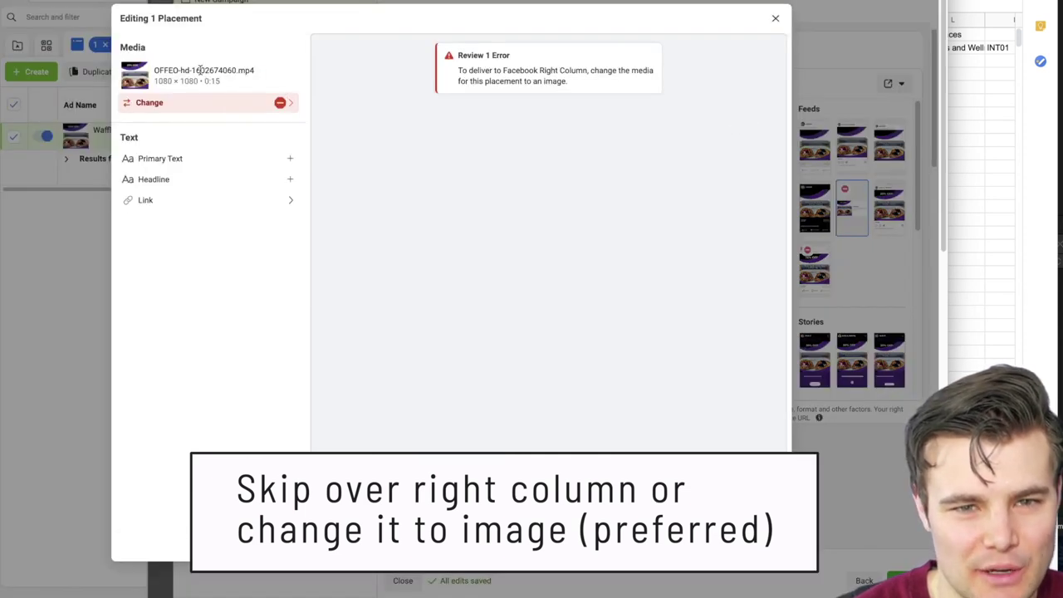
click(158, 103)
click(475, 187)
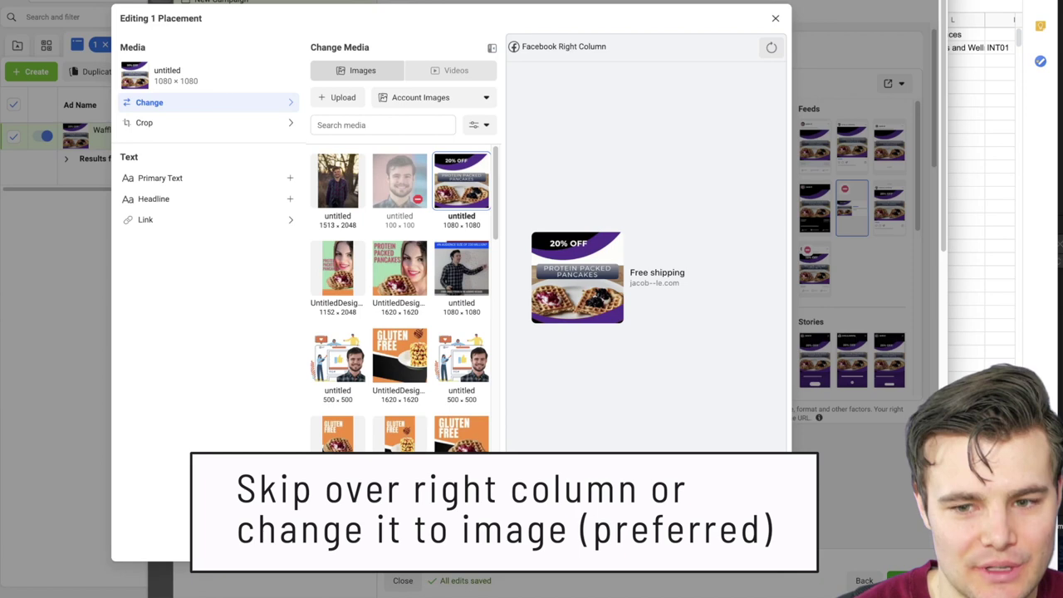
click(752, 544)
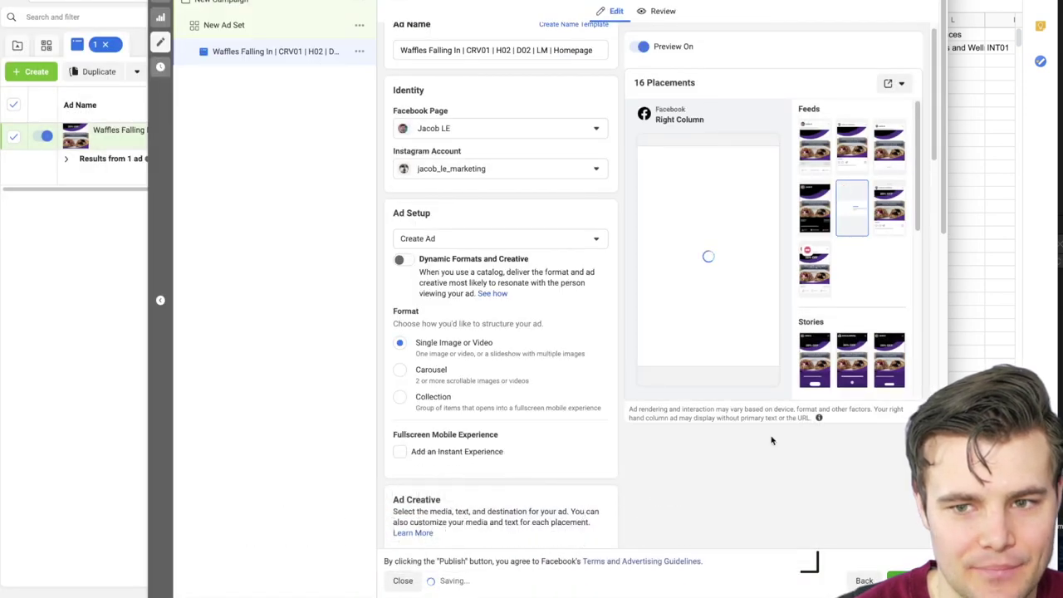
click(804, 178)
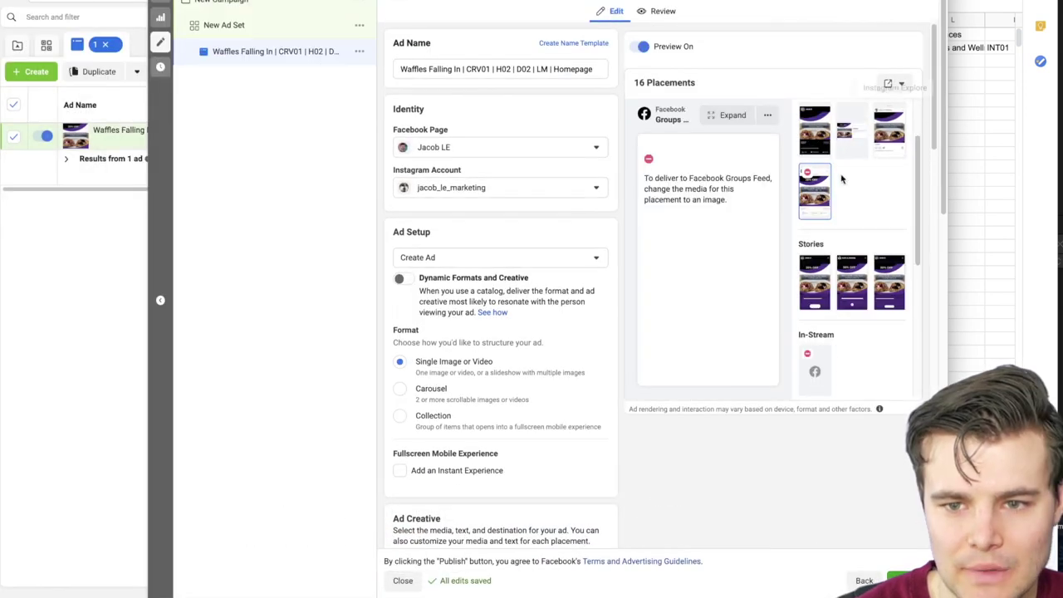
click(818, 298)
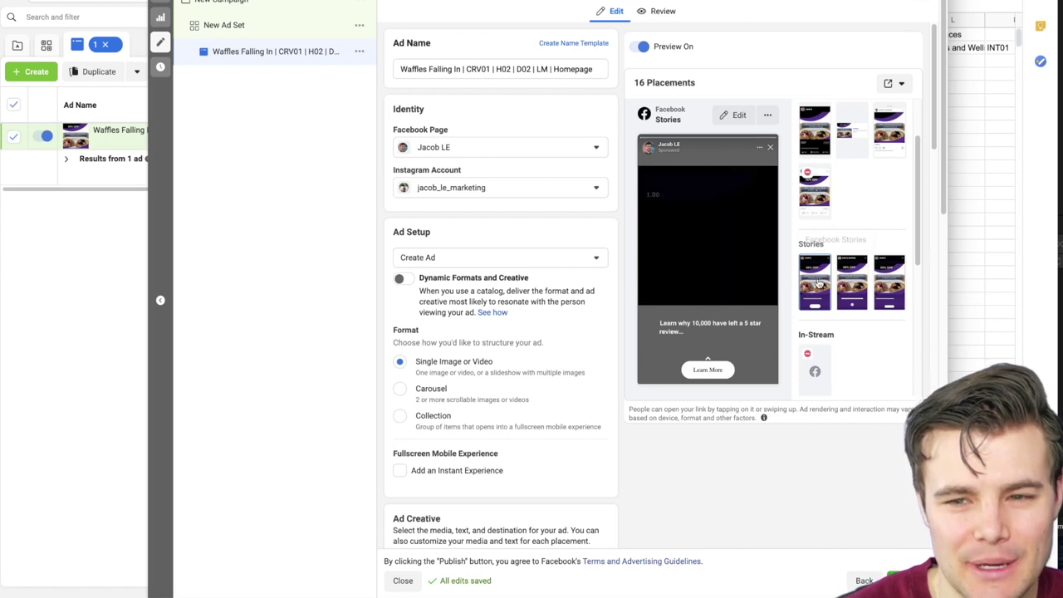
Step: Edit the Facebook Stories placement and try a 9:16 vertical crop of the video, nudging the crop left
click(739, 116)
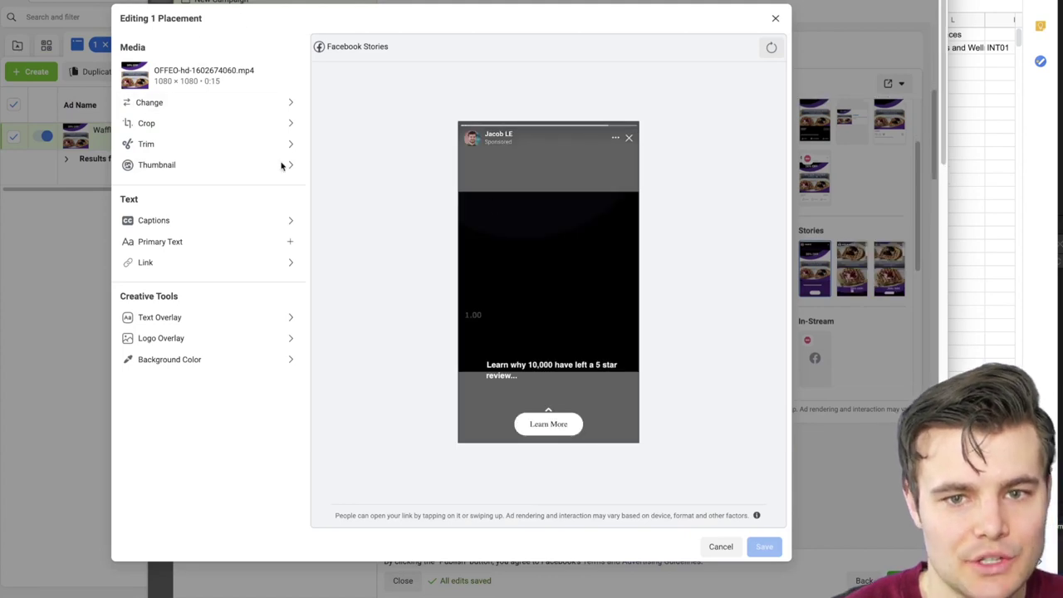
click(215, 123)
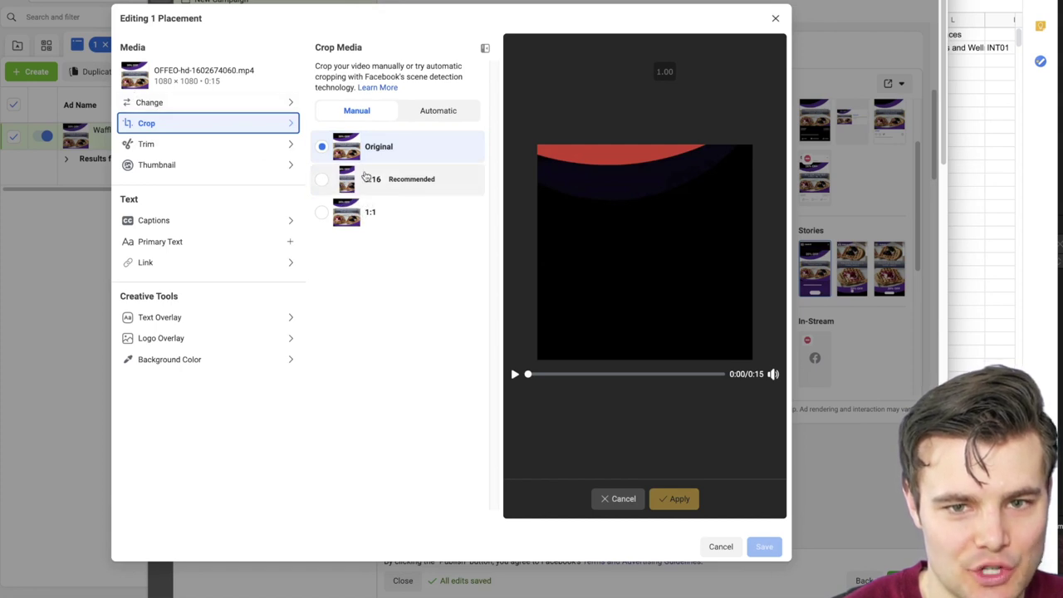
click(321, 180)
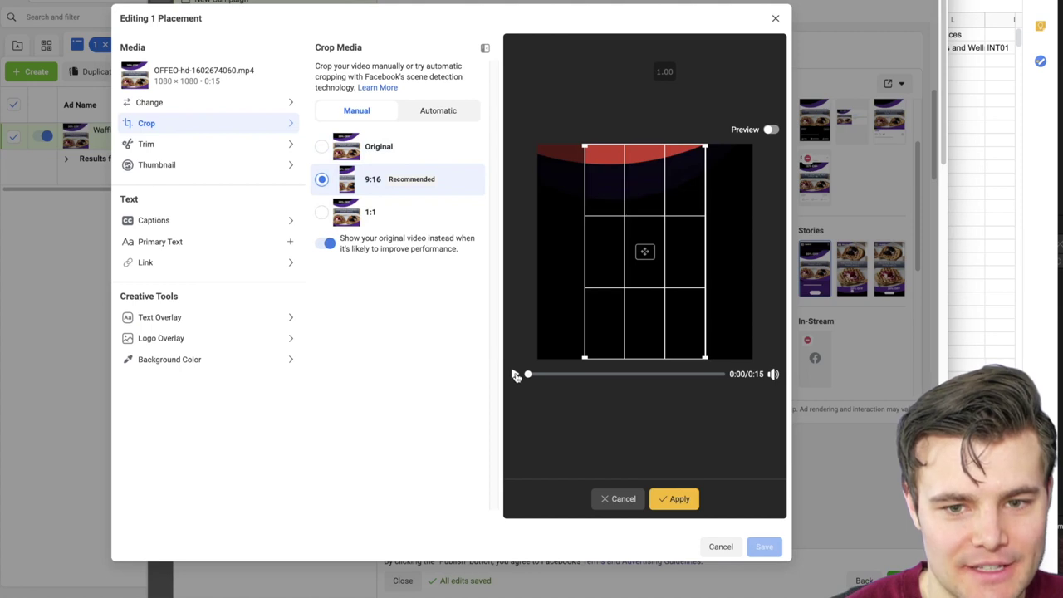
click(516, 376)
click(516, 375)
drag(627, 274, 598, 266)
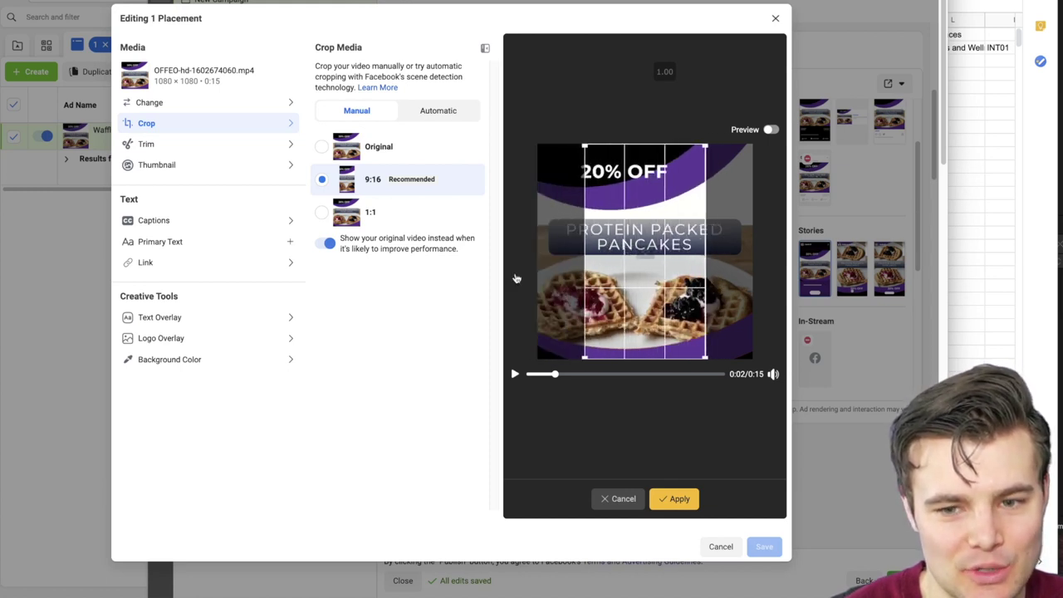
Step: Swap in the Protein Packed Pancakes video and choose its thumbnail frame manually
click(187, 105)
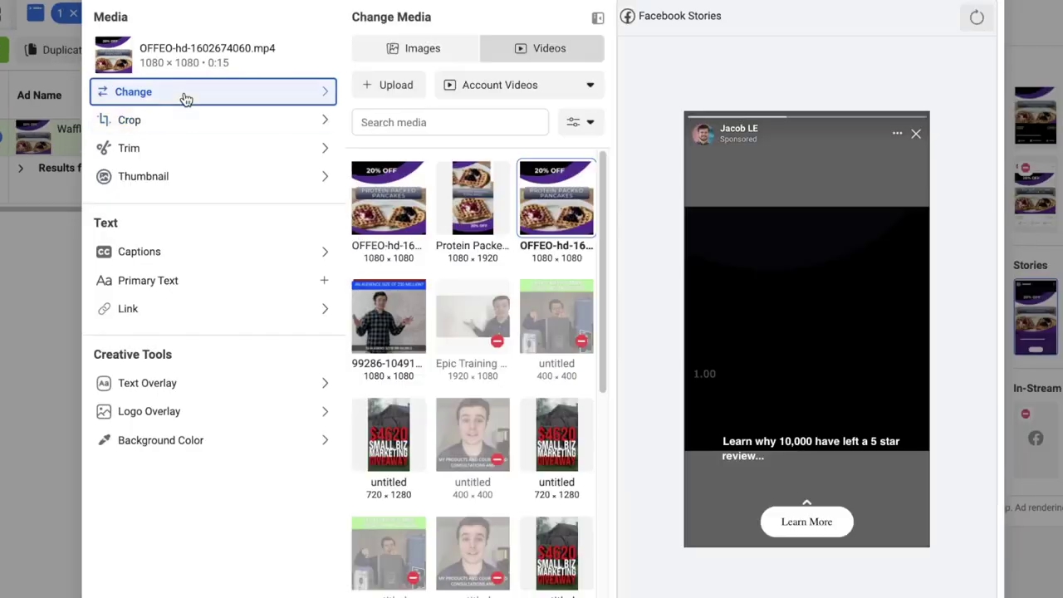
click(480, 196)
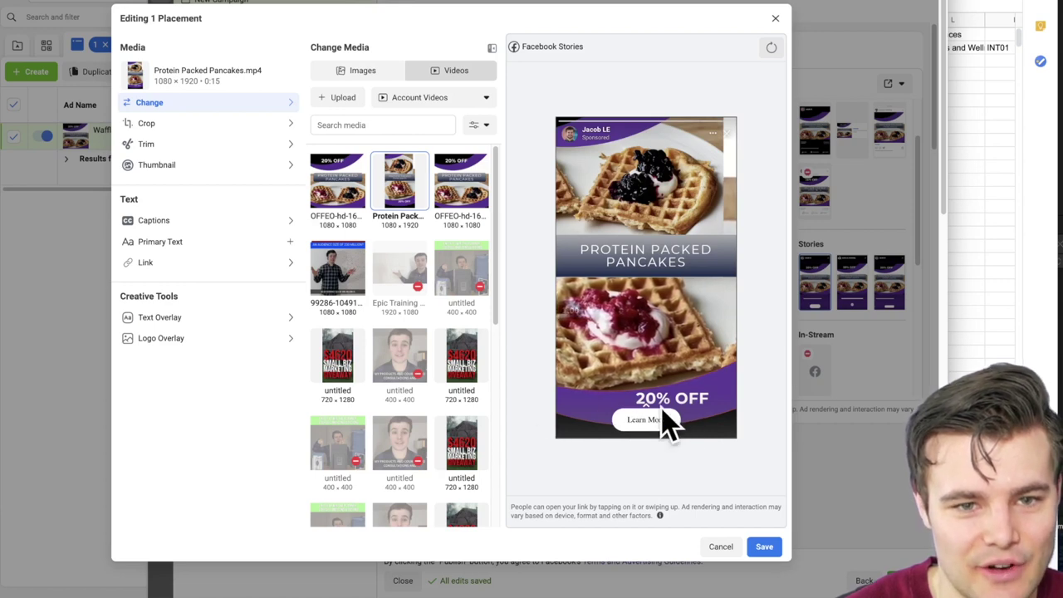
click(204, 164)
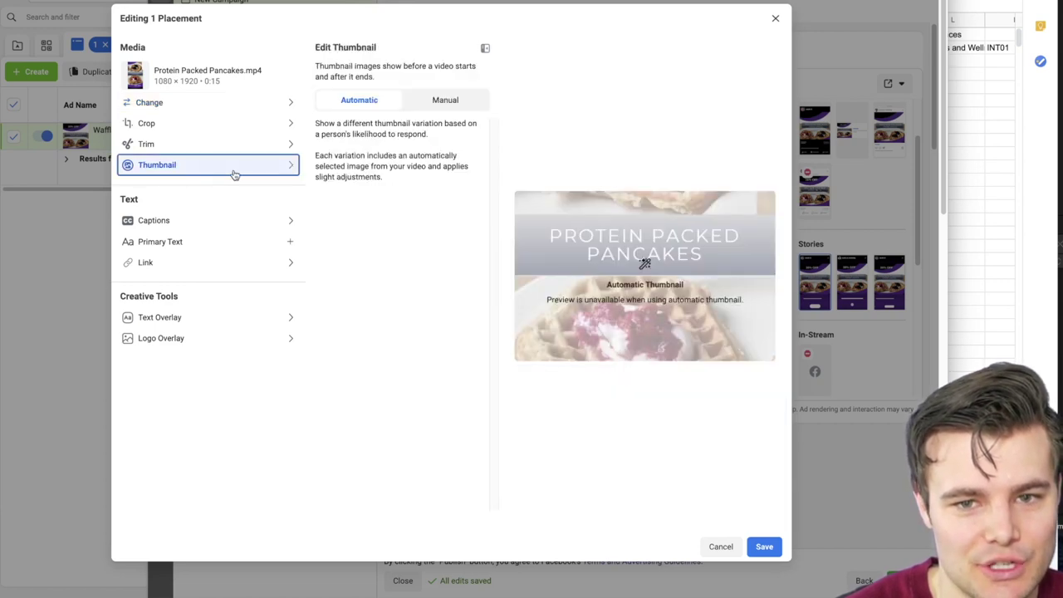
click(444, 100)
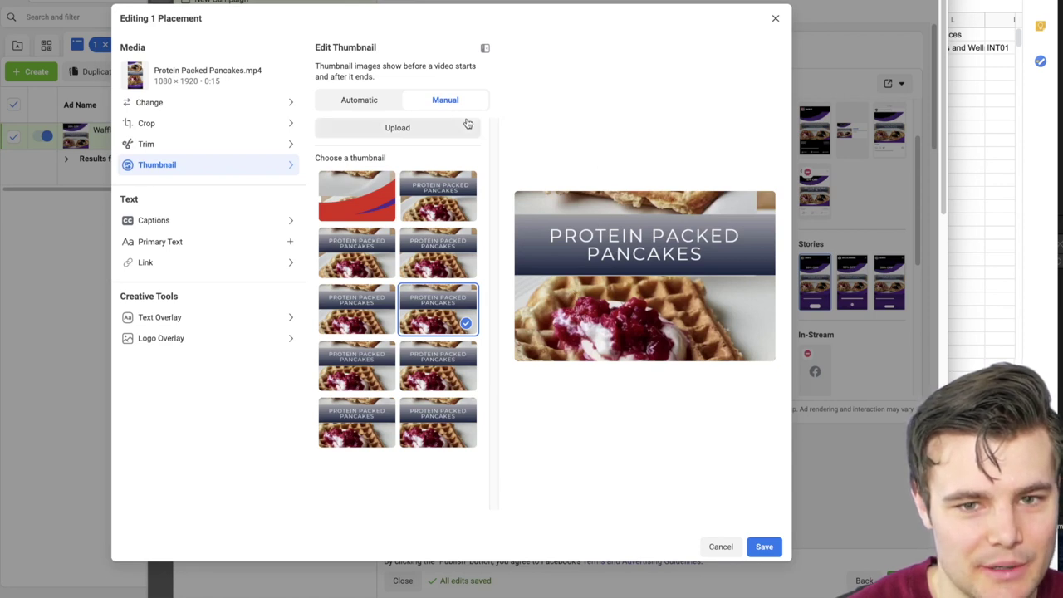
click(163, 223)
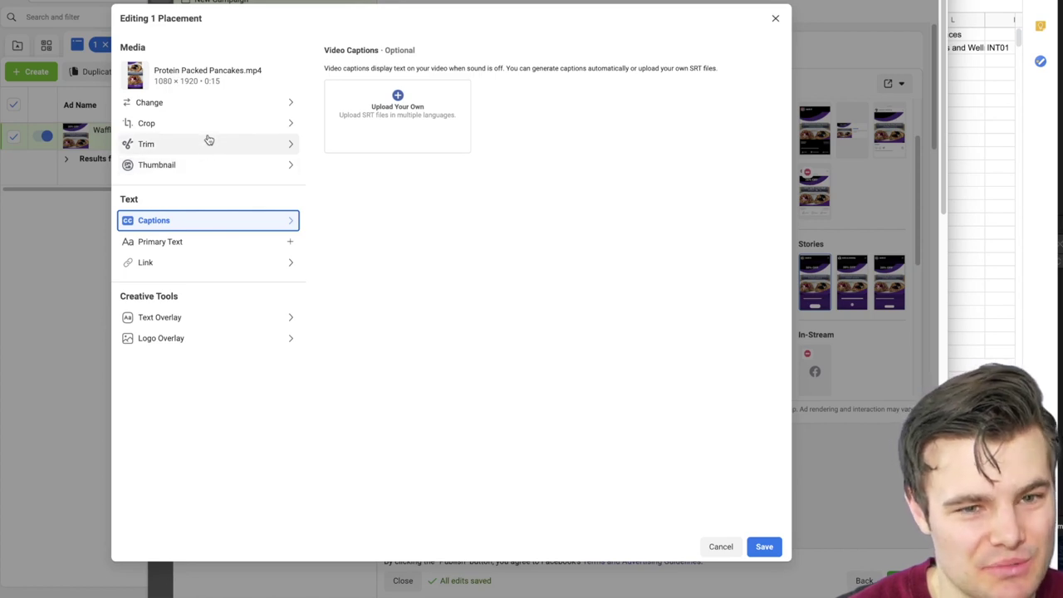
click(206, 164)
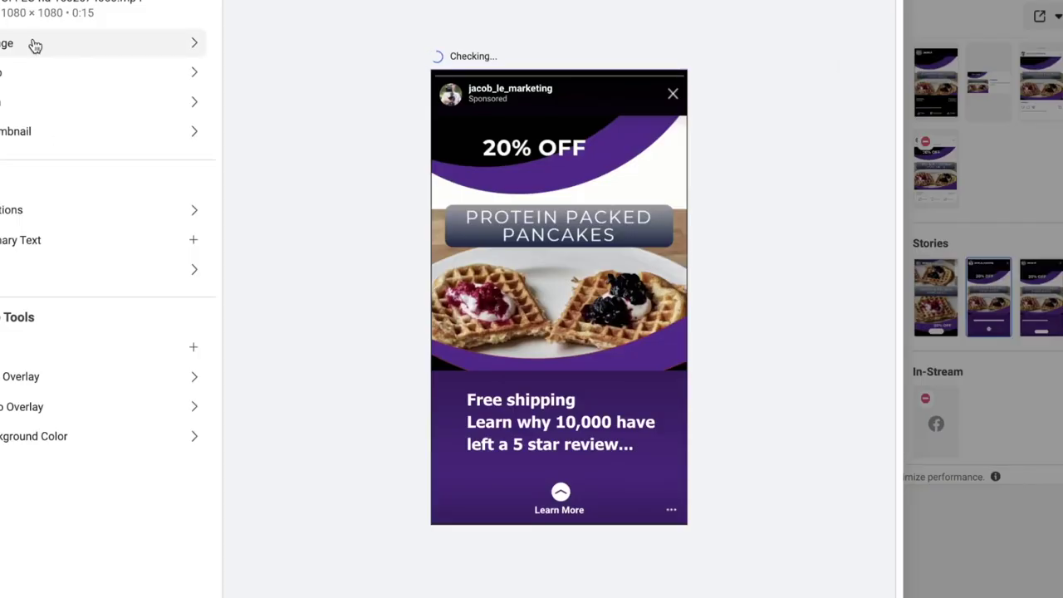
click(33, 43)
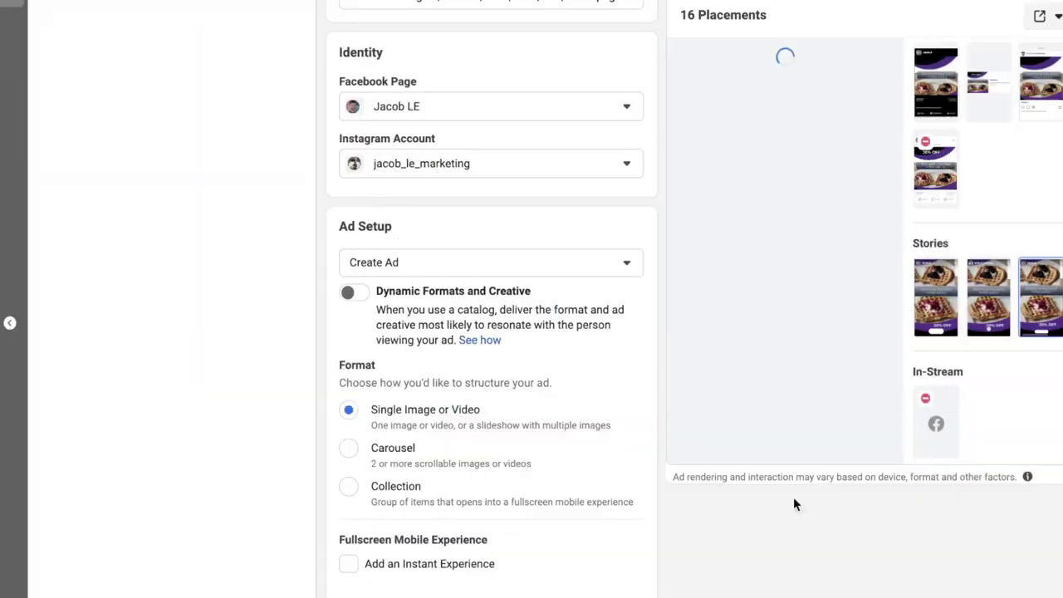
Step: Preview the Messenger Stories placement and scroll through the ad form to review its fields
click(936, 241)
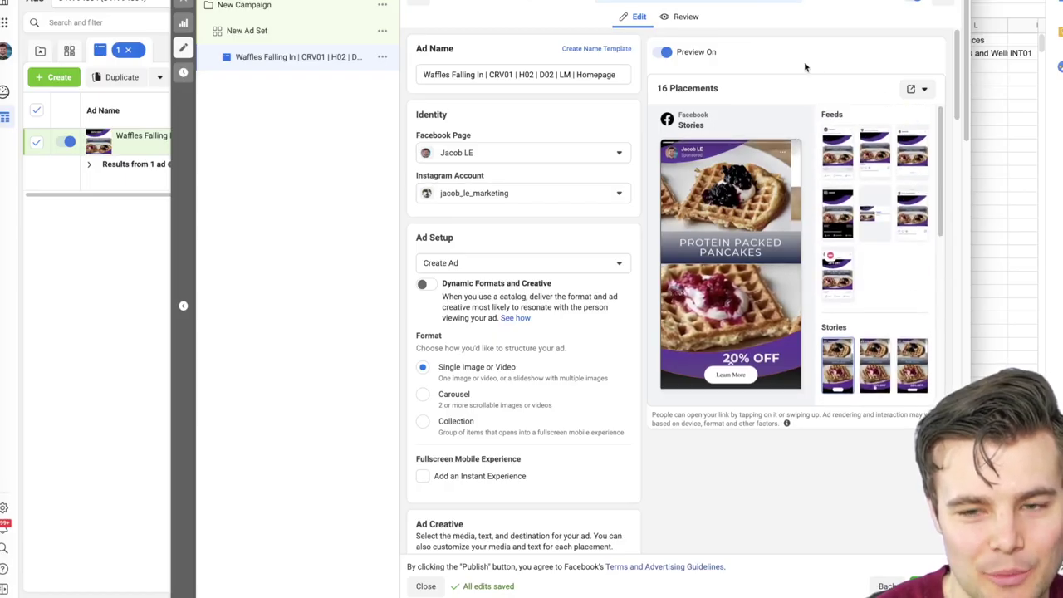
drag(941, 131, 937, 221)
drag(955, 105, 902, 465)
scroll(901, 465, down, 1)
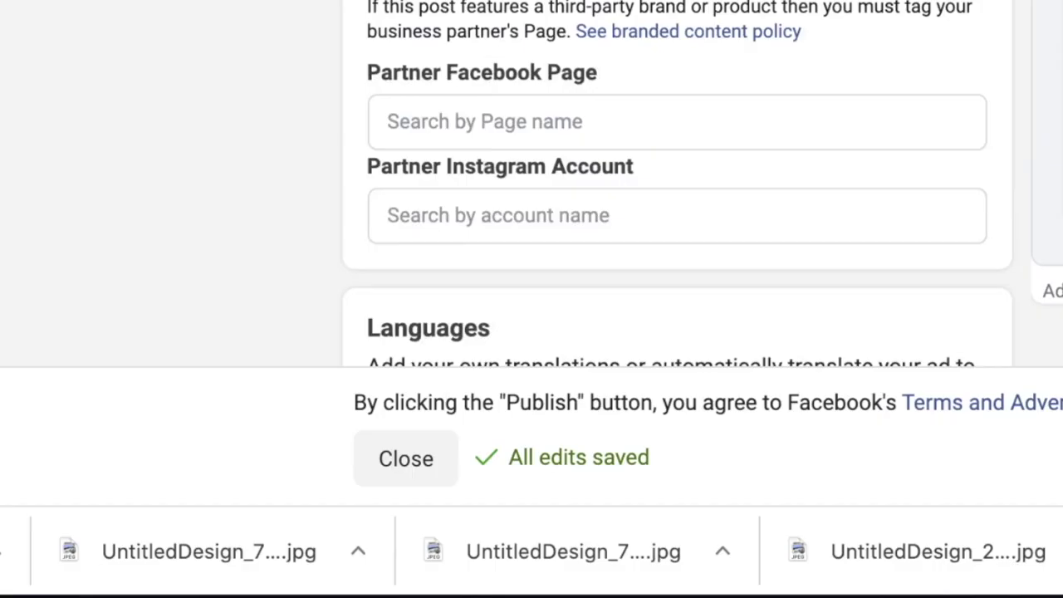
scroll(677, 183, down, 10)
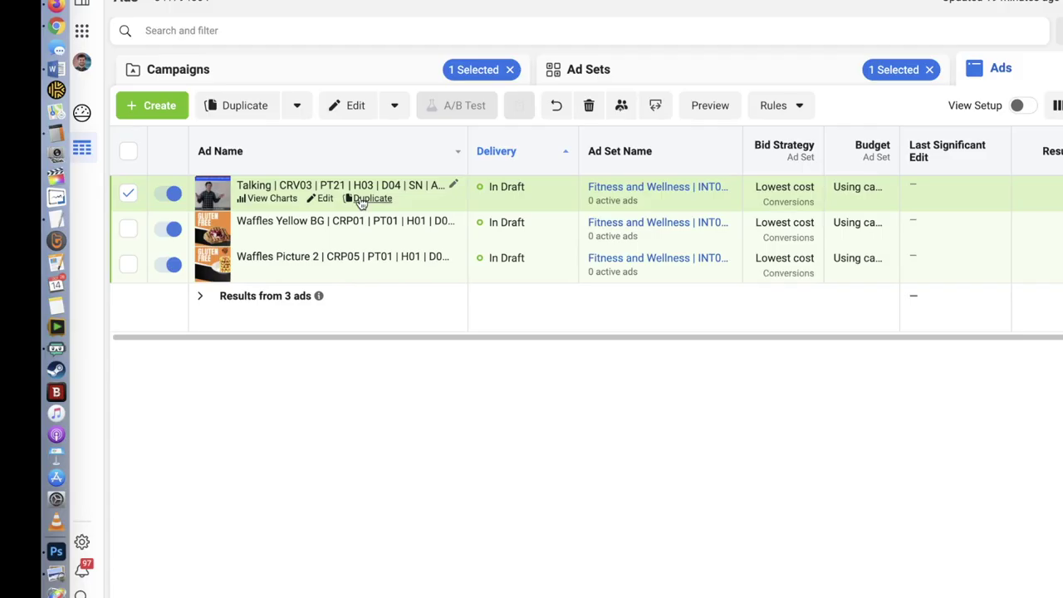
Step: Duplicate the Talking ad into its campaign and upload UntitledDesign_326858168.jpg from Downloads as its image
click(370, 199)
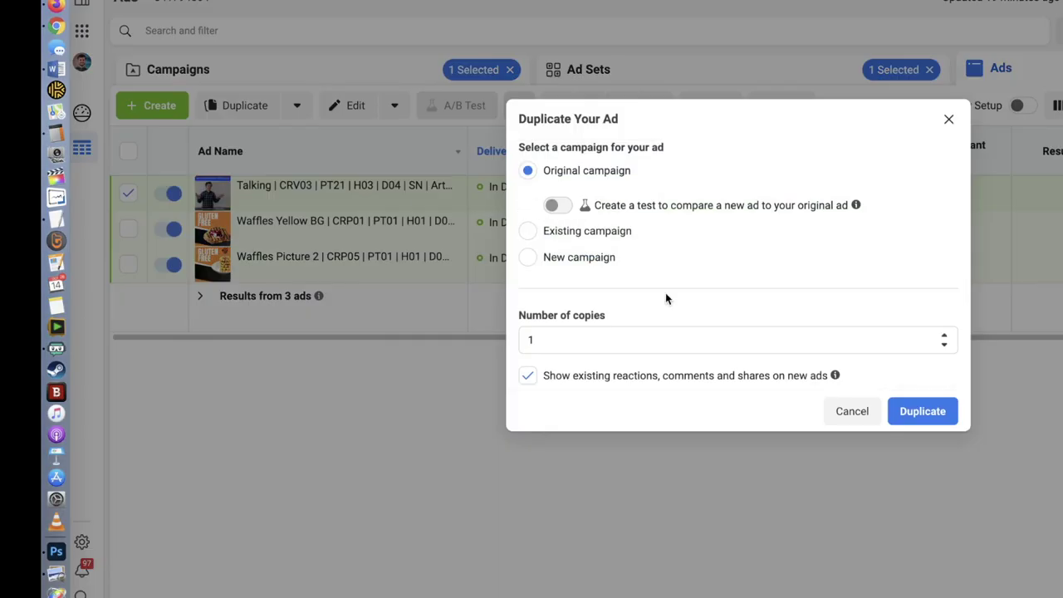
click(947, 416)
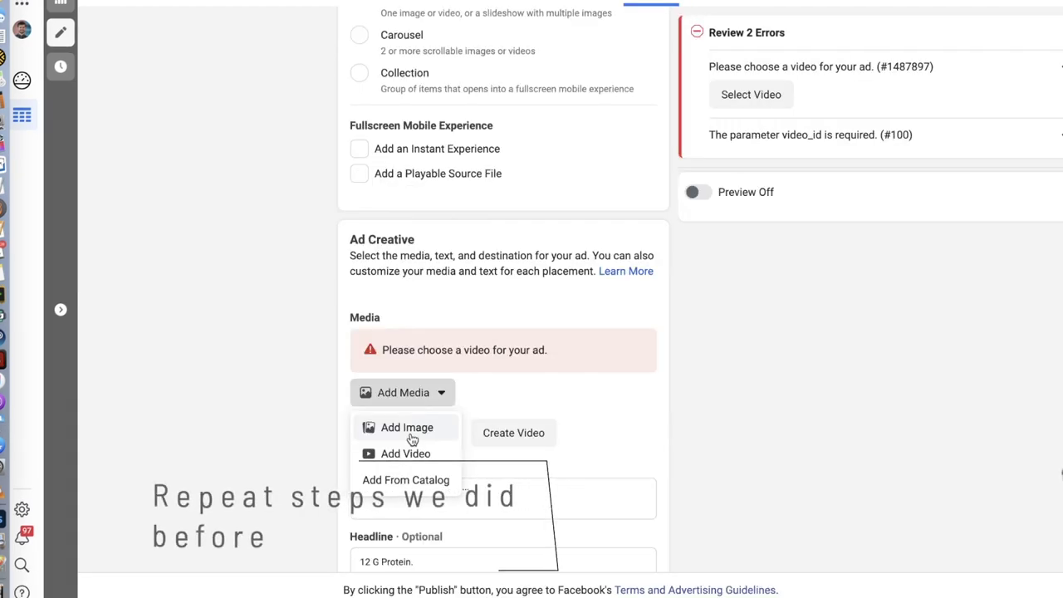
click(408, 426)
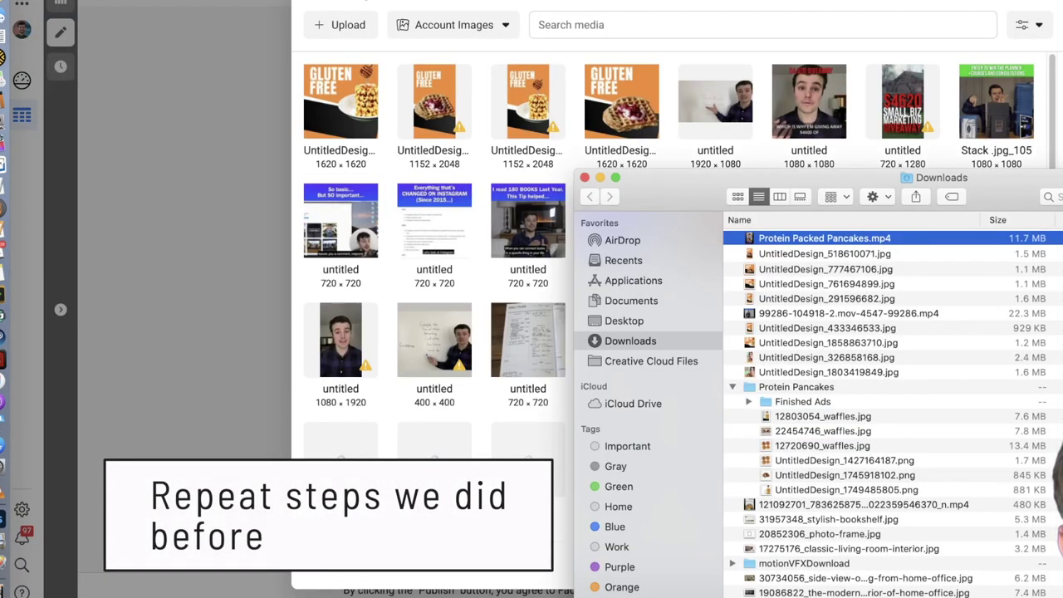
click(822, 372)
click(391, 37)
click(391, 37)
key(super+Tab)
drag(822, 372, 665, 68)
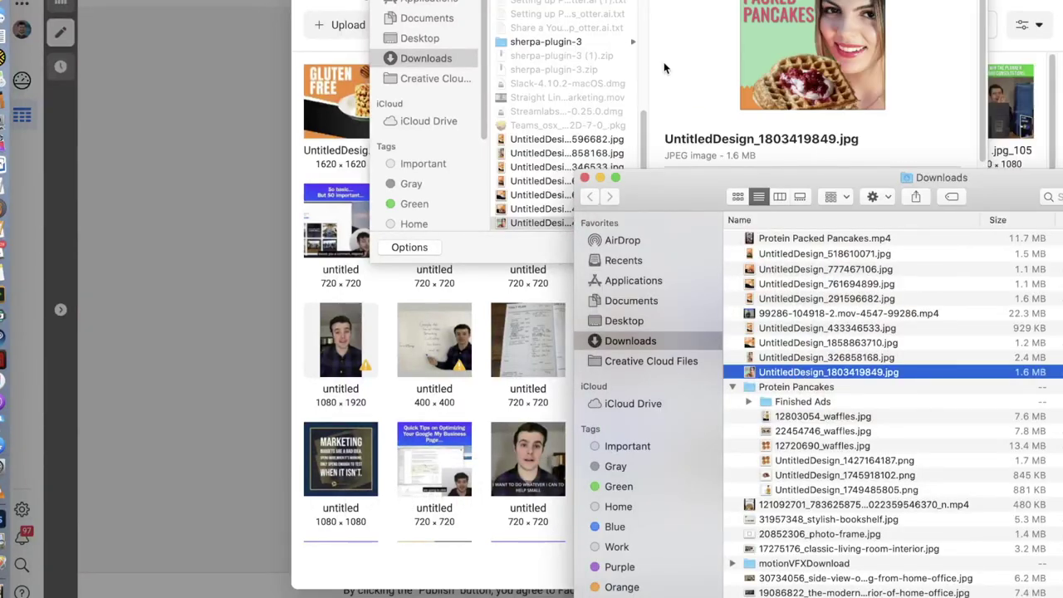
key(Return)
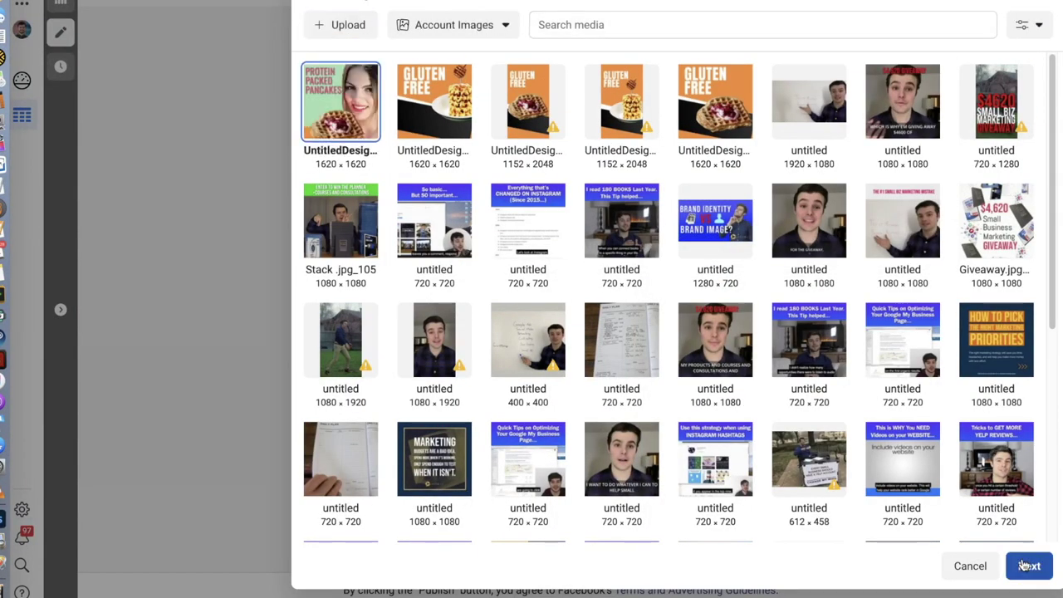
click(1029, 566)
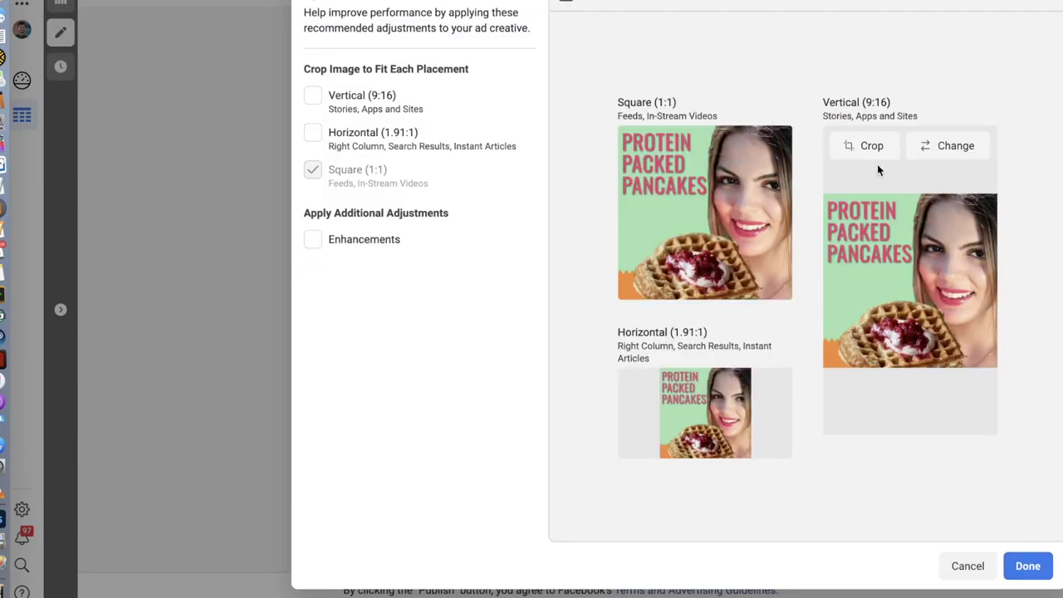
Step: Replace the vertical crop's image with the uploaded pancake image and accept the placement crops
click(929, 146)
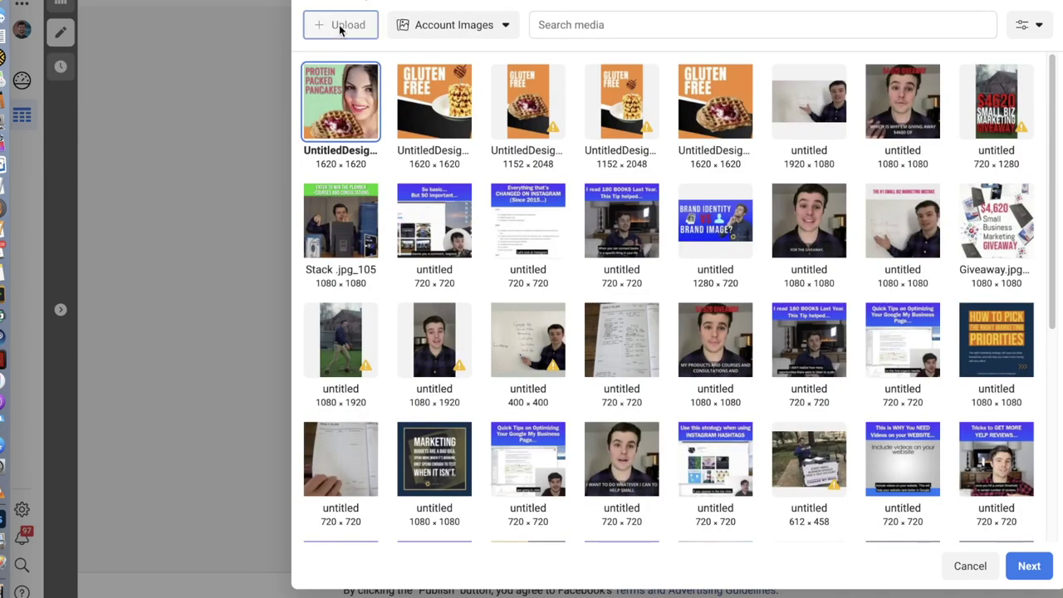
click(339, 29)
click(812, 290)
key(space)
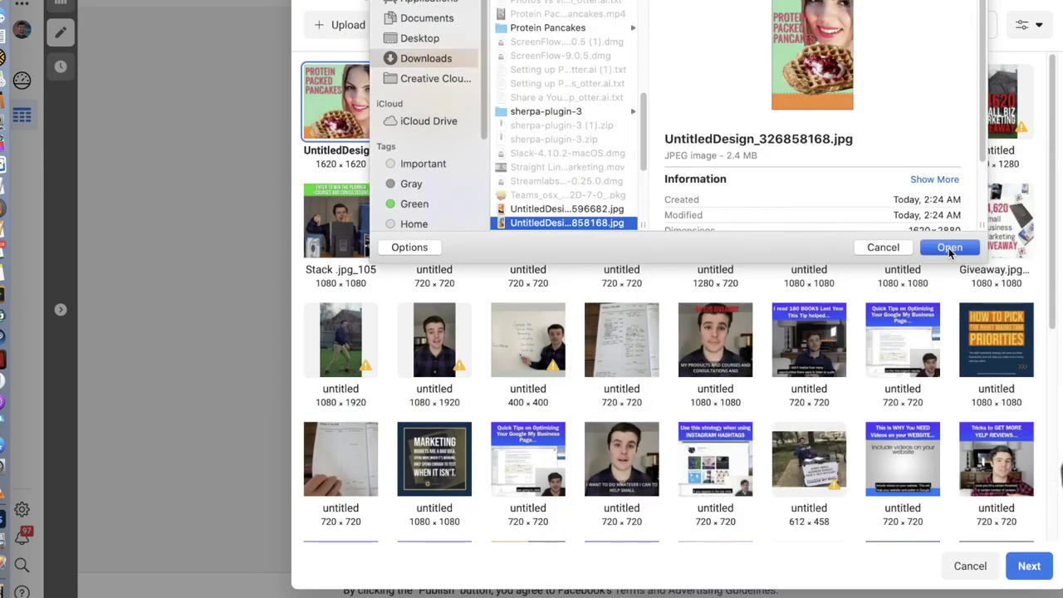
click(949, 246)
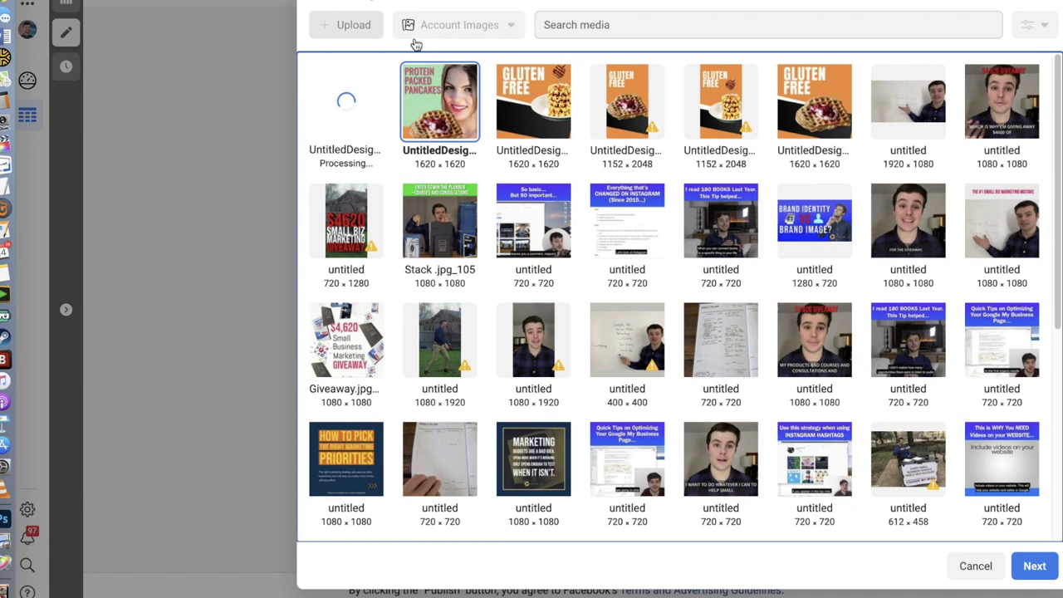
click(1034, 565)
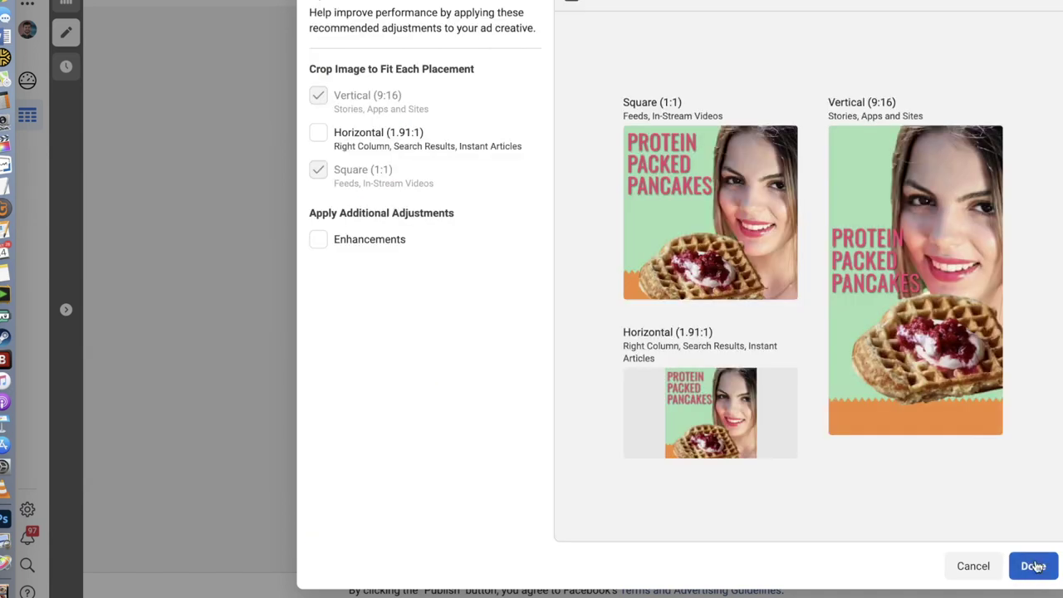
key(Return)
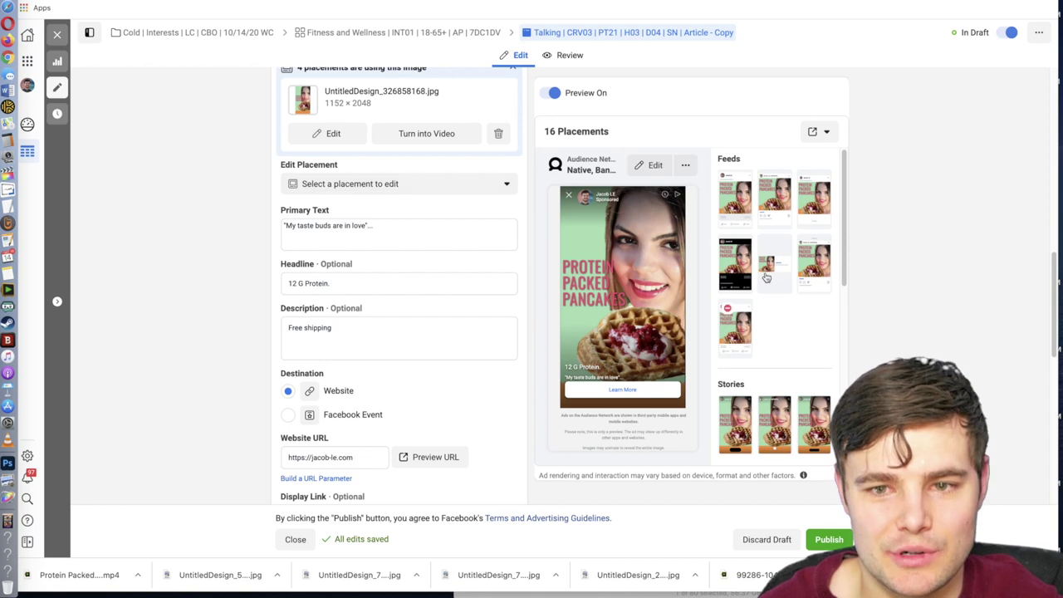
Step: Change PT21 to PT02 in the copied ad's name and close the ad editor
scroll(766, 281, down, 5)
scroll(405, 189, down, 3)
scroll(268, 189, up, 2)
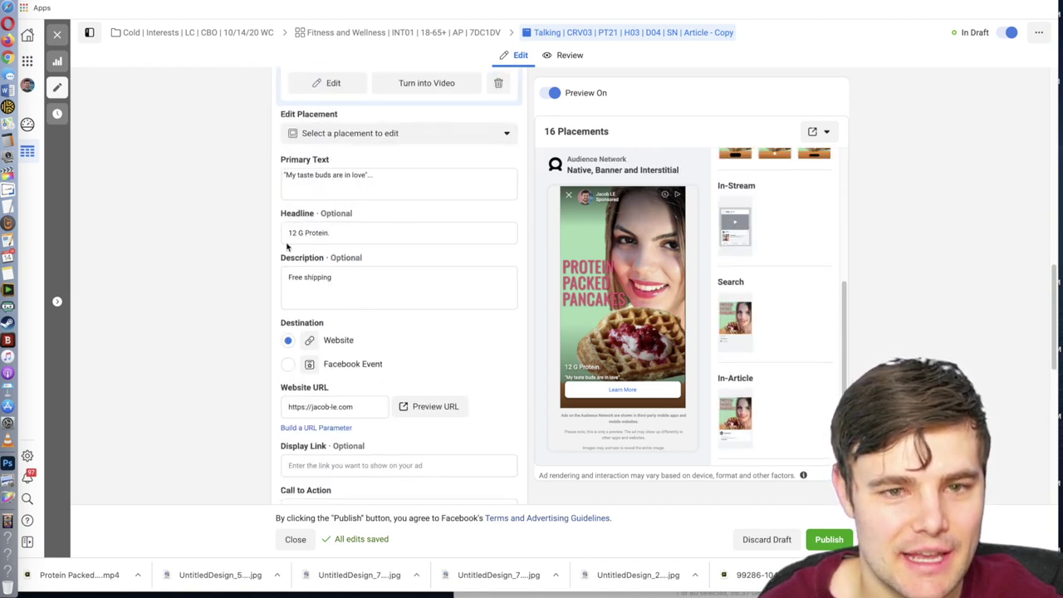
scroll(206, 312, down, 2)
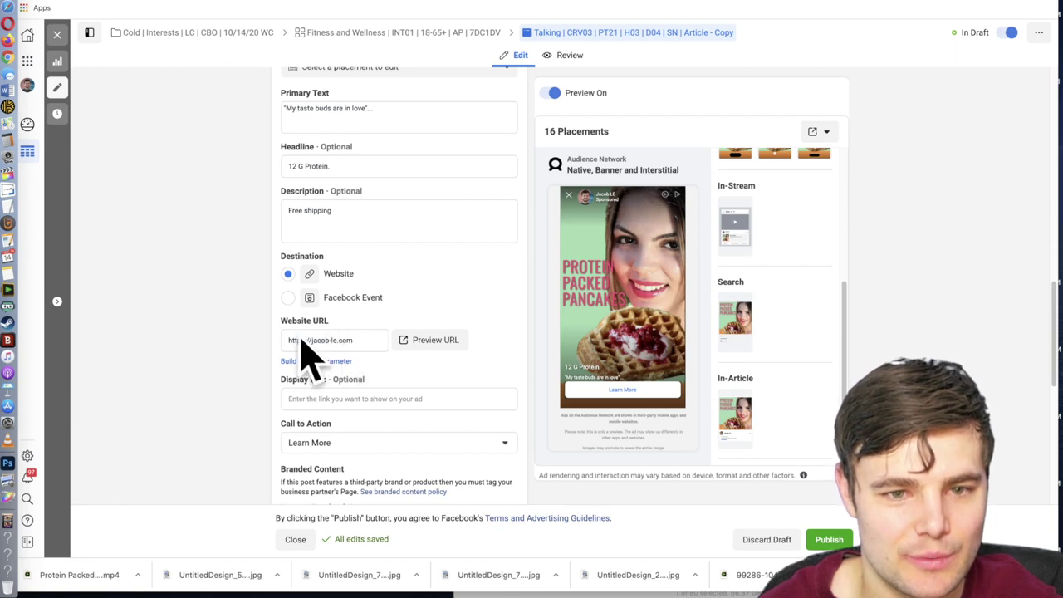
scroll(195, 316, up, 8)
scroll(203, 274, up, 5)
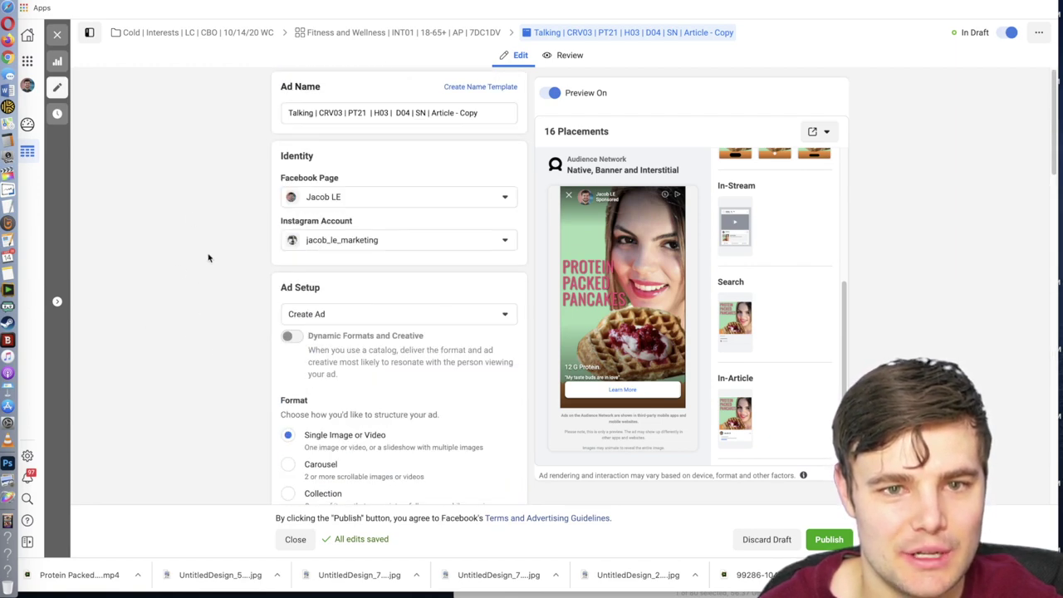
click(360, 116)
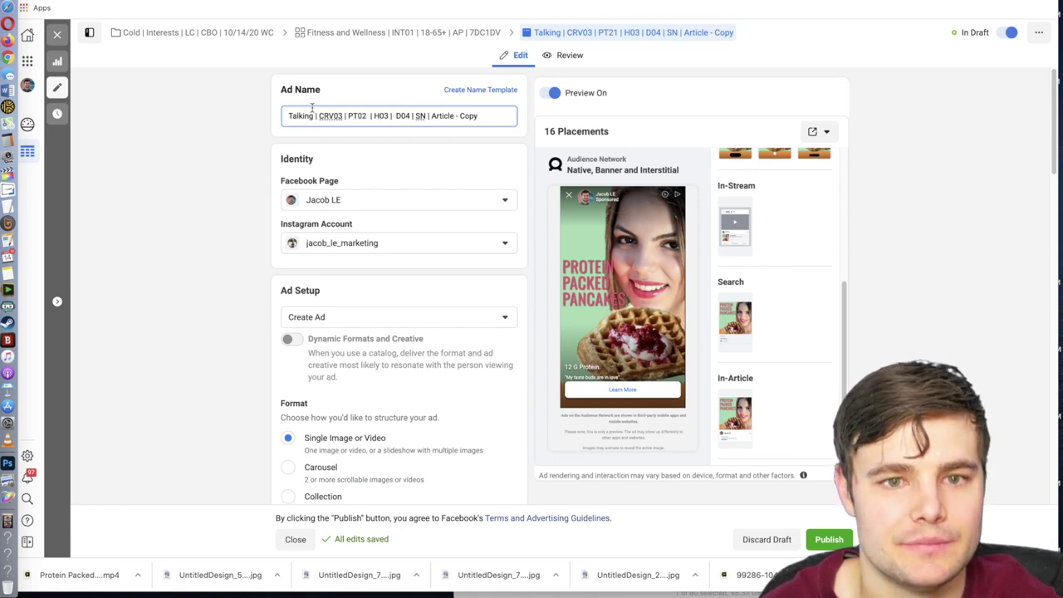
scroll(209, 240, down, 10)
click(297, 540)
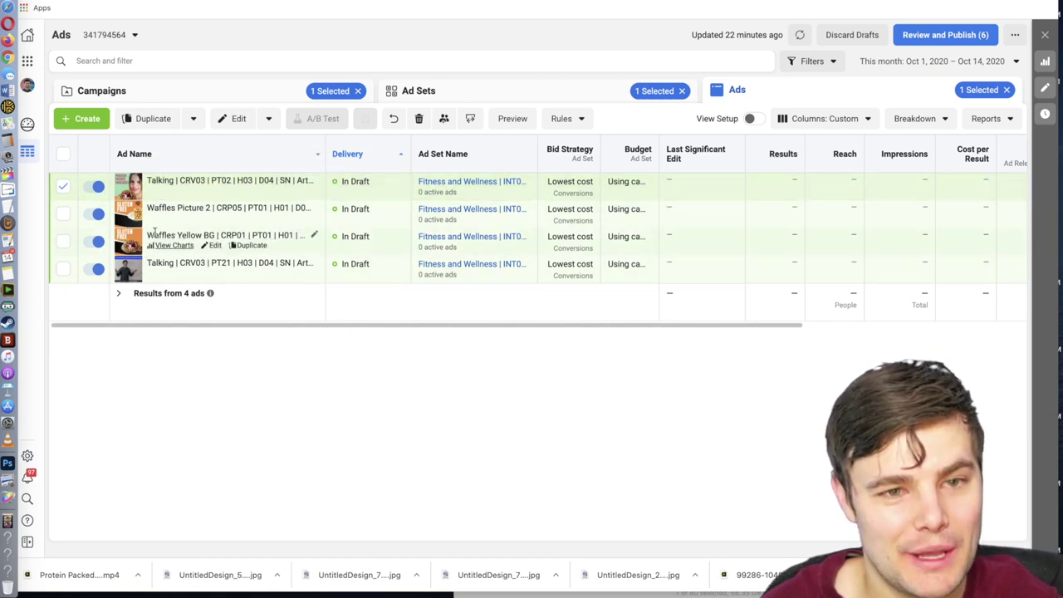
Step: Switch to the campaign's Ad Sets tab to reach the Fitness and Wellness ad set
click(557, 93)
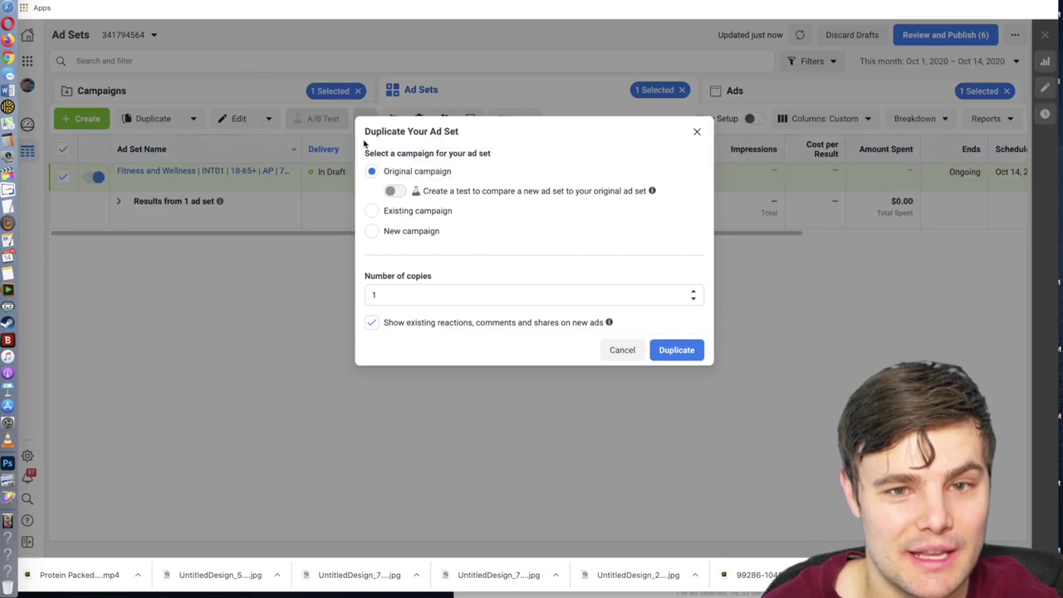
Step: Duplicate the Fitness and Wellness ad set and select 'Fitness and Wellness' in the copy's name
click(680, 348)
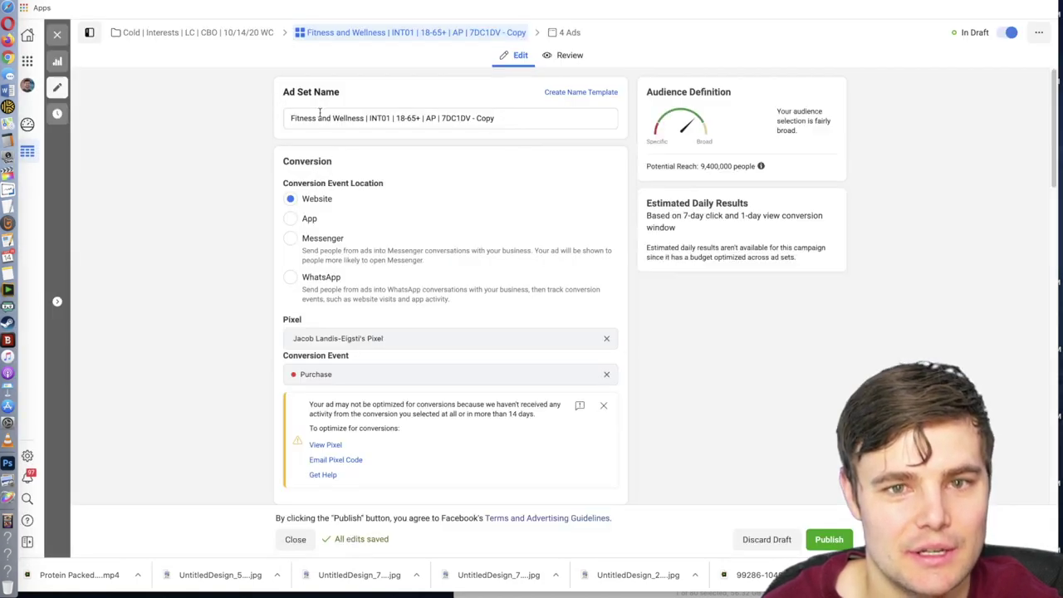
click(363, 118)
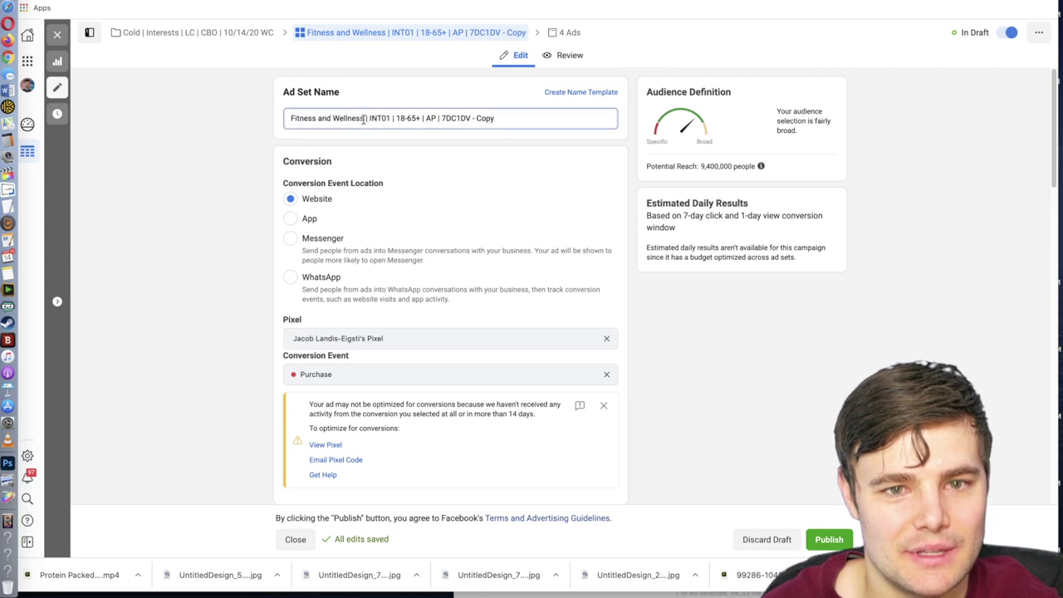
shift+click(293, 118)
Step: Search detailed-targeting interests for waffle, then larabar, and add the Lärabar interest
scroll(343, 202, down, 10)
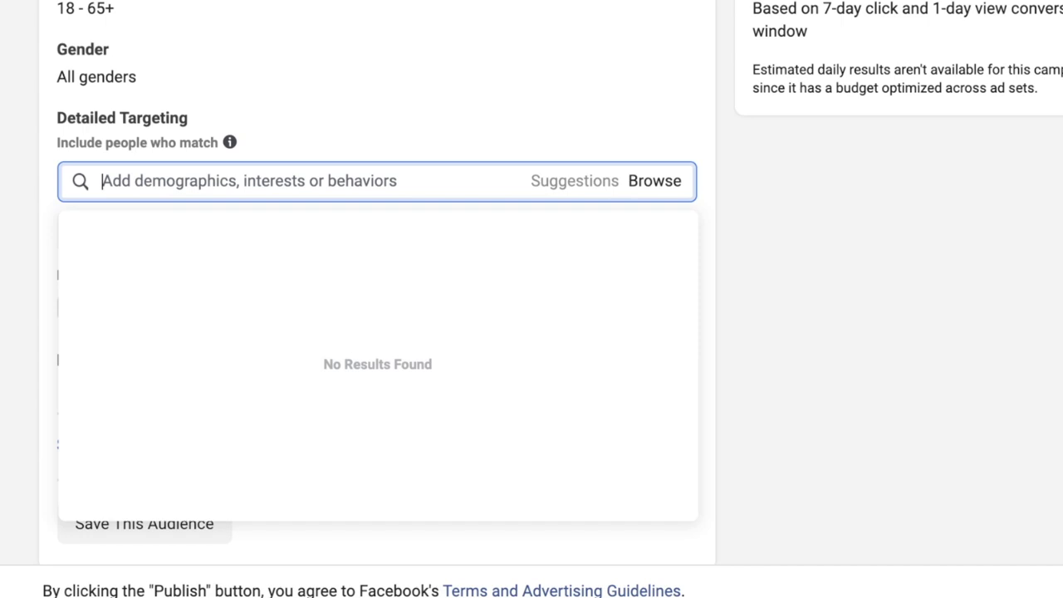
text(waffle)
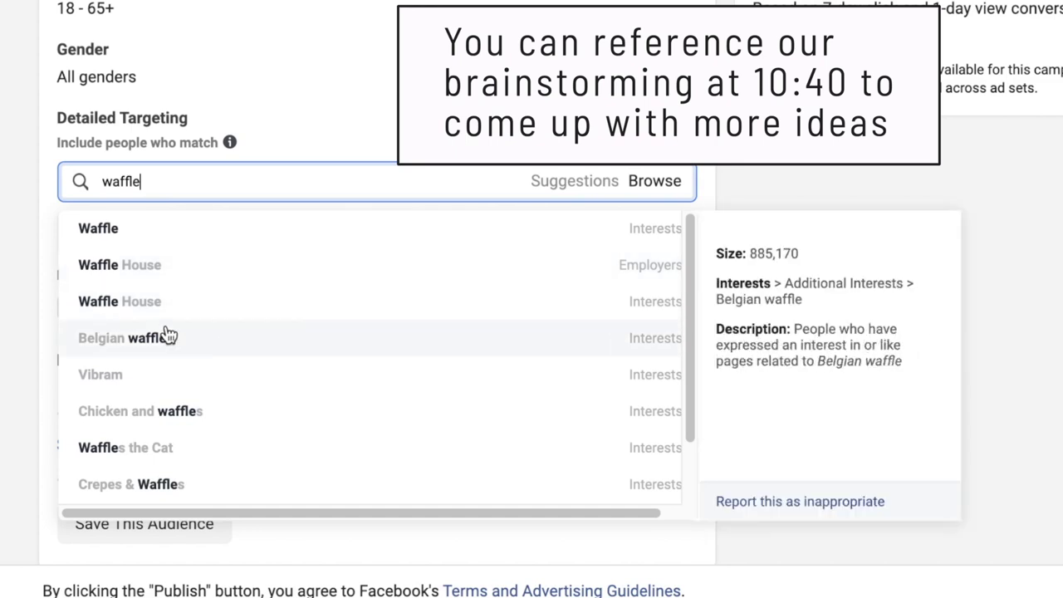
scroll(235, 357, down, 4)
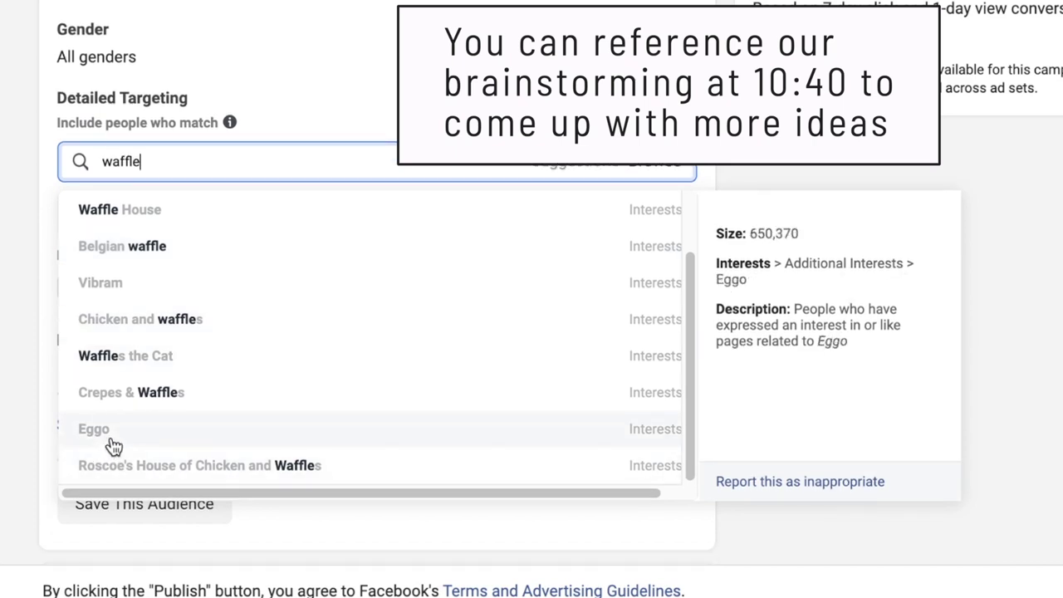
scroll(166, 432, down, 1)
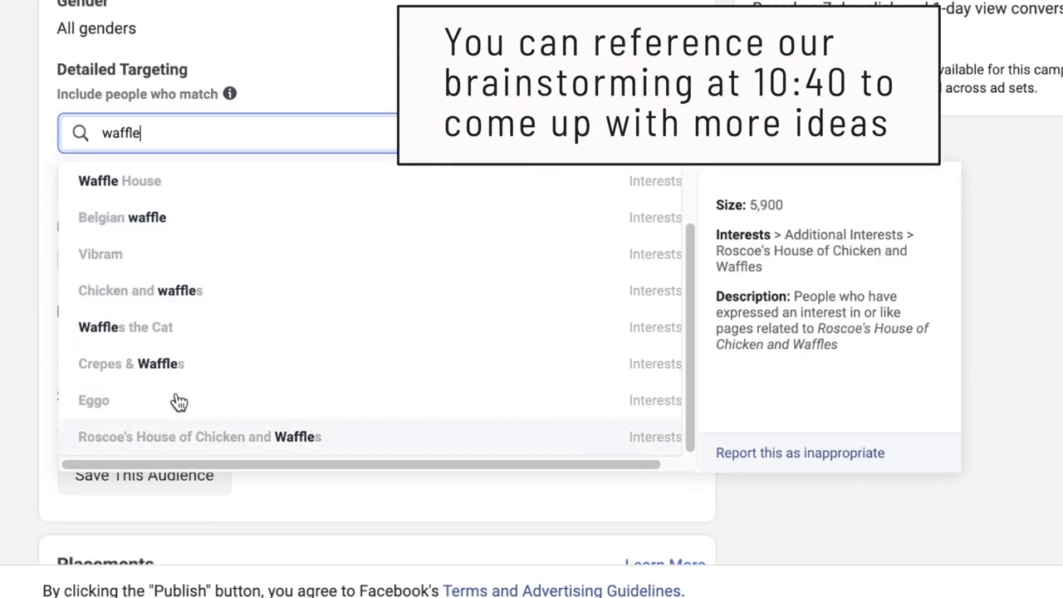
drag(169, 128, 94, 129)
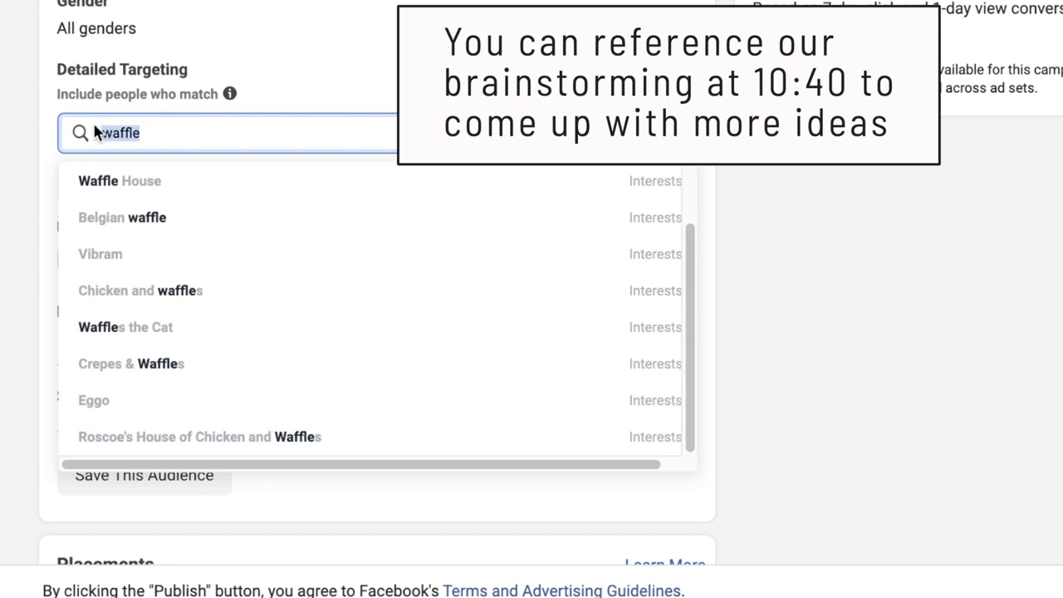
text(rx b)
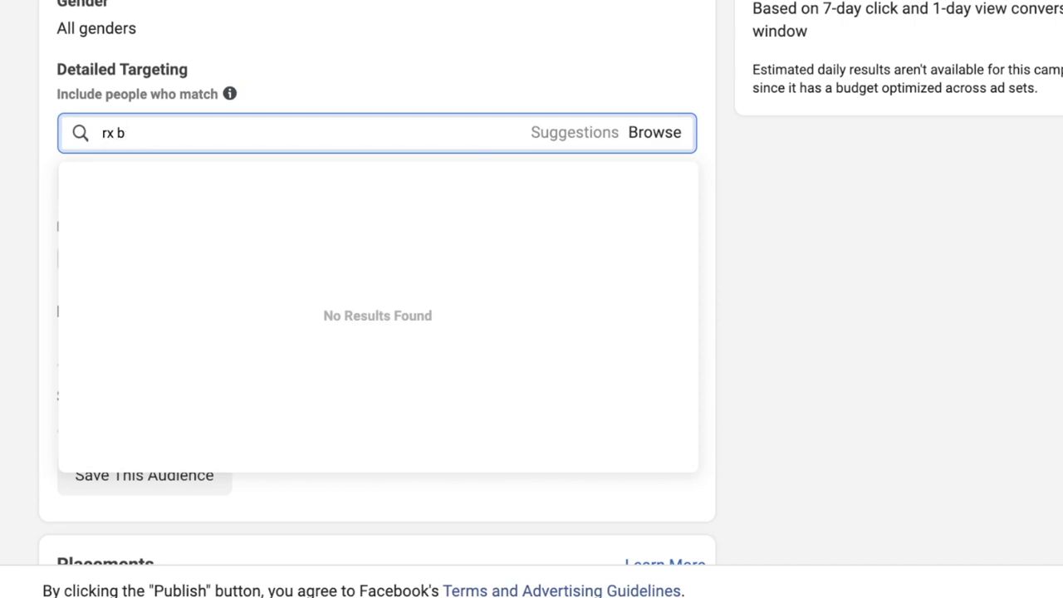
key(BackSpace)
key(BackSpace)
text(larabar)
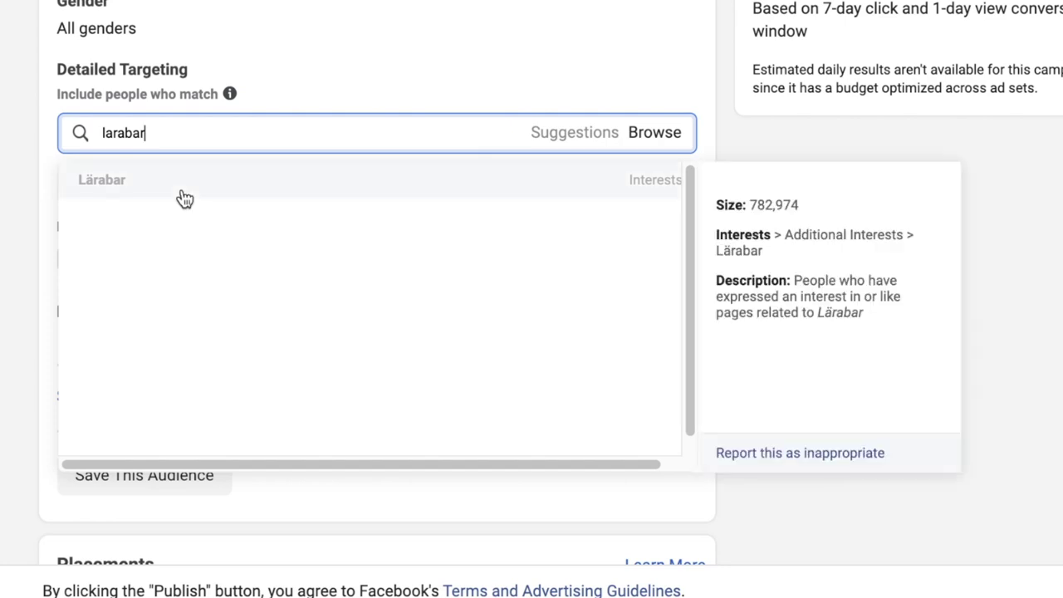
click(180, 192)
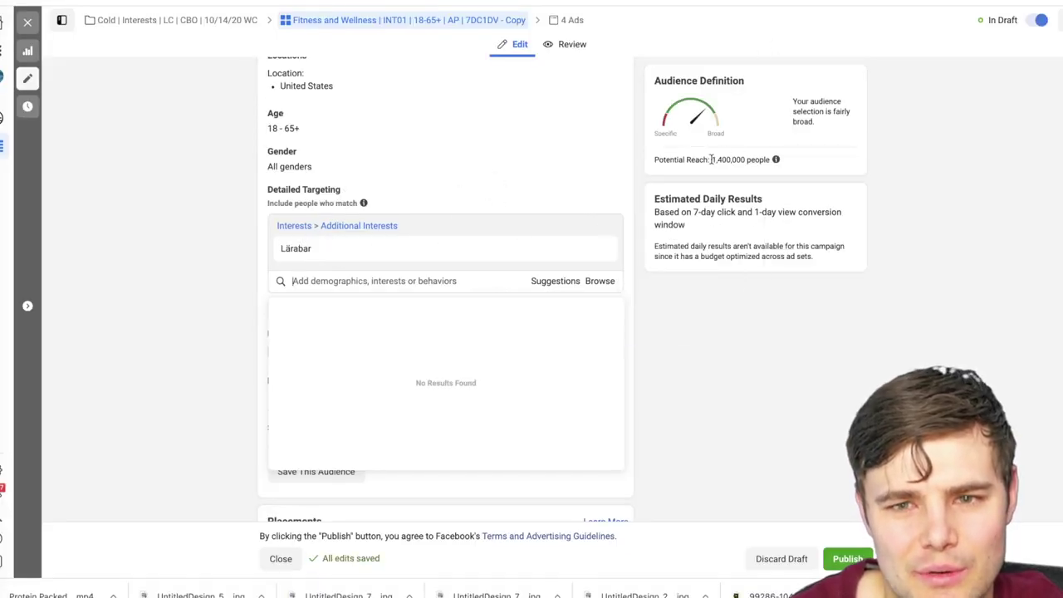
Step: Reopen the copy, name it 'Protein Bar | INT02 | 18-65+ | AP | 7DC1DV' without '- Copy', and save
mouse_move(775, 159)
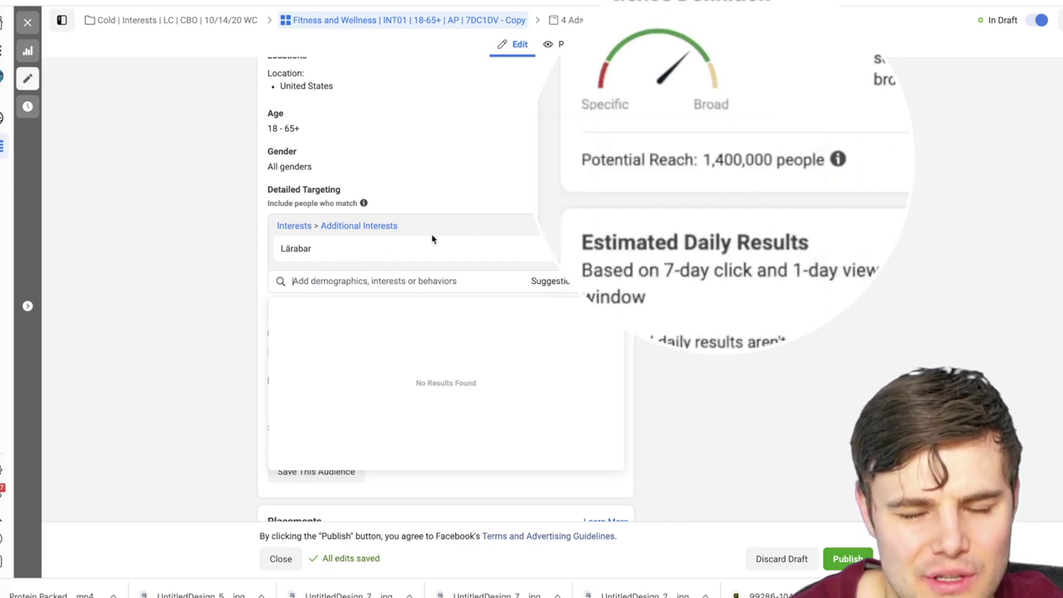
mouse_move(625, 254)
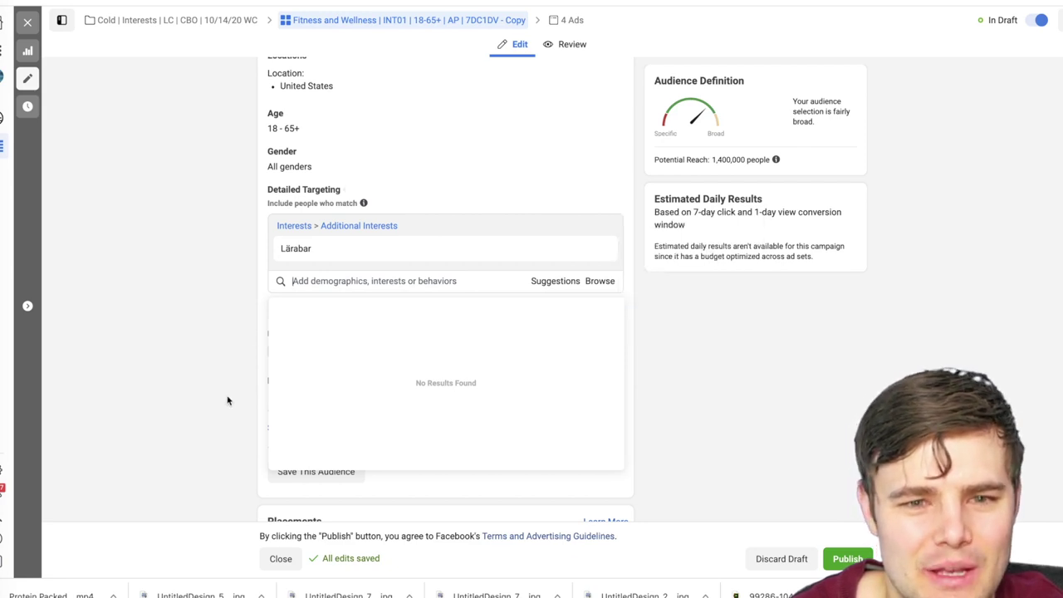
scroll(227, 401, down, 2)
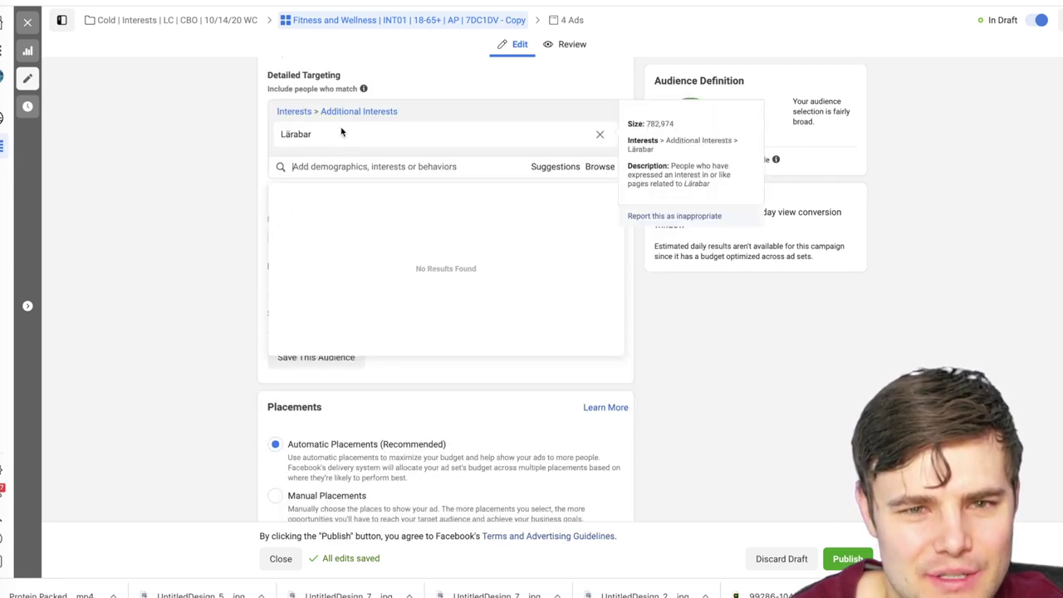
click(281, 559)
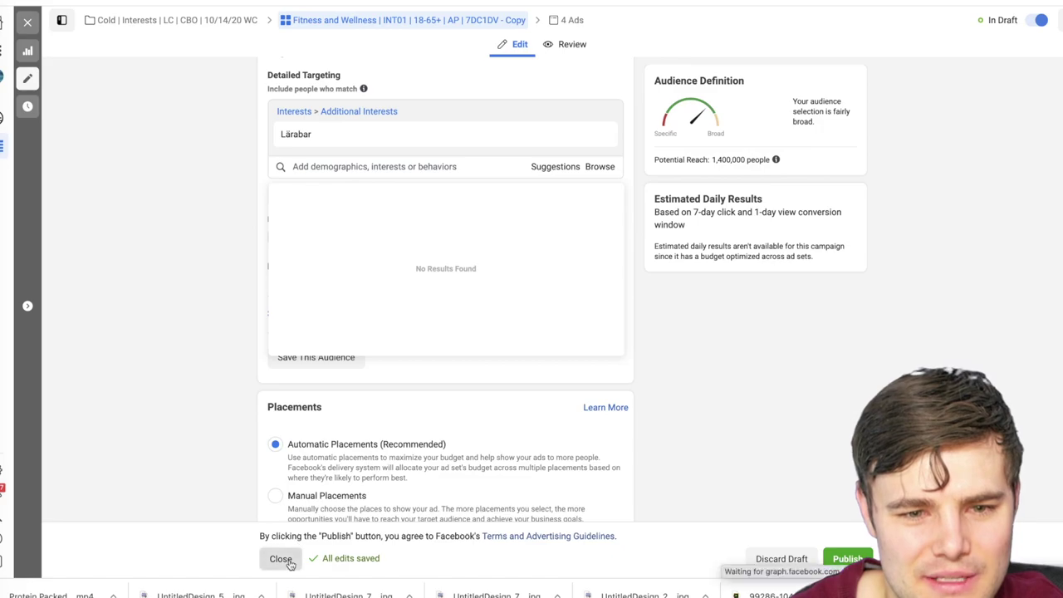
click(190, 53)
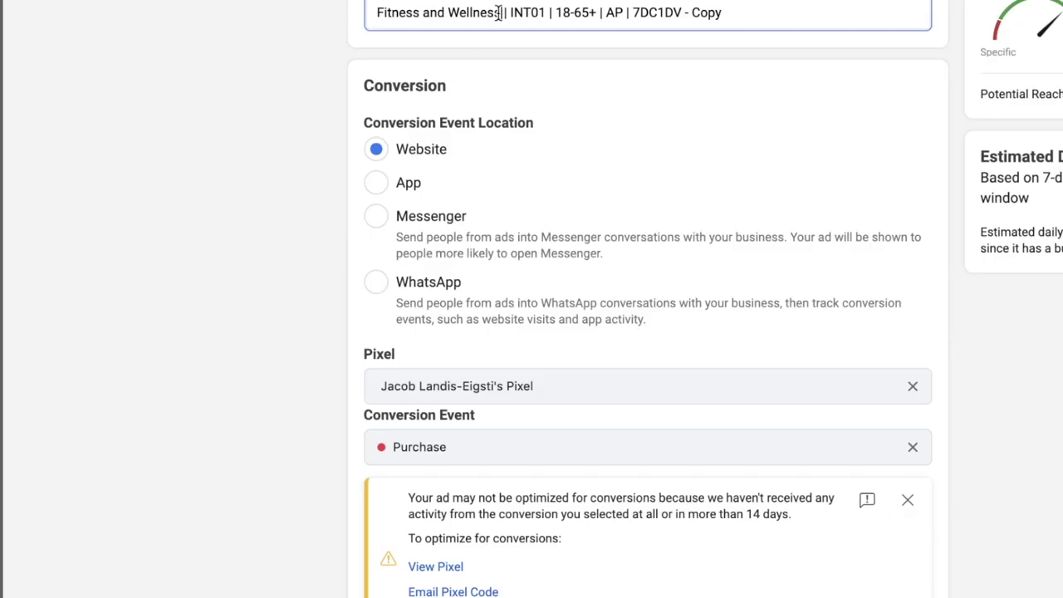
drag(458, 13, 503, 15)
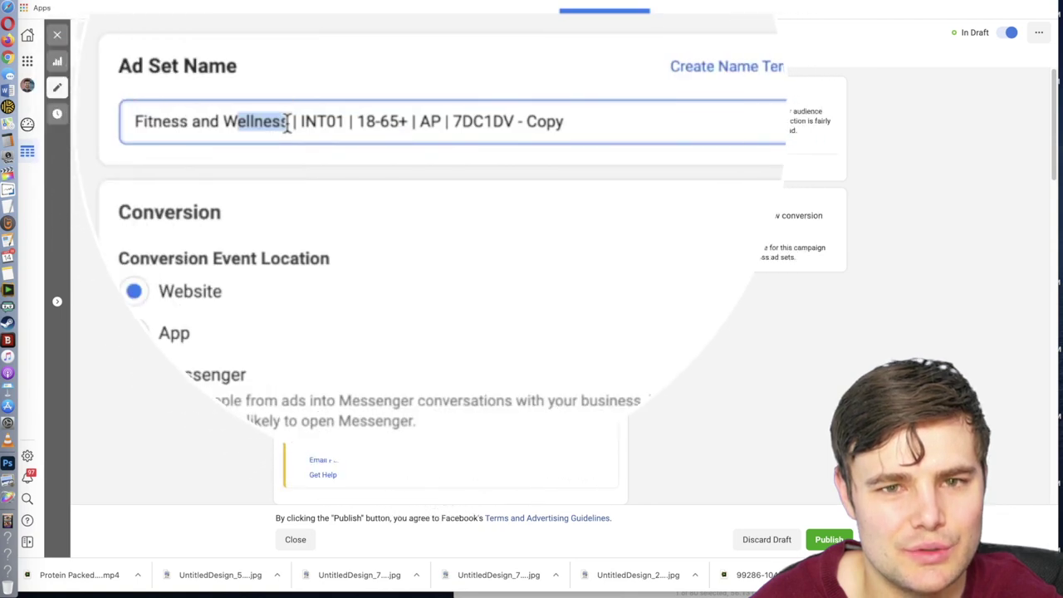
click(288, 123)
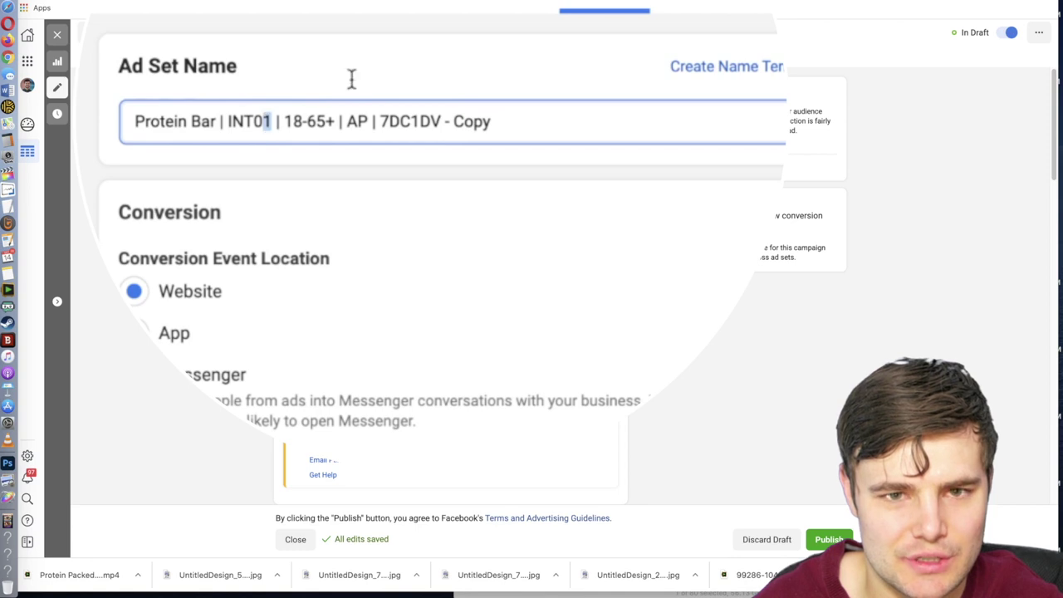
key(BackSpace)
key(BackSpace)
key(BackSpace)
key(BackSpace)
key(BackSpace)
key(BackSpace)
key(BackSpace)
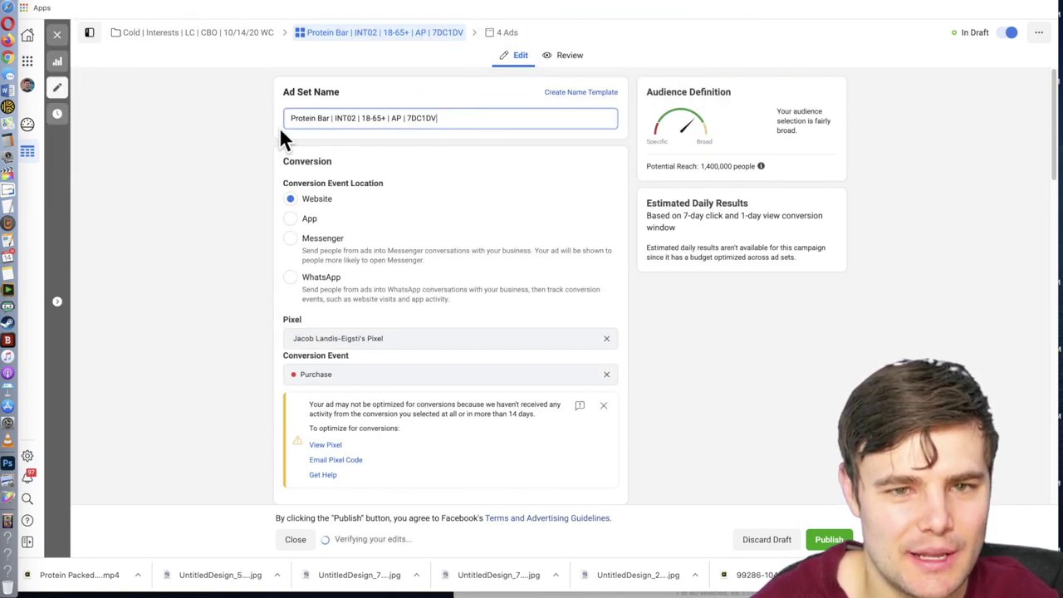
click(296, 539)
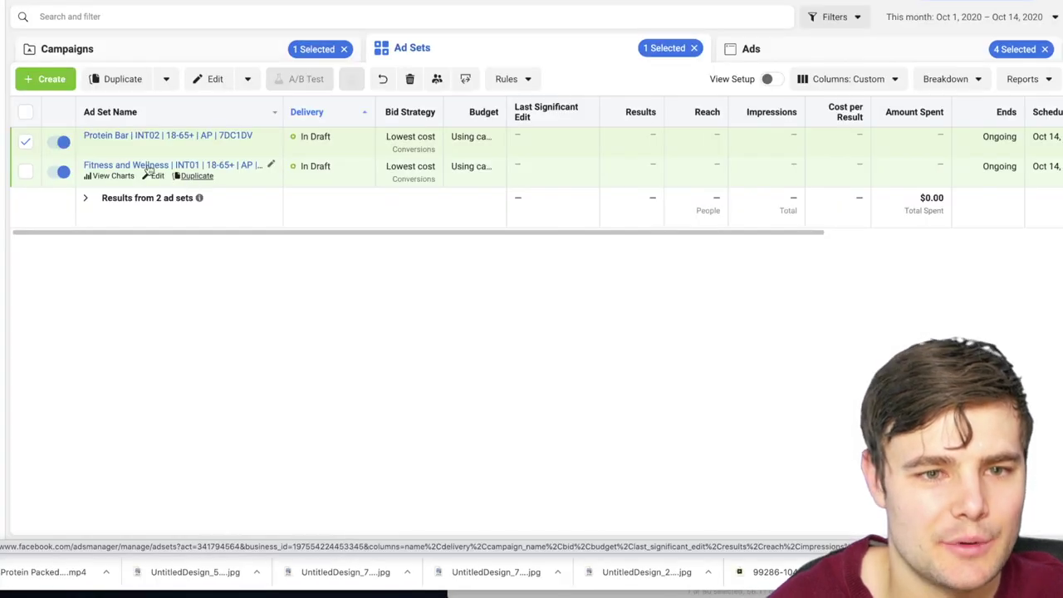
Step: Duplicate the Fitness and Wellness ad set again and add the Ashtanga vinyasa yoga interest via a 'yoga' search
click(196, 176)
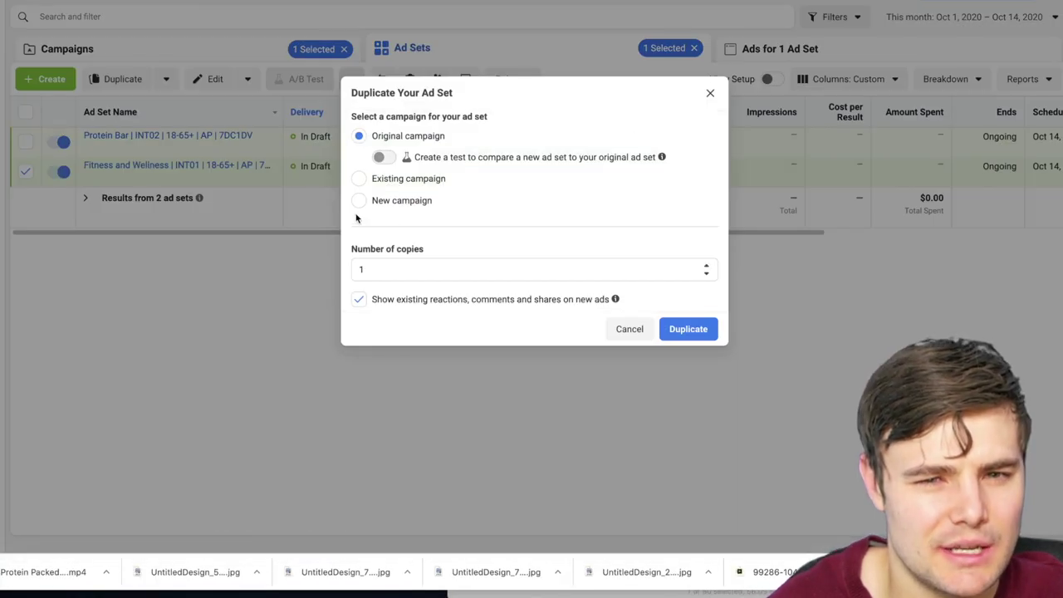
click(677, 330)
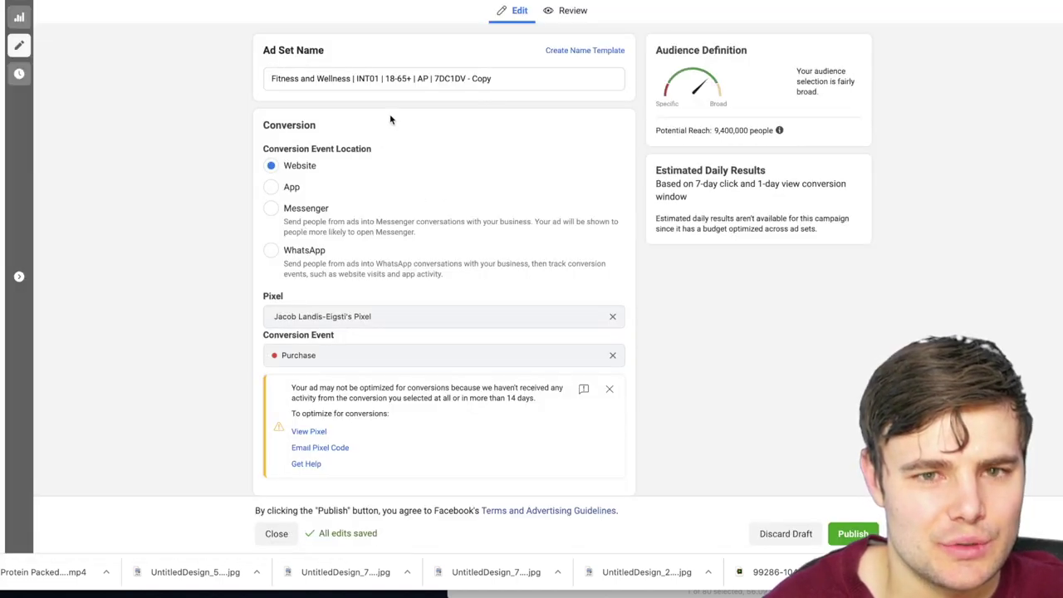
scroll(273, 280, down, 5)
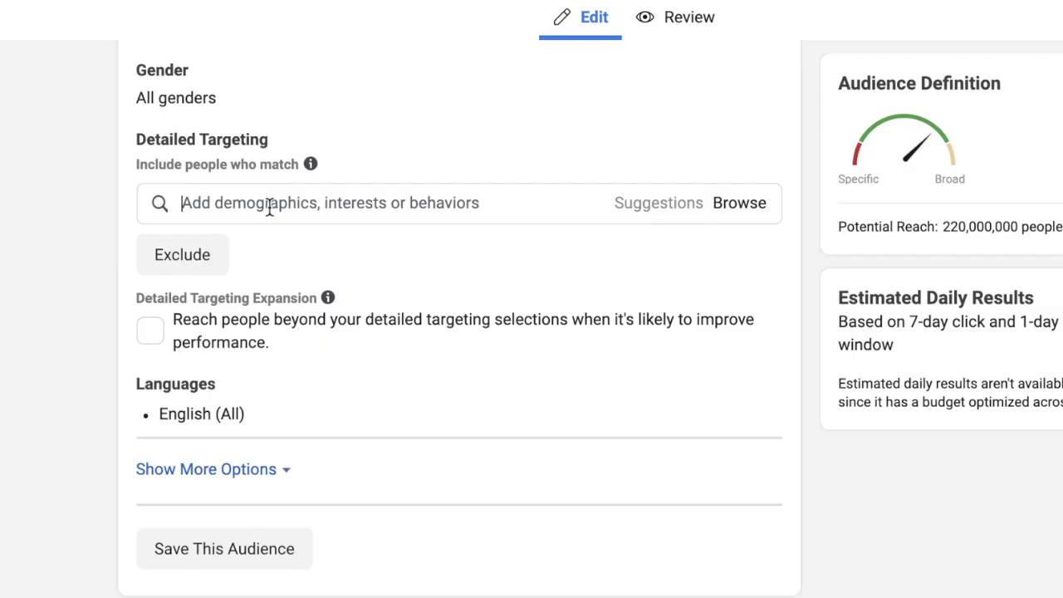
text(yoga)
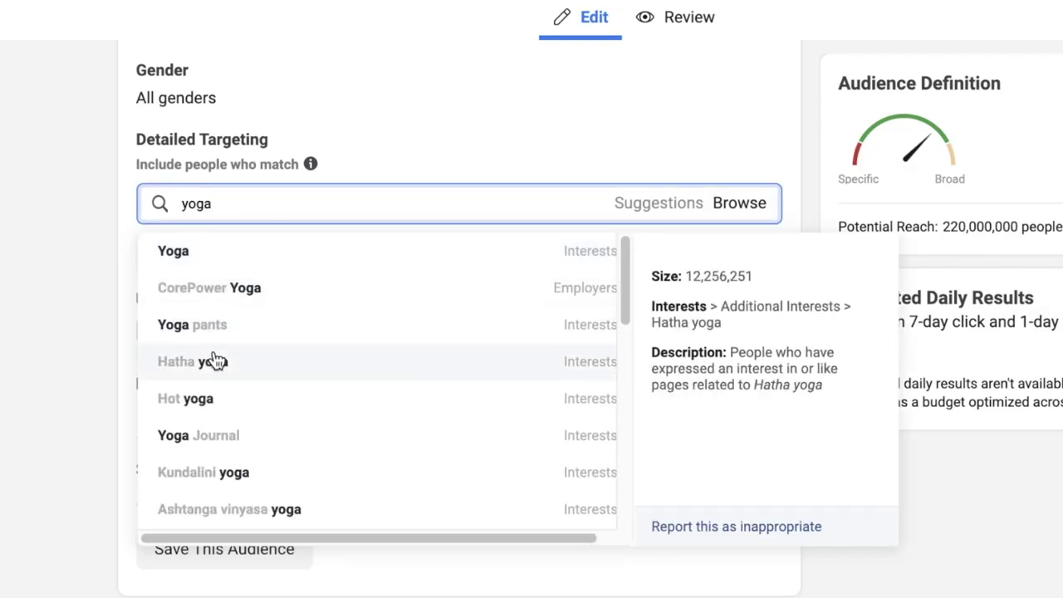
scroll(225, 393, down, 1)
scroll(225, 394, down, 10)
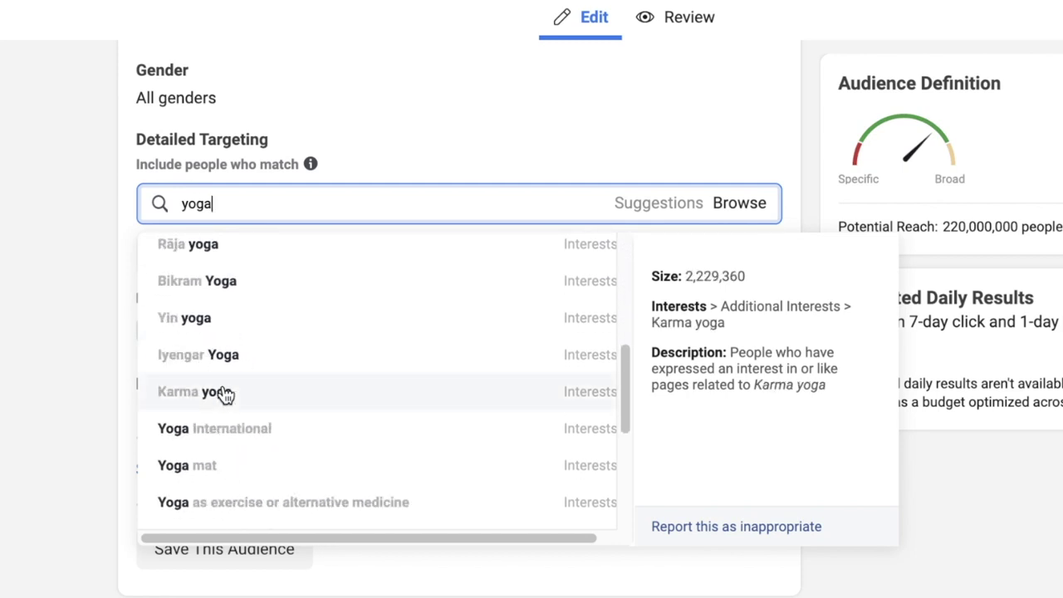
scroll(294, 406, down, 5)
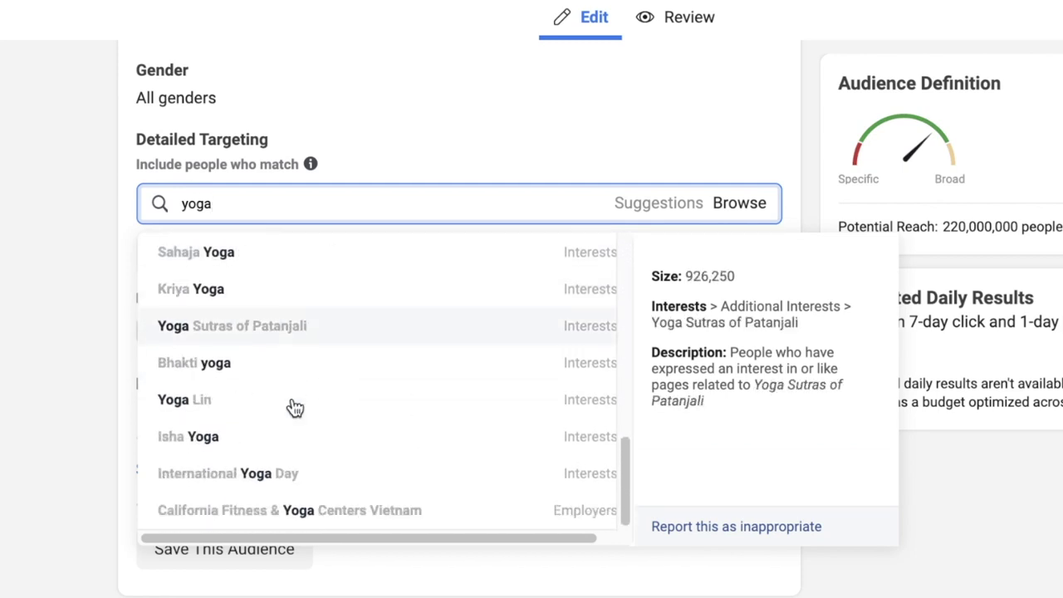
scroll(294, 415, up, 4)
scroll(310, 357, up, 5)
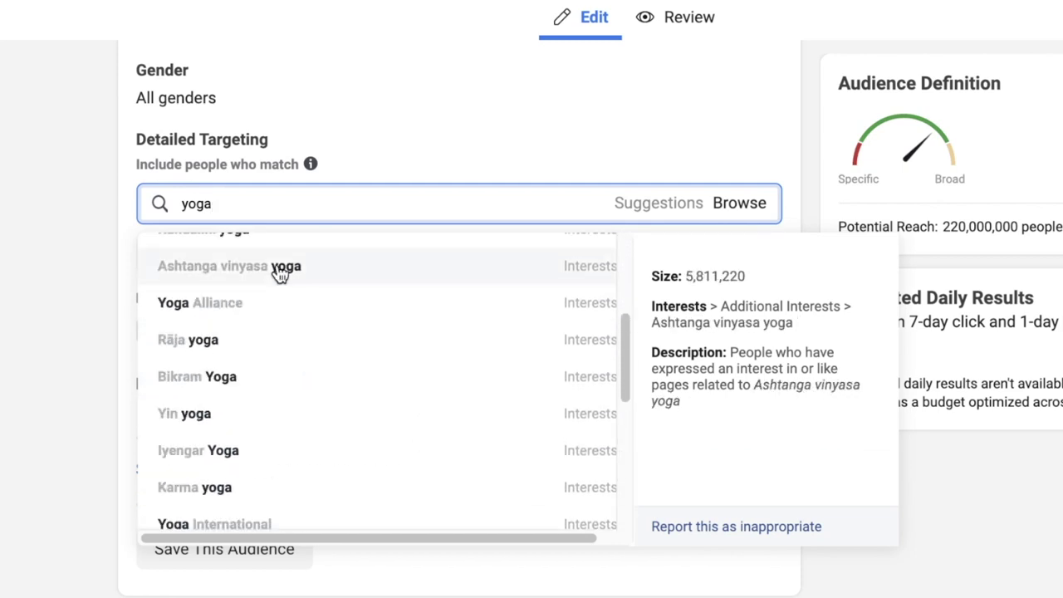
click(280, 270)
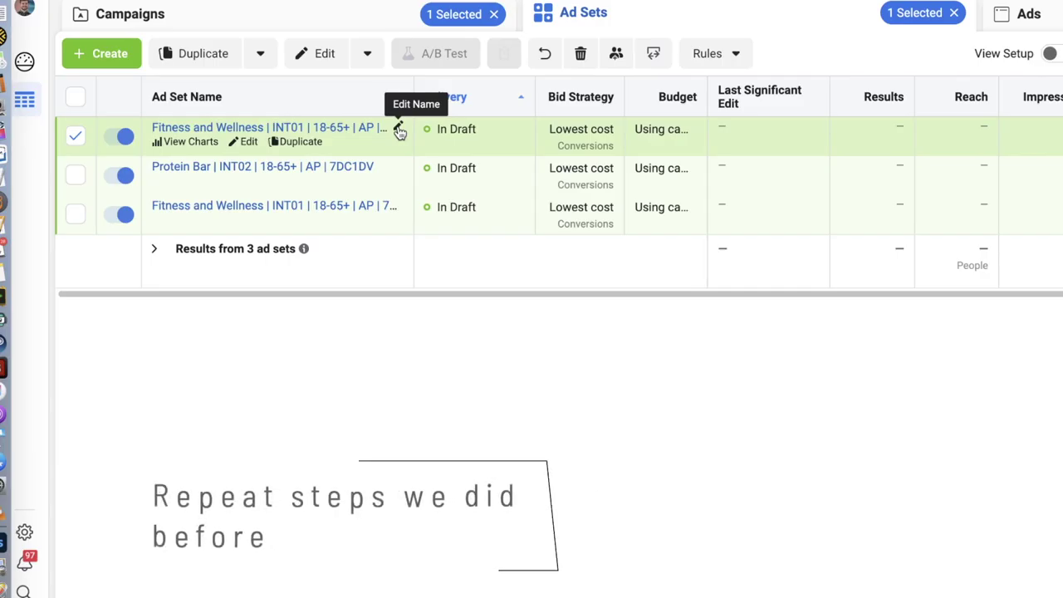
Step: Rename the ad set copy, replacing 'Fitness and Wellness' with 'Yoga' and INT01 with INT03
click(398, 131)
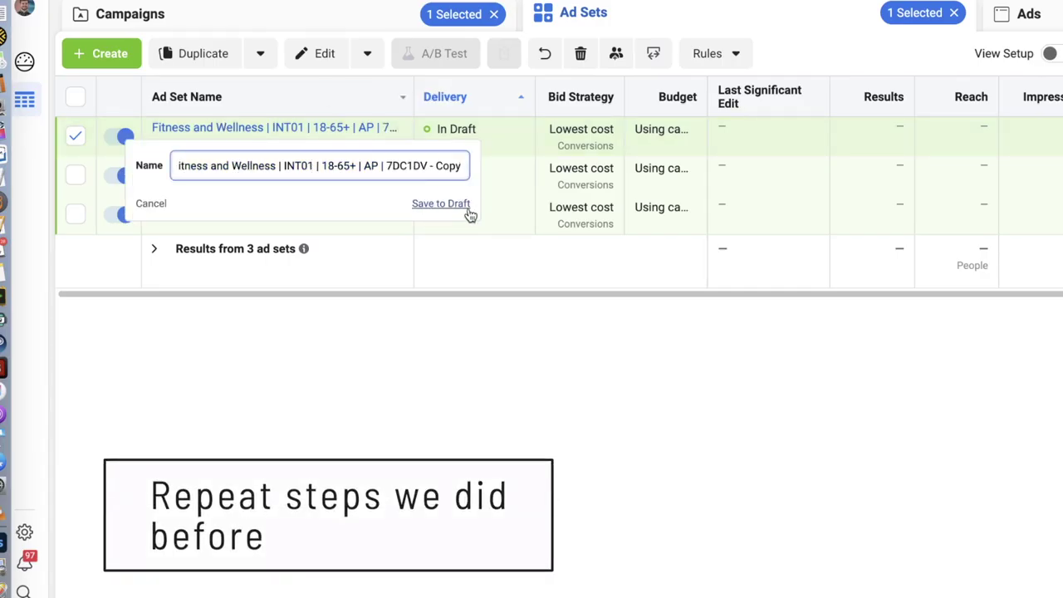
drag(278, 166, 139, 156)
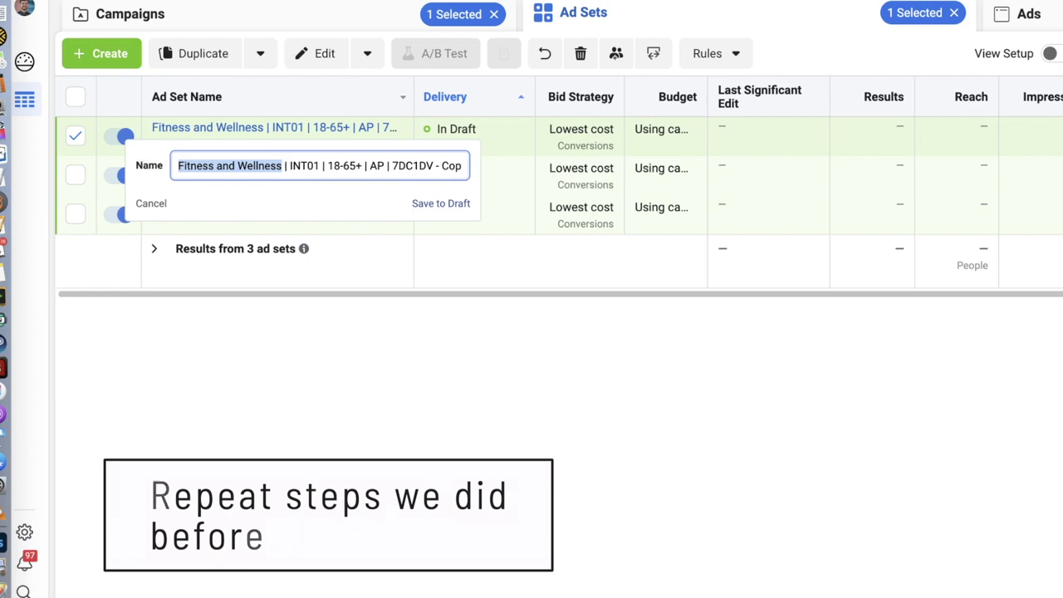
text(Yoga)
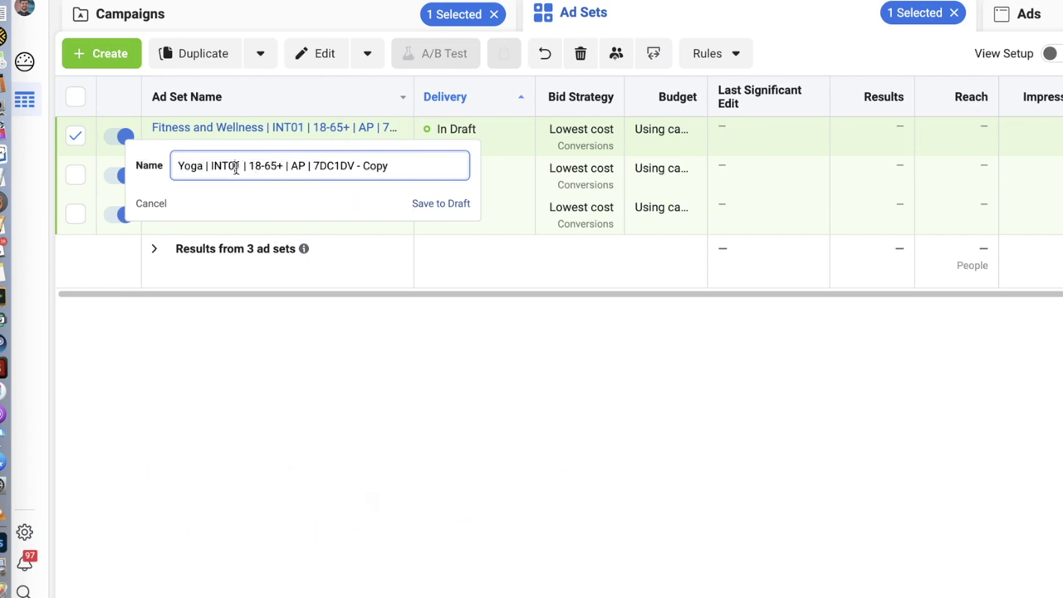
text(3)
click(427, 208)
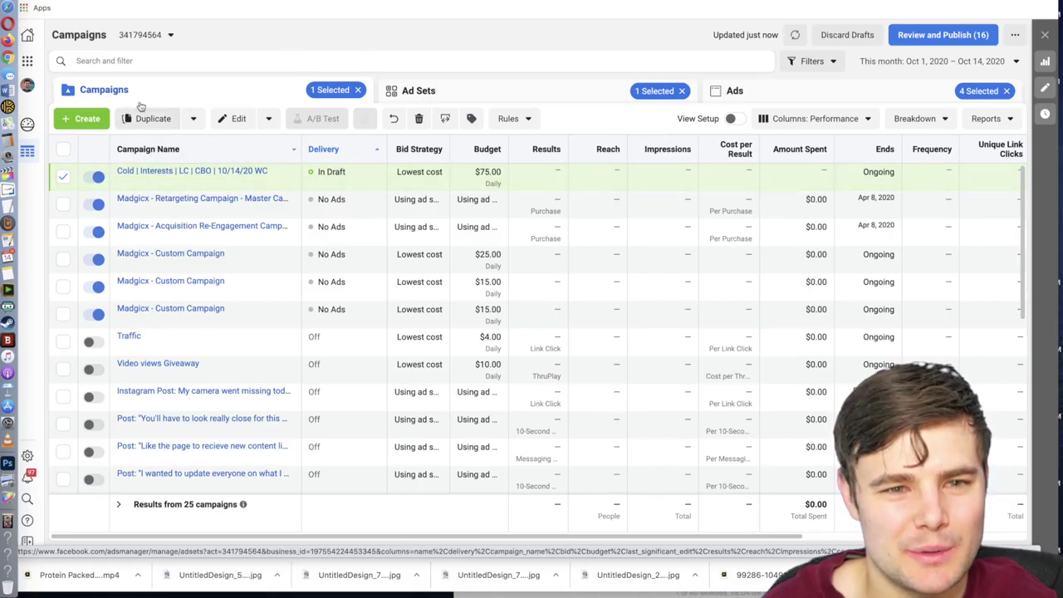
Step: Show the Cold | Interests ad sets, set the new ad's Ad Setup to Use Existing Post, then choose Select Post
mouse_move(162, 172)
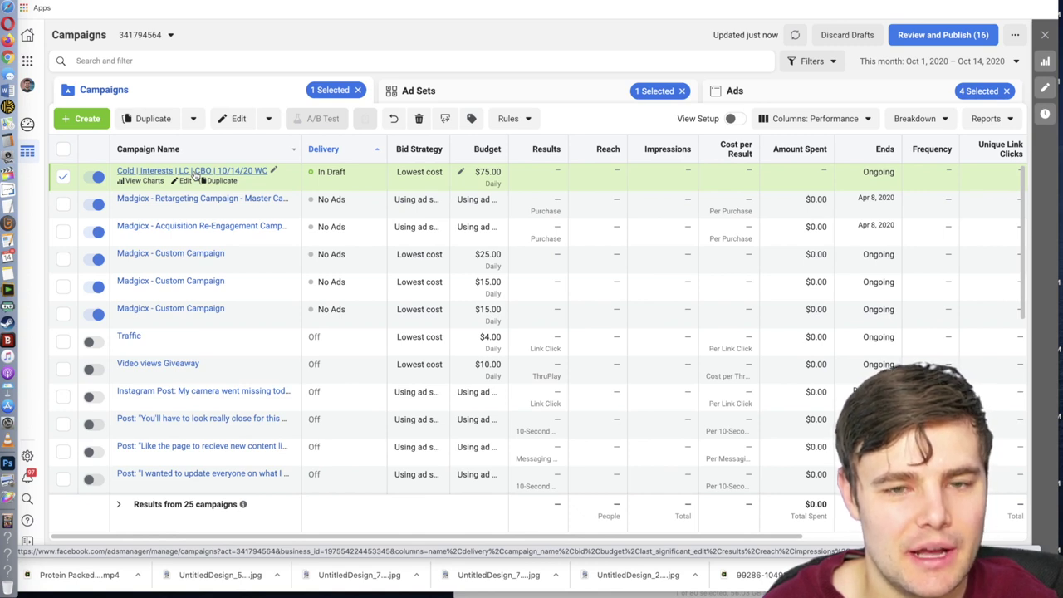
click(194, 171)
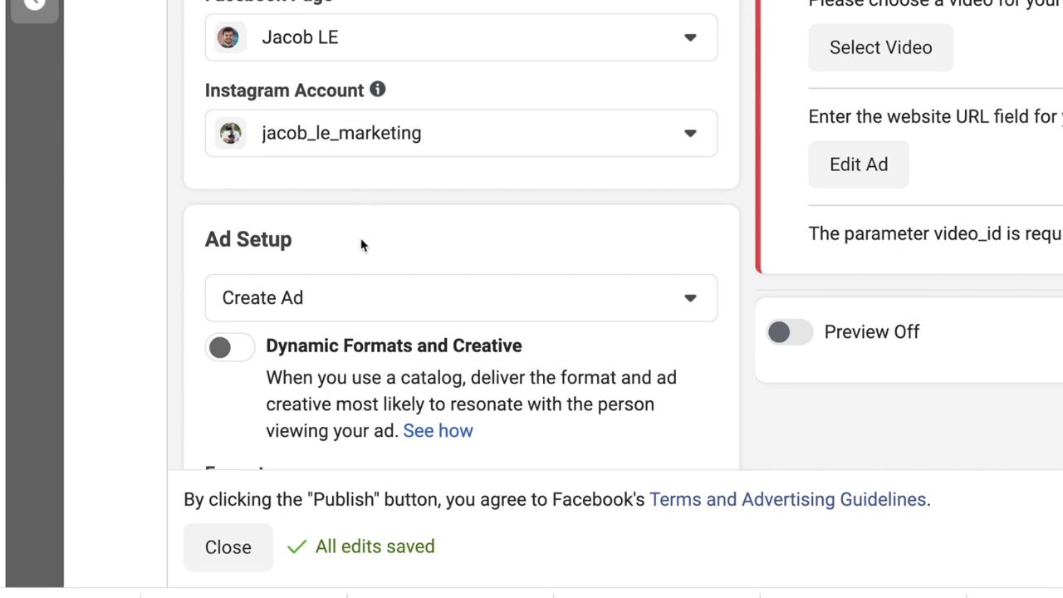
click(392, 307)
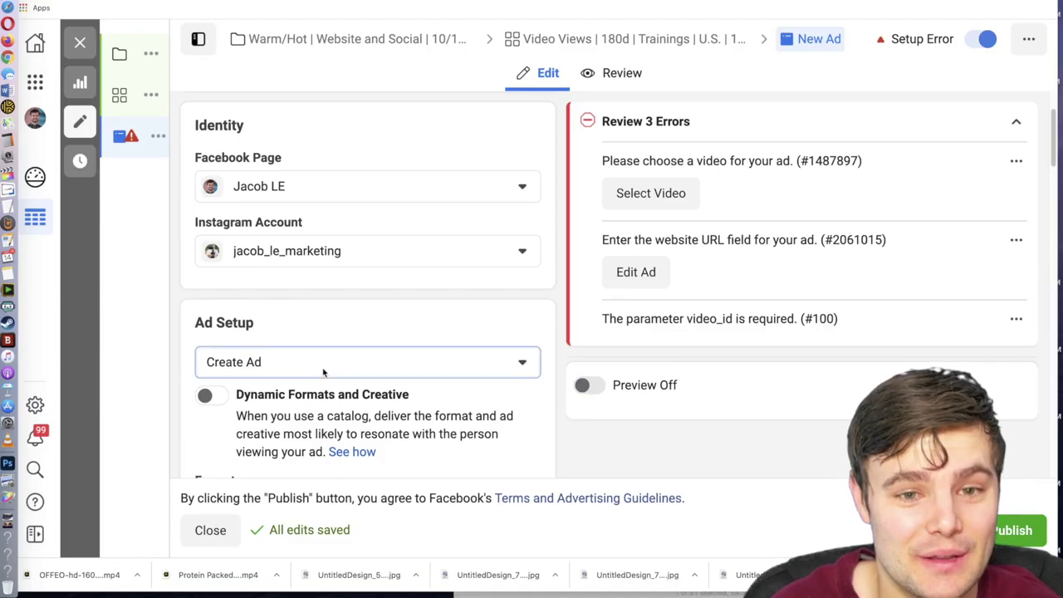
click(324, 372)
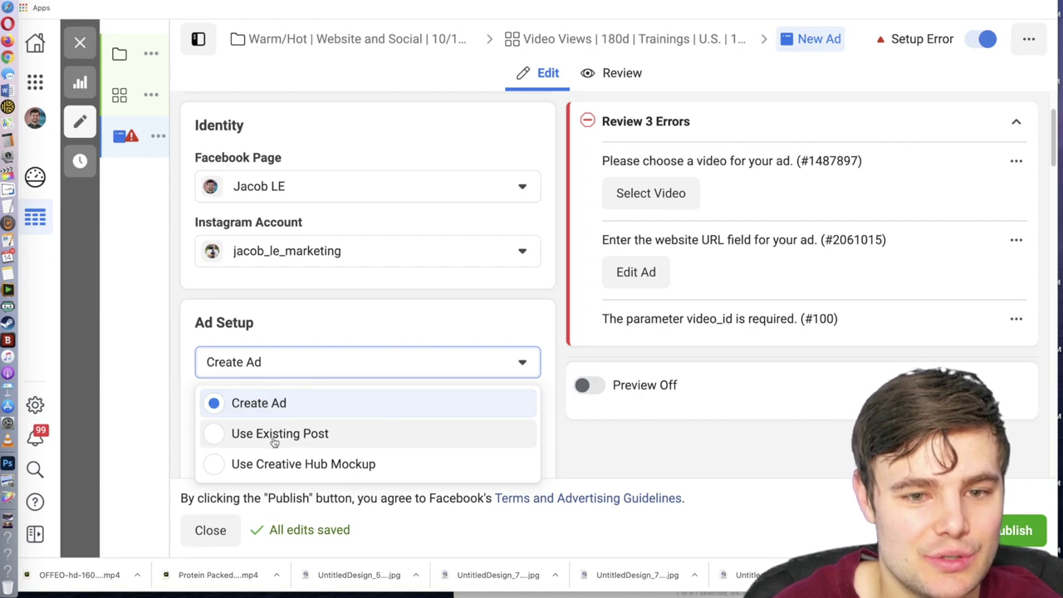
click(274, 434)
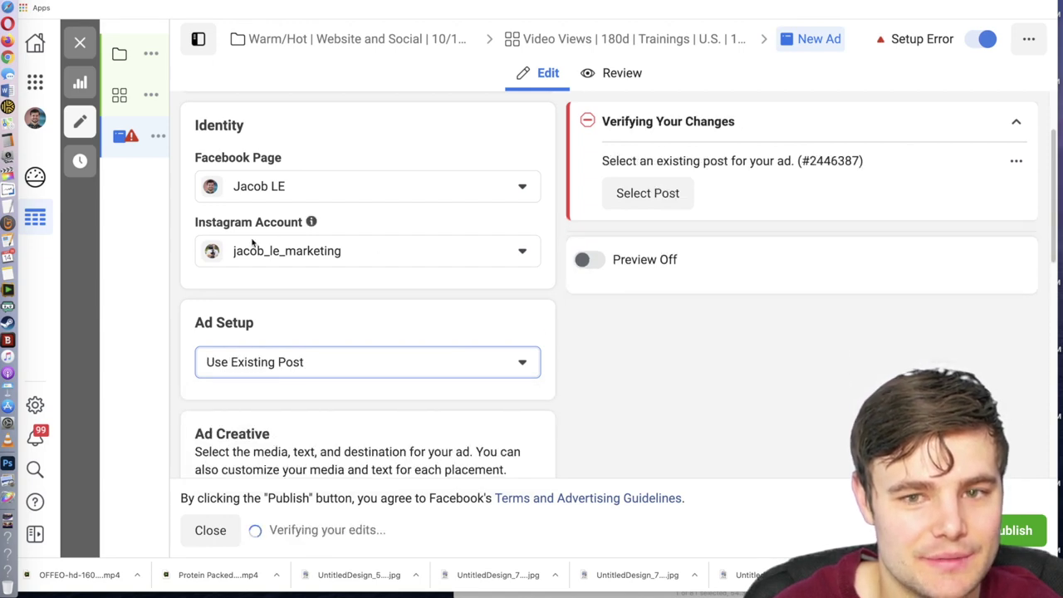
scroll(241, 287, down, 2)
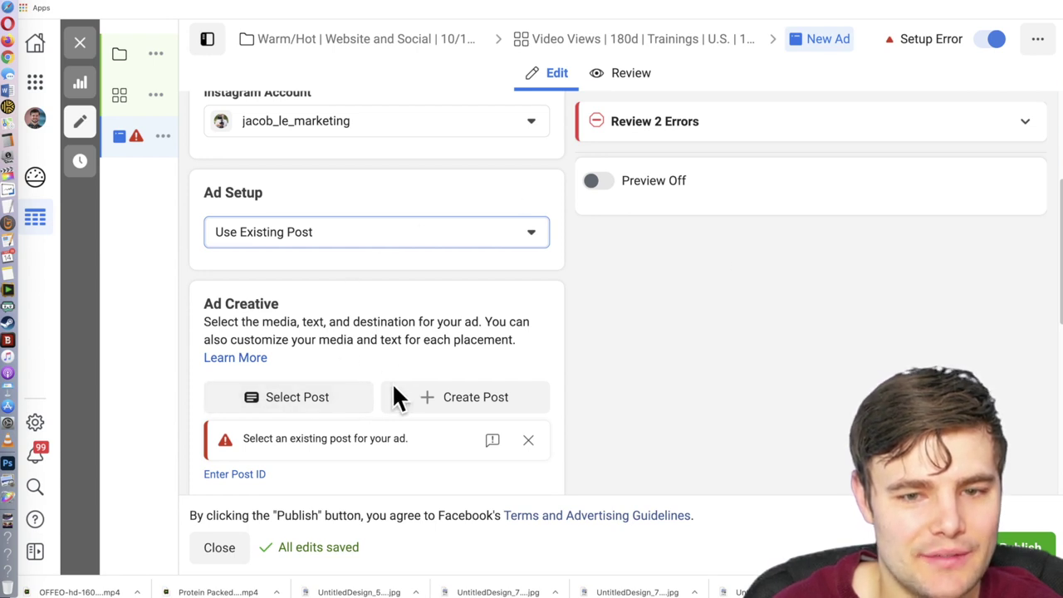
click(336, 397)
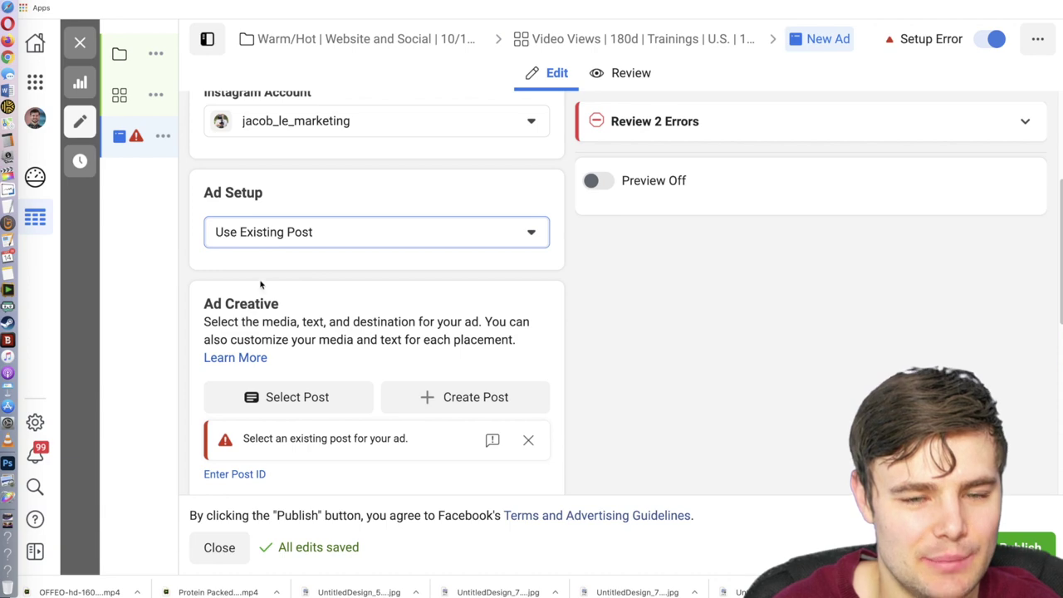
scroll(260, 285, down, 1)
Step: Bring up the Page's existing posts and scroll through the Select Post list
click(291, 380)
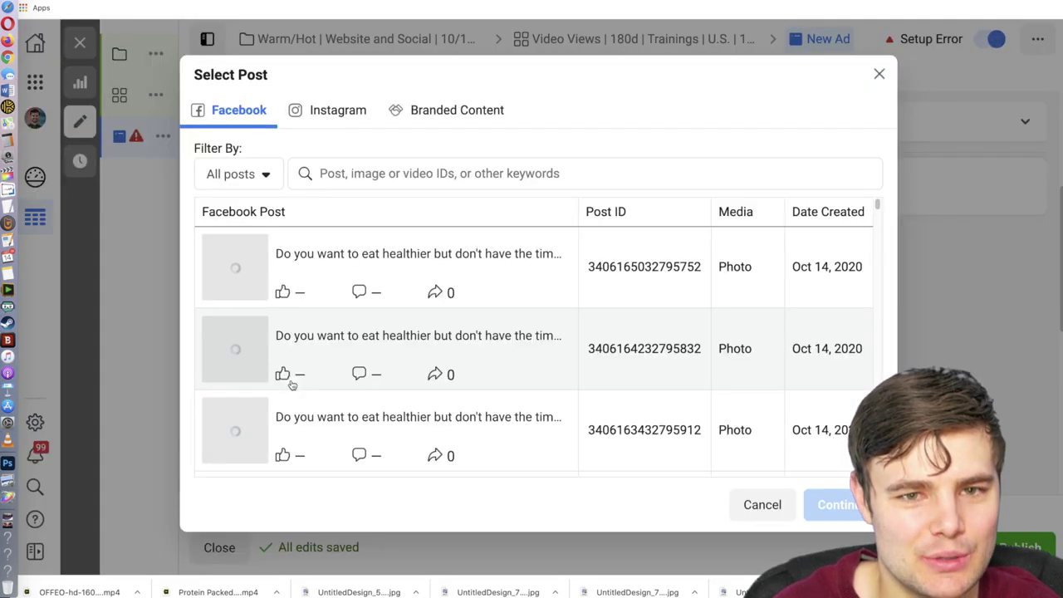
scroll(432, 263, down, 3)
scroll(432, 263, down, 6)
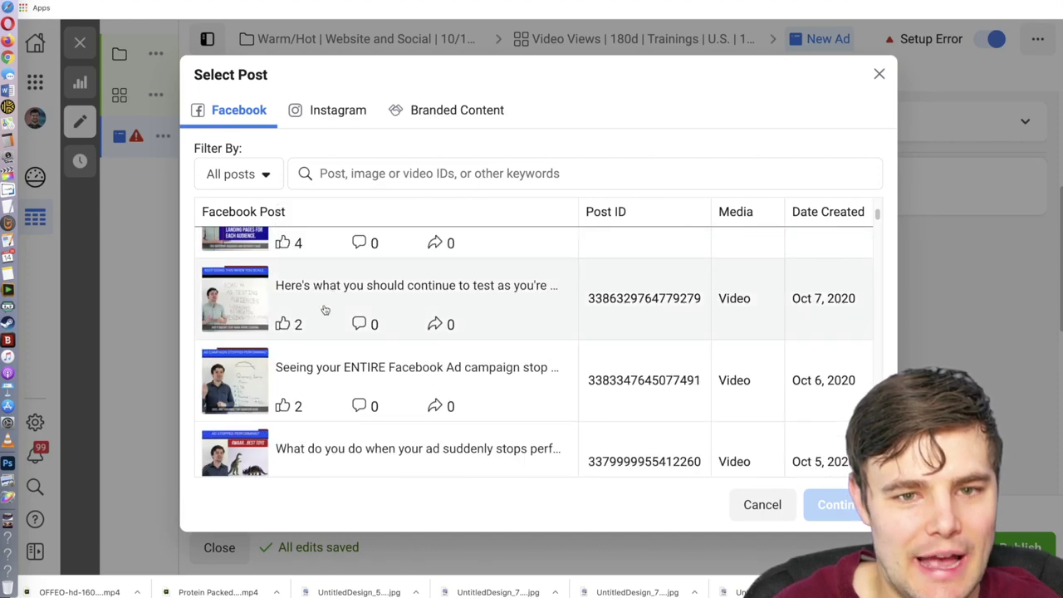
scroll(370, 342, down, 3)
scroll(380, 335, down, 2)
scroll(343, 307, down, 2)
scroll(345, 342, down, 4)
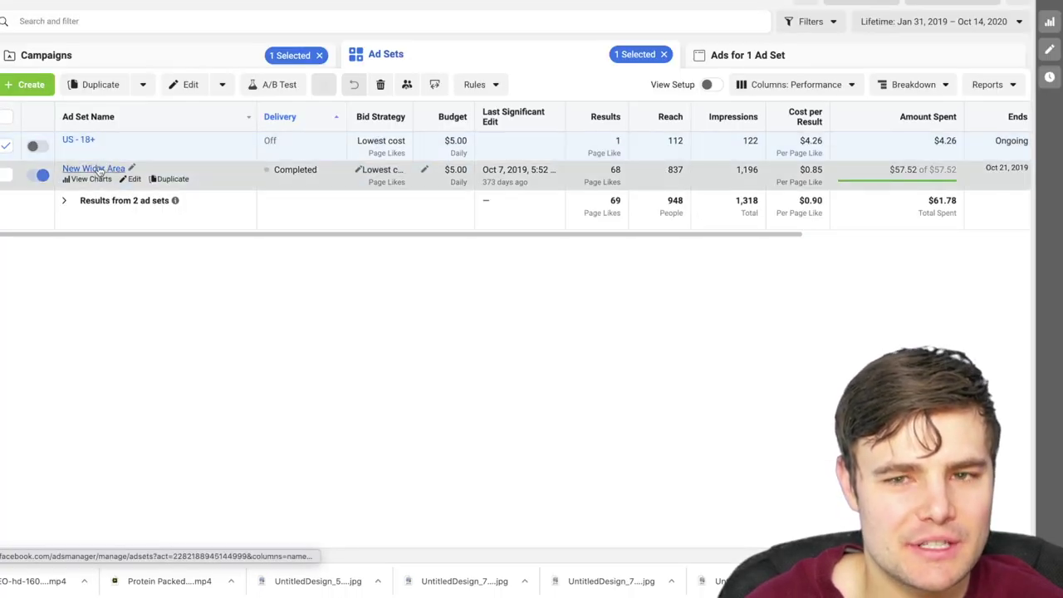
Step: Edit the Engagement ad in New Wider Area and view its Facebook post with comments
click(94, 168)
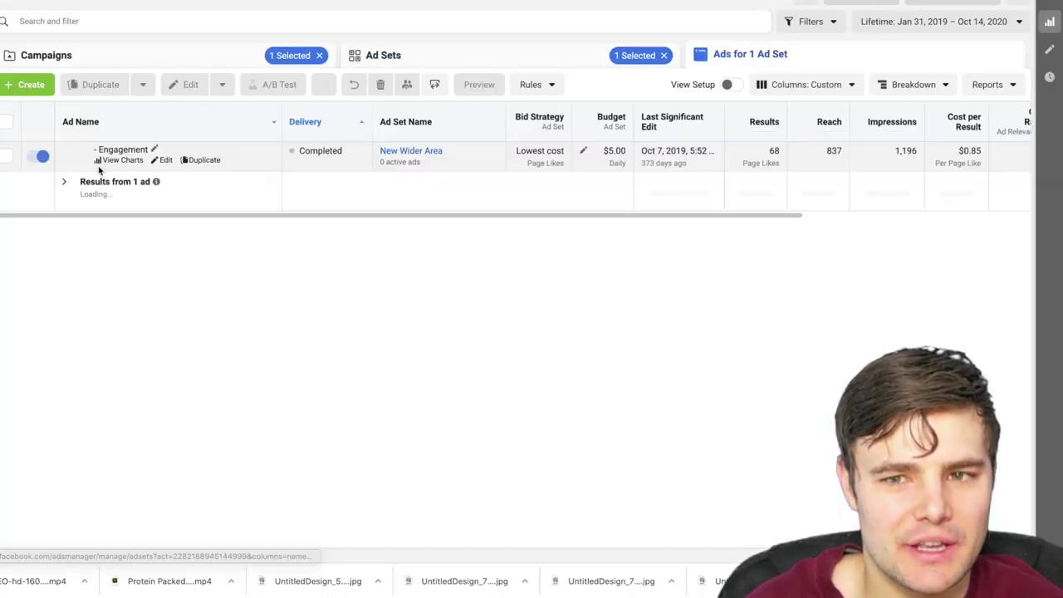
click(163, 161)
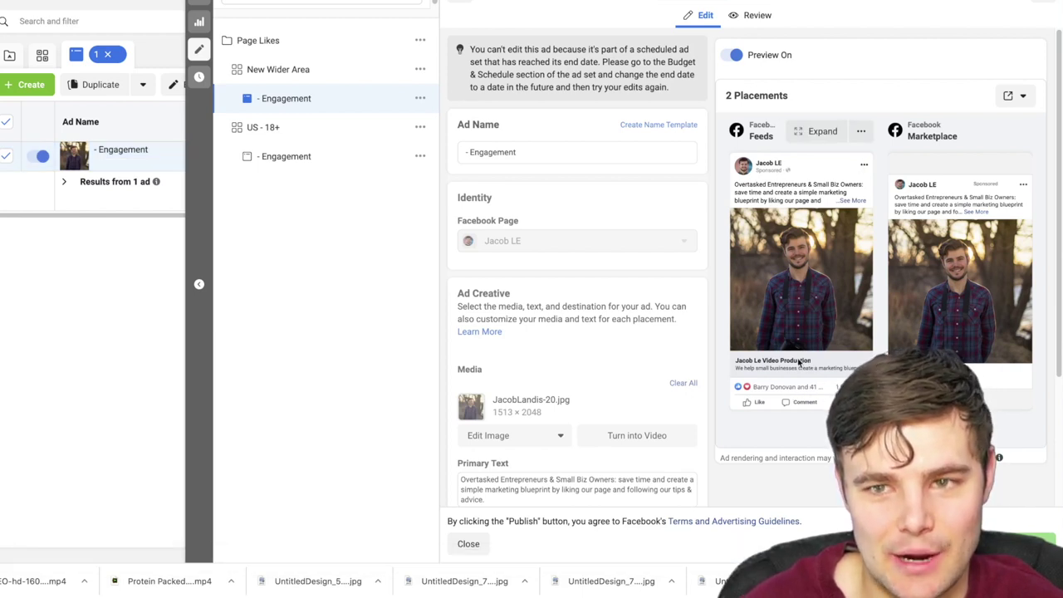
click(1022, 96)
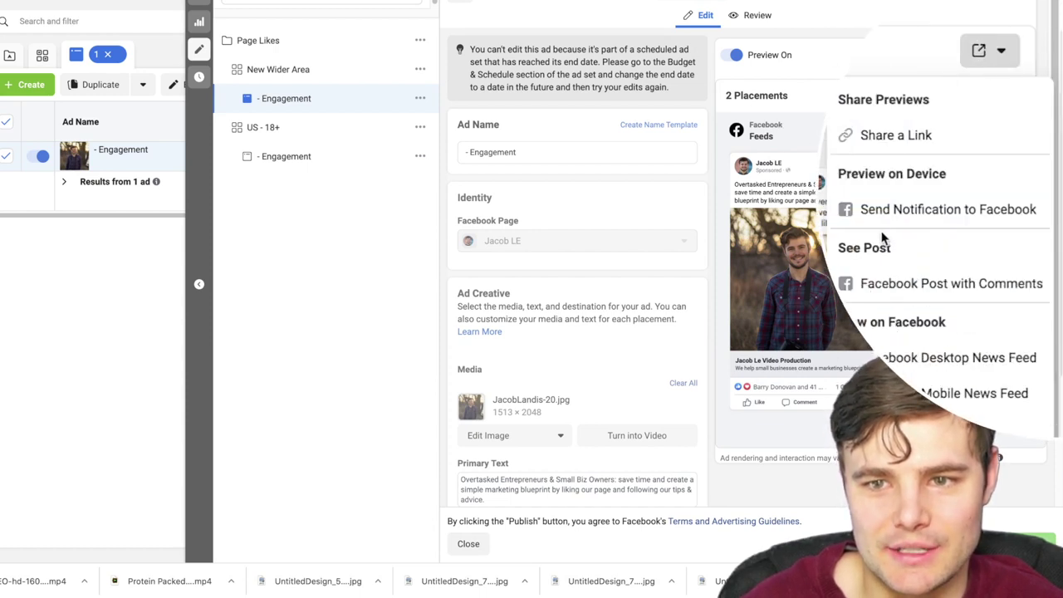
click(891, 283)
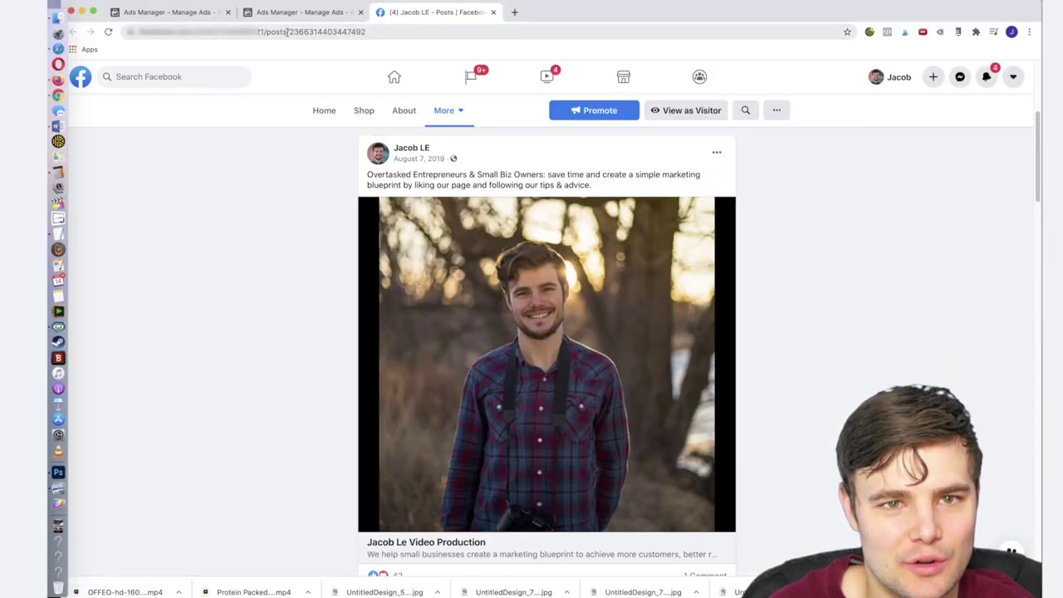
Step: Locate the post's ID and select it at the end of the Embed code generator URL
click(287, 32)
double_click(365, 32)
click(366, 32)
click(717, 155)
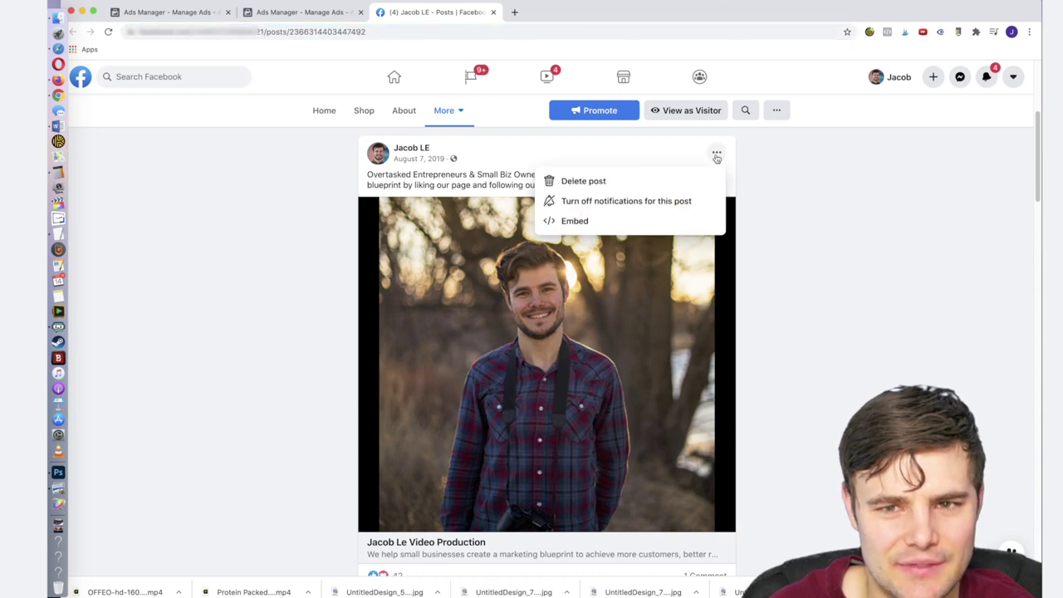
click(594, 222)
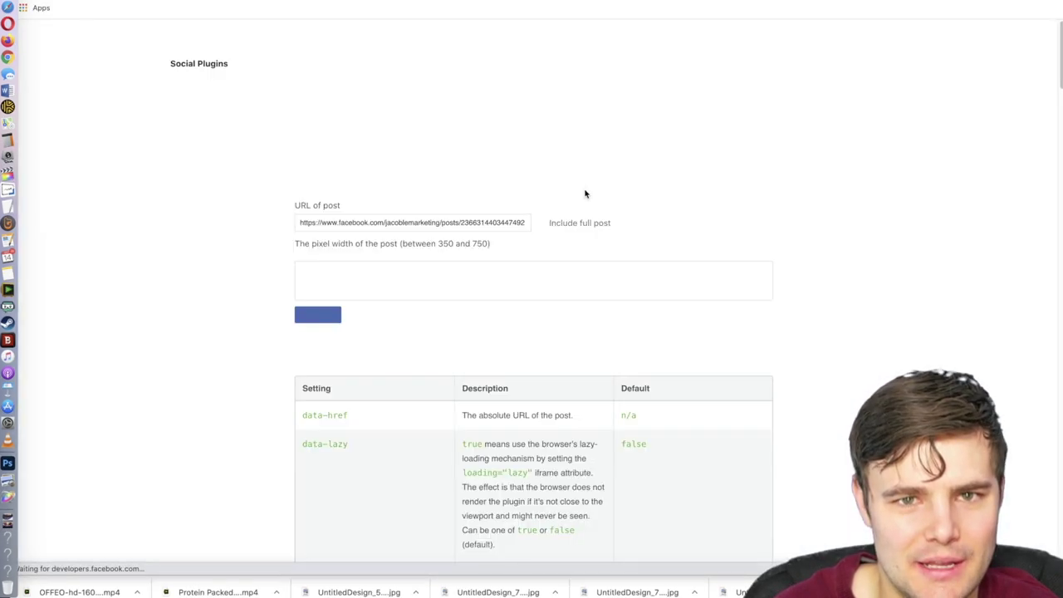
scroll(595, 221, down, 3)
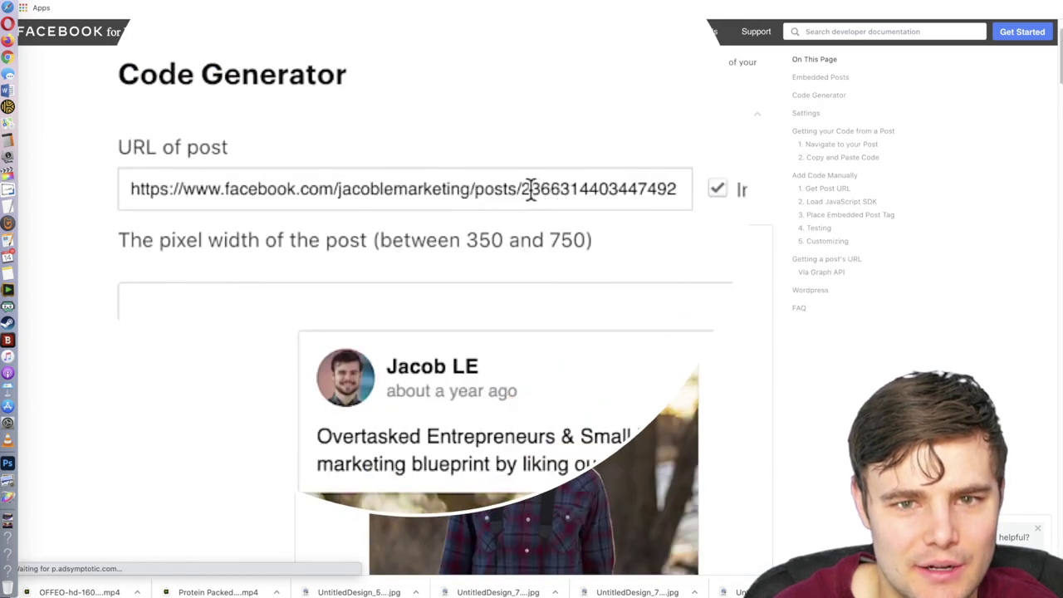
drag(524, 189, 684, 188)
key(super+c)
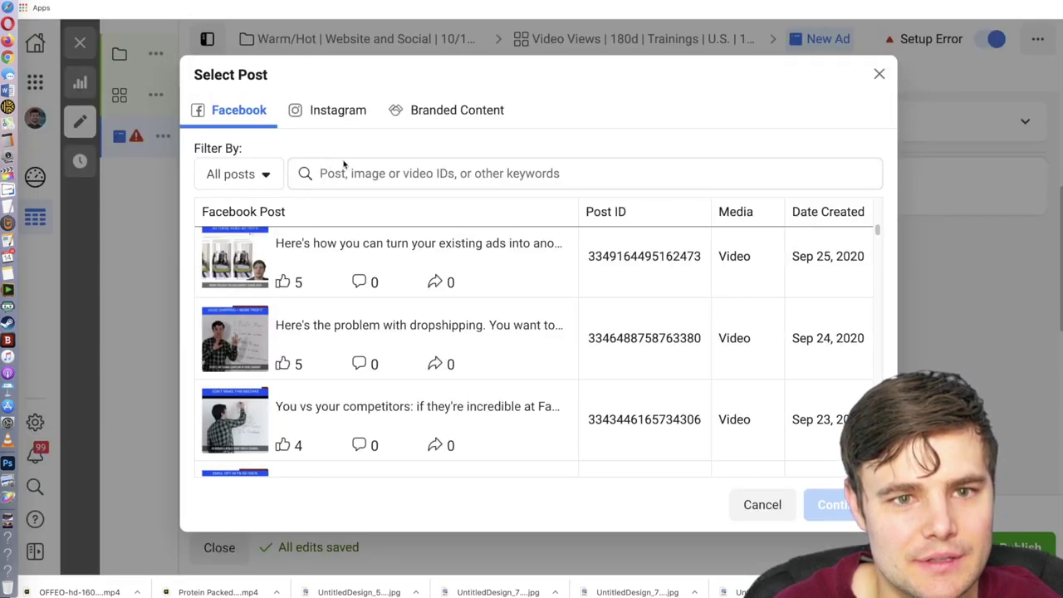
click(879, 74)
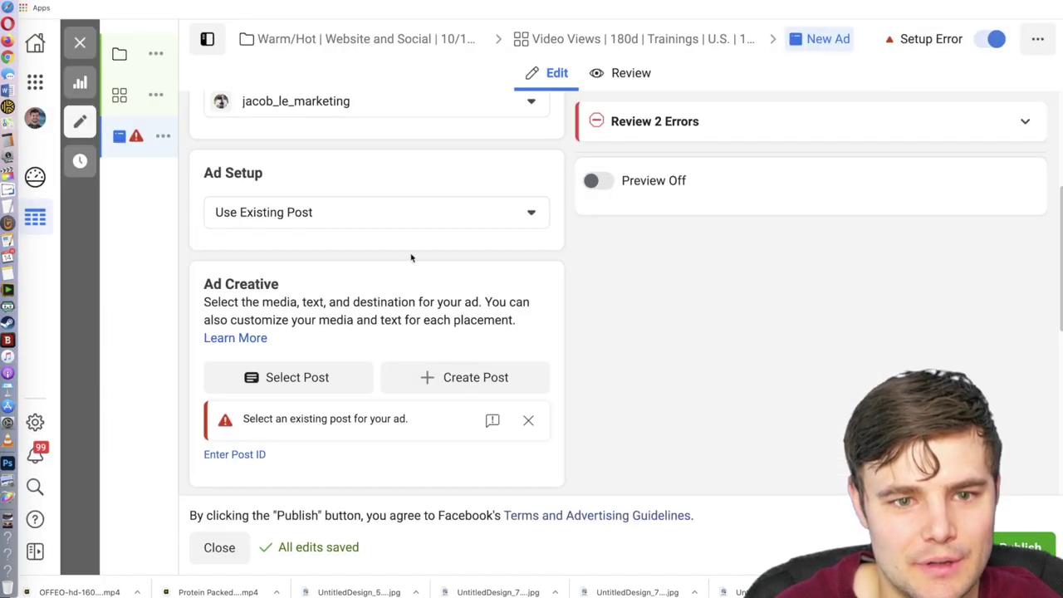
click(240, 456)
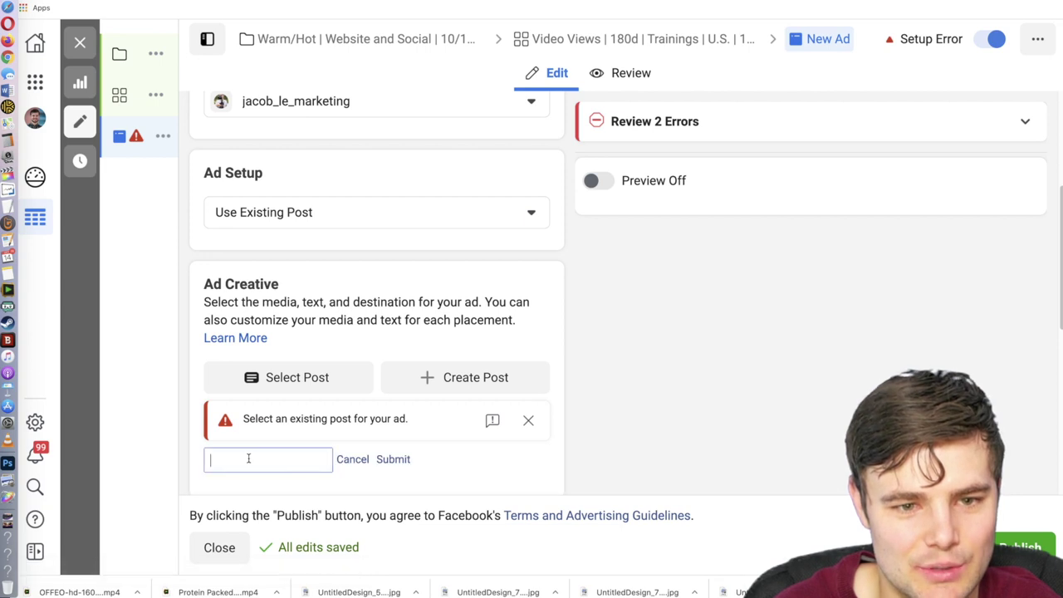
key(super+v)
click(405, 459)
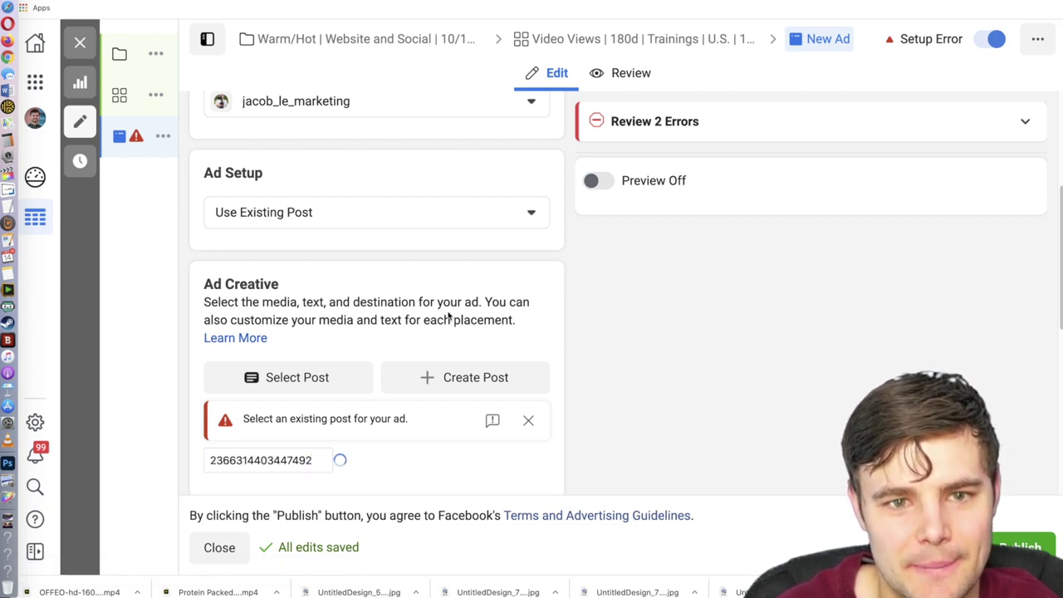
scroll(448, 316, down, 3)
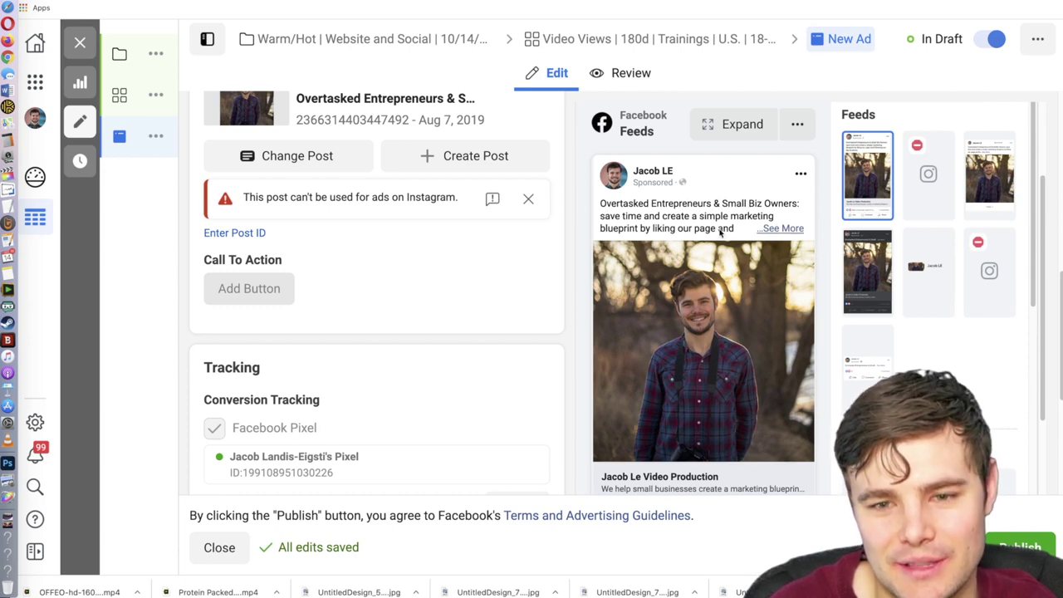
scroll(681, 229, down, 4)
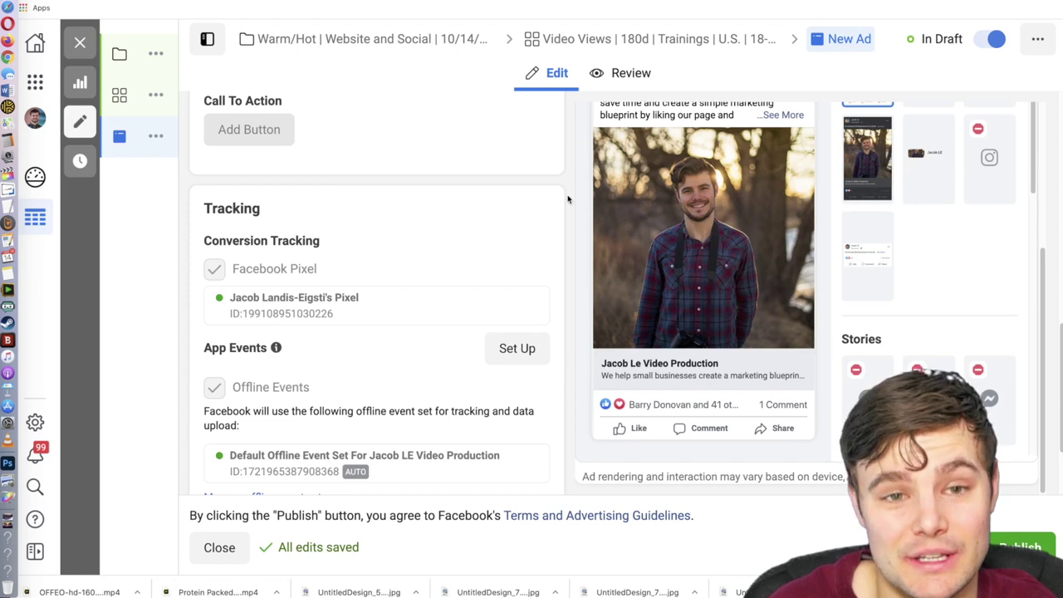
Step: Scroll back up the Campaigns list to the Cold | Interests campaign
scroll(328, 342, up, 5)
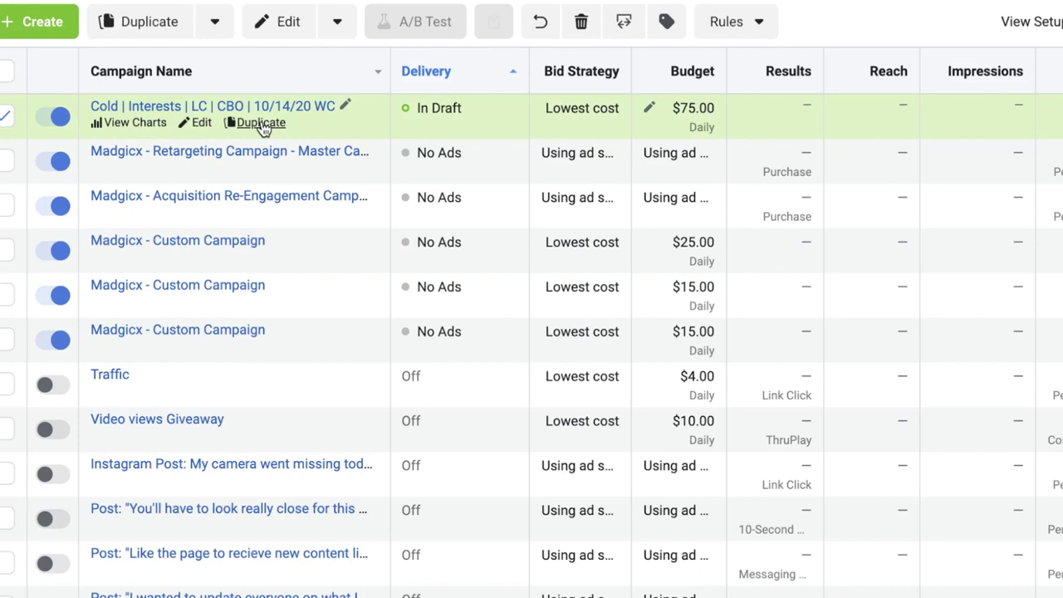
Step: Duplicate the Cold | Interests campaign as a single copy
click(260, 123)
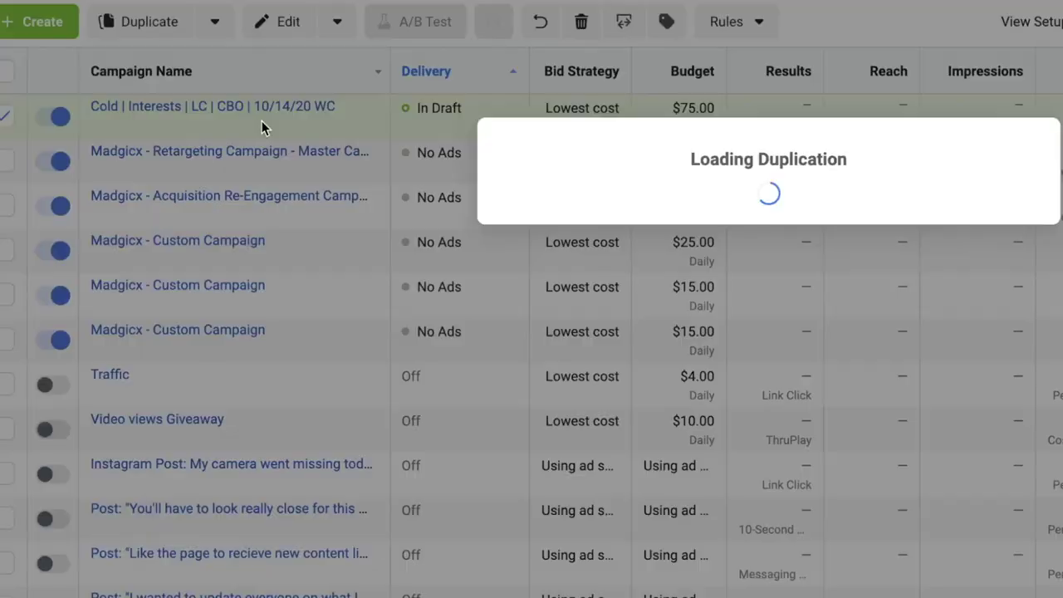
key(Return)
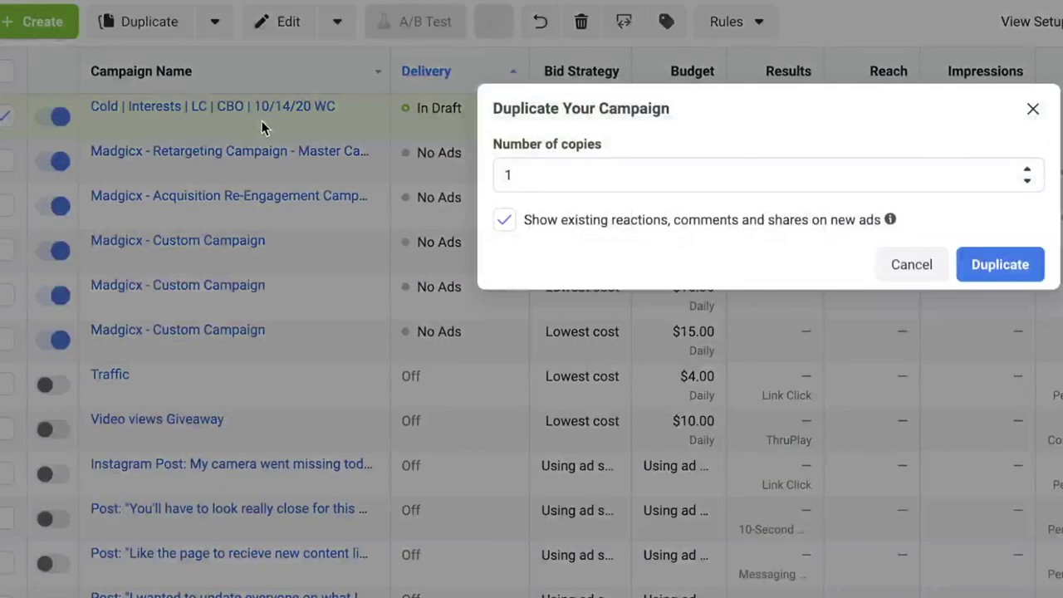
click(999, 264)
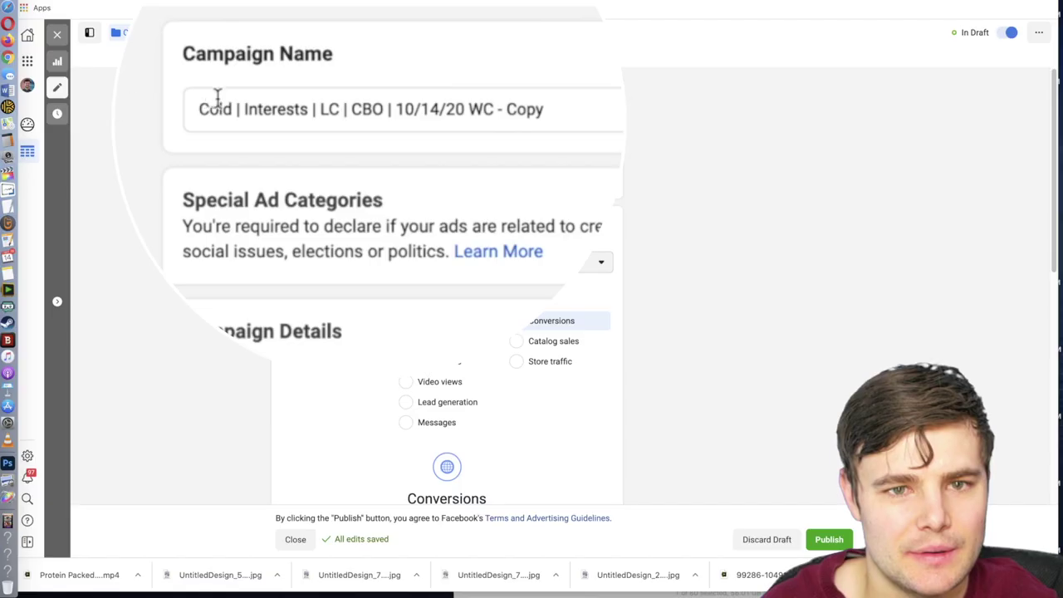
Step: Rename the copy to 'Cold | Broad | LC | CBO | 10/14/20 WC', dropping ' - Copy'
drag(243, 109, 307, 111)
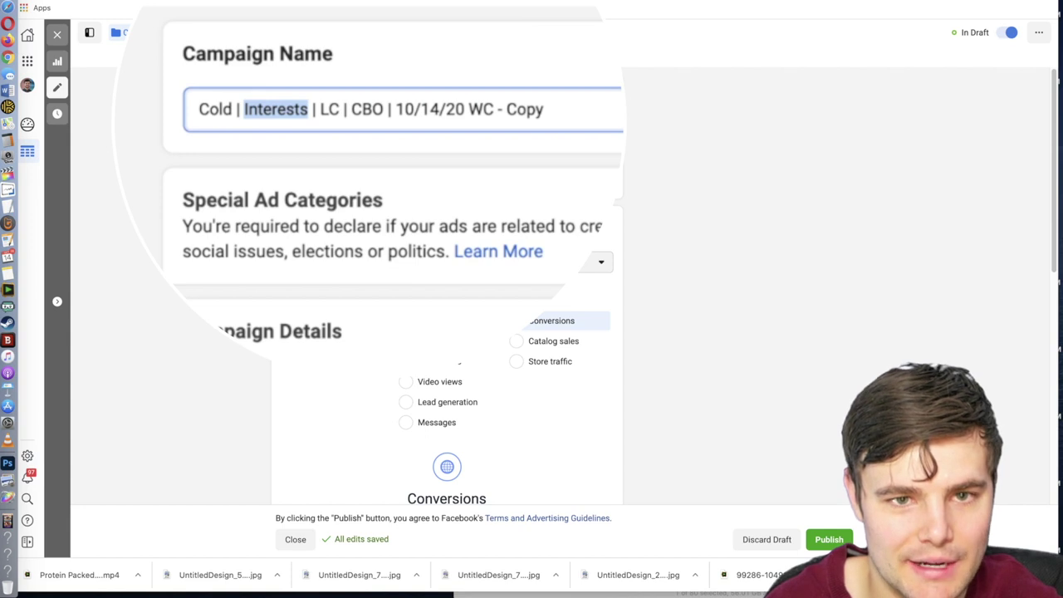
text(Bo)
key(BackSpace)
text(road)
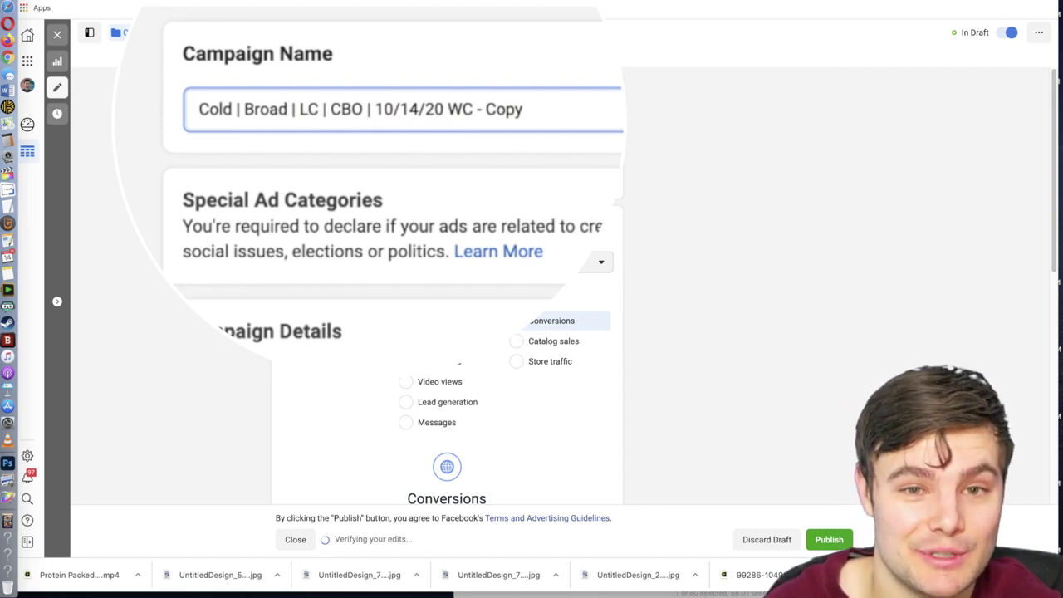
drag(555, 109, 473, 109)
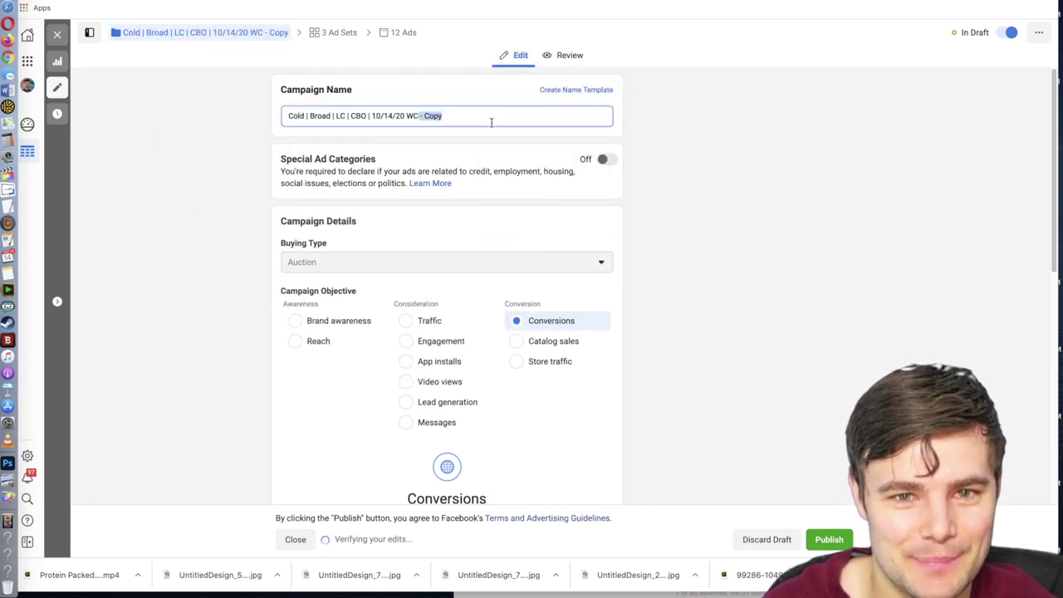
key(BackSpace)
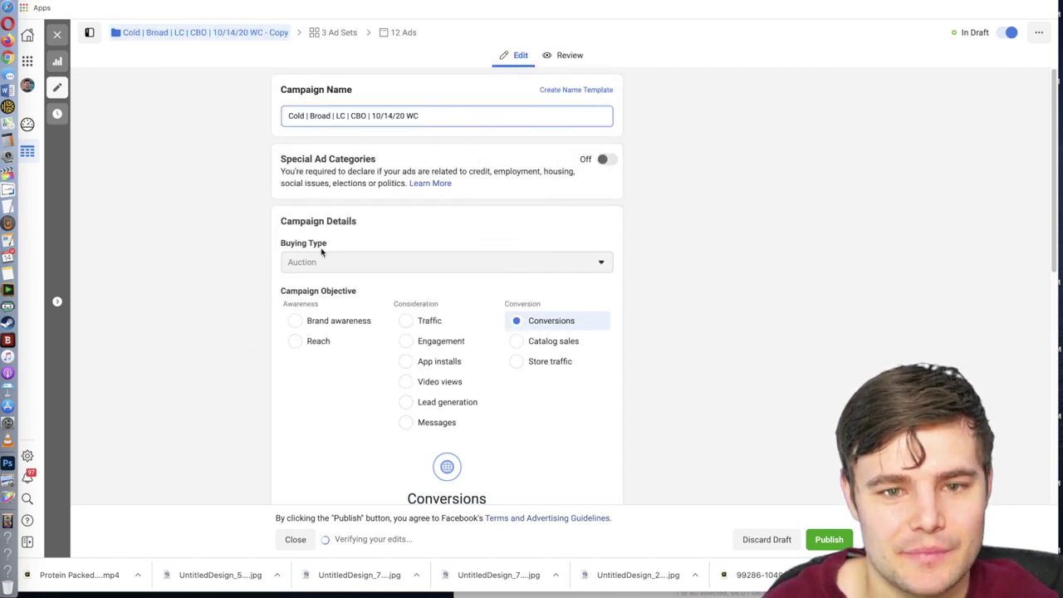
scroll(321, 250, down, 10)
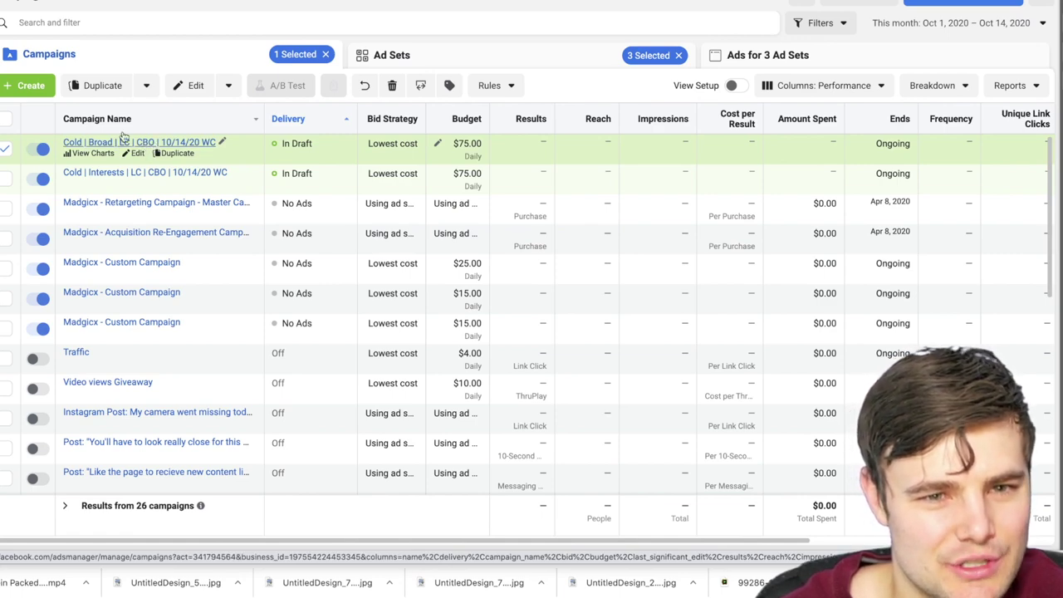
Step: Delete the copied Yoga and Fitness and Wellness ad sets, keeping Protein Bar
click(125, 143)
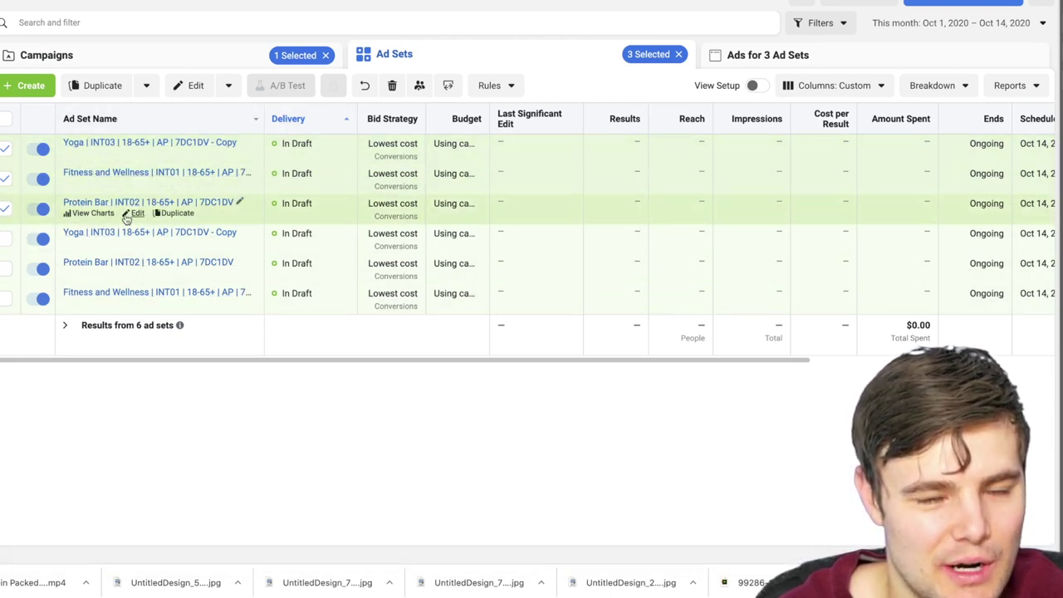
click(6, 208)
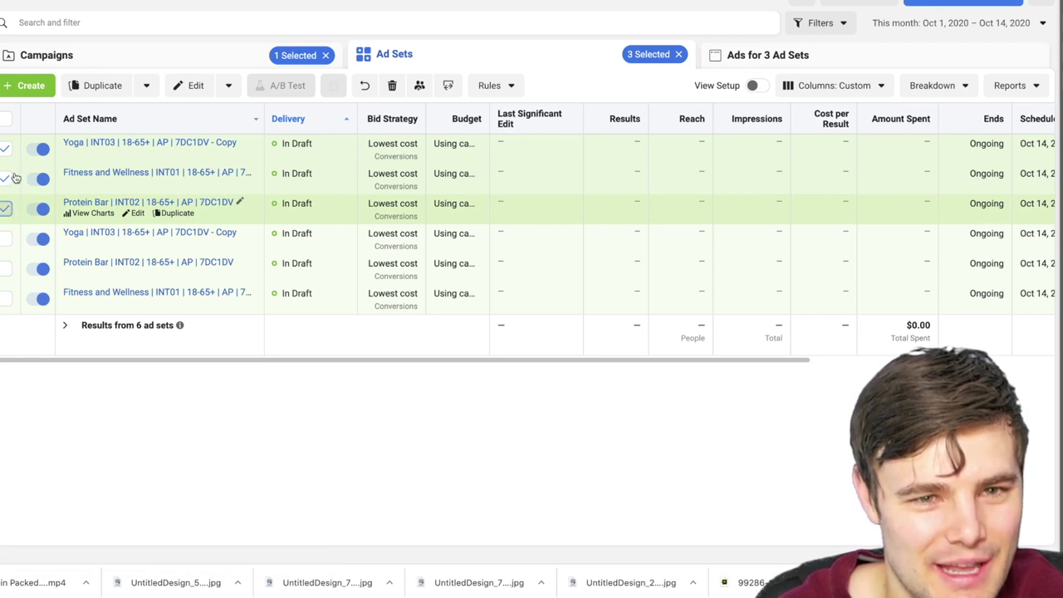
click(394, 87)
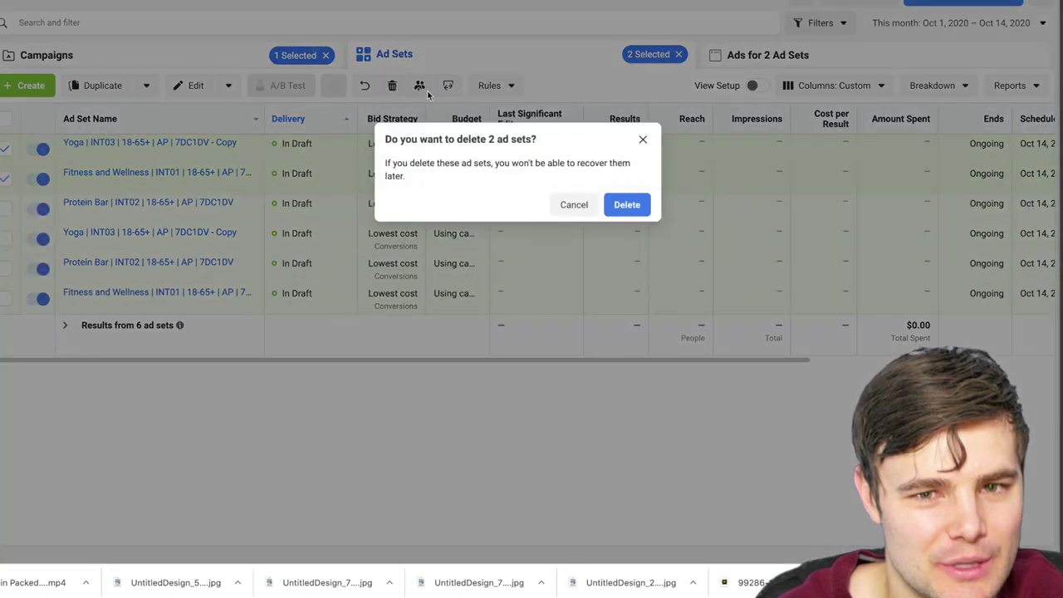
click(636, 212)
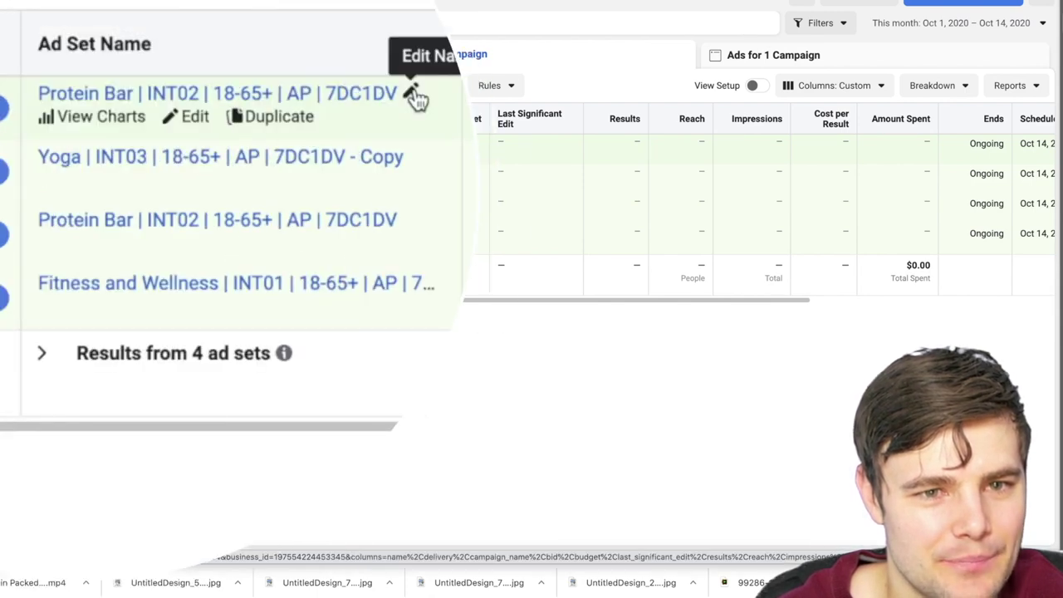
Step: Replace 'Protein Bar | INT02' with 'Broad' in the top ad set's name and save
click(413, 93)
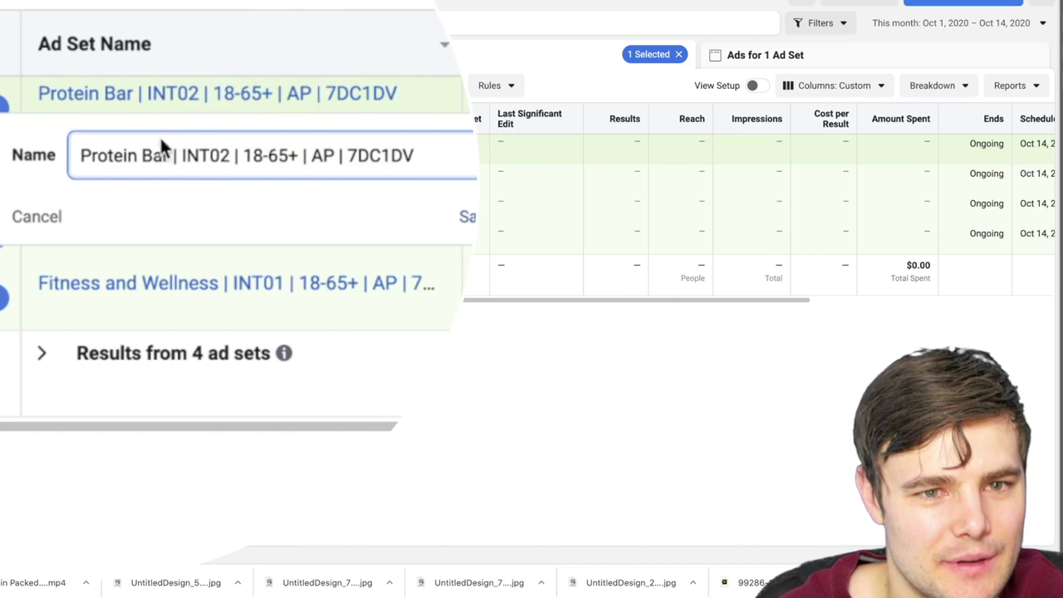
drag(226, 155, 72, 147)
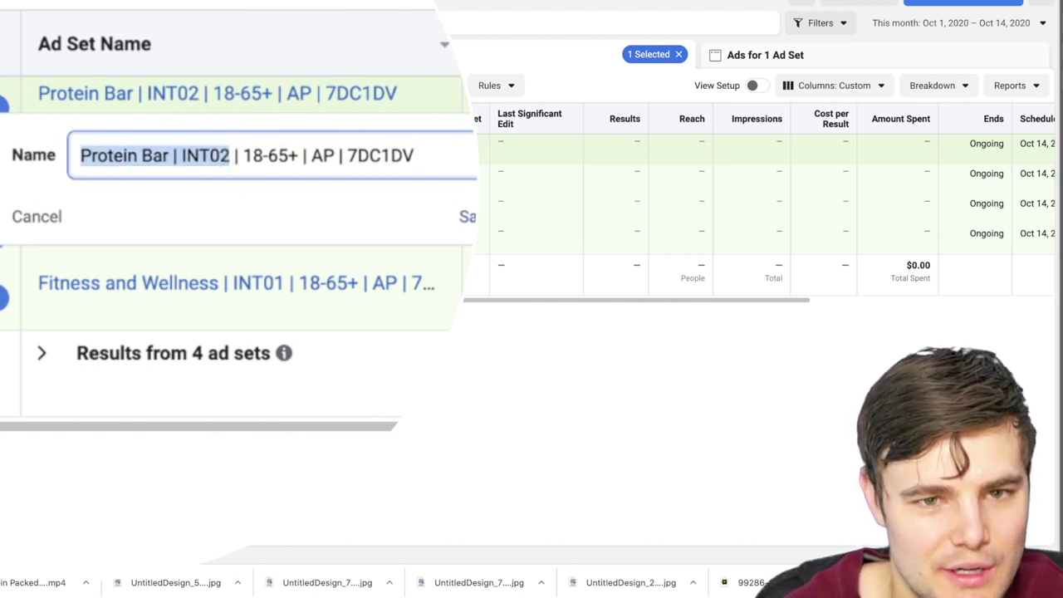
text(Bo)
key(BackSpace)
text(road)
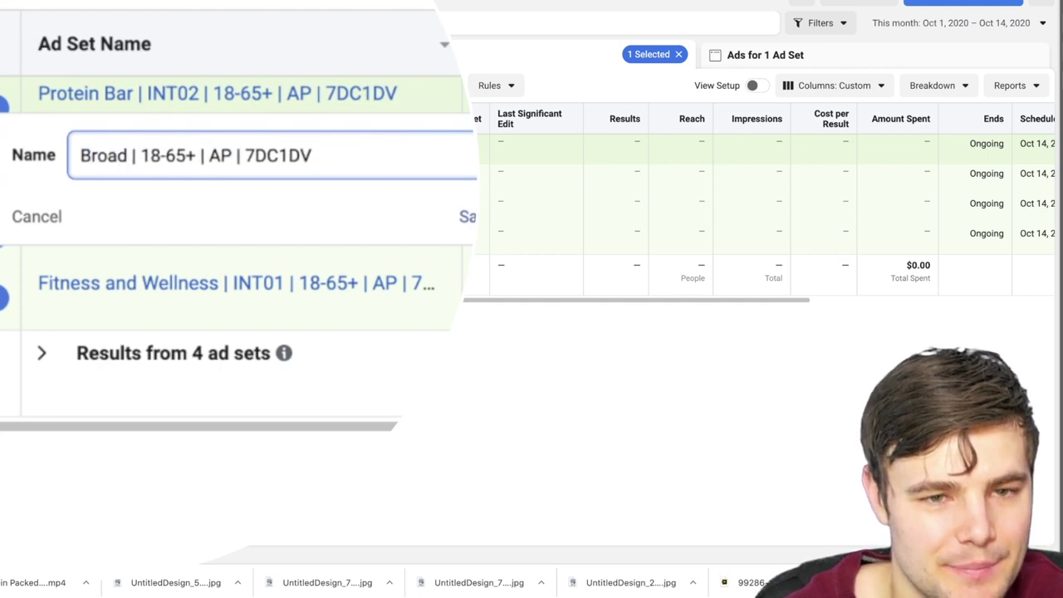
click(467, 218)
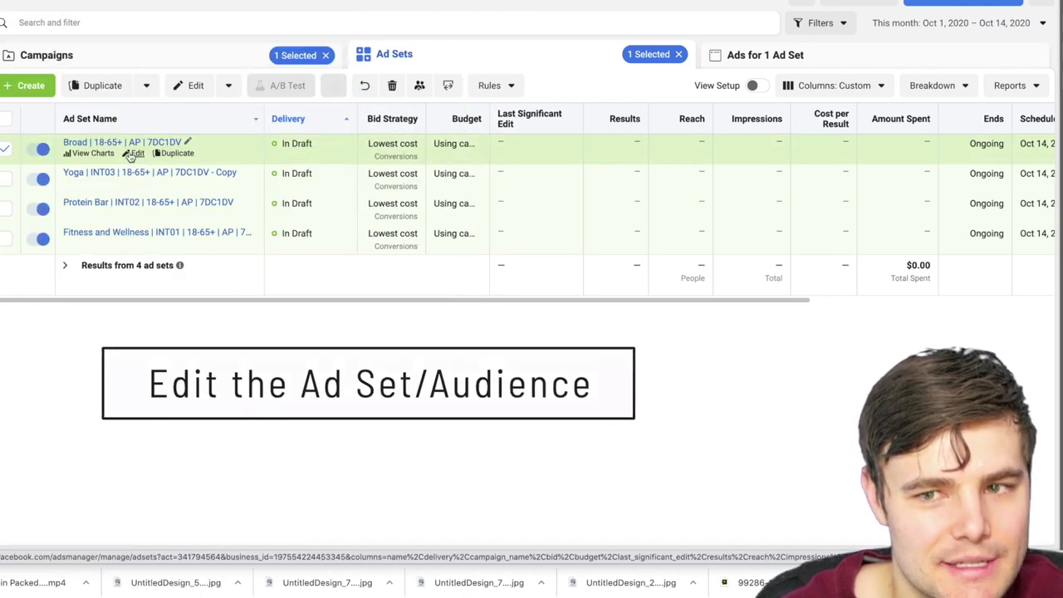
Step: Edit the Broad ad set and remove Lärabar from its Detailed Targeting
click(133, 154)
scroll(155, 134, down, 15)
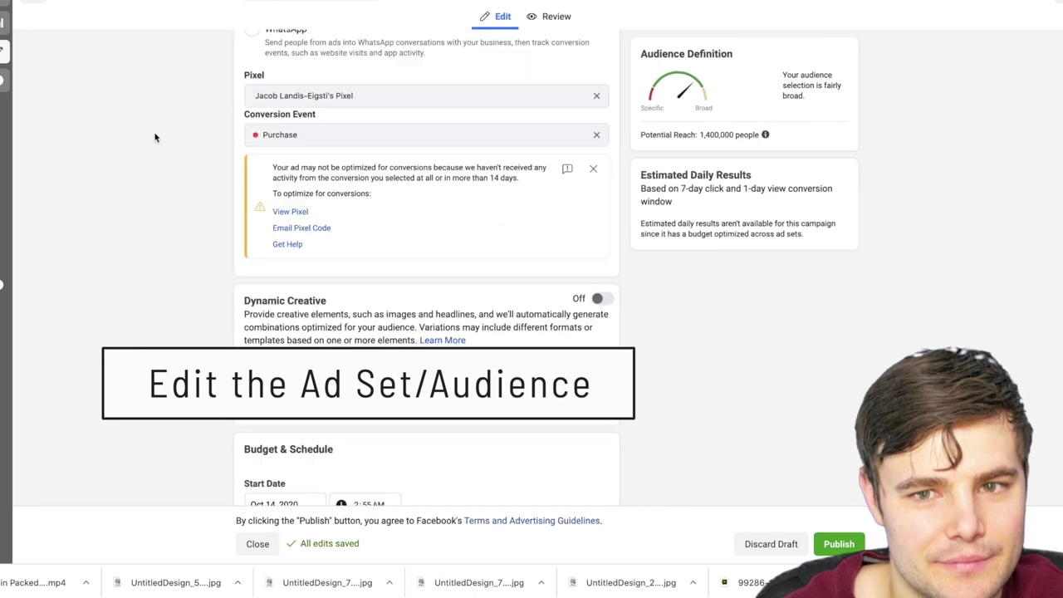
scroll(158, 150, up, 2)
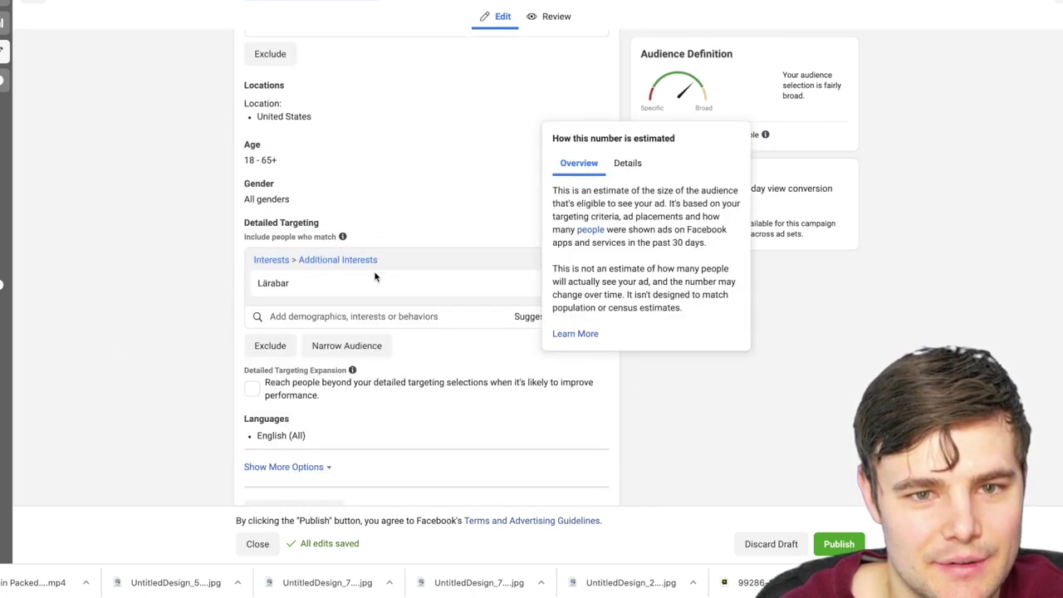
mouse_move(310, 279)
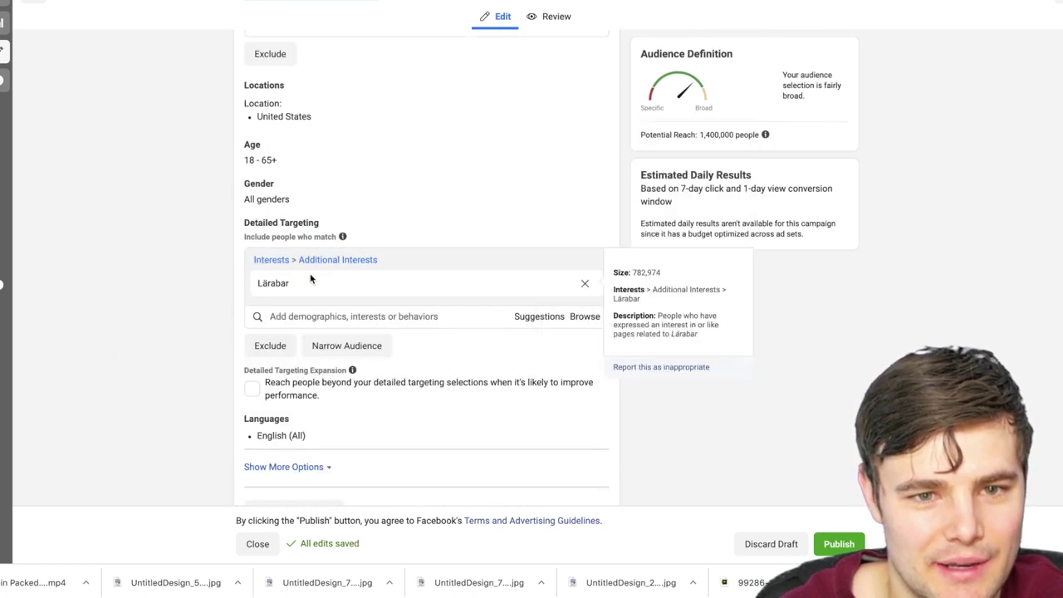
click(585, 287)
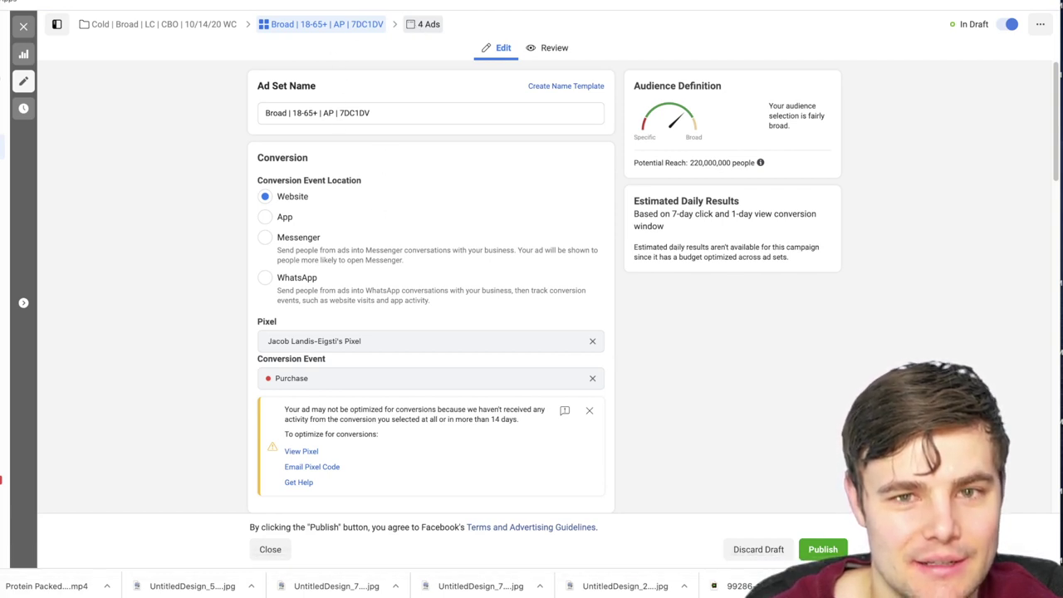
Step: Review the 4 Ads form, then go back to the Cold | Broad campaigns list
scroll(226, 167, down, 10)
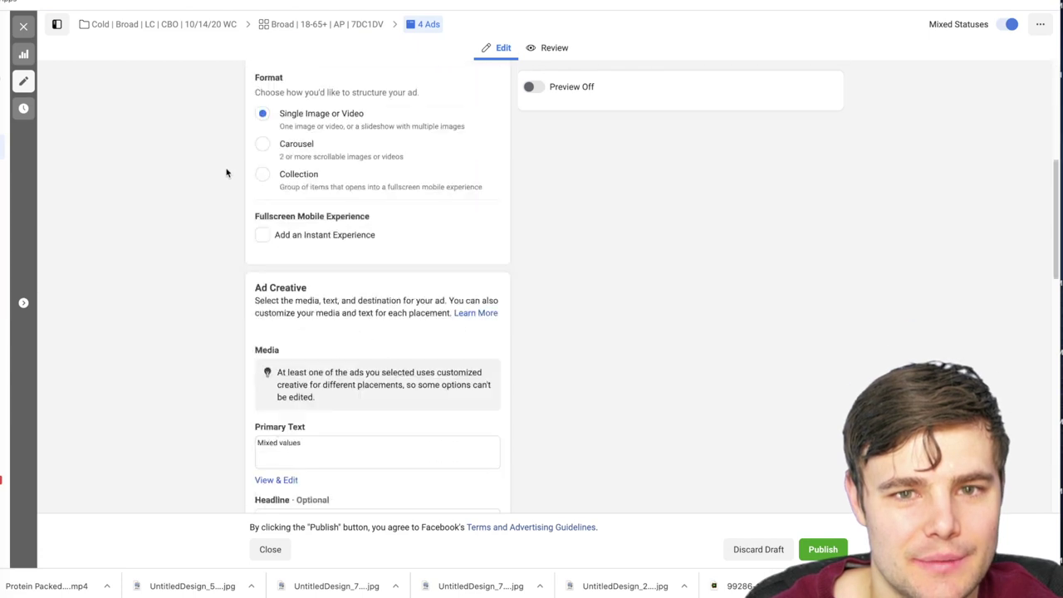
scroll(278, 259, down, 5)
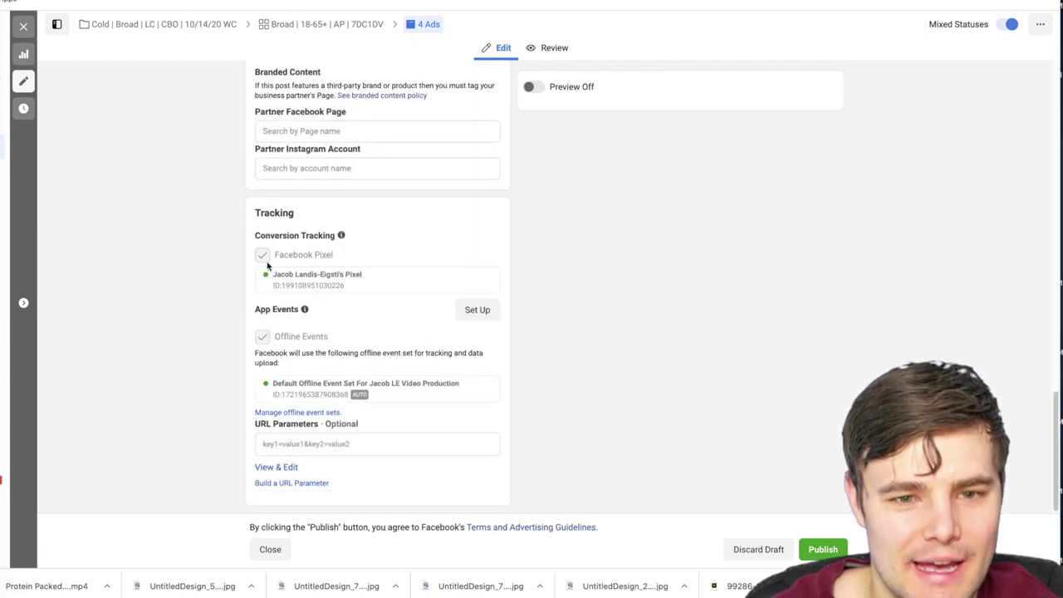
scroll(265, 263, up, 10)
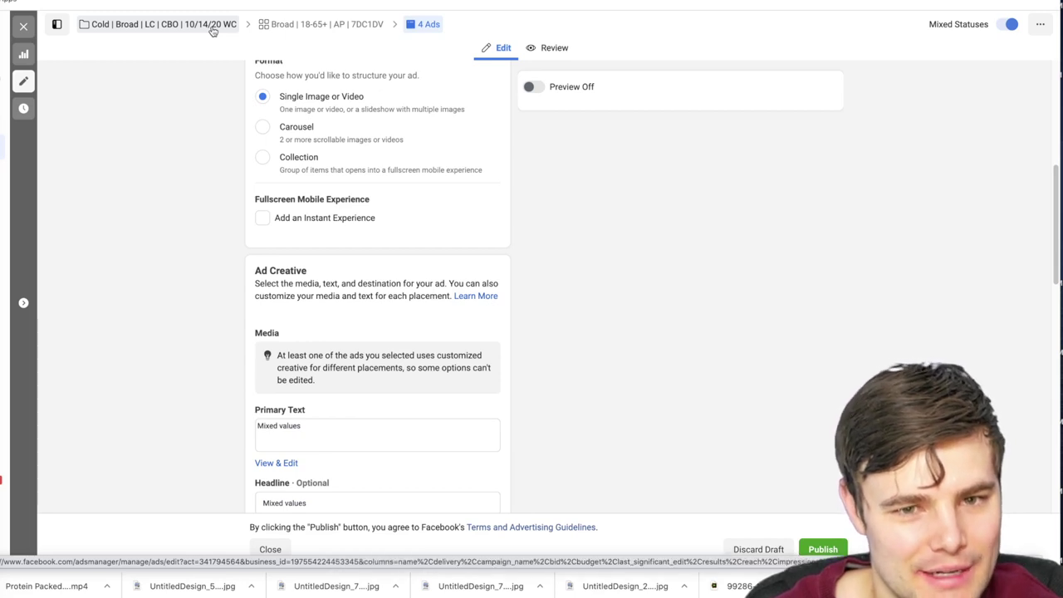
click(213, 30)
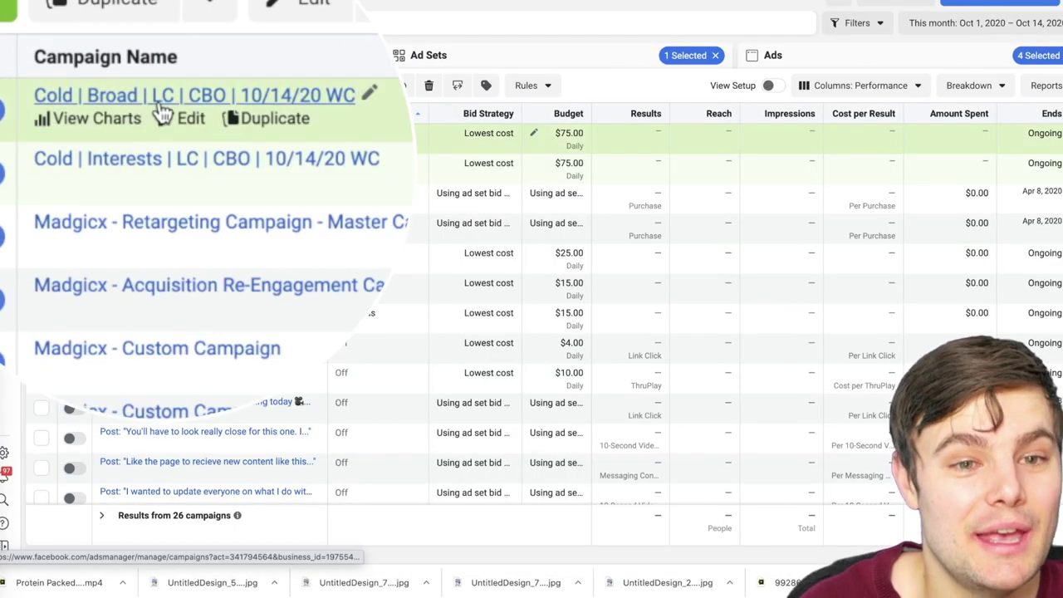
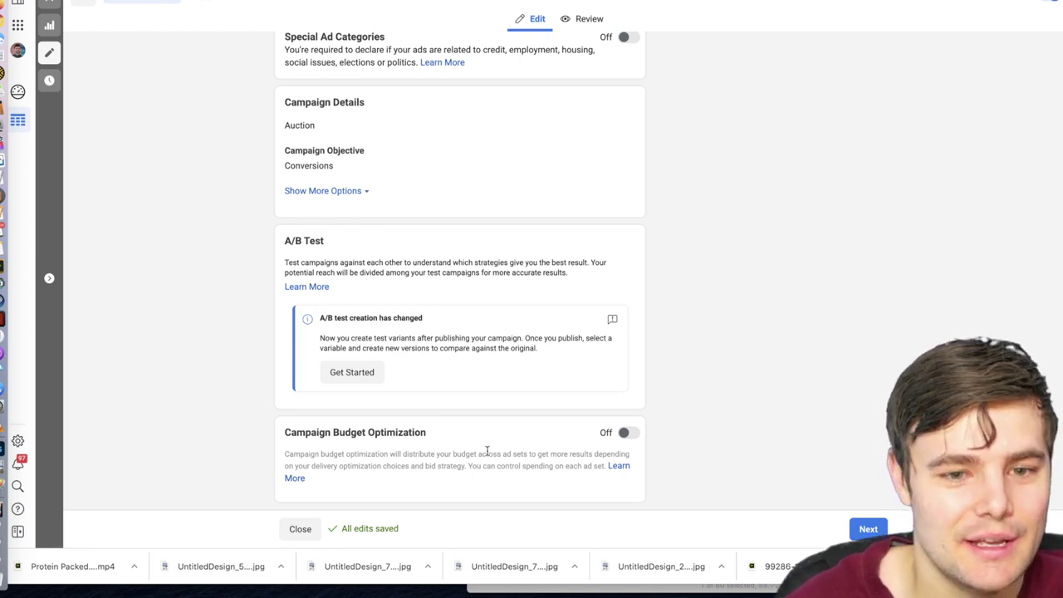
Step: Check the Campaign Budget Optimization help, then name the campaign 'Warm/Hot | Website and Social | 10/14/20 | ABO | WC'
click(292, 479)
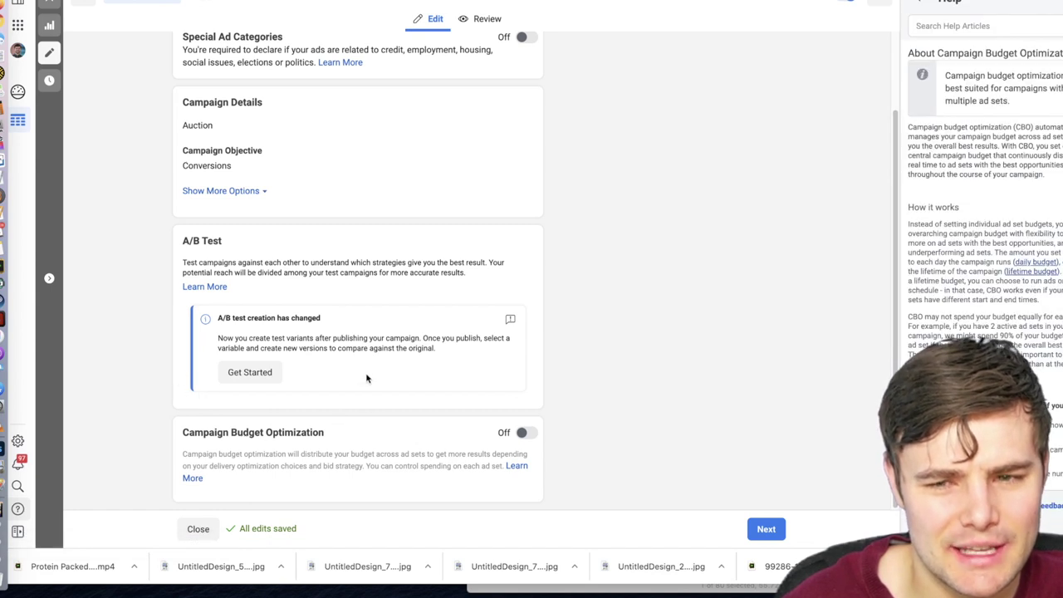
scroll(339, 321, up, 2)
scroll(341, 313, down, 2)
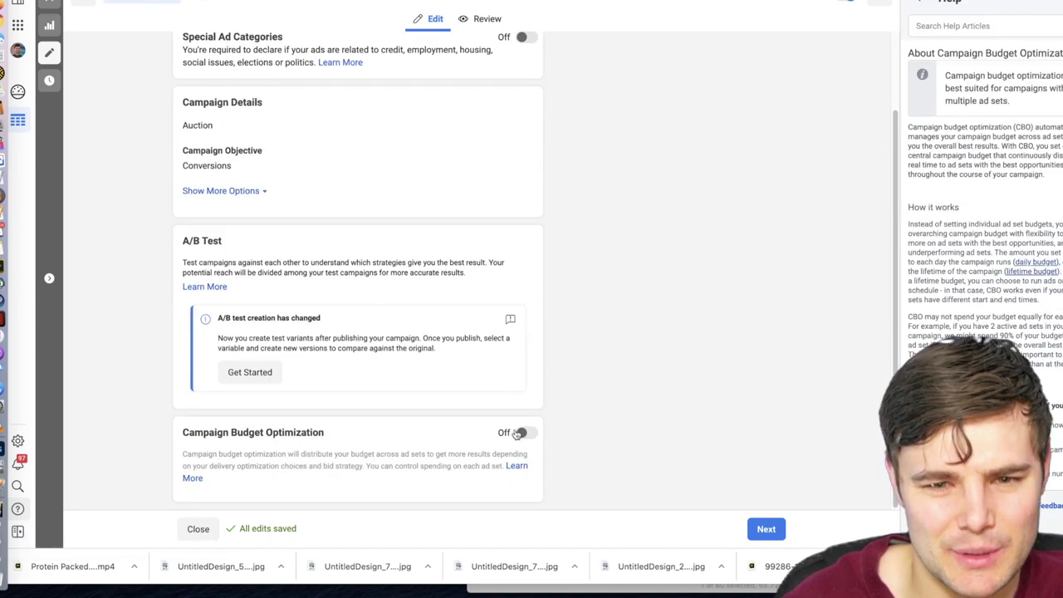
text(Website and Social | )
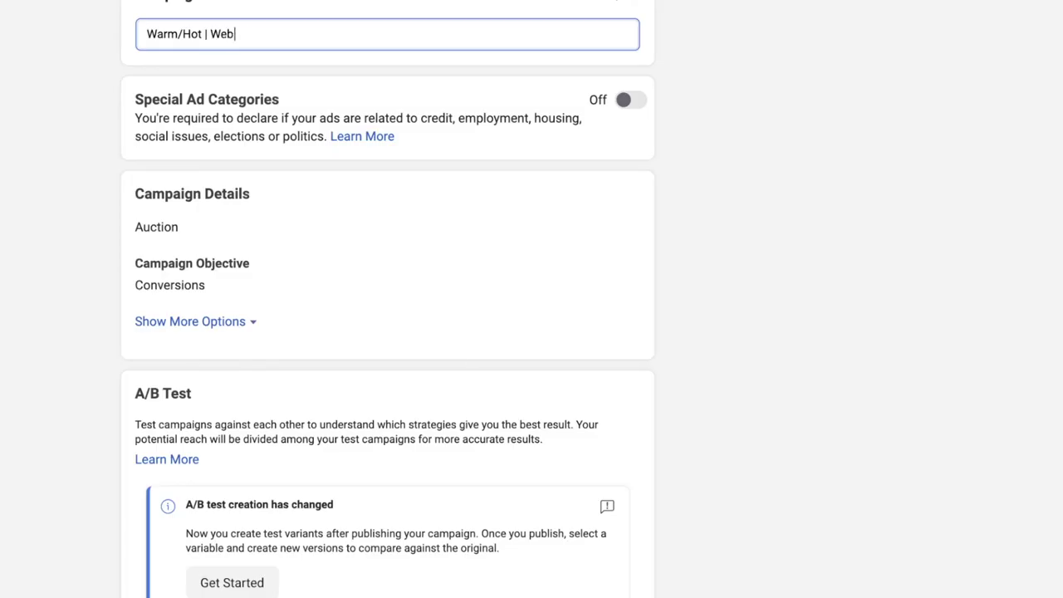
text(10/14/20 | ABO | WC)
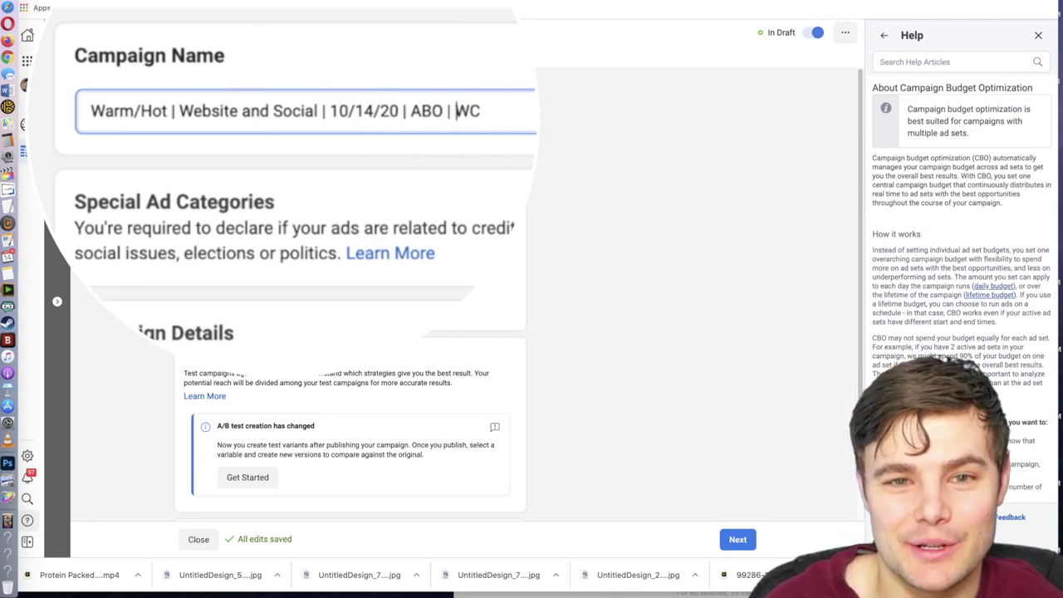
scroll(565, 229, down, 2)
scroll(564, 230, up, 2)
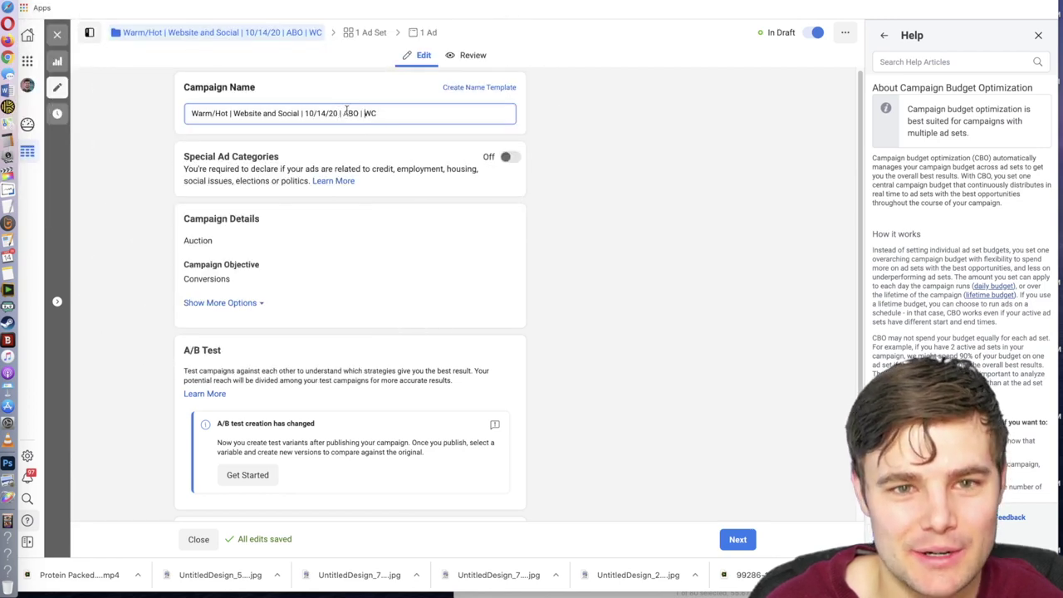
scroll(565, 207, down, 1)
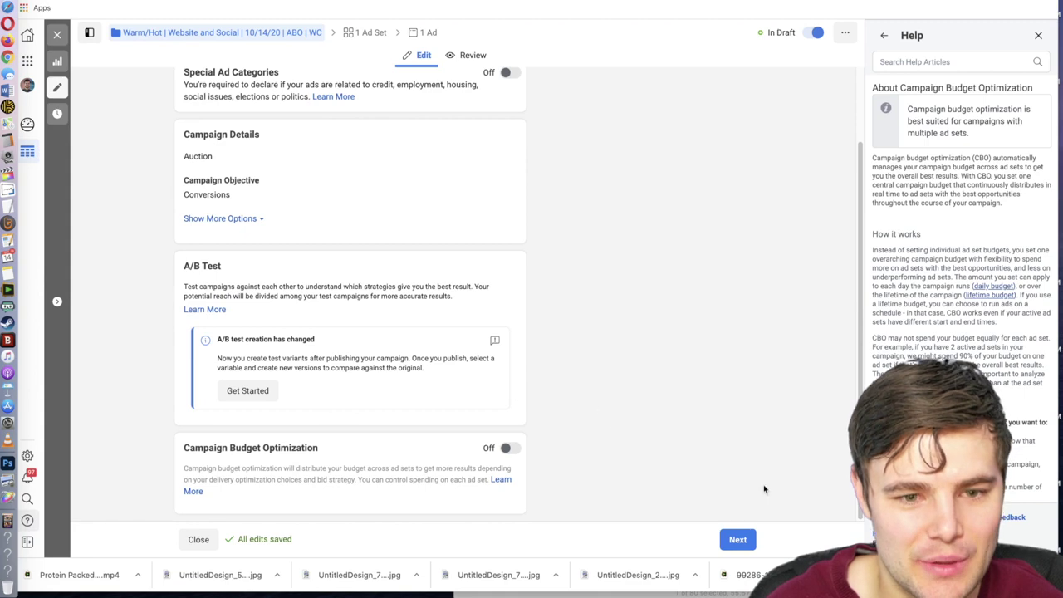
click(737, 541)
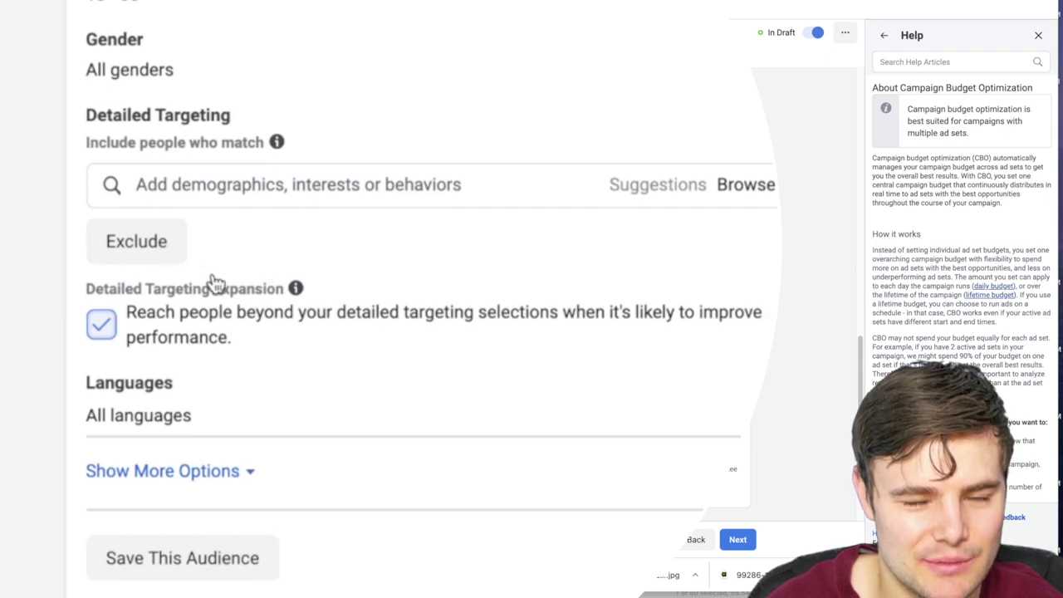
Step: Uncheck Detailed Targeting Expansion and scroll past Budget & Schedule to the Audience section
click(102, 324)
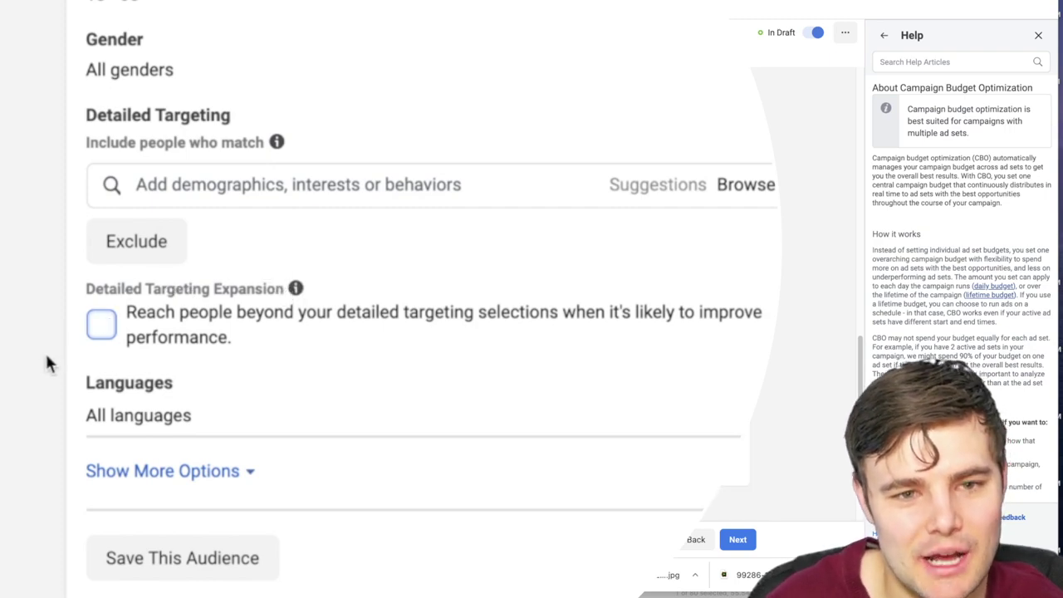
scroll(48, 363, down, 4)
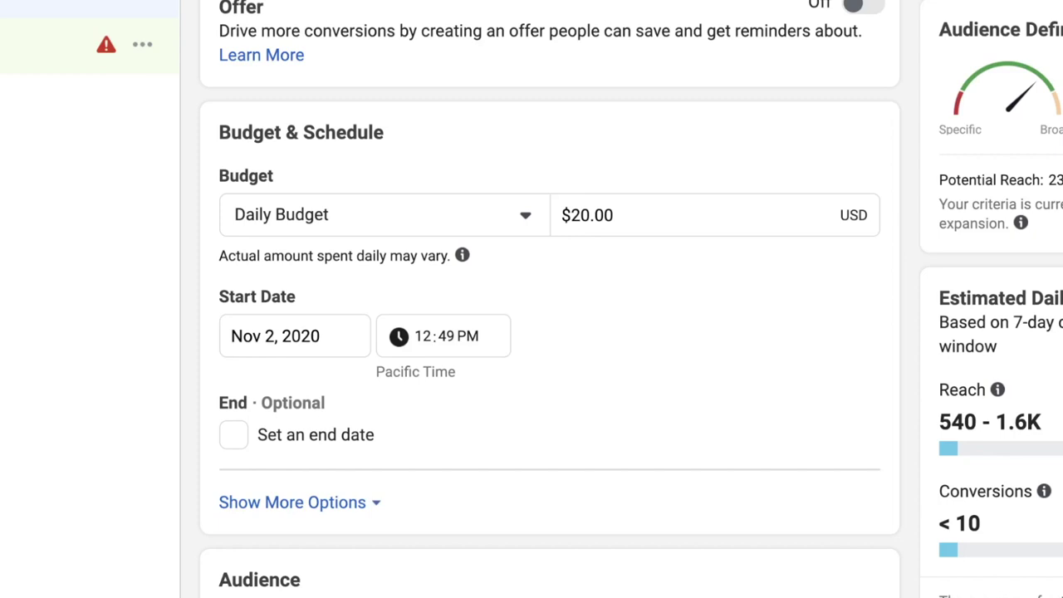
scroll(467, 44, down, 5)
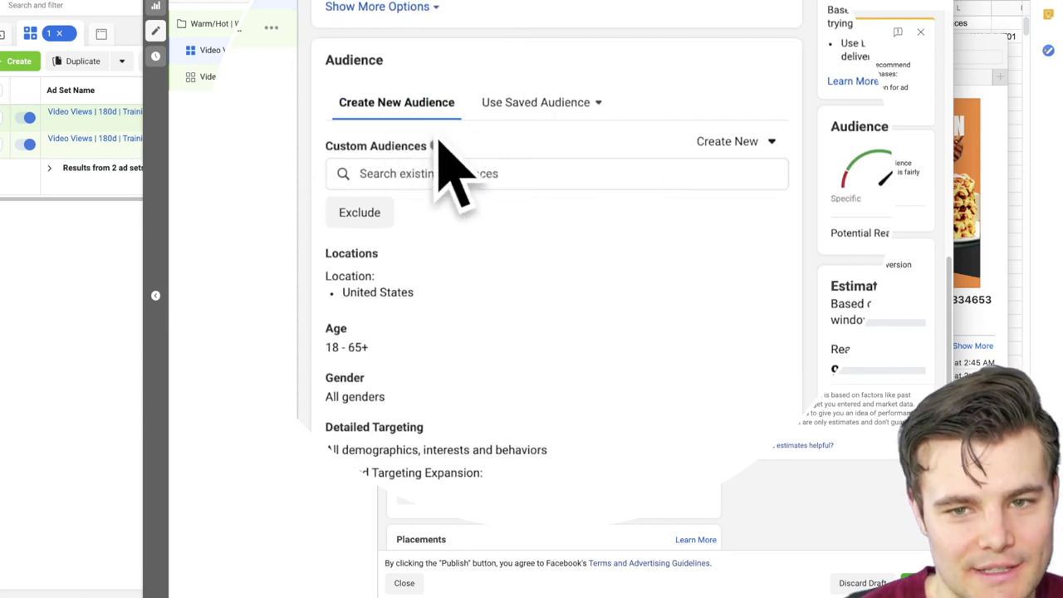
Step: Start a website custom audience on the current pixel: top 25% of visitors by time spent
click(730, 147)
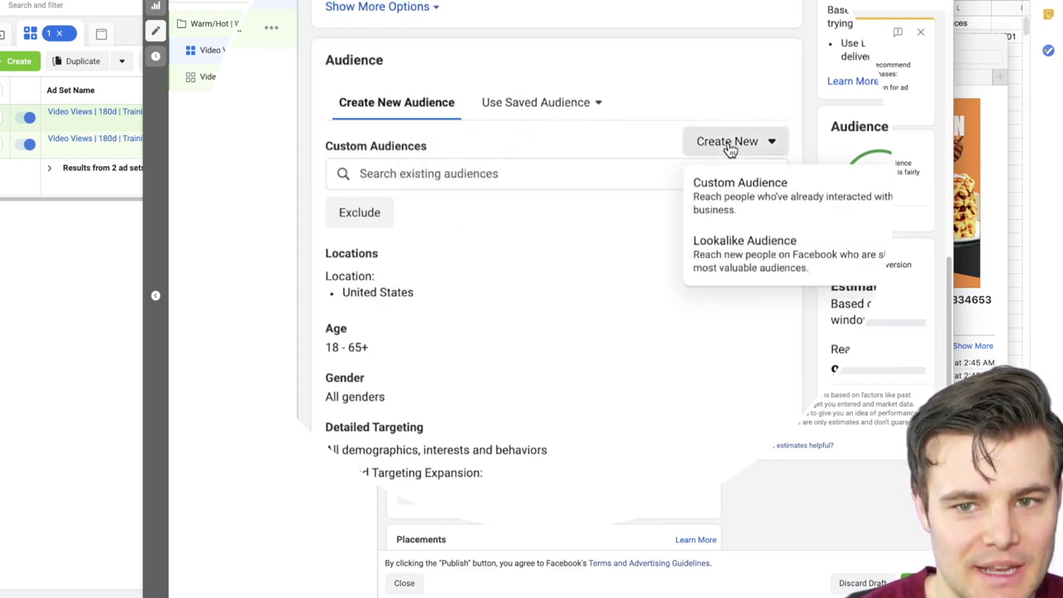
click(741, 184)
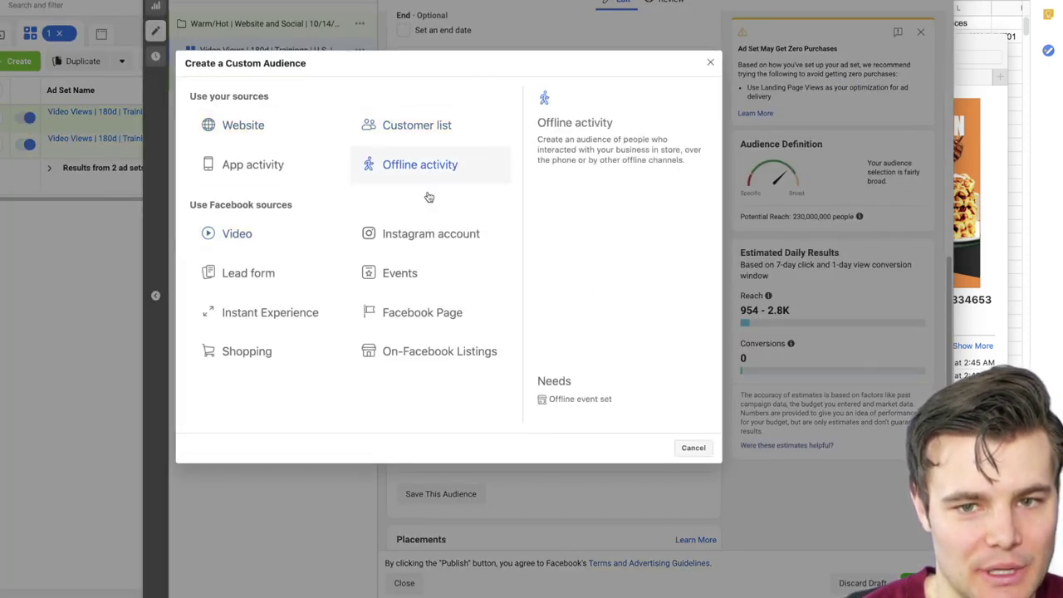
click(256, 126)
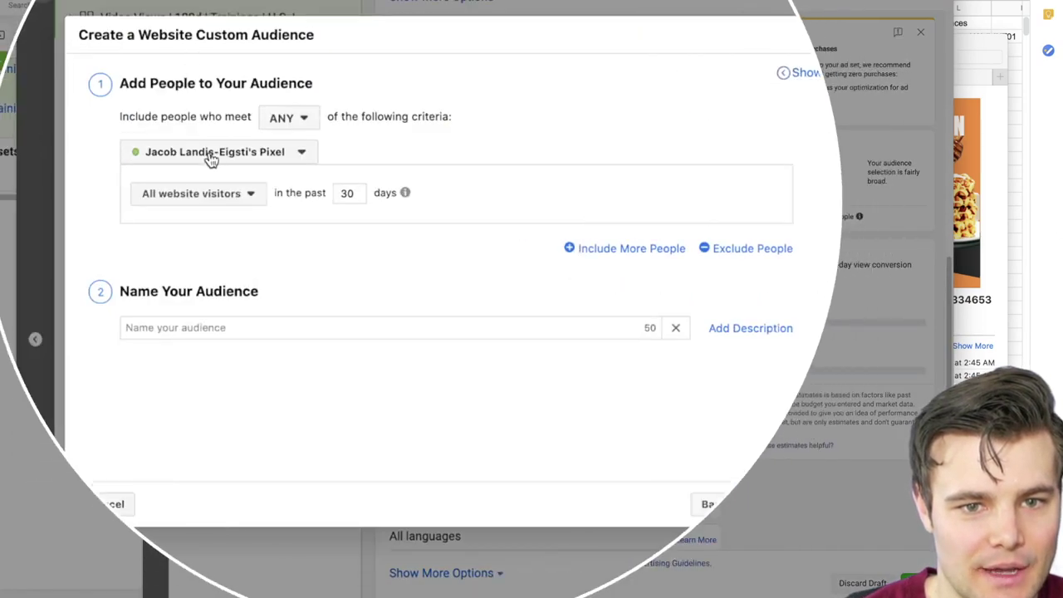
click(212, 151)
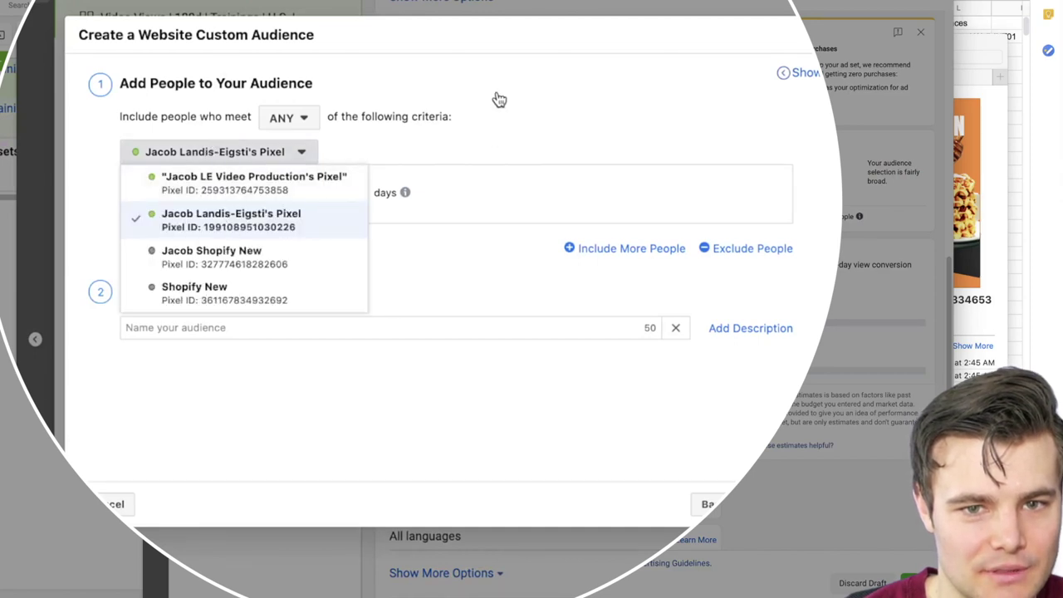
click(398, 79)
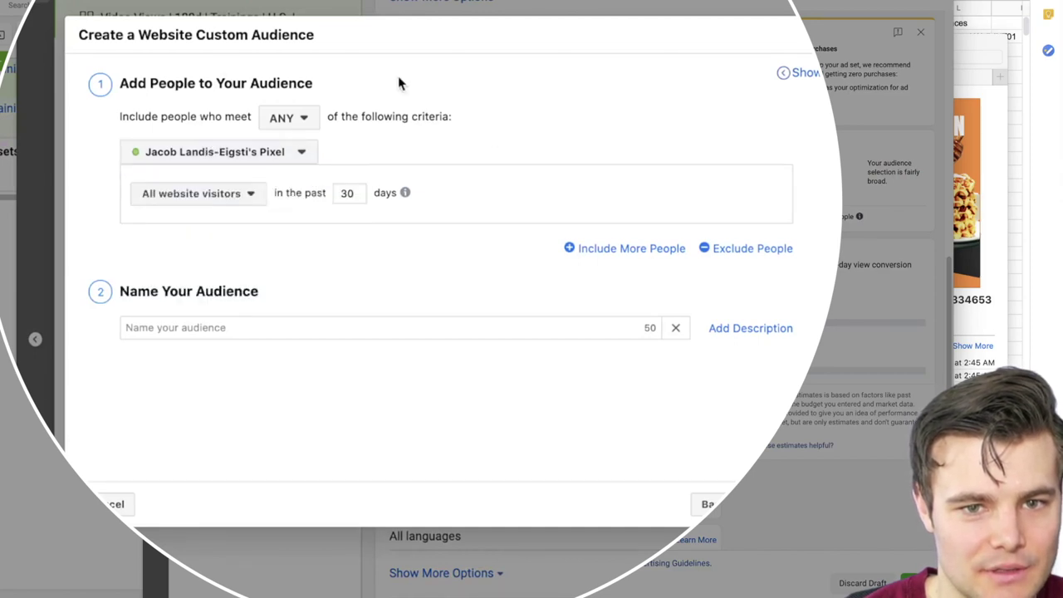
click(214, 193)
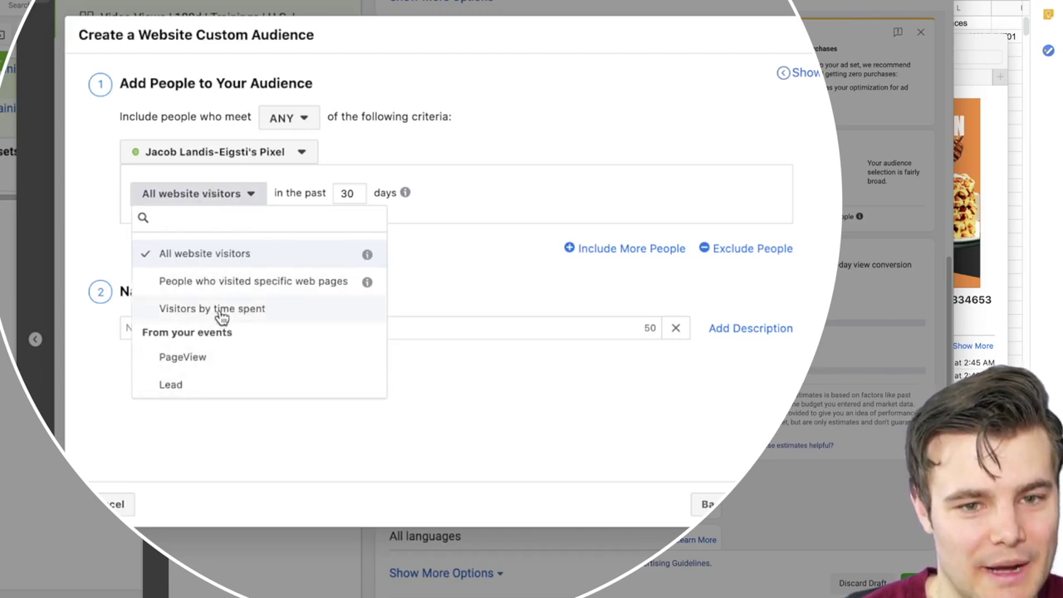
click(221, 309)
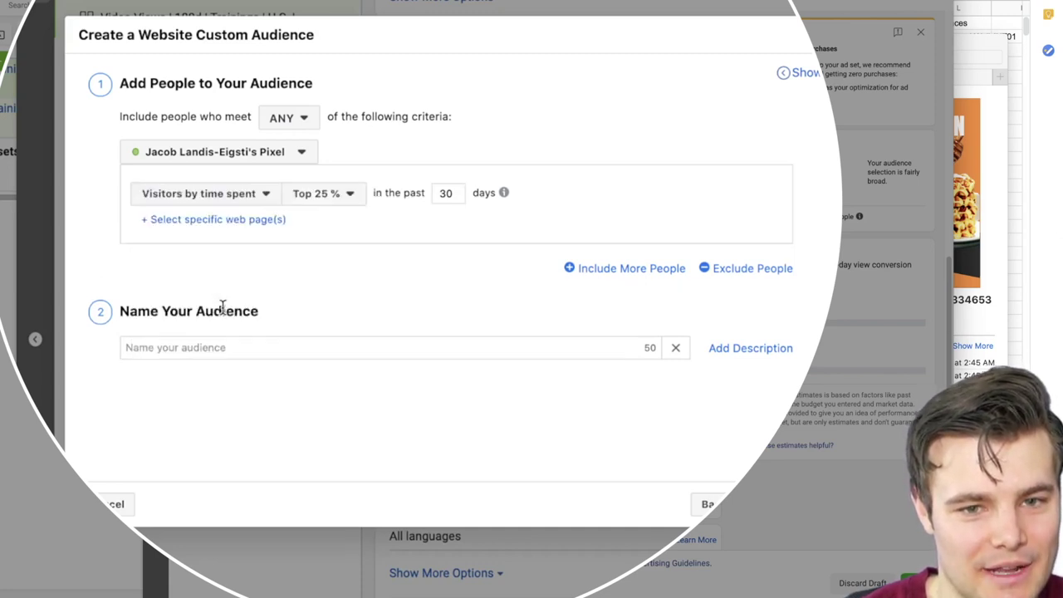
click(329, 200)
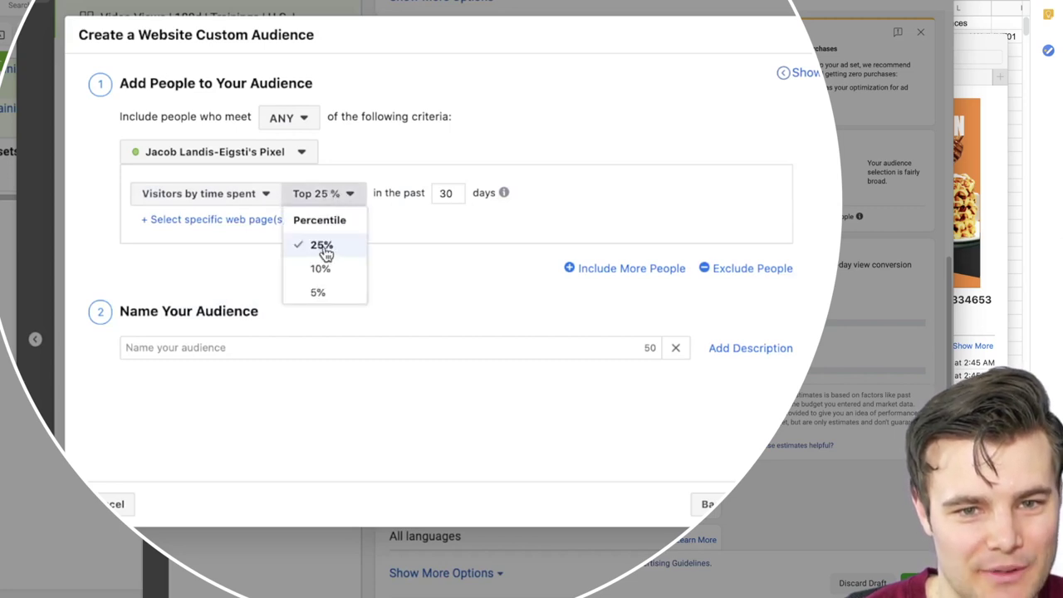
click(324, 249)
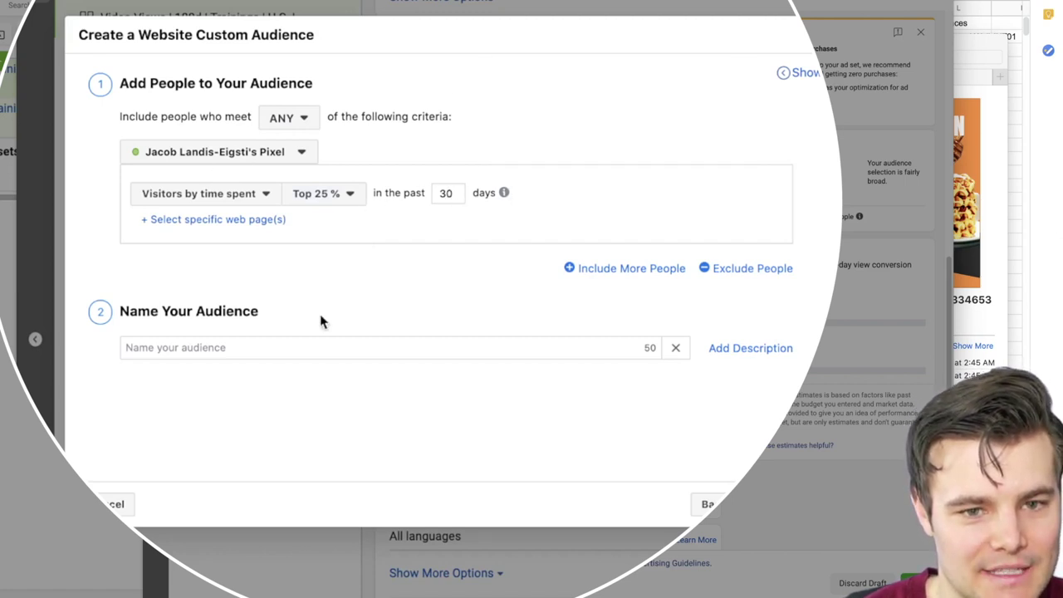
Step: Name the audience 'High Intent 30D All Visitors' and create it
click(269, 336)
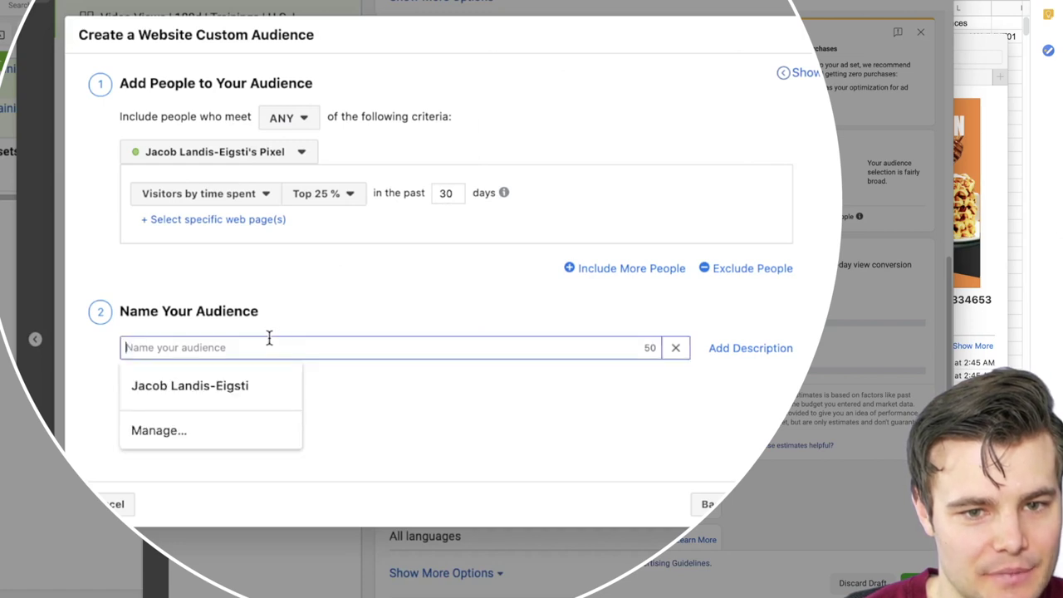
text(High)
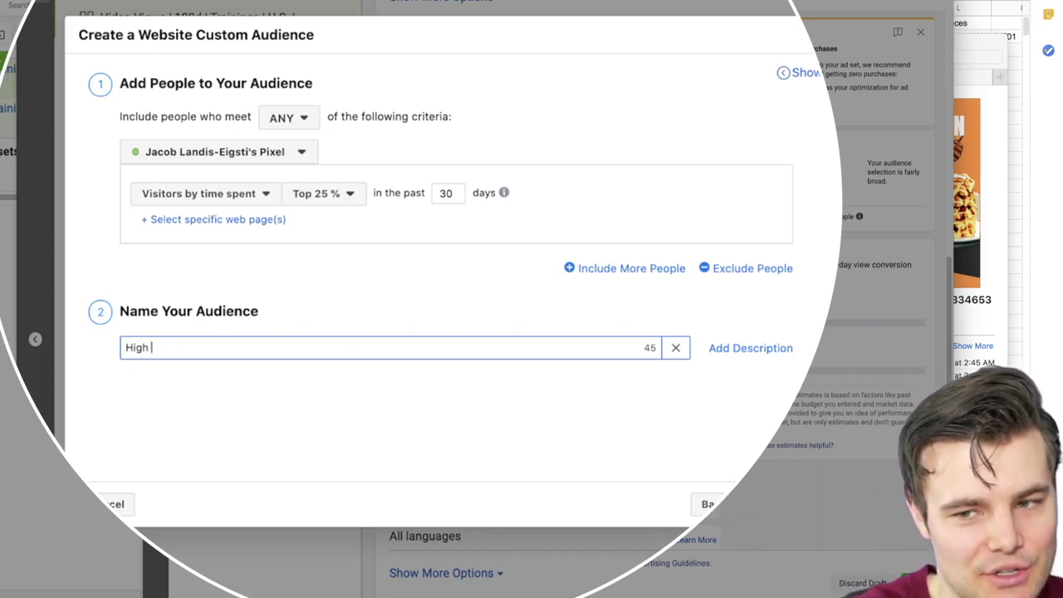
text(Intent 30D All Visitors)
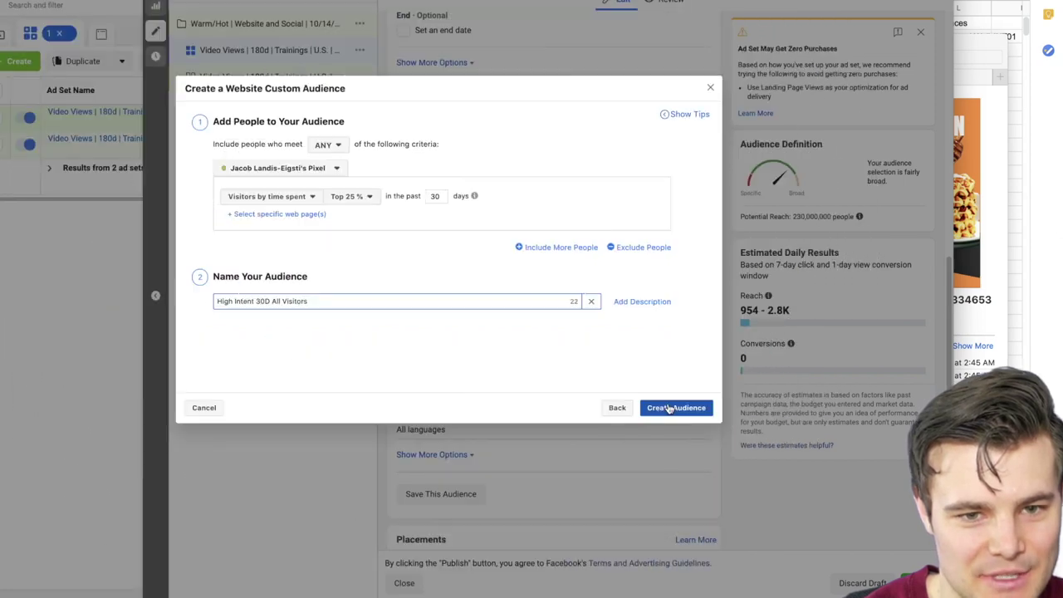
click(708, 505)
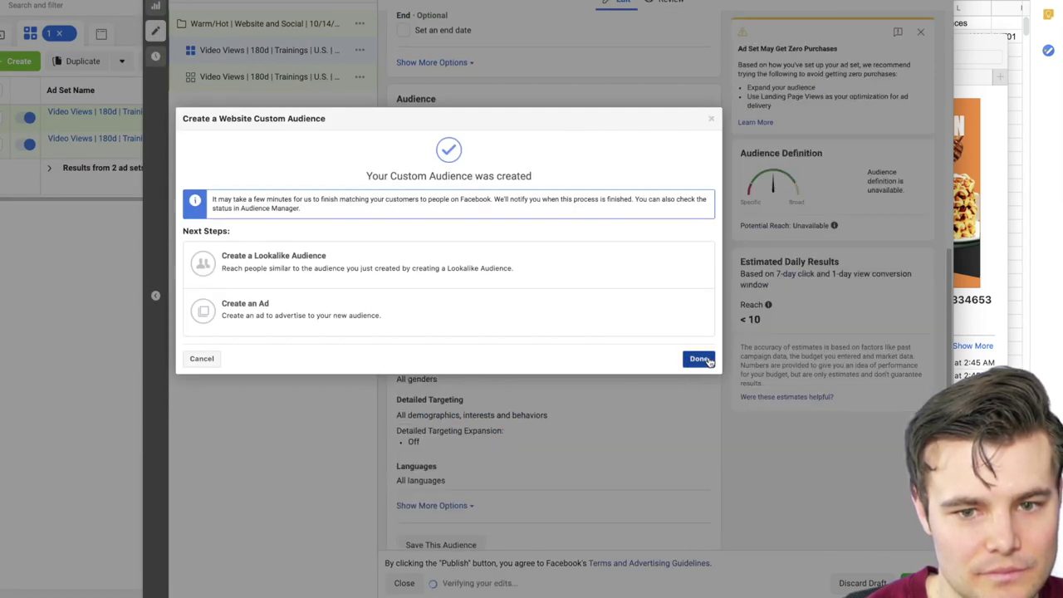
Step: Back in the ad set, re-add High Intent 30D All Visitors as its custom audience
click(699, 359)
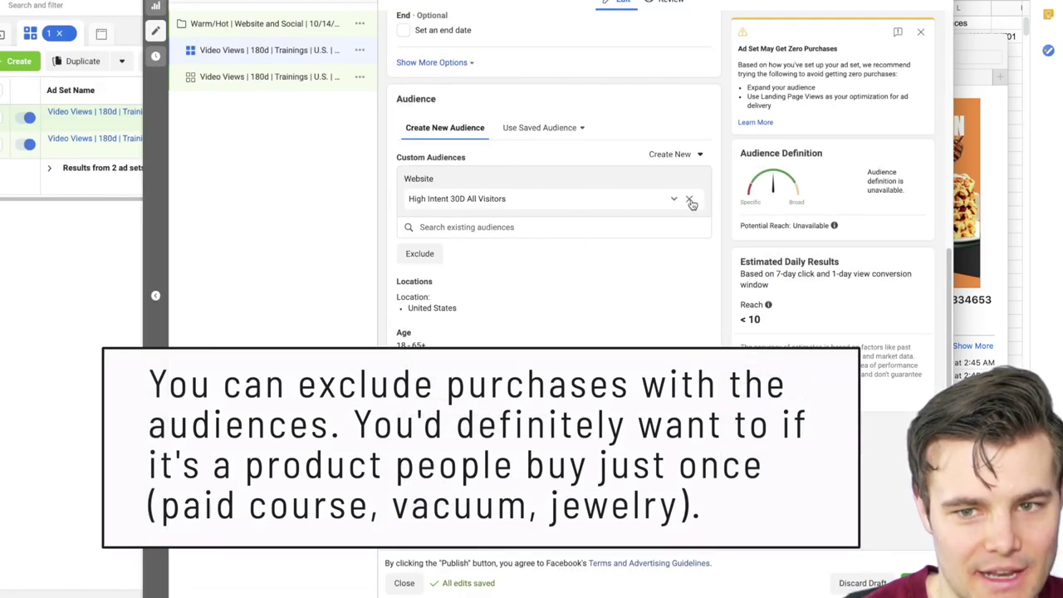
click(690, 201)
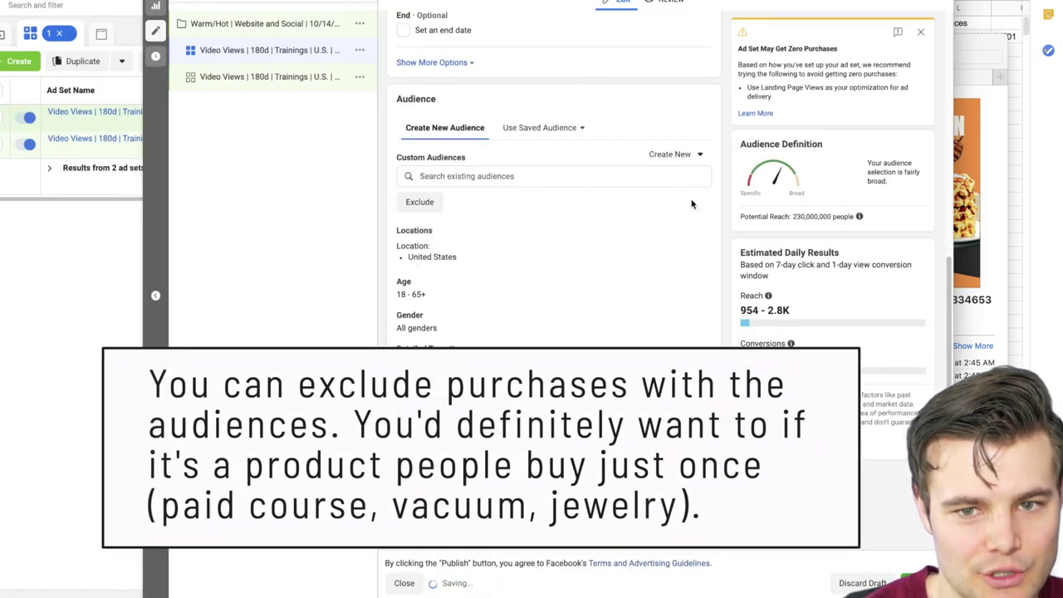
click(549, 176)
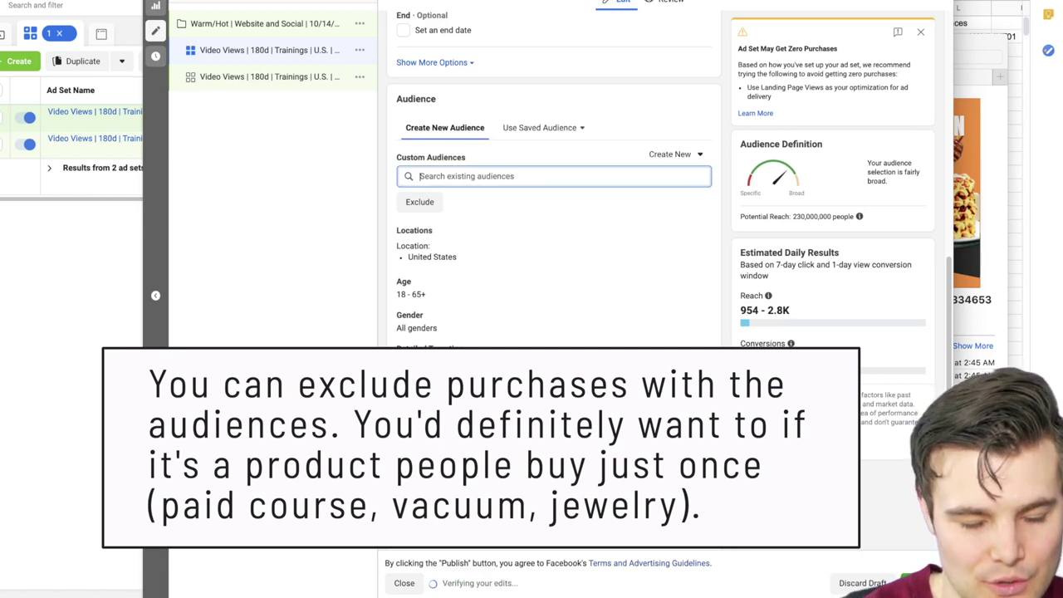
text(high)
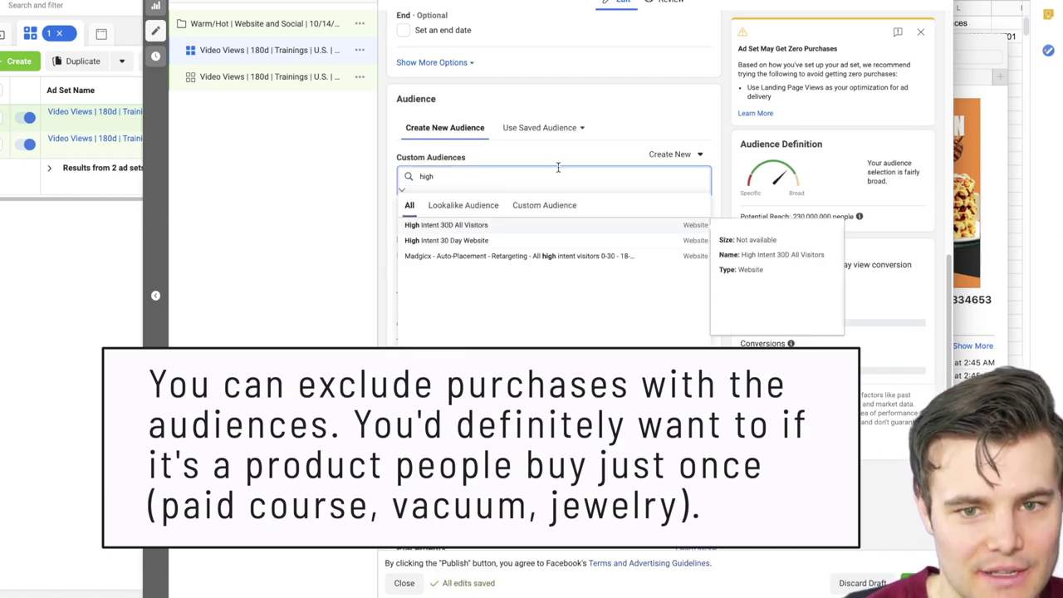
click(470, 226)
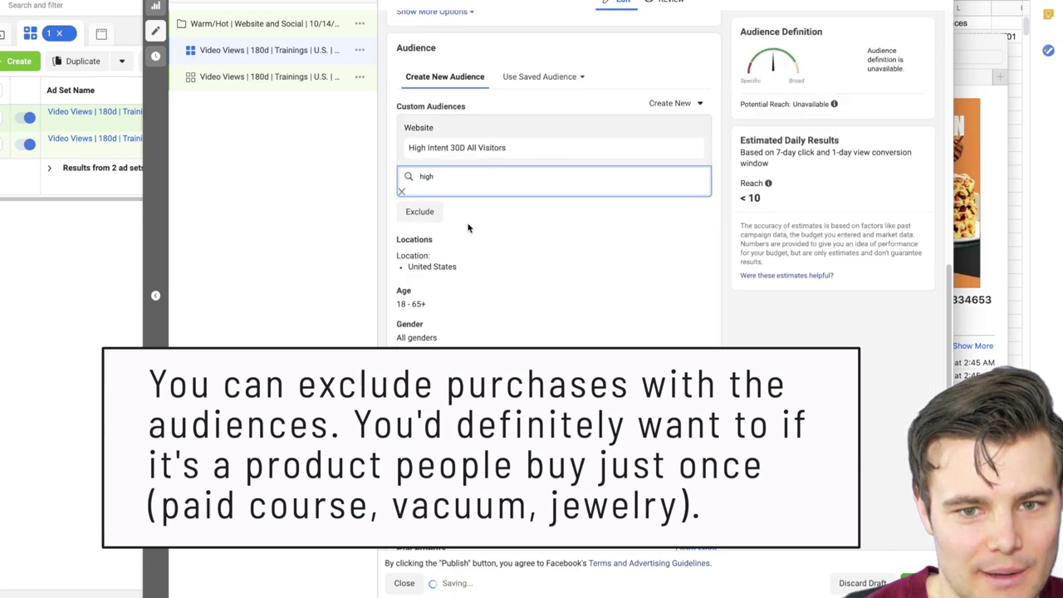
click(540, 148)
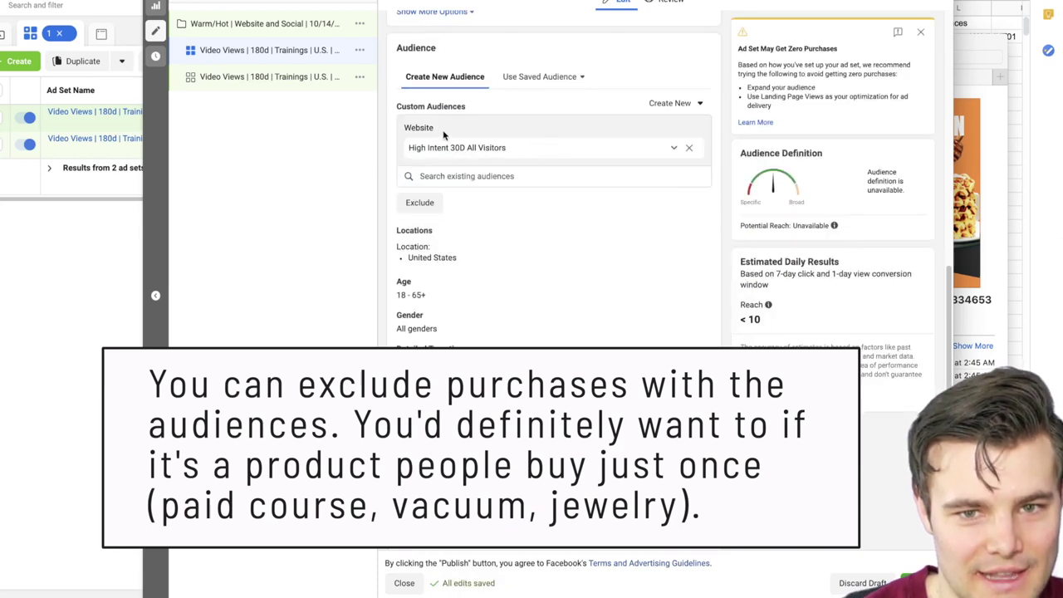
Step: Rename the ad set to 'High Intent | 300d | All Pages', dropping 'Copy', then pick a new placement image
scroll(456, 170, down, 3)
scroll(527, 205, up, 10)
drag(405, 60, 446, 60)
text(High Intent)
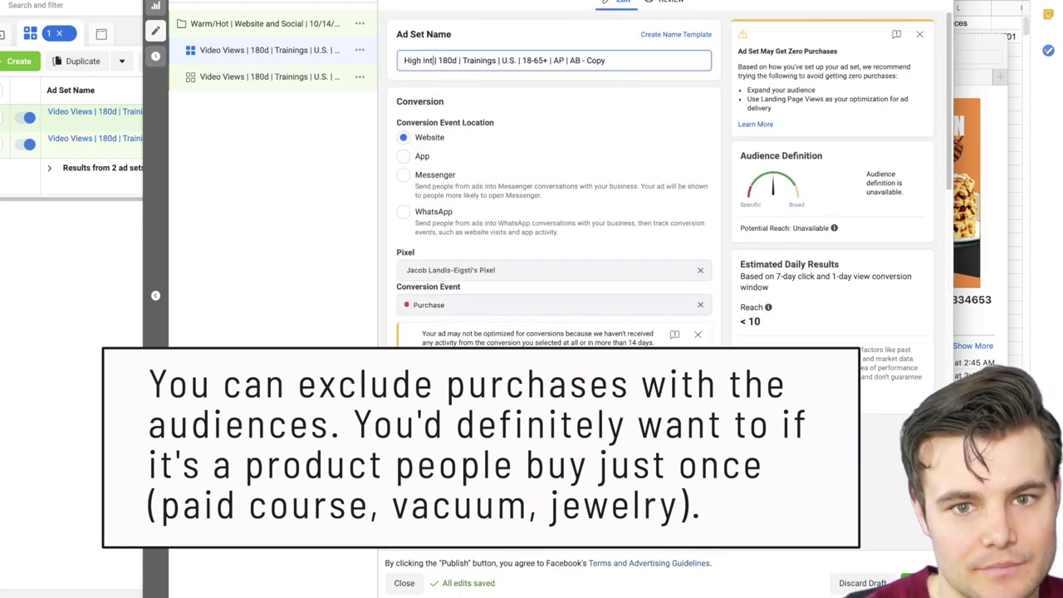
double_click(460, 60)
text(300d)
double_click(490, 60)
text(All Pages)
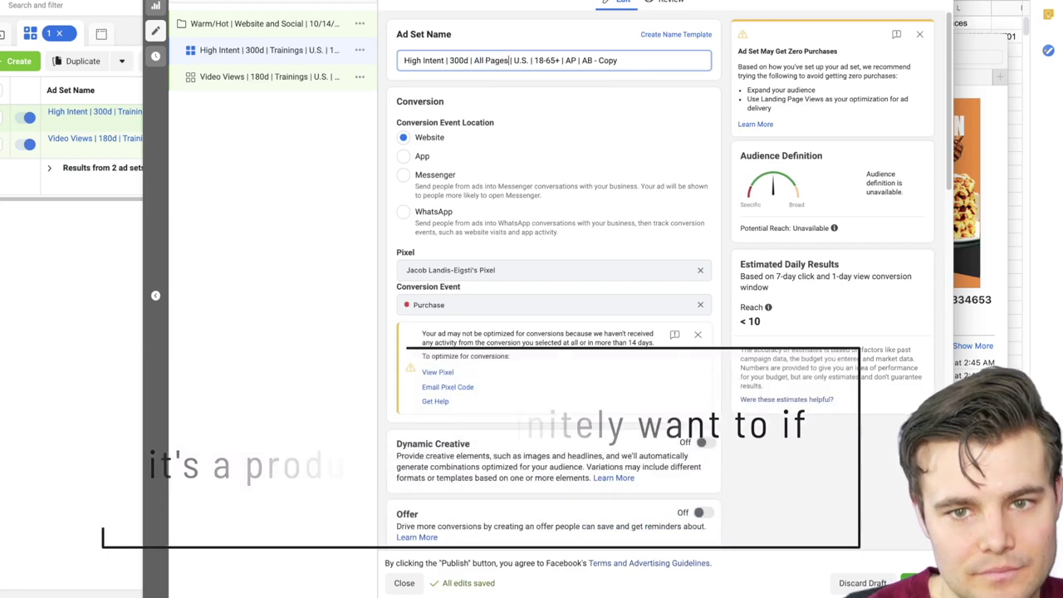
key(End)
key(BackSpace)
key(BackSpace)
key(BackSpace)
key(BackSpace)
key(BackSpace)
key(BackSpace)
key(BackSpace)
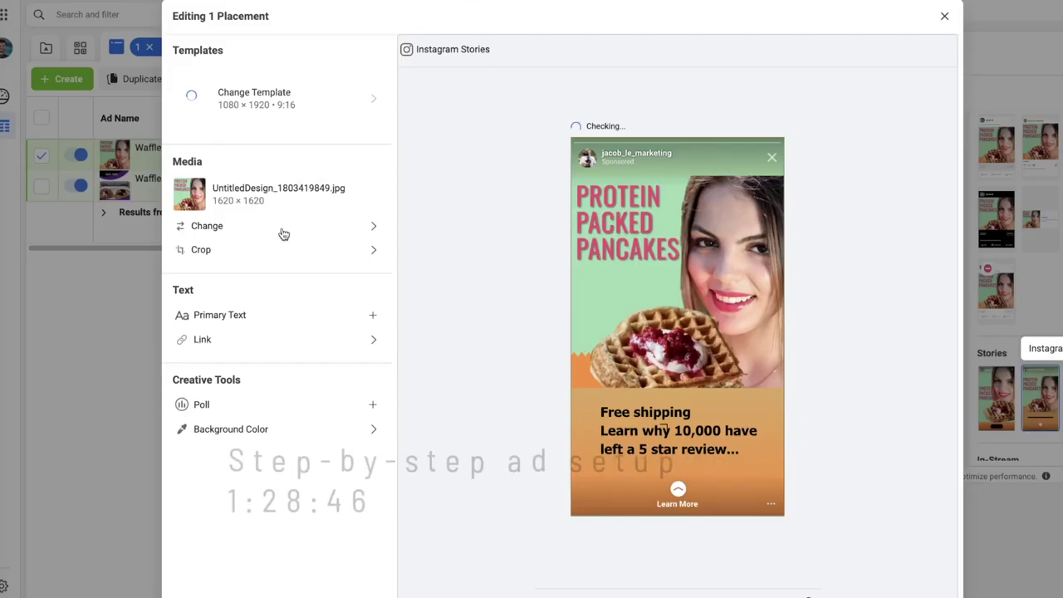
click(207, 225)
click(429, 310)
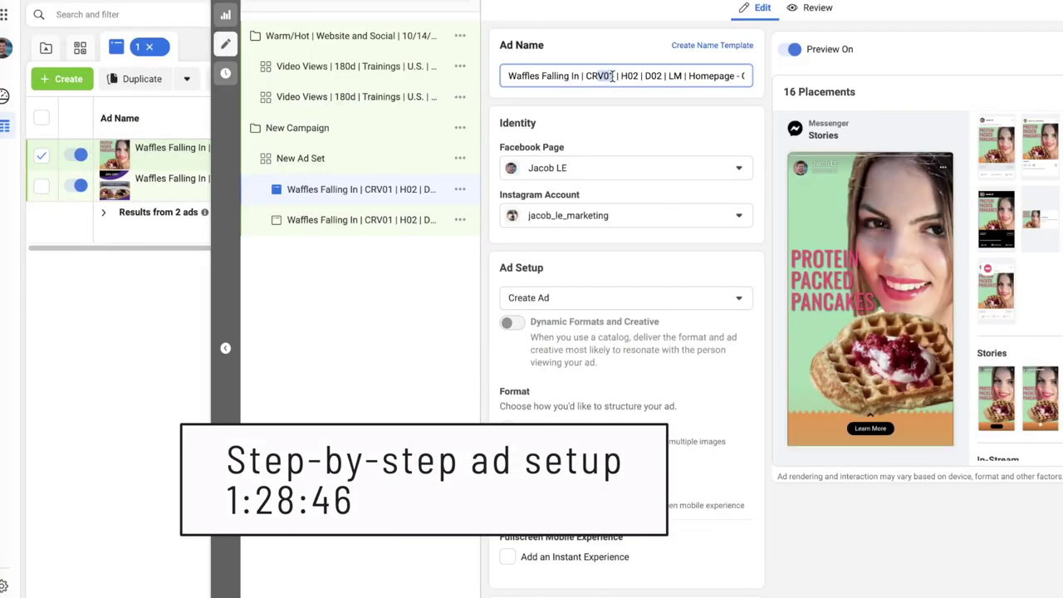
Step: Enter ad codes CRP04 | H03 | D05 and recode the duplicated ad as CRP07 Waffle Photo New
text(CRP04 | H03 | D05 | LM | Homepage - ()
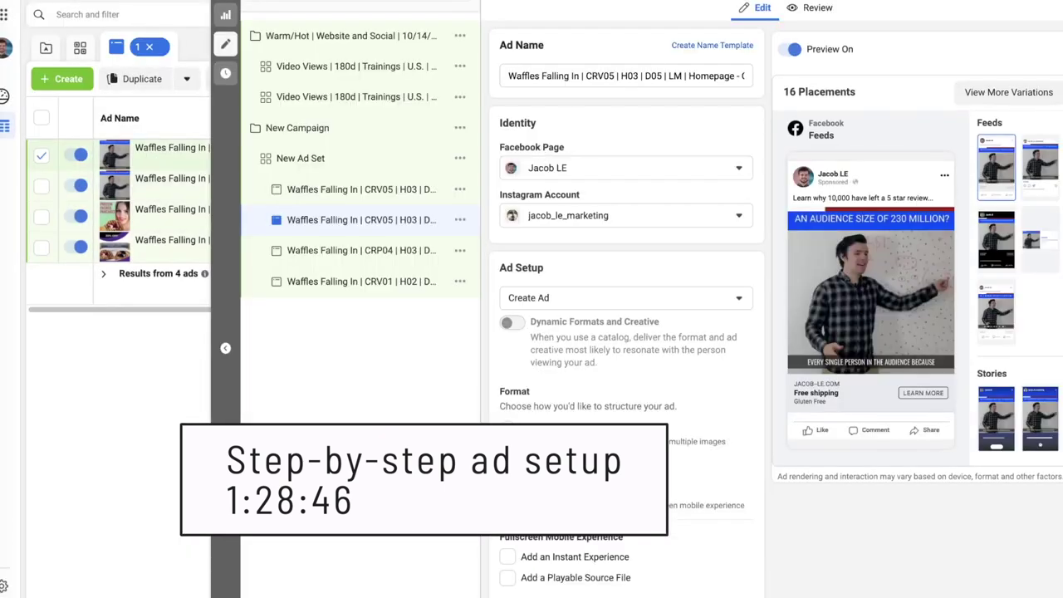
key(BackSpace)
text(PWaffle Photo New)
key(BackSpace)
text(7)
Step: Replace 'Photo New' with 'Stack' in the duplicate's name and close the ad editor
scroll(541, 199, down, 6)
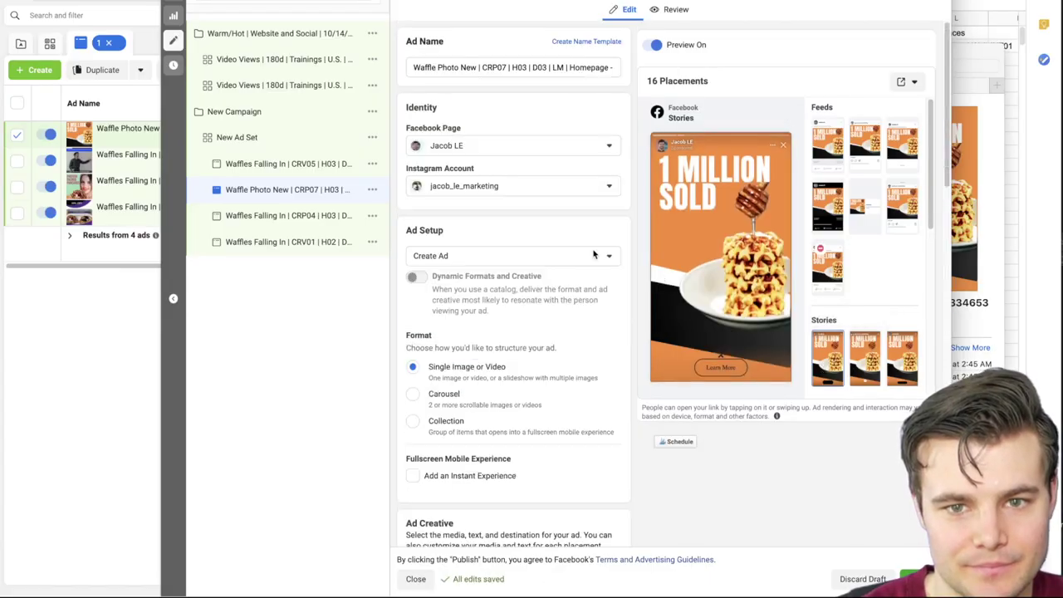
drag(438, 67, 477, 67)
text(Stack)
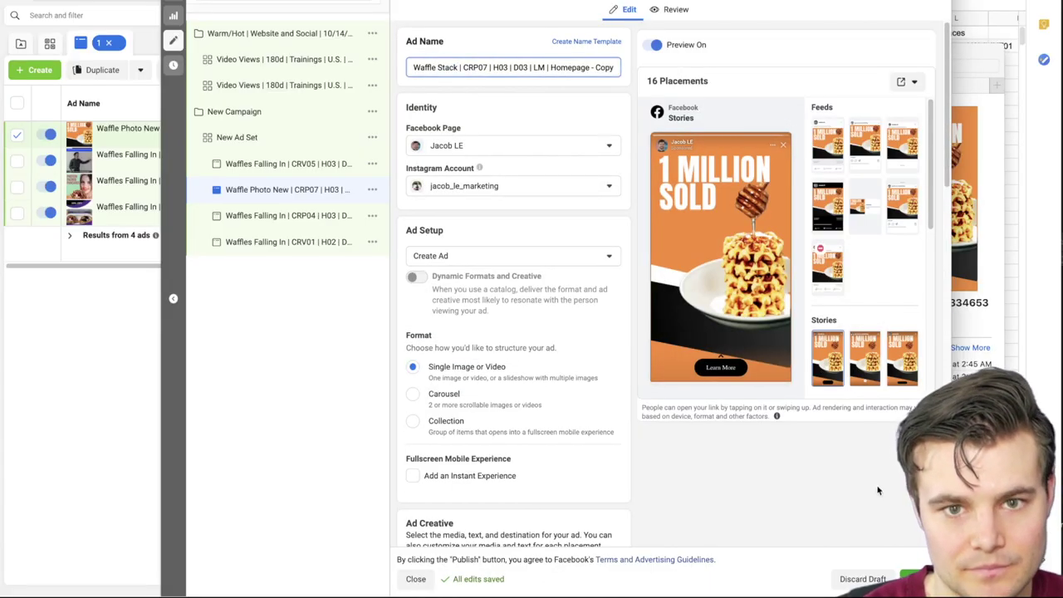
click(172, 15)
click(256, 154)
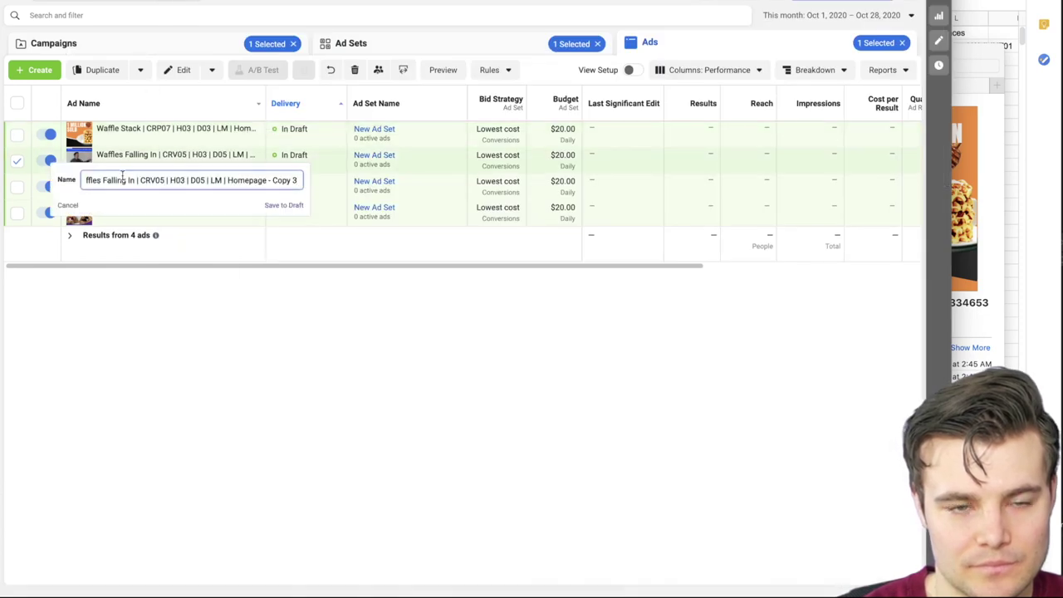
Step: Rename two ads, replacing 'Waffles Falling In' with 'Testimonials' and 'Eating Waffles'
drag(148, 180, 47, 181)
text(Testimonials)
click(282, 205)
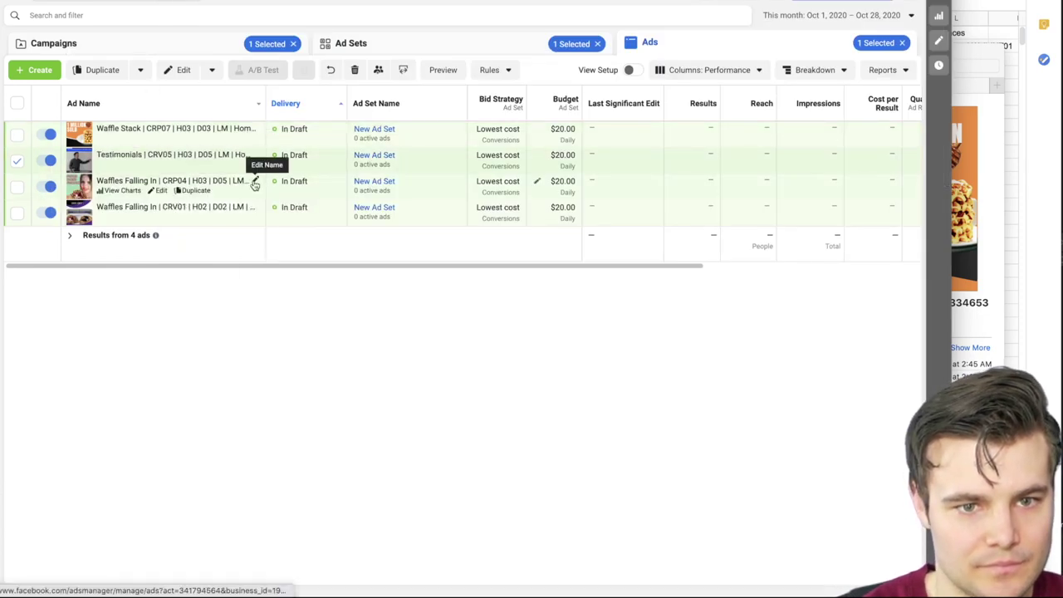
click(254, 180)
drag(148, 206, 47, 206)
text(Eating Waffles)
click(284, 231)
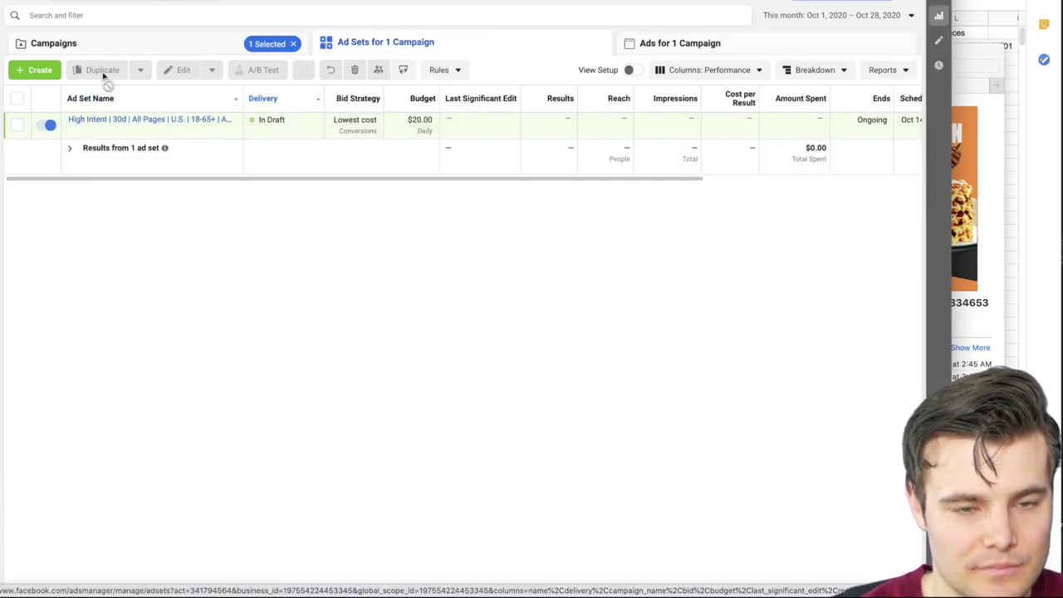
Step: Duplicate the High Intent ad set and change 30d to 31-180d in the copy's name
mouse_move(146, 118)
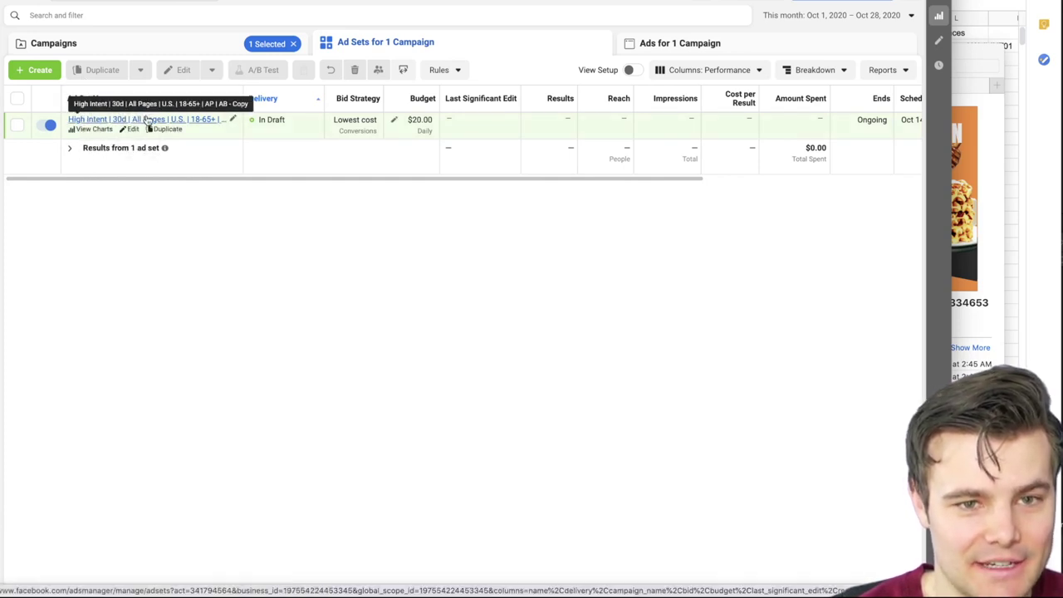
click(146, 120)
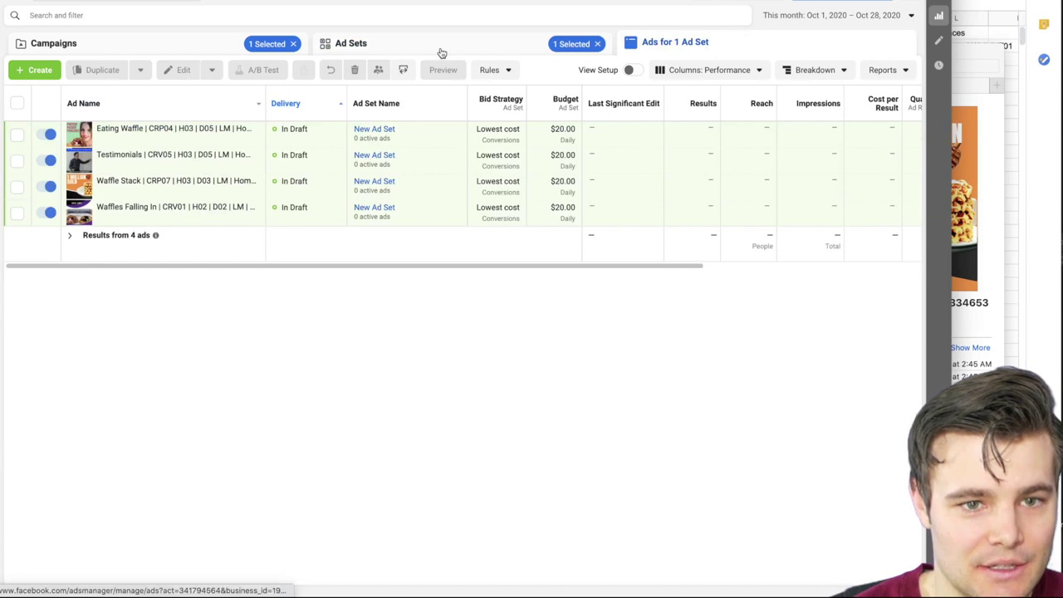
key(alt+Left)
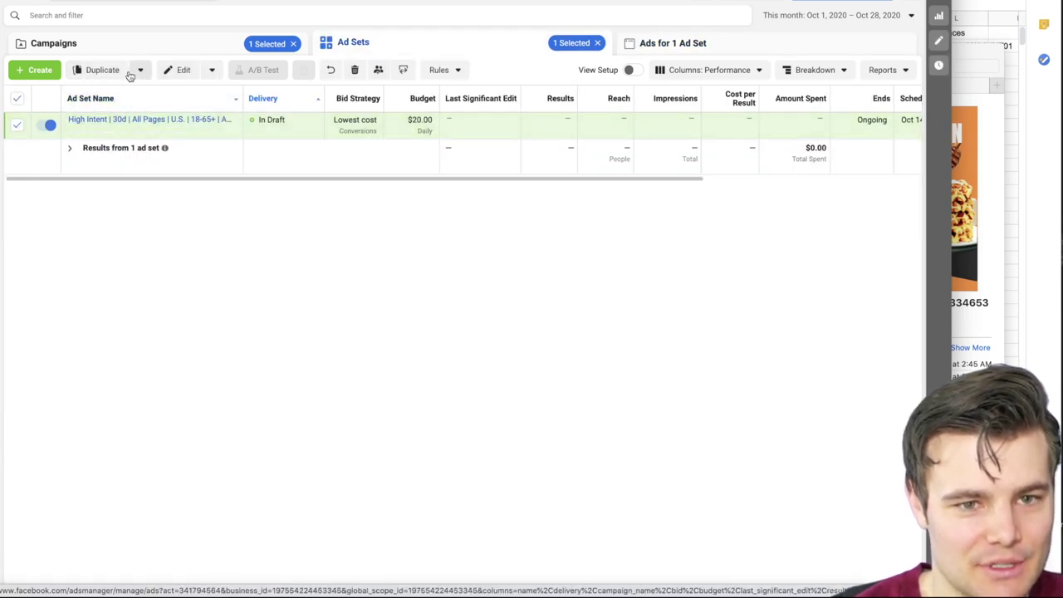
mouse_move(163, 136)
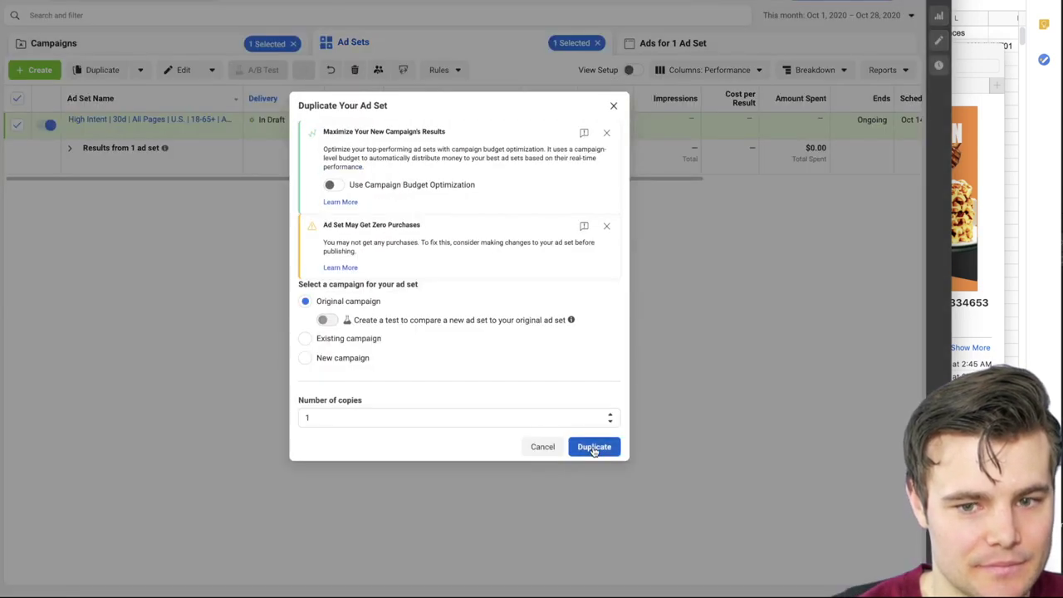
click(594, 446)
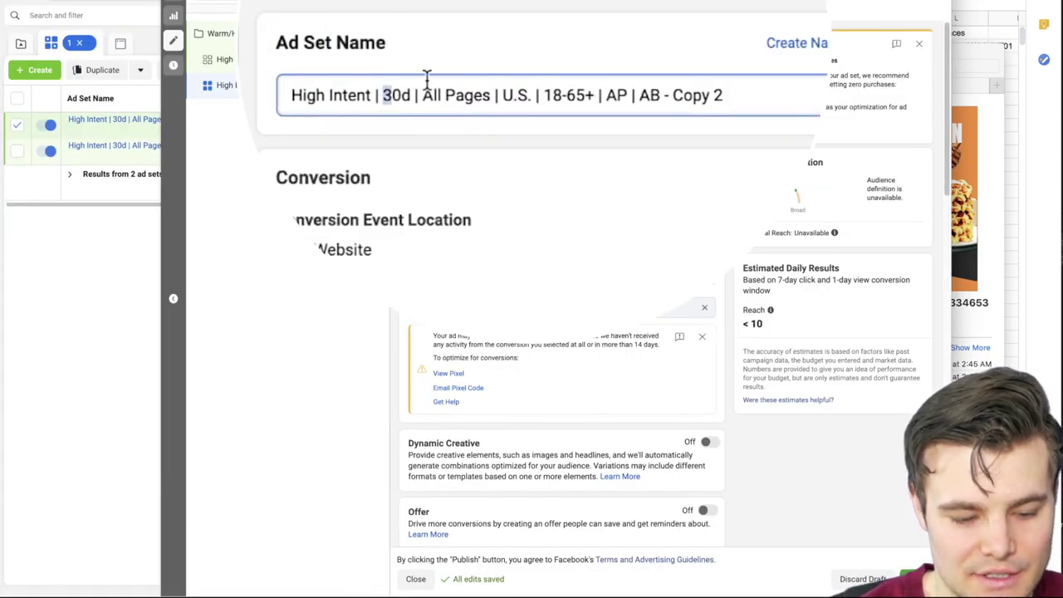
key(Right)
text(1-)
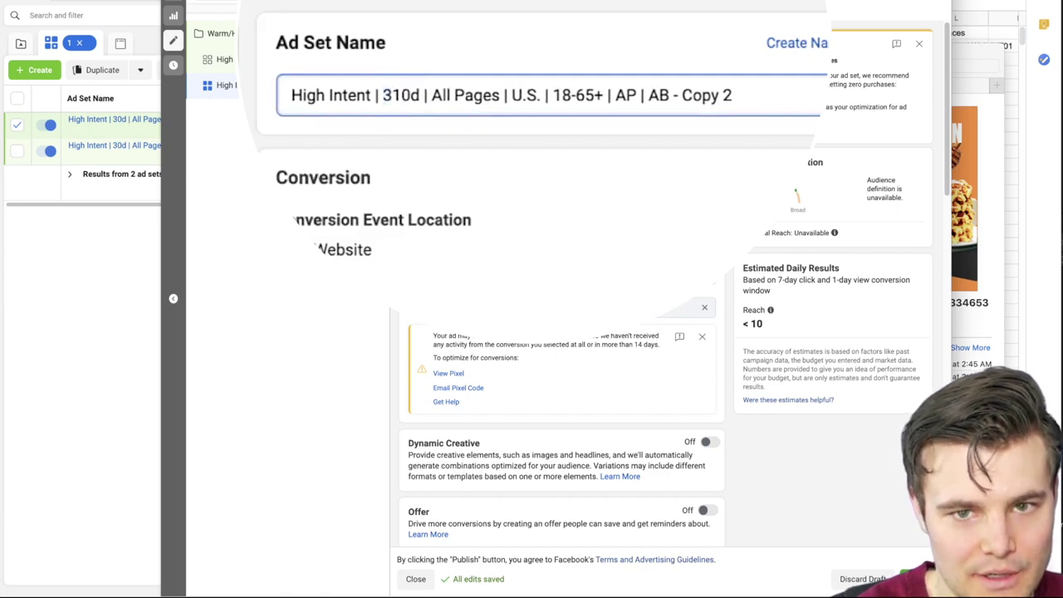
text(18)
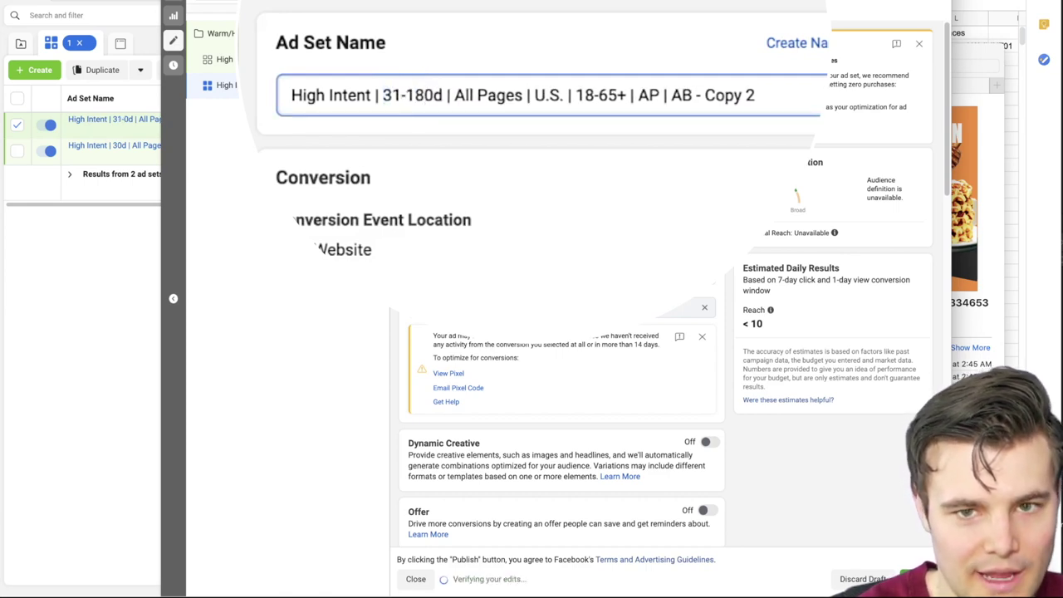
scroll(616, 307, down, 1)
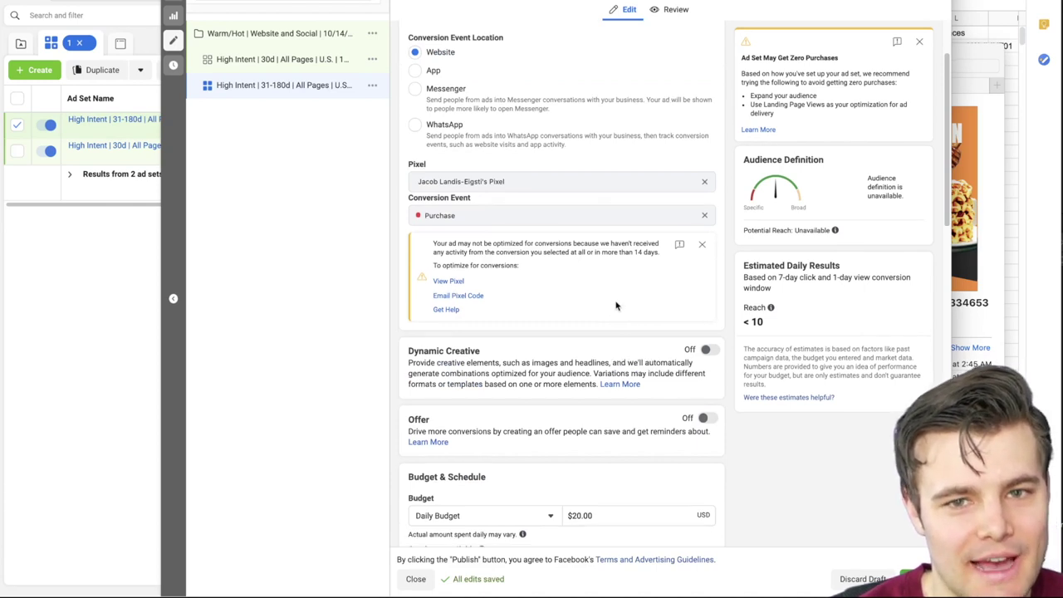
scroll(616, 306, down, 1)
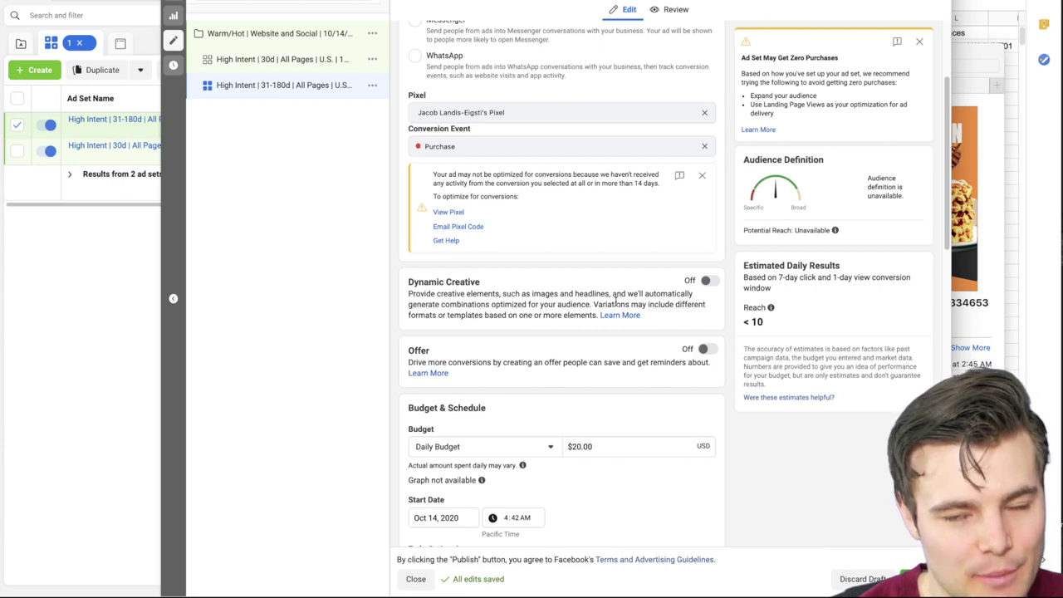
scroll(625, 306, down, 1)
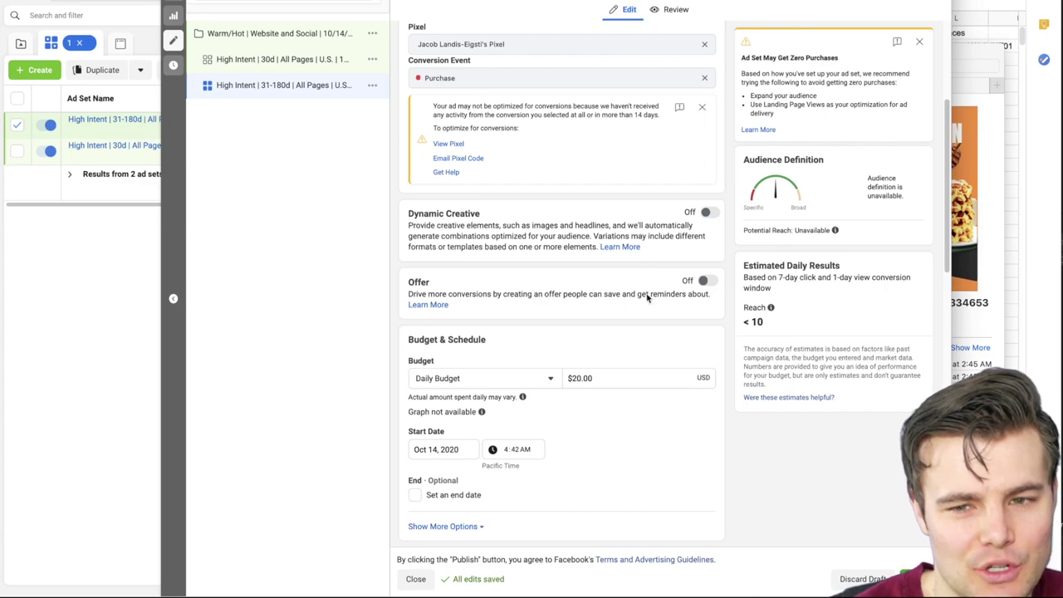
scroll(651, 293, down, 3)
scroll(565, 258, down, 3)
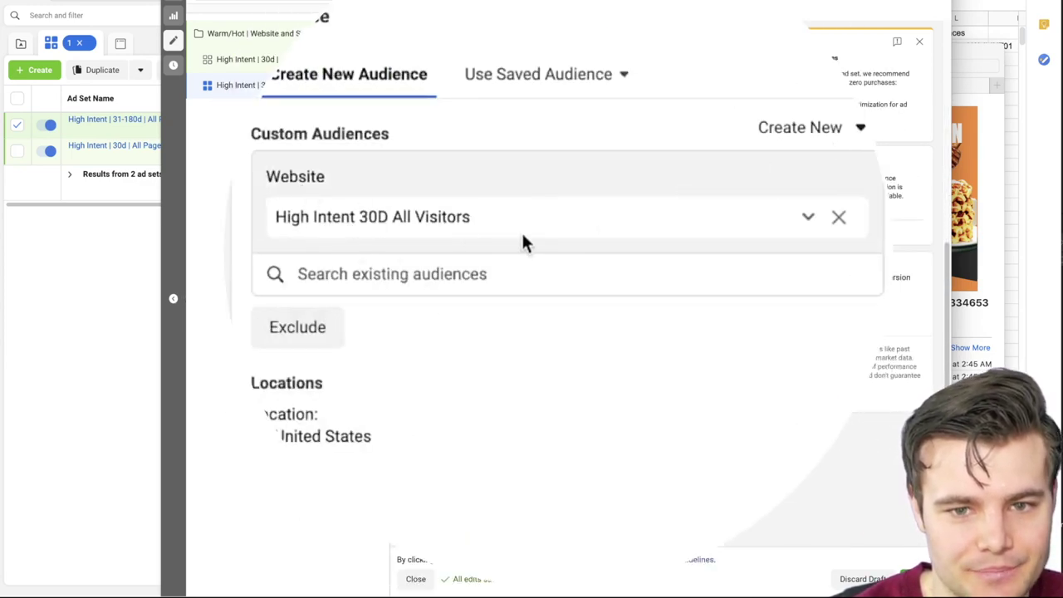
Step: Replace the old audience with a new website audience of time-spent visitors over 180 days
click(839, 220)
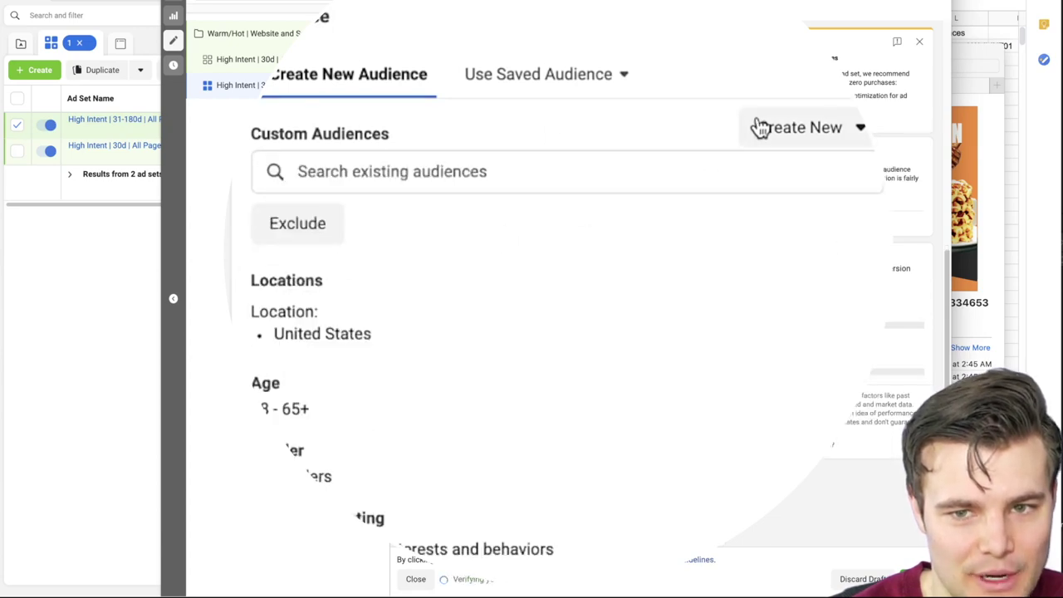
click(758, 127)
click(814, 198)
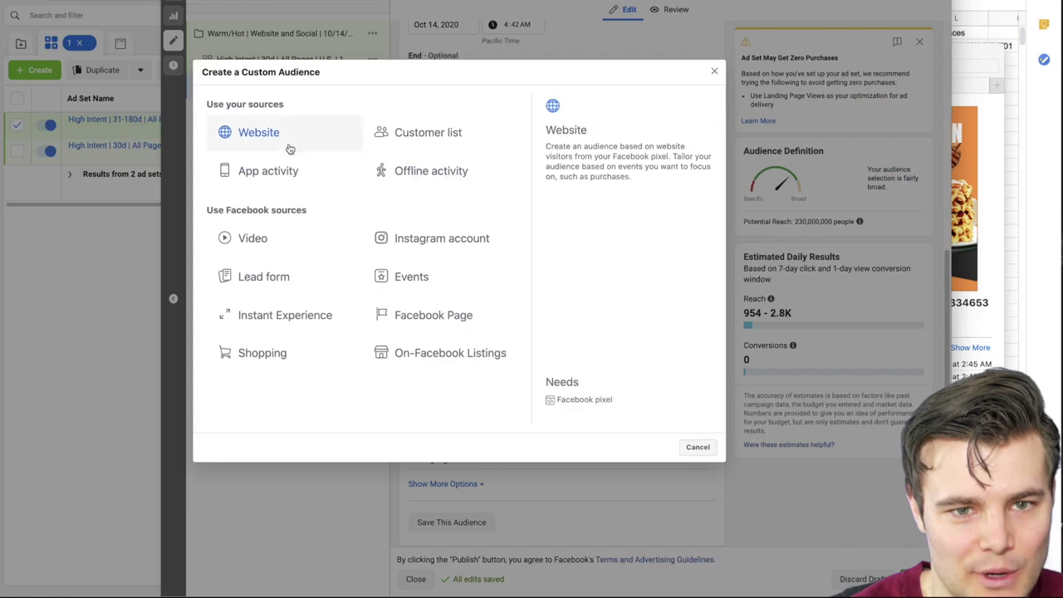
click(286, 140)
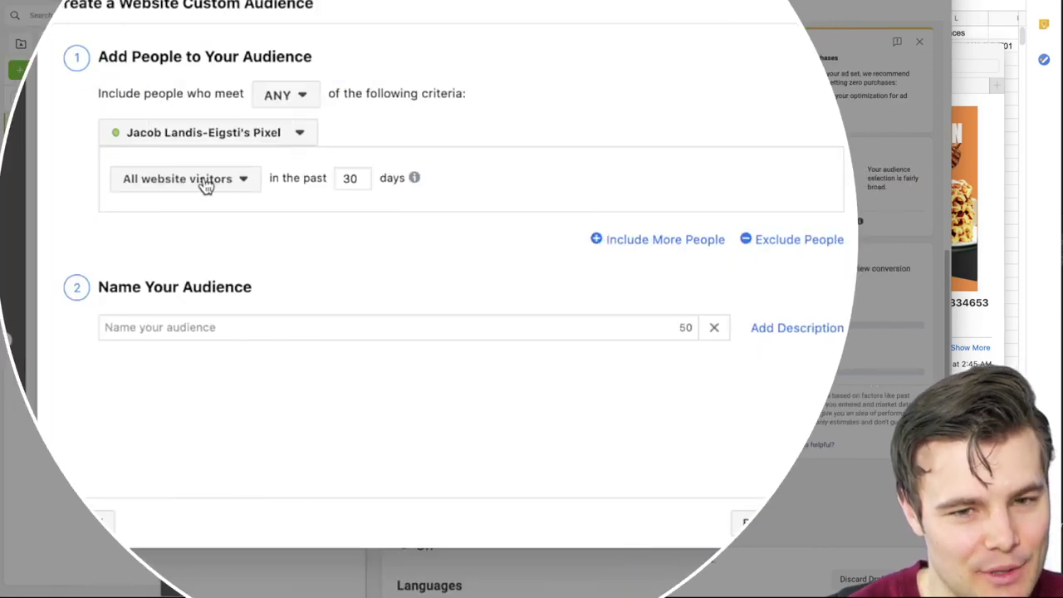
click(205, 185)
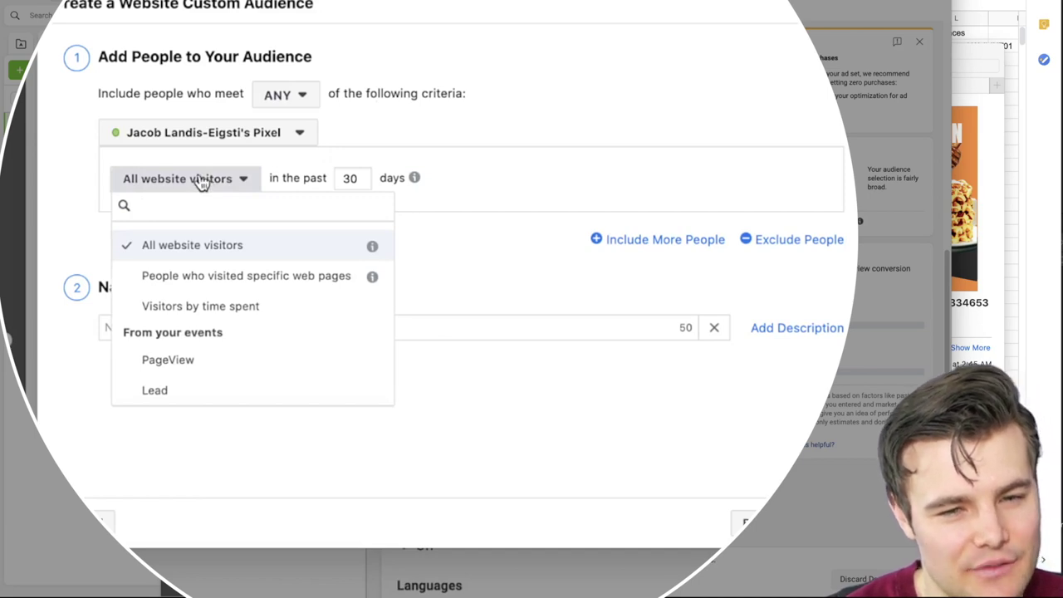
click(239, 308)
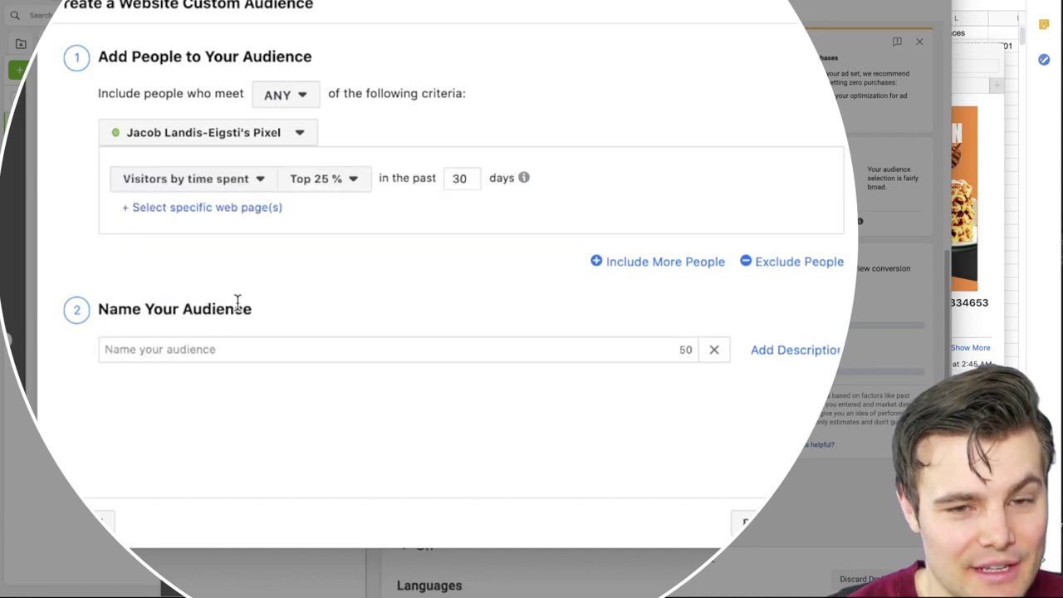
click(215, 192)
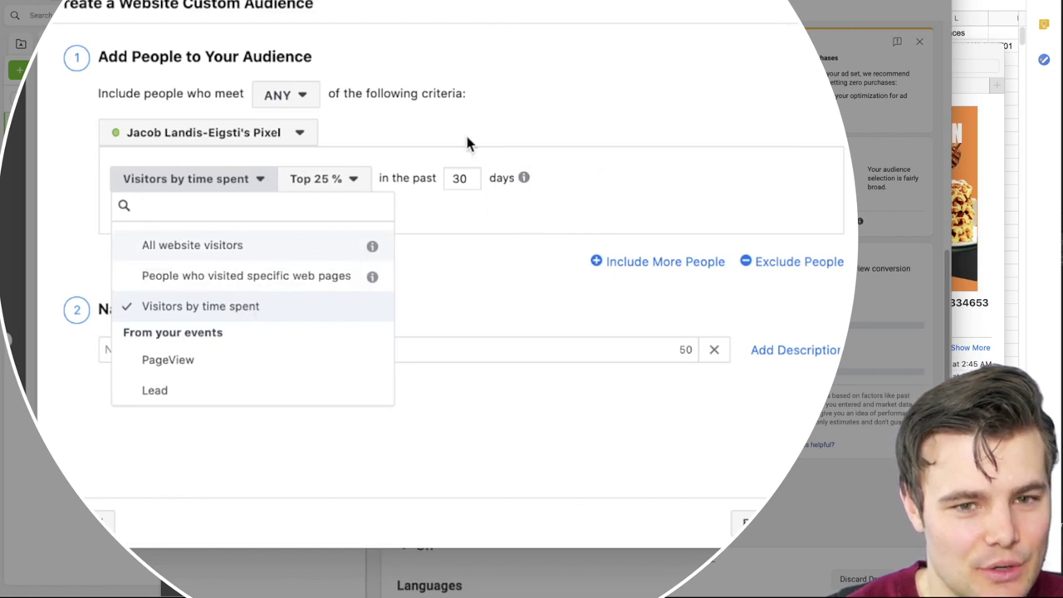
click(460, 180)
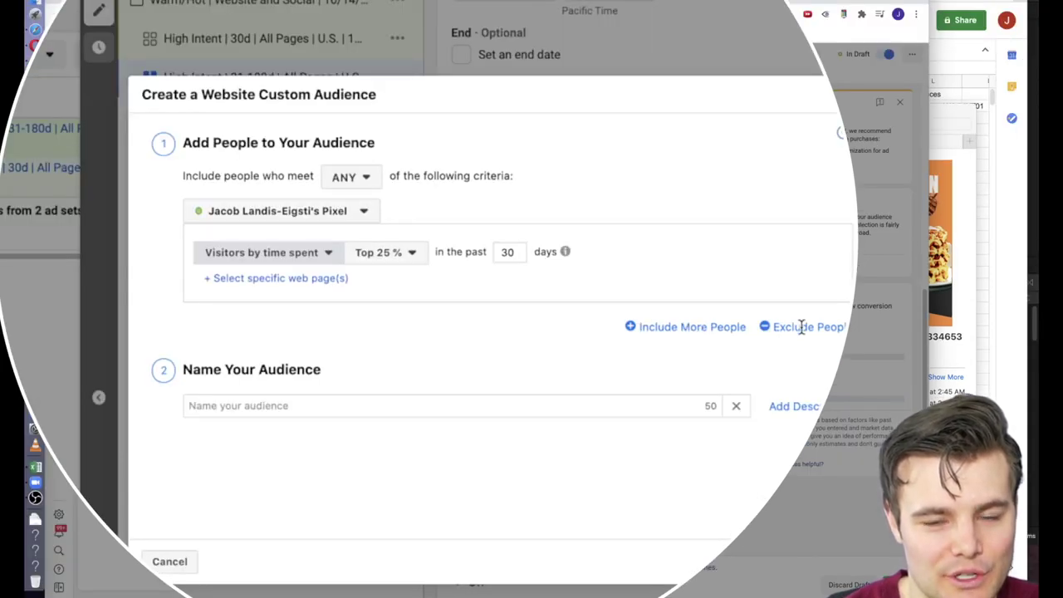
double_click(508, 252)
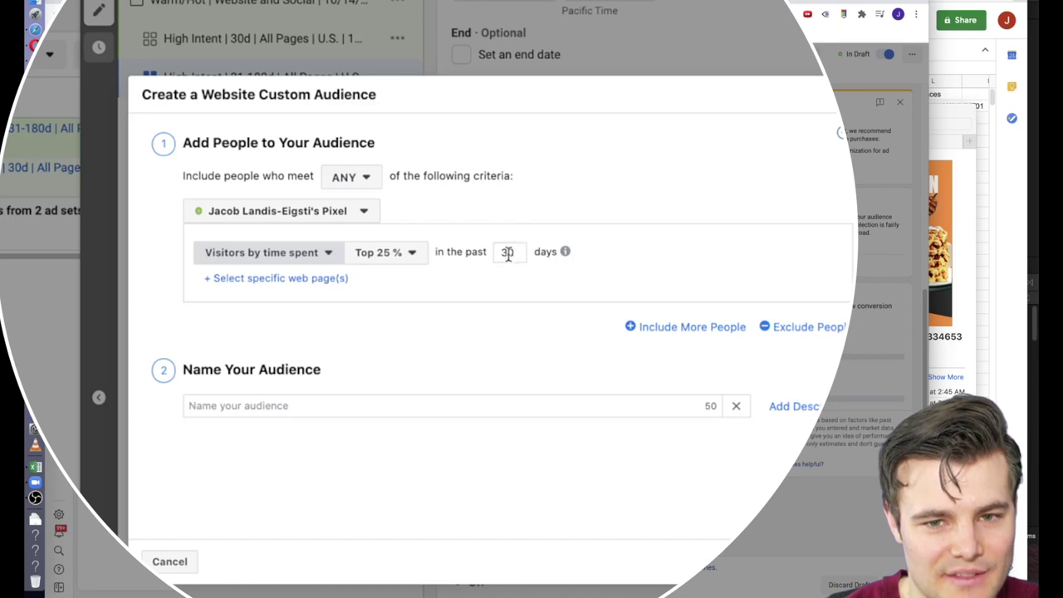
text(180)
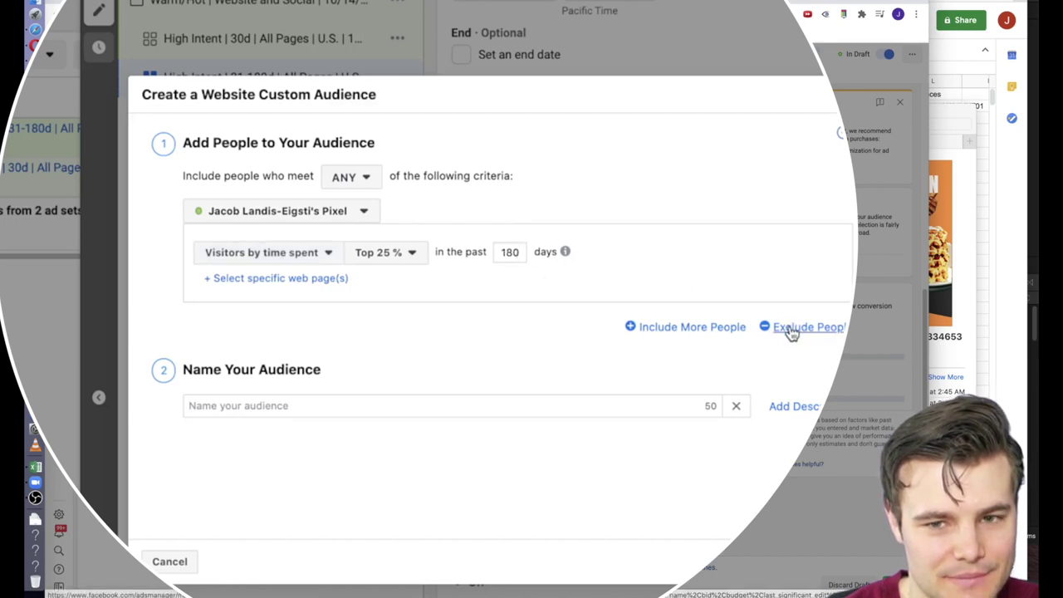
Step: Add a time-spent exclusion, name it 'High intent 31-180d All Website', and create the audience
click(792, 328)
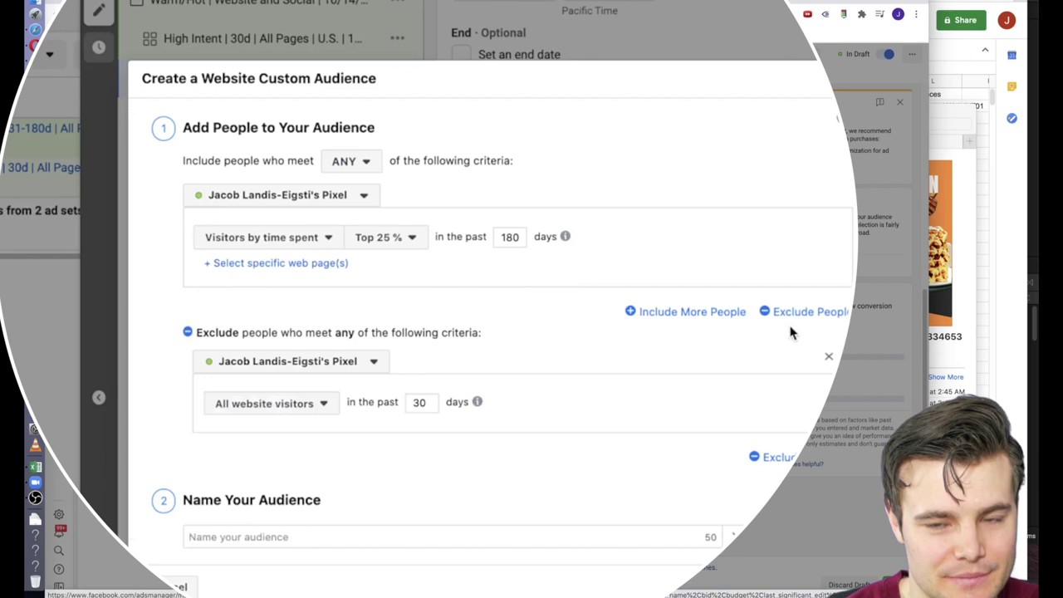
click(287, 403)
click(281, 513)
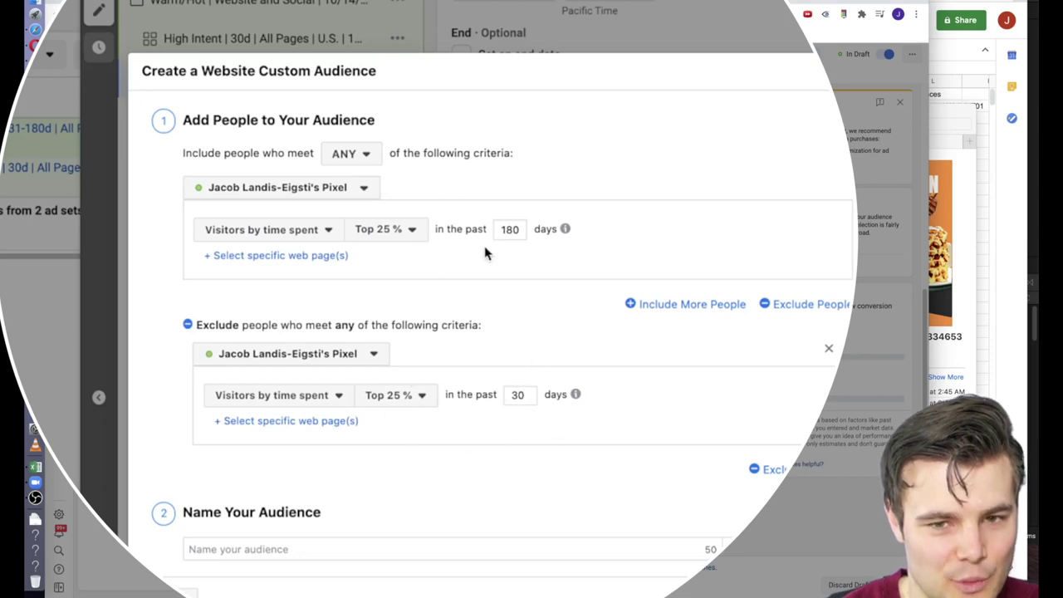
click(248, 548)
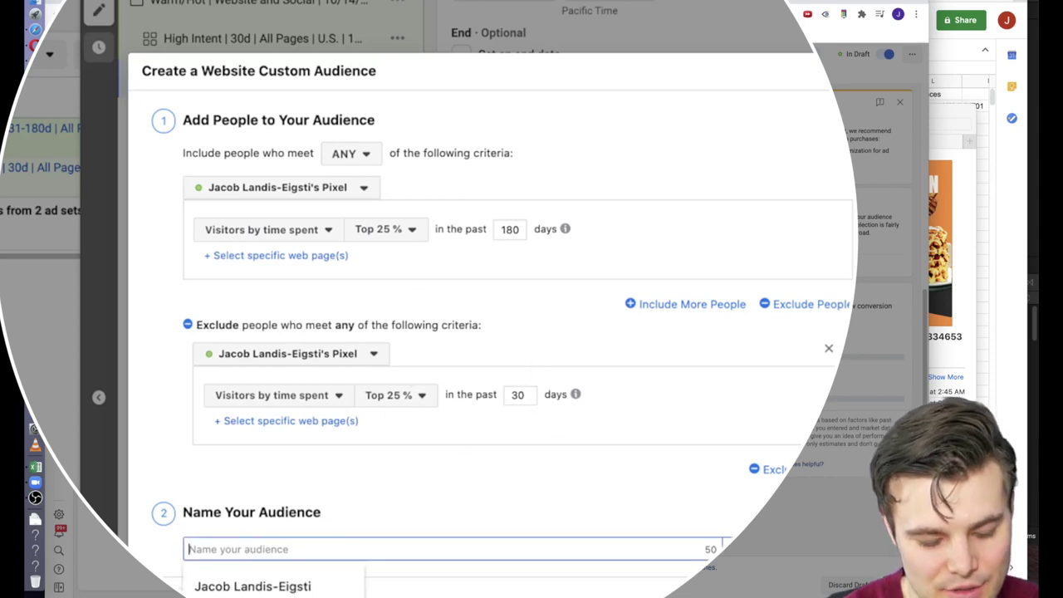
text(High intent)
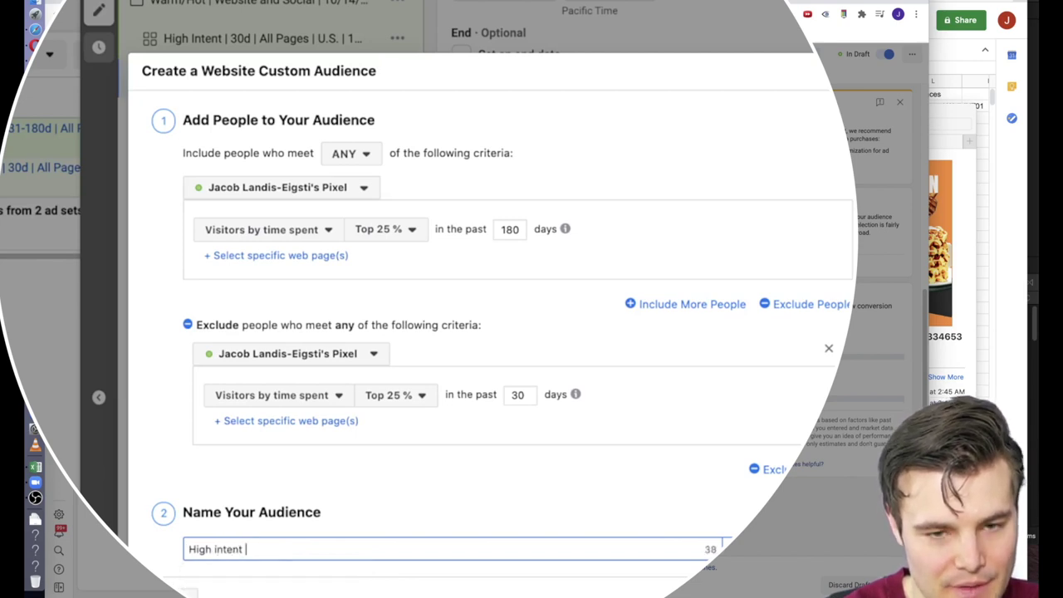
text( 31-180d All Wes)
key(BackSpace)
text(bsite)
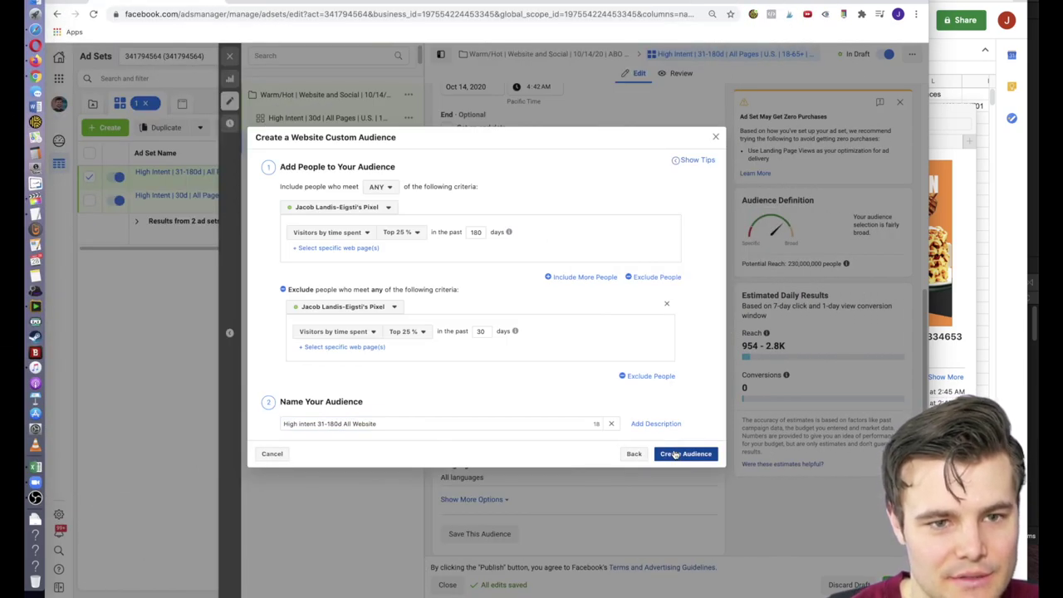
click(675, 454)
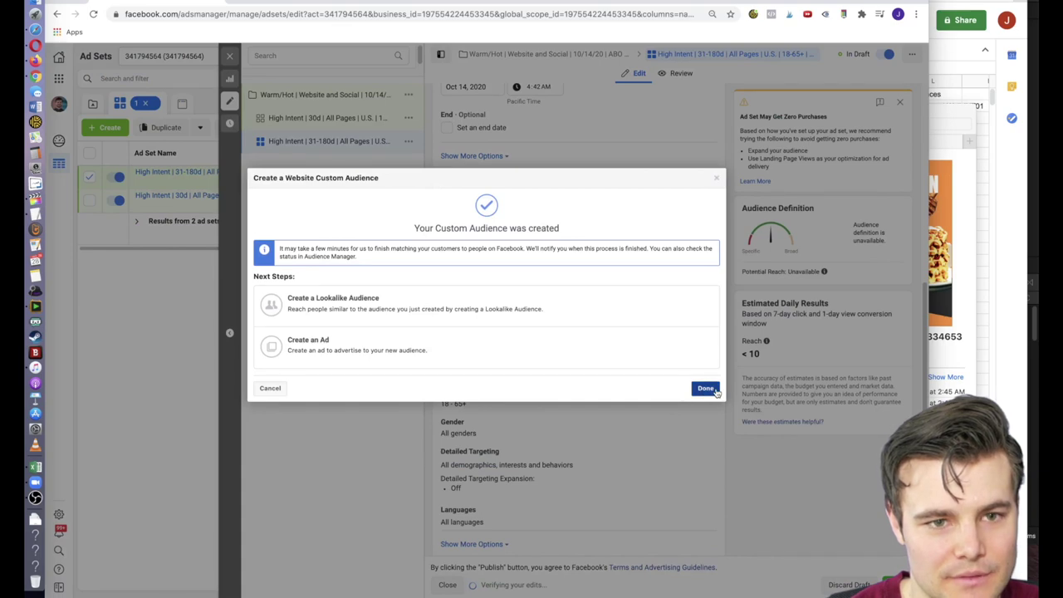
click(715, 389)
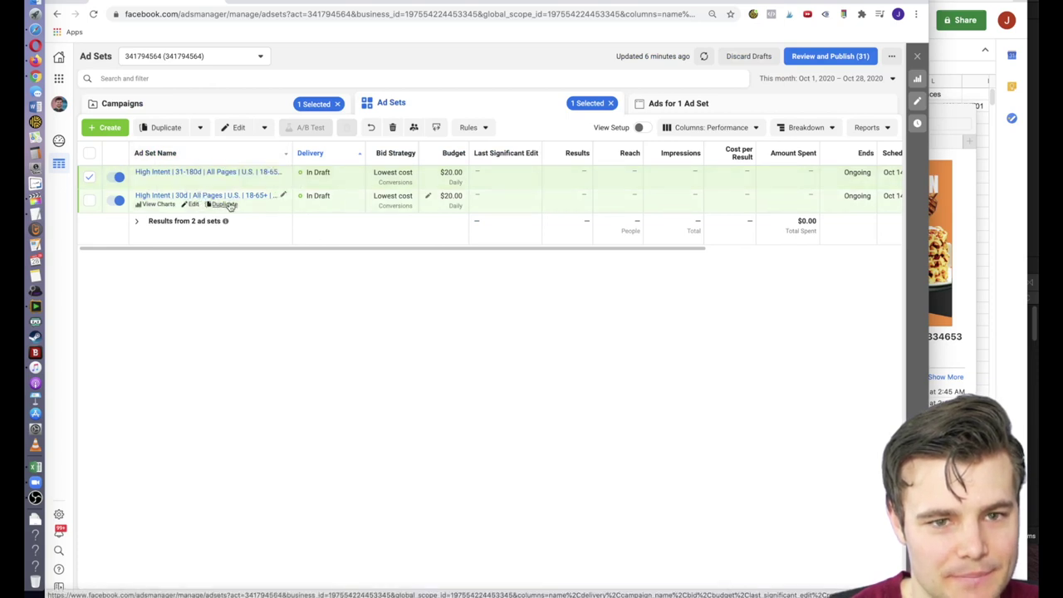
Step: Duplicate the High Intent 30d ad set and replace 'High Intent' with 'Peanut Butter' in its name
click(229, 206)
click(598, 465)
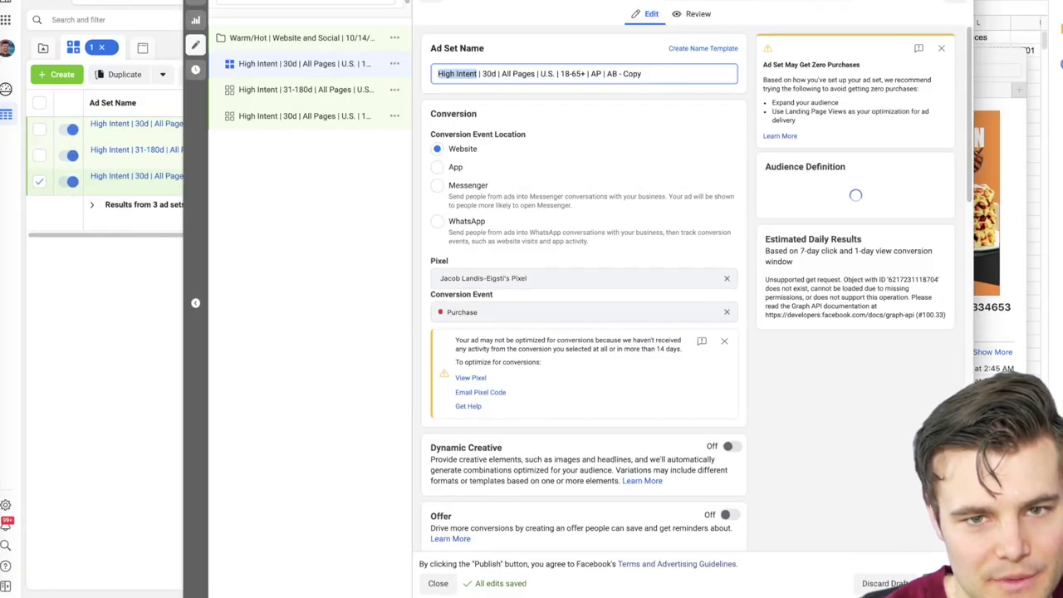
text(Peanut Butter)
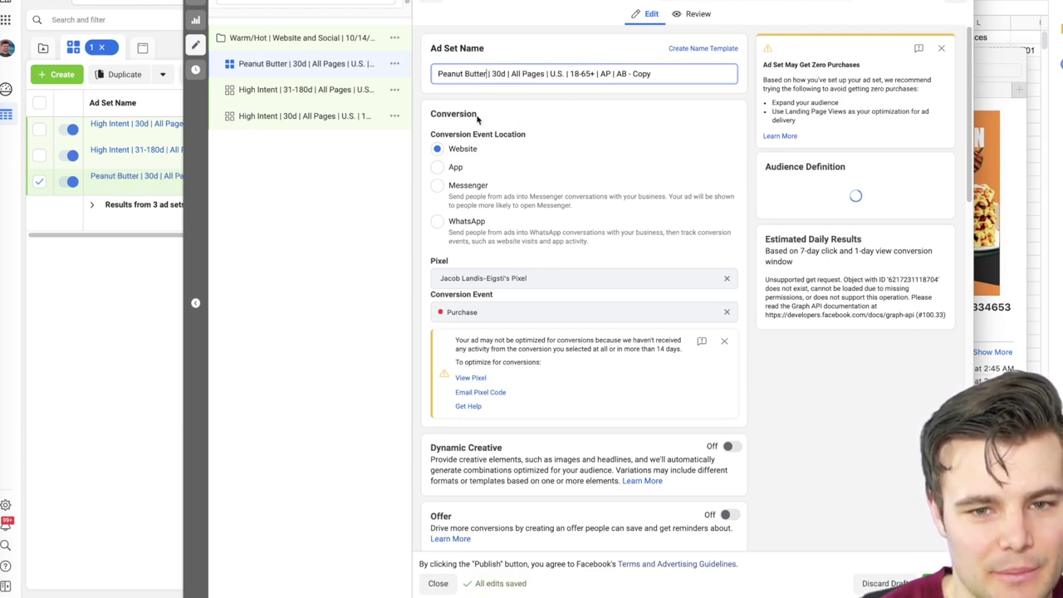
scroll(587, 233, down, 8)
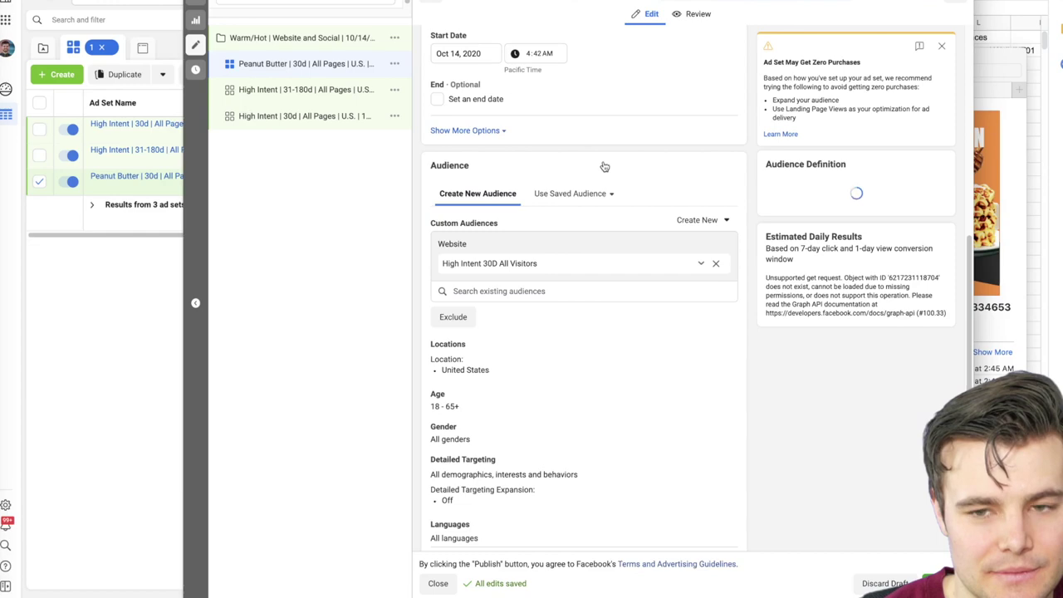
Step: Build a website custom audience of visitors to URLs containing 'peanut-butter' within 180 days
click(692, 221)
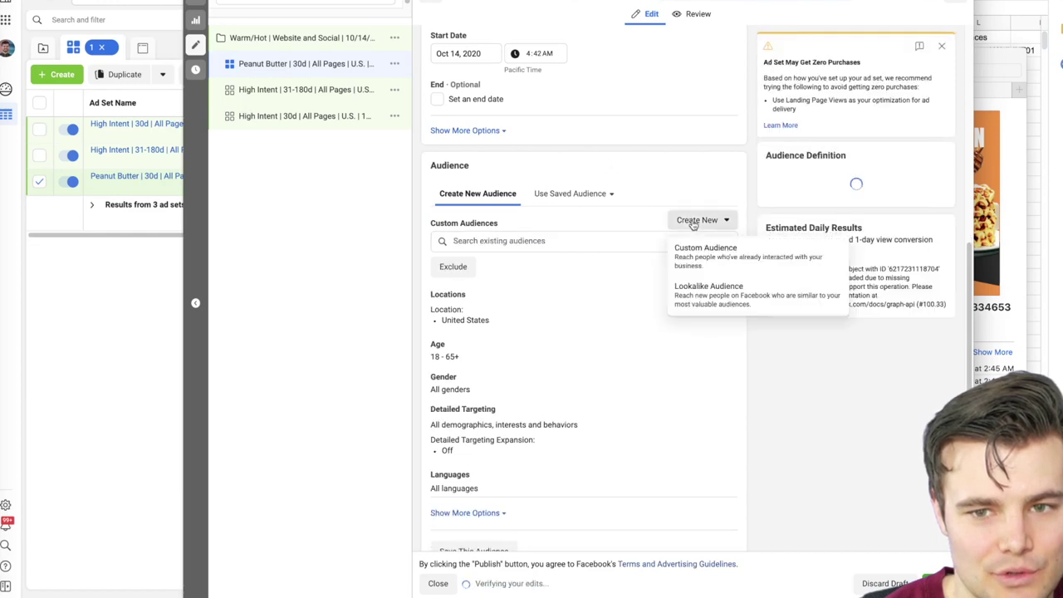
click(704, 272)
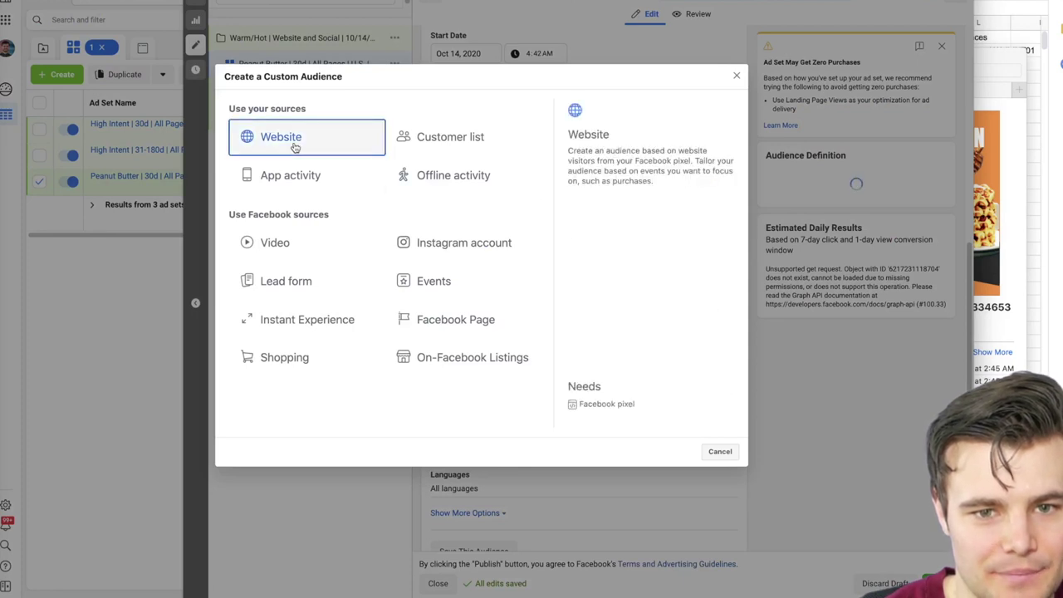
click(295, 147)
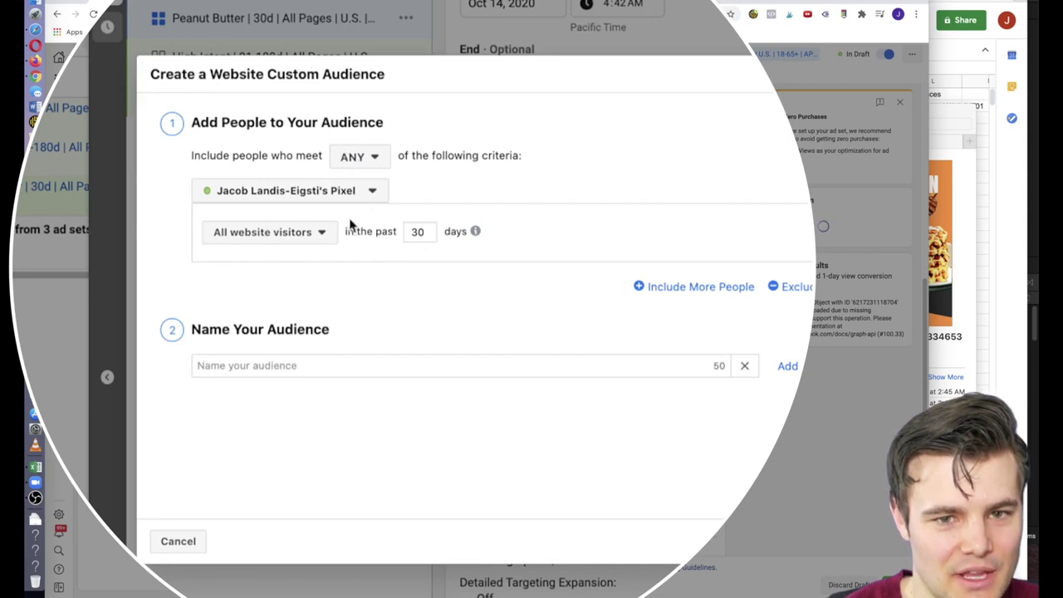
click(270, 239)
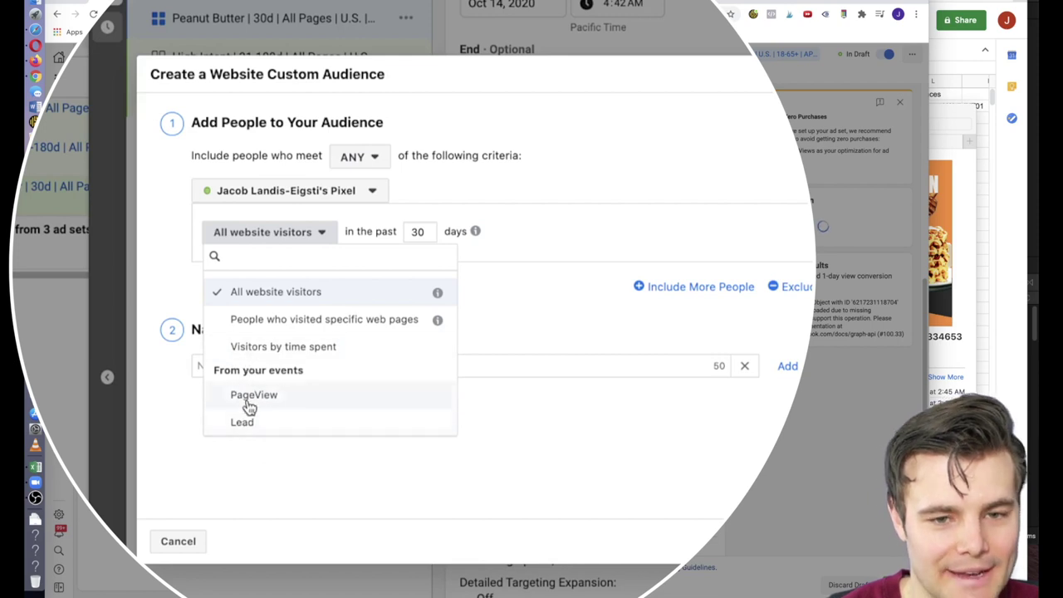
click(280, 318)
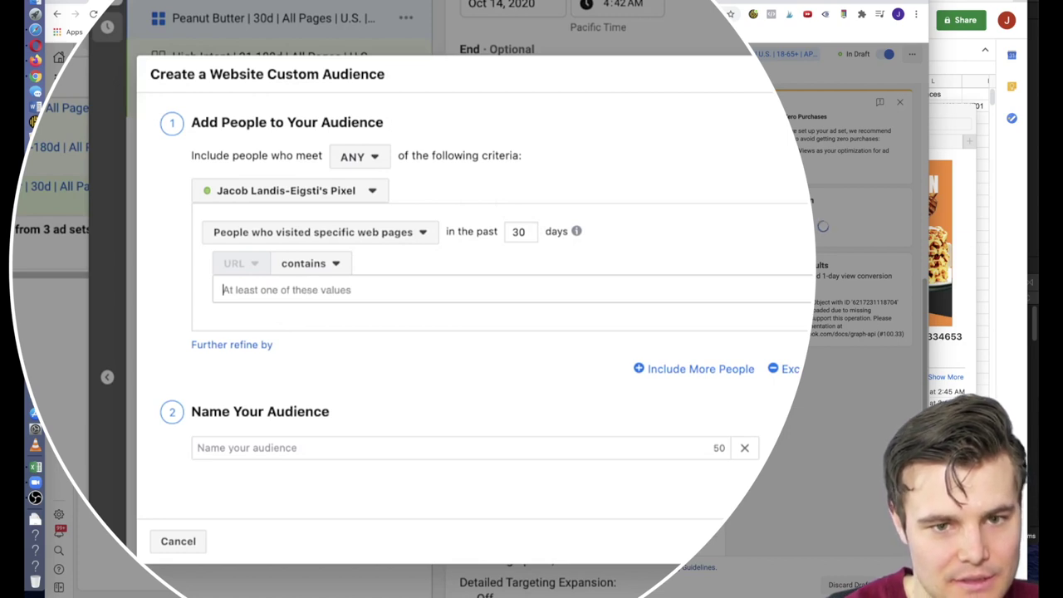
text(peanut-butter)
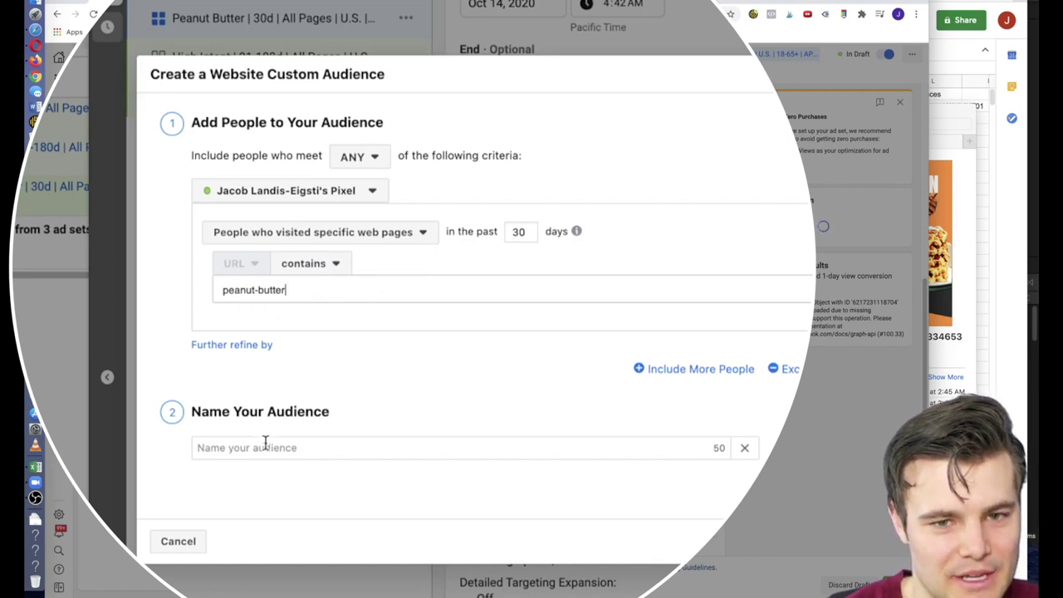
click(521, 232)
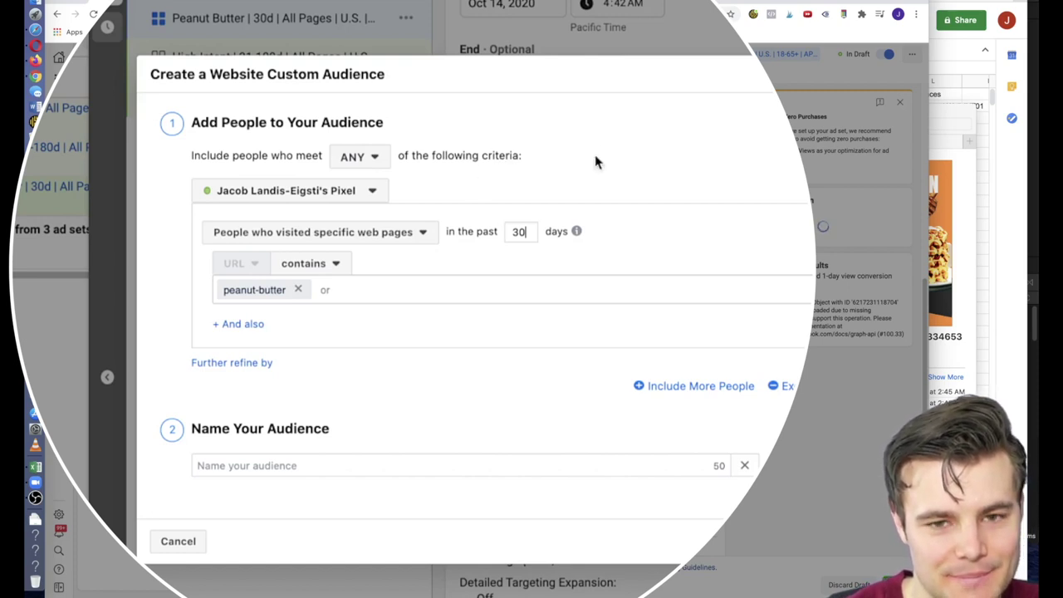
key(BackSpace)
key(BackSpace)
text(180)
Step: Name the audience 'Peanut Butter Page 180d', create it, and close the ad set editor
click(286, 472)
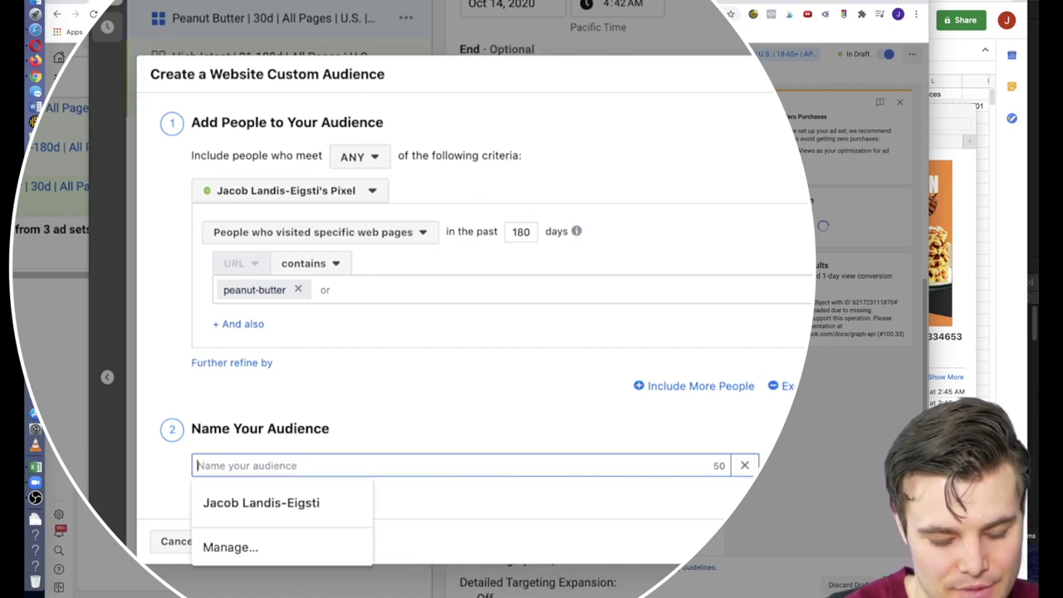
text(Peanut Butter Page 180)
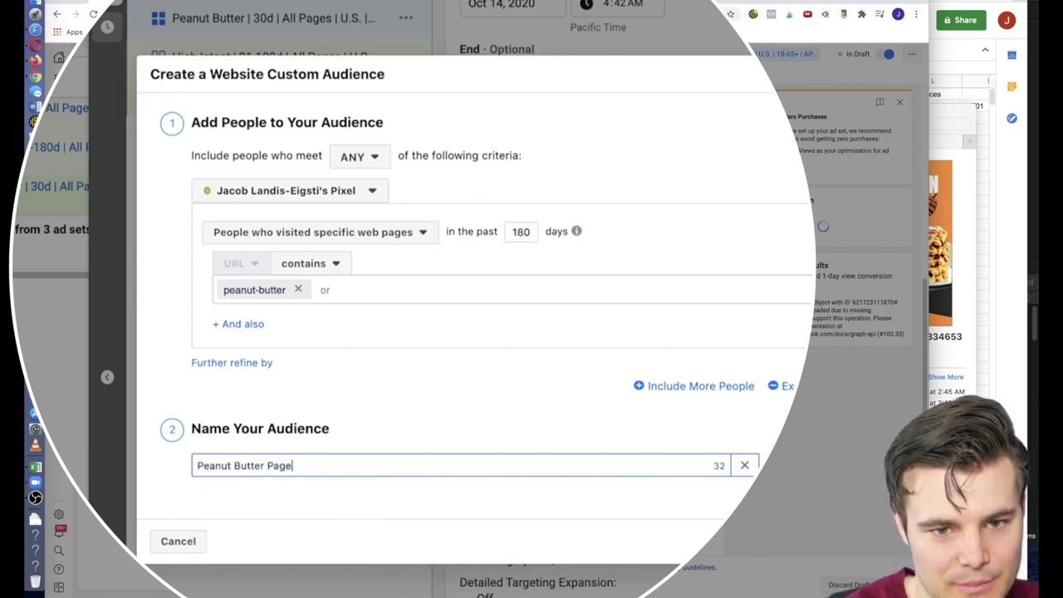
text(d)
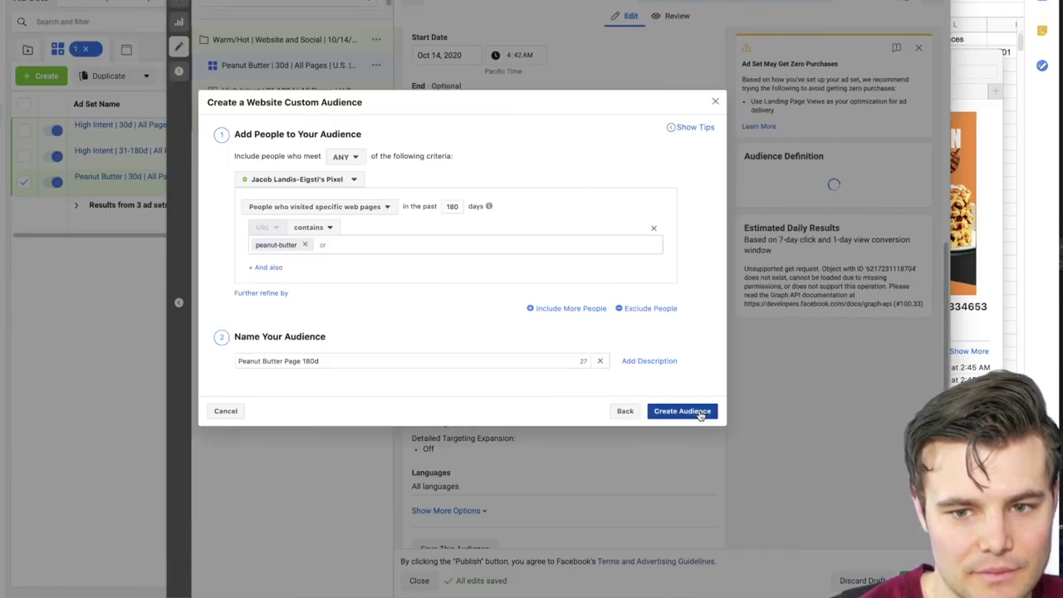
click(685, 413)
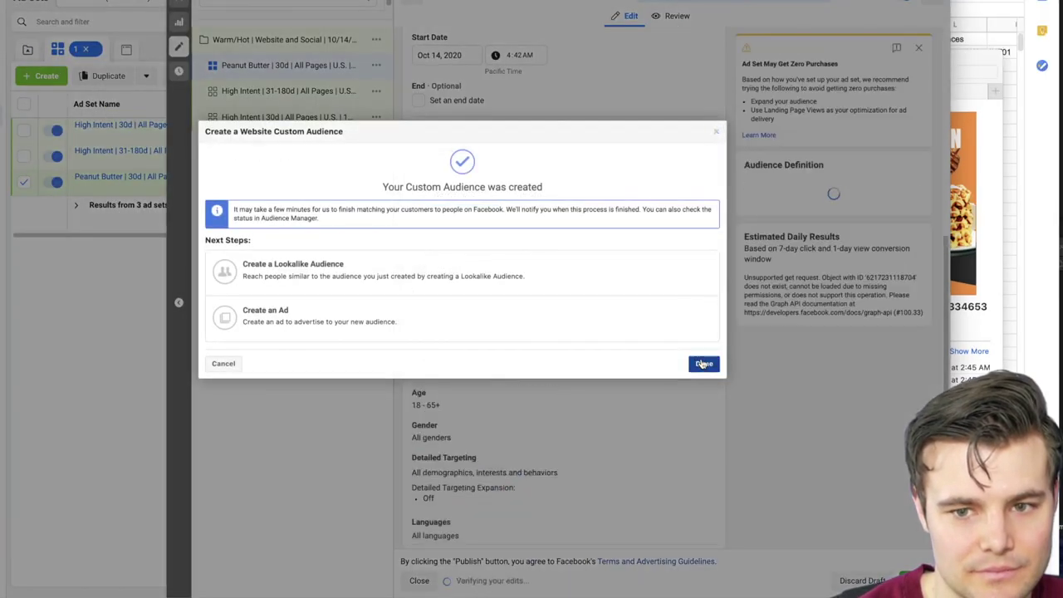
click(703, 363)
click(175, 4)
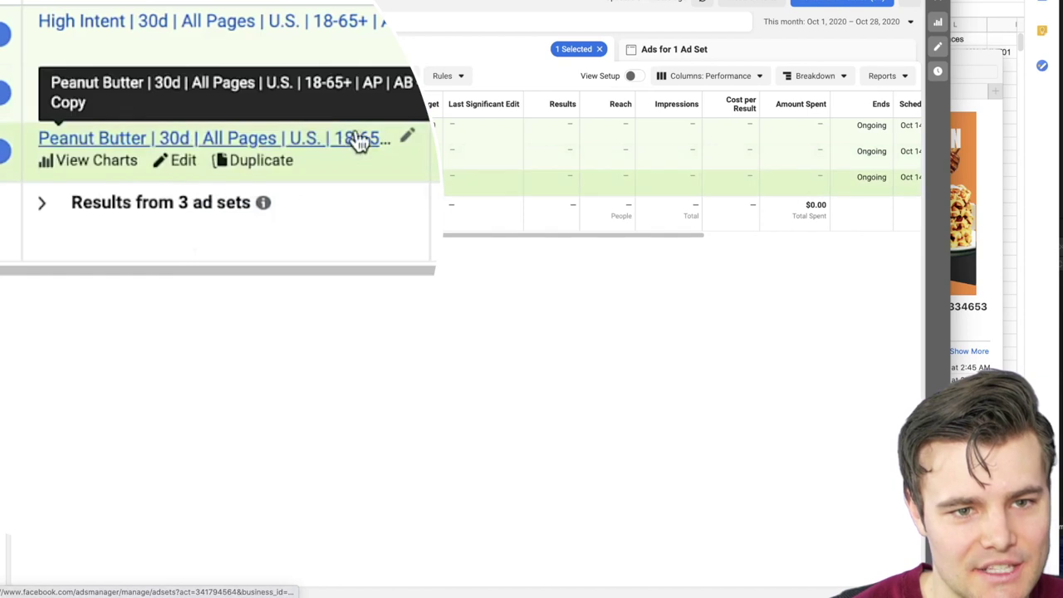
Step: Delete the Waffle Stack and Waffles Falling In ads from the Peanut Butter ad set
click(212, 141)
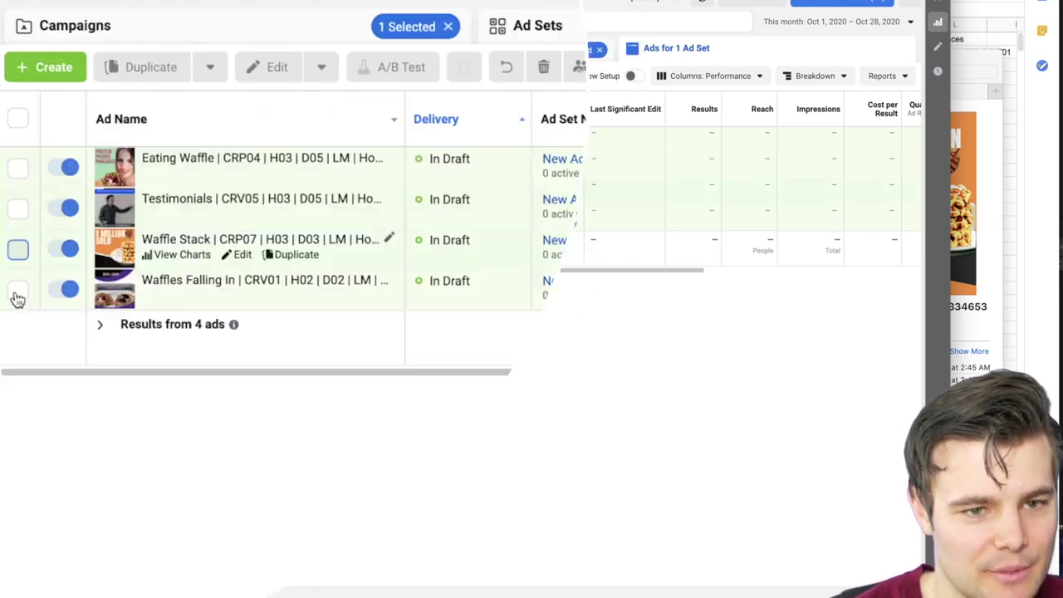
click(17, 297)
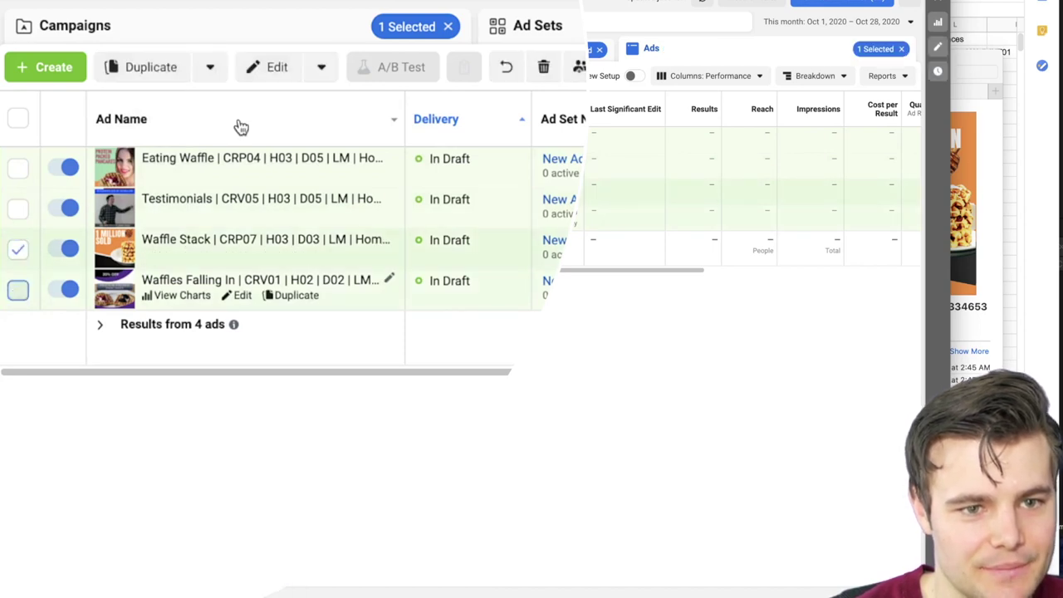
click(18, 289)
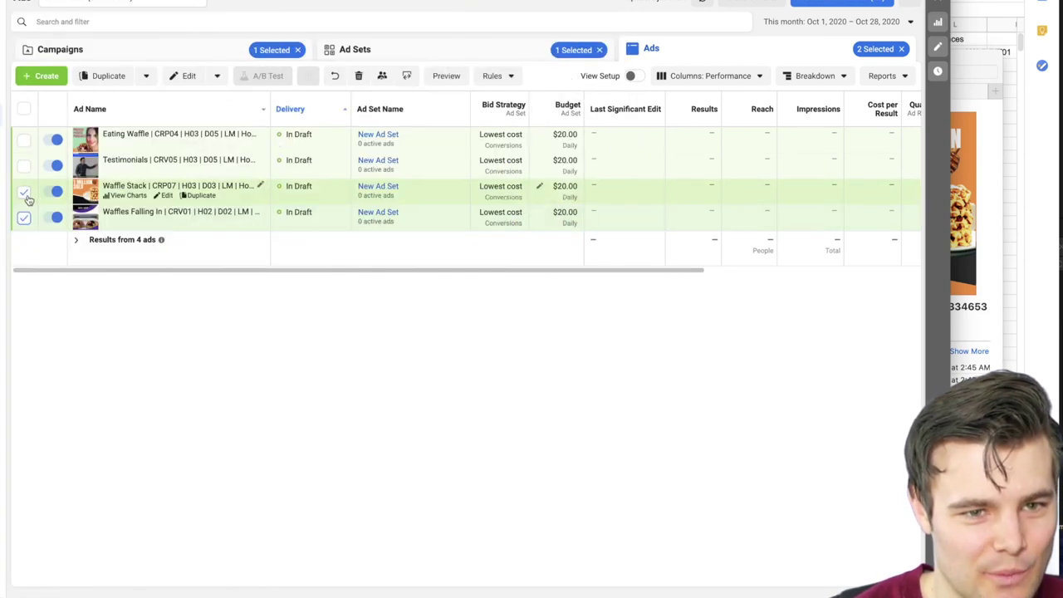
click(356, 77)
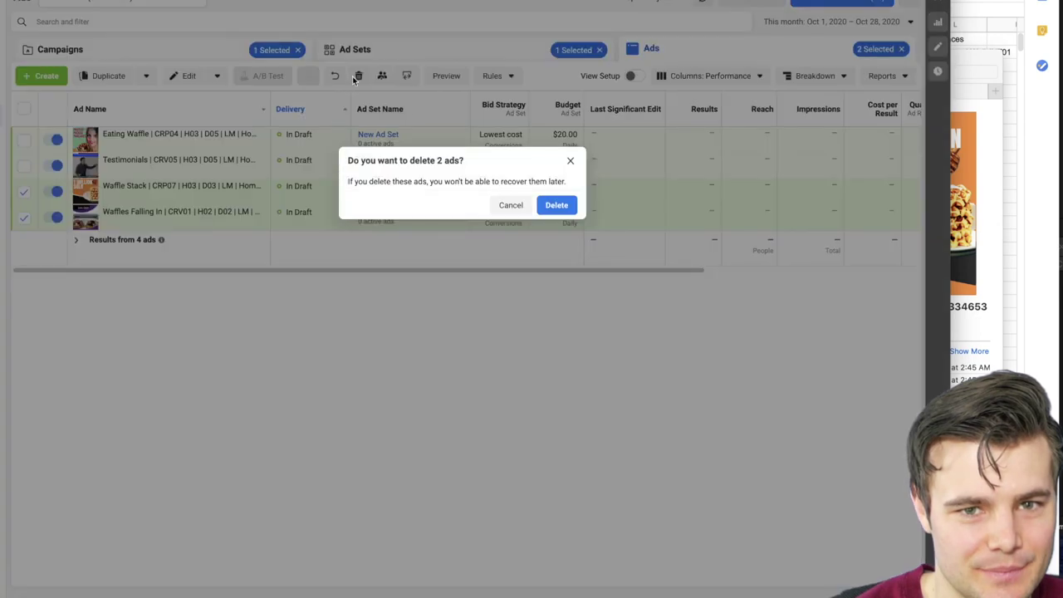
click(557, 205)
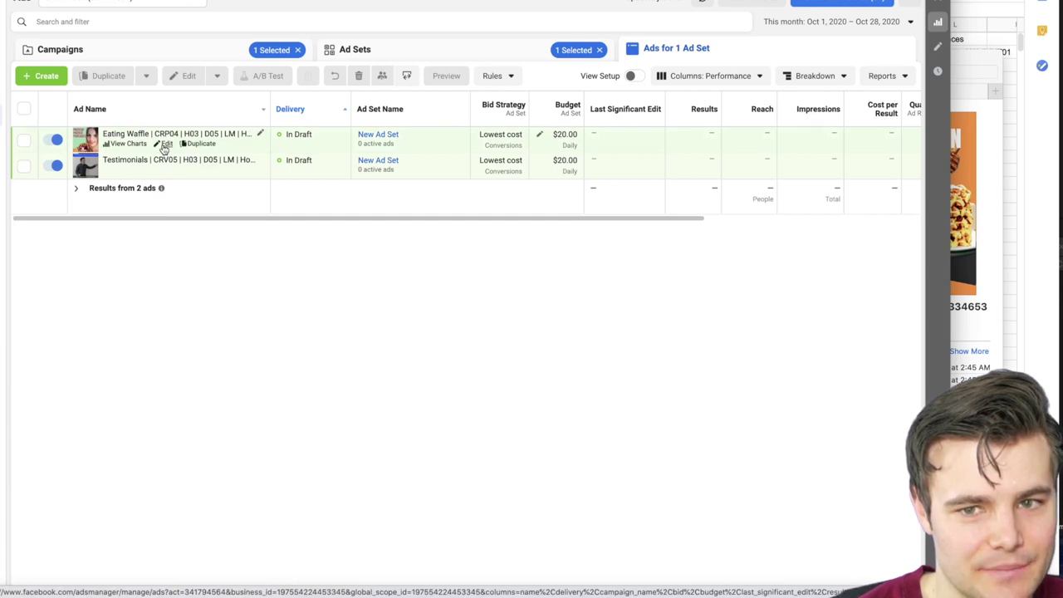
click(165, 144)
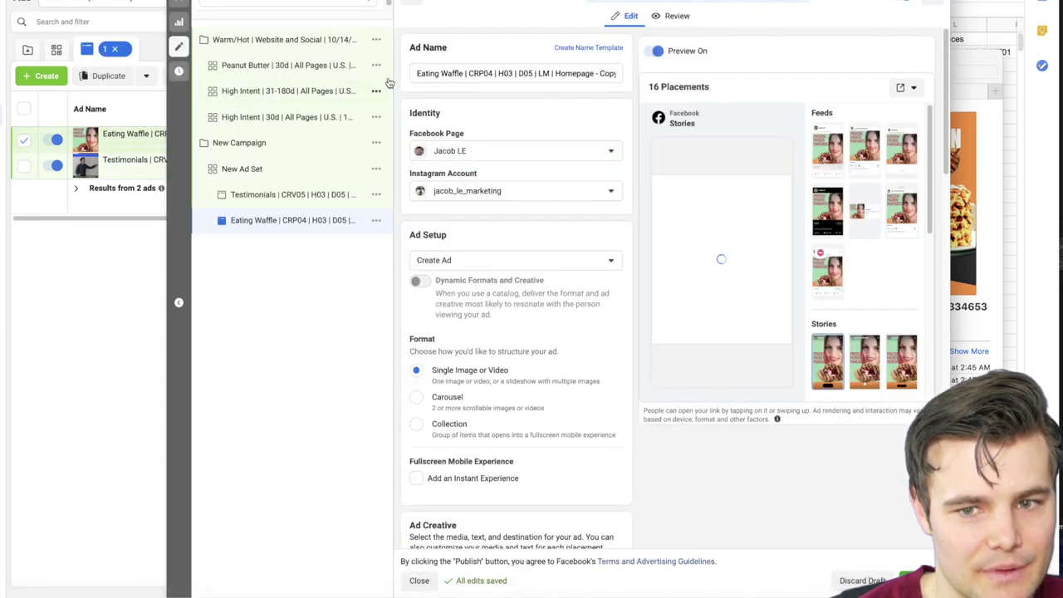
Step: Scroll the Eating Waffle ad editor down to Primary Text and switch to the Google Sheets copy sheet
scroll(525, 216, down, 5)
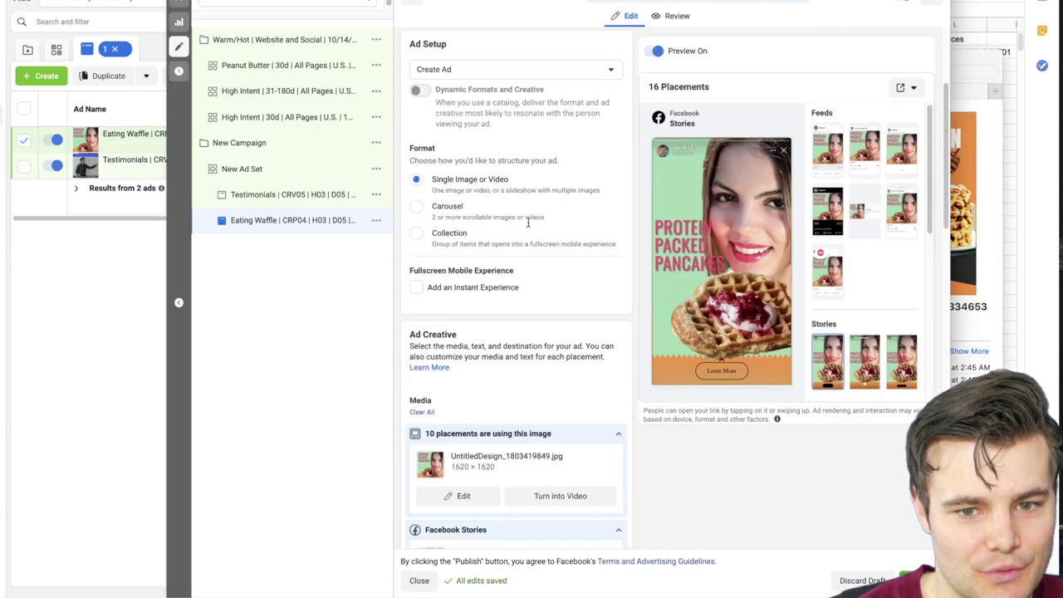
scroll(526, 225, down, 4)
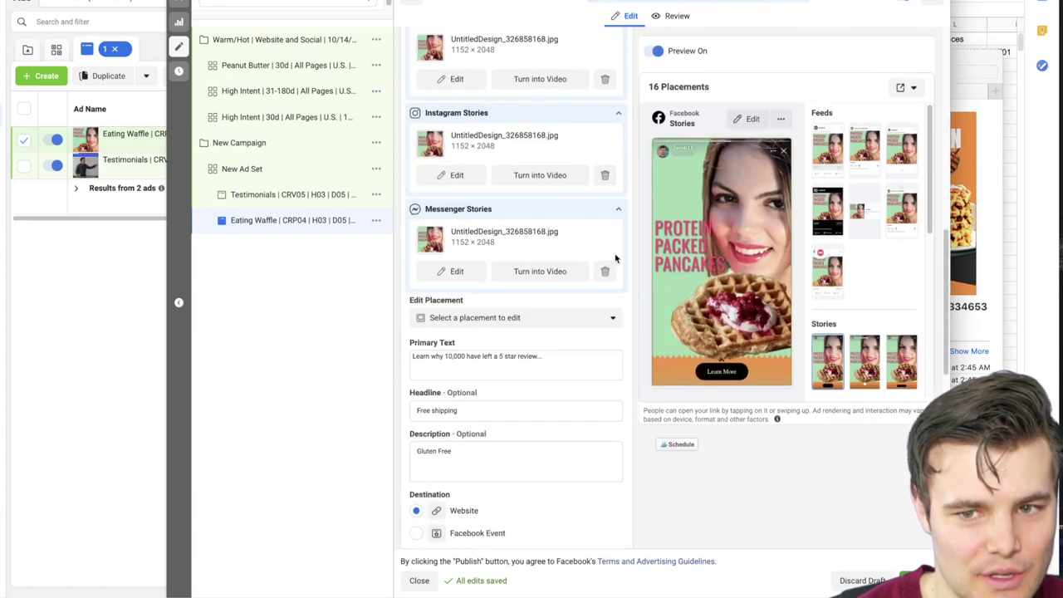
scroll(464, 229, down, 2)
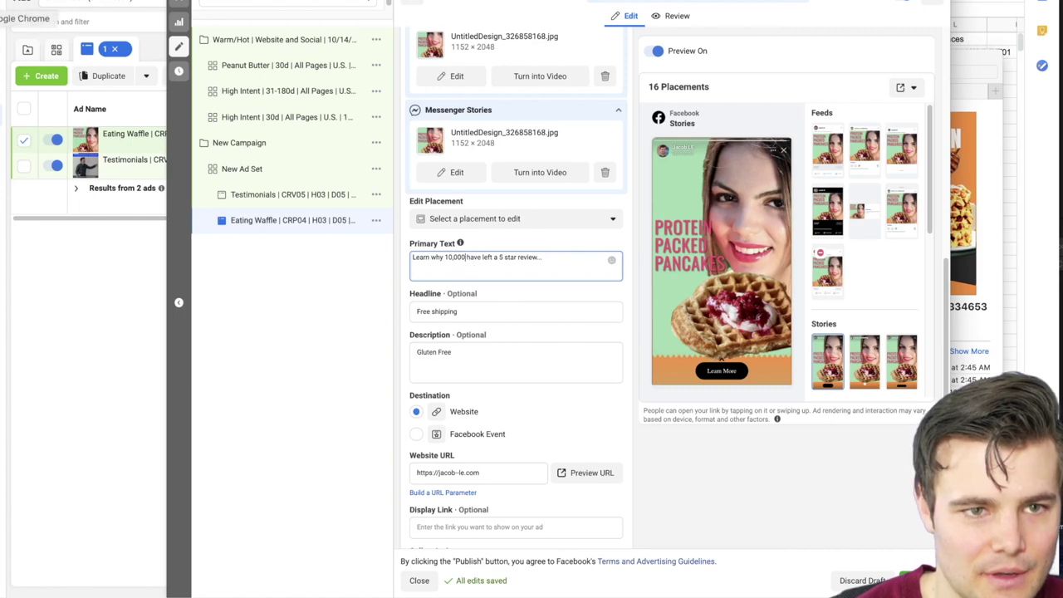
key(super+Tab)
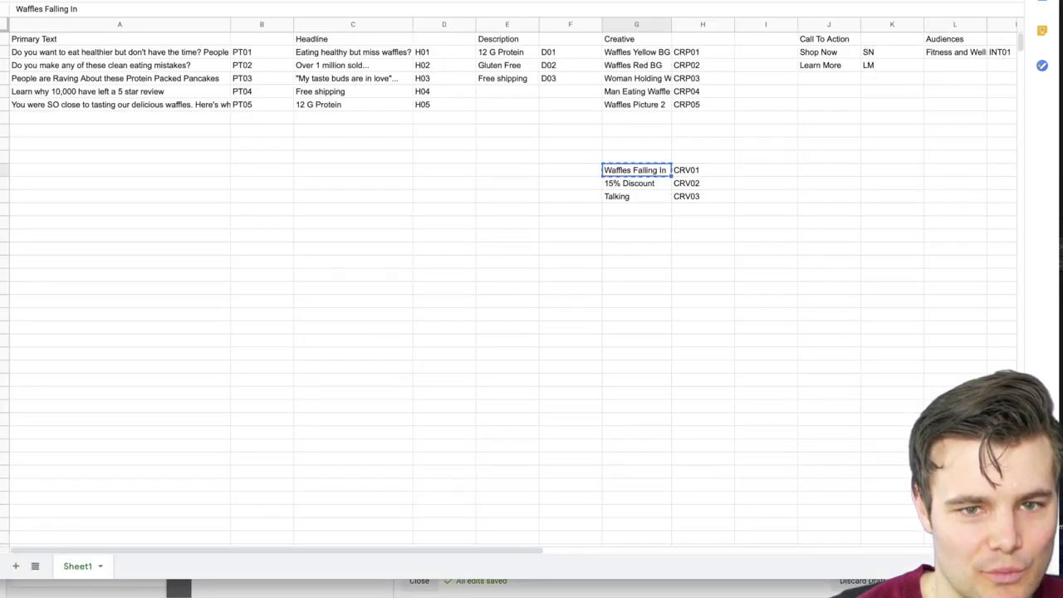
Step: Copy the PT05 primary text from cell A6 and return to the Ads Manager ad editor
click(332, 157)
click(147, 105)
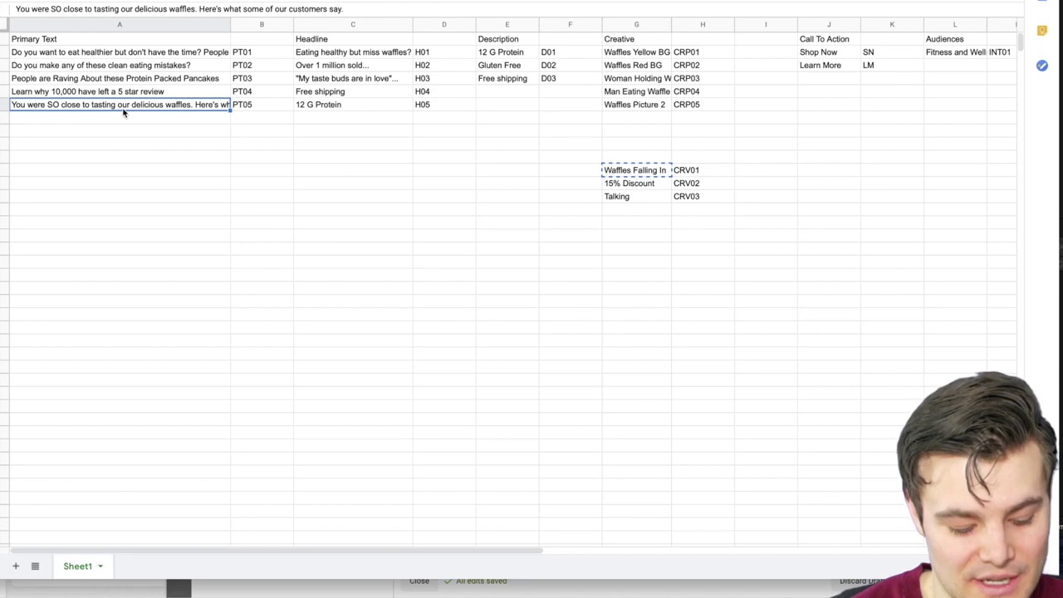
key(super+c)
key(super+Tab)
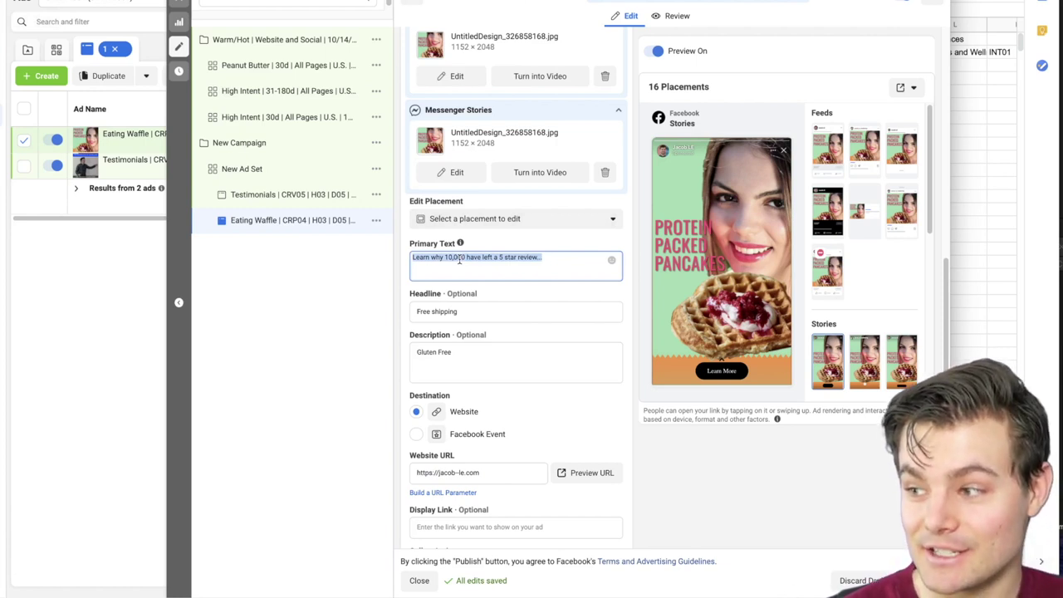
Step: Replace the Eating Waffle ad's primary text with the copied PT05 waffle sentence
key(ctrl+v)
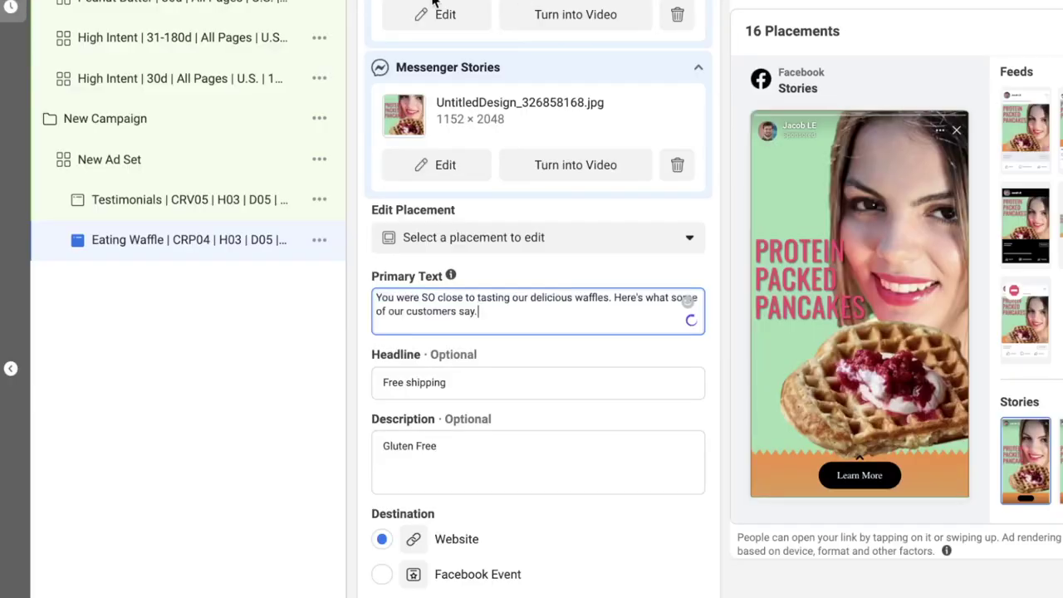
scroll(935, 384, down, 5)
scroll(934, 384, up, 1)
click(500, 144)
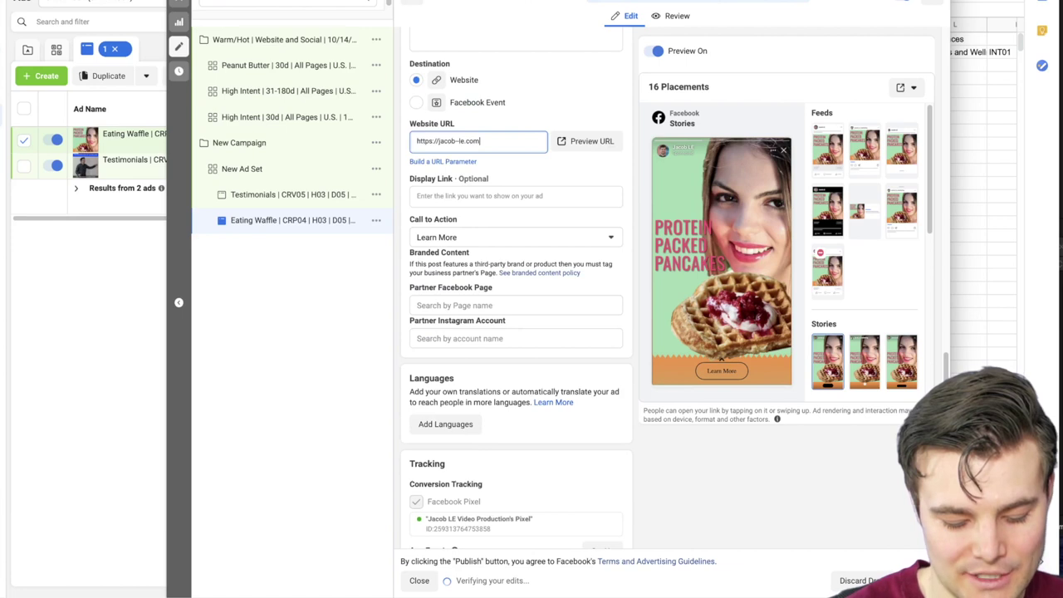
text(/peanut-butter)
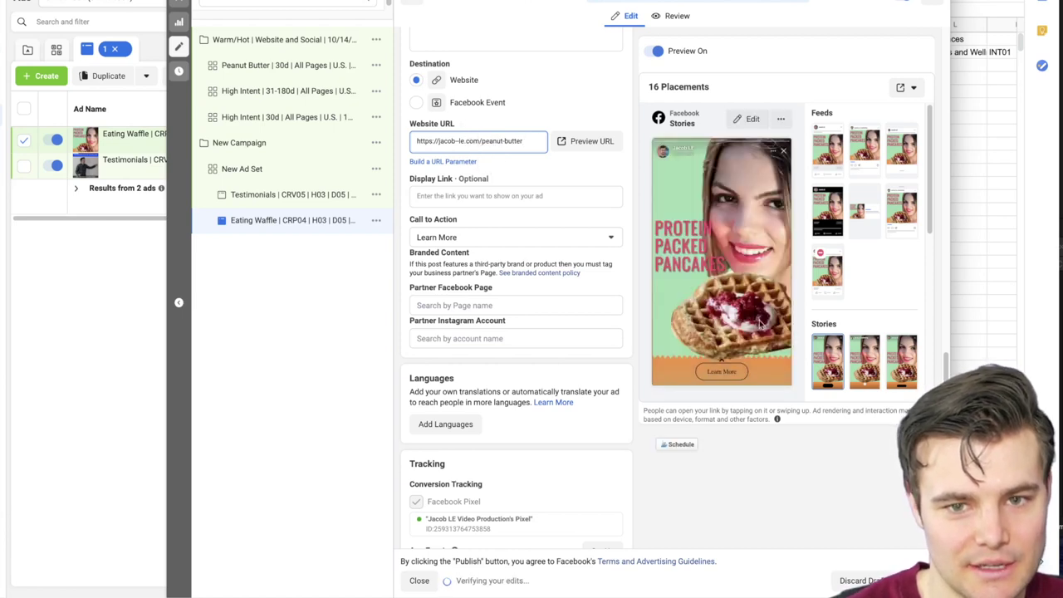
scroll(629, 297, down, 3)
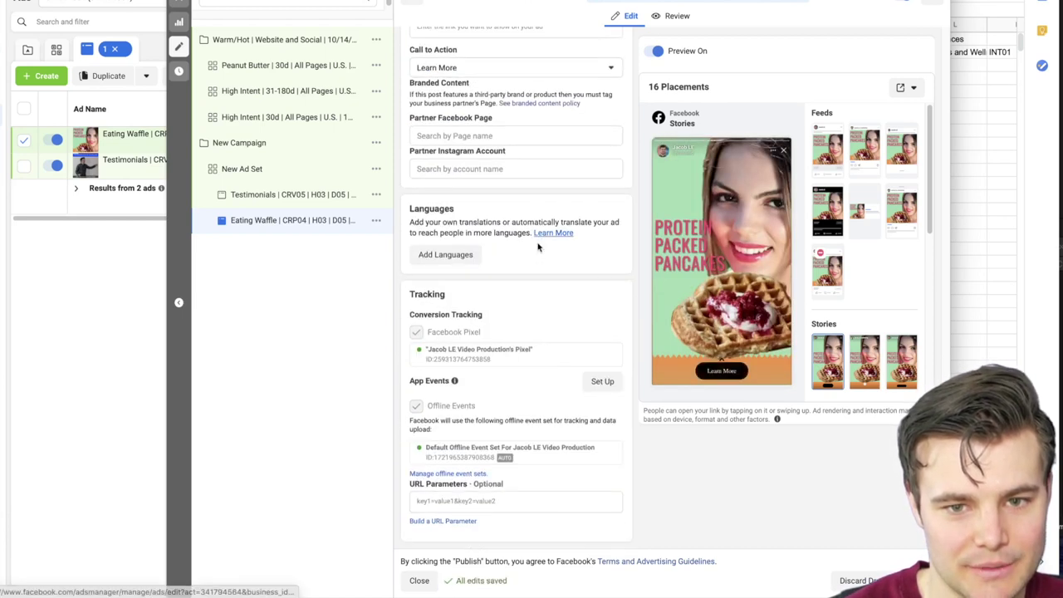
scroll(536, 242, up, 3)
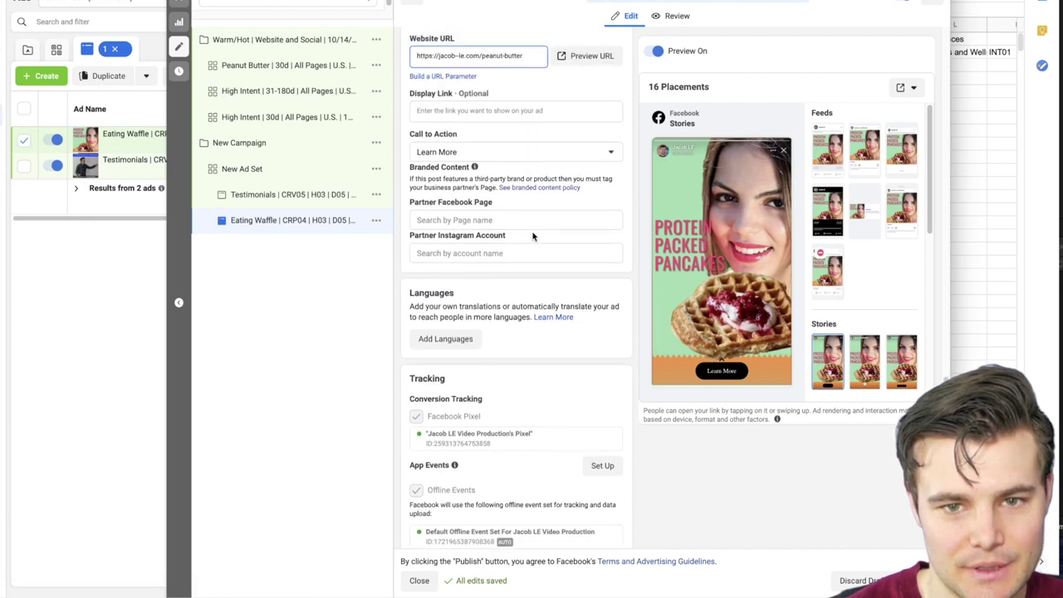
scroll(533, 237, up, 1)
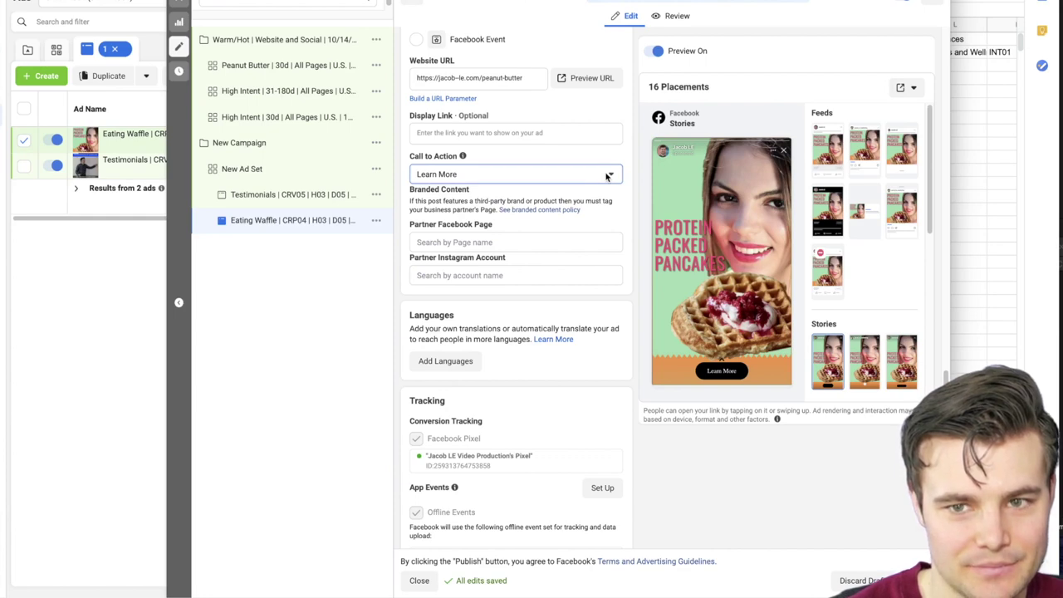
Step: Set the Eating Waffle call to action to Shop Now and change PT05 to PT06 in its name
click(607, 174)
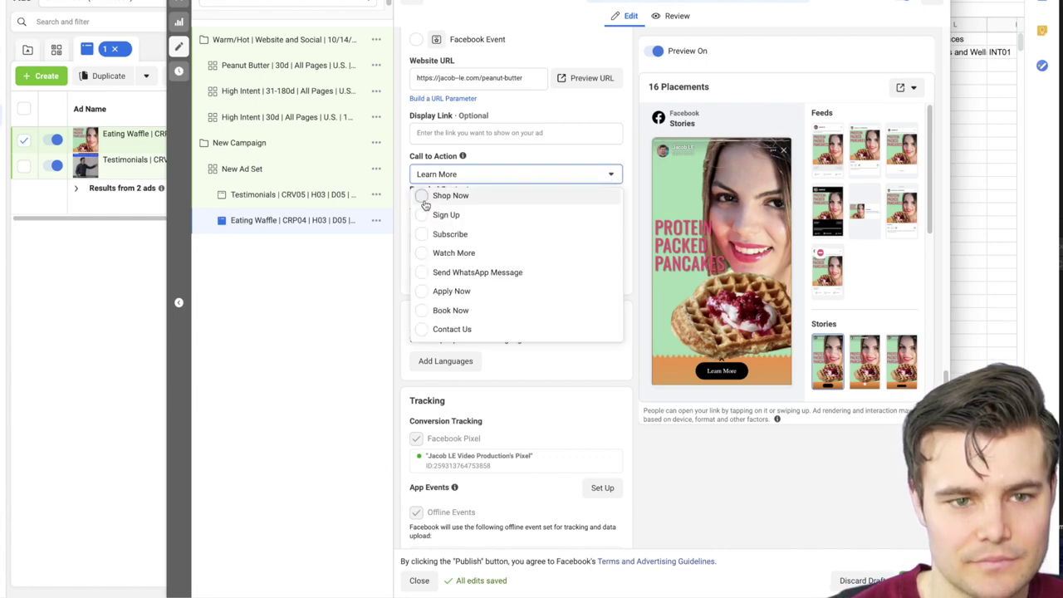
click(427, 196)
click(464, 73)
text(PT05 | H03 | D05 | LM | Homepag)
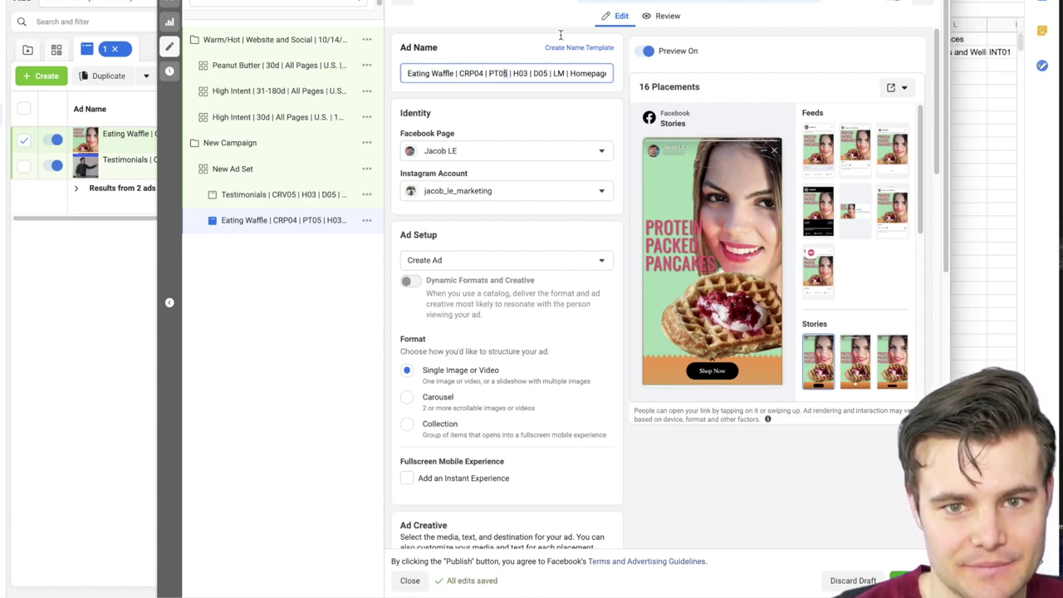
key(BackSpace)
text(6)
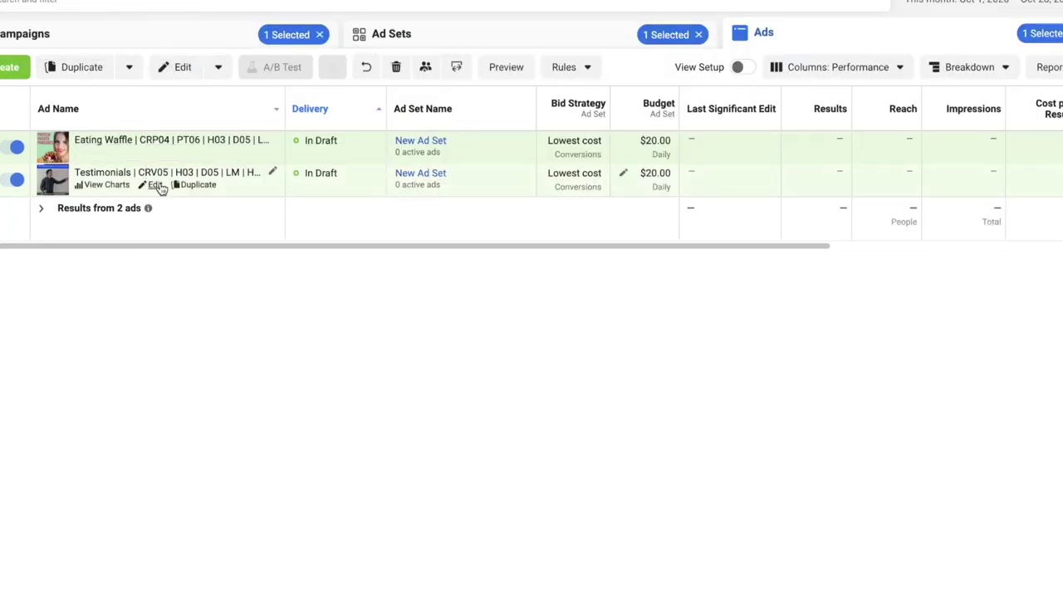
Step: Set the Testimonials ad's call to action to Shop Now
click(156, 185)
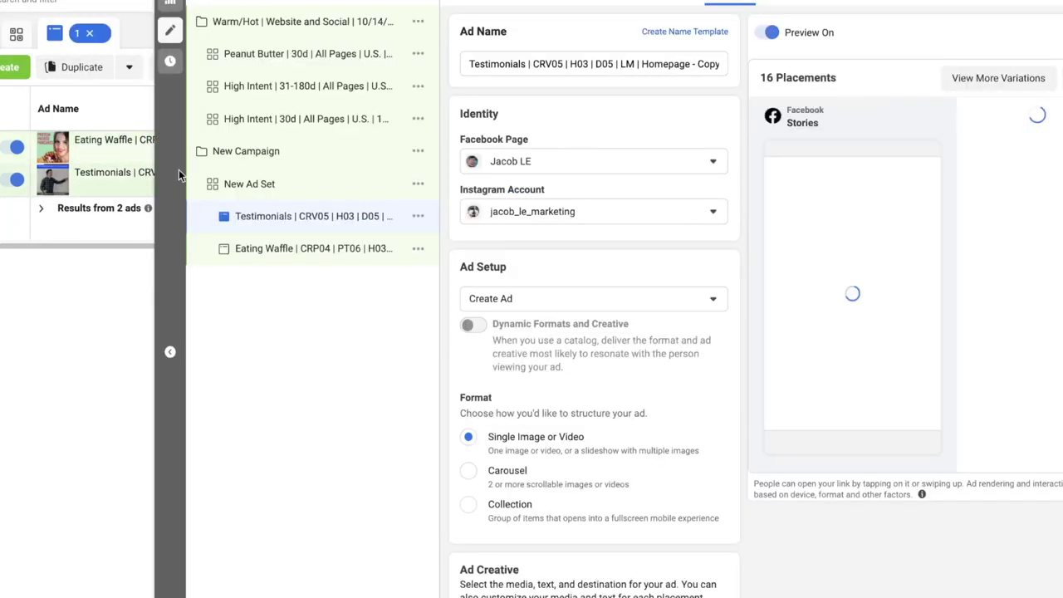
scroll(594, 332, down, 1)
scroll(594, 332, down, 10)
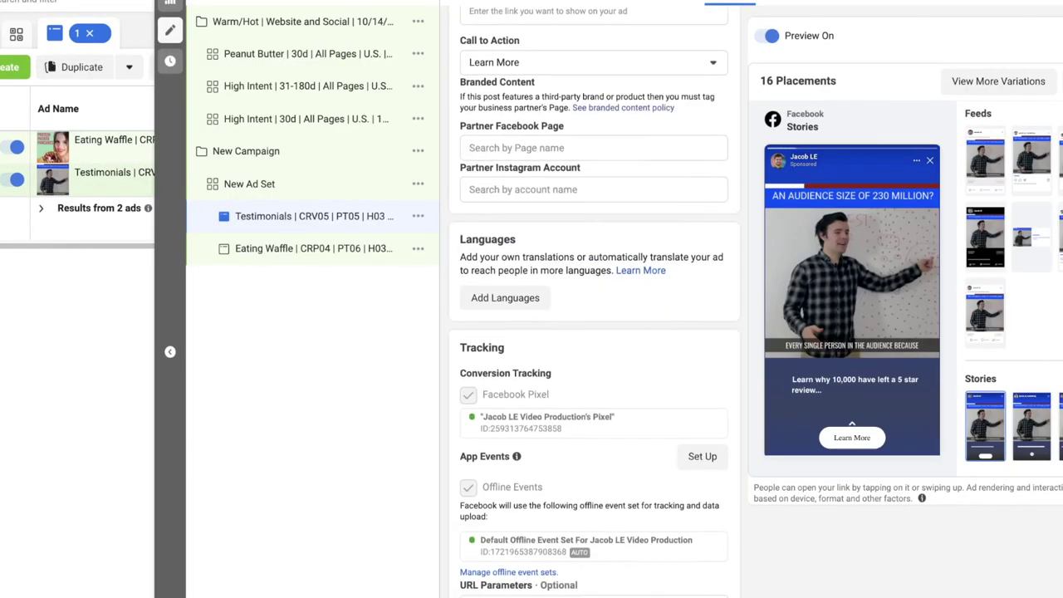
scroll(594, 332, up, 3)
click(623, 332)
scroll(548, 427, up, 2)
scroll(548, 428, up, 2)
click(541, 379)
Step: Paste the waffle primary text and the peanut-butter landing page path into the Testimonials ad
scroll(562, 249, up, 4)
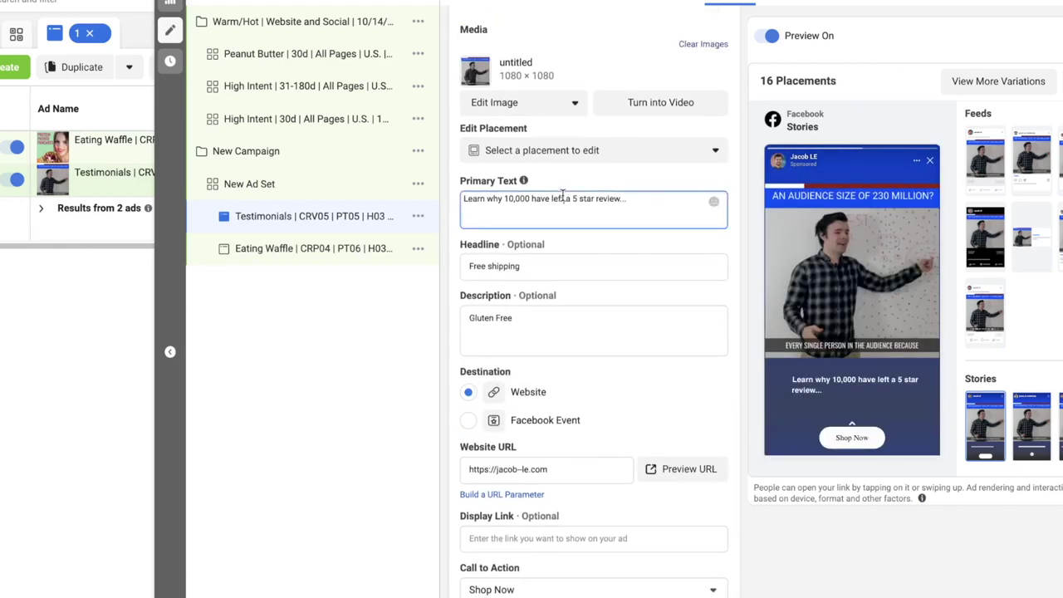
key(ctrl+a)
key(ctrl+v)
scroll(593, 333, down, 5)
click(548, 138)
key(ctrl+v)
Step: Change PT05 to PT06 in the Testimonials ad name and close the editor
drag(878, 219, 587, 61)
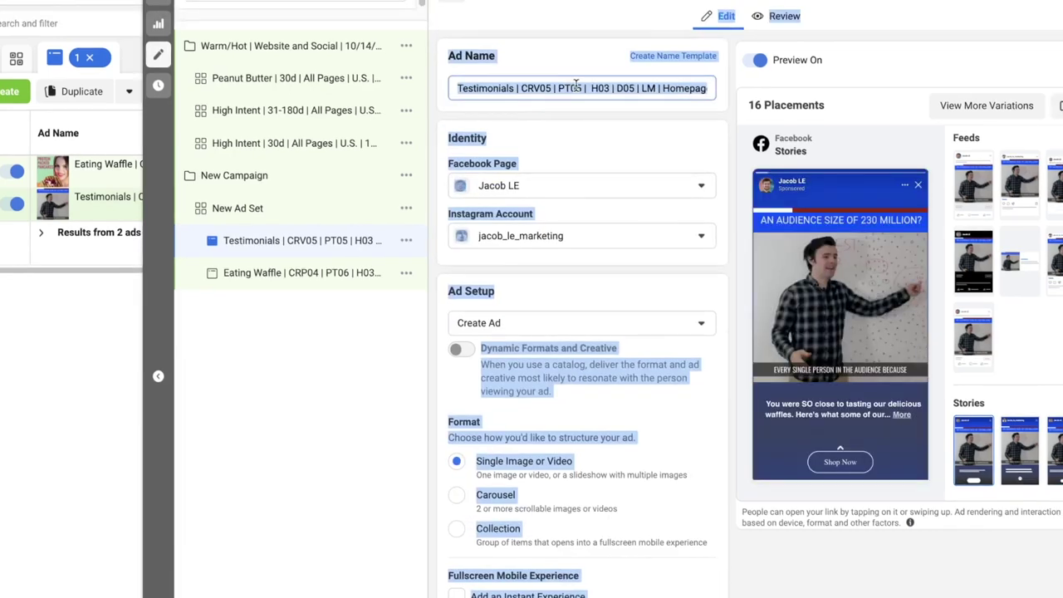
click(581, 88)
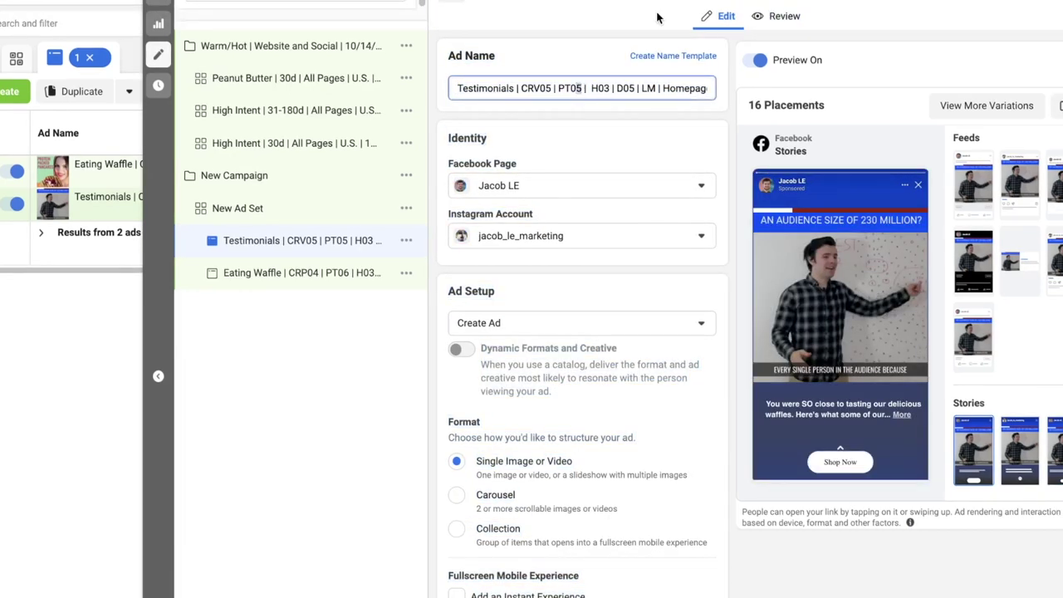
key(BackSpace)
text(6)
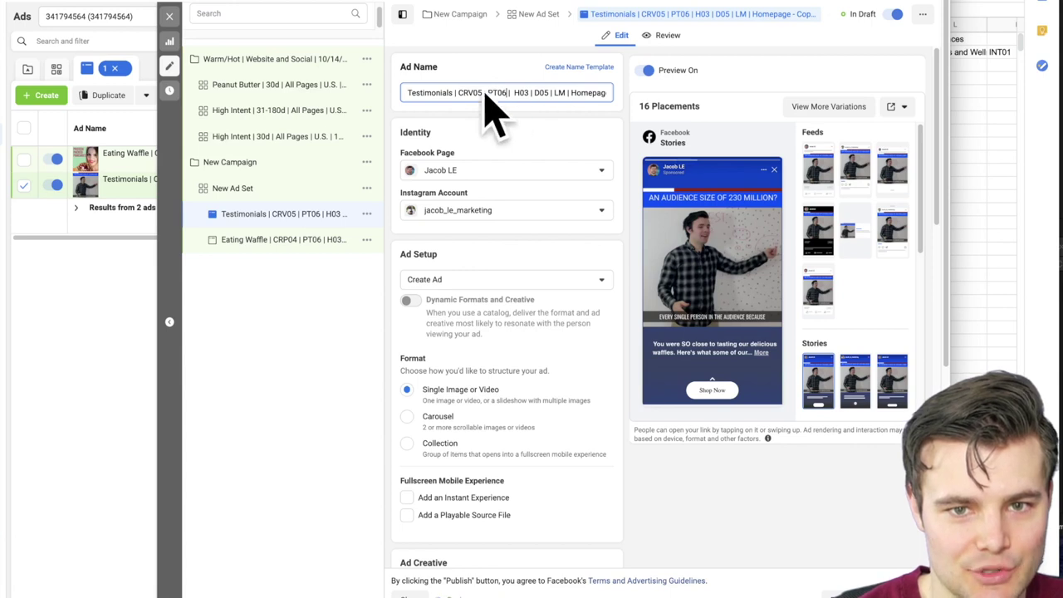
click(169, 17)
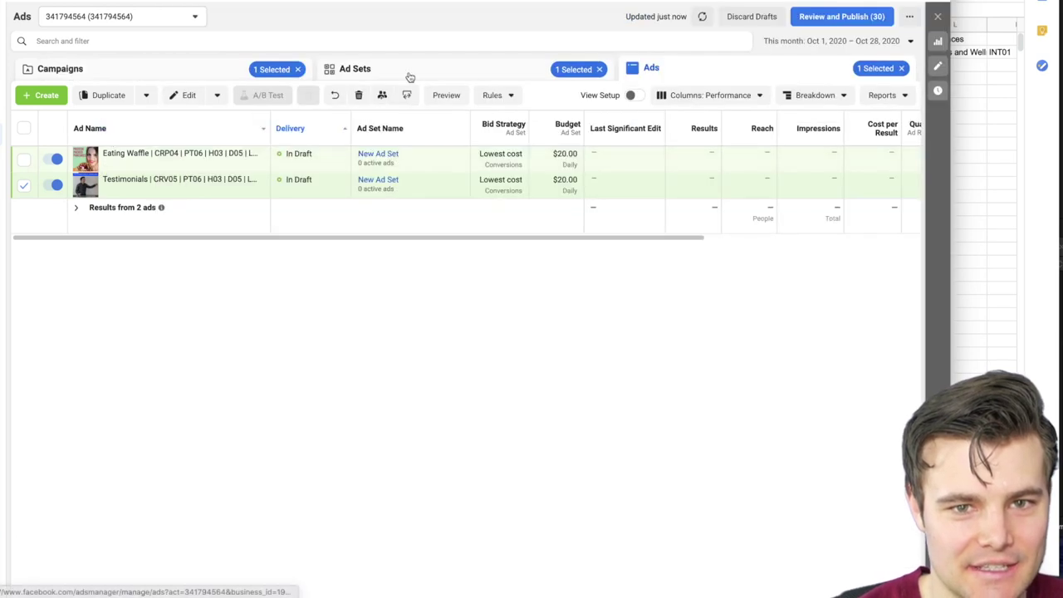
Step: Duplicate the High Intent 30d ad set once within the original campaign
click(410, 74)
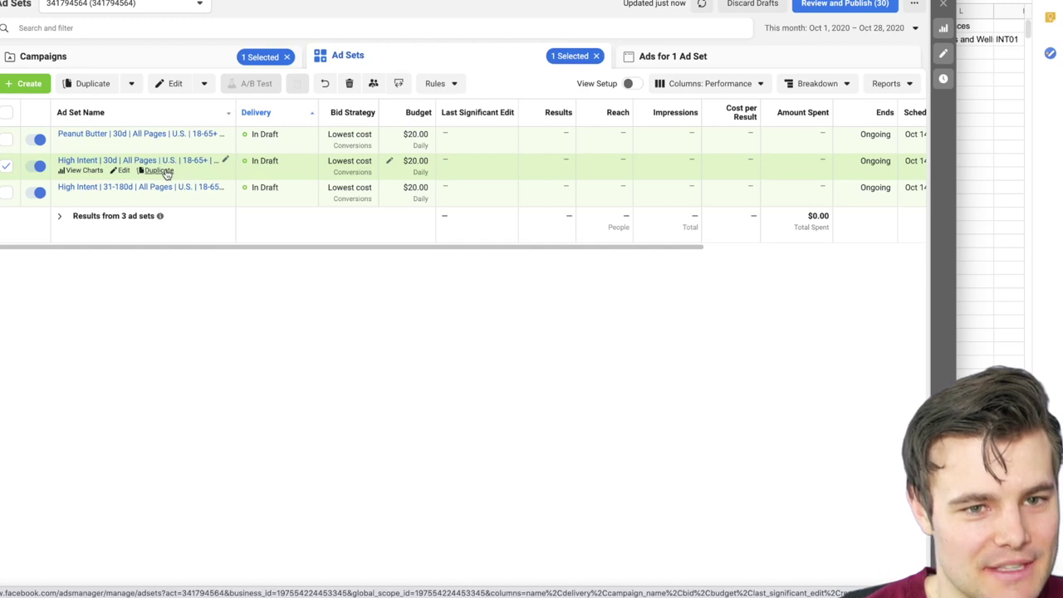
click(160, 171)
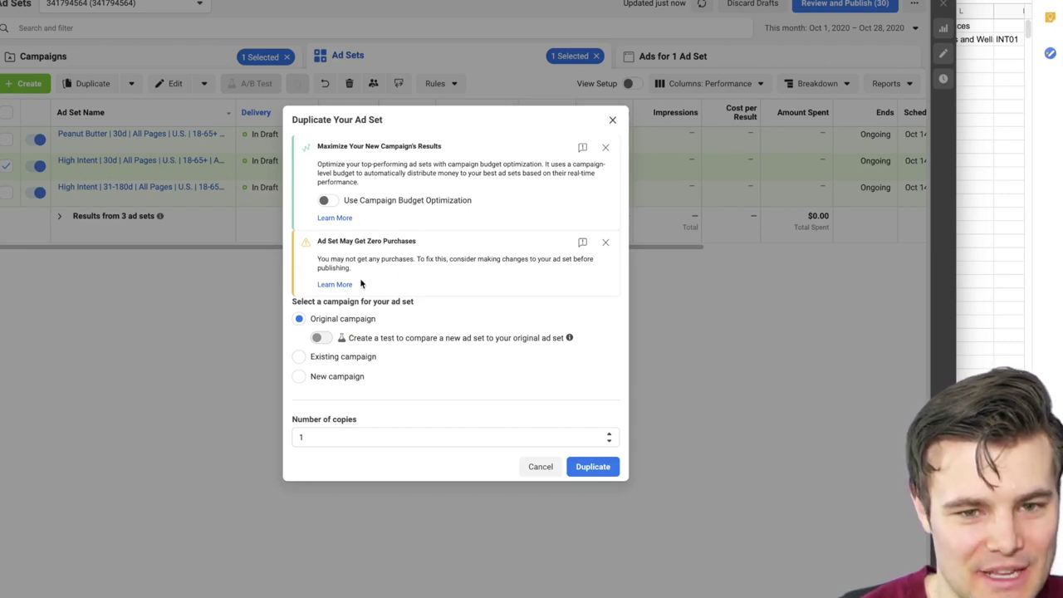
click(577, 468)
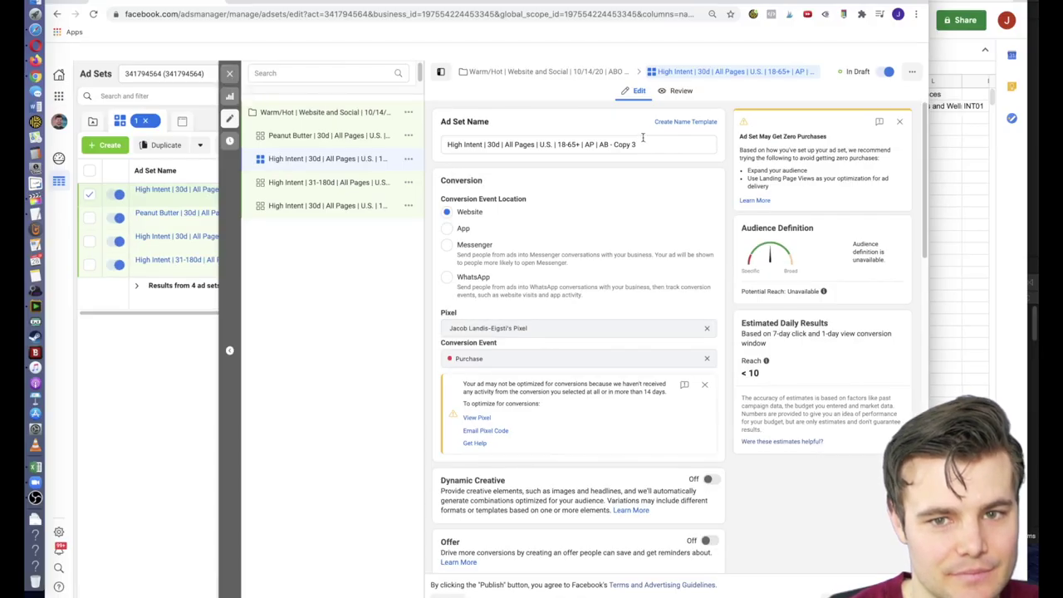
click(642, 139)
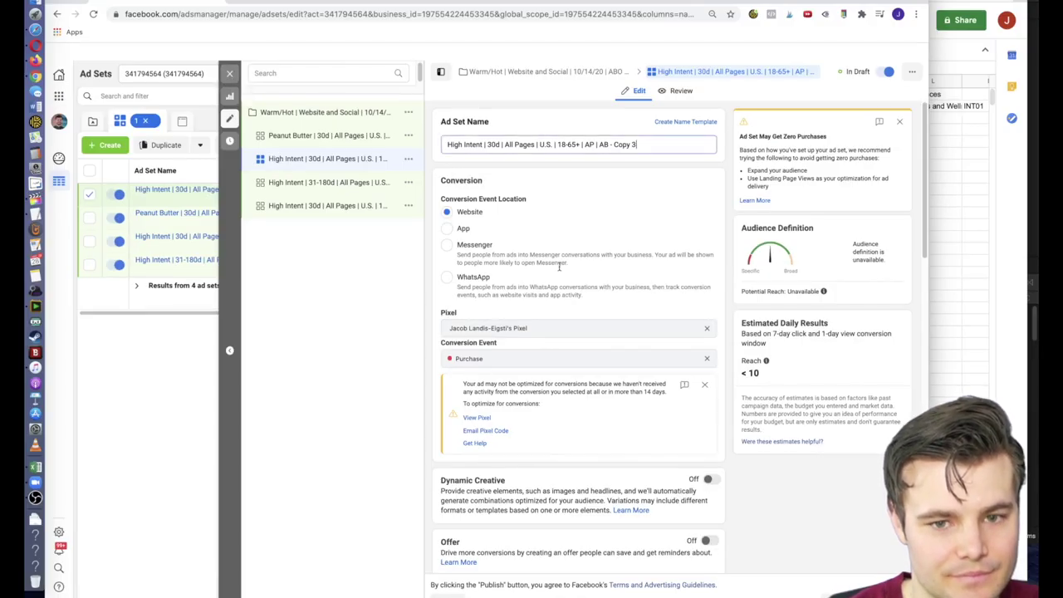
Step: Remove the High Intent 30D All Visitors audience from the copy and begin a new custom audience
scroll(830, 249, down, 10)
scroll(517, 217, down, 3)
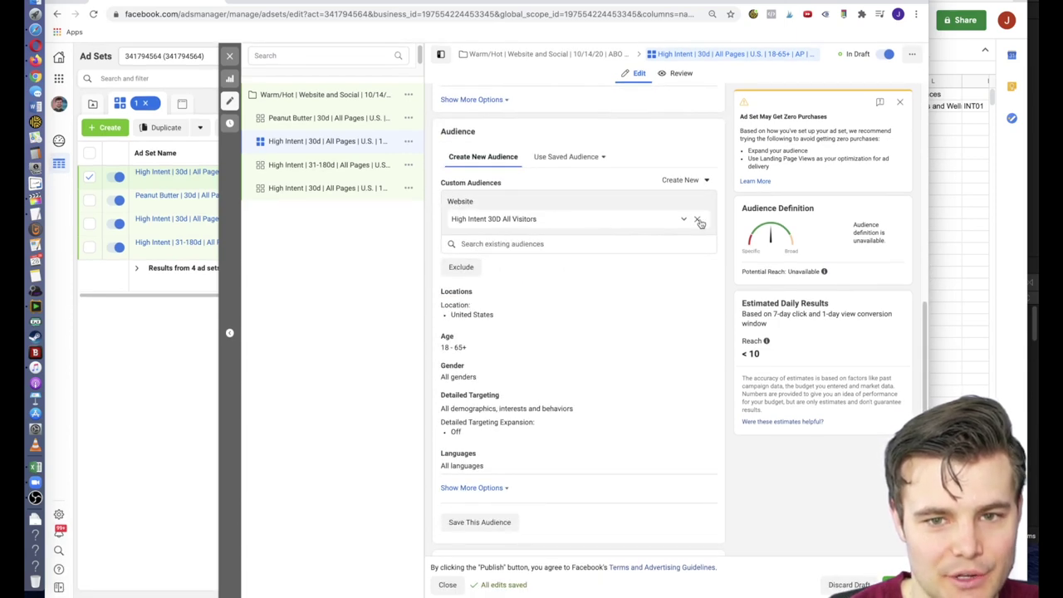
click(698, 220)
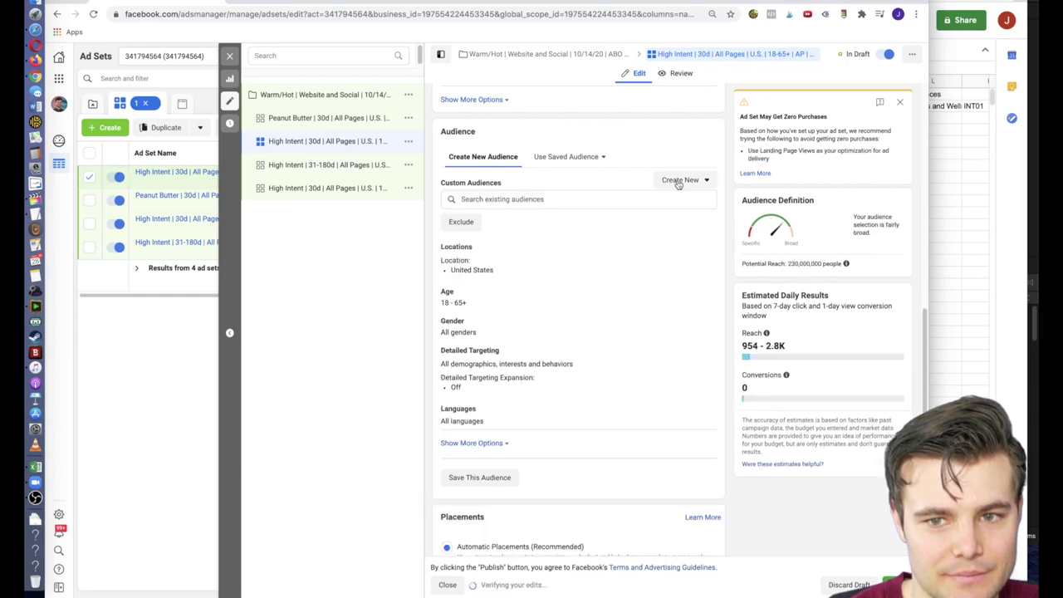
click(680, 179)
click(687, 209)
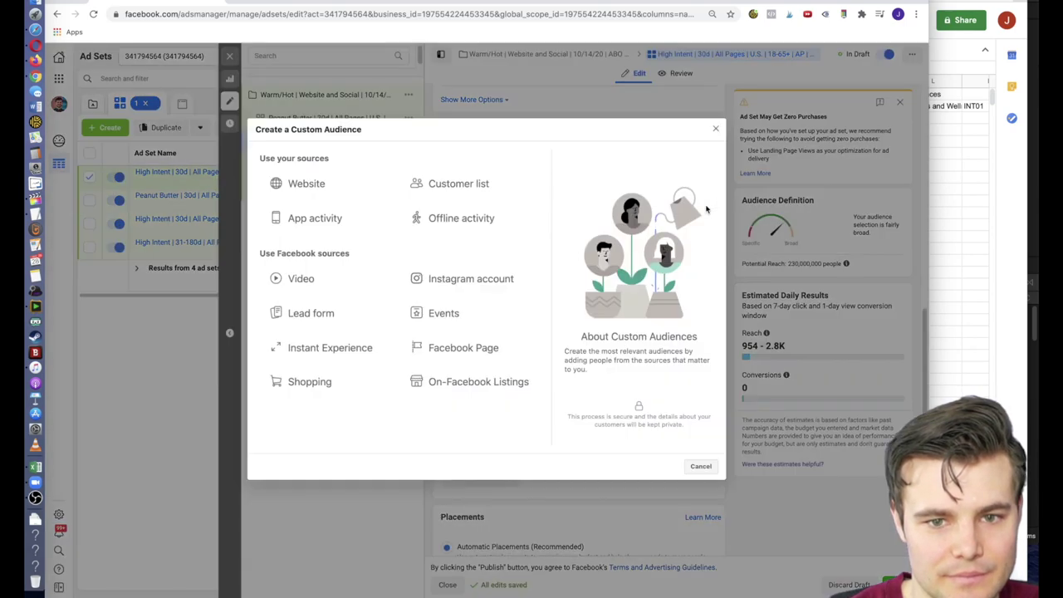
Step: Base the custom audience on Video, targeting people who watched 50% of a video, and list the videos
click(313, 278)
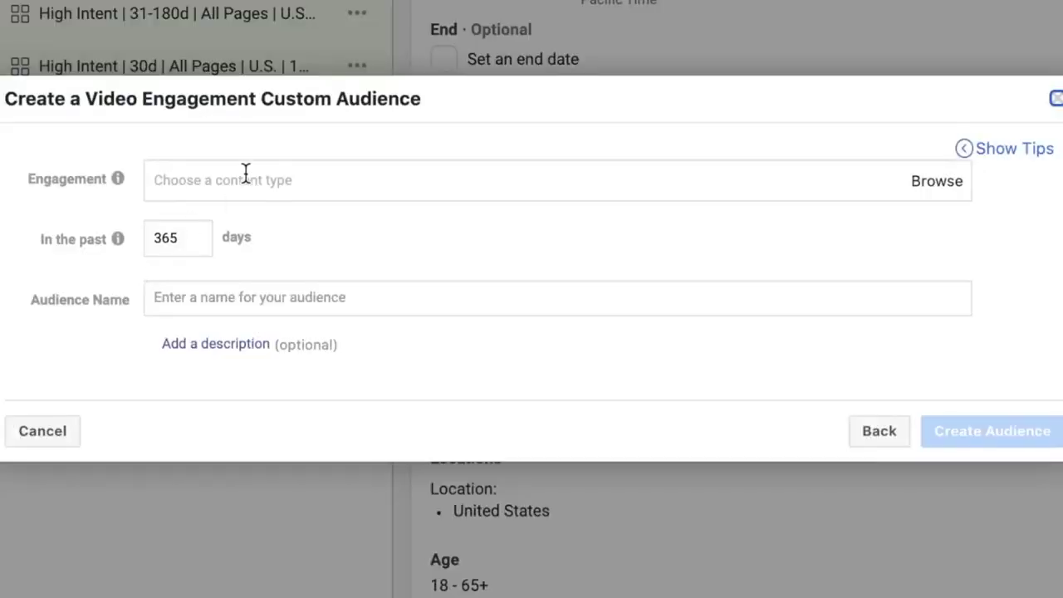
click(254, 183)
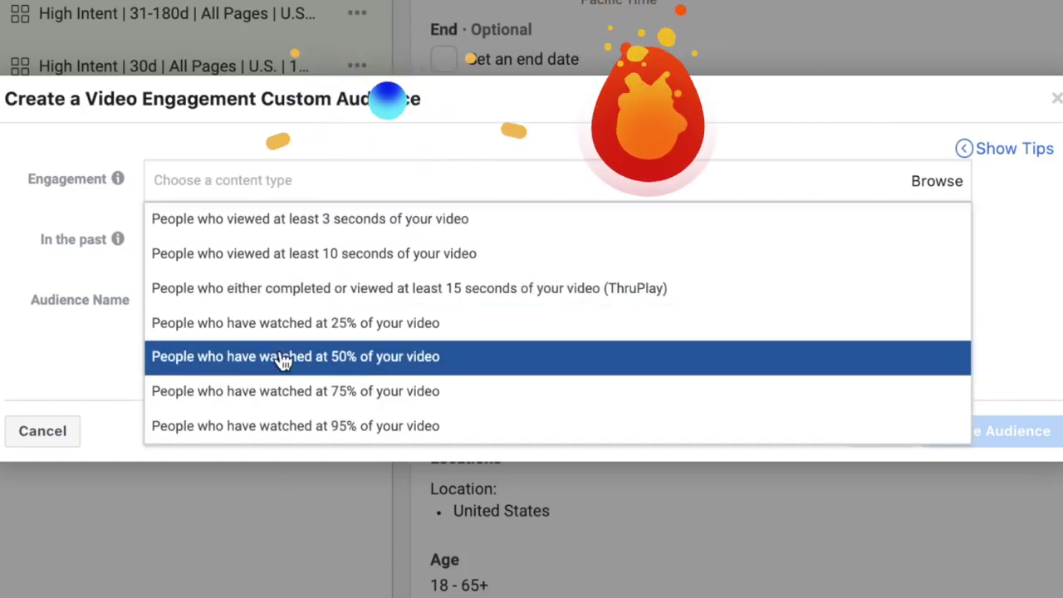
click(281, 357)
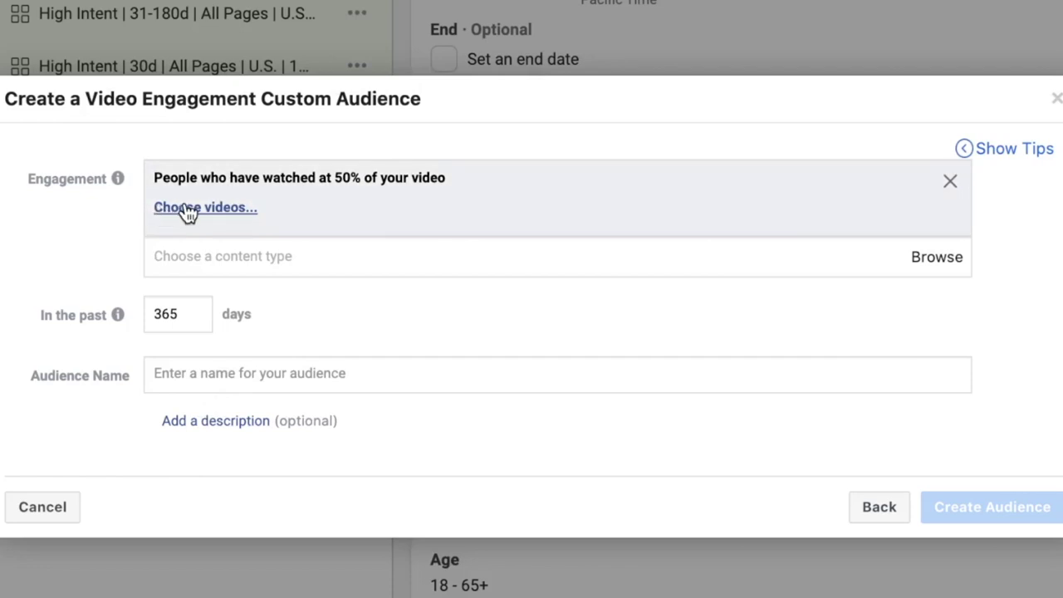
click(187, 213)
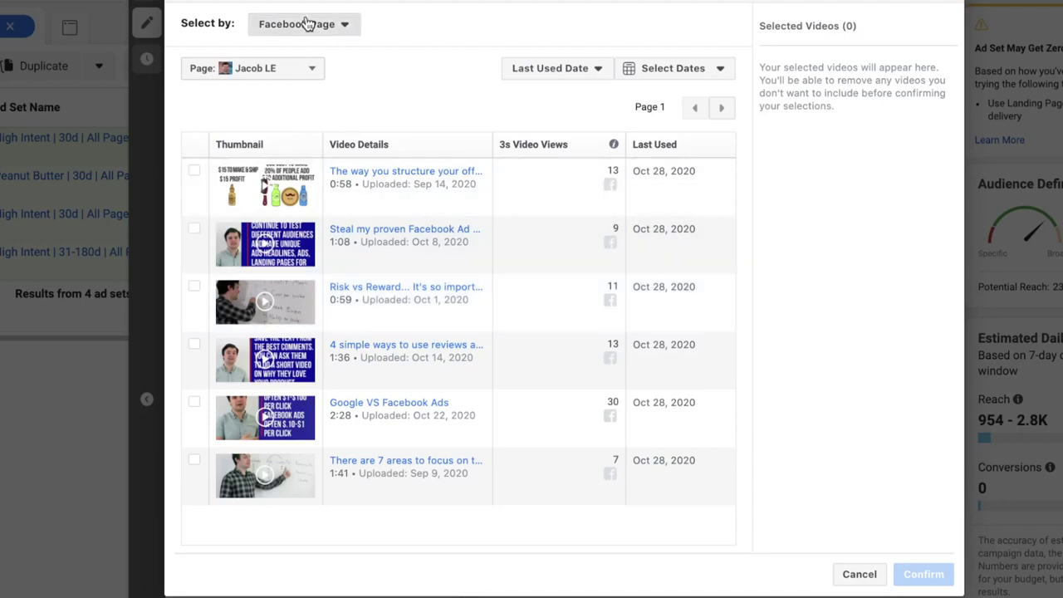
Step: Select videos by Instagram business profile, using the marketing Instagram profile
click(307, 24)
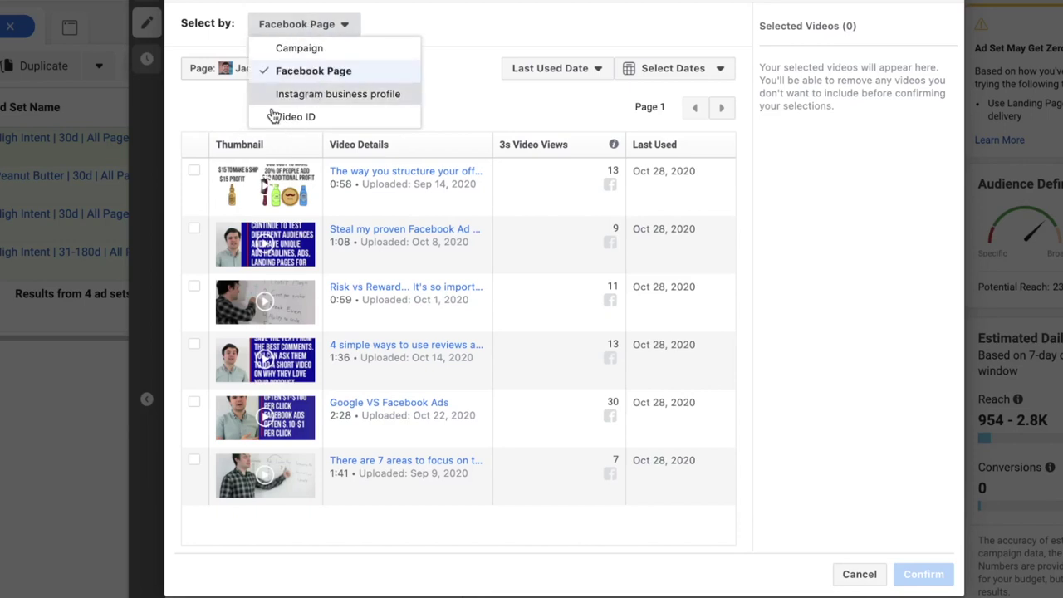
click(311, 100)
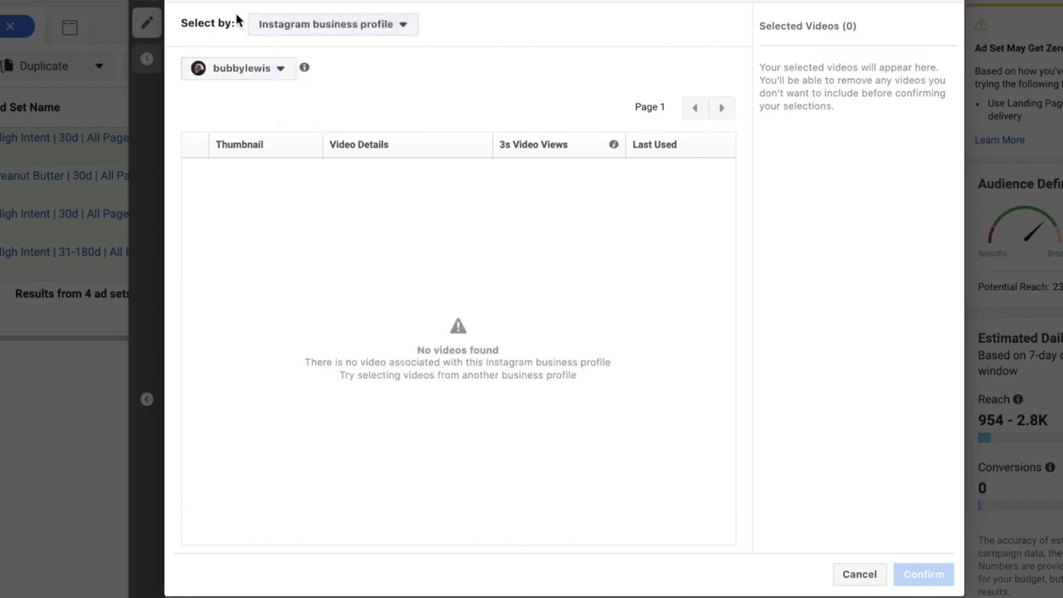
click(251, 75)
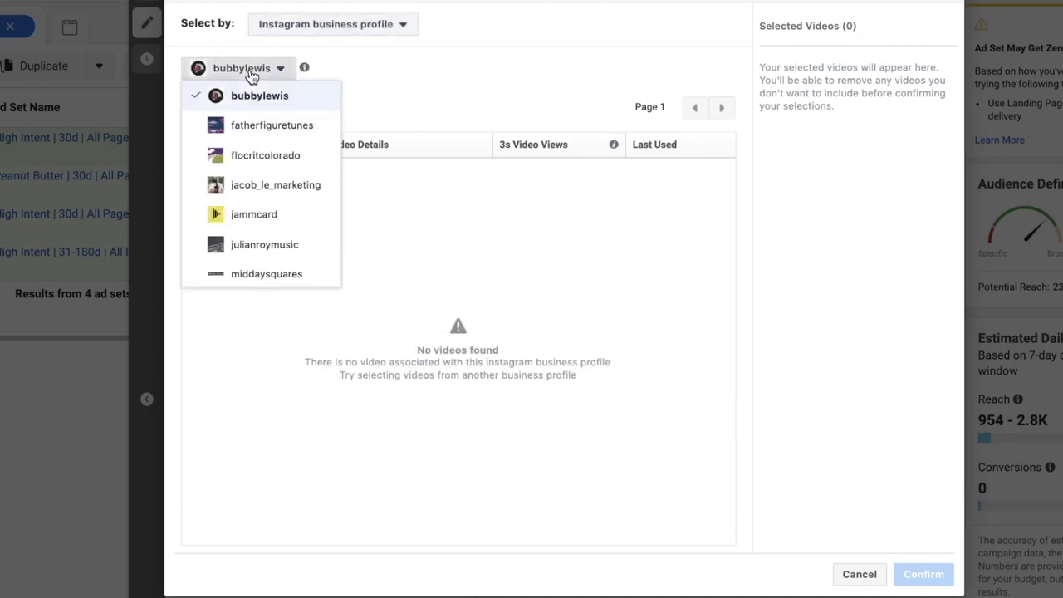
click(249, 185)
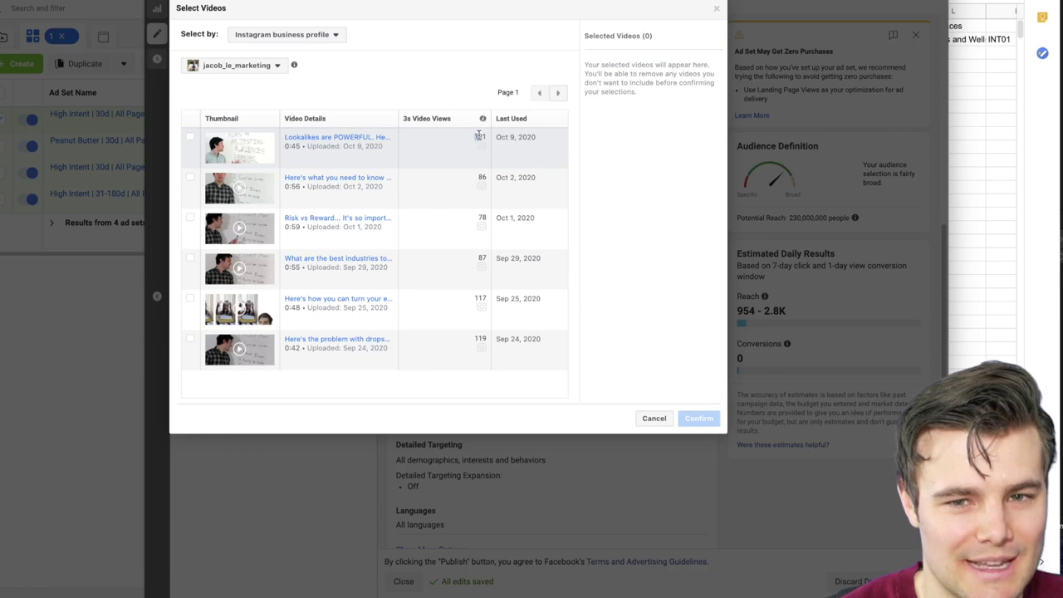
Step: Tick the first four Instagram videos, including Lookalikes, and confirm the selection
drag(474, 137, 491, 140)
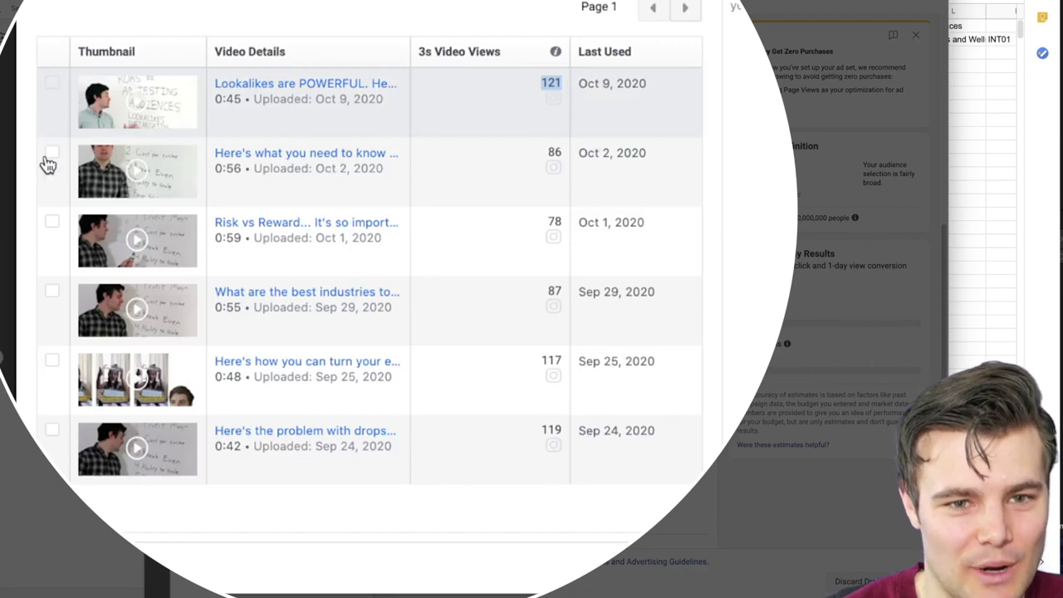
click(79, 115)
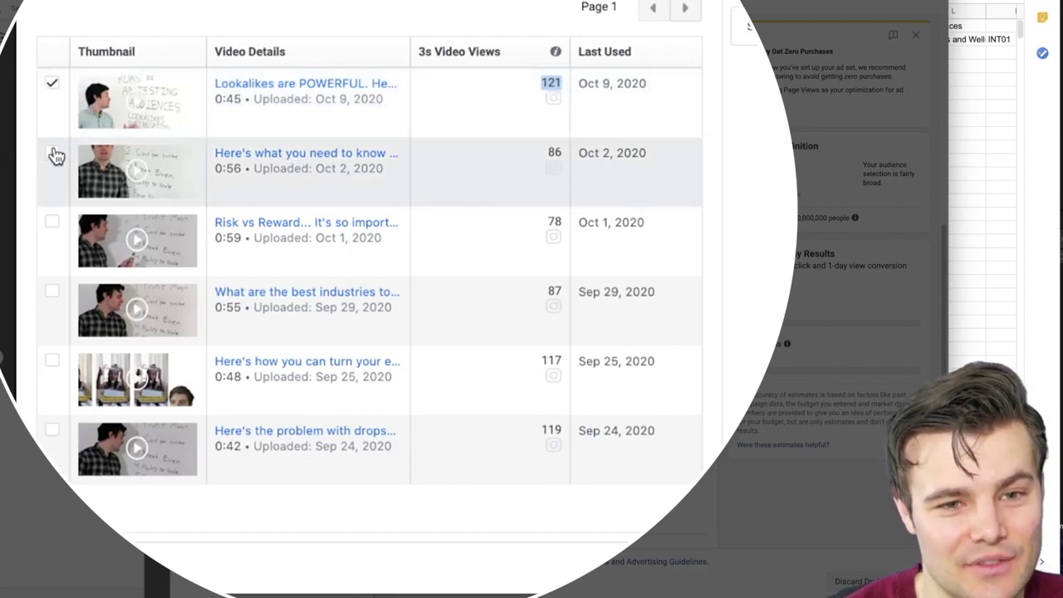
click(46, 214)
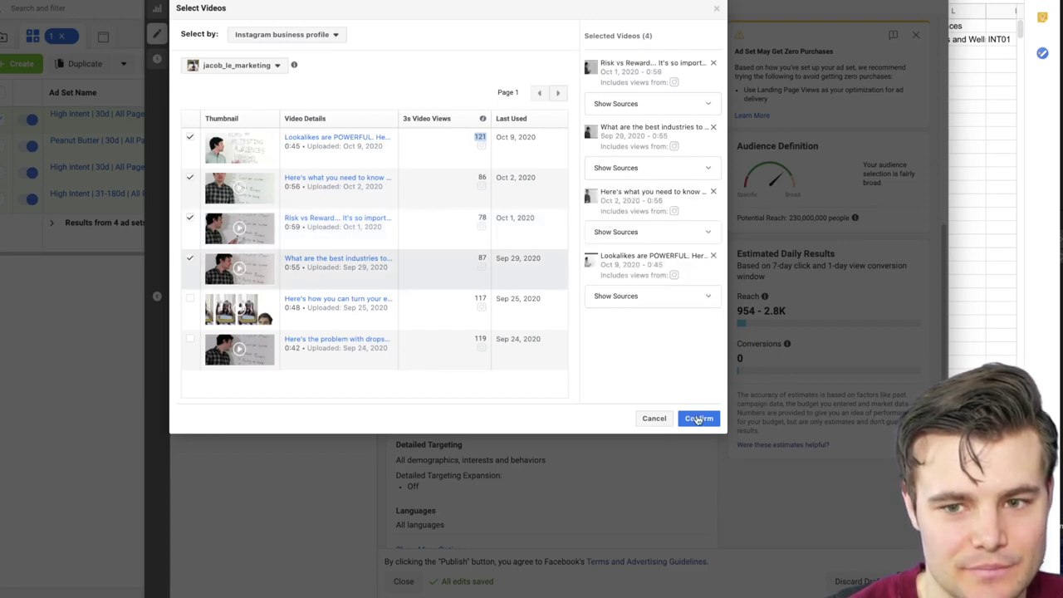
click(698, 418)
Step: Name the audience 'Instagram Training Videos 365 D 50% View', create it and add it to the ad set
click(428, 314)
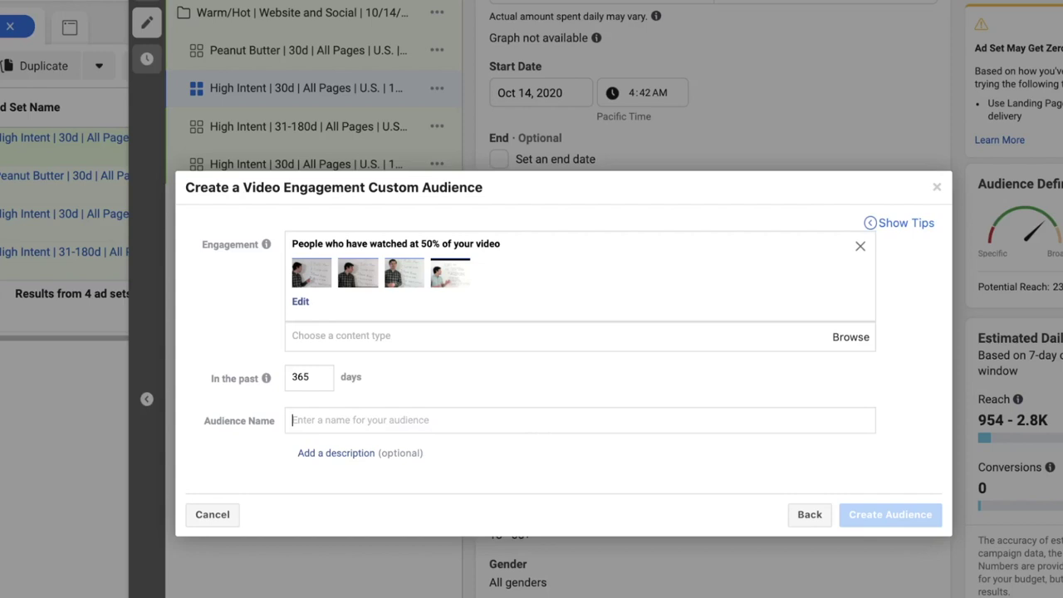
text(Instagra)
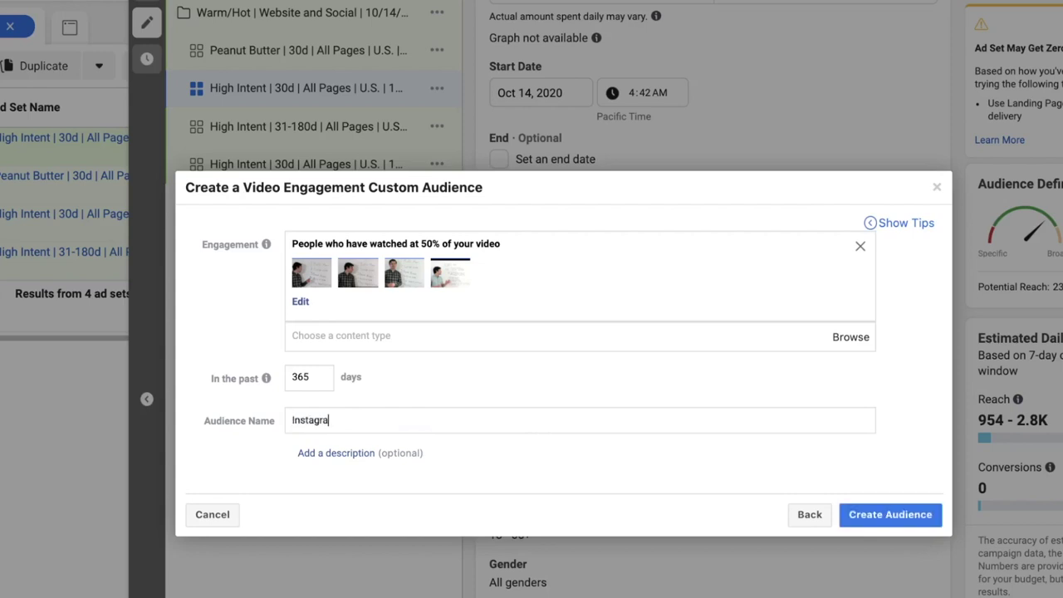
text(m Training Videos 3)
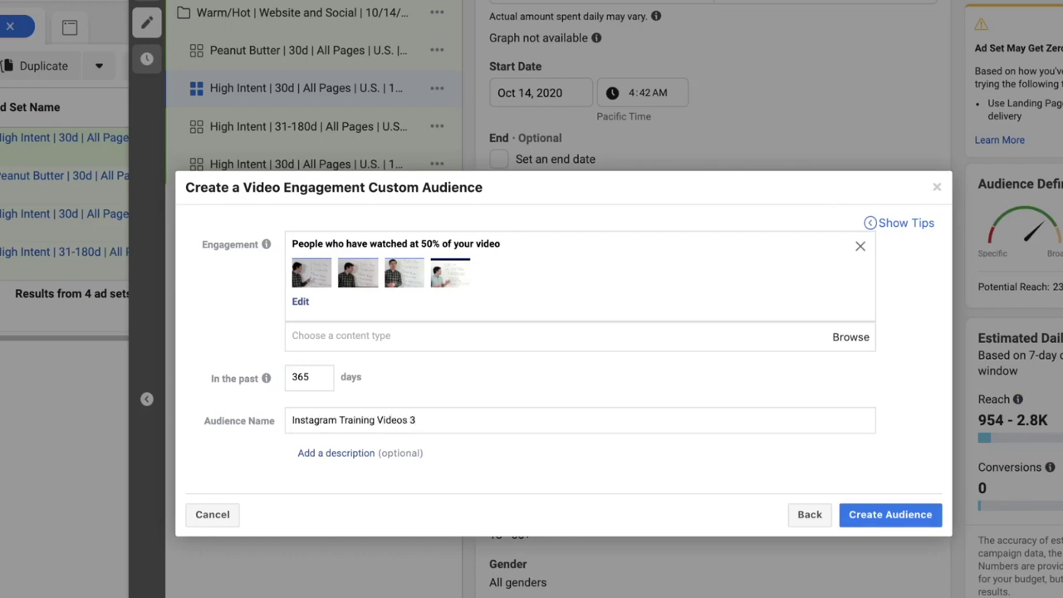
text(65 D 50% View)
click(869, 516)
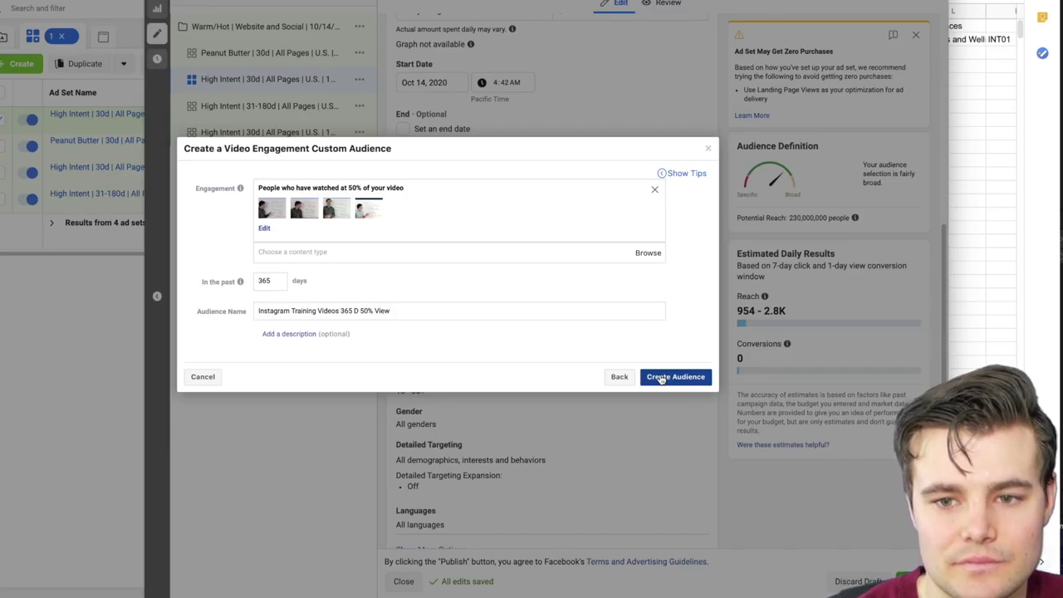
click(607, 288)
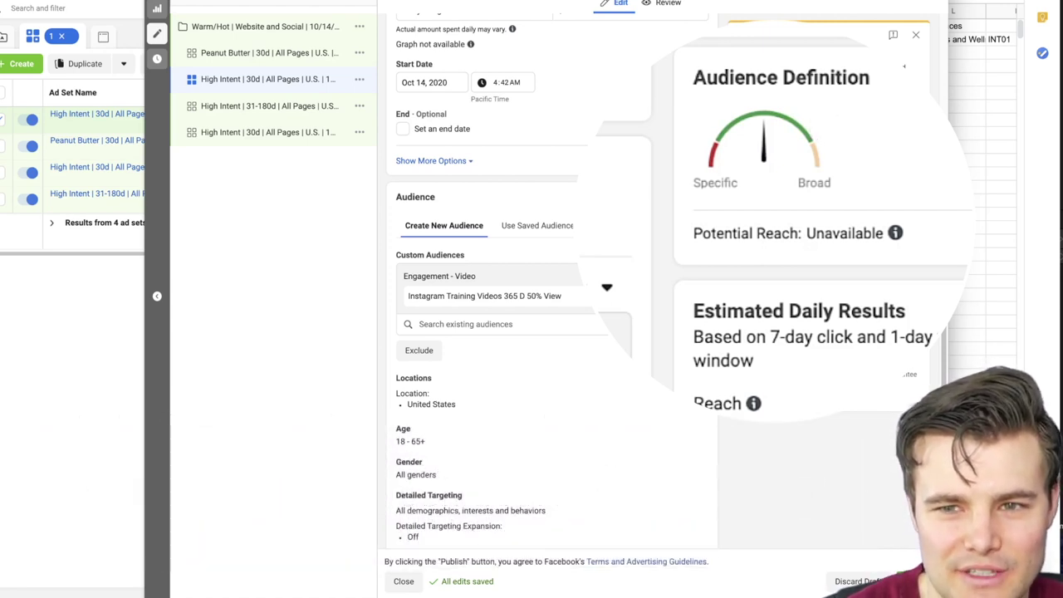
drag(696, 75, 955, 257)
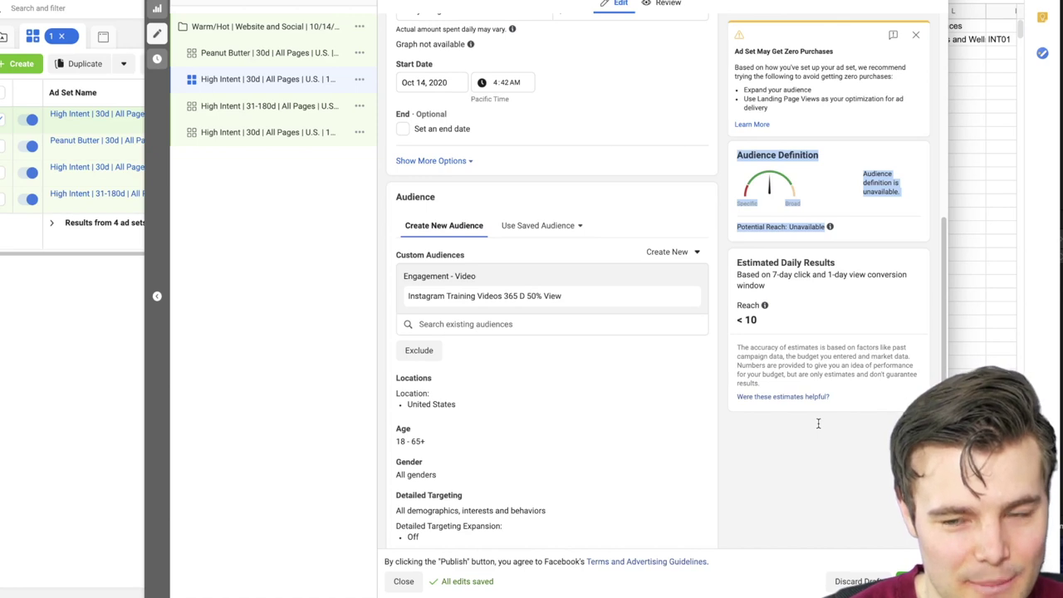
click(818, 425)
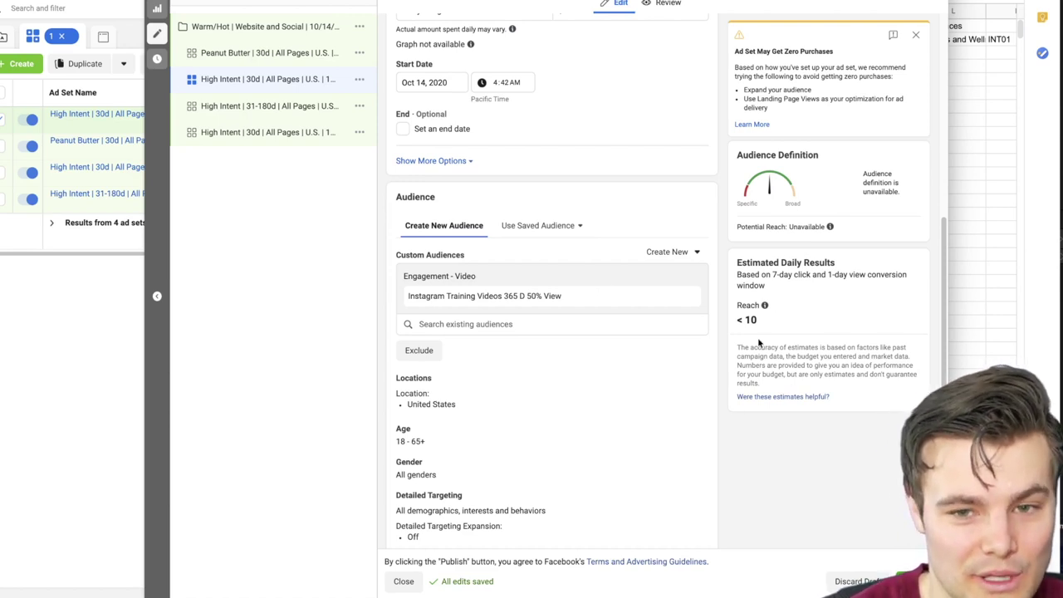
scroll(826, 423, down, 2)
scroll(457, 145, up, 1)
scroll(488, 187, up, 10)
Step: Rename the ad set 'Video View 50% | 365d | All Pages', dropping '- Copy 3', and close the editor
drag(442, 64, 388, 62)
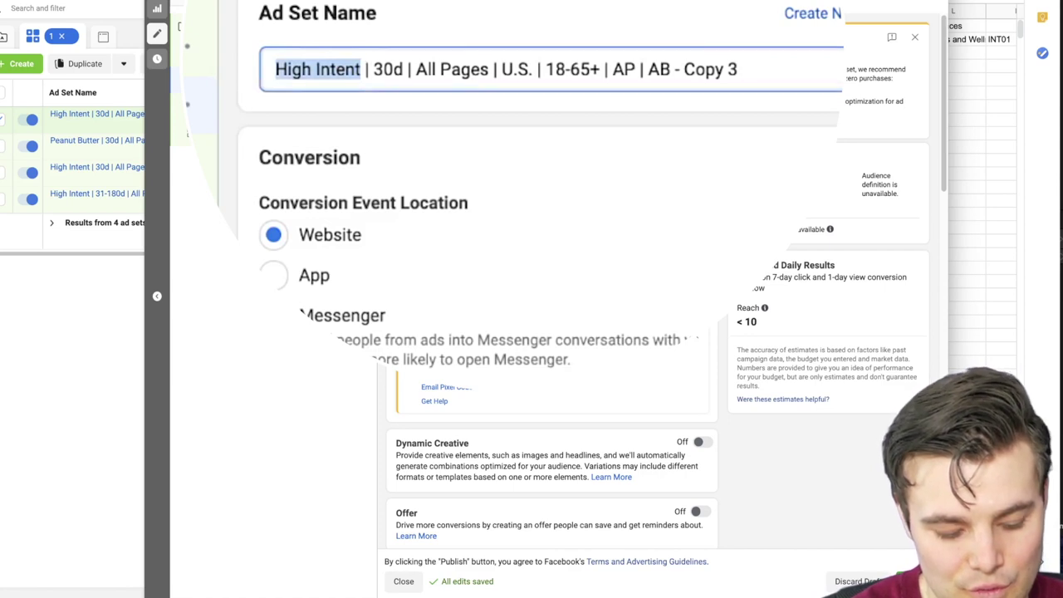
text(Video View 50%)
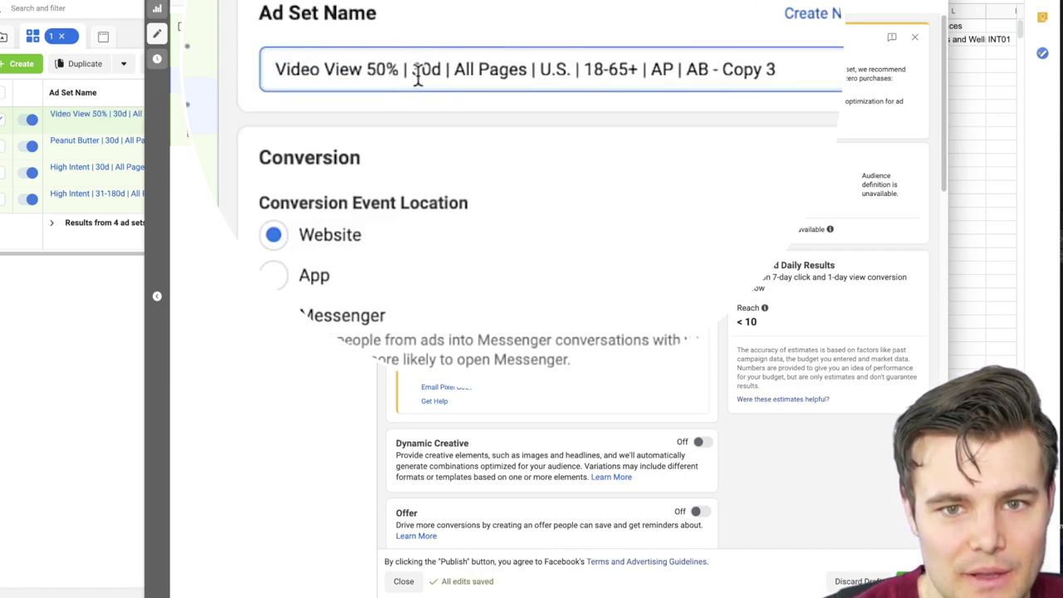
drag(413, 71, 429, 73)
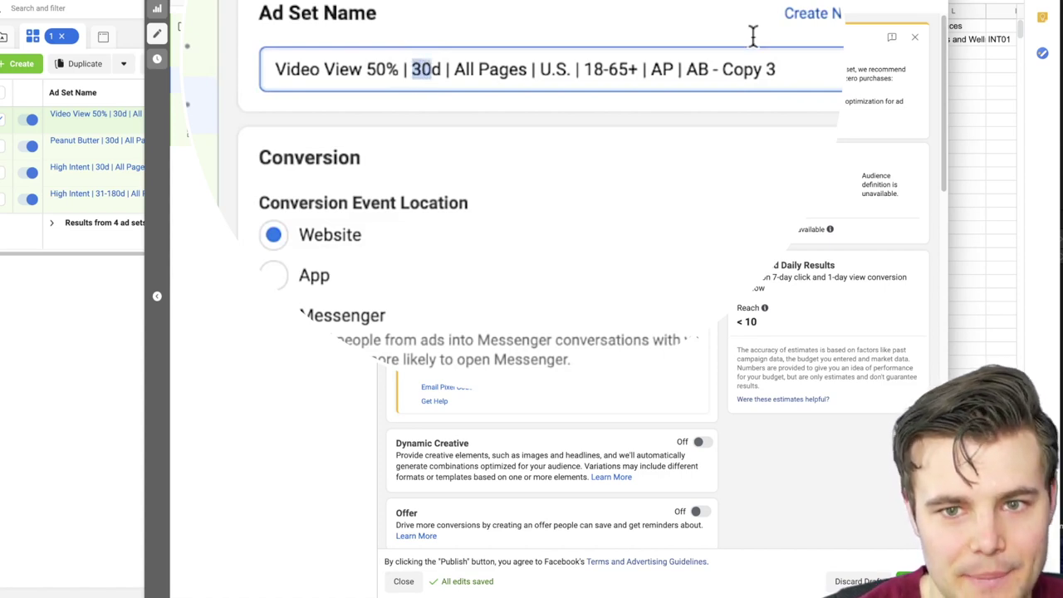
text(365)
drag(781, 70, 728, 70)
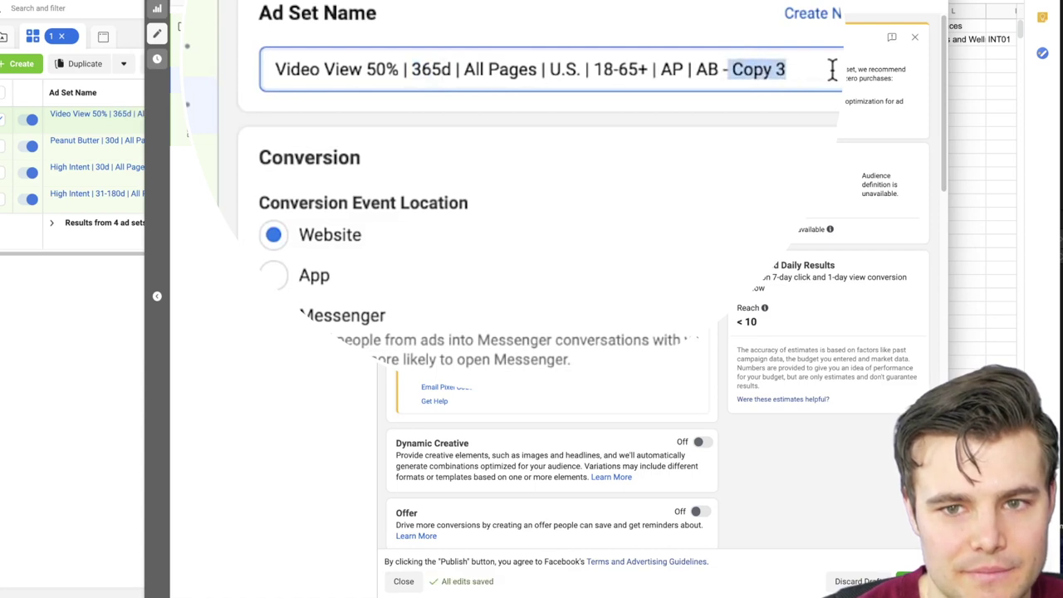
key(BackSpace)
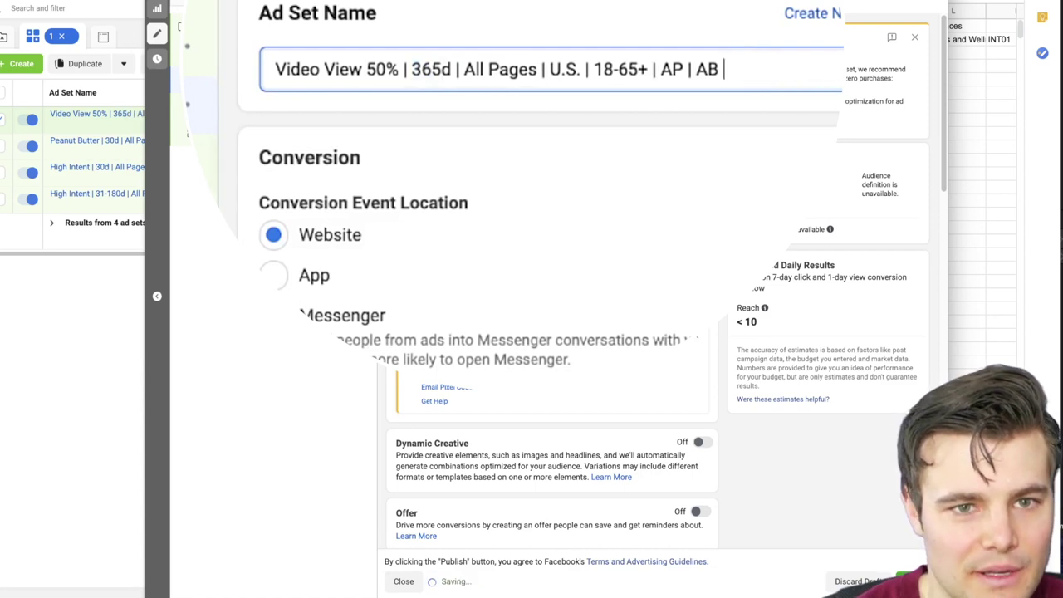
click(158, 10)
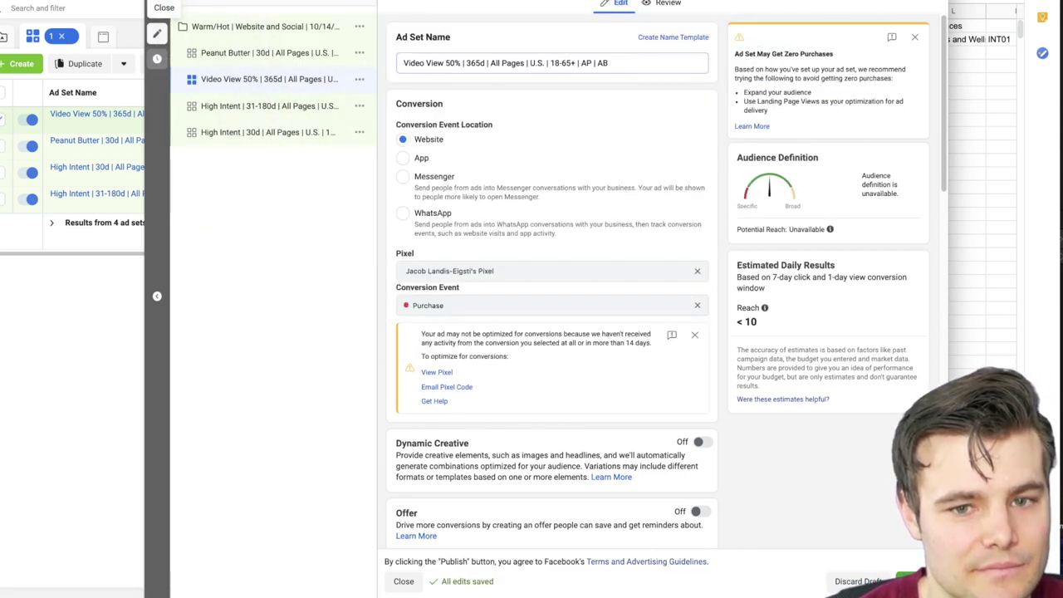
click(158, 10)
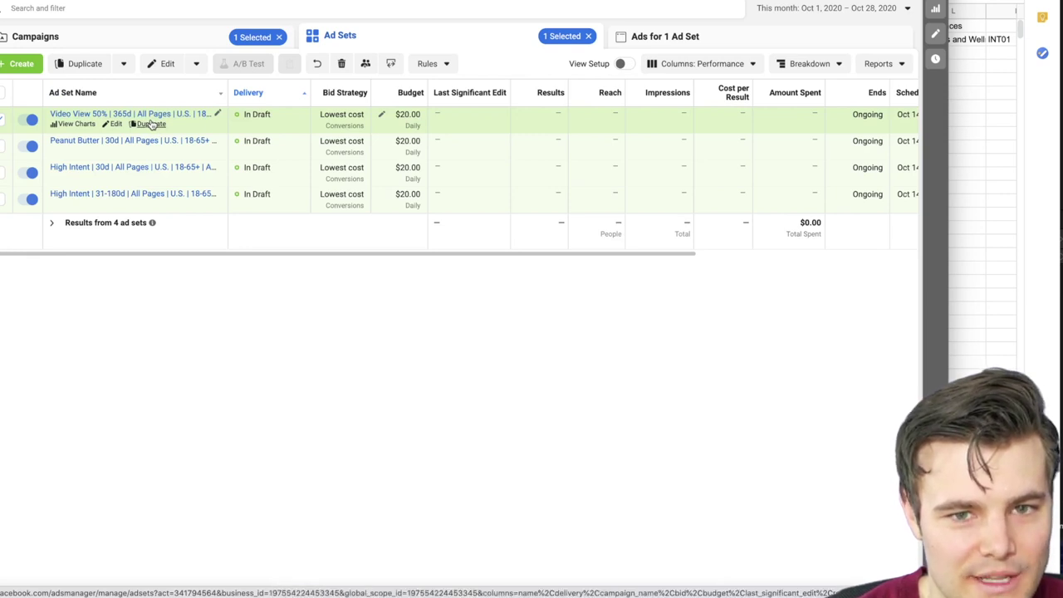
Step: Make one copy of Video View 50% | 365d in the same campaign and remove its video watchers audience
click(151, 123)
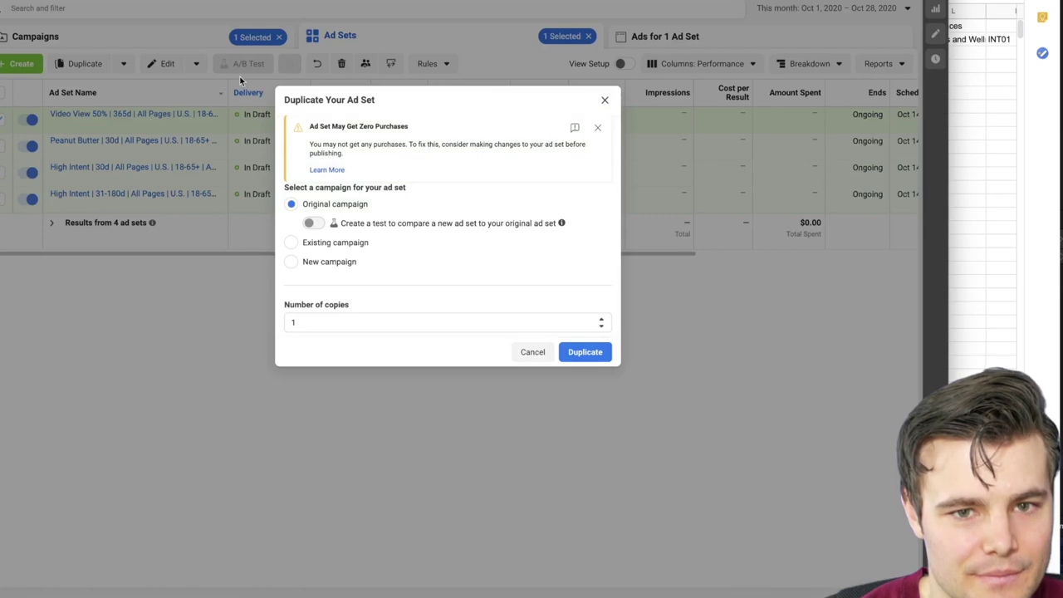
click(584, 448)
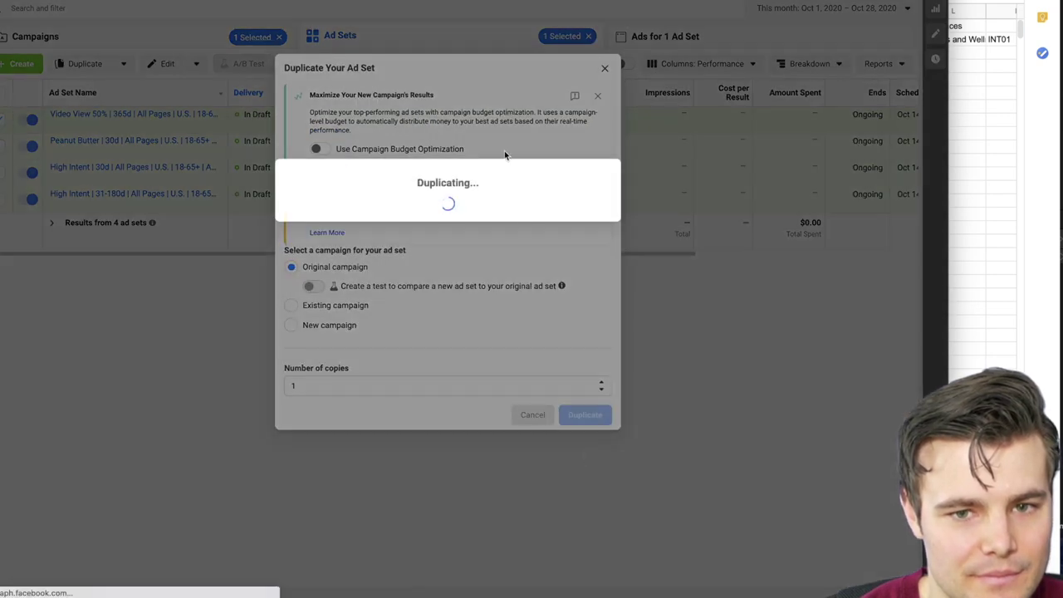
scroll(490, 224, down, 10)
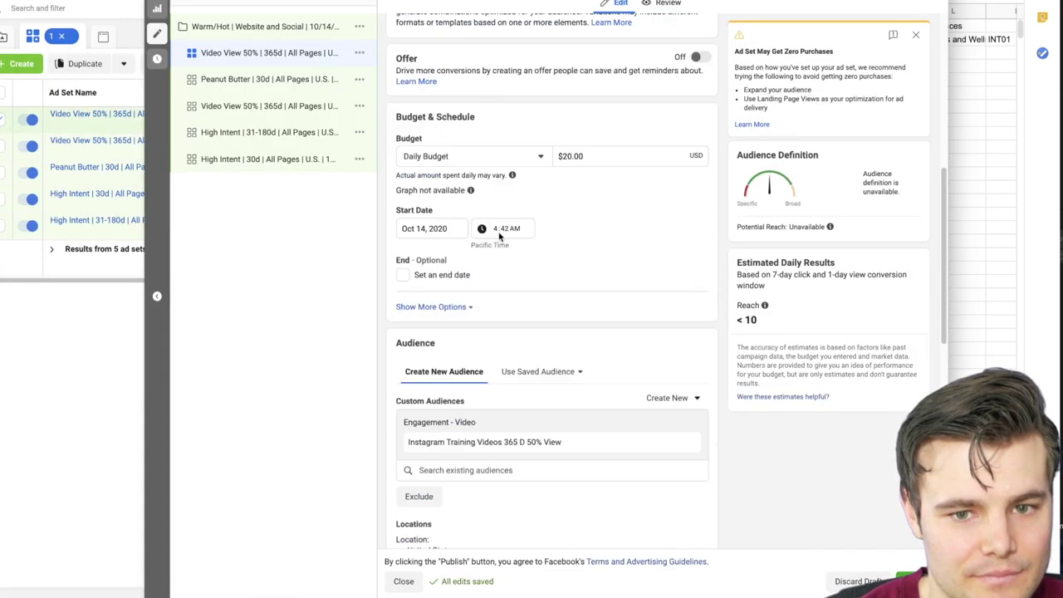
click(687, 142)
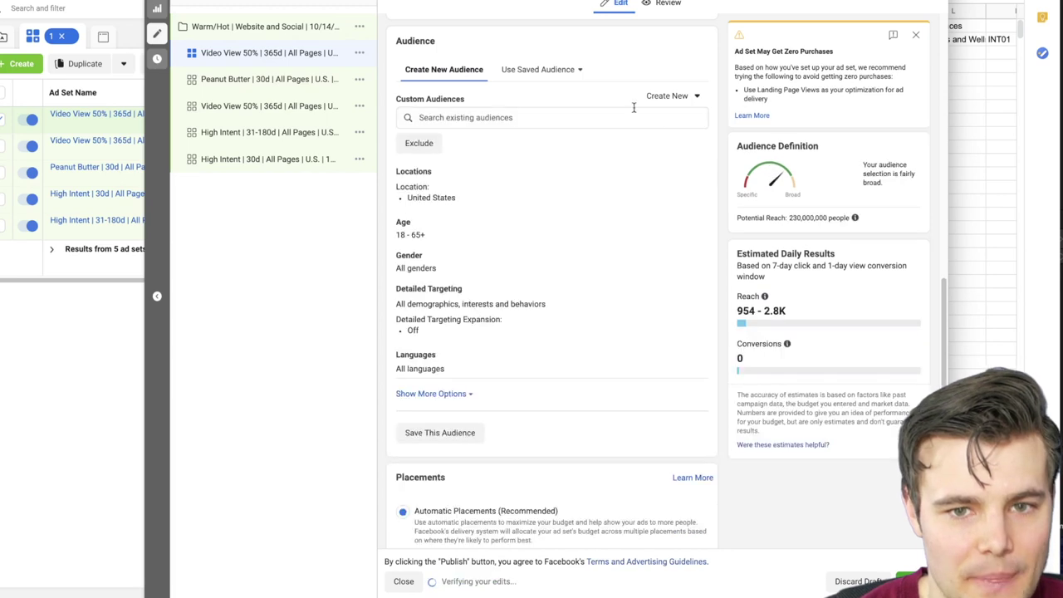
click(452, 121)
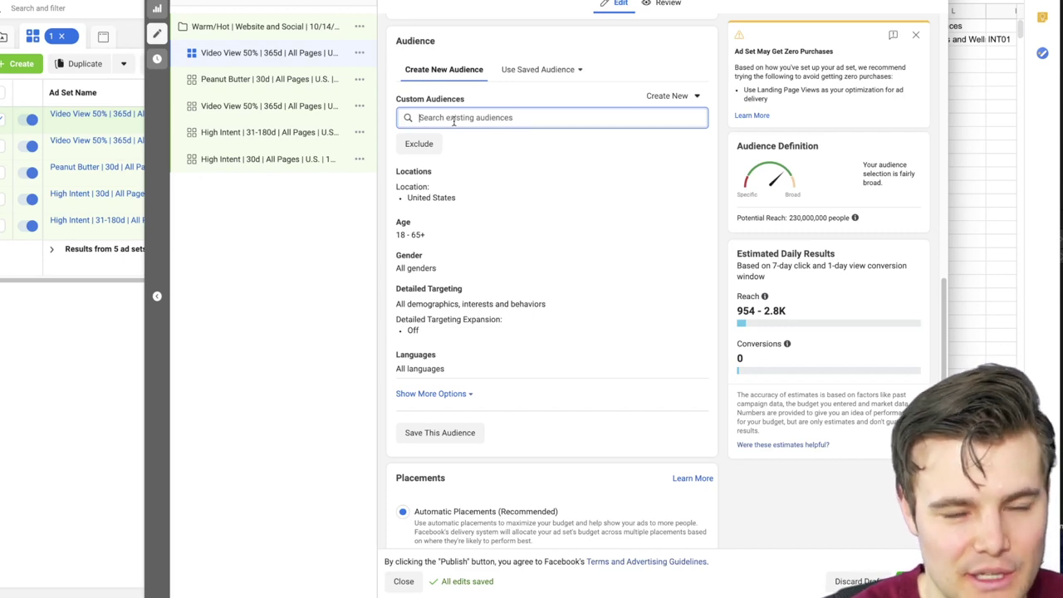
click(677, 97)
Step: Start a new Instagram account custom audience and select the Instagram account
click(676, 126)
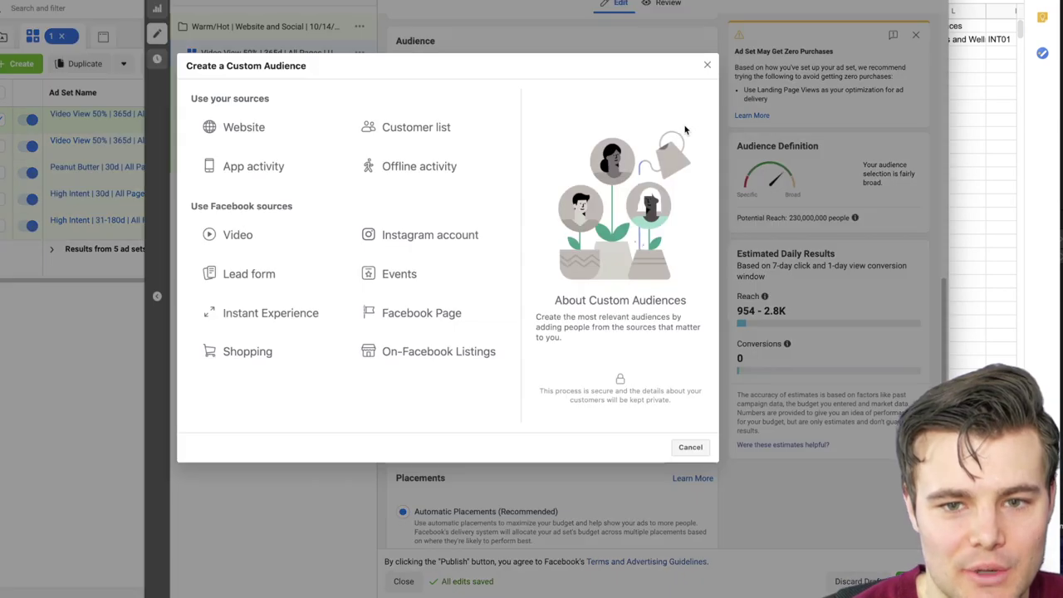
click(407, 238)
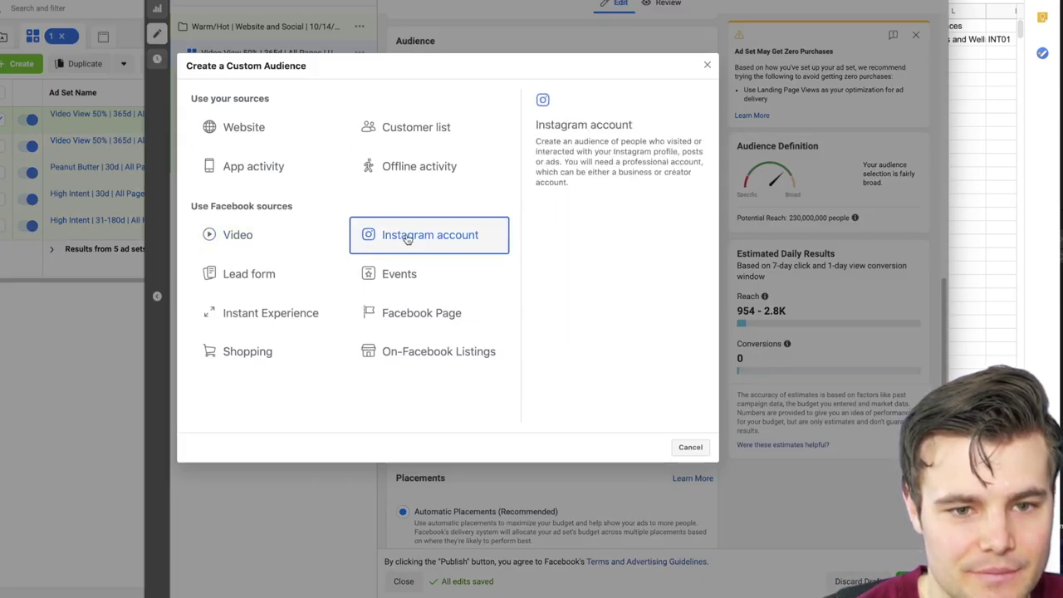
click(407, 238)
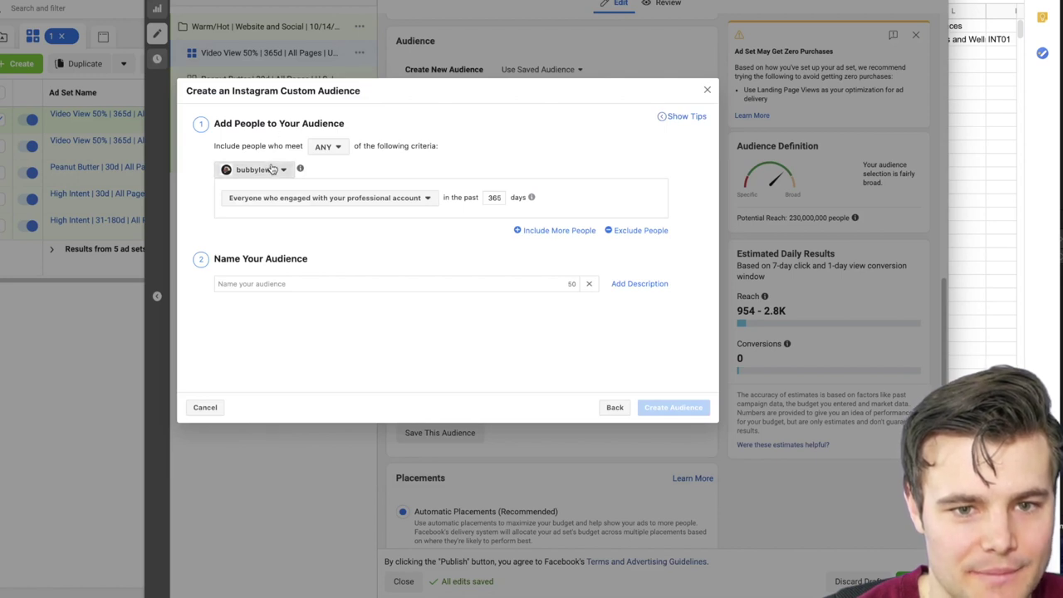
click(271, 170)
key(Return)
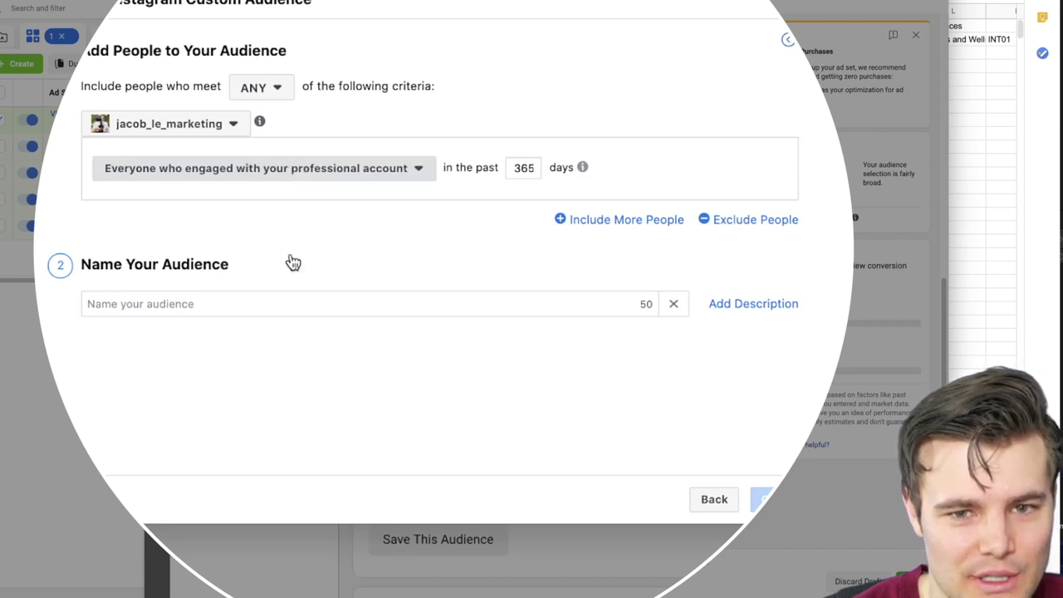
Step: Keep everyone who engaged, name it Instagram Engagement 365 Day, and create the audience
click(158, 169)
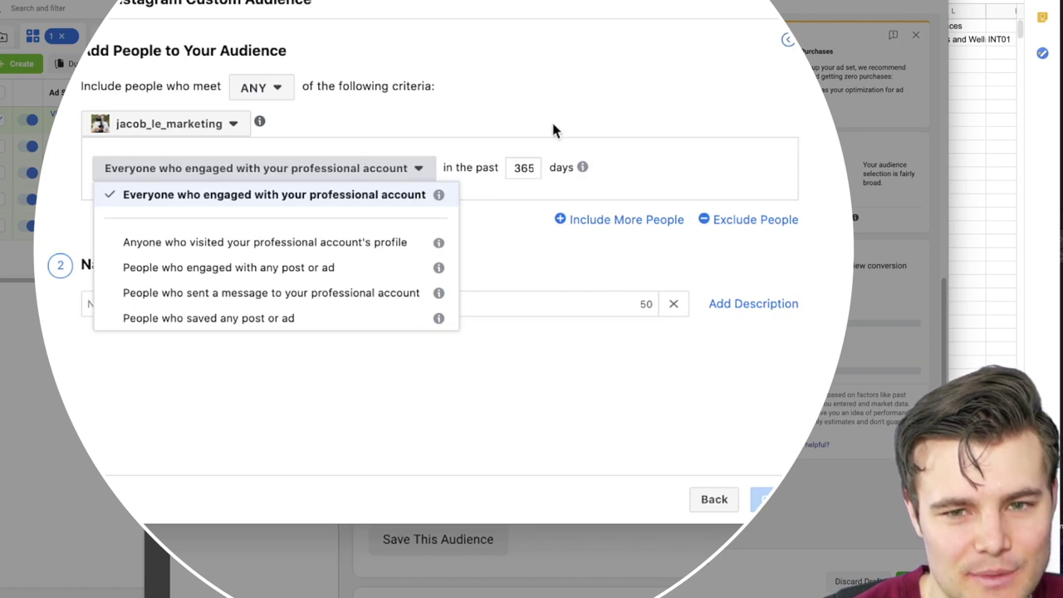
click(541, 171)
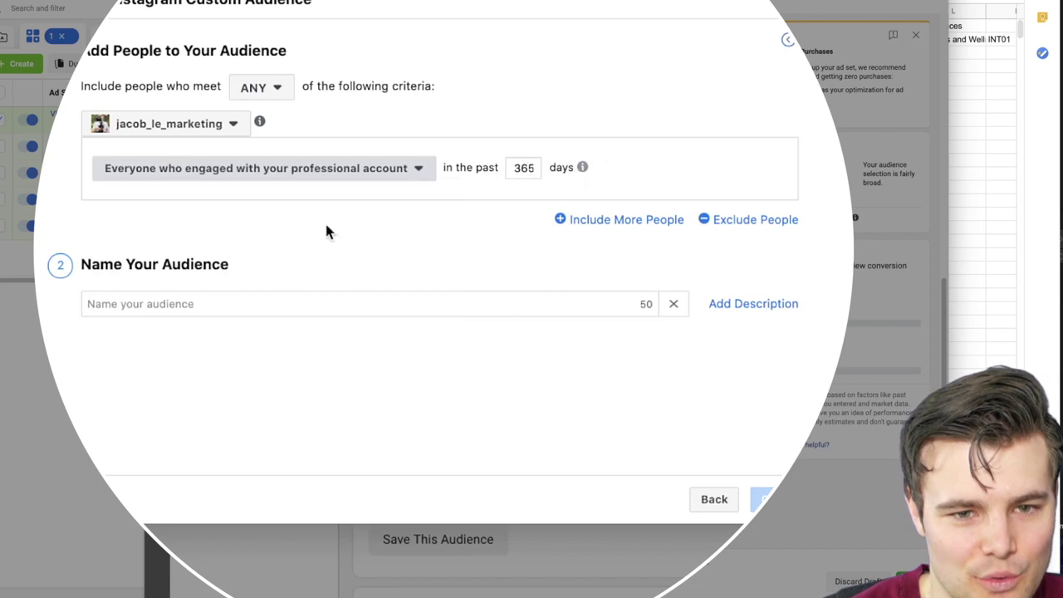
click(257, 309)
text(Instagram Engagement 365 Day)
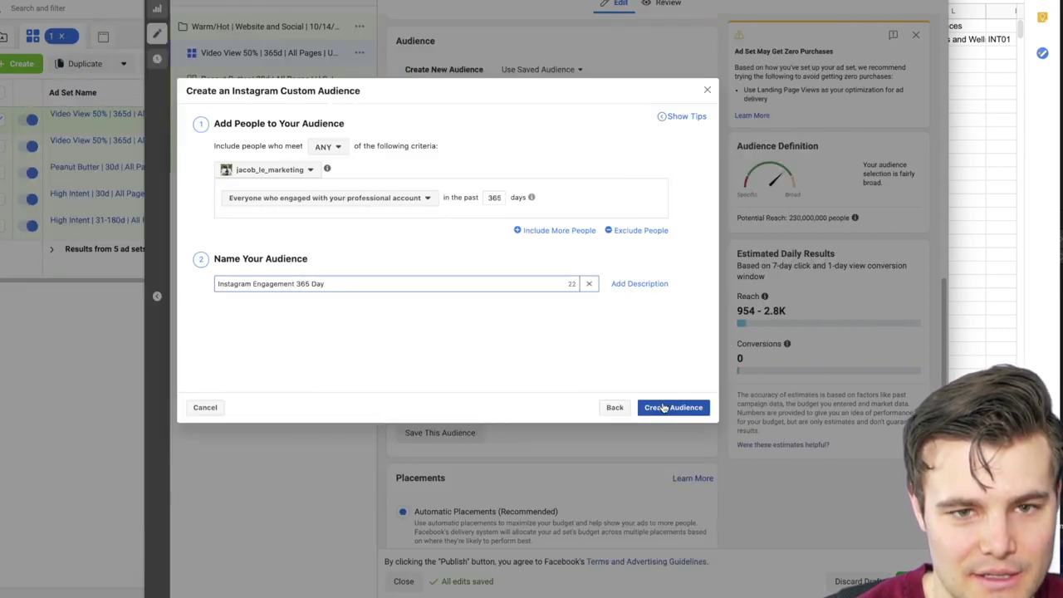
click(662, 407)
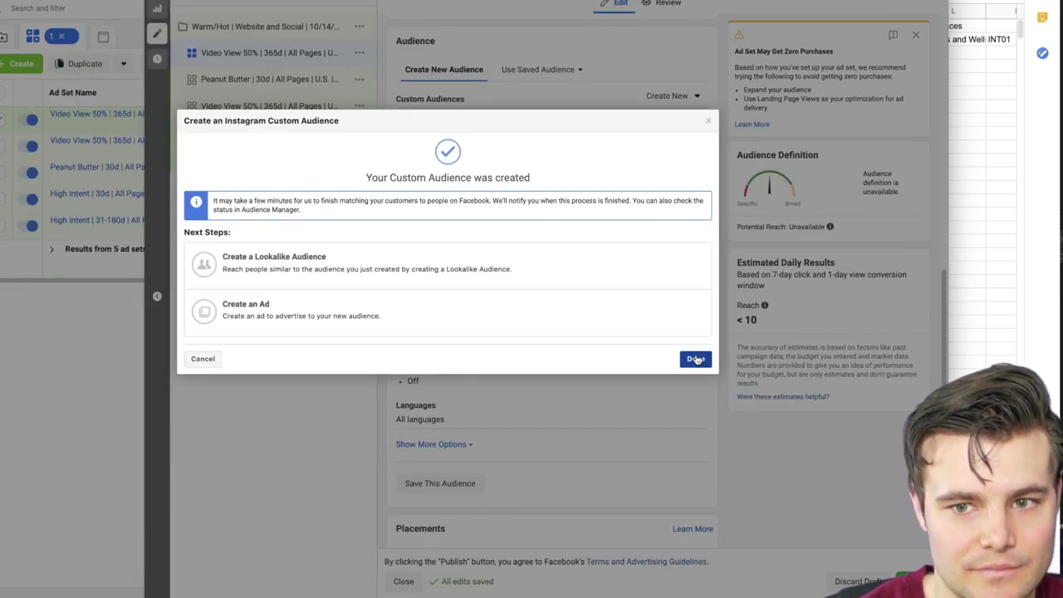
click(696, 359)
scroll(586, 311, up, 10)
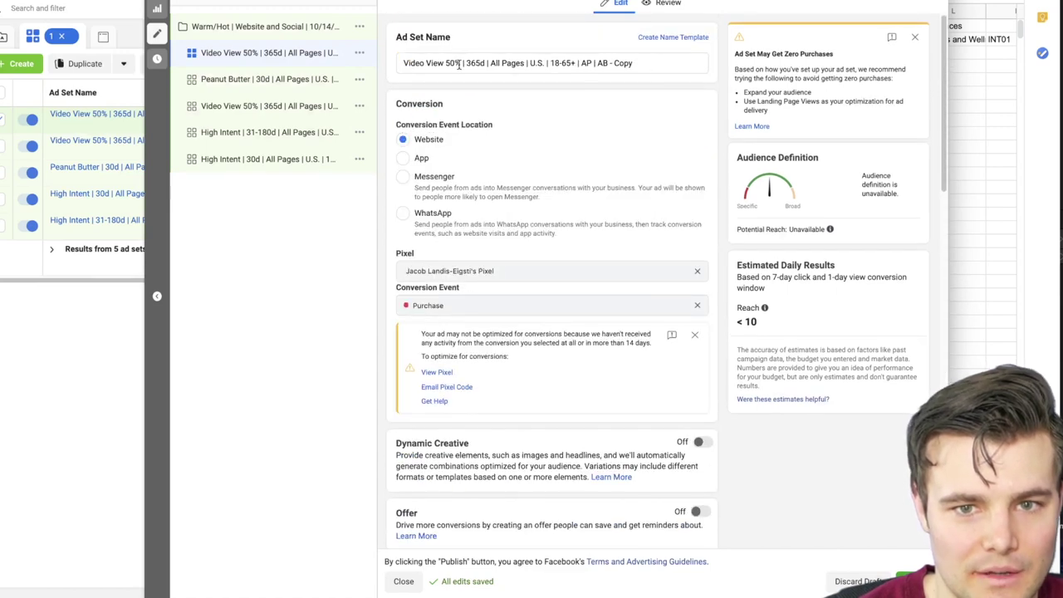
Step: Rename the copy to 'Instagram Engagement | 365d | All Pages', replacing Video View 50% and dropping '- Copy'
drag(461, 66, 393, 65)
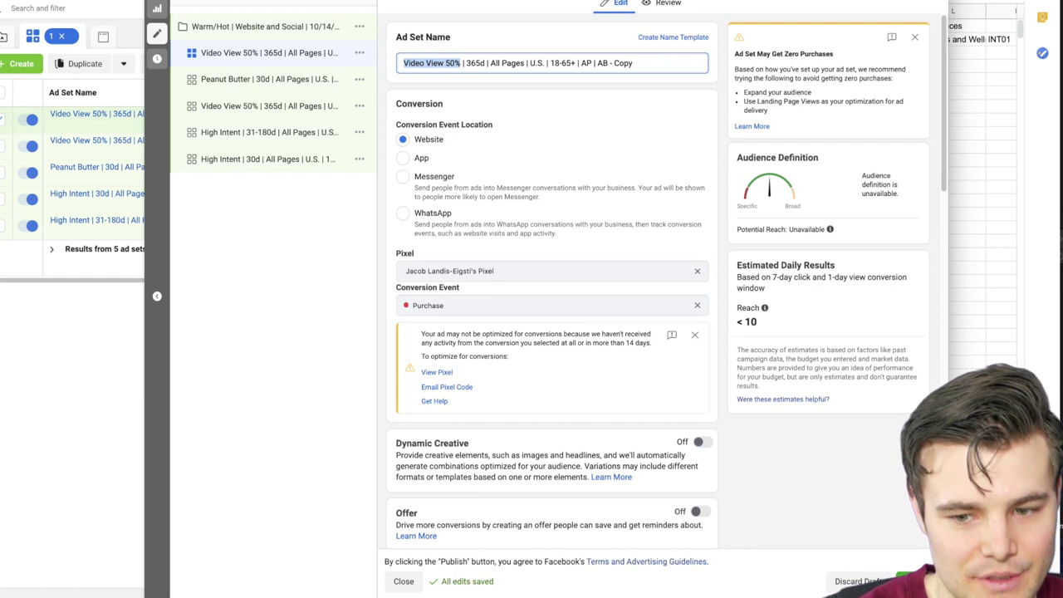
text(Instagram Engage)
text(ment)
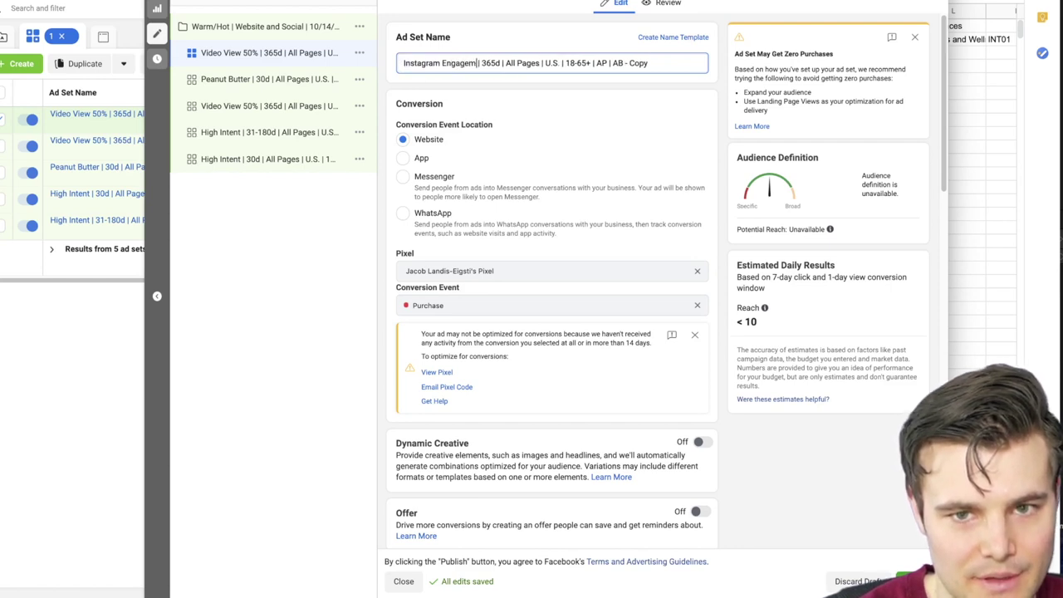
drag(674, 65, 633, 64)
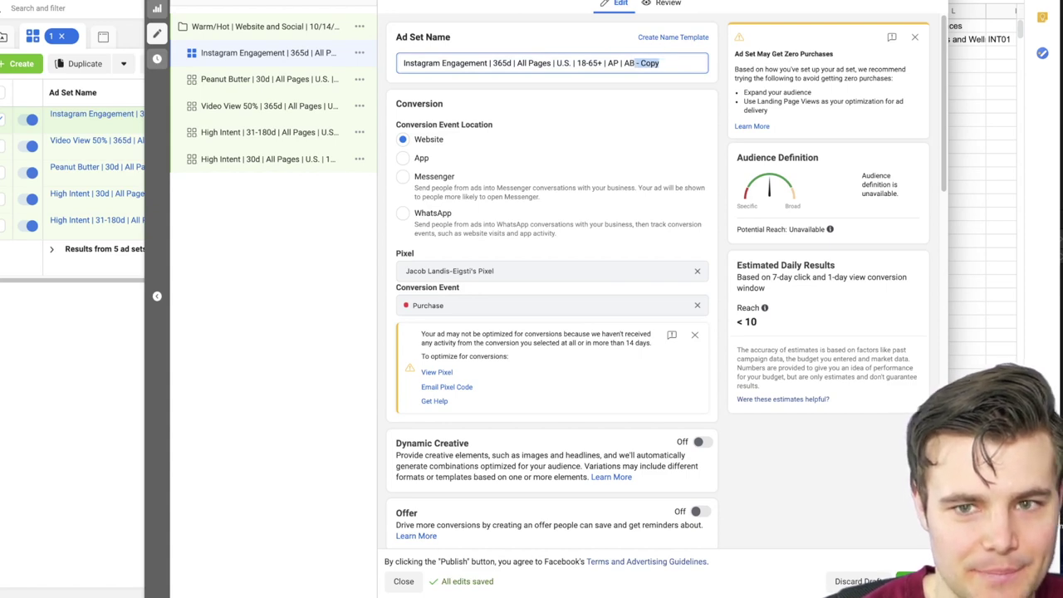
key(BackSpace)
click(163, 7)
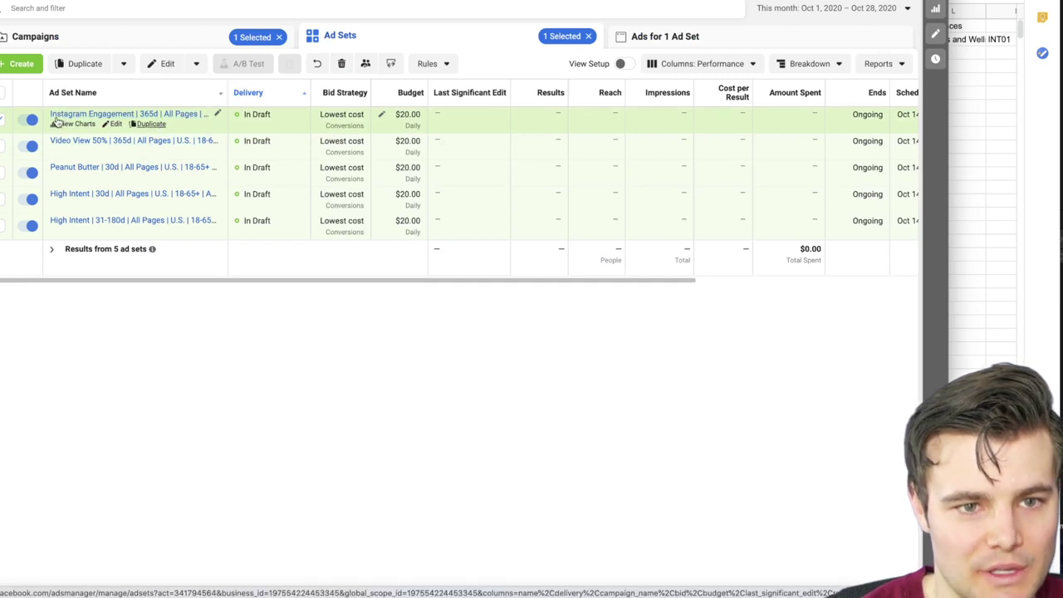
Step: Make one copy of the Instagram Engagement | 365d ad set and remove its Instagram Engagement 365 Day audience
click(151, 124)
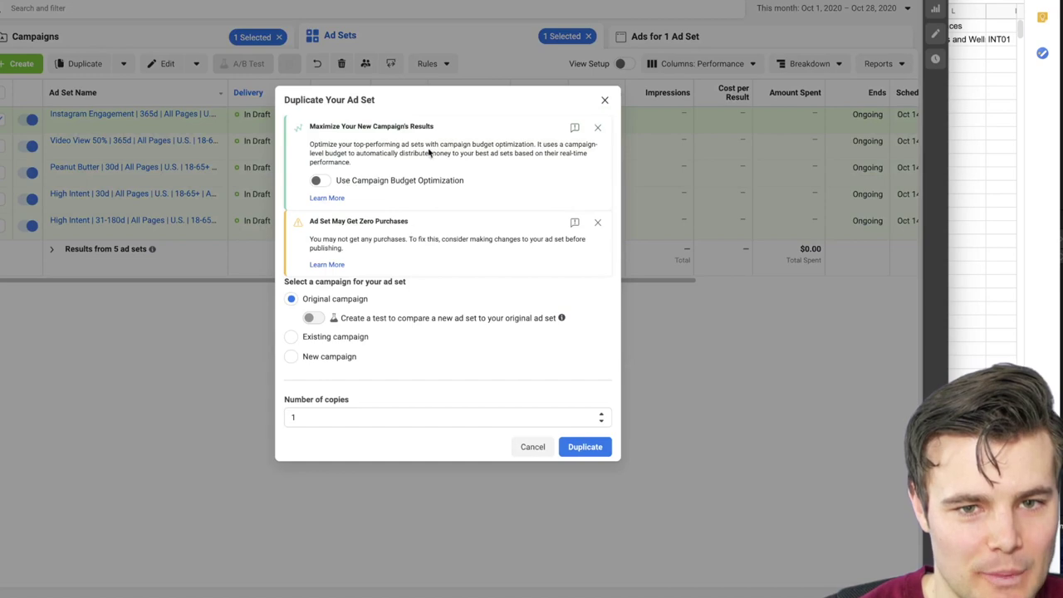
click(597, 455)
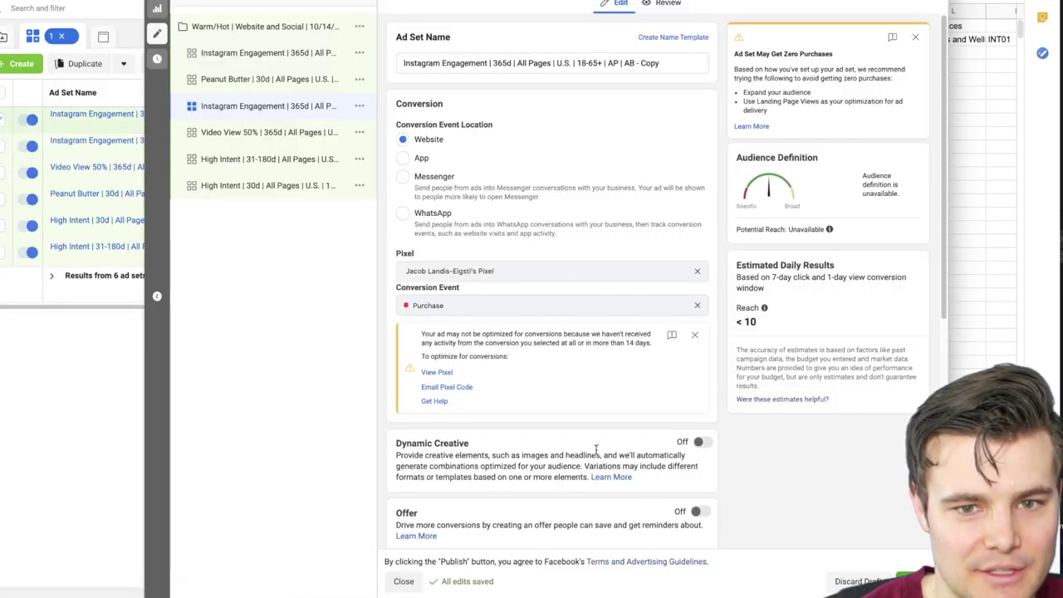
scroll(930, 270, down, 5)
scroll(931, 270, down, 5)
scroll(777, 312, up, 1)
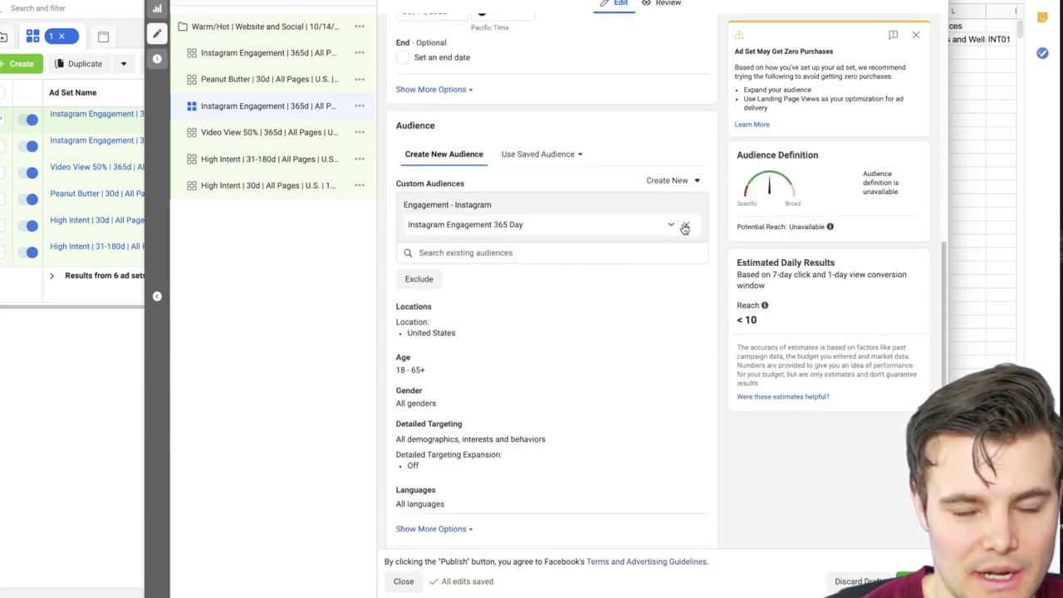
click(675, 181)
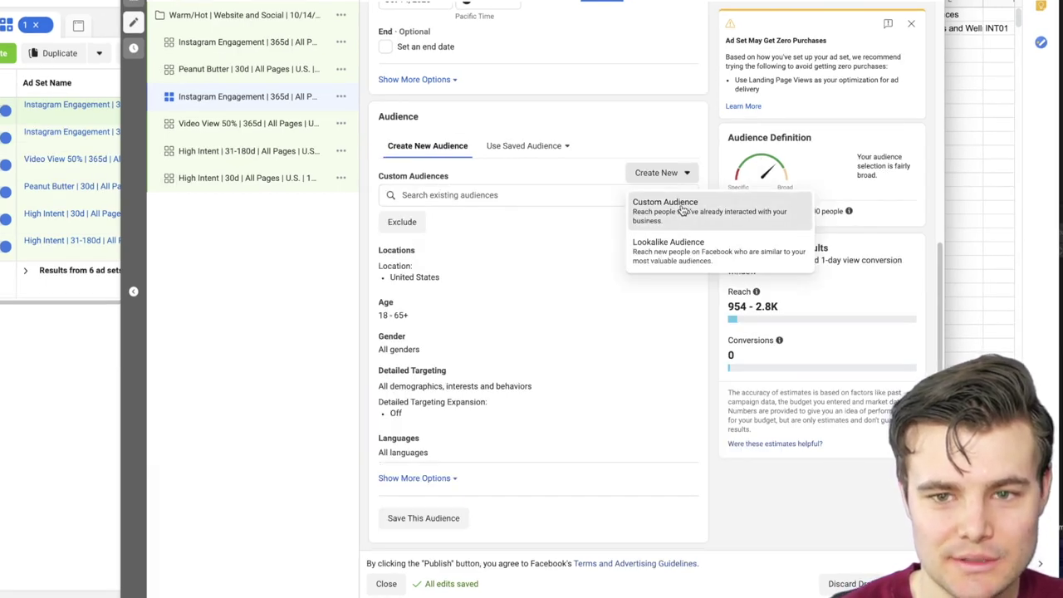
Step: Start a Facebook Page custom audience that includes everyone who engaged with the Page
click(668, 203)
click(381, 309)
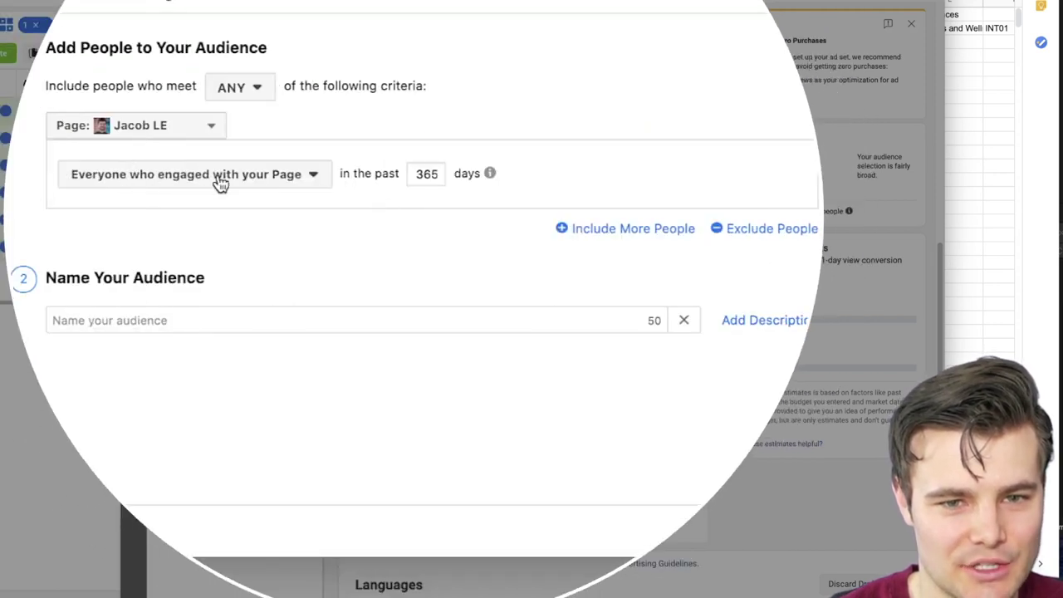
click(265, 174)
mouse_move(355, 204)
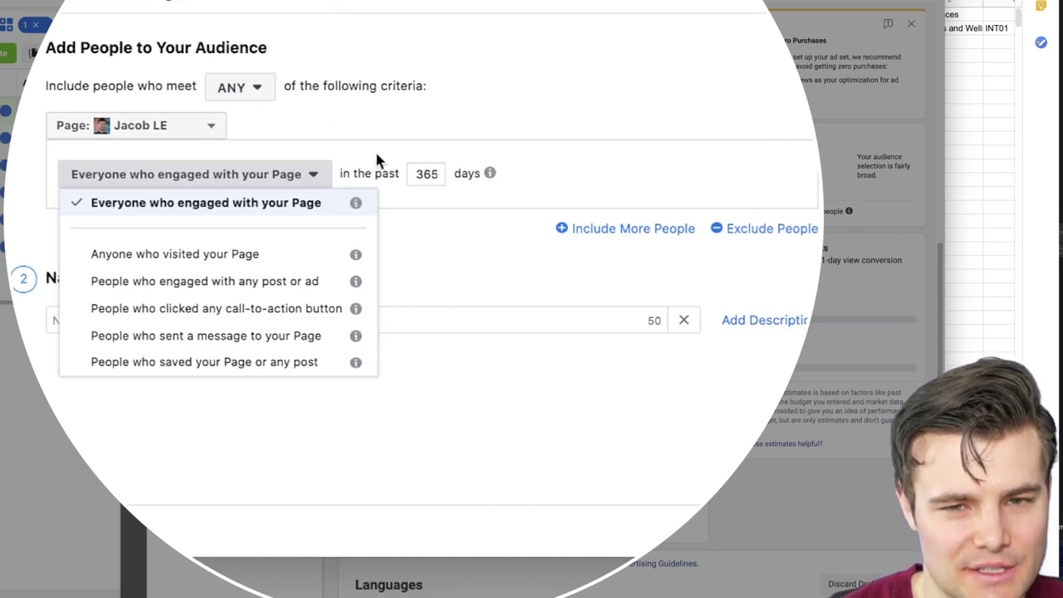
click(447, 235)
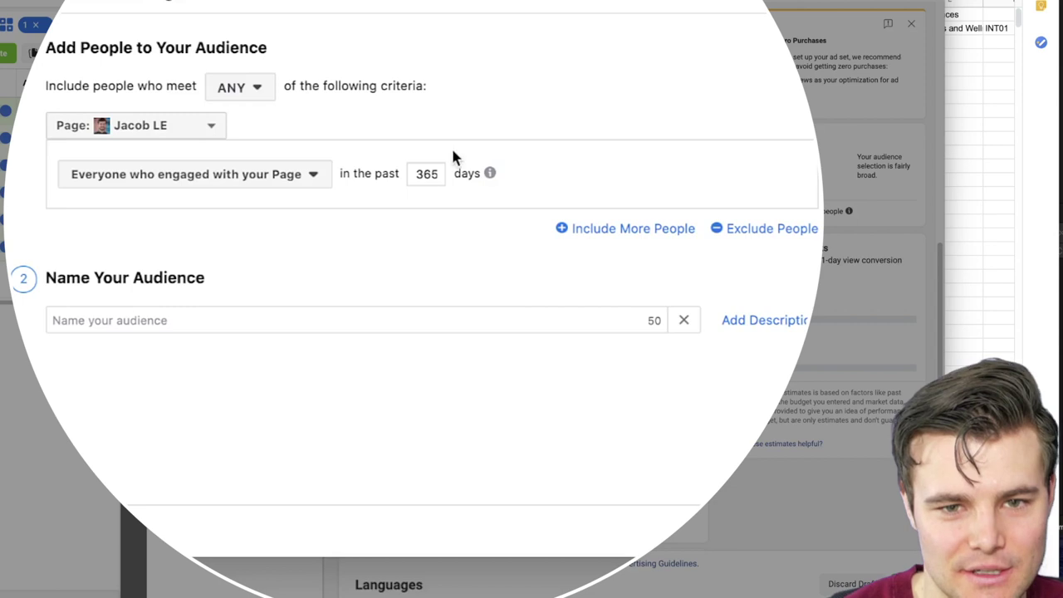
Step: Name the 365-day audience Facebook Engagement 365d and create it
click(136, 319)
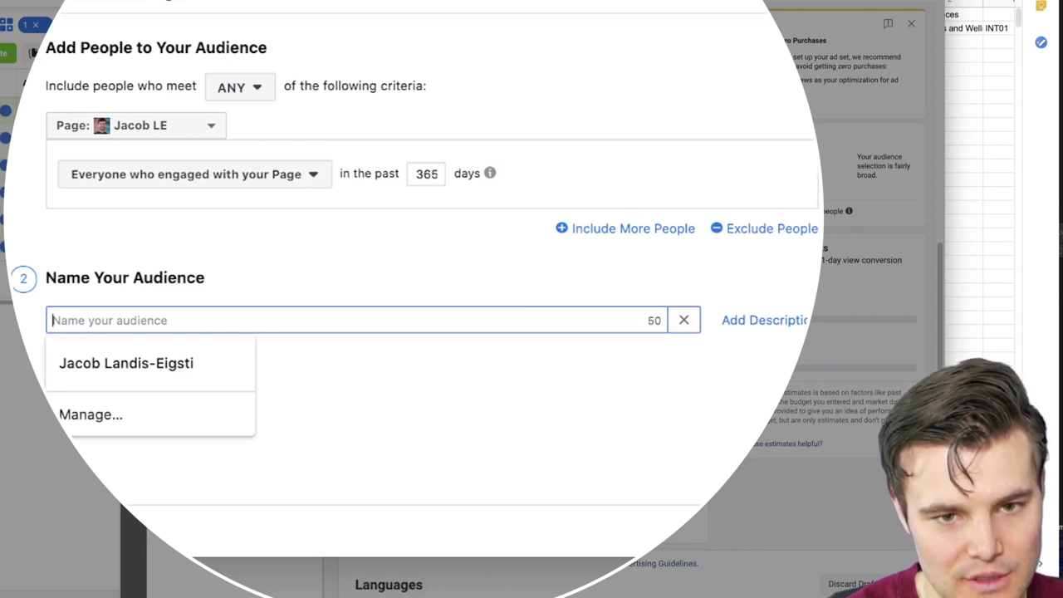
text(Facebook Engagemen)
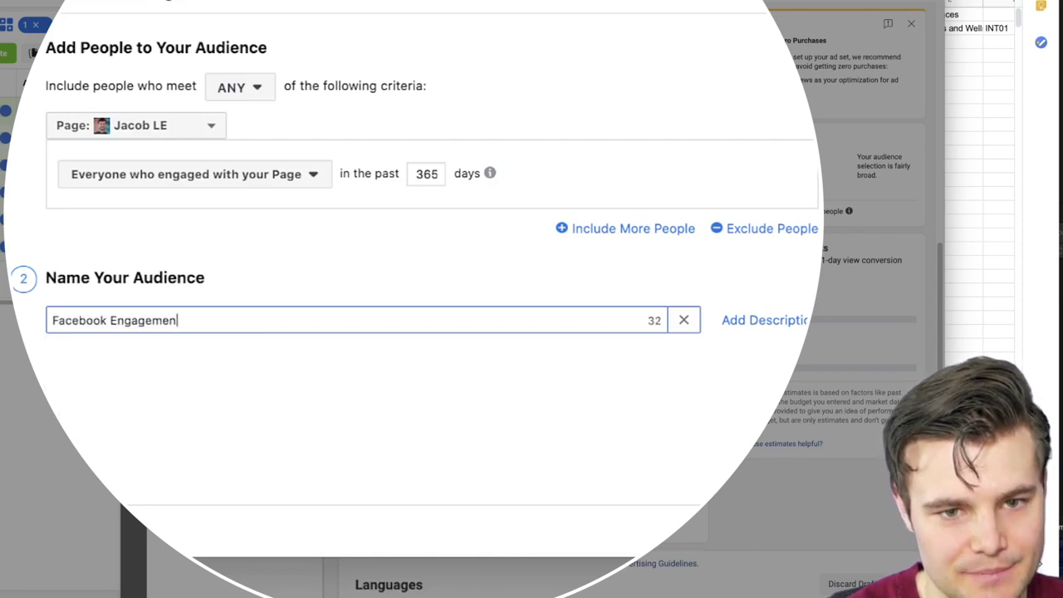
text(t 365)
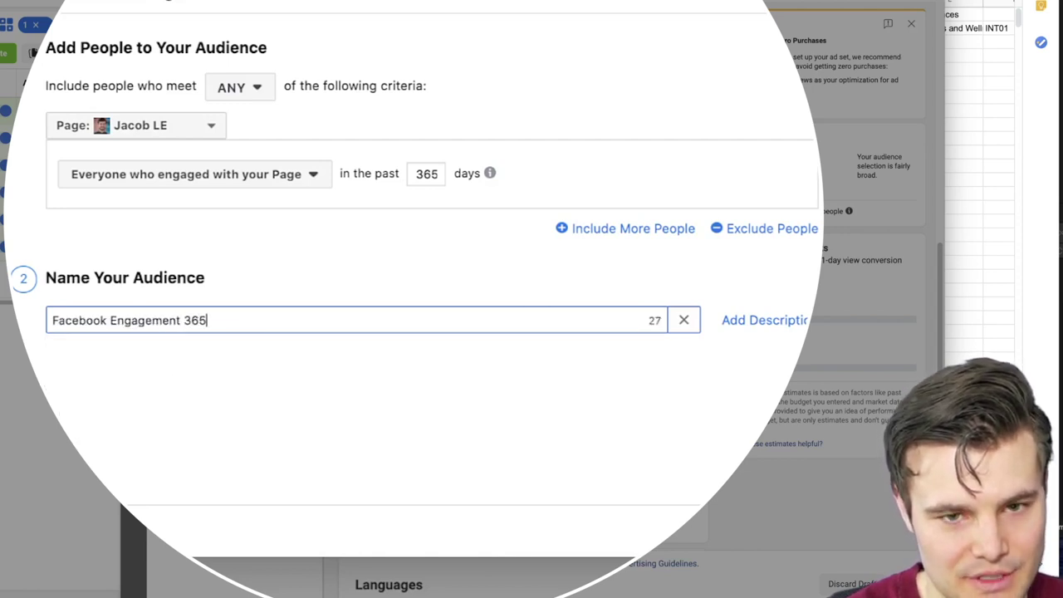
text(d)
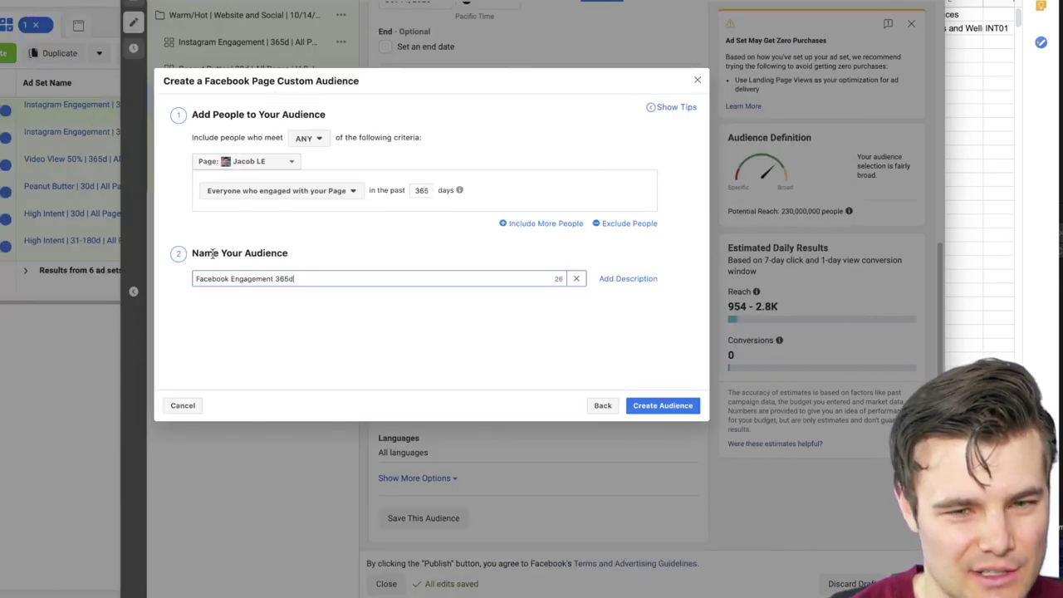
click(245, 191)
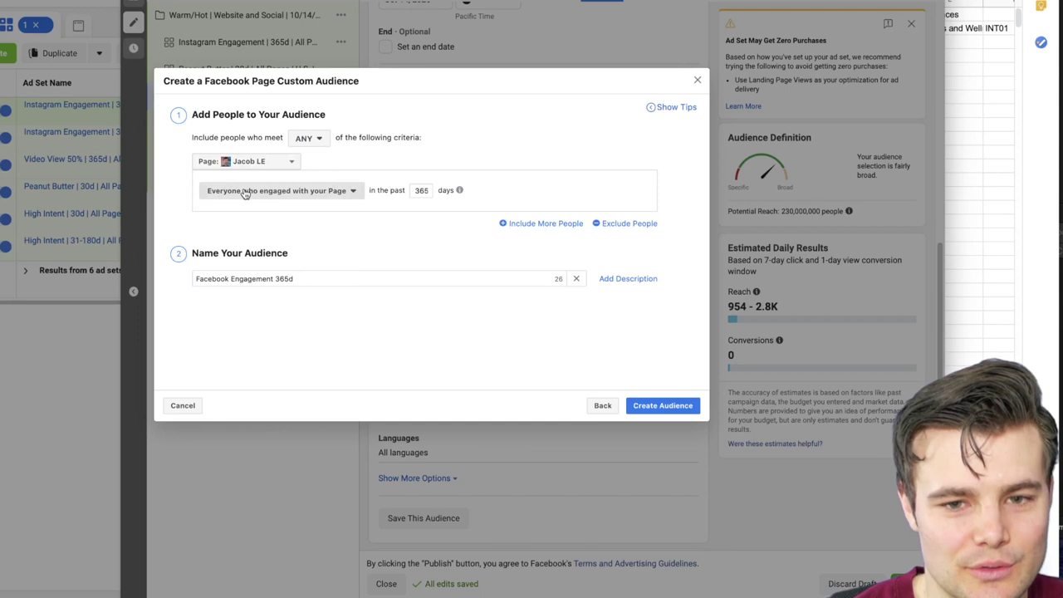
click(253, 193)
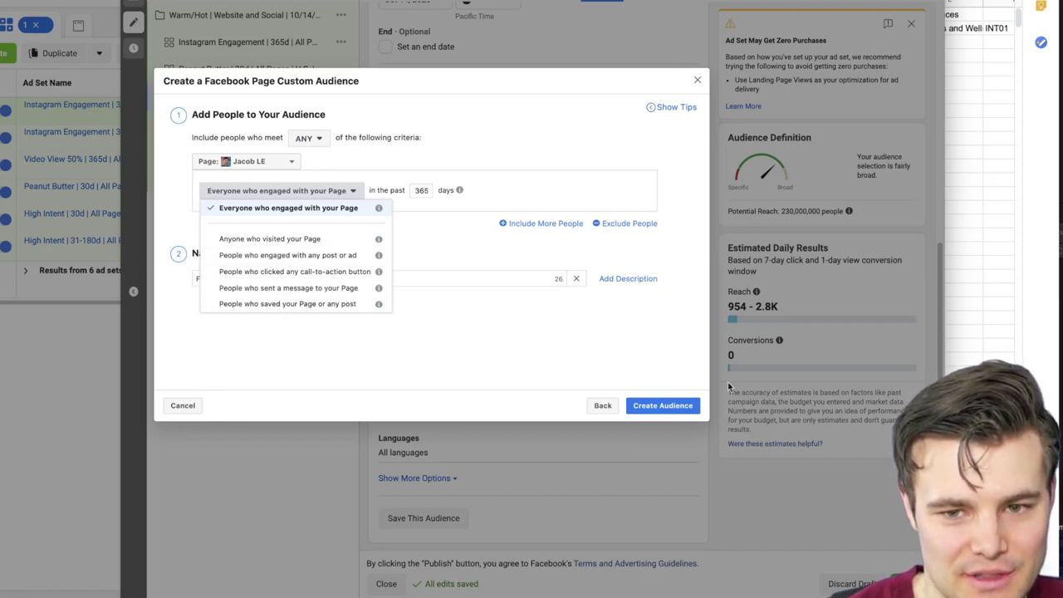
click(677, 409)
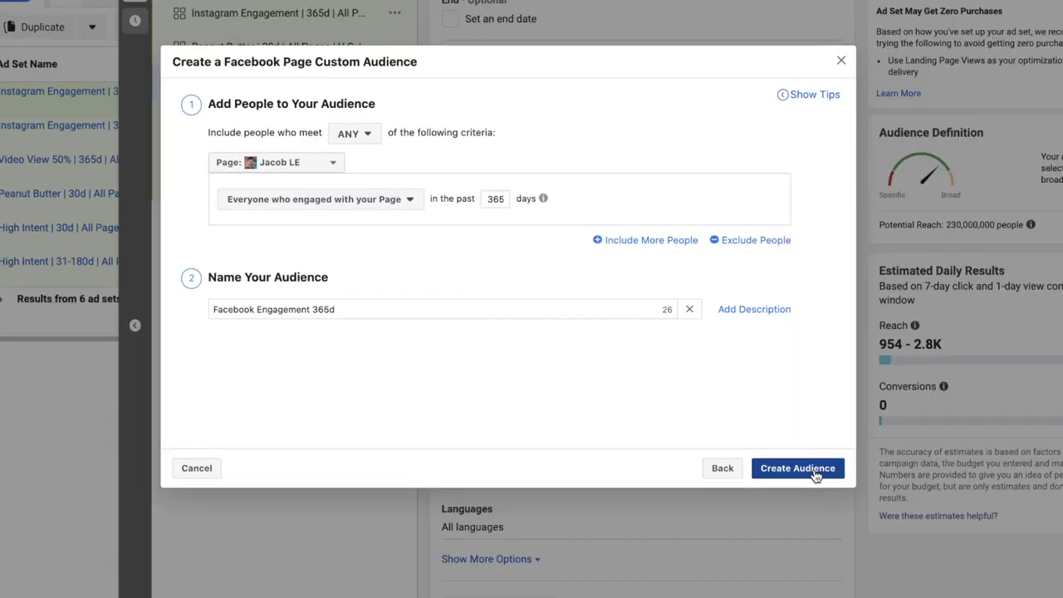
click(816, 470)
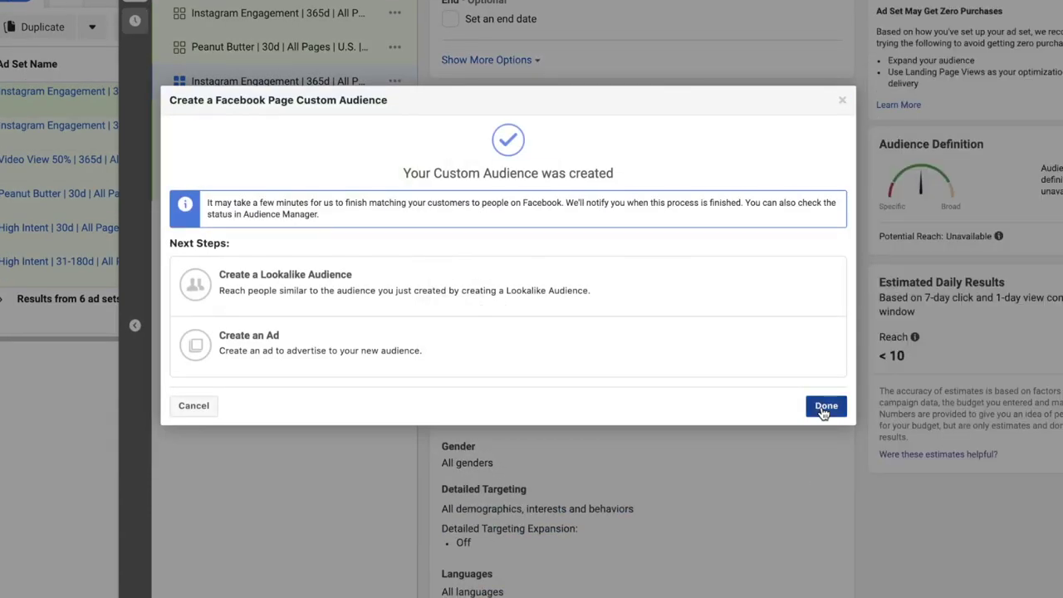
Step: Rename the copy to 'Facebook Engagement | 365d', replacing Instagram and deleting 'All Pages'
click(824, 406)
scroll(581, 415, up, 10)
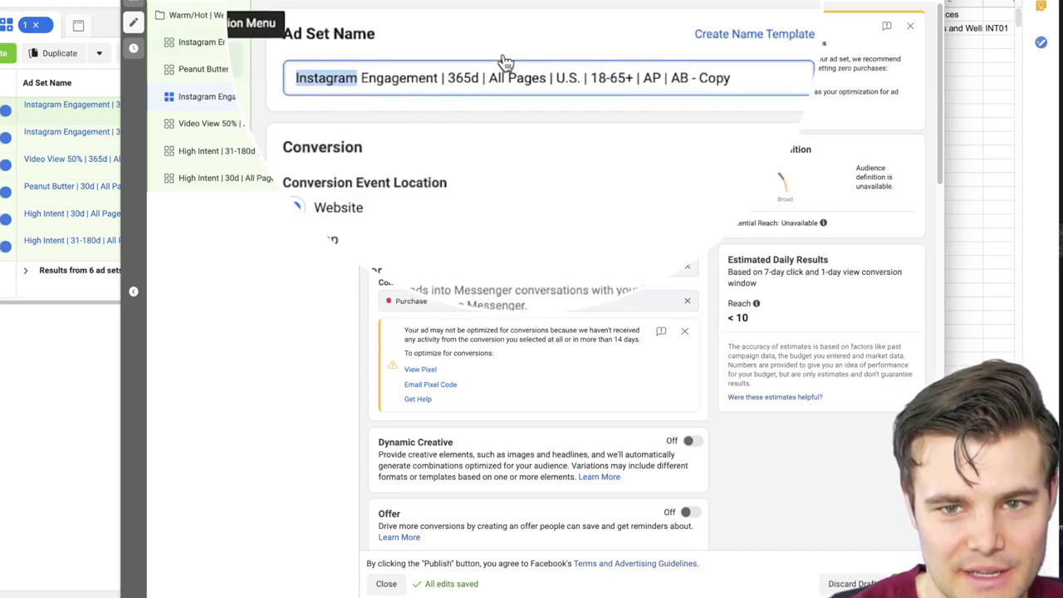
text(Facebook)
drag(488, 78, 545, 78)
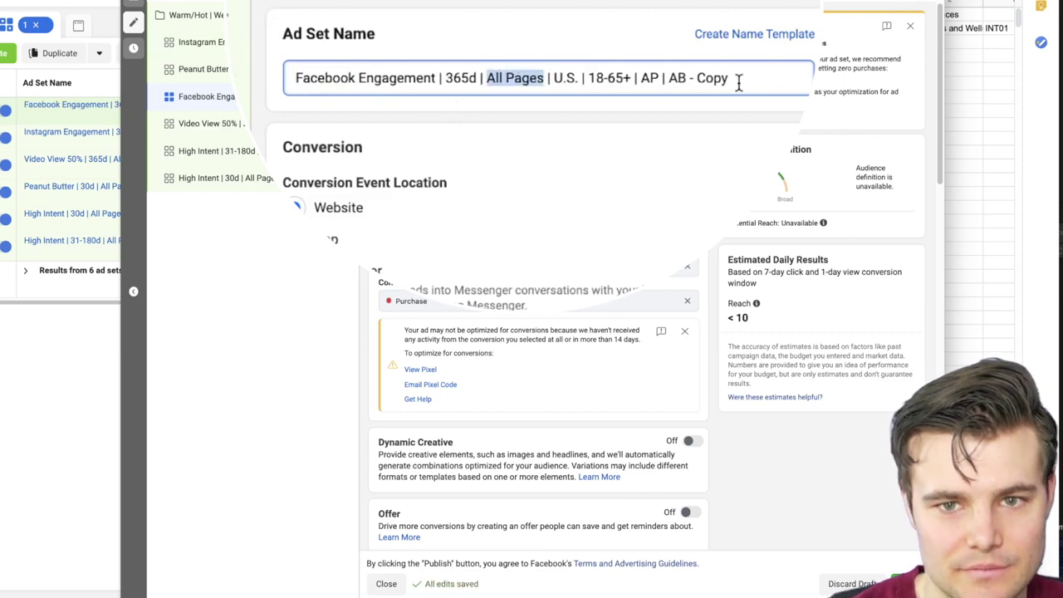
key(BackSpace)
key(BackSpace)
key(BackSpace)
key(BackSpace)
key(BackSpace)
key(BackSpace)
key(BackSpace)
key(BackSpace)
key(BackSpace)
key(BackSpace)
key(BackSpace)
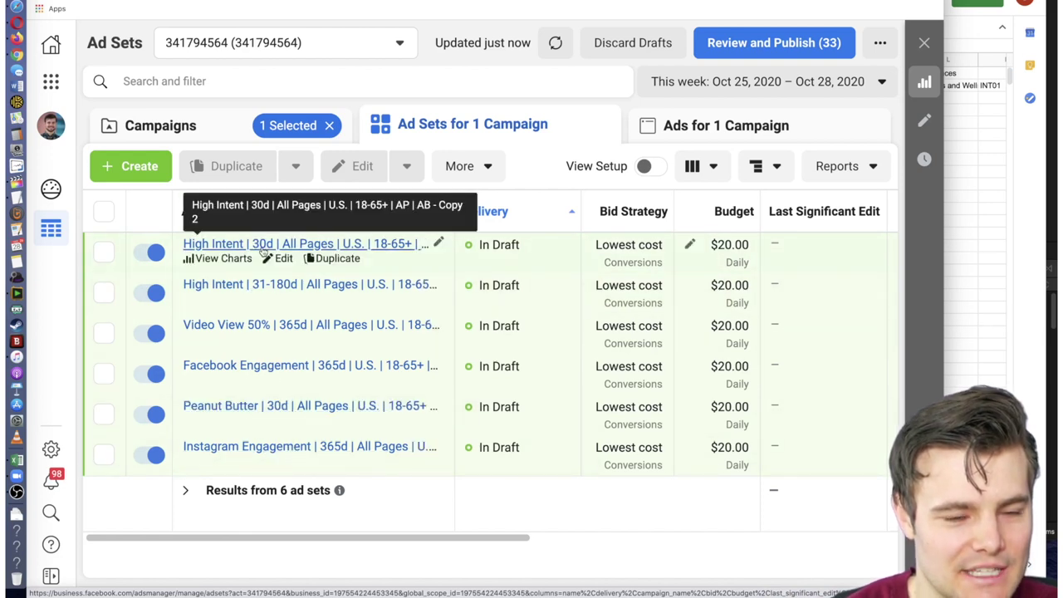
Step: Open Audiences from Business Home, confirm Facebook Engagement 365d is listed, then return home
click(52, 48)
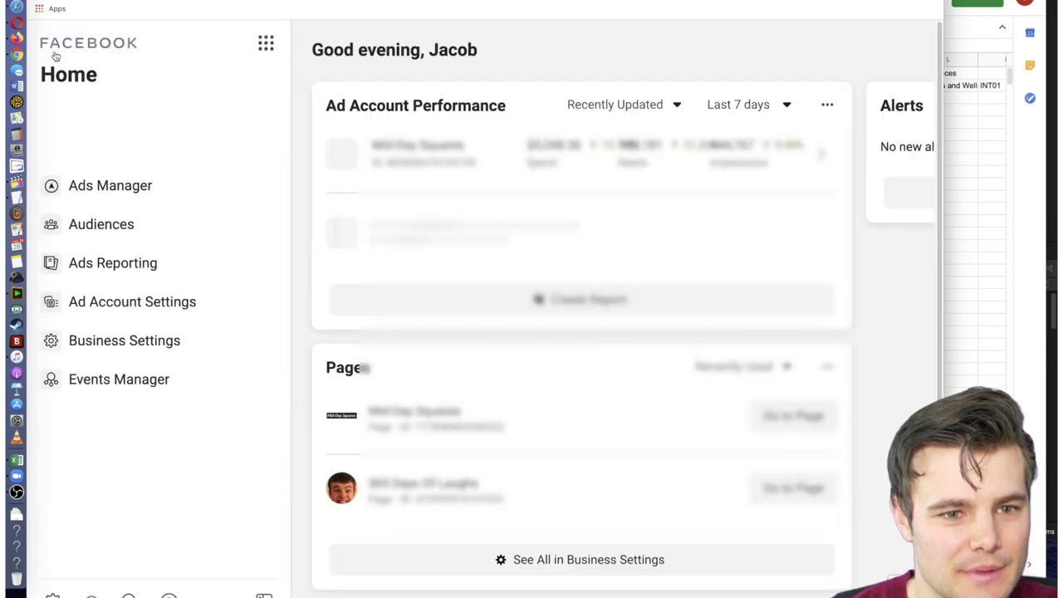
click(87, 226)
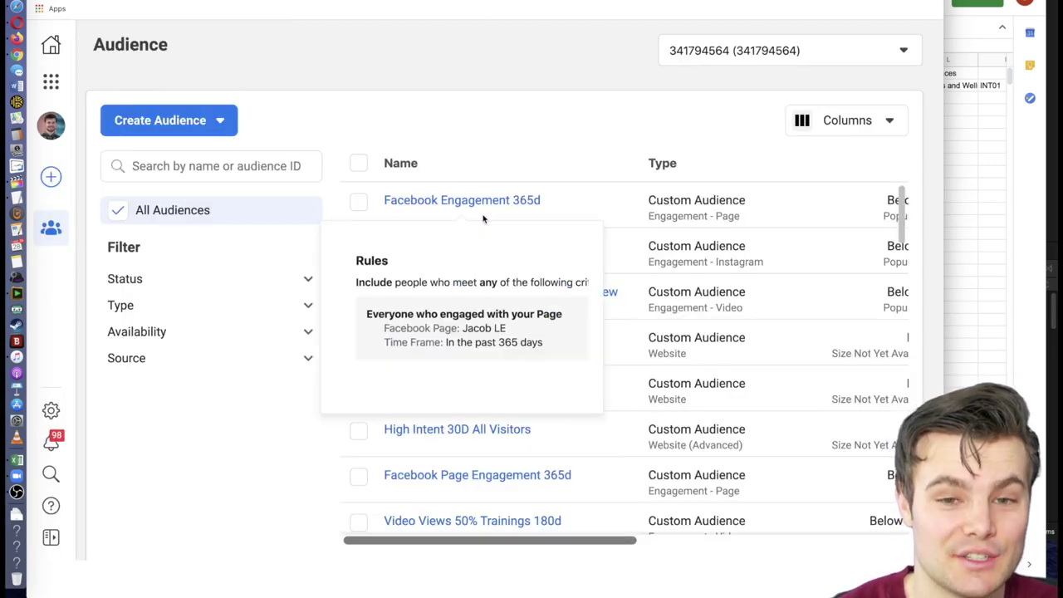
mouse_move(507, 449)
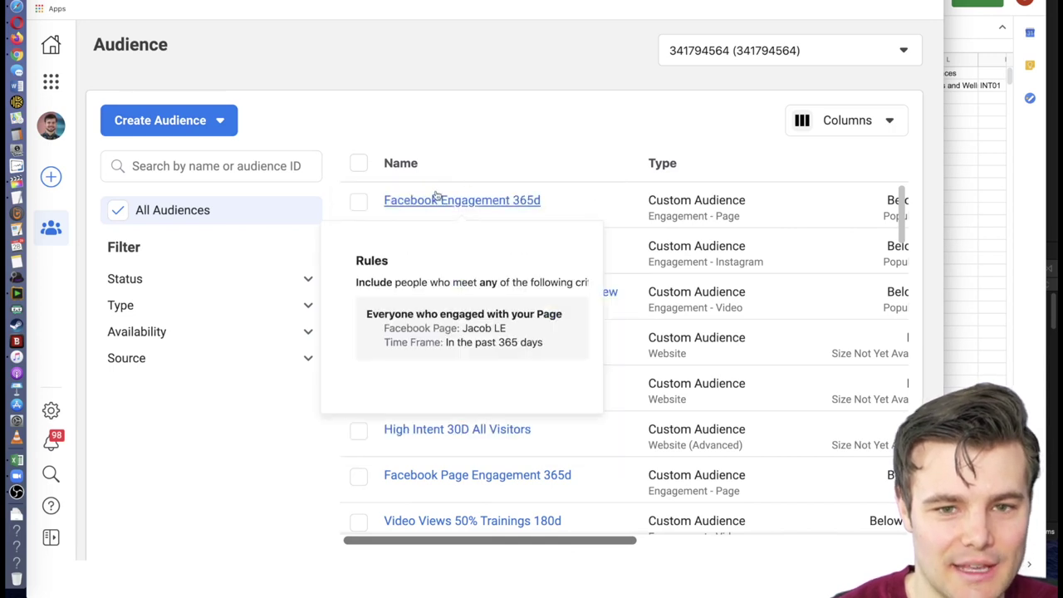
drag(489, 540, 573, 534)
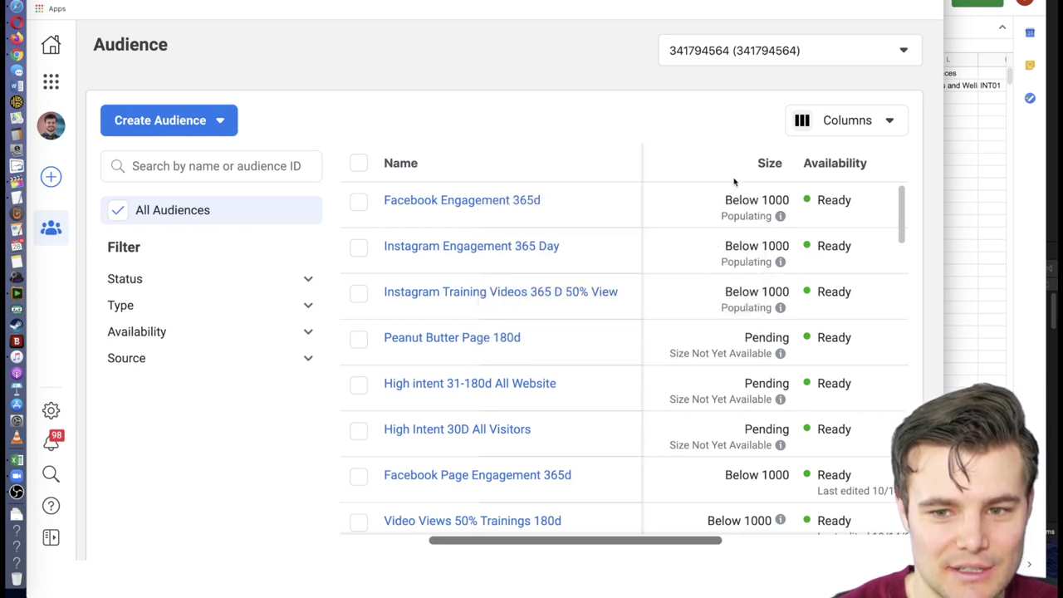
drag(902, 202, 904, 222)
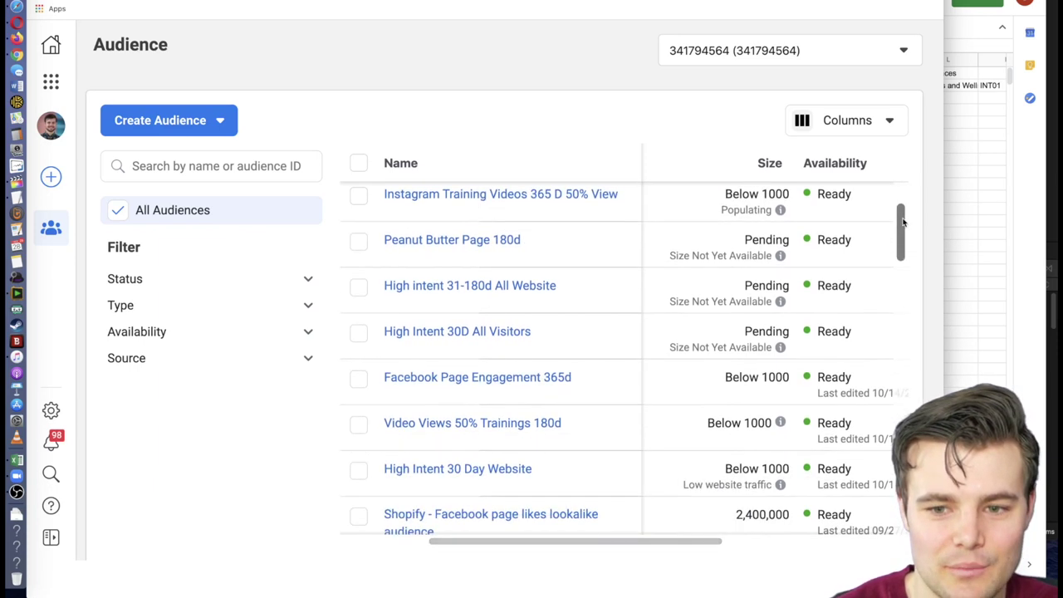
mouse_move(780, 348)
drag(789, 378, 724, 378)
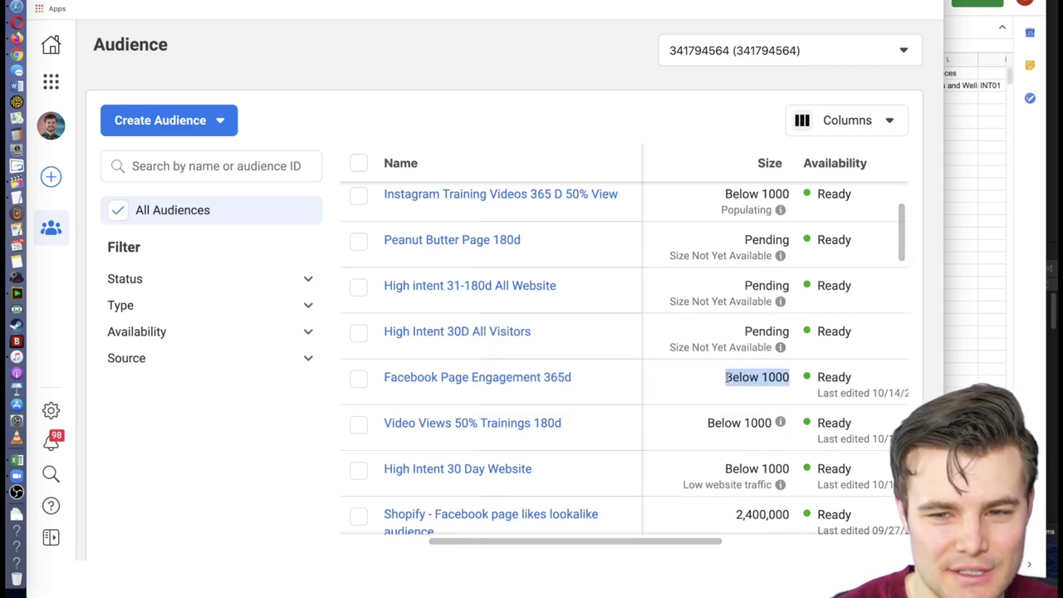
click(725, 378)
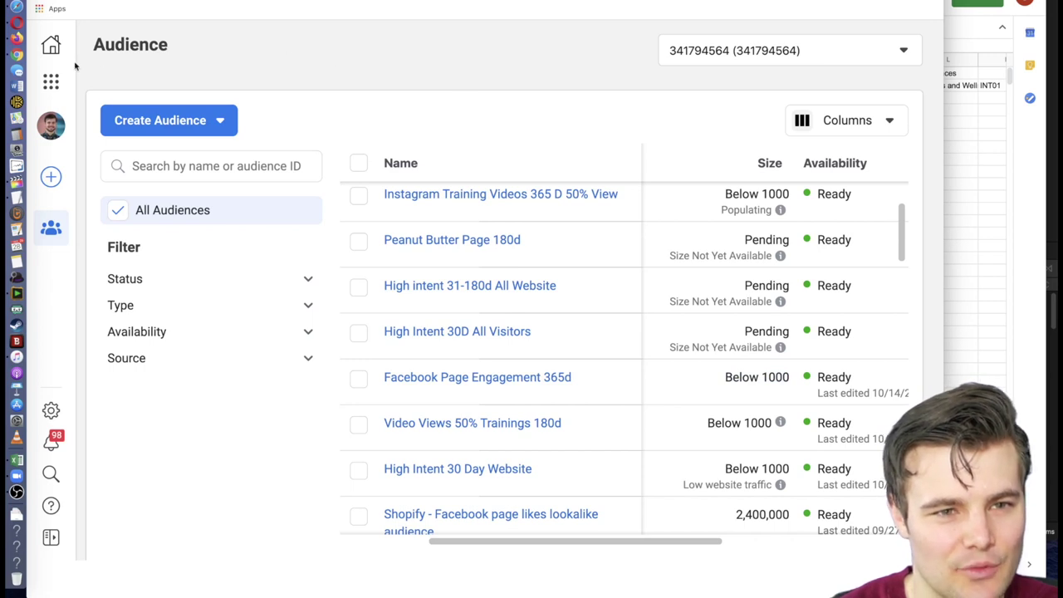
click(51, 47)
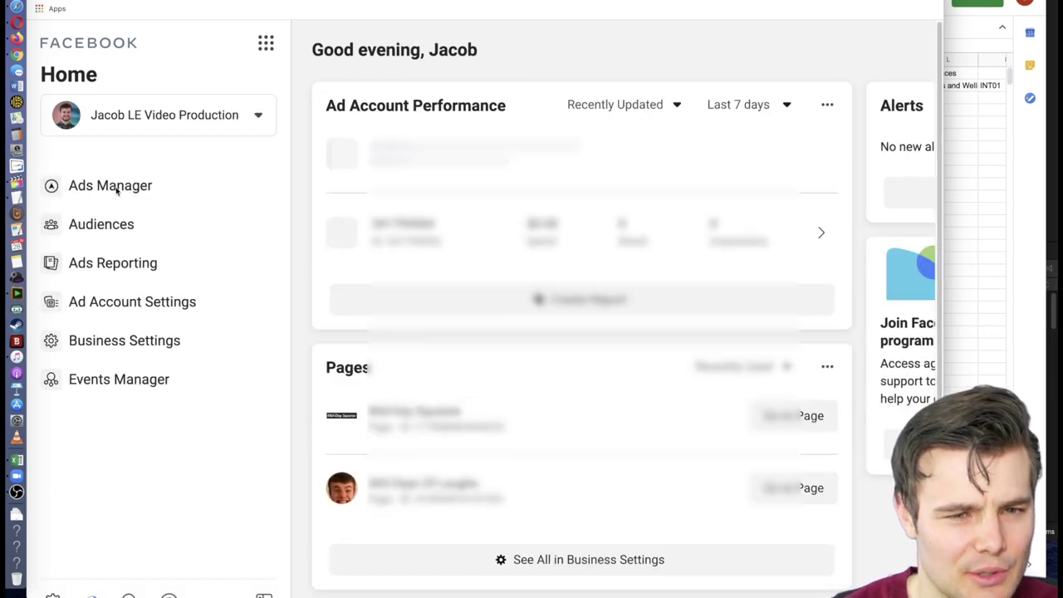
Step: Return to Ads Manager and open the campaign's Ad Sets tab showing six draft ad sets
click(117, 190)
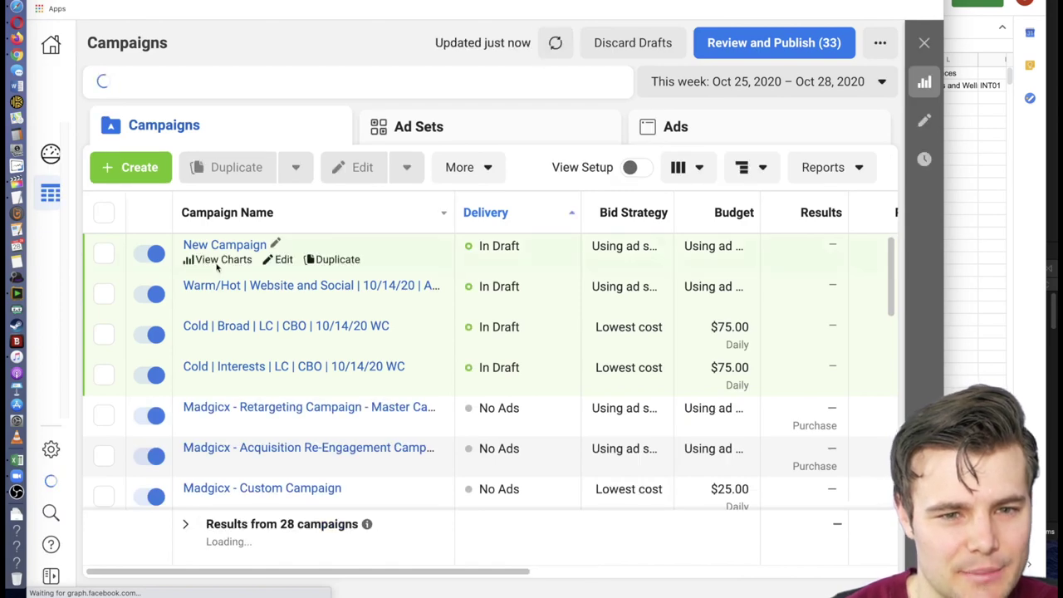
click(246, 282)
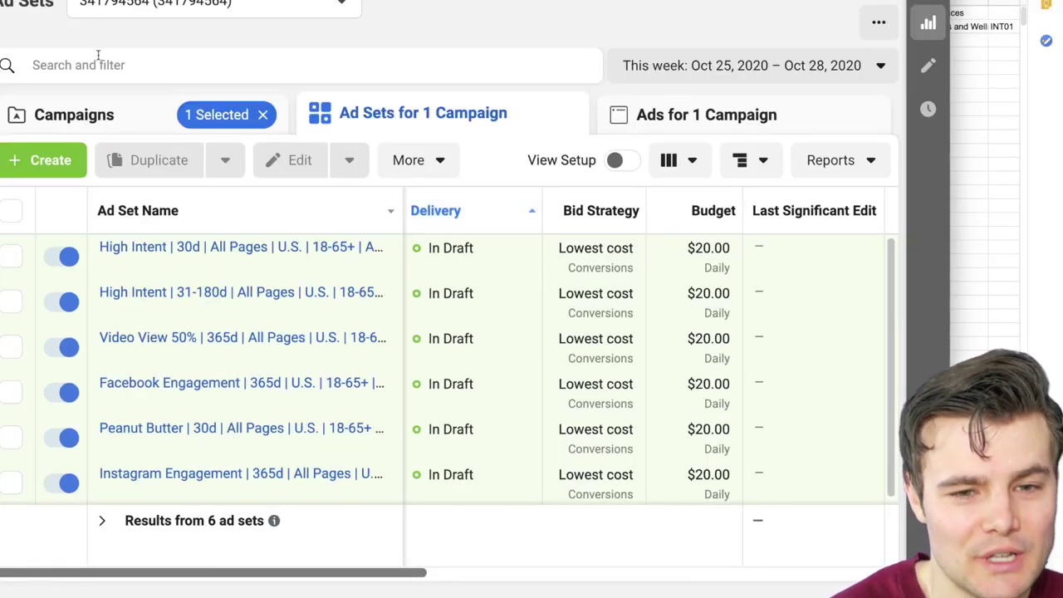